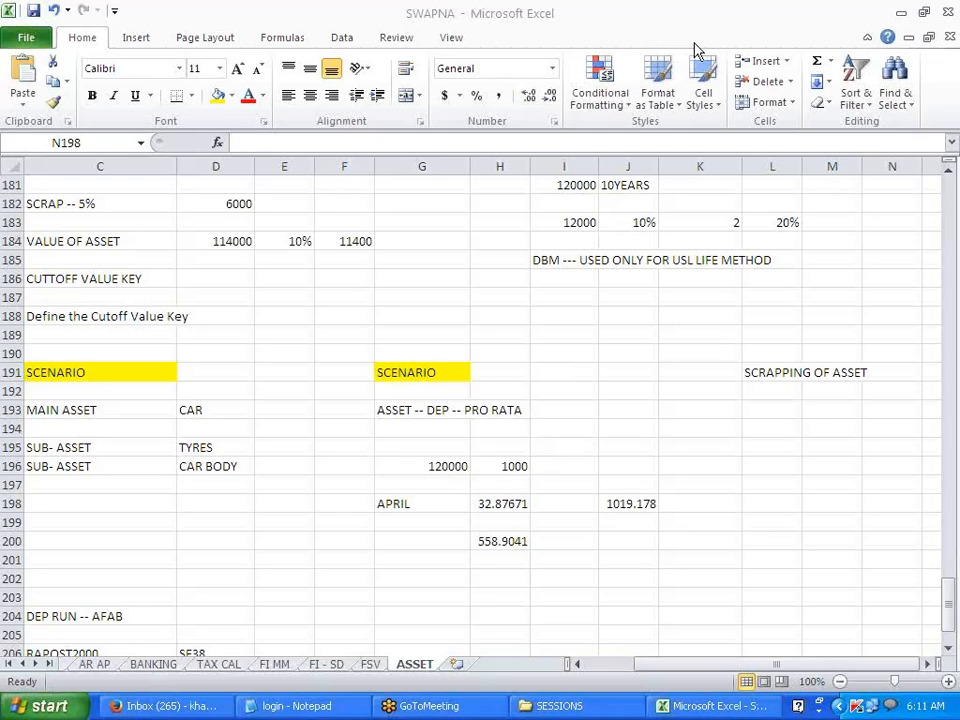
# Step: Switch from Excel to SAP Logon and log on to client 800 with the user name and account password
pyautogui.click(681, 384)
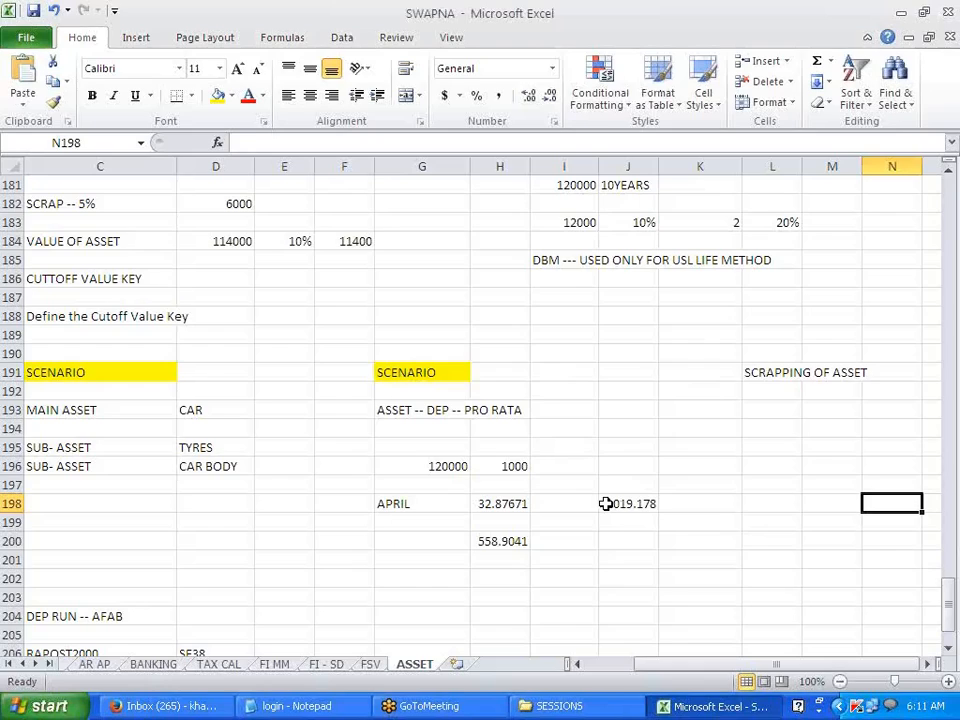
pyautogui.press('super+d')
pyautogui.doubleClick(110, 182)
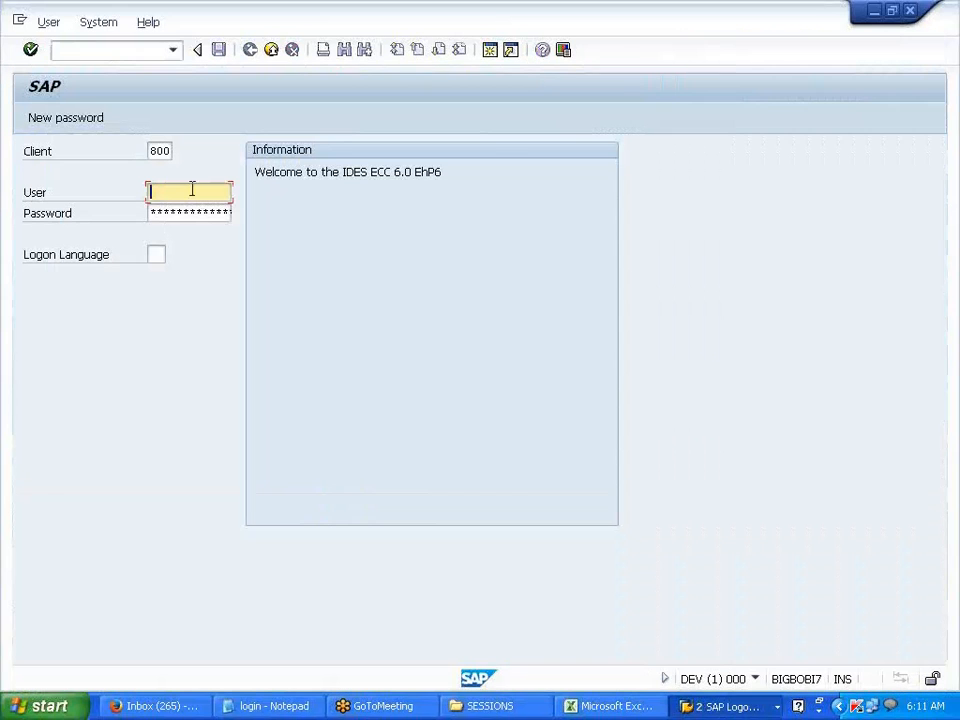
pyautogui.click(191, 217)
pyautogui.press('Tab')
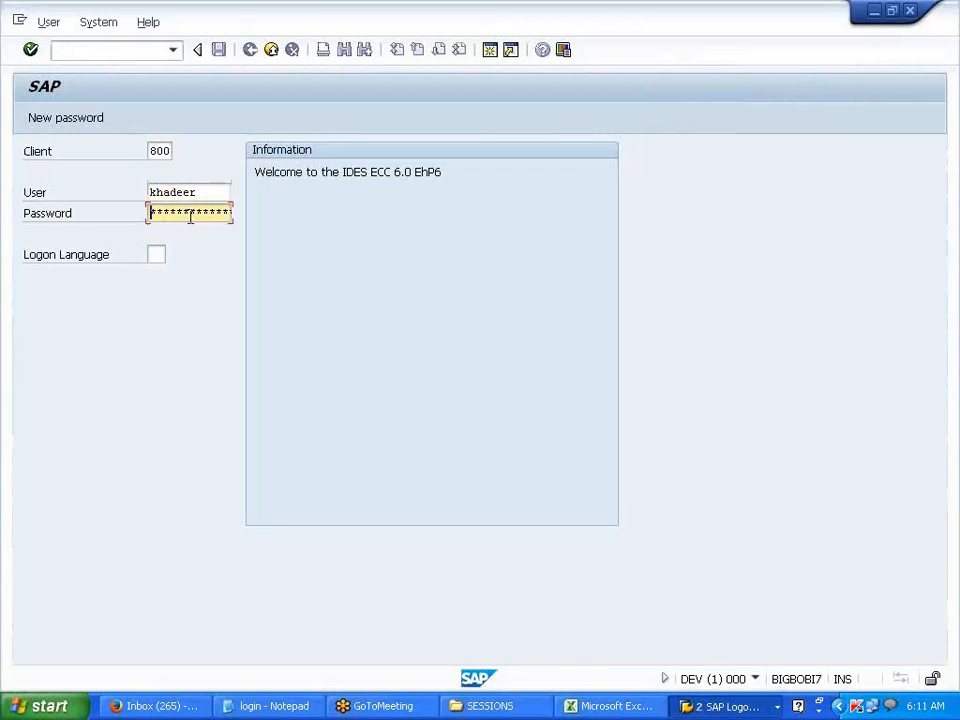
pyautogui.write('******')
pyautogui.press('Return')
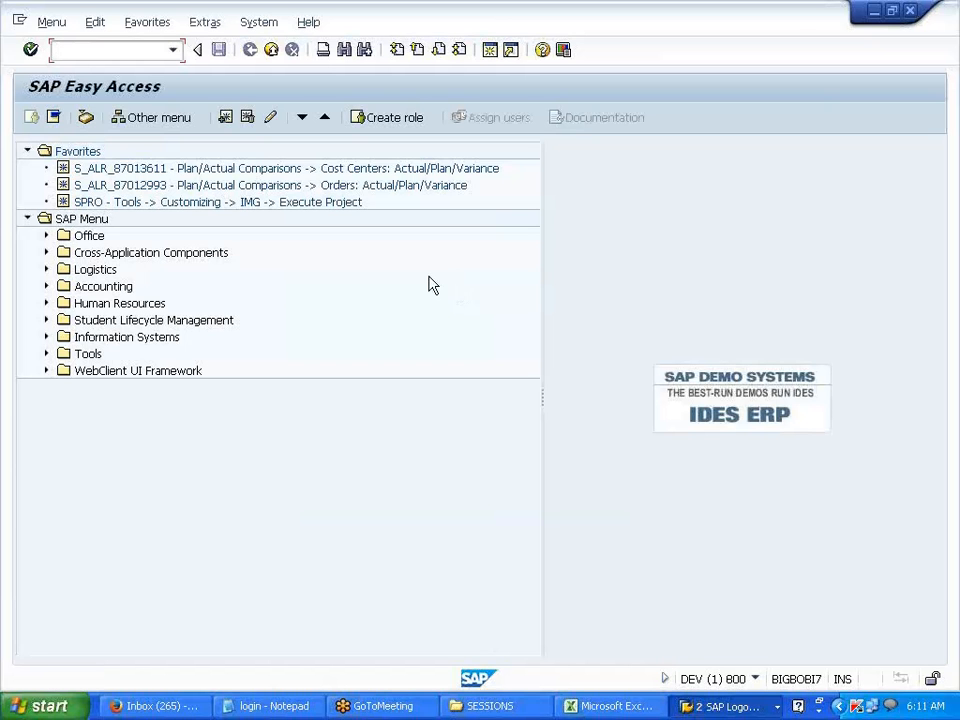
# Step: Start creating an asset master record in asset class VBS for company code V700
pyautogui.write('ASD1')
pyautogui.press('Return')
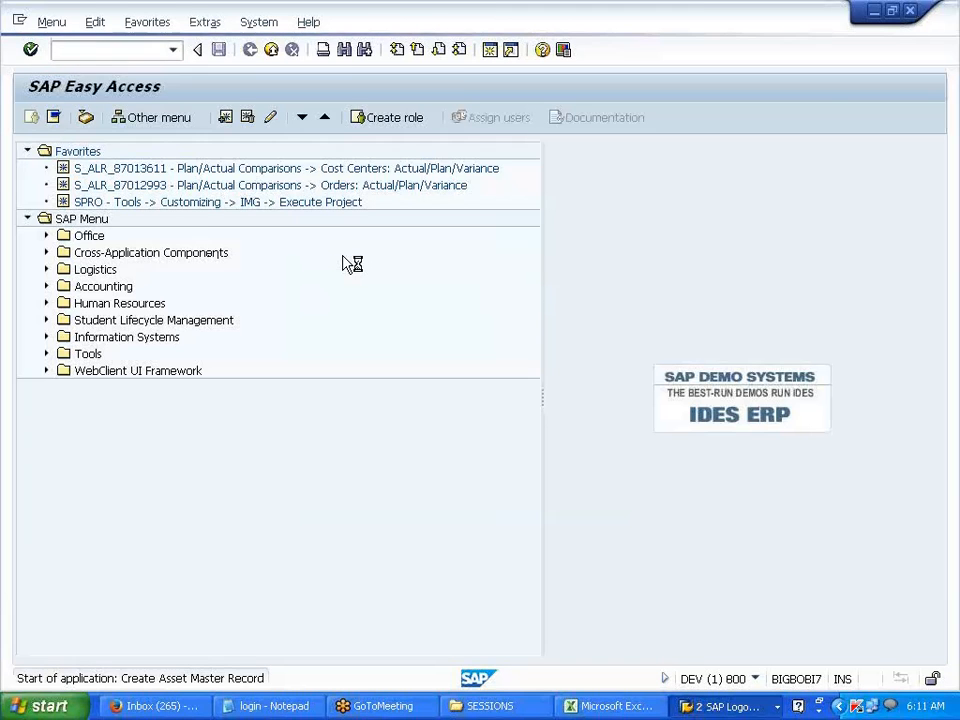
pyautogui.click(225, 210)
pyautogui.click(229, 213)
pyautogui.click(228, 232)
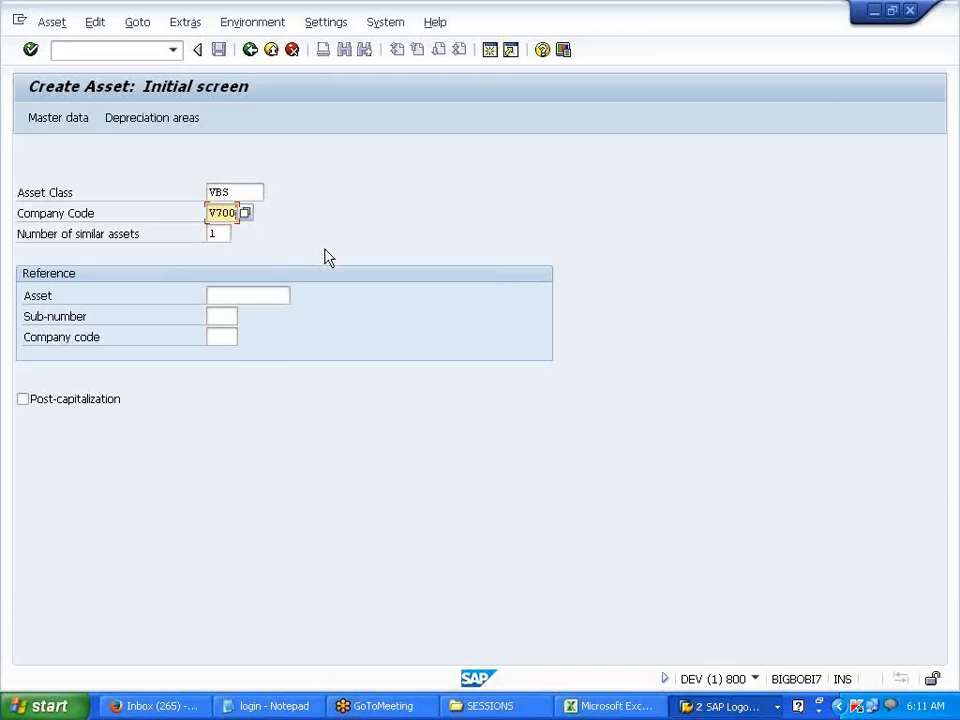
pyautogui.press('Return')
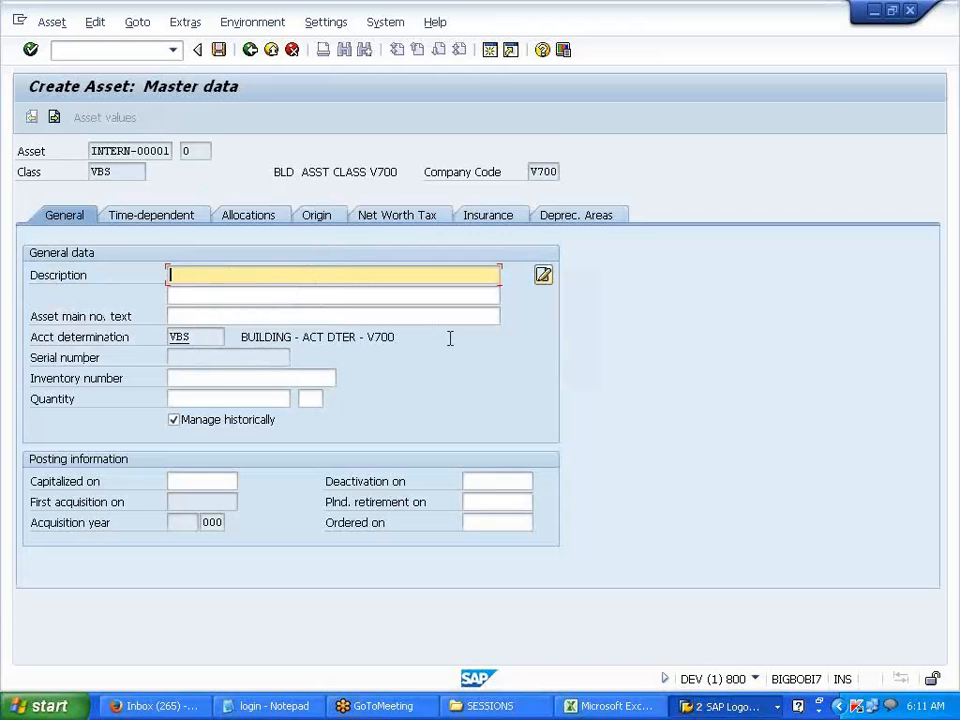
# Step: Describe the asset as "ASSET - SCRAPPING" and assign business area V701 in its time-dependent data
pyautogui.write('ASSET')
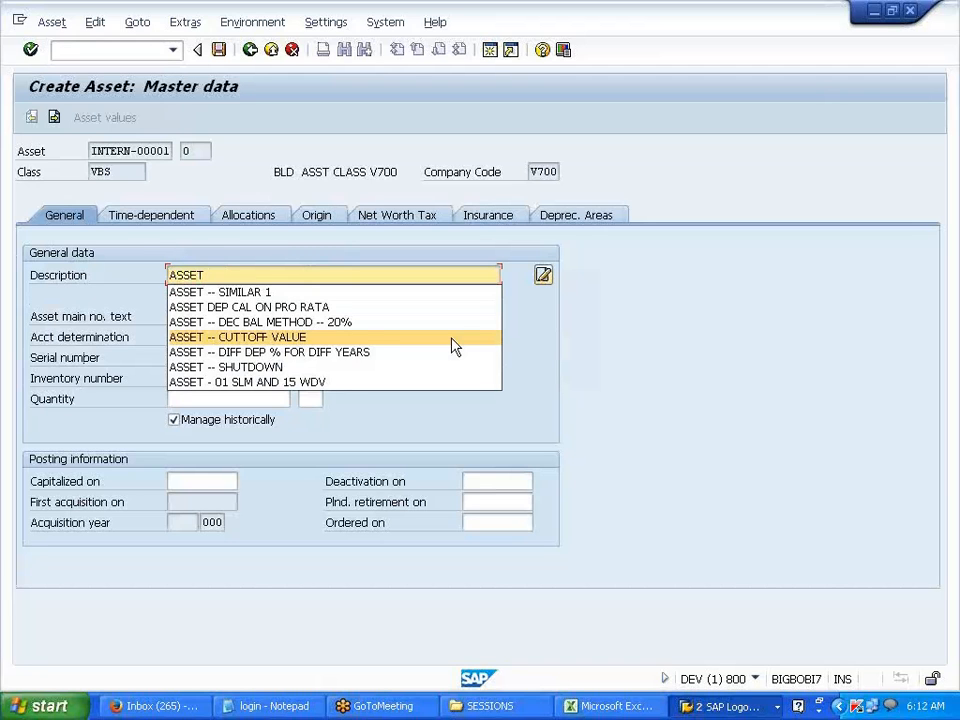
pyautogui.write(' - SCRAP')
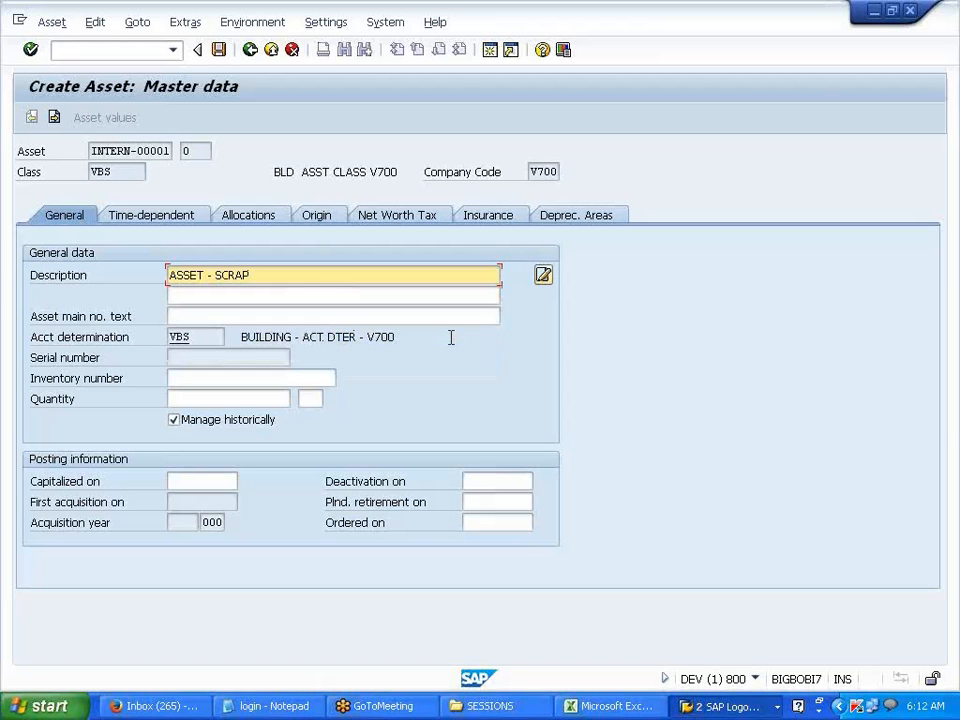
pyautogui.write('PING')
pyautogui.click(140, 218)
pyautogui.click(180, 275)
pyautogui.click(186, 292)
# Step: Set the book depreciation area's key to SLM1 and save the asset
pyautogui.click(557, 228)
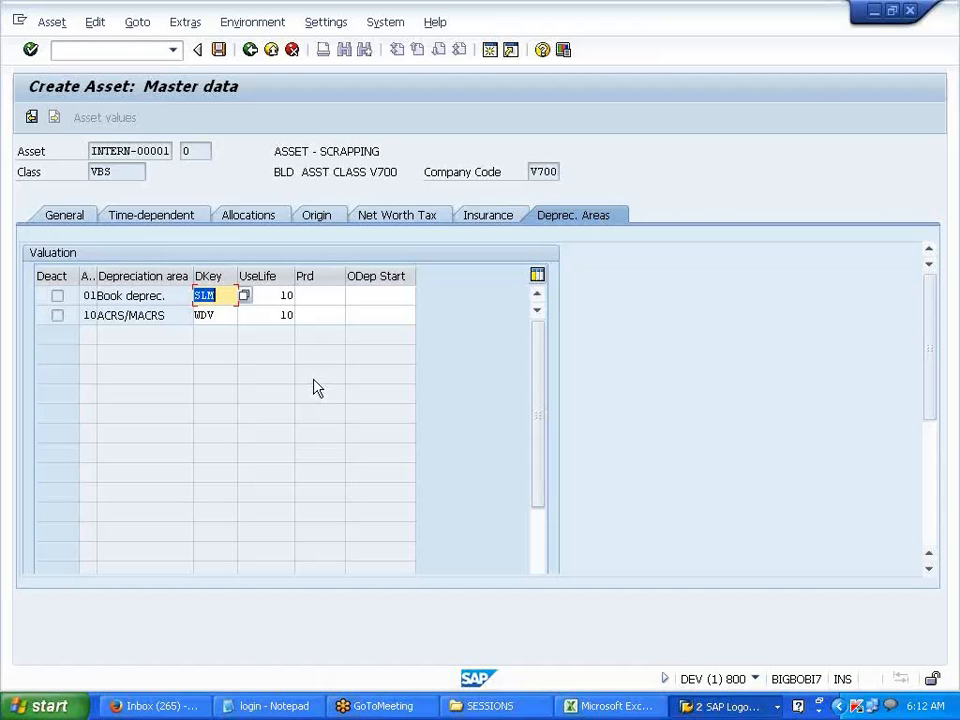
pyautogui.click(219, 295)
pyautogui.write('1')
pyautogui.click(278, 313)
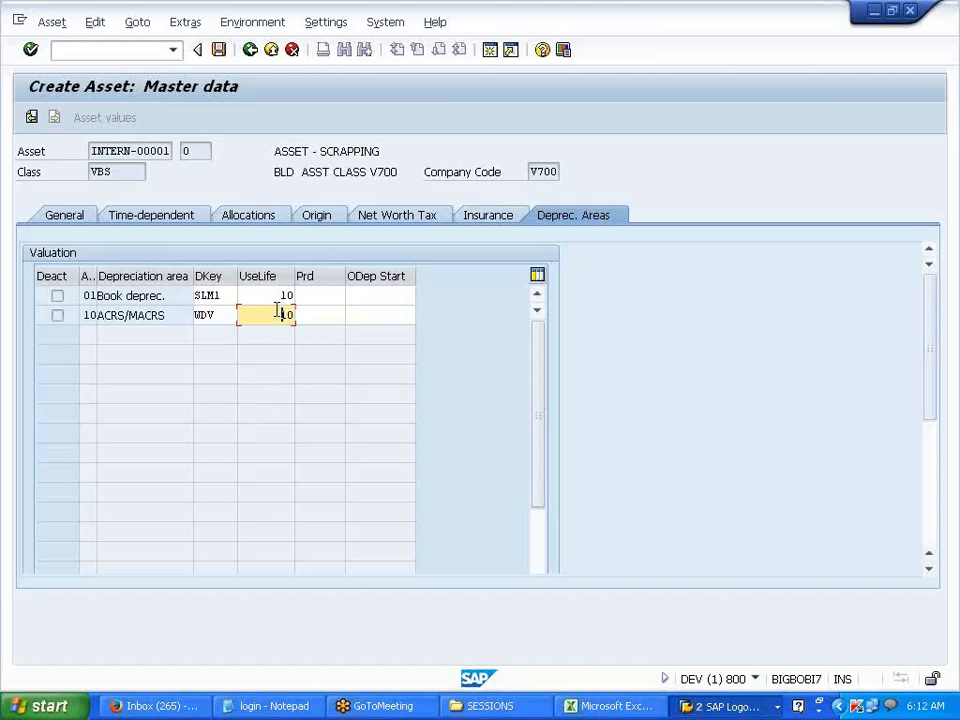
pyautogui.click(219, 50)
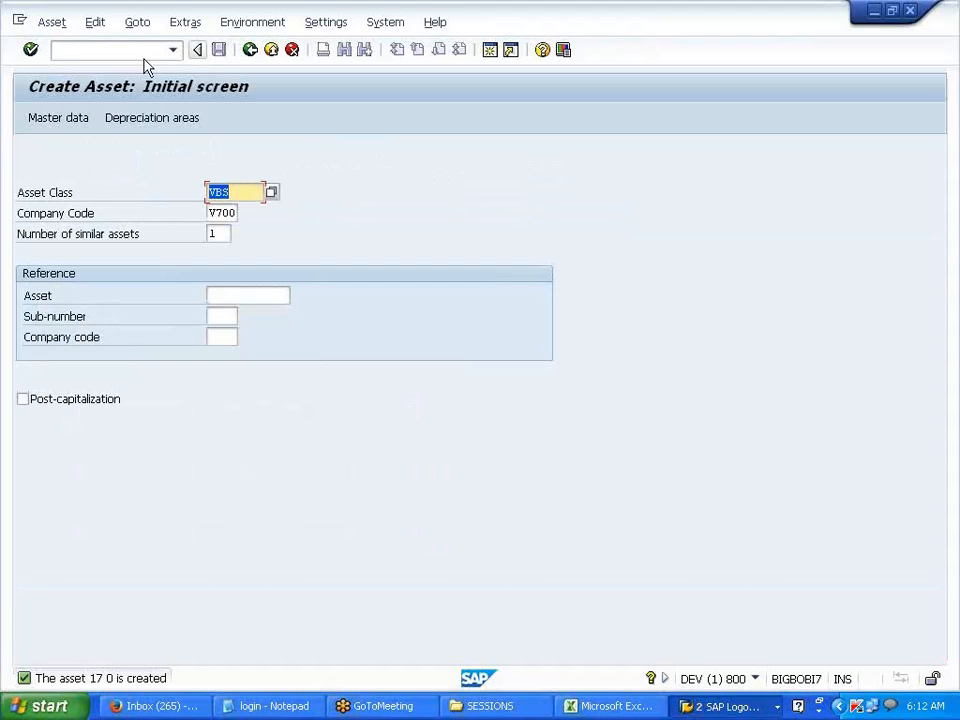
# Step: Start transaction F-90 and set both the document date and the posting date to 01012014
pyautogui.click(105, 50)
pyautogui.write('/NF-90')
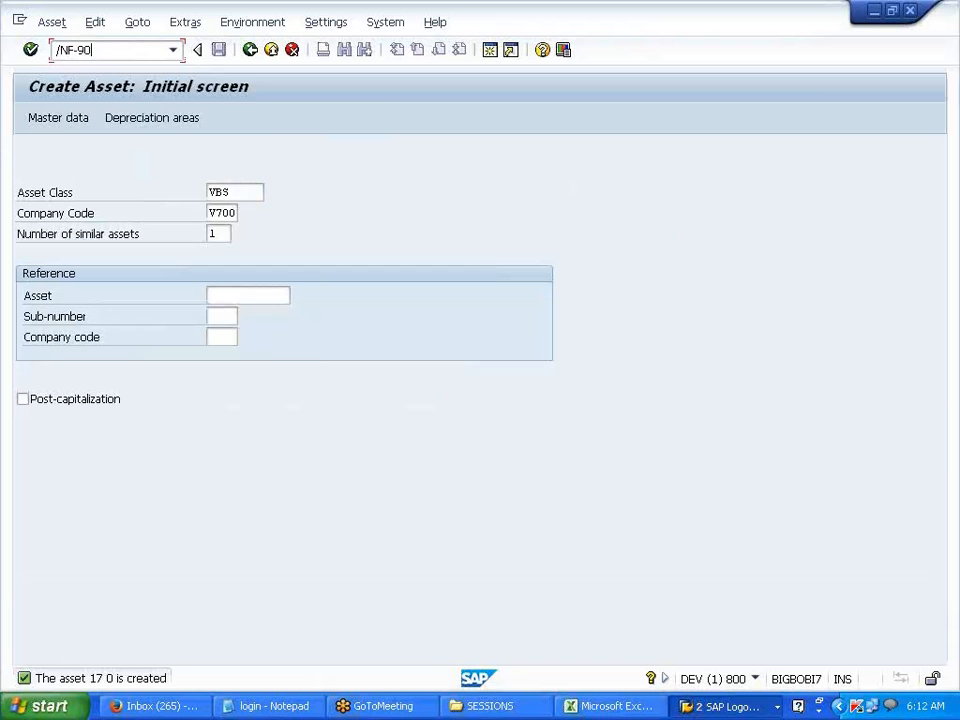
pyautogui.press('Return')
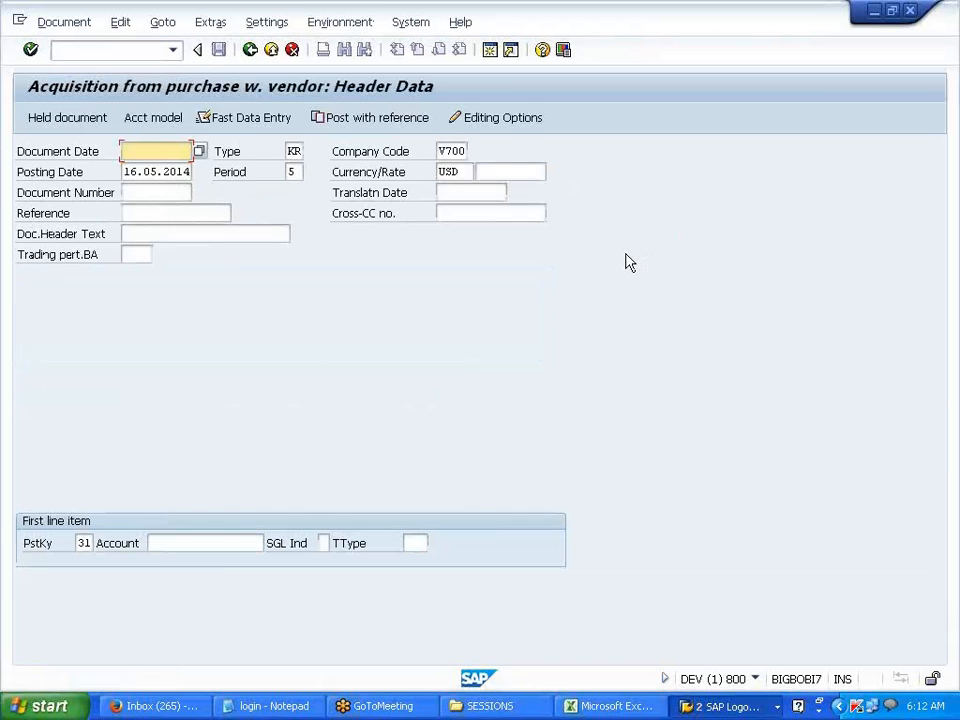
pyautogui.press('space')
pyautogui.click(169, 172)
pyautogui.doubleClick(169, 172)
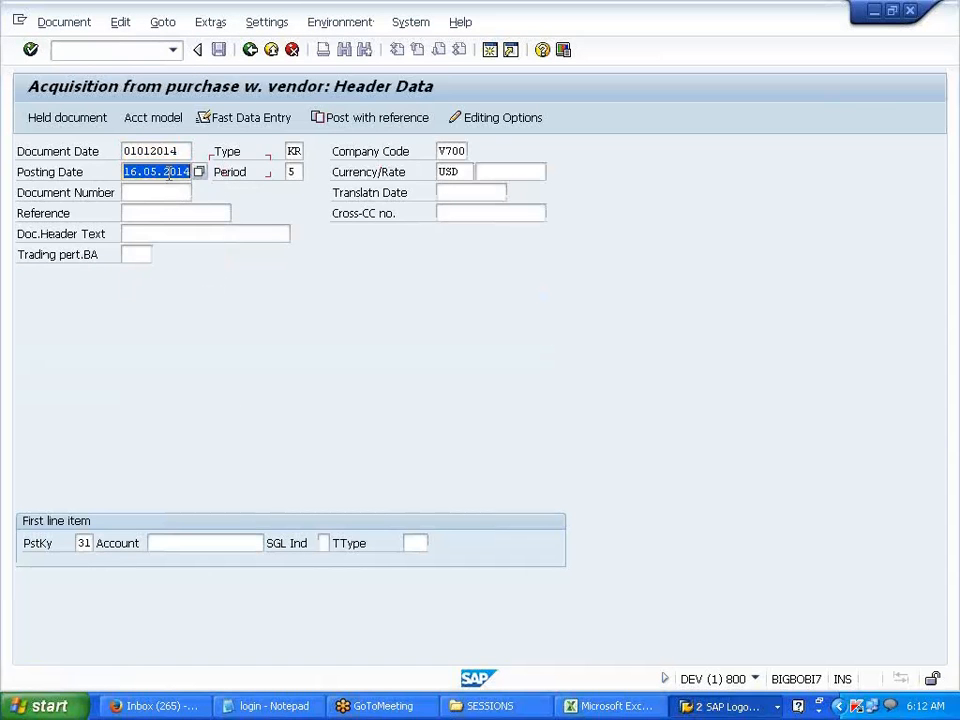
pyautogui.press('space')
pyautogui.click(169, 192)
# Step: Choose the vendor account for the first line item and enter an invoice amount of 120000 USD
pyautogui.click(212, 544)
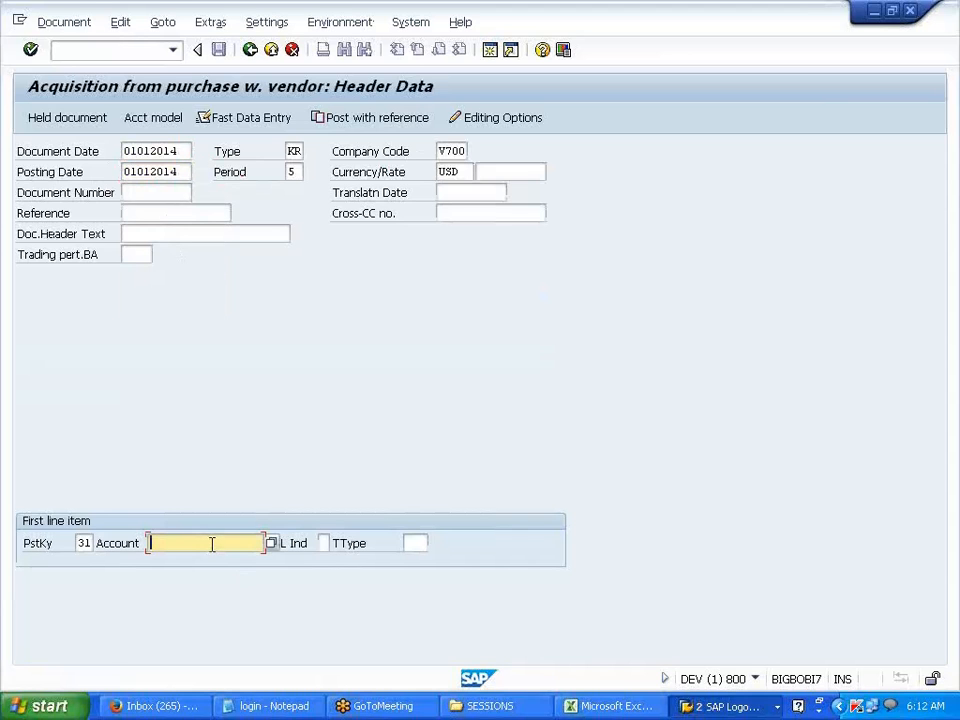
pyautogui.press('space')
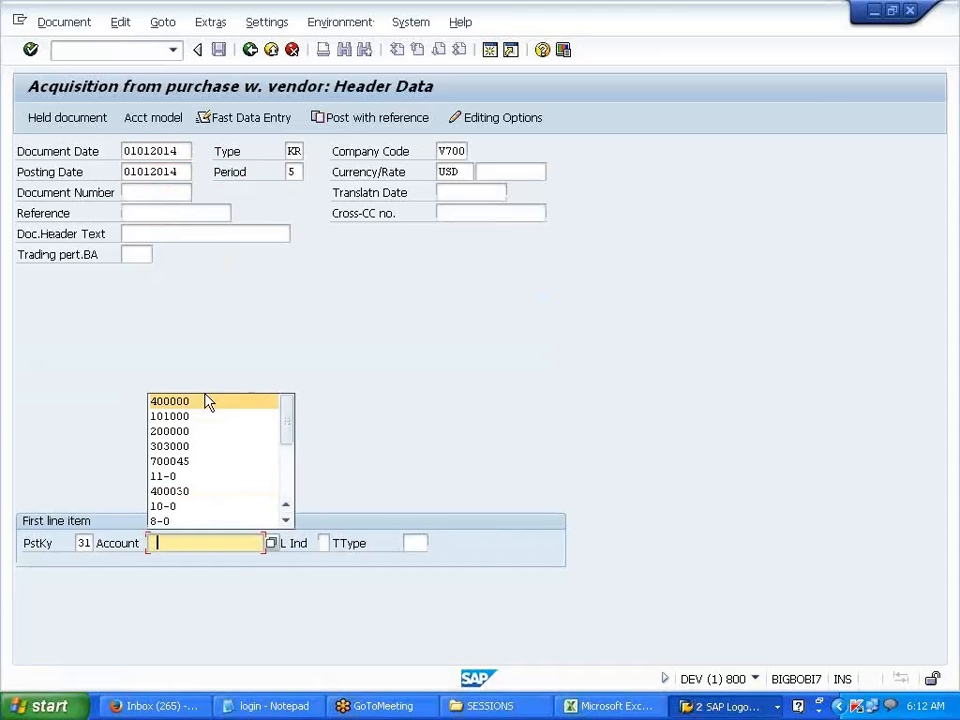
pyautogui.click(190, 491)
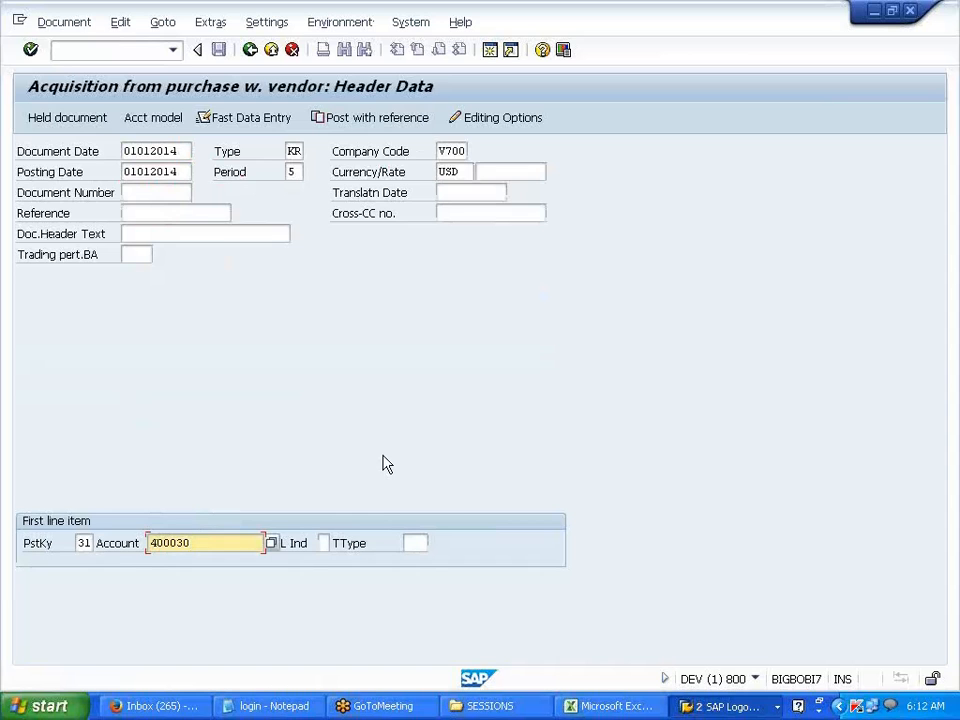
pyautogui.press('Return')
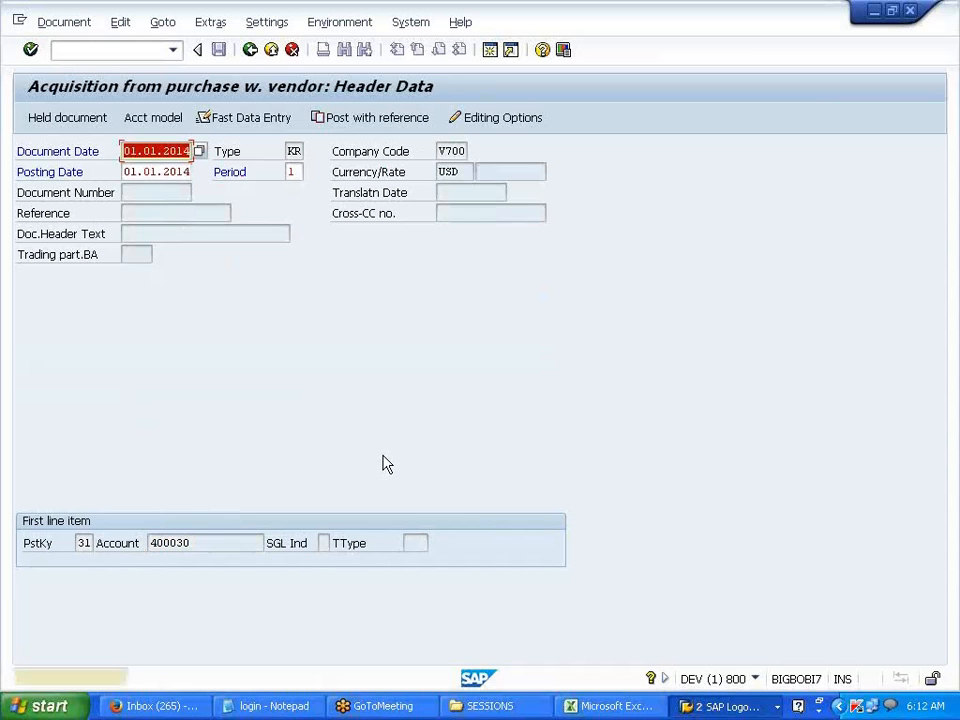
pyautogui.press('Return')
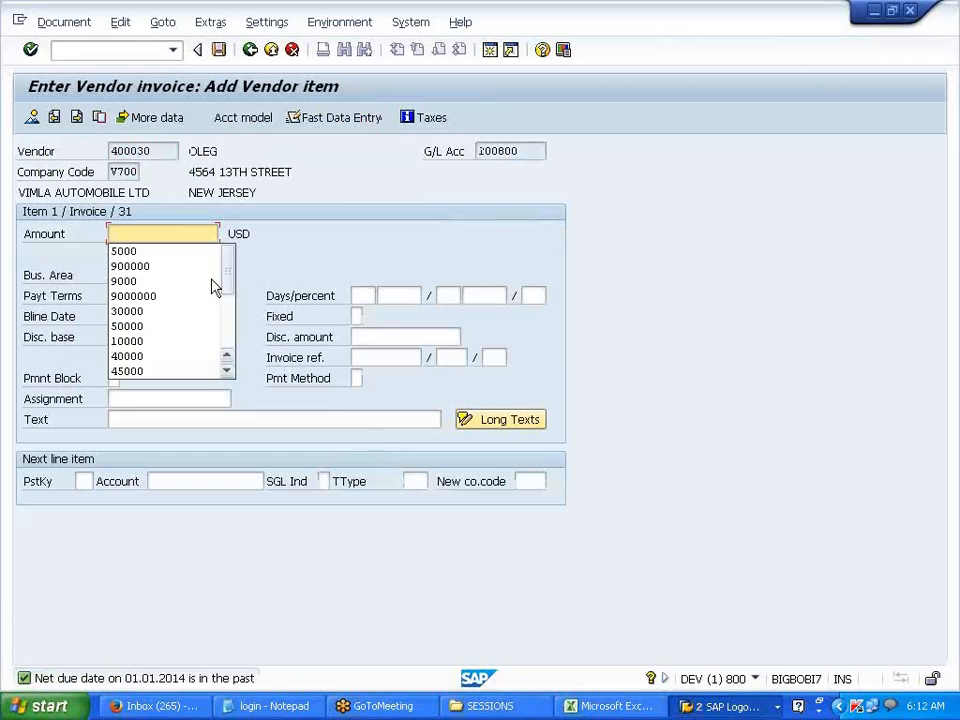
pyautogui.click(140, 233)
pyautogui.write('120000')
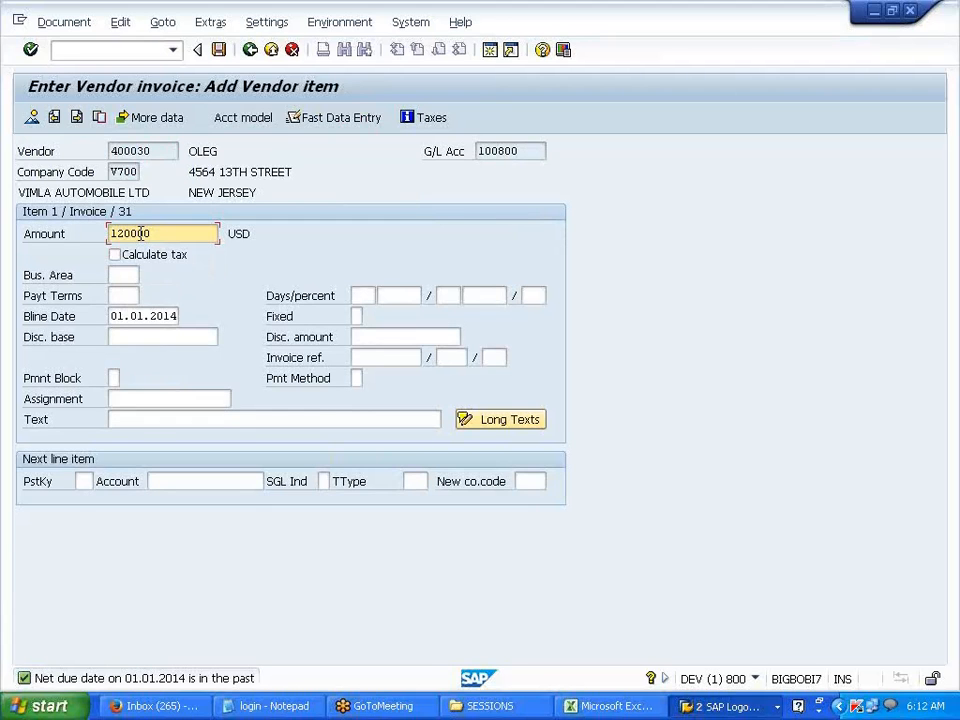
# Step: Add an asset line item with posting key 70, account 17-0 and transaction type 100
pyautogui.click(84, 481)
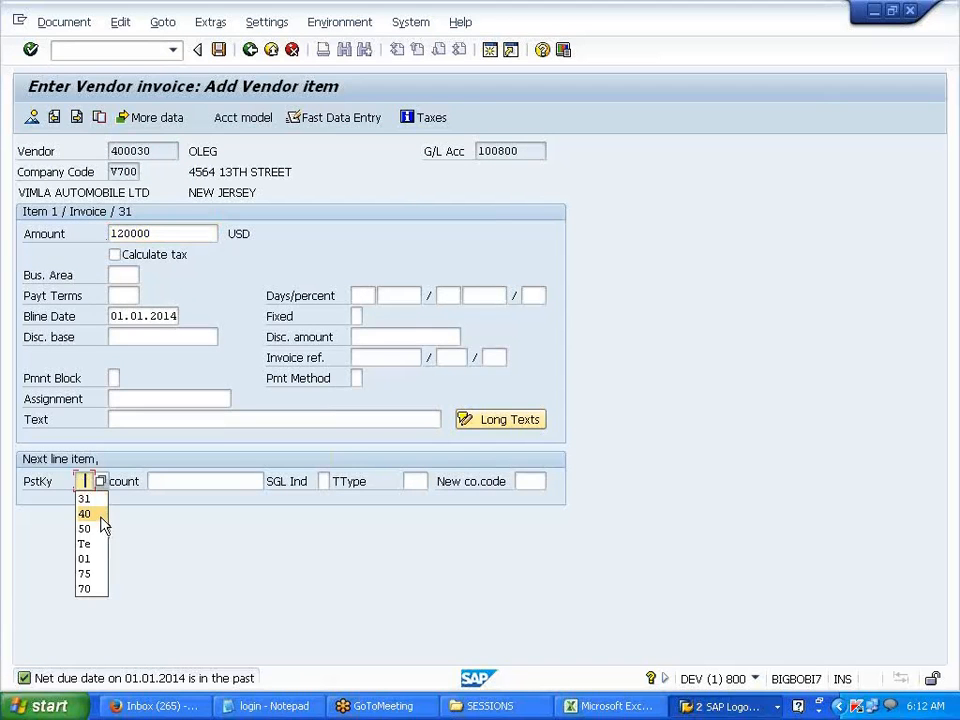
pyautogui.click(93, 594)
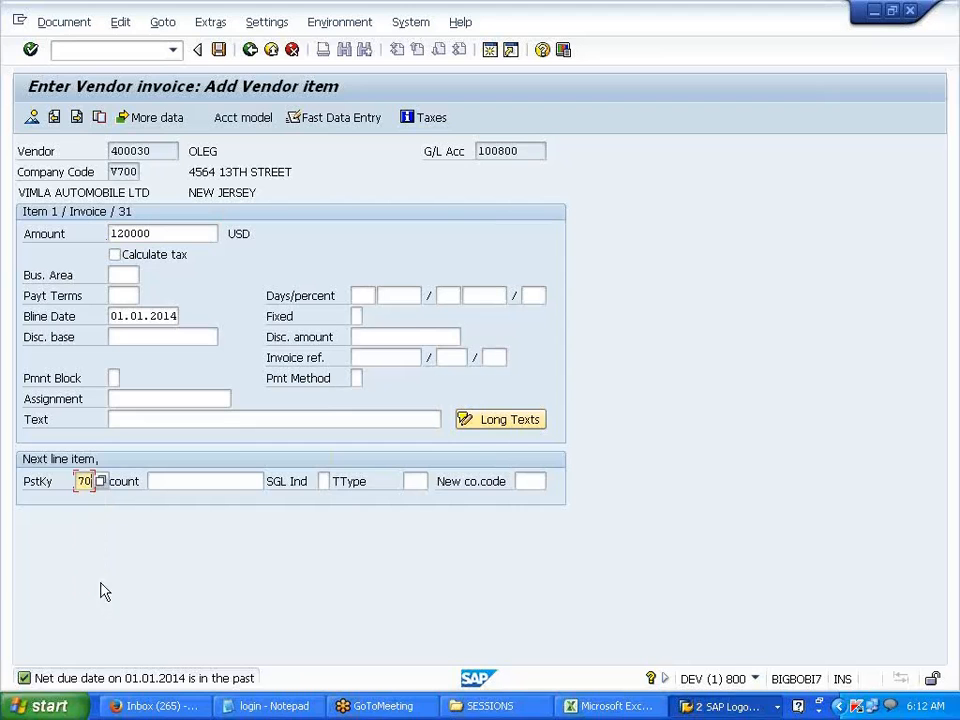
pyautogui.click(158, 483)
pyautogui.write('1')
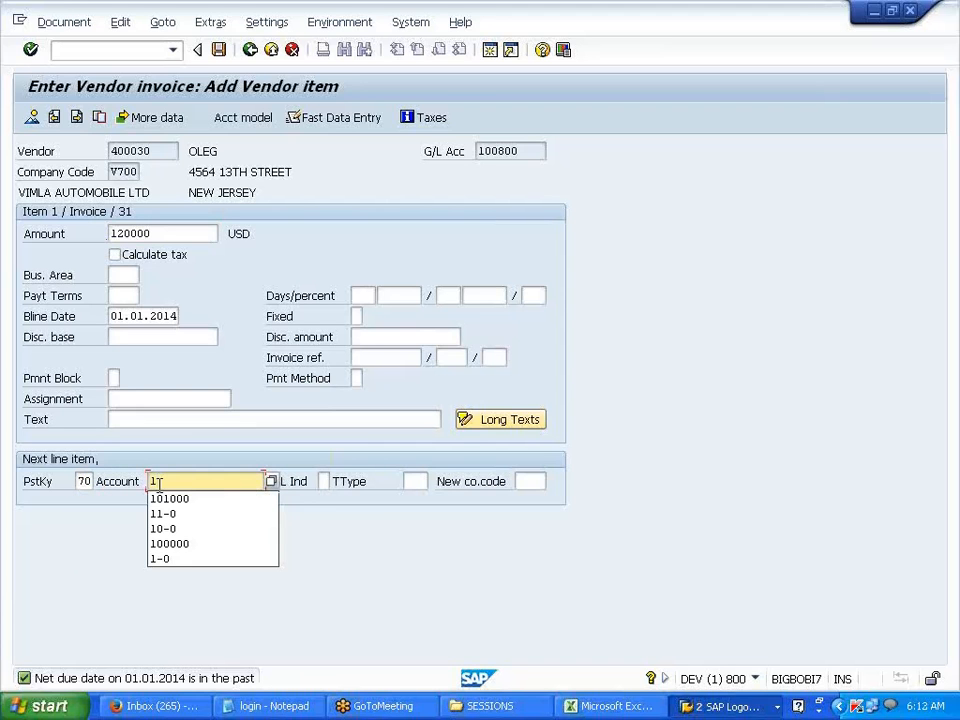
pyautogui.write('7-0')
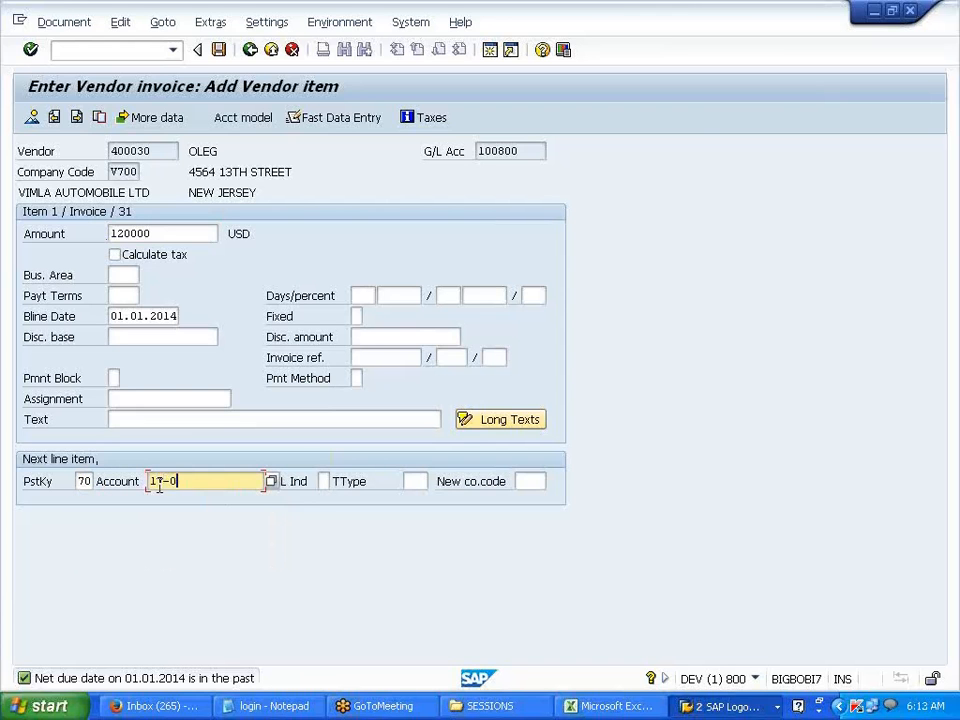
pyautogui.click(413, 481)
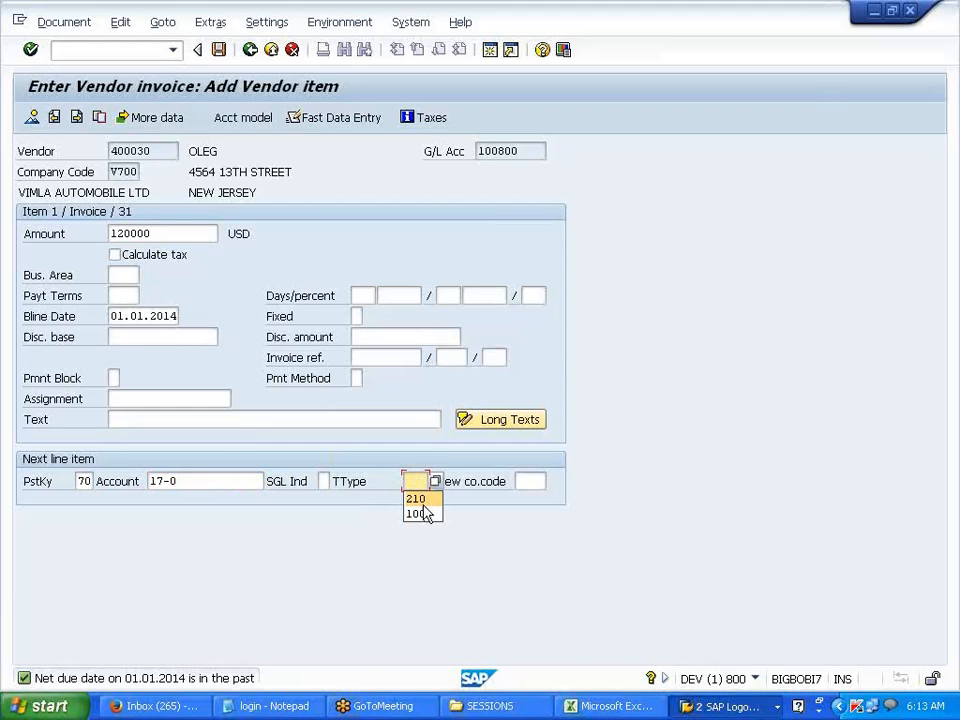
pyautogui.click(423, 519)
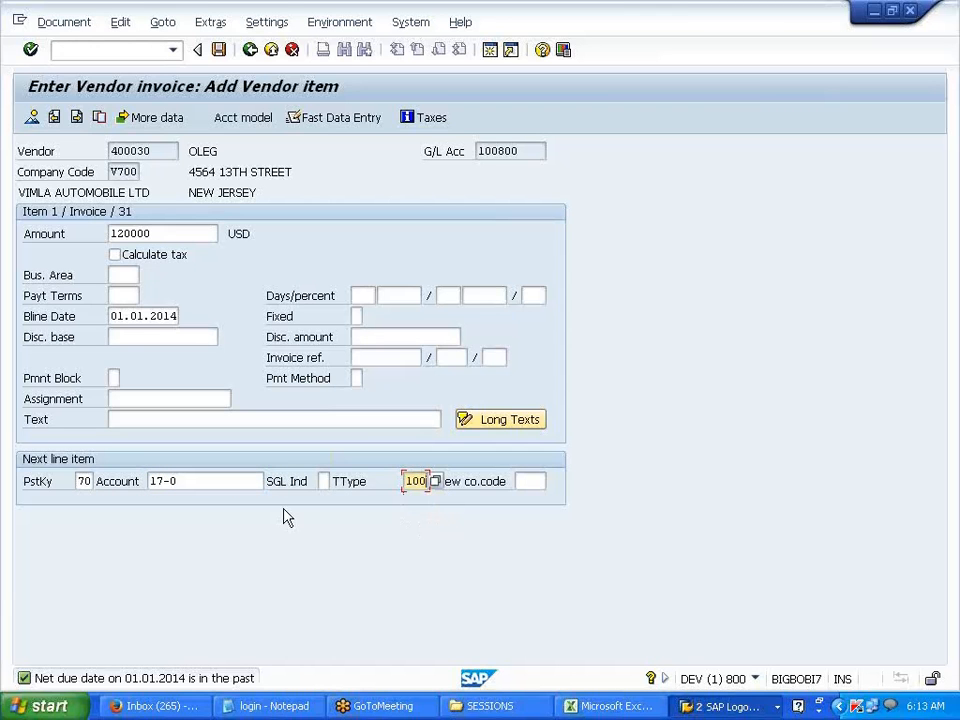
pyautogui.press('Return')
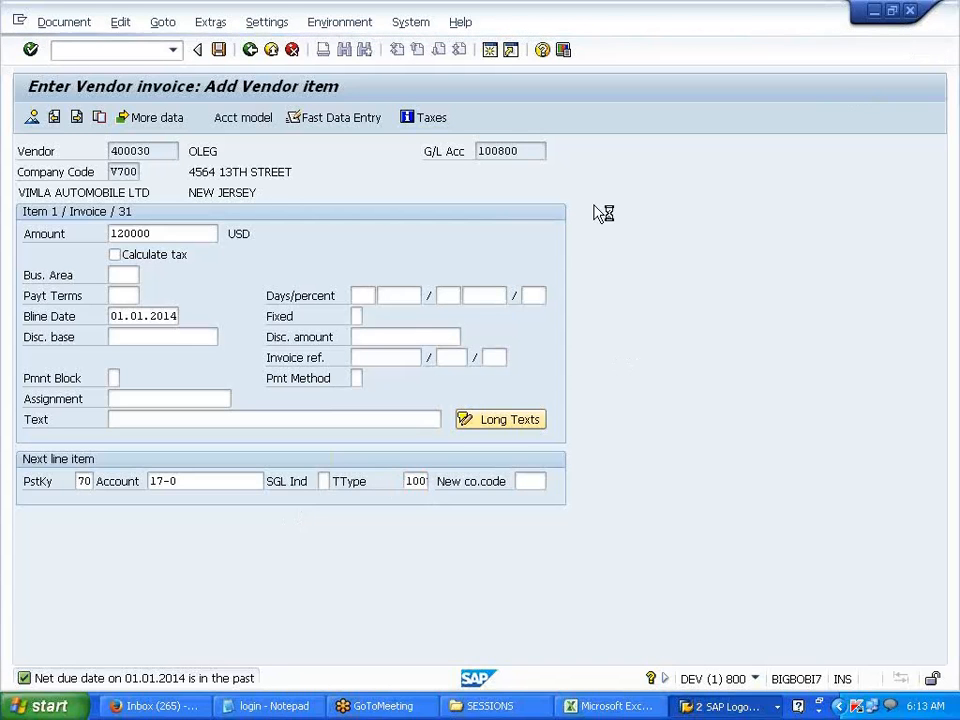
# Step: Enter 120000 USD as the amount of the asset line item
pyautogui.click(184, 256)
pyautogui.click(184, 282)
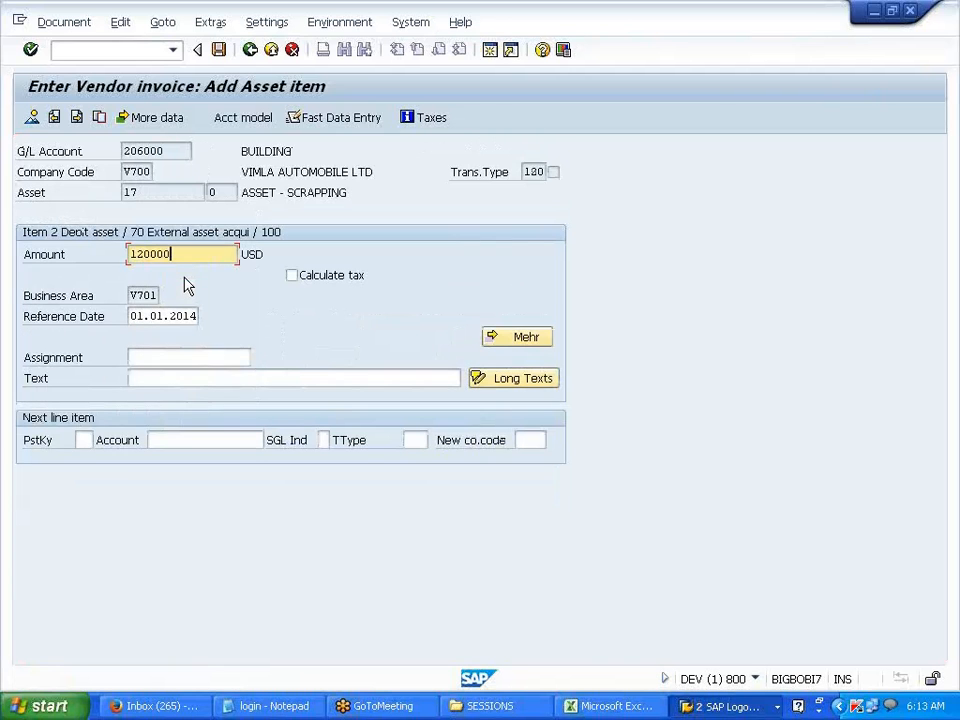
pyautogui.press('Return')
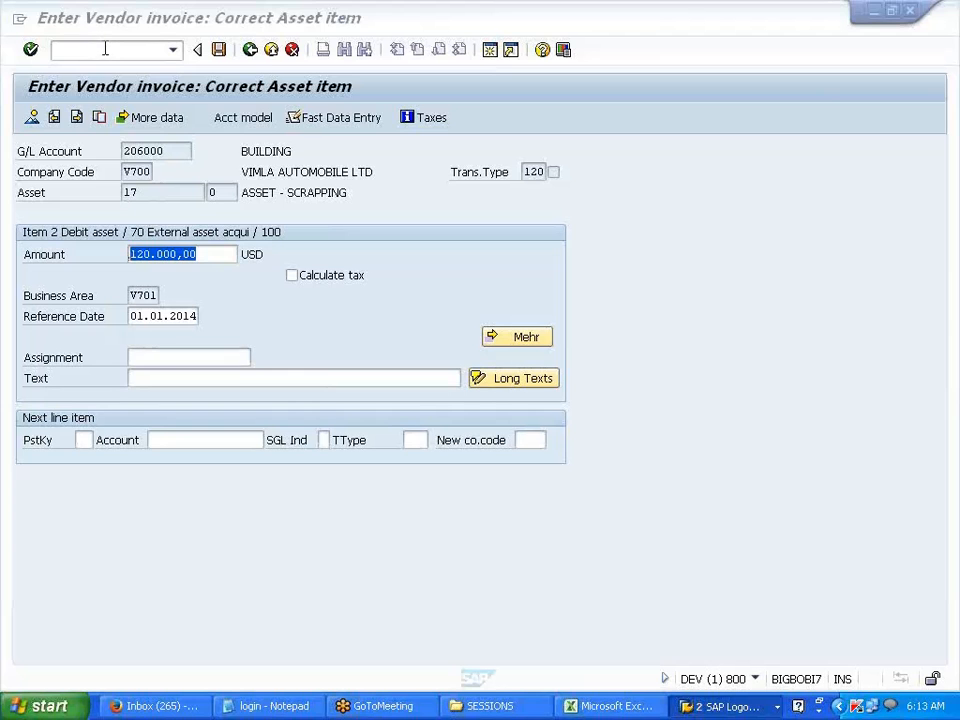
# Step: Simulate the vendor invoice and post it, leaving the acquisition transaction for the SAP Easy Access menu
pyautogui.click(63, 21)
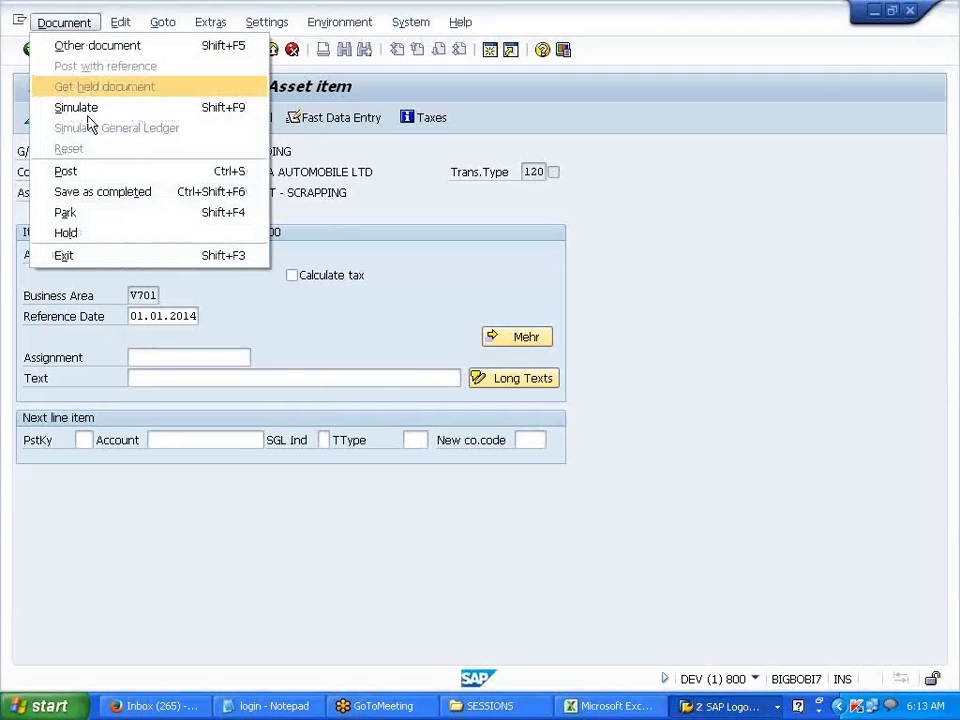
pyautogui.click(90, 106)
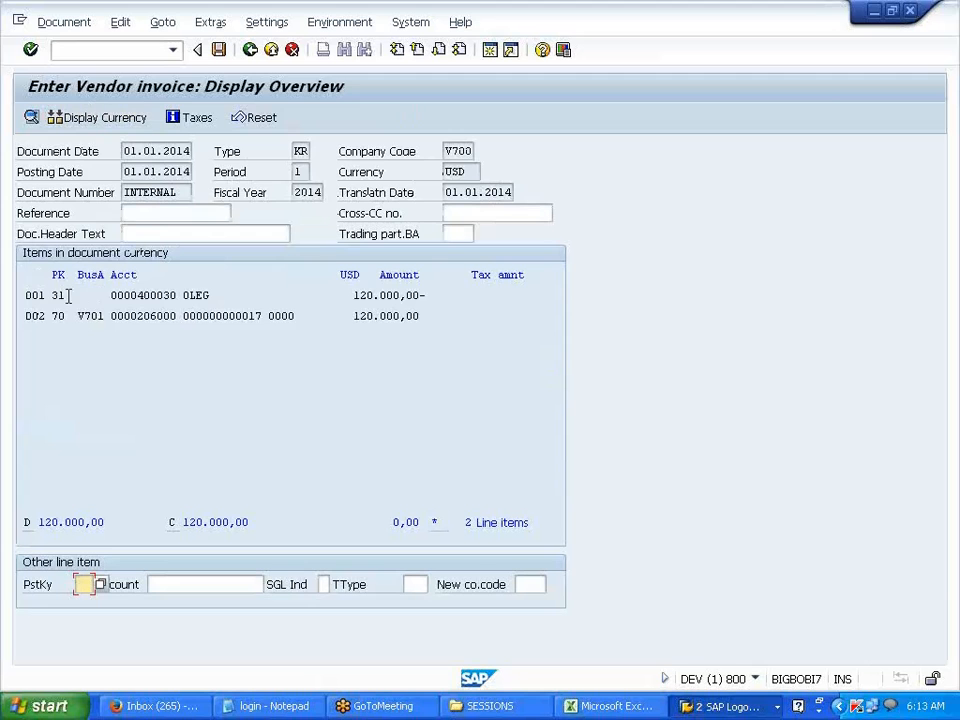
pyautogui.moveTo(32, 296); pyautogui.dragTo(444, 323)
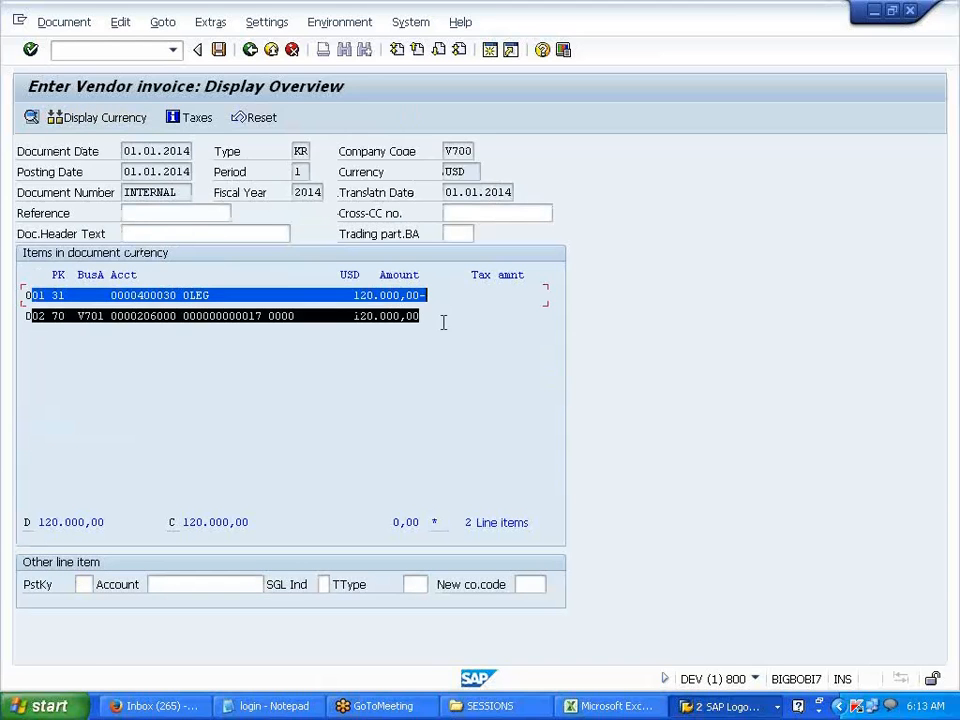
pyautogui.click(221, 50)
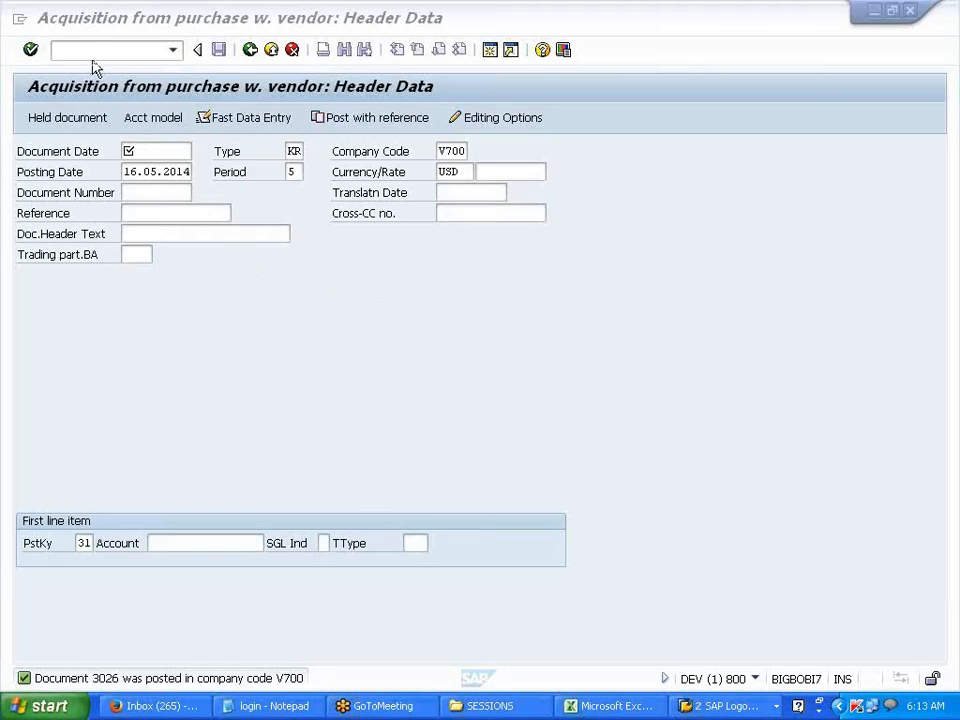
pyautogui.click(250, 49)
pyautogui.click(277, 393)
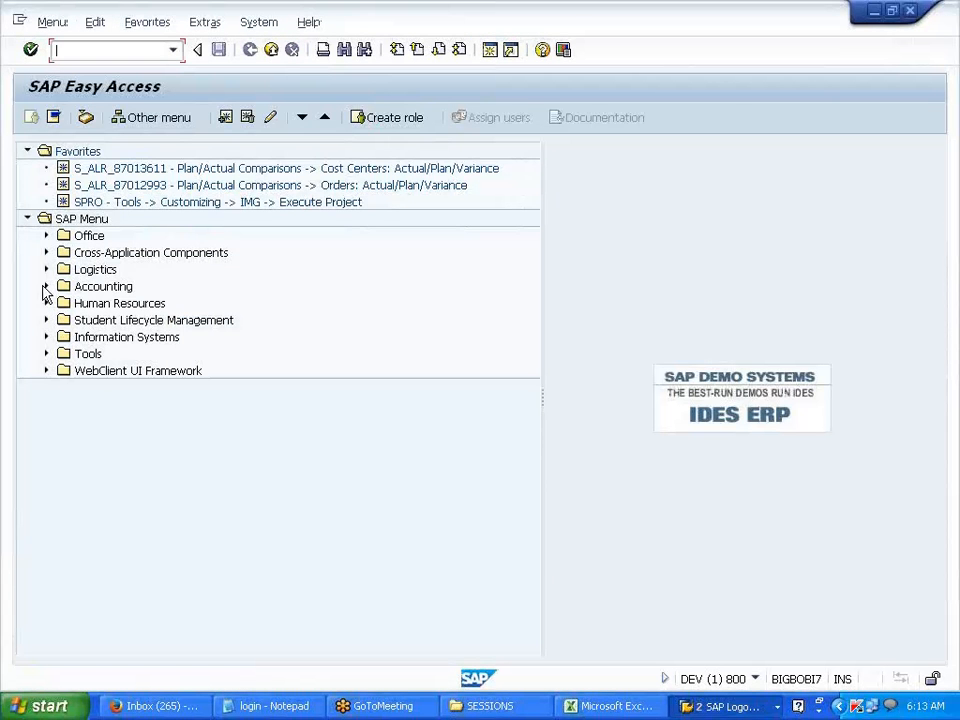
# Step: Expand the SAP menu tree through Accounting and Financial Accounting down to Fixed Assets
pyautogui.click(46, 288)
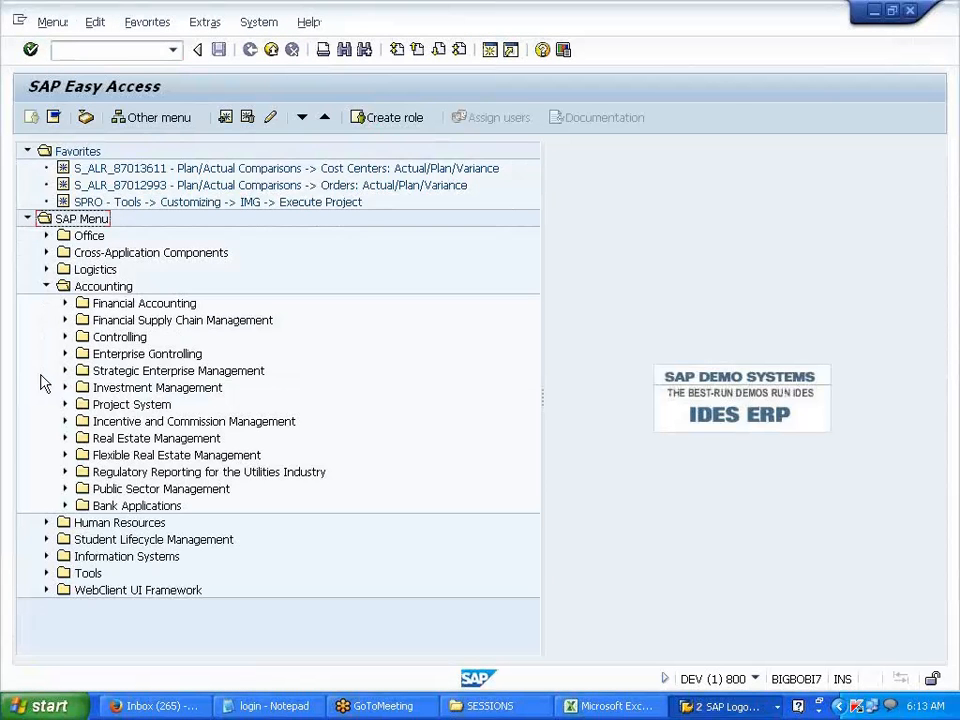
pyautogui.click(62, 305)
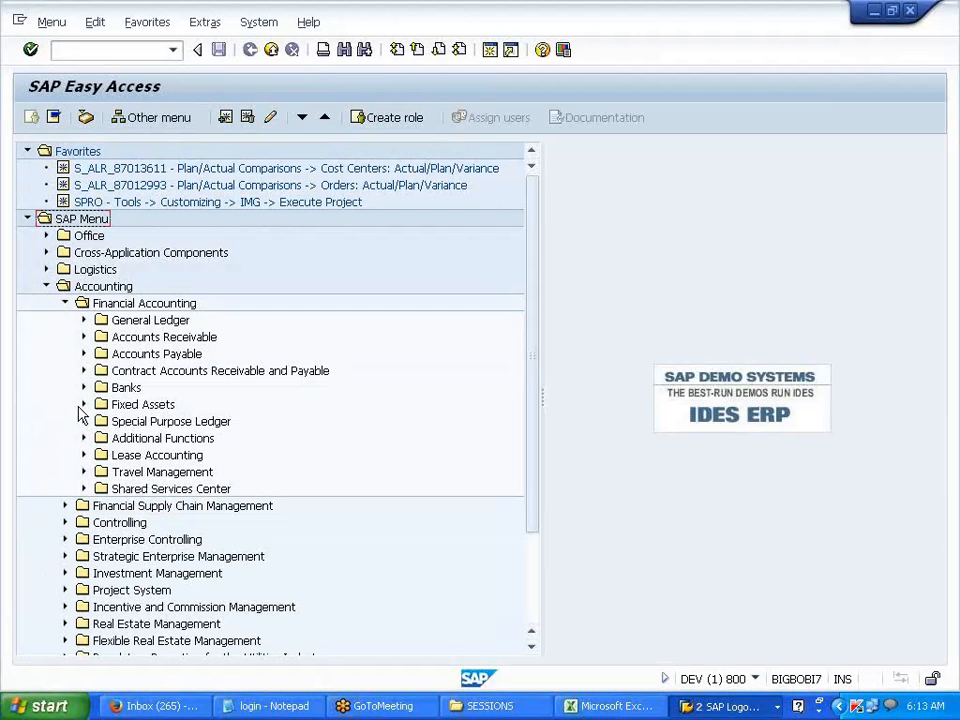
pyautogui.click(82, 405)
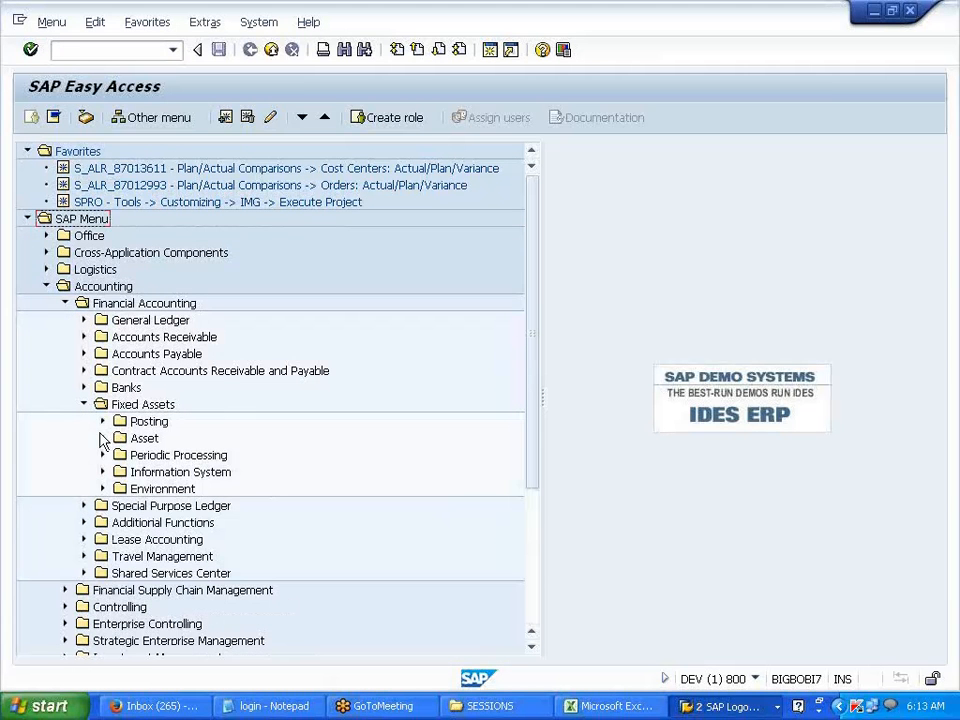
pyautogui.click(101, 422)
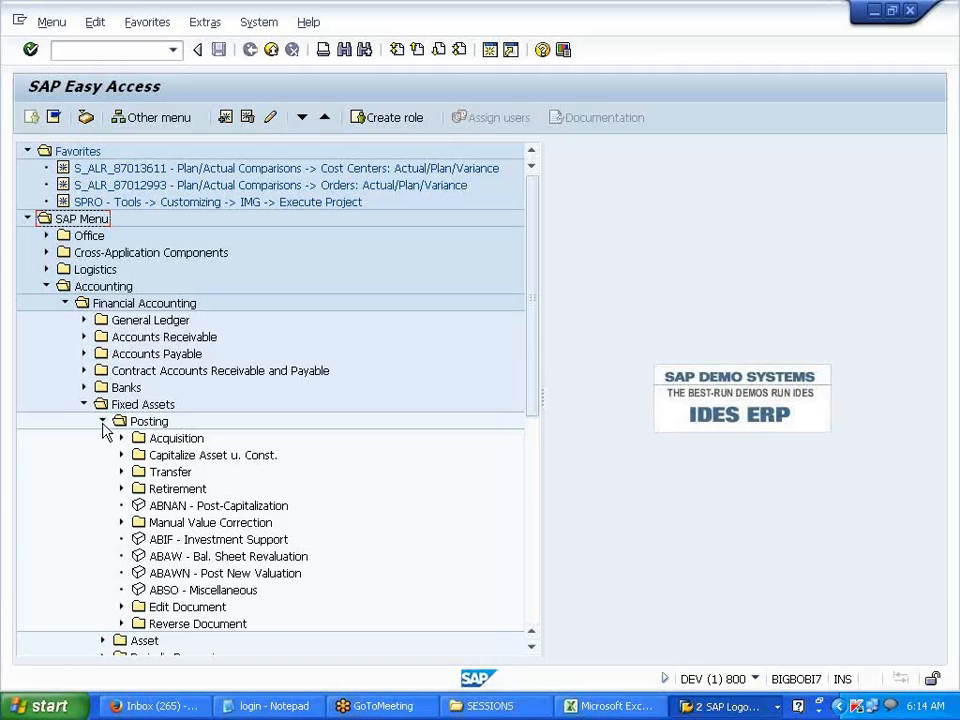
pyautogui.click(102, 421)
pyautogui.click(100, 440)
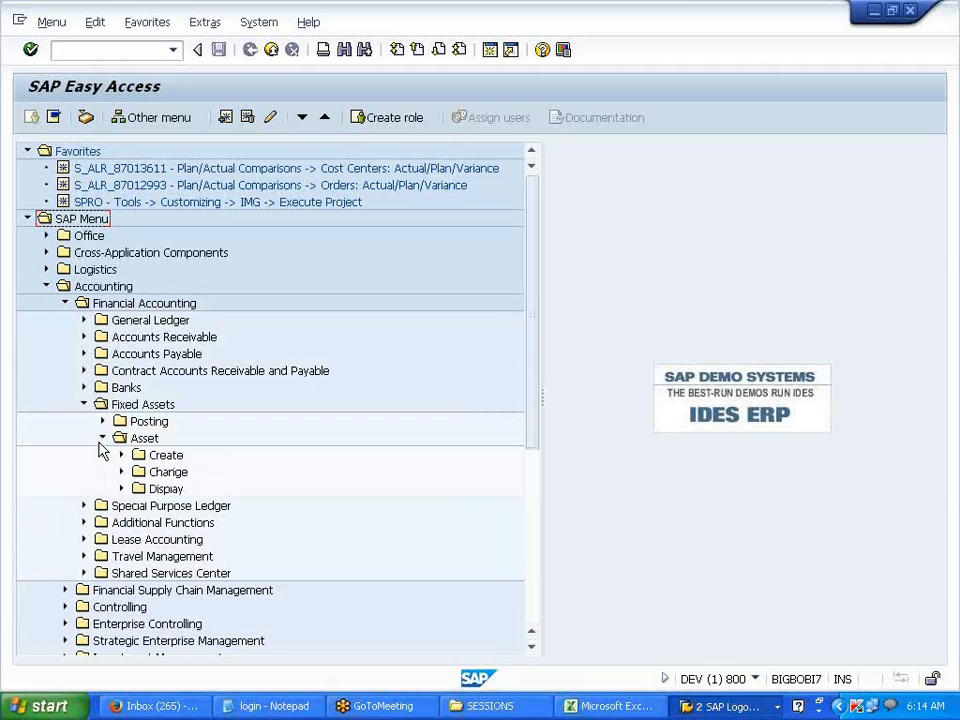
pyautogui.click(101, 439)
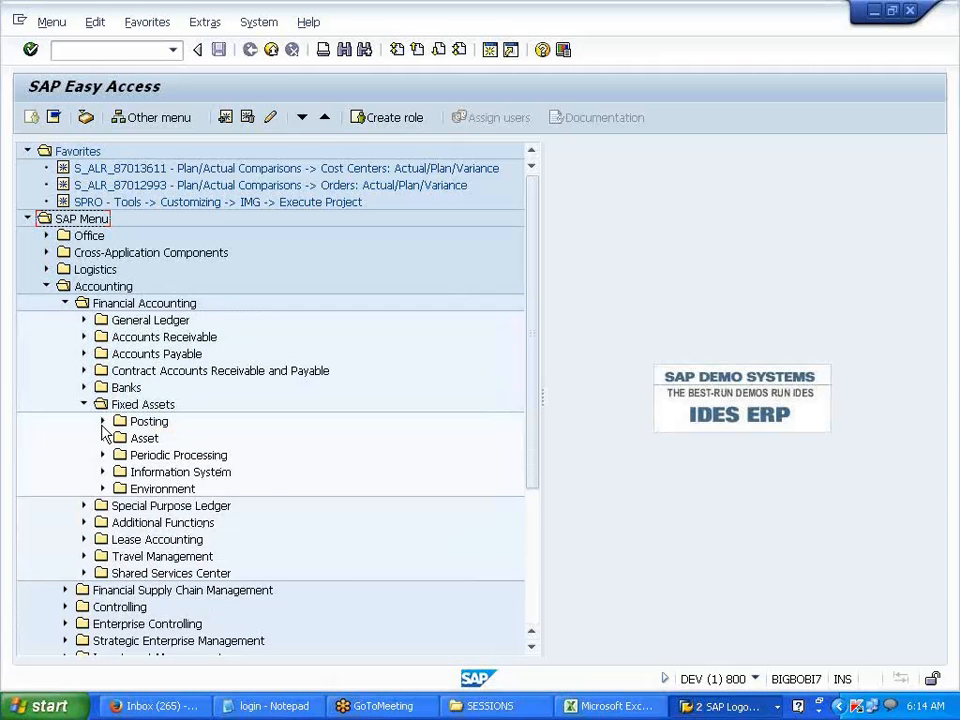
pyautogui.click(102, 489)
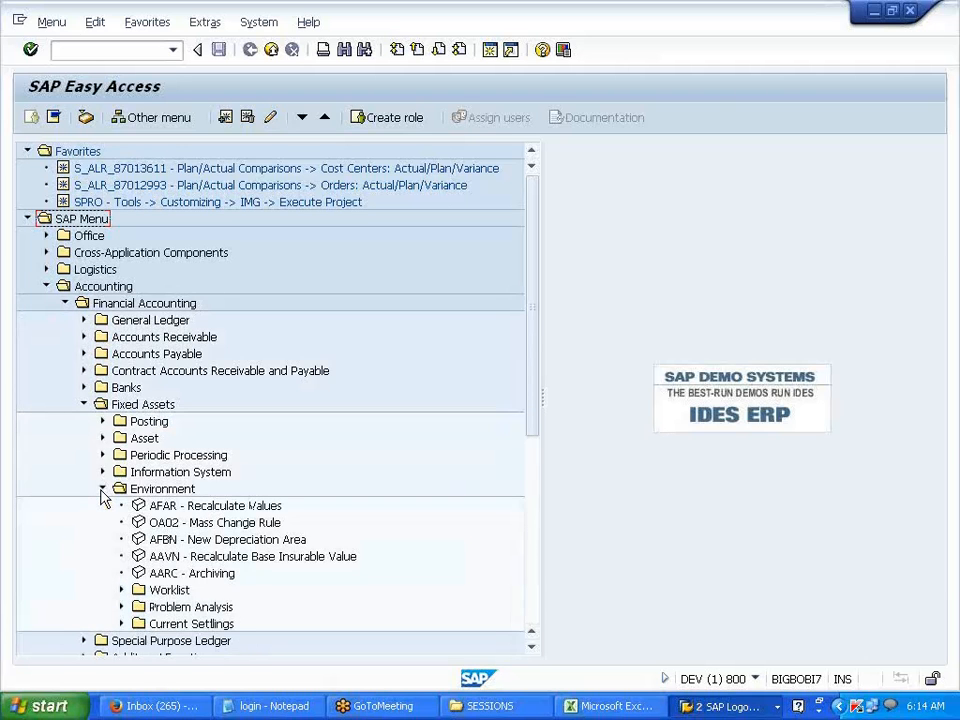
pyautogui.click(102, 489)
# Step: Locate and select ABAVN - Asset Retirement by Scrapping among the Fixed Assets retirement postings
pyautogui.click(102, 421)
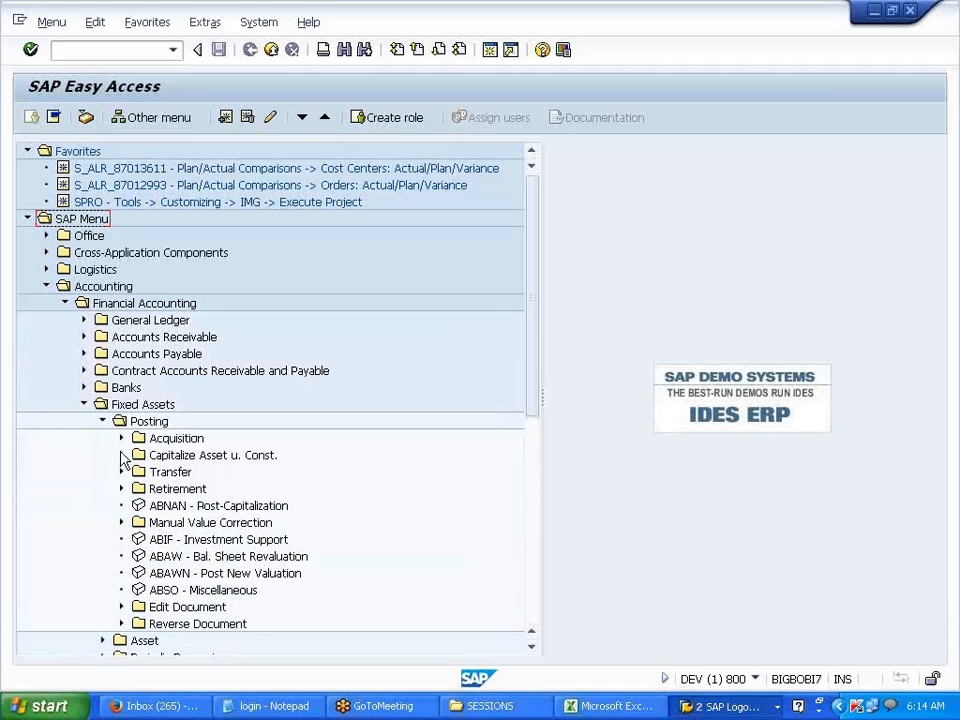
pyautogui.click(121, 439)
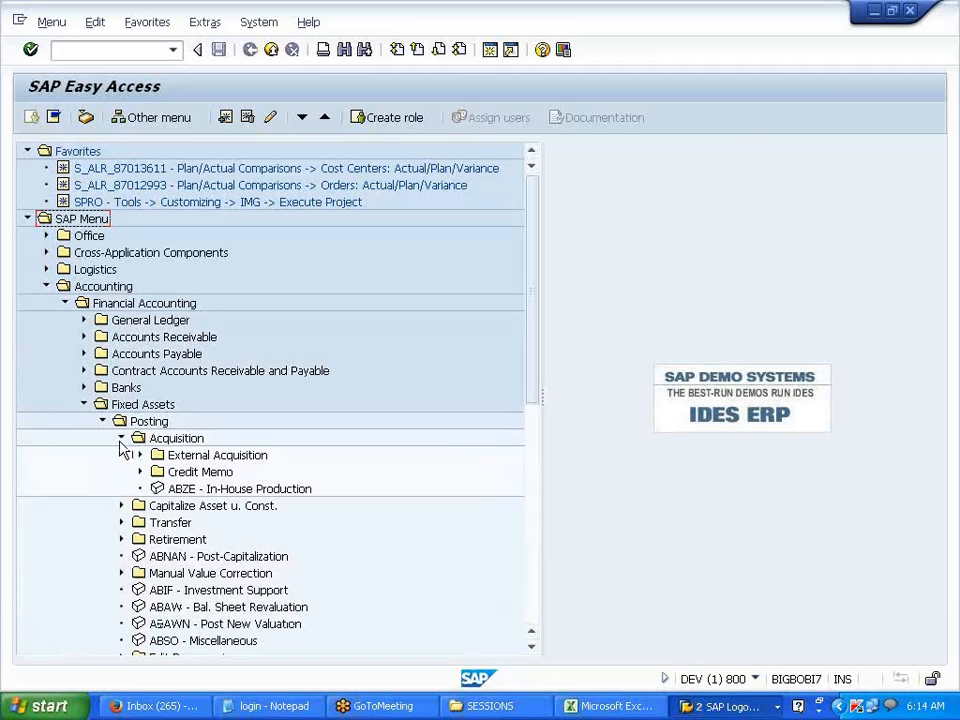
pyautogui.click(121, 439)
pyautogui.click(122, 489)
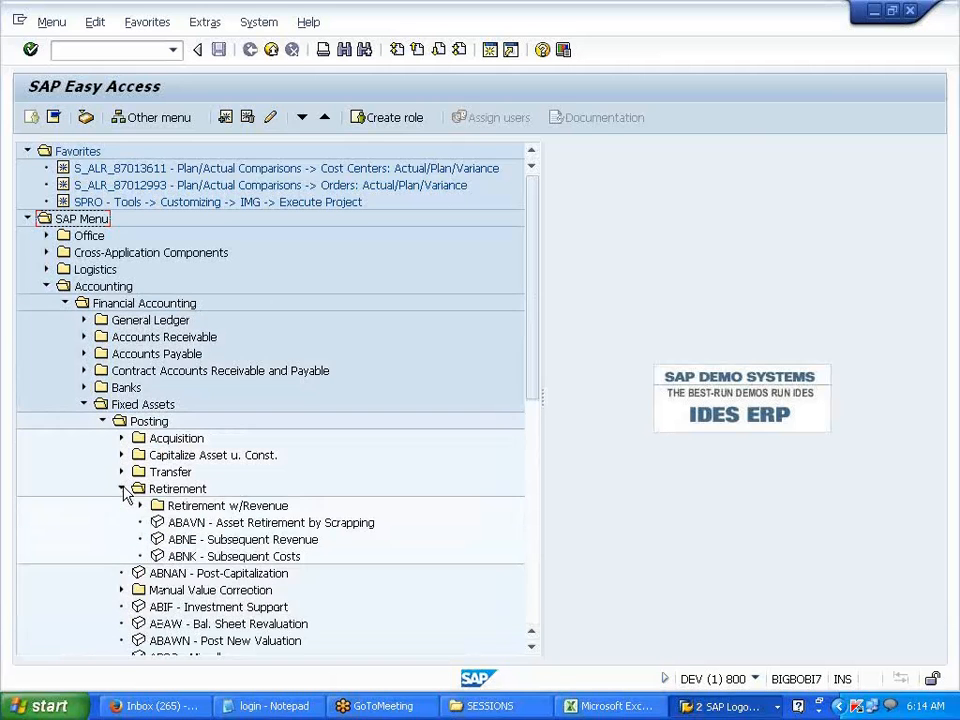
pyautogui.click(199, 523)
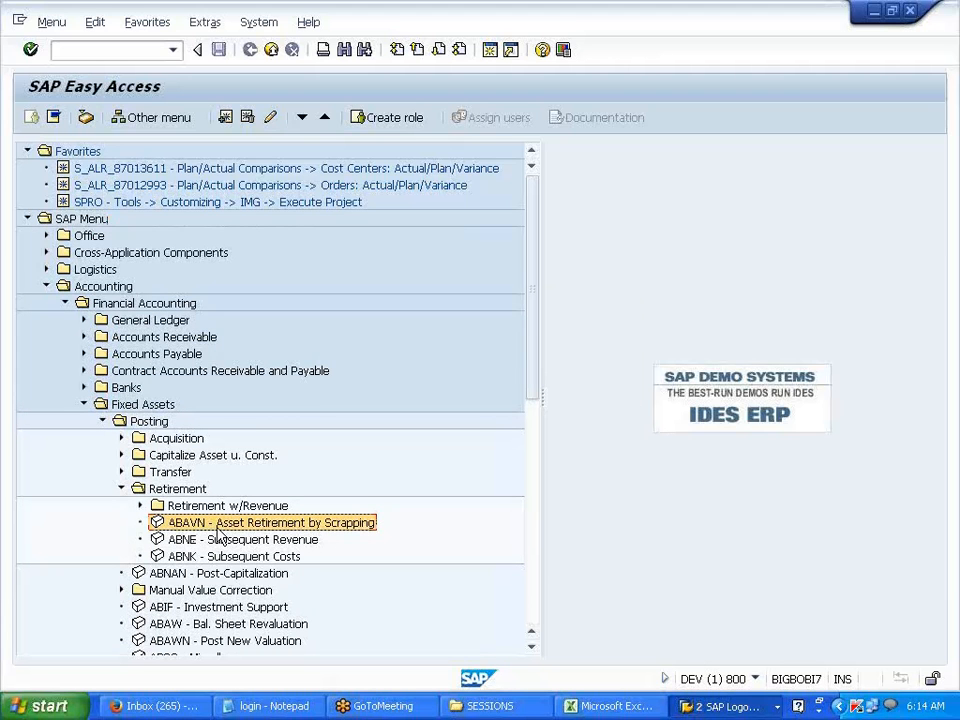
# Step: Switch to Excel, paste "ABAVN - Asset Retirement by Scrapping" beneath the SCRAPPING OF ASSET heading, and return to SAP
pyautogui.hotkey('alt', 'Tab')
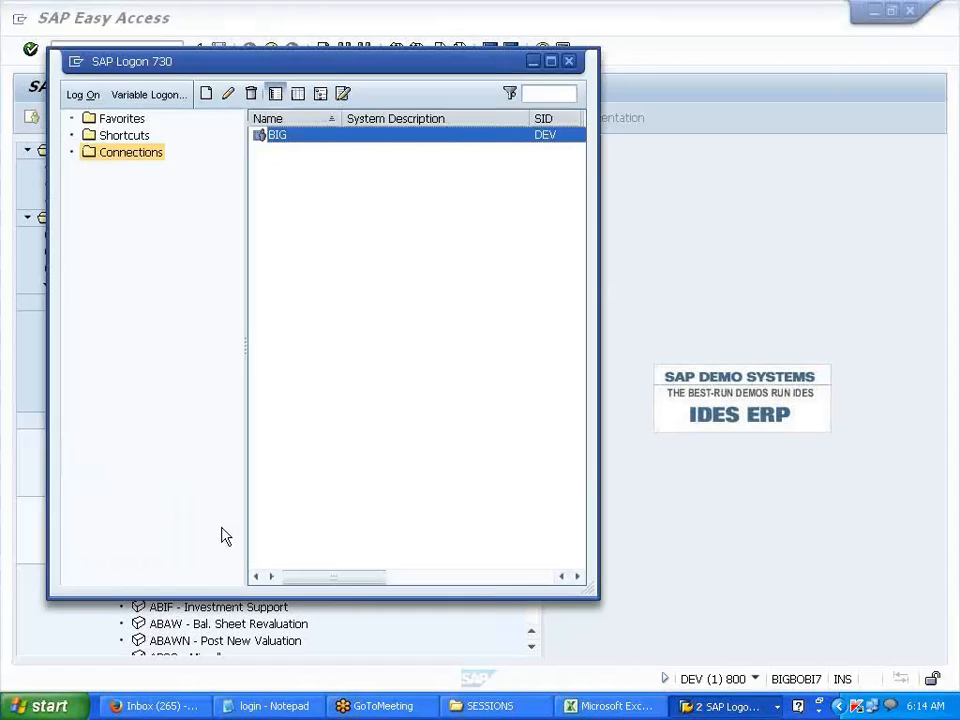
pyautogui.hotkey('alt', 'Tab')
pyautogui.click(634, 708)
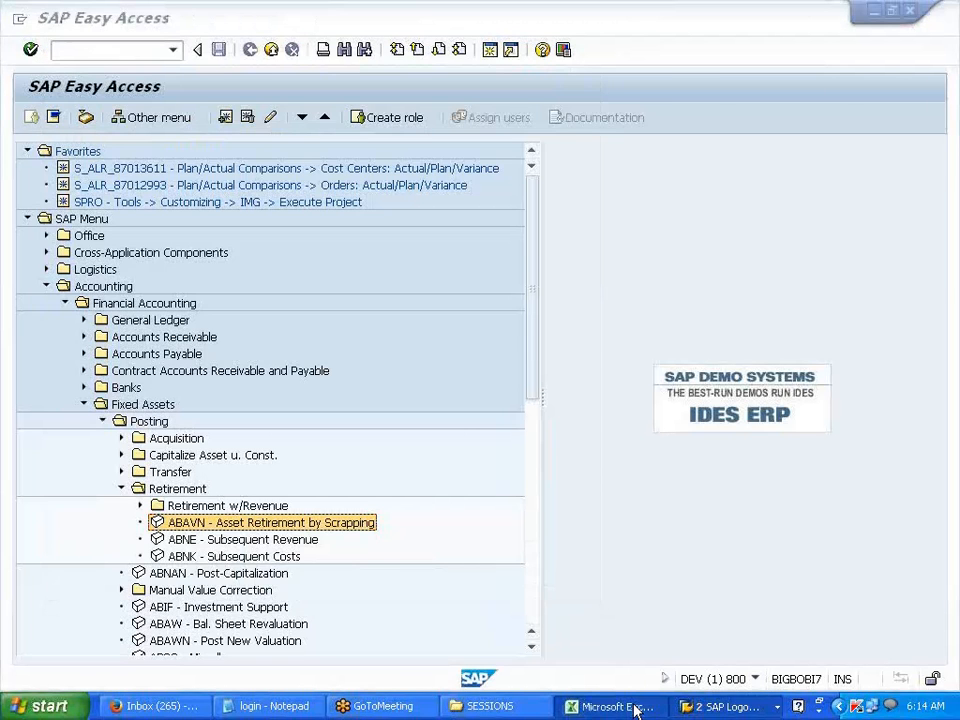
pyautogui.write('ABAVN - Asset Retirement by Scrapping')
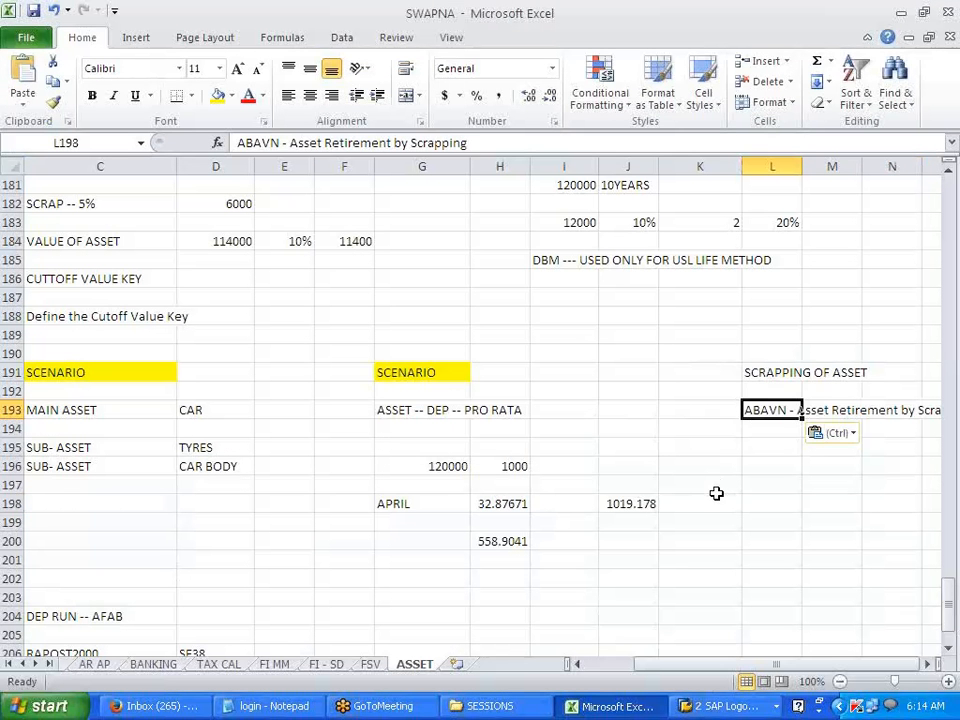
pyautogui.click(716, 493)
pyautogui.hotkey('alt', 'Tab')
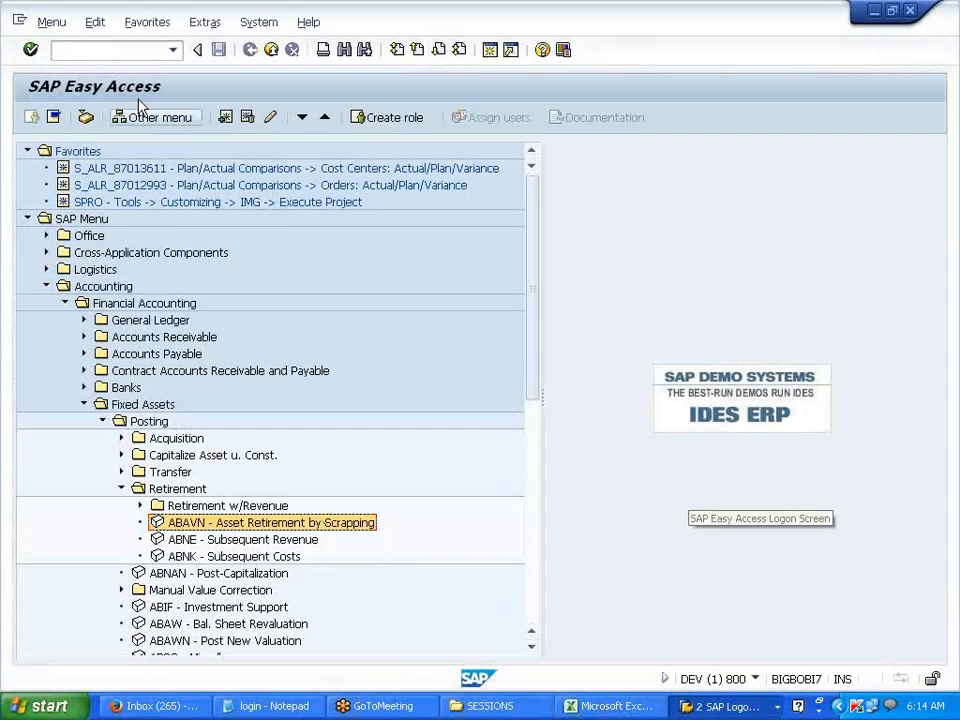
# Step: Run transaction AS02 and display the asset values of asset 17, subnumber 0, in company code V700
pyautogui.click(107, 51)
pyautogui.write('/NAS02')
pyautogui.press('Return')
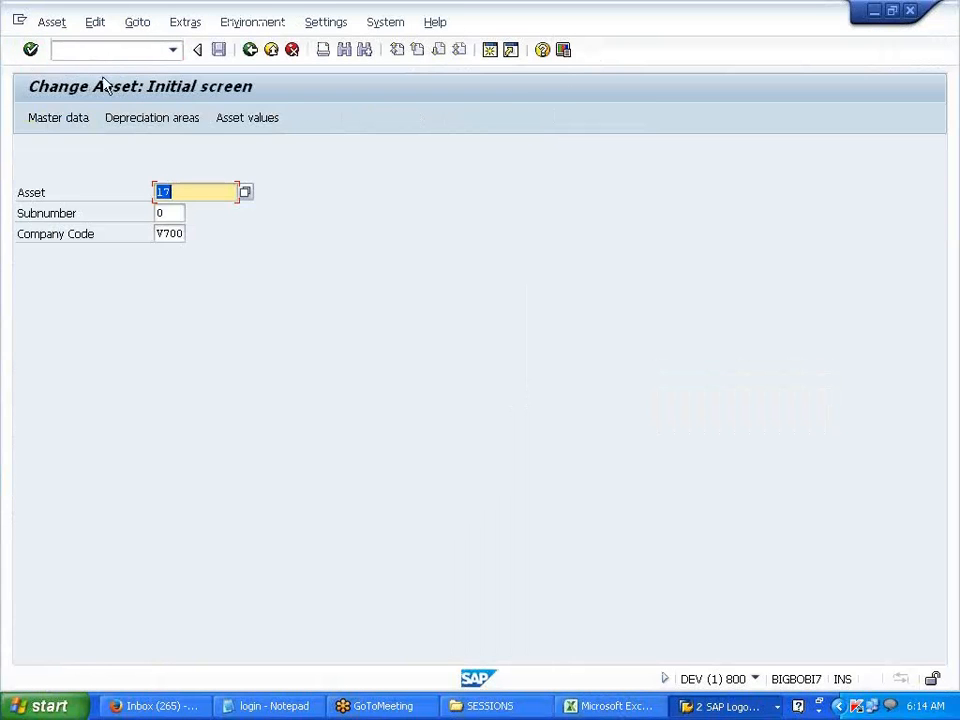
pyautogui.click(259, 131)
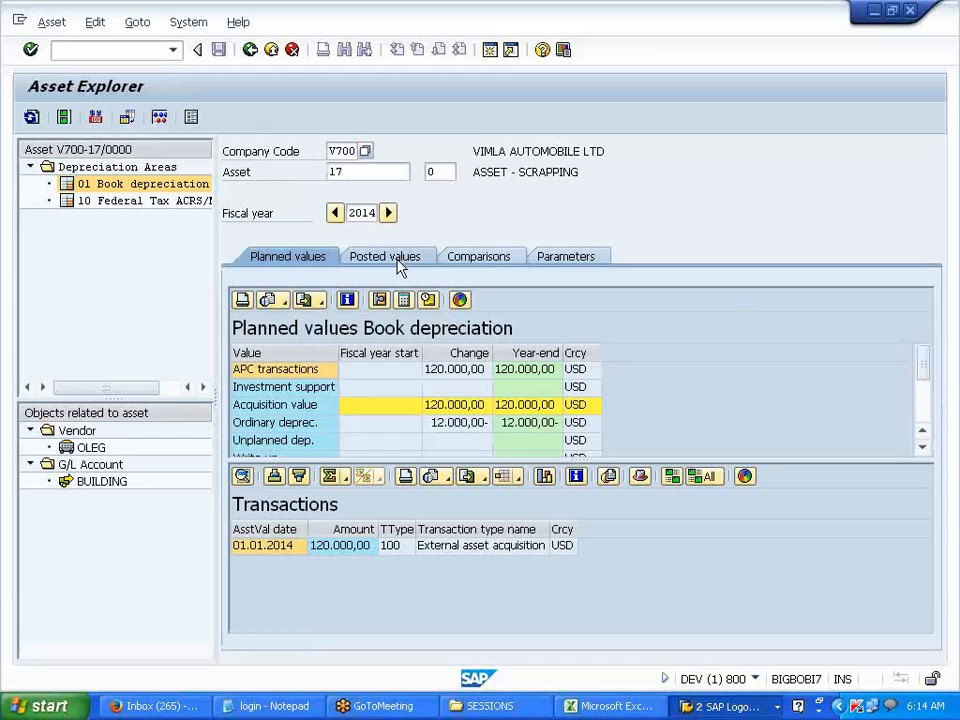
# Step: Examine the posted values of asset 17, enlarging the depreciation list to review the planned amounts by period
pyautogui.click(397, 260)
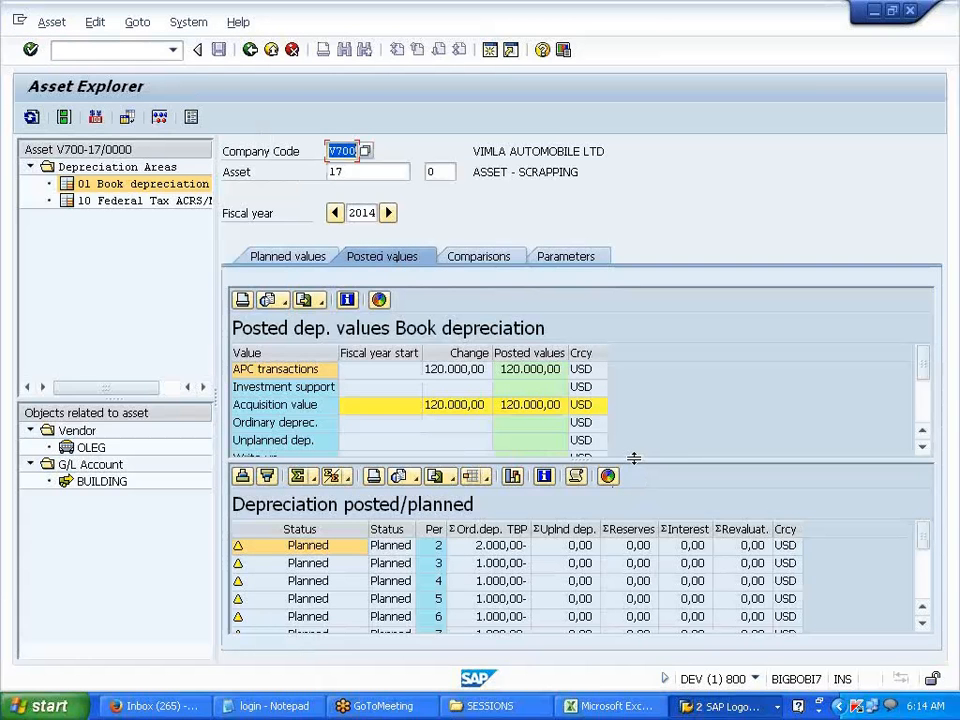
pyautogui.moveTo(634, 460); pyautogui.dragTo(630, 403)
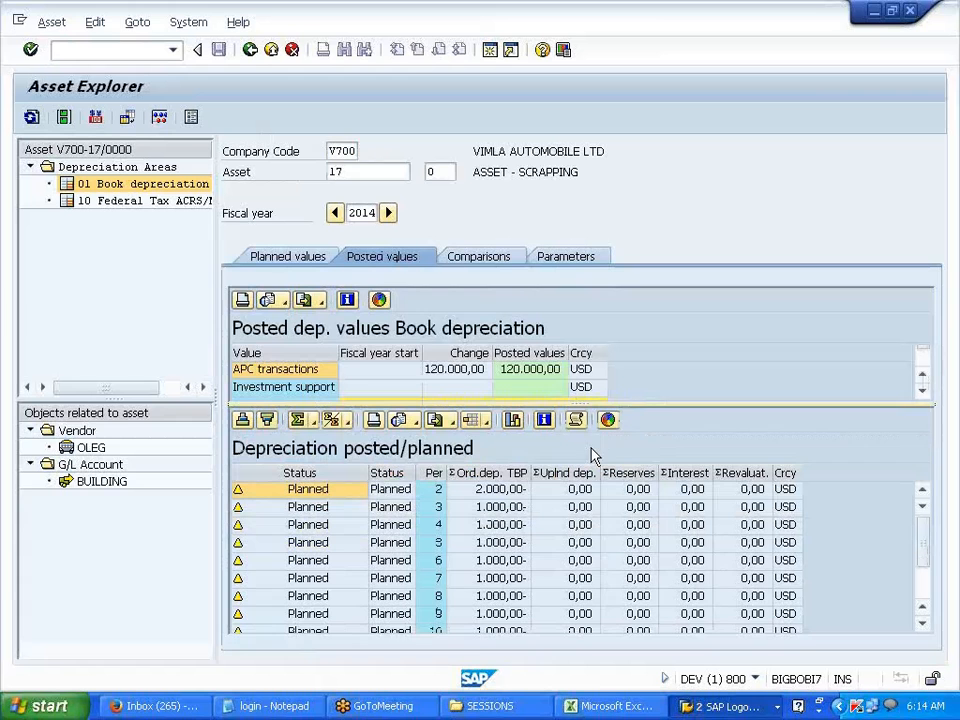
pyautogui.click(439, 491)
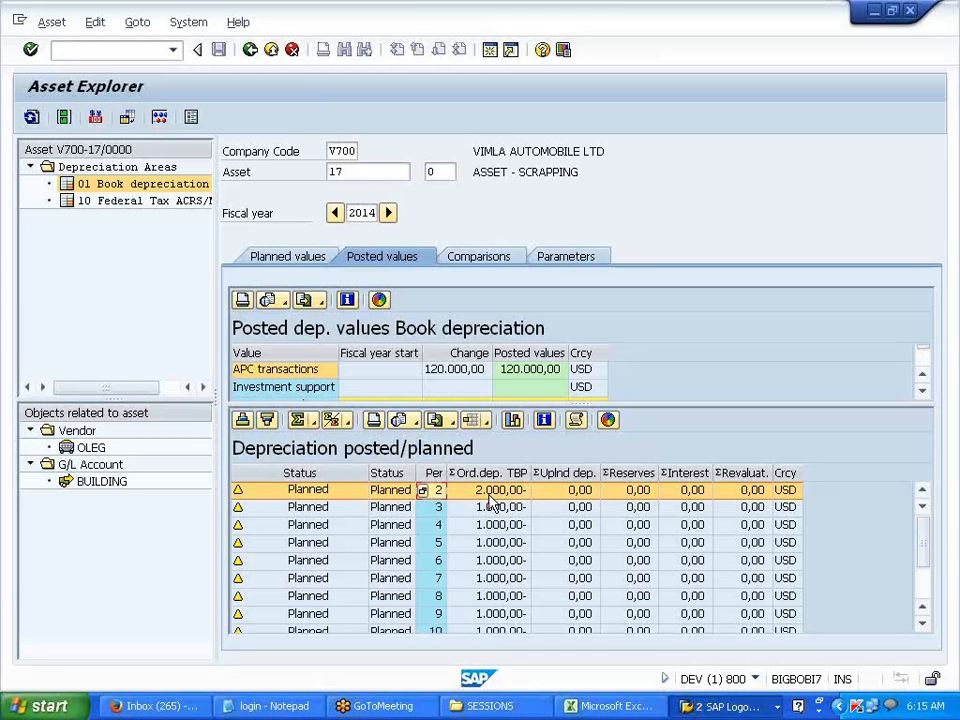
pyautogui.click(947, 46)
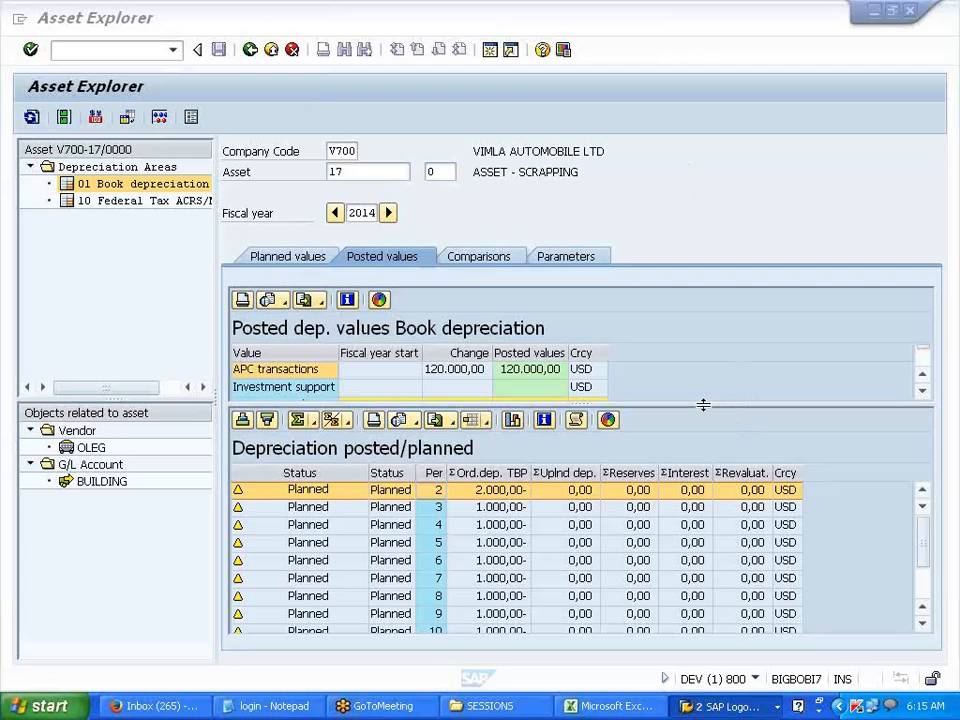
pyautogui.moveTo(703, 404); pyautogui.dragTo(726, 491)
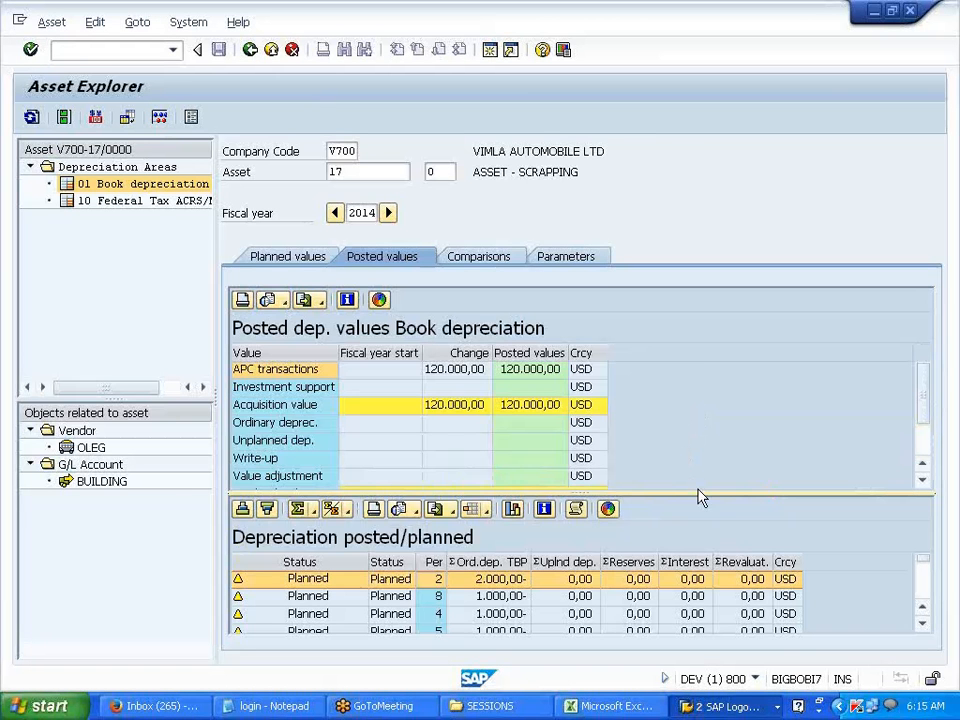
pyautogui.moveTo(697, 491); pyautogui.dragTo(696, 418)
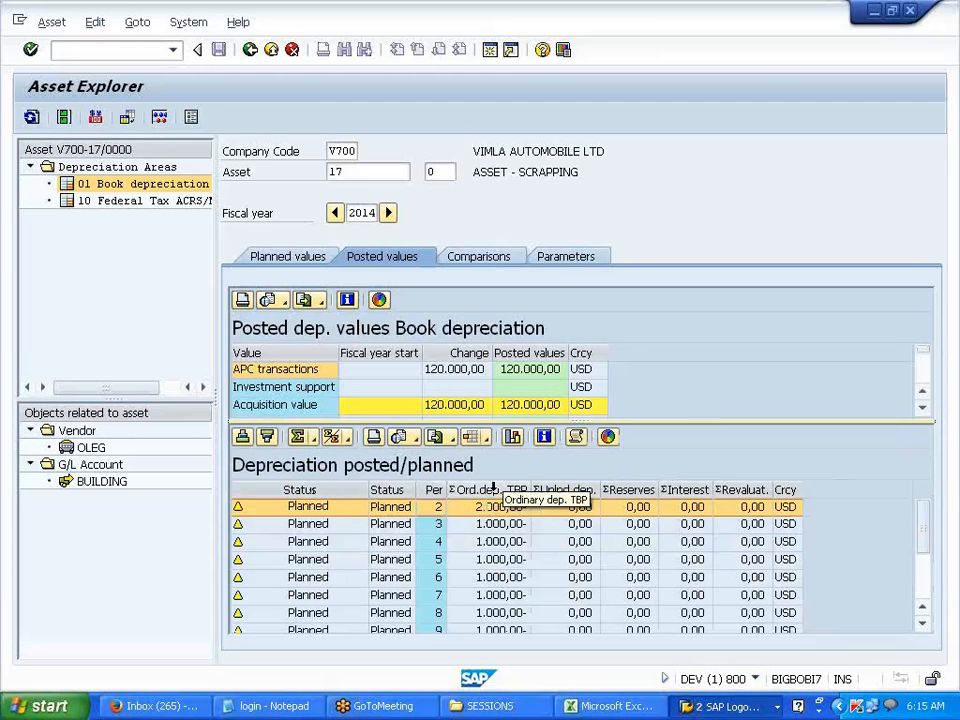
pyautogui.doubleClick(349, 172)
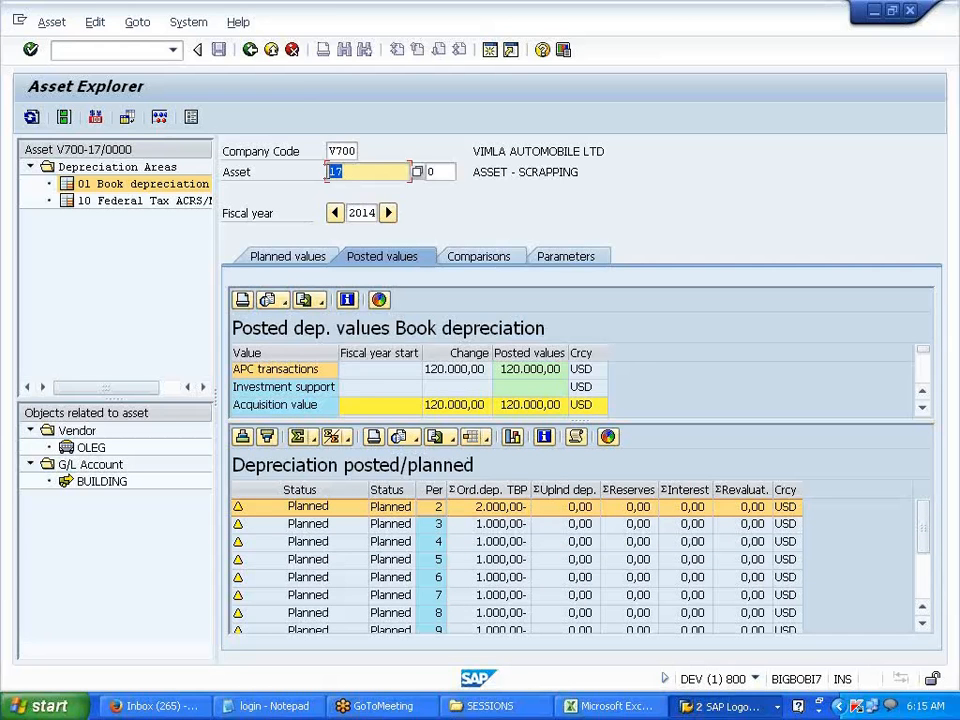
# Step: Leave the asset values and open the depreciation posting run with transaction AFAB
pyautogui.click(88, 56)
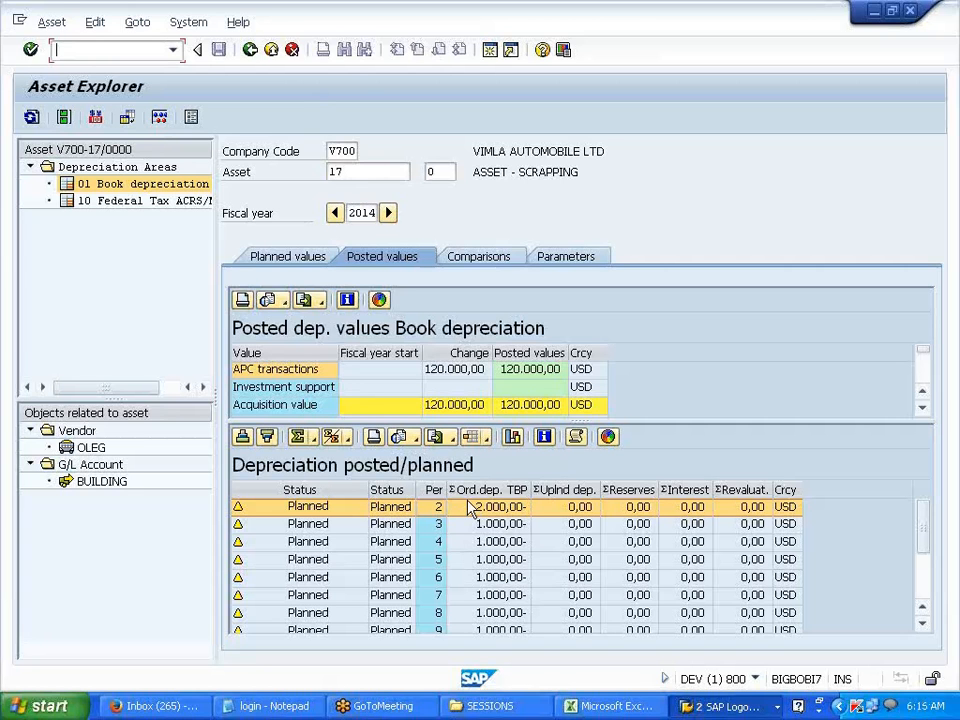
pyautogui.write('AFAB')
pyautogui.press('Return')
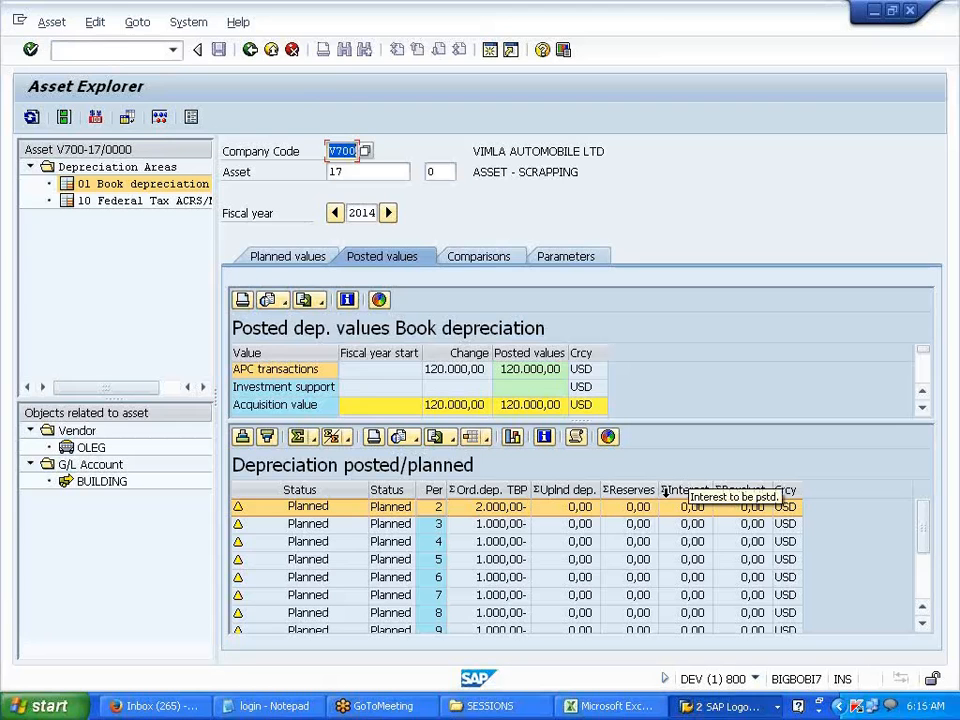
pyautogui.click(86, 50)
pyautogui.write('/NAFAB')
pyautogui.press('Return')
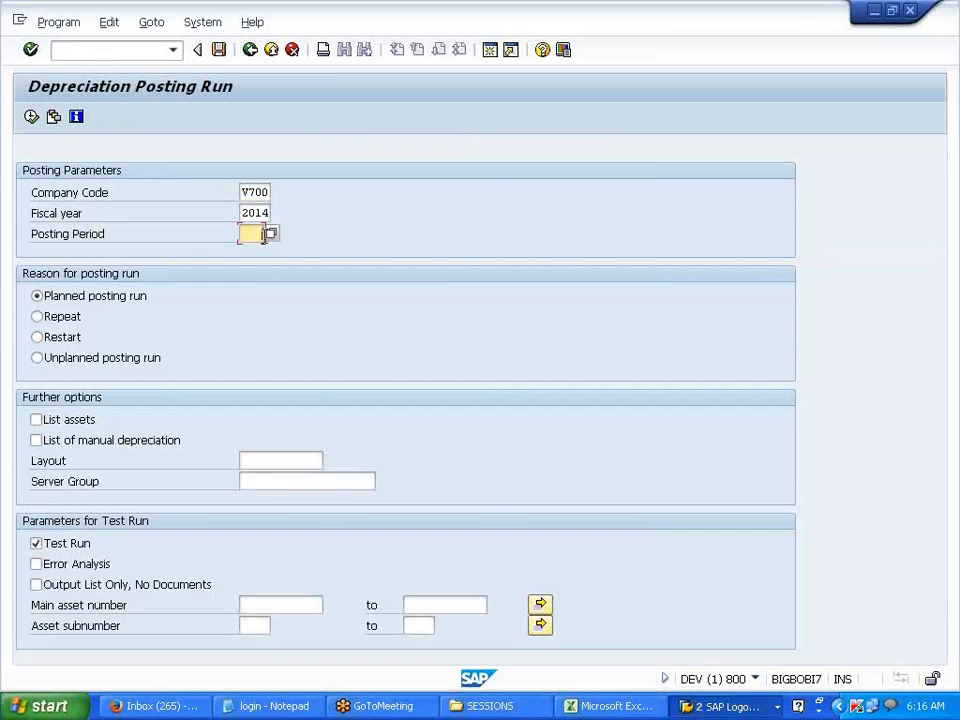
# Step: Enter posting period 02 for the depreciation run and restrict the test run to main asset 17
pyautogui.click(264, 235)
pyautogui.click(430, 278)
pyautogui.write('02')
pyautogui.click(271, 604)
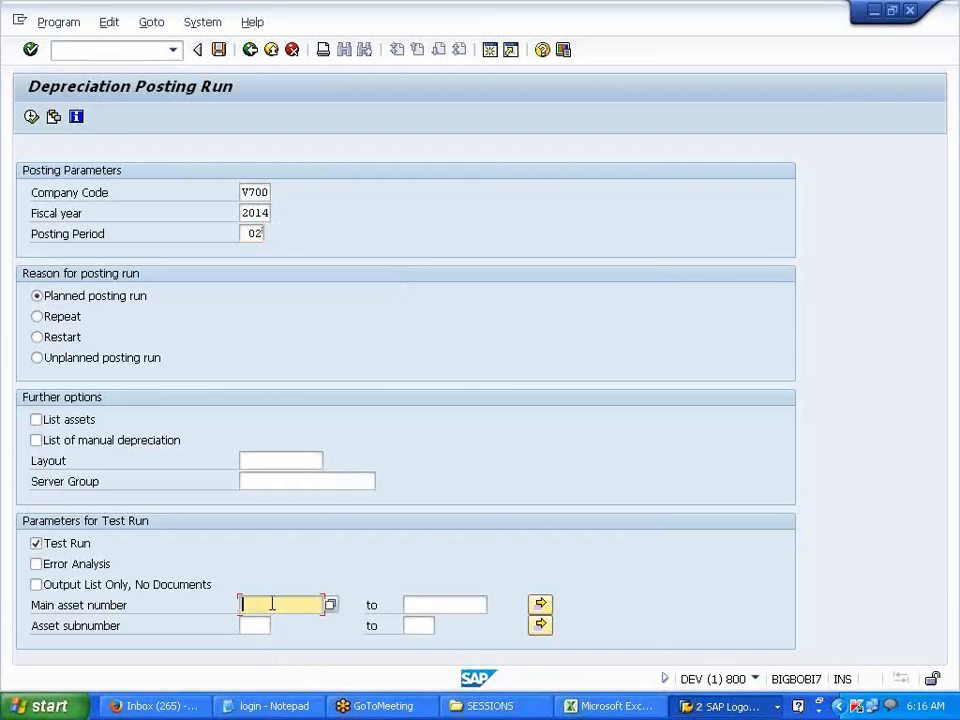
pyautogui.write('17')
pyautogui.click(411, 604)
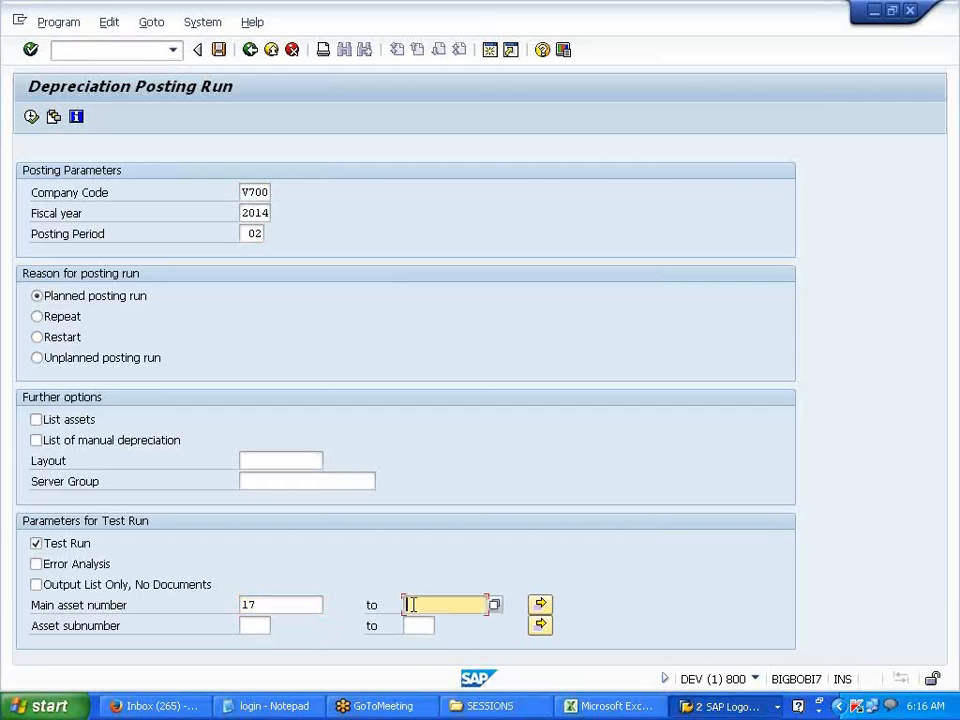
# Step: Change the posting period to 01 and turn on the list of assets
pyautogui.click(256, 234)
pyautogui.press('BackSpace')
pyautogui.press('BackSpace')
pyautogui.write('01')
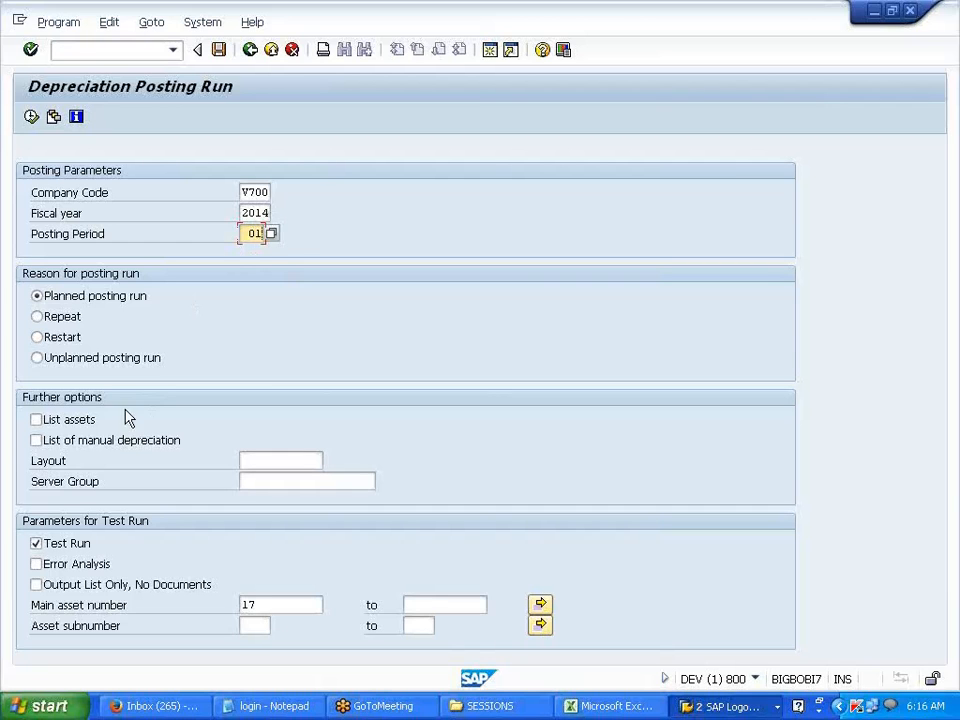
pyautogui.click(78, 427)
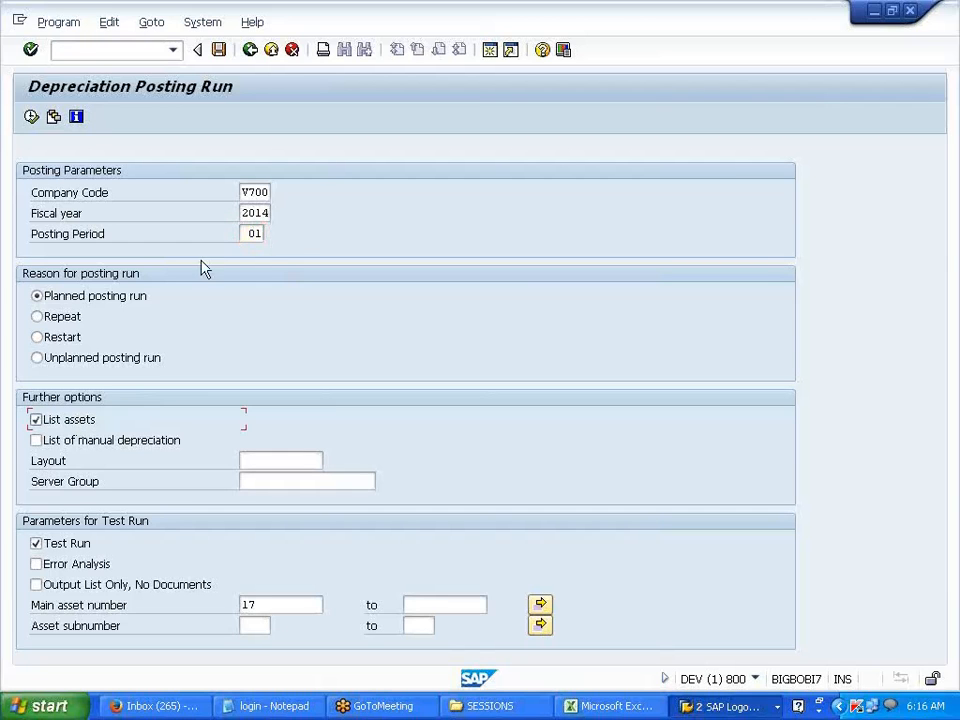
# Step: Execute the depreciation test run, view its error list, and return to the run's parameters
pyautogui.click(31, 118)
pyautogui.click(251, 410)
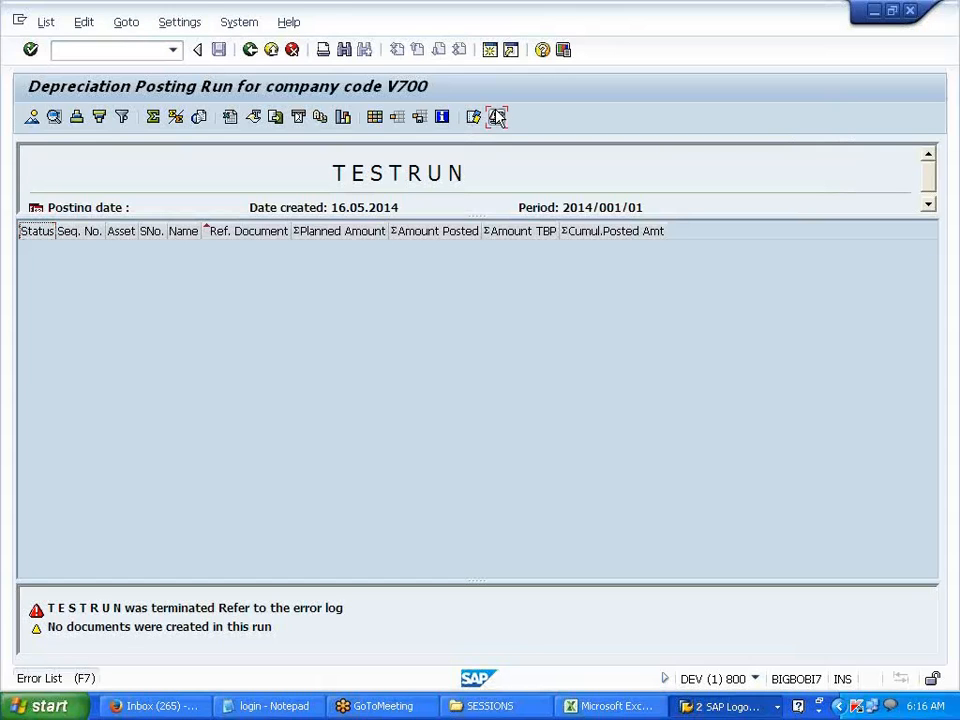
pyautogui.click(497, 117)
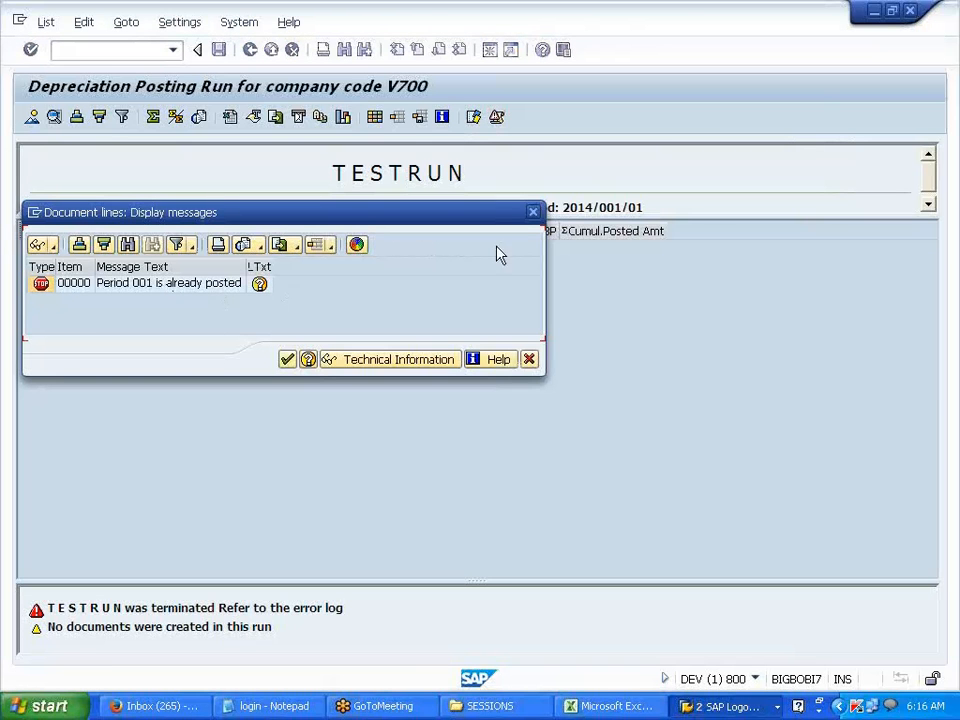
pyautogui.click(534, 213)
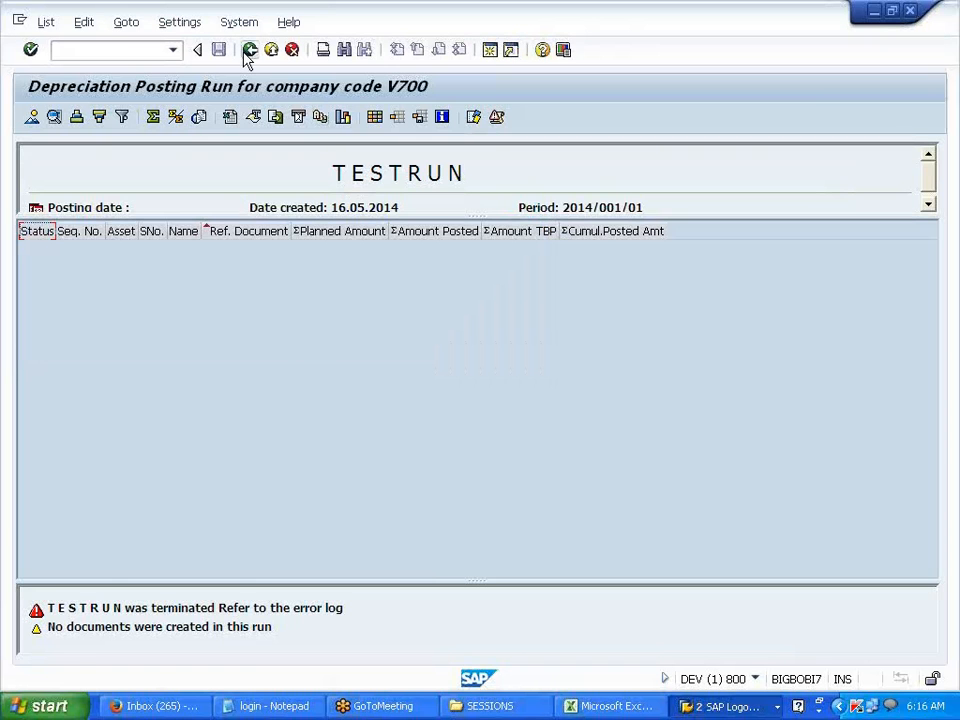
pyautogui.click(250, 50)
# Step: Set the reason for the posting run to Repeat, execute the test run online, and return to the run's parameters
pyautogui.click(68, 318)
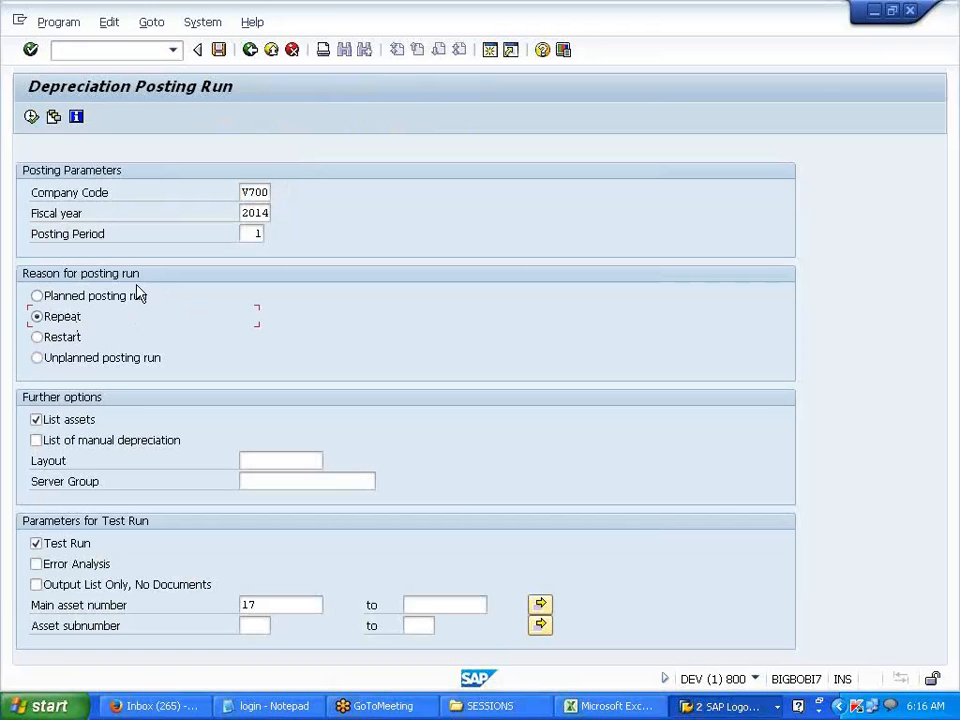
pyautogui.click(31, 118)
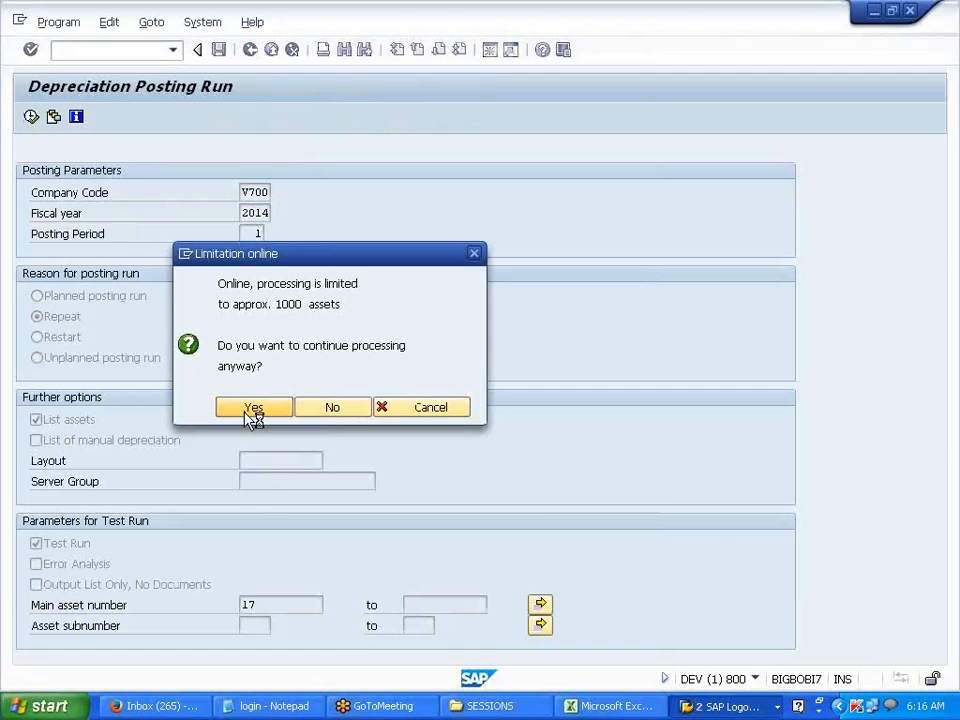
pyautogui.click(250, 418)
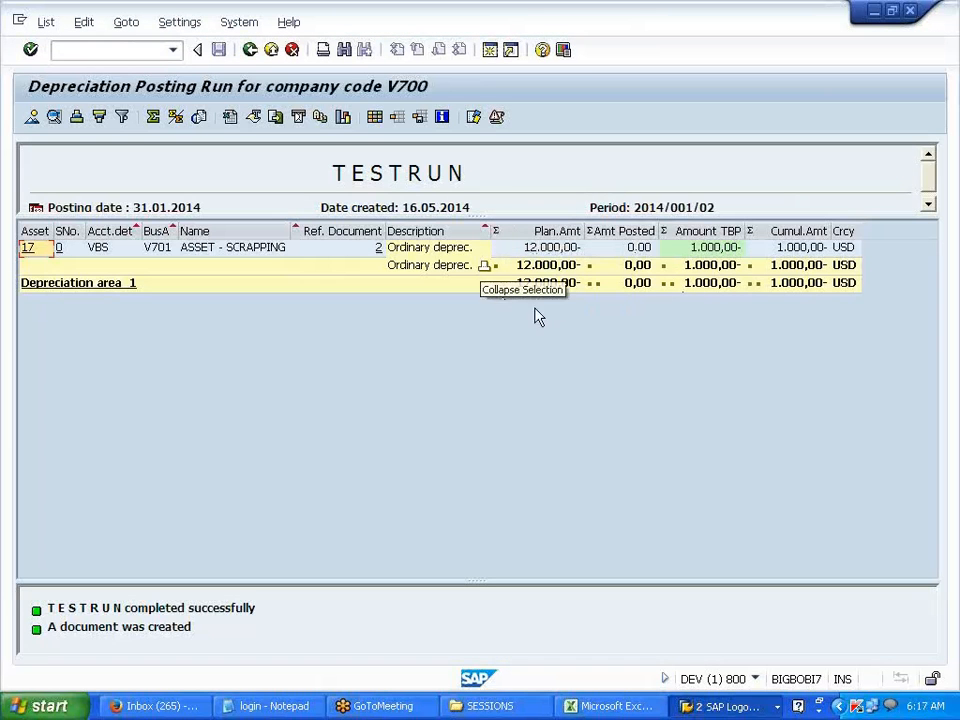
pyautogui.click(250, 49)
# Step: Turn off the test run option and schedule the depreciation run as an immediate background job with output device LP01
pyautogui.click(75, 547)
pyautogui.click(60, 24)
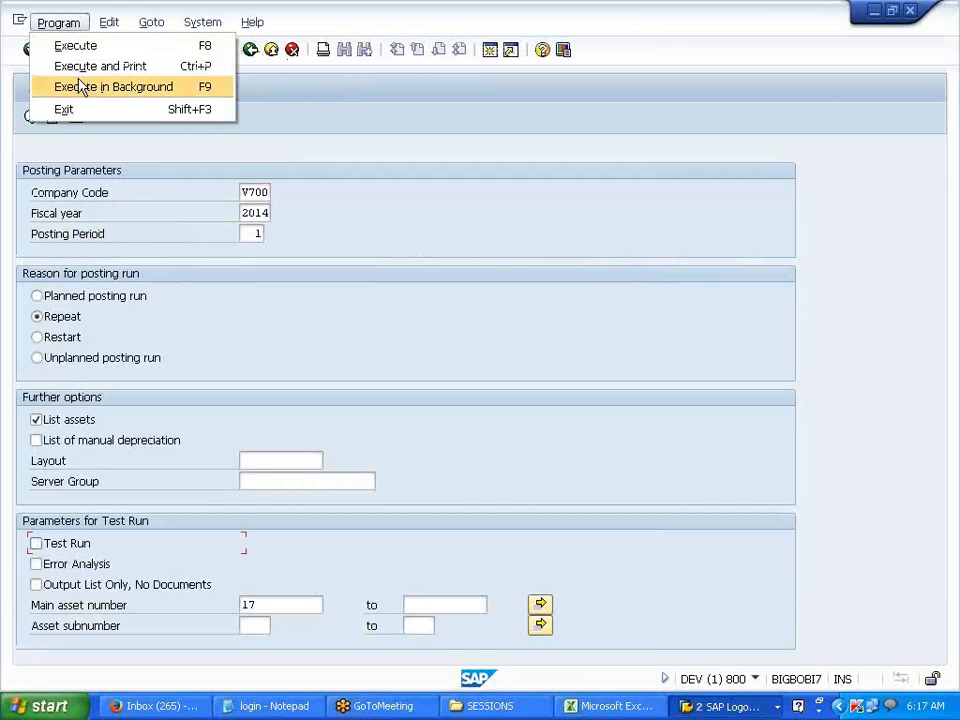
pyautogui.click(82, 86)
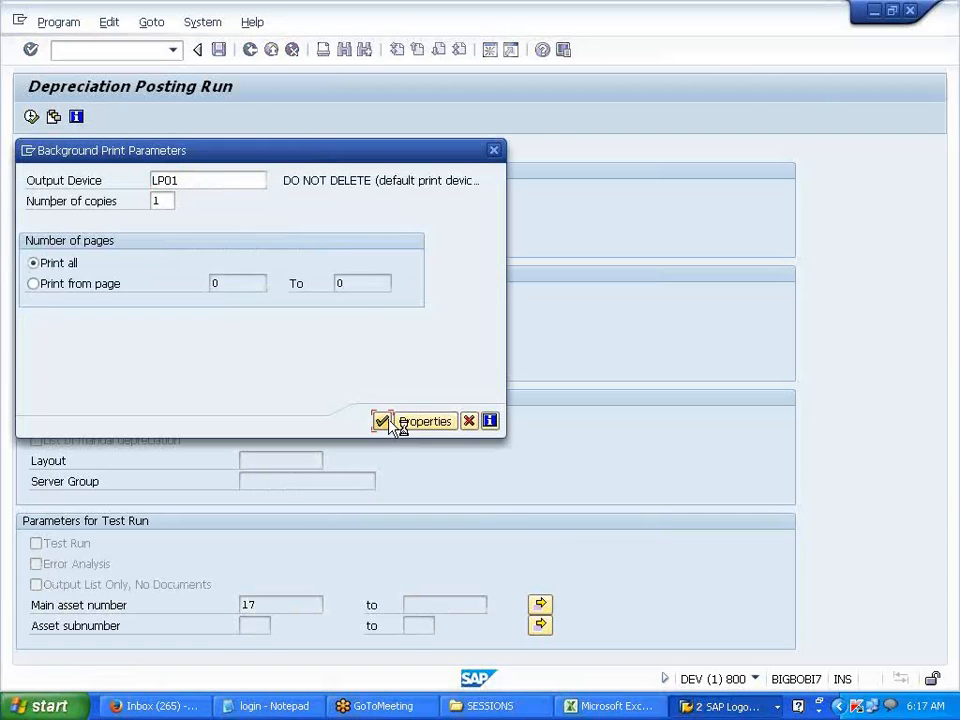
pyautogui.click(381, 421)
pyautogui.click(90, 204)
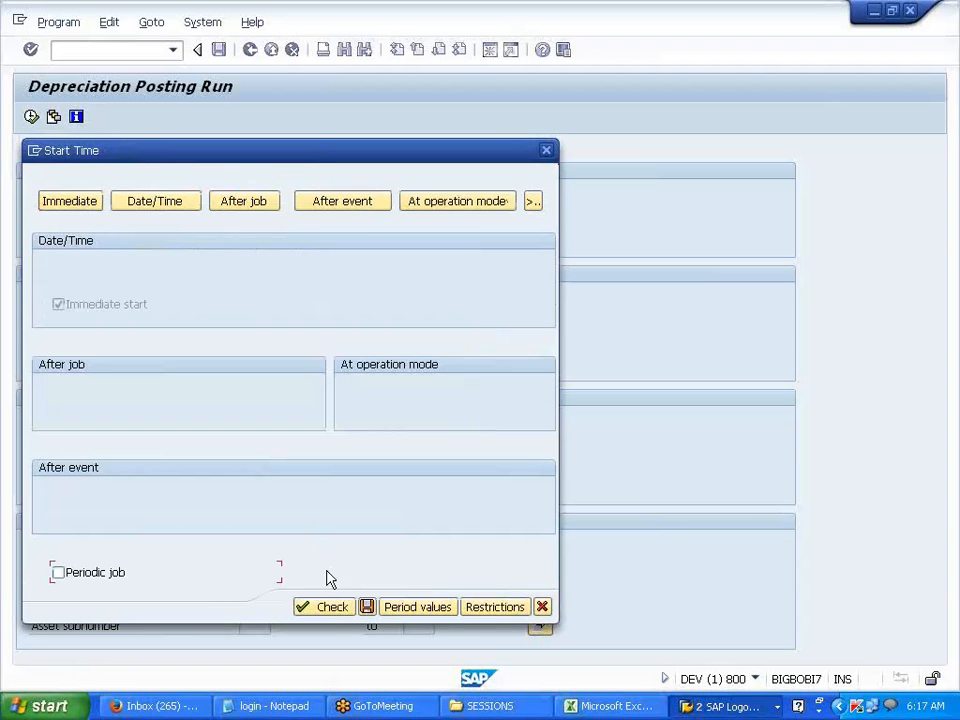
pyautogui.click(367, 607)
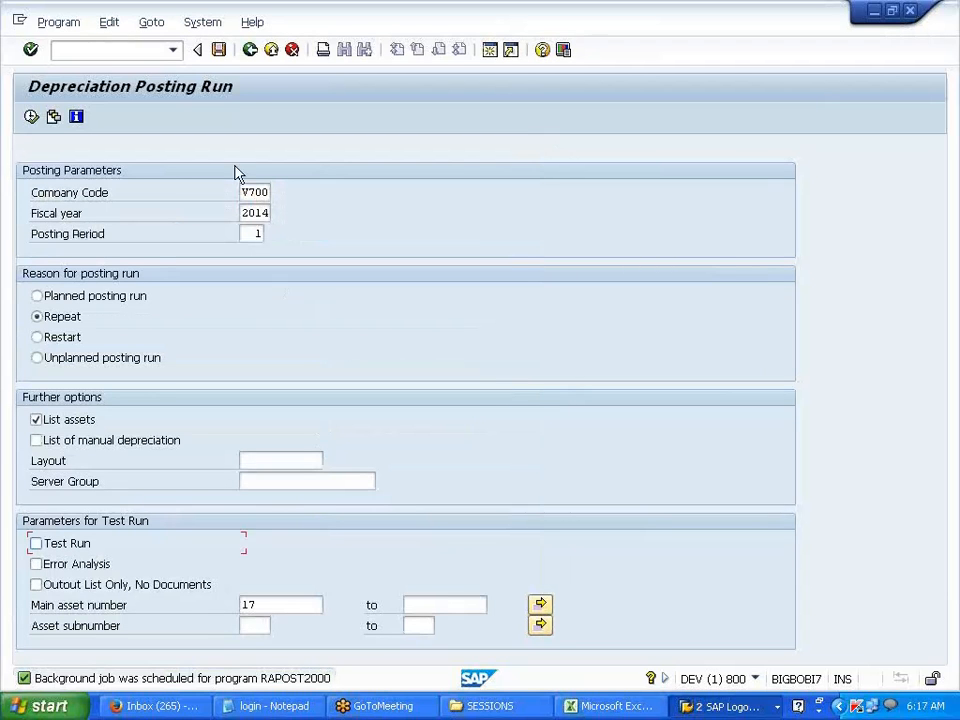
# Step: Review asset 17's posted depreciation values through transaction AS02 and return to the main menu
pyautogui.click(120, 57)
pyautogui.write('/NAS02')
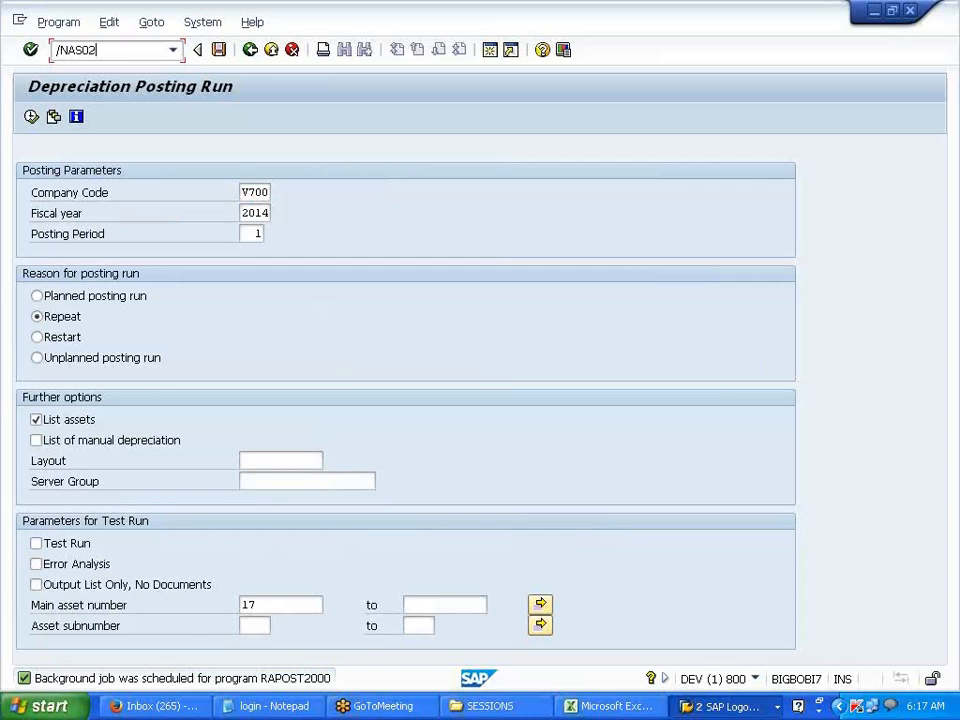
pyautogui.press('Return')
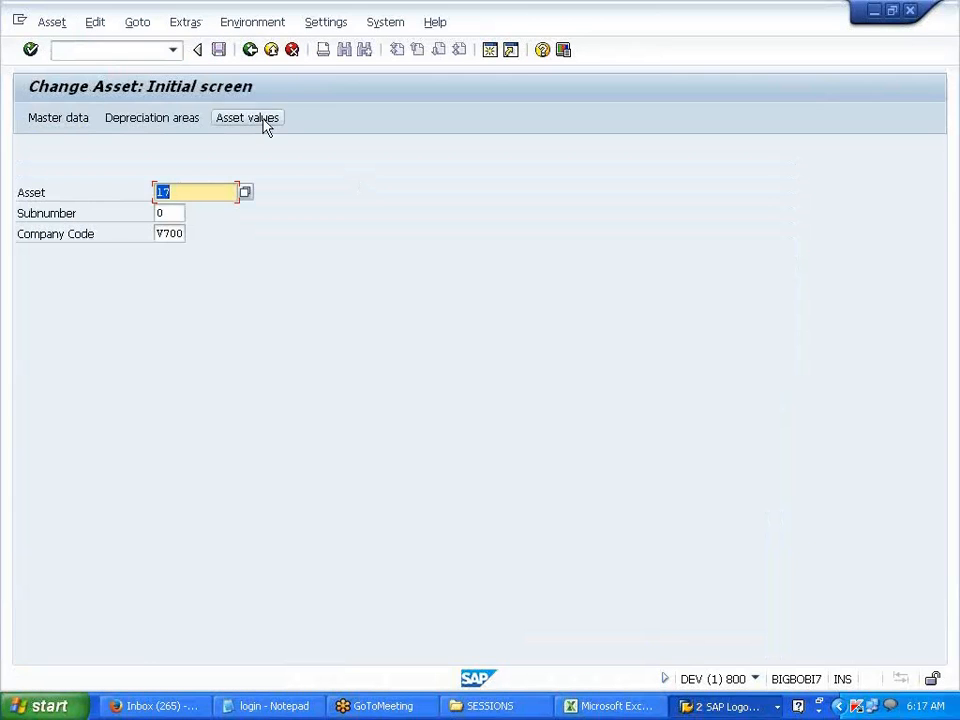
pyautogui.click(264, 122)
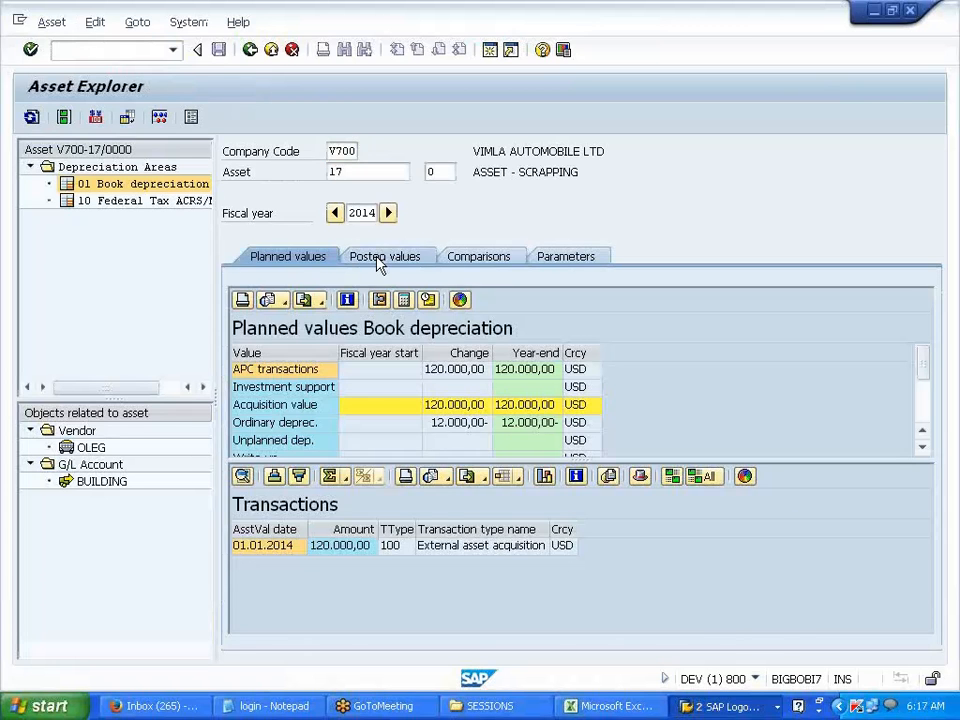
pyautogui.click(380, 258)
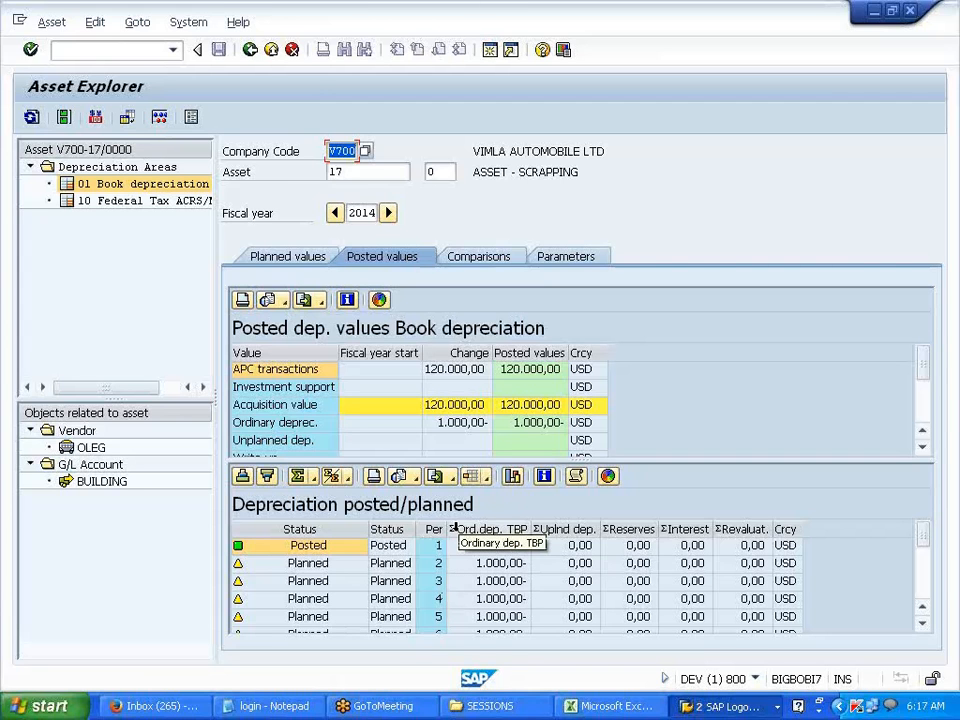
pyautogui.click(250, 52)
pyautogui.click(250, 52)
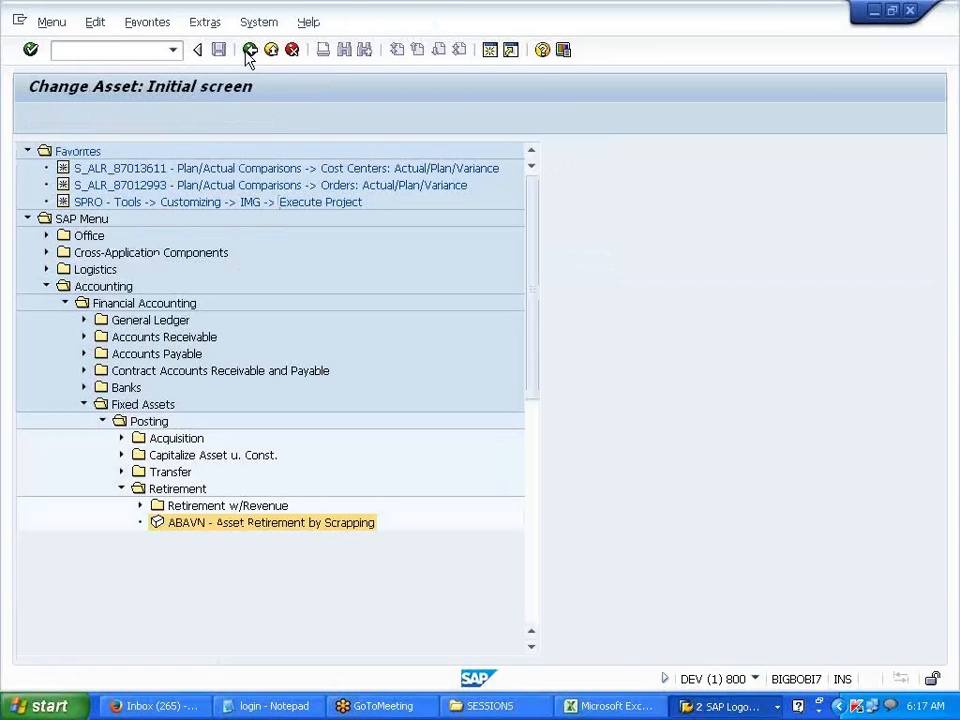
pyautogui.doubleClick(236, 527)
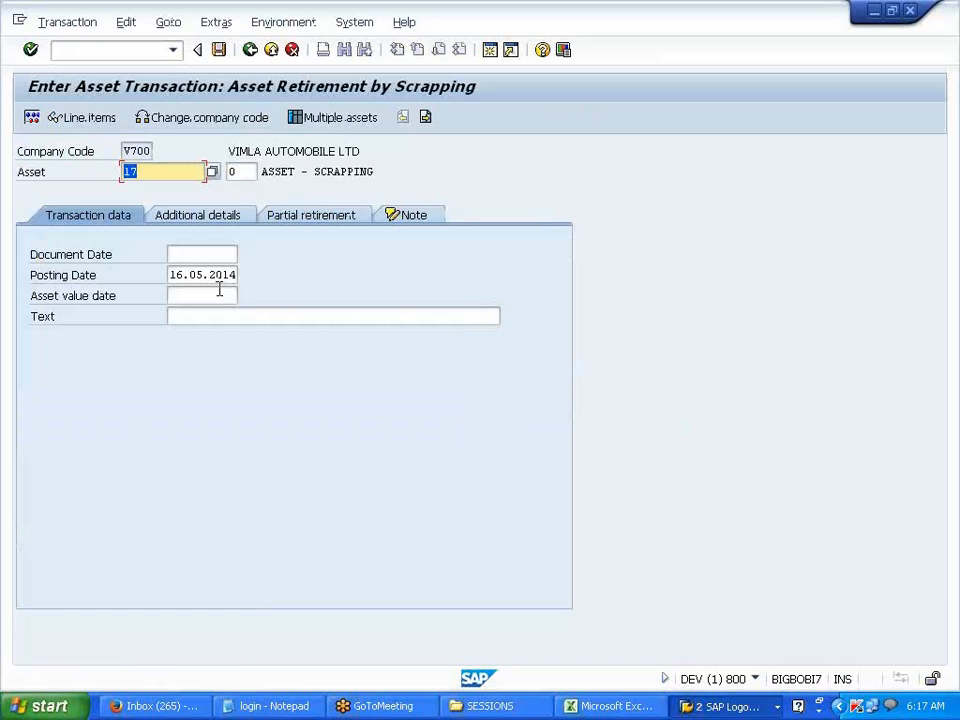
pyautogui.hotkey('alt', 'Tab')
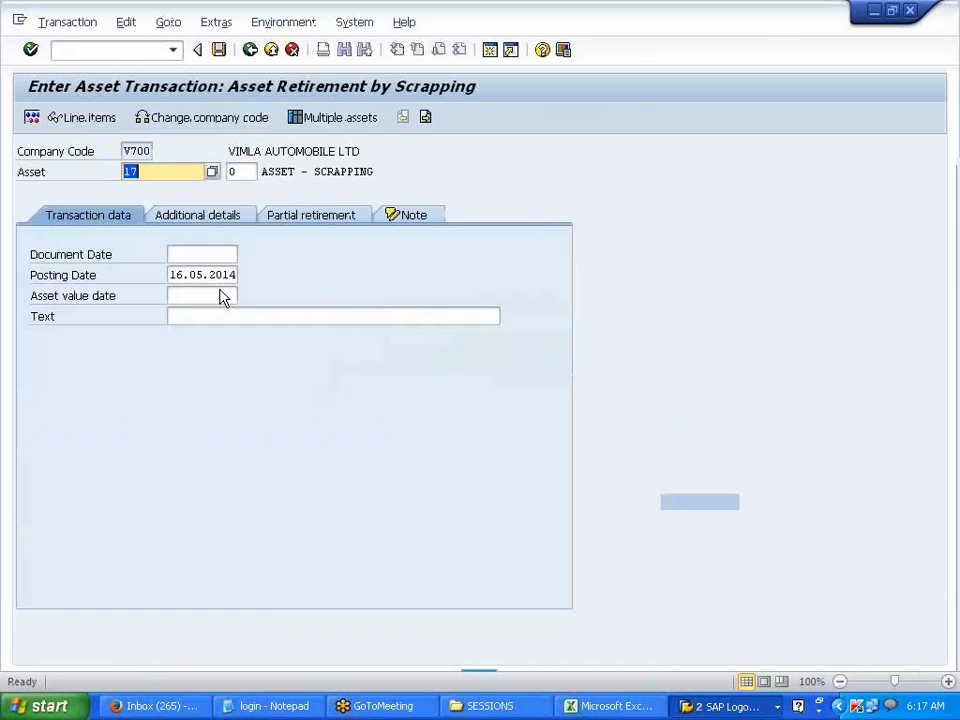
pyautogui.hotkey('alt', 'Tab')
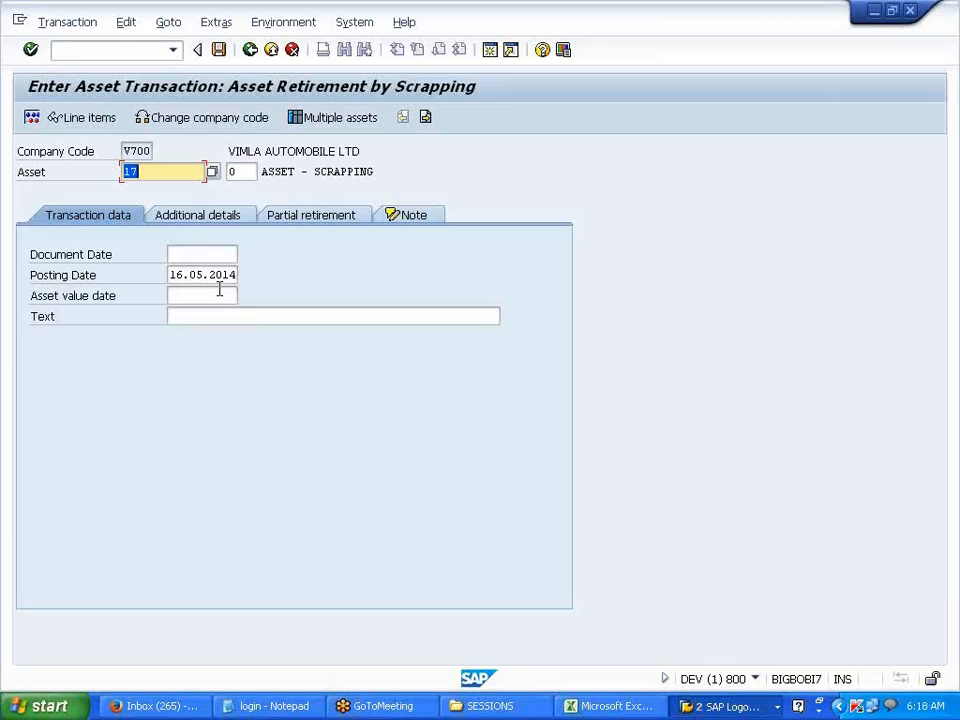
pyautogui.click(250, 52)
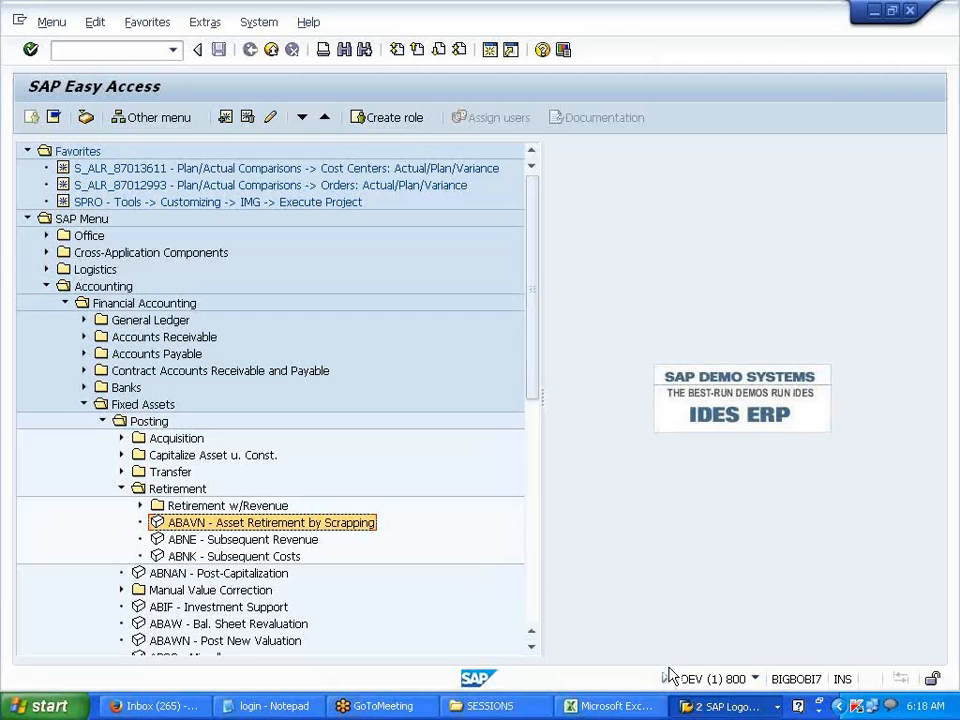
# Step: Create a new SAP session and open the depreciation posting run in it with transaction AFAB
pyautogui.click(716, 708)
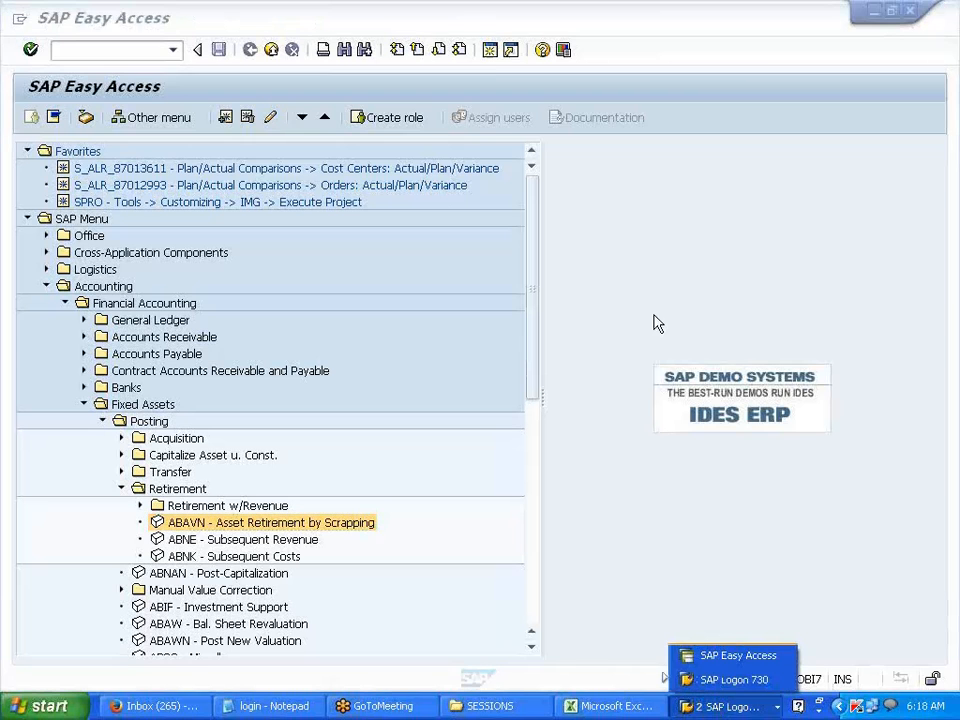
pyautogui.click(490, 50)
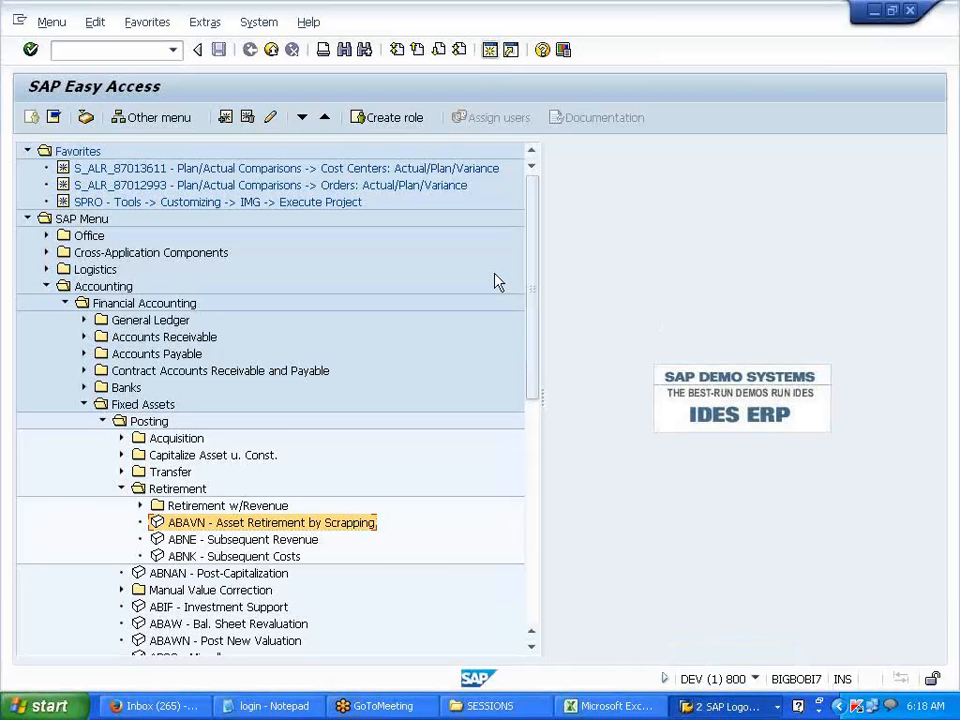
pyautogui.write('AFAB')
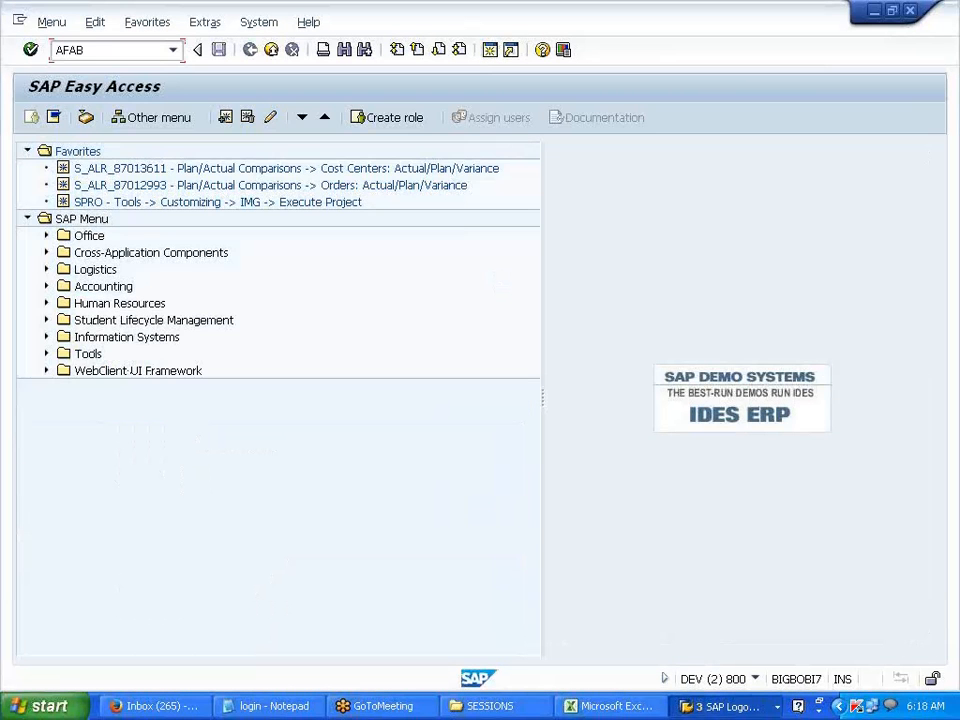
pyautogui.press('Return')
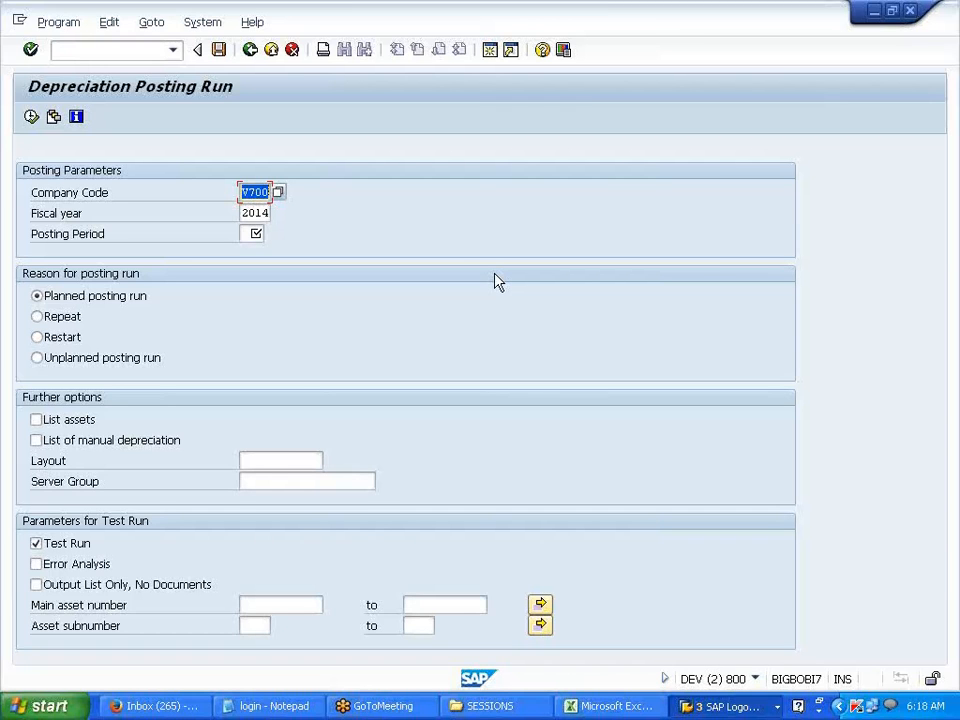
# Step: Switch back to the first SAP session and display asset 17's posted depreciation values through transaction AS02
pyautogui.click(712, 708)
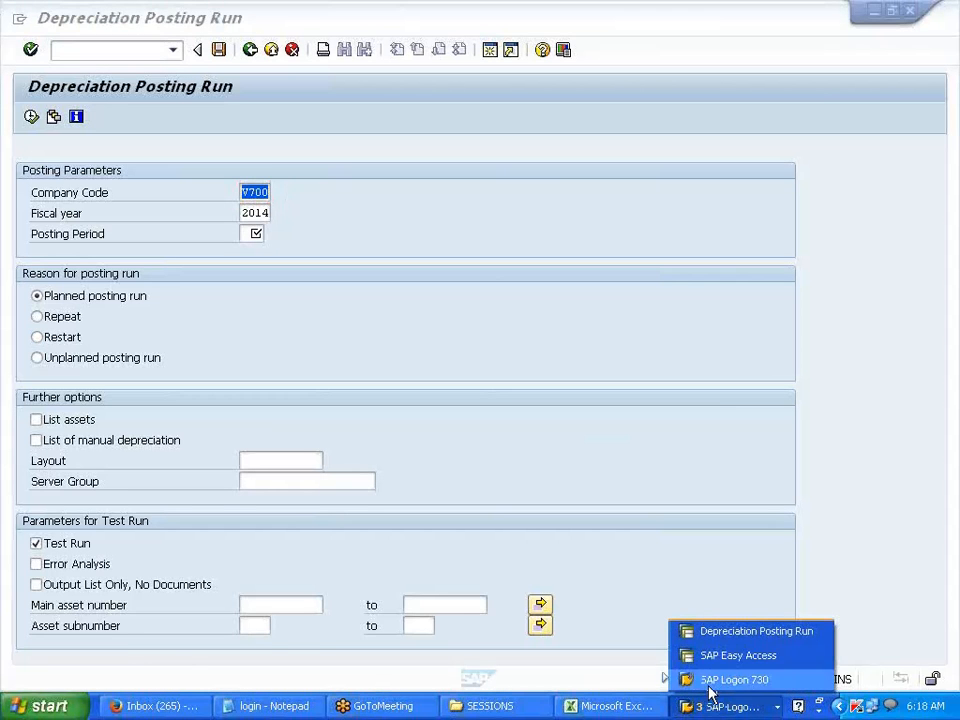
pyautogui.click(712, 656)
pyautogui.write('ASD2')
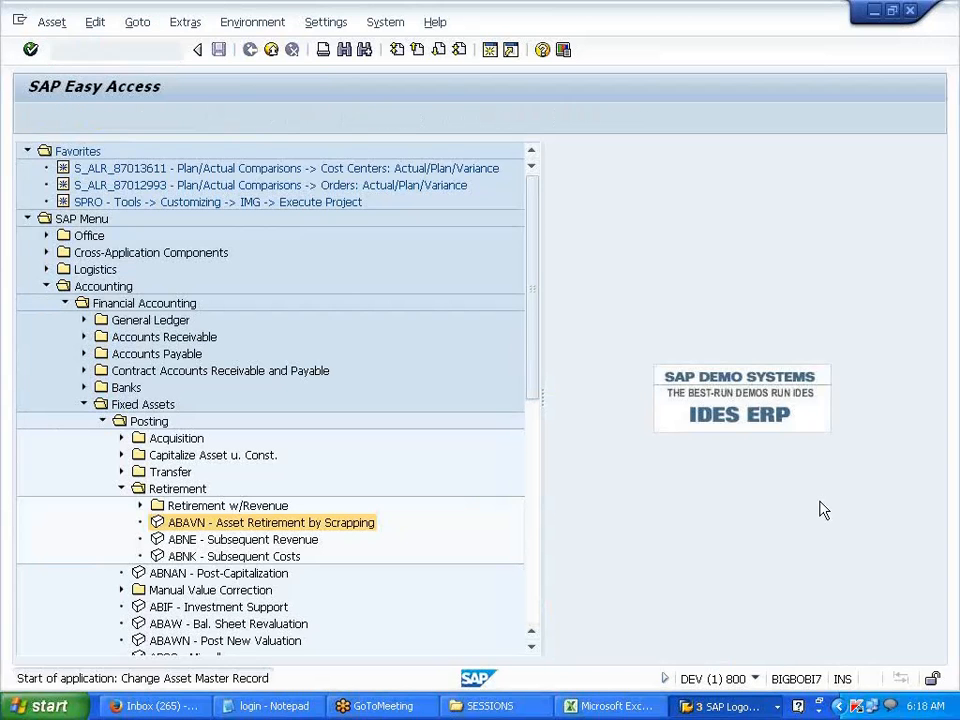
pyautogui.press('Return')
pyautogui.click(264, 121)
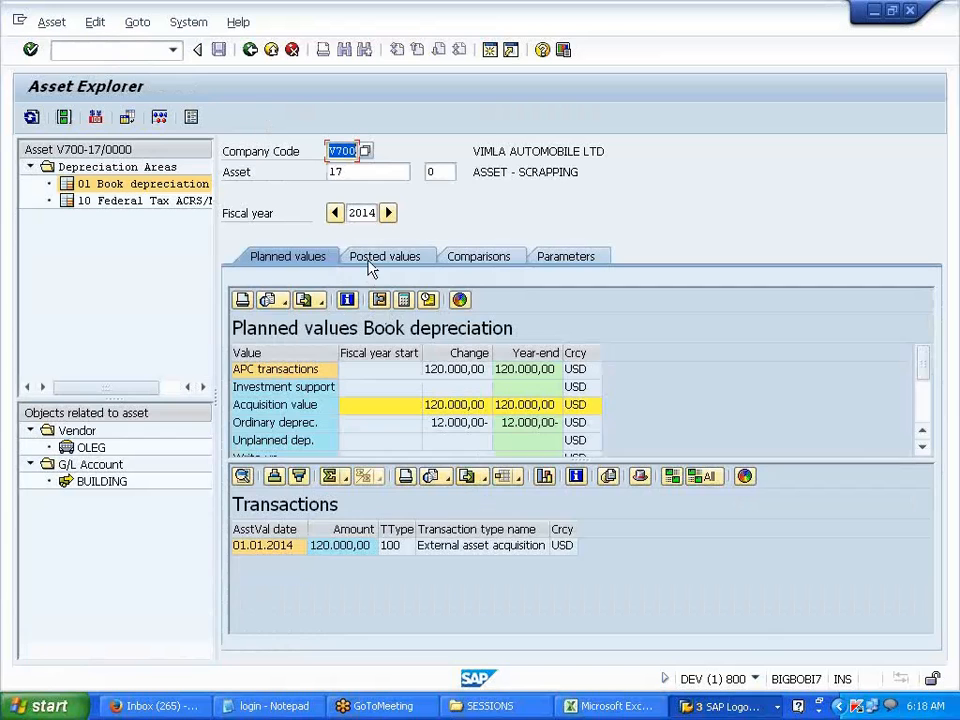
pyautogui.click(372, 258)
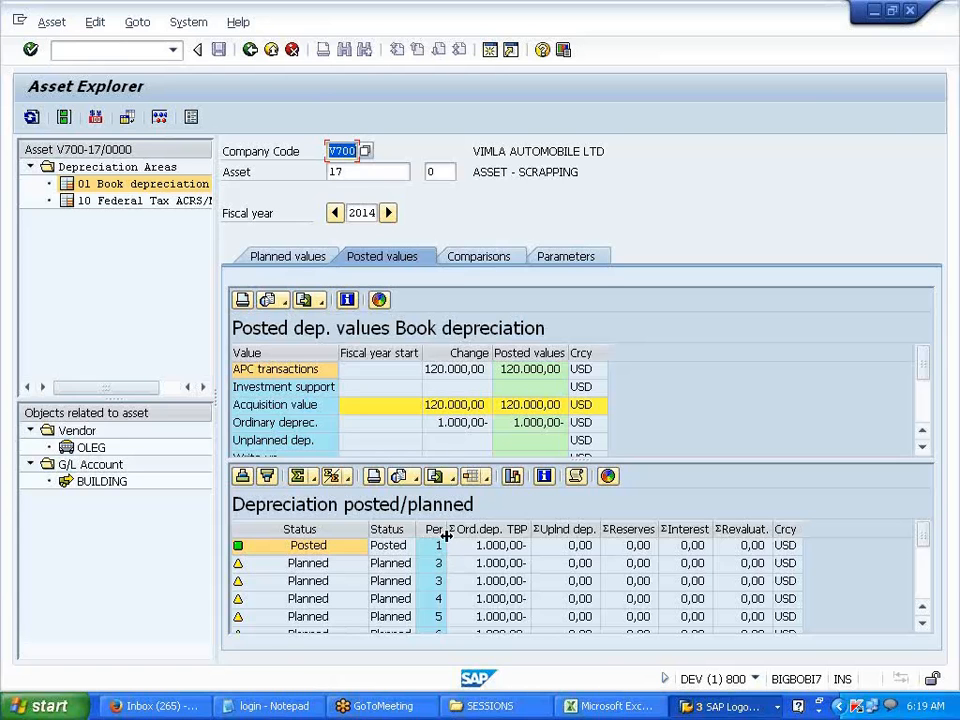
# Step: Switch to the Excel workbook and enter the note "DEP HAS BEEN RUN FOR THE FIRST PERIOD" in cell D217 of the ASSET sheet
pyautogui.click(612, 706)
pyautogui.scroll(-11, 405, 603)
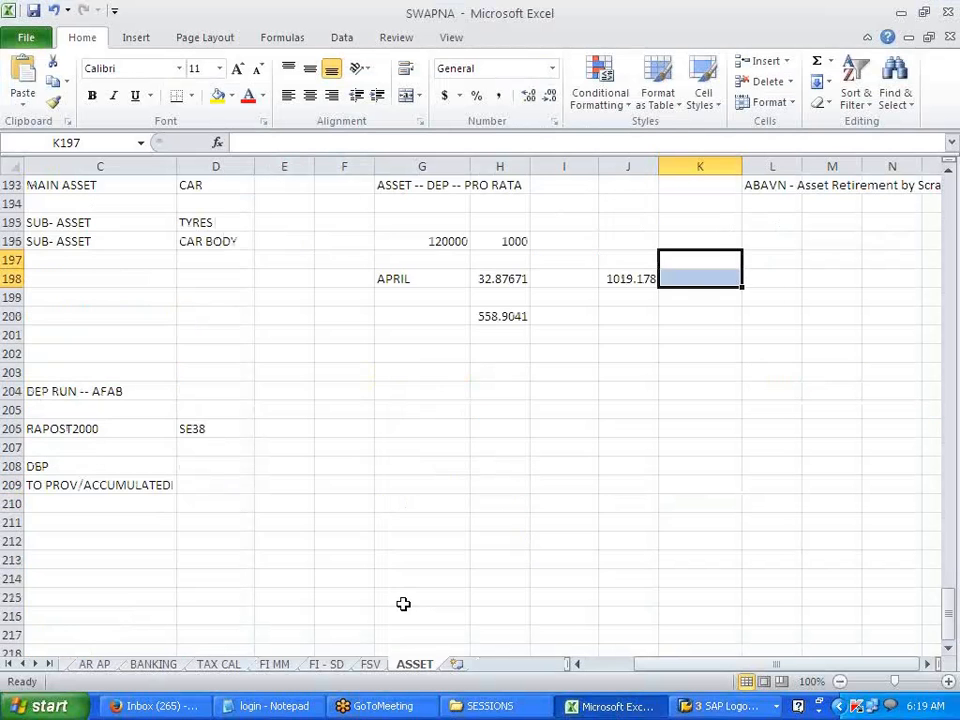
pyautogui.click(232, 243)
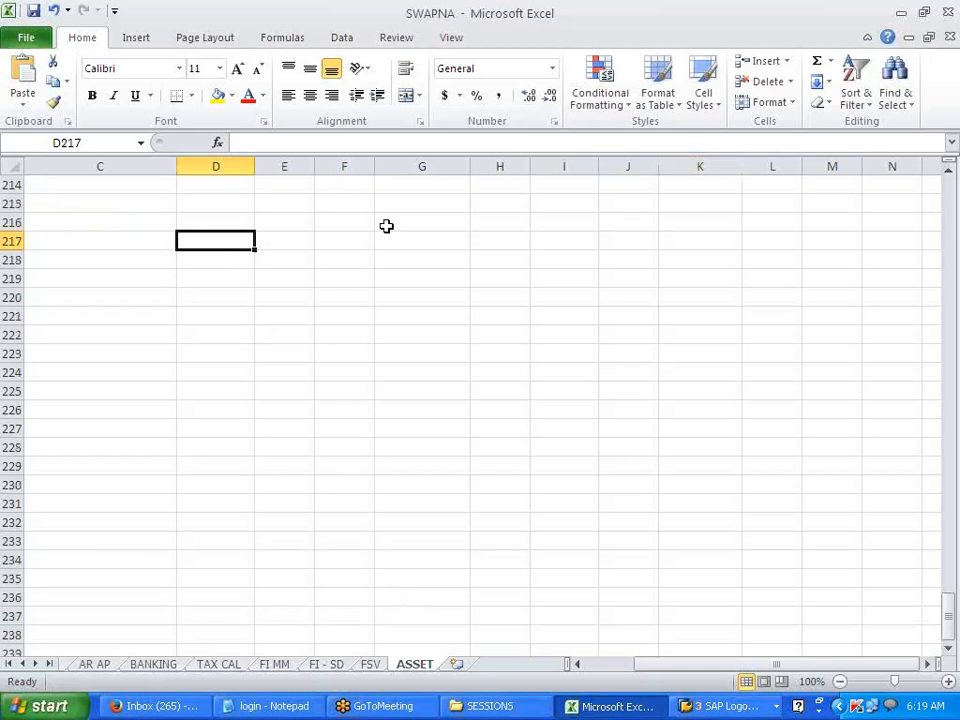
pyautogui.write('DEP HA')
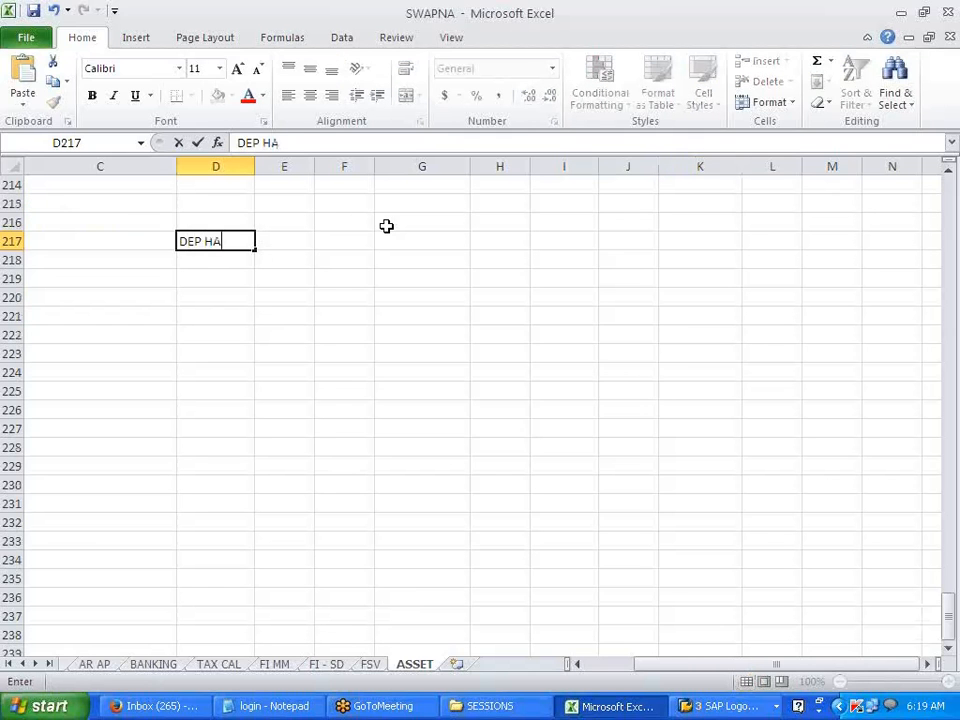
pyautogui.write('S BEEN RUN')
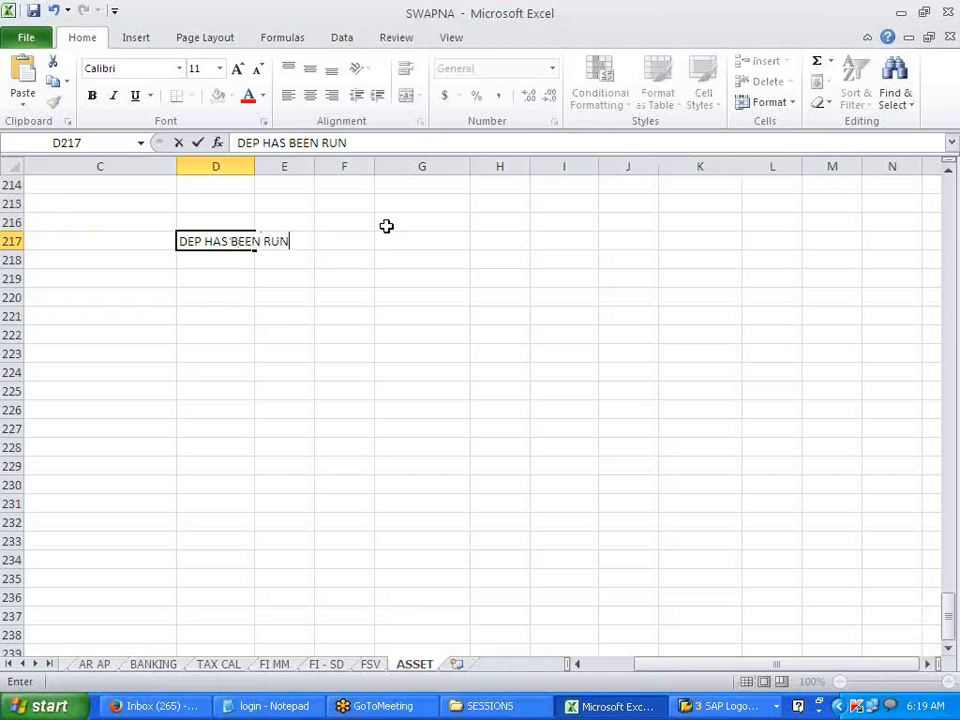
pyautogui.write(' FOR THE ')
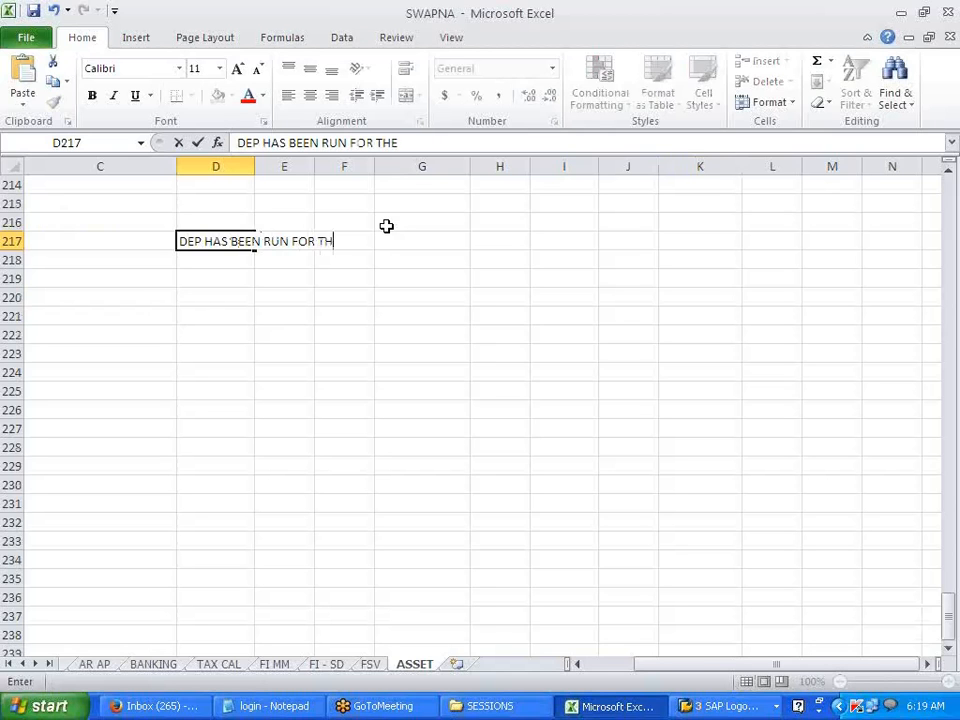
pyautogui.write('FIRST POE')
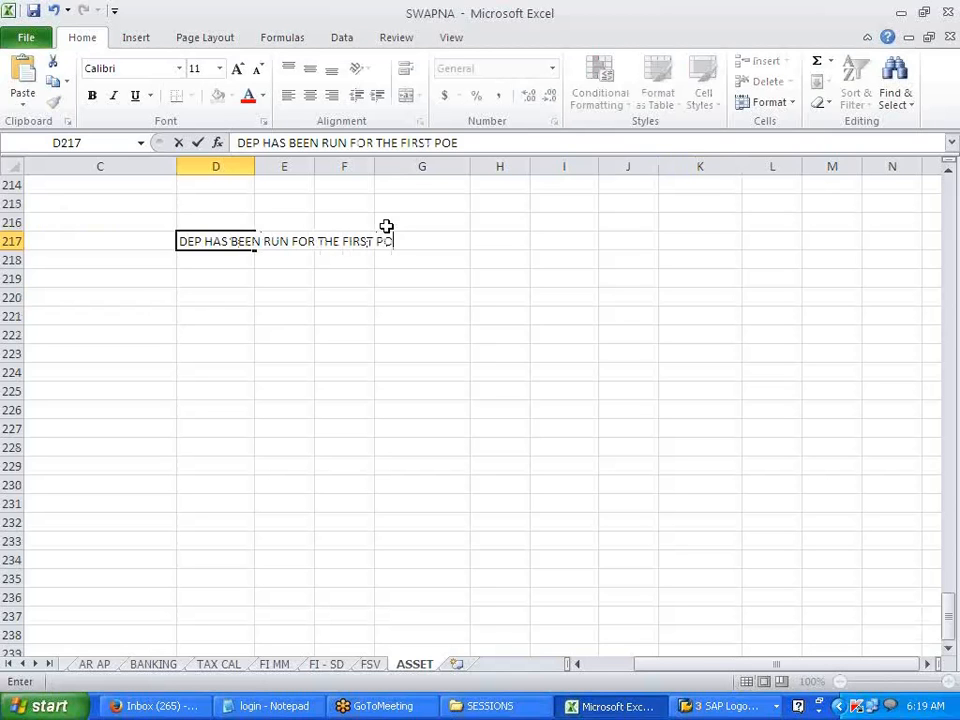
pyautogui.press('BackSpace')
pyautogui.press('BackSpace')
pyautogui.write('ERIOD')
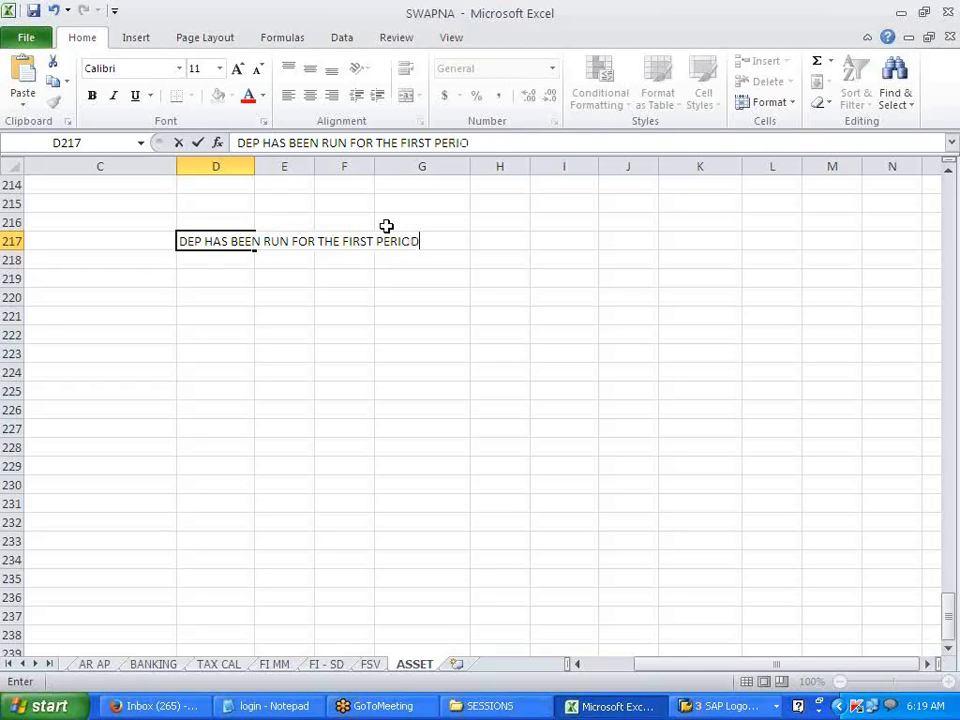
pyautogui.press('Return')
pyautogui.press('Return')
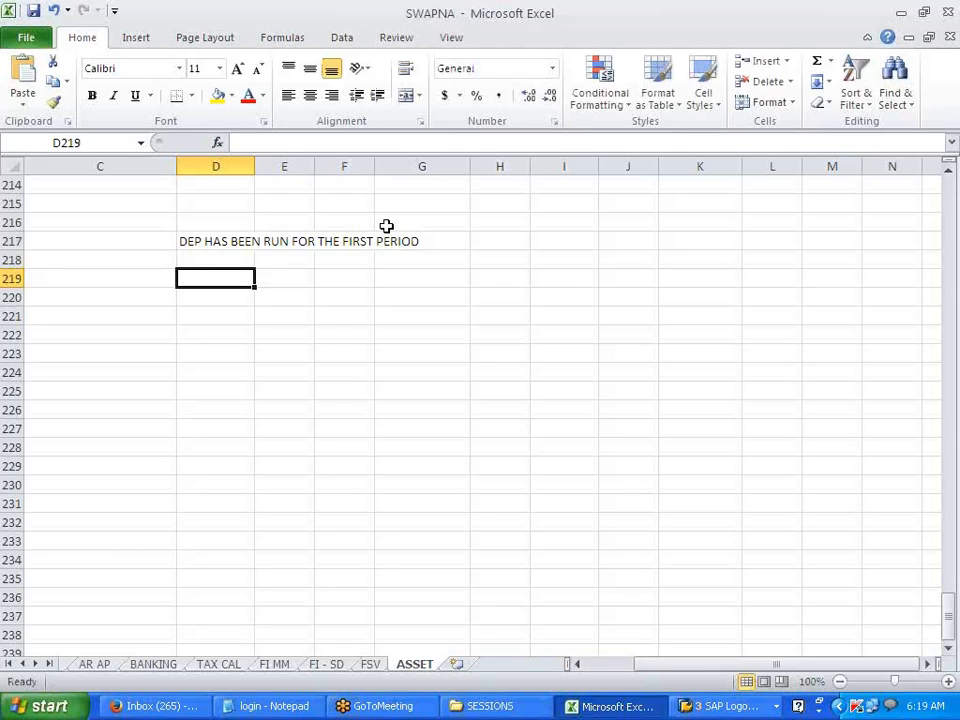
# Step: Enter the note "BUT I POSTED ONE MORE ASSET PURCH IN FIRST PERIOD" in cell D219 of the ASSET sheet
pyautogui.write('BU')
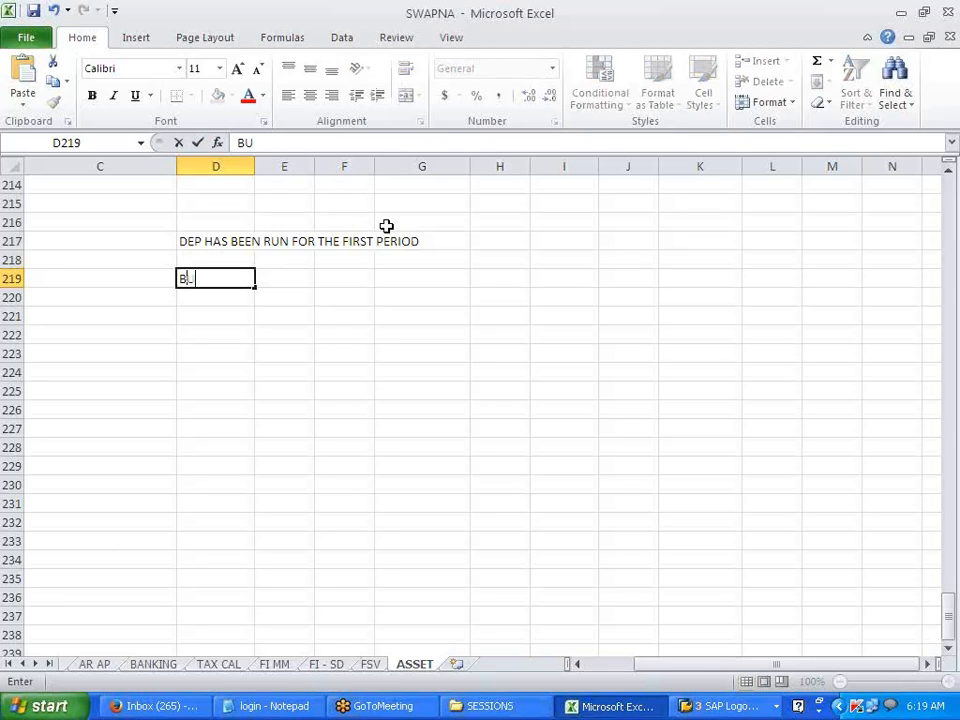
pyautogui.write('T I POSTED ONE')
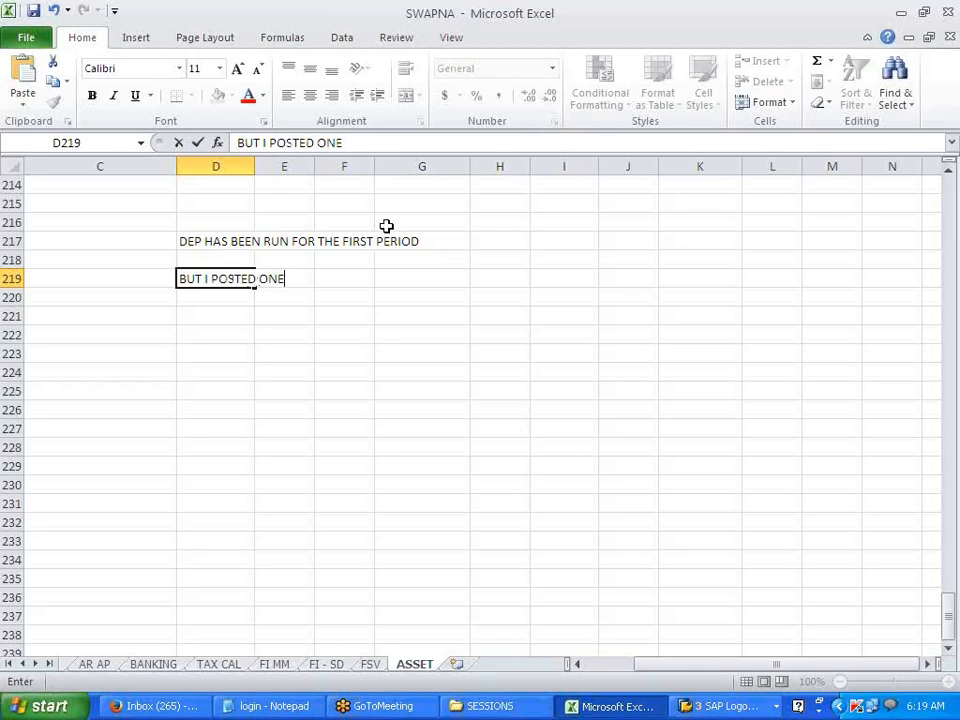
pyautogui.write(' MORE ASSSS')
pyautogui.press('BackSpace')
pyautogui.press('BackSpace')
pyautogui.write('ET')
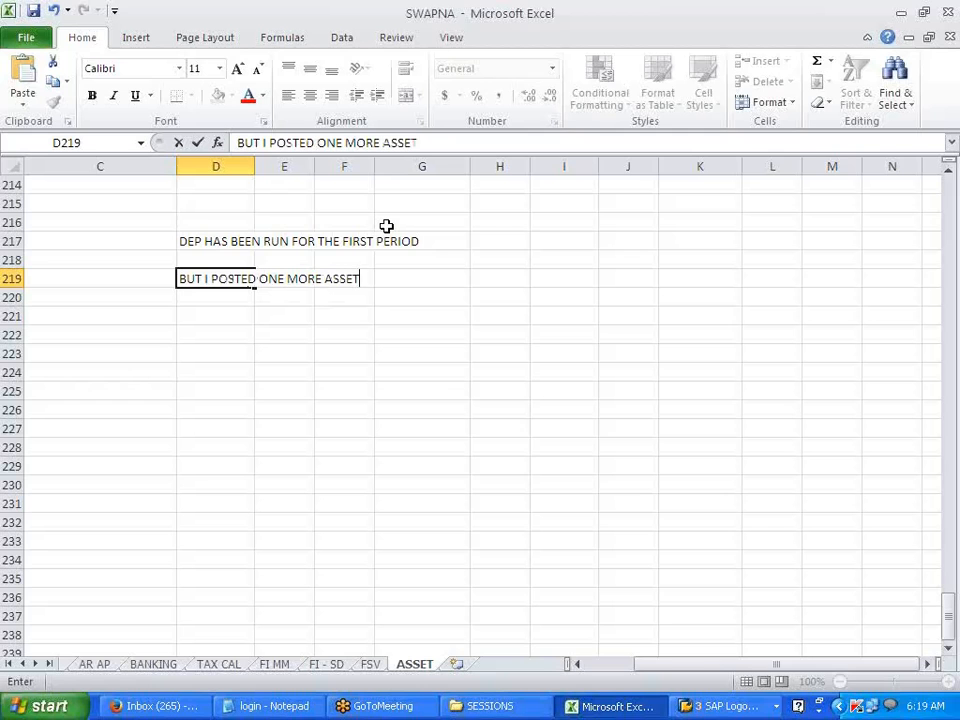
pyautogui.write(' PURCH IN FIRTS')
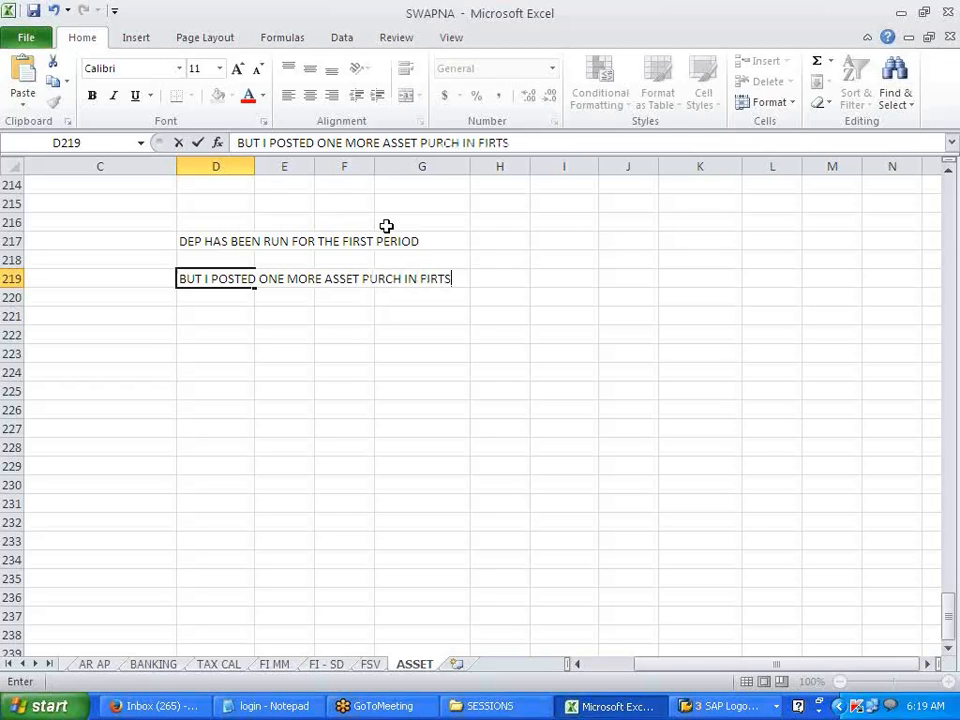
pyautogui.press('BackSpace')
pyautogui.press('BackSpace')
pyautogui.press('BackSpace')
pyautogui.write('RST PERIOD')
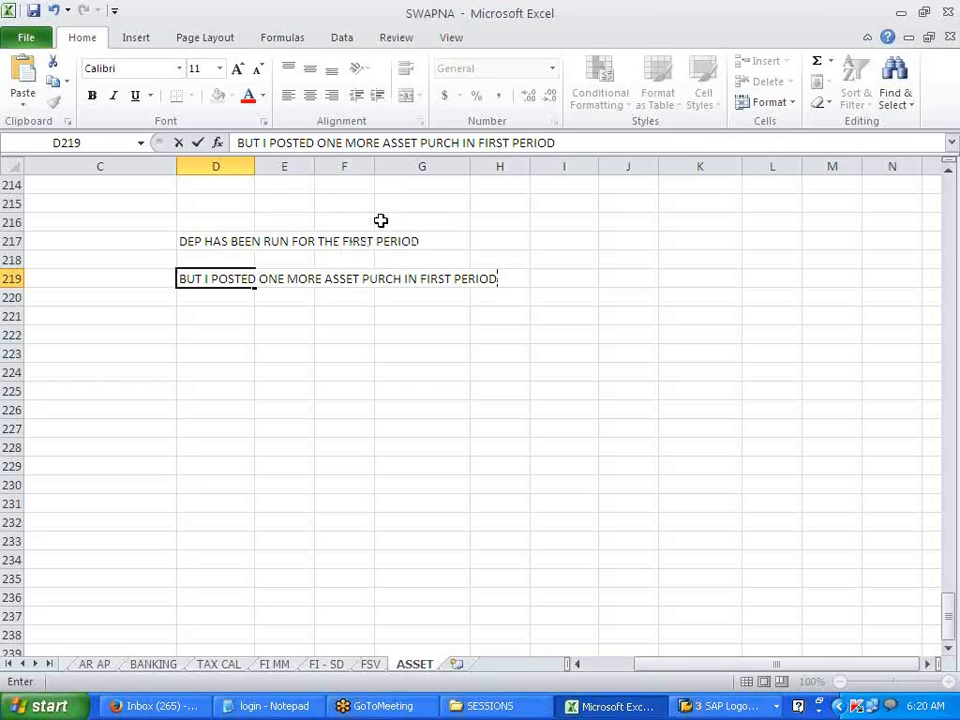
pyautogui.click(377, 355)
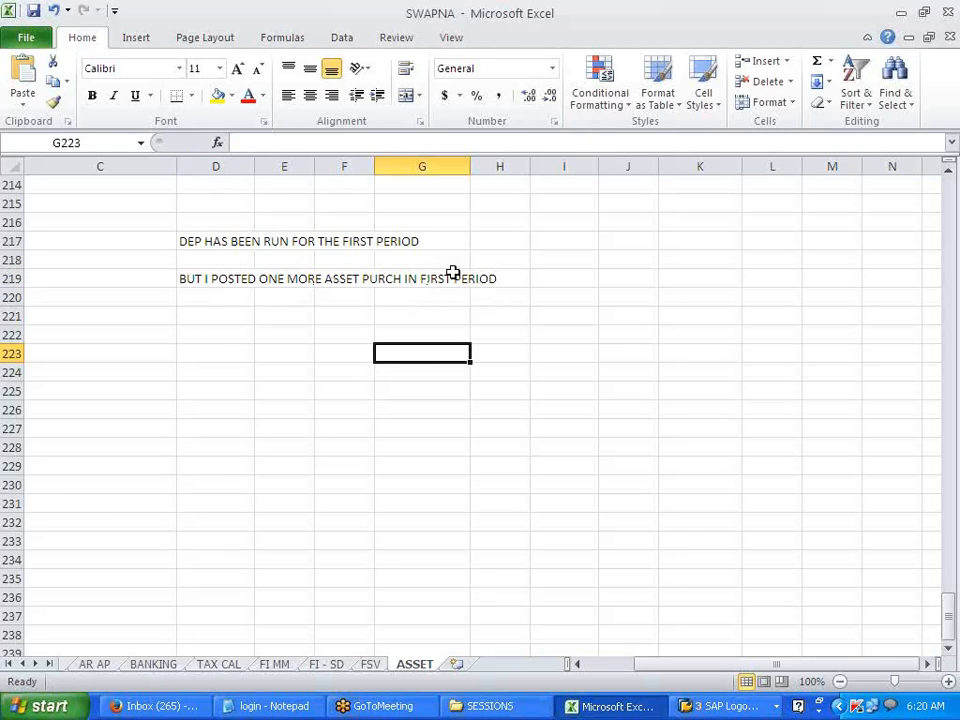
# Step: Enter the note "DEP START CAL FROM 1ST PERIOD" in cell D221
pyautogui.click(240, 314)
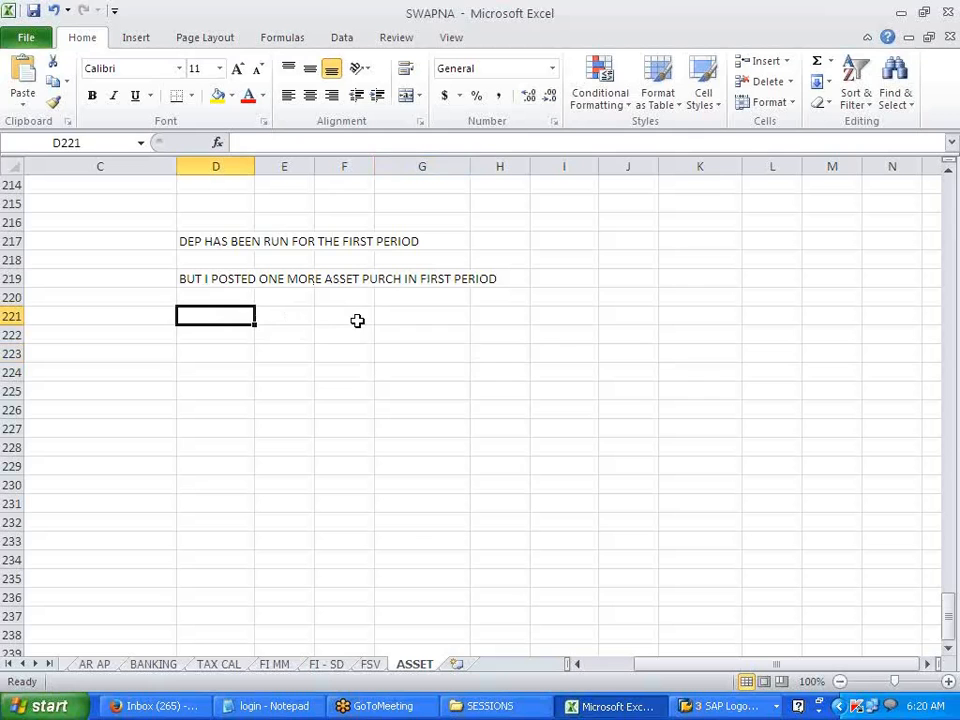
pyautogui.write('DEP')
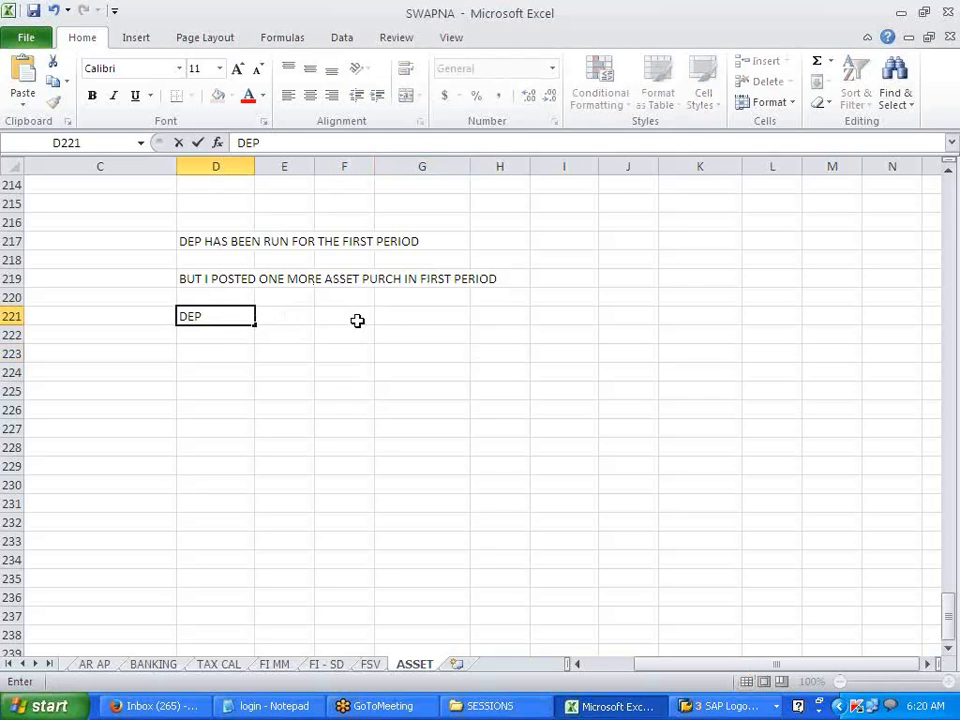
pyautogui.write(' START C')
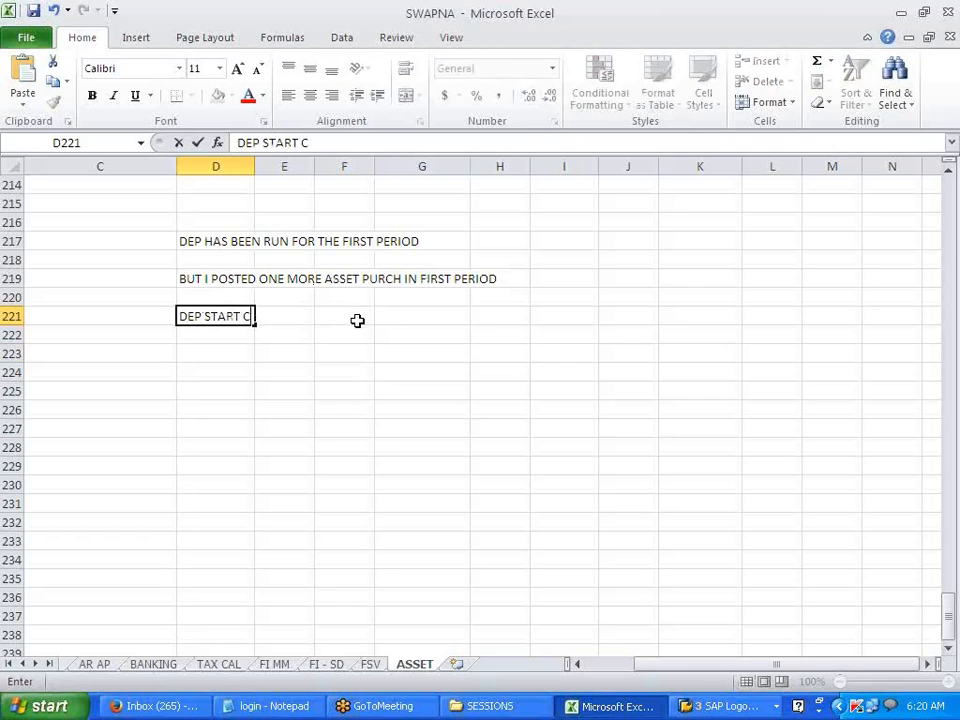
pyautogui.write('AL FROM')
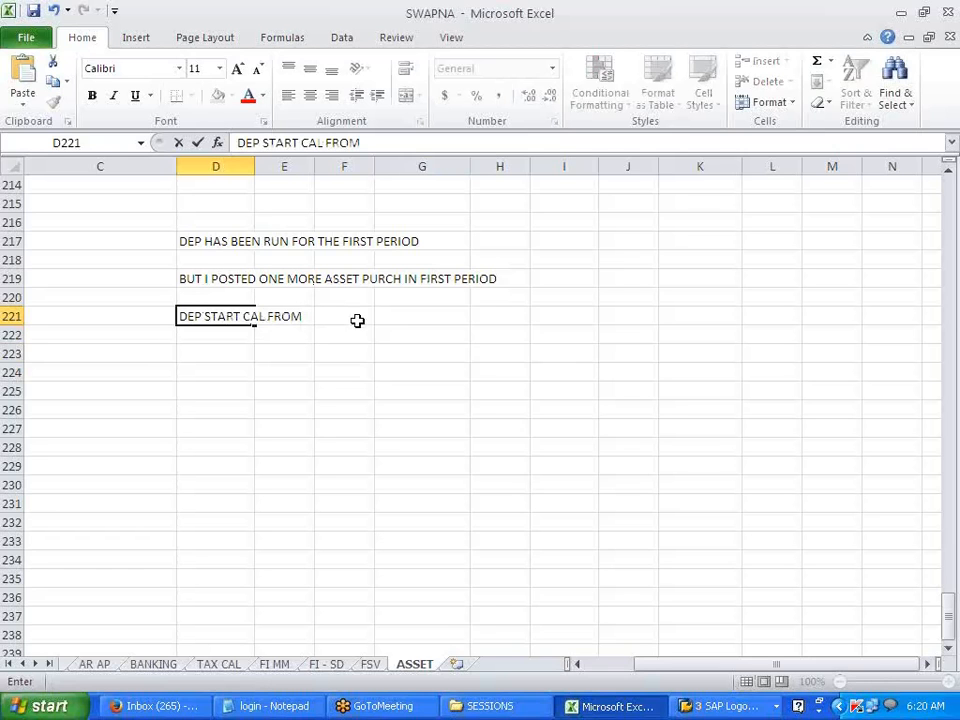
pyautogui.write(' 1ST')
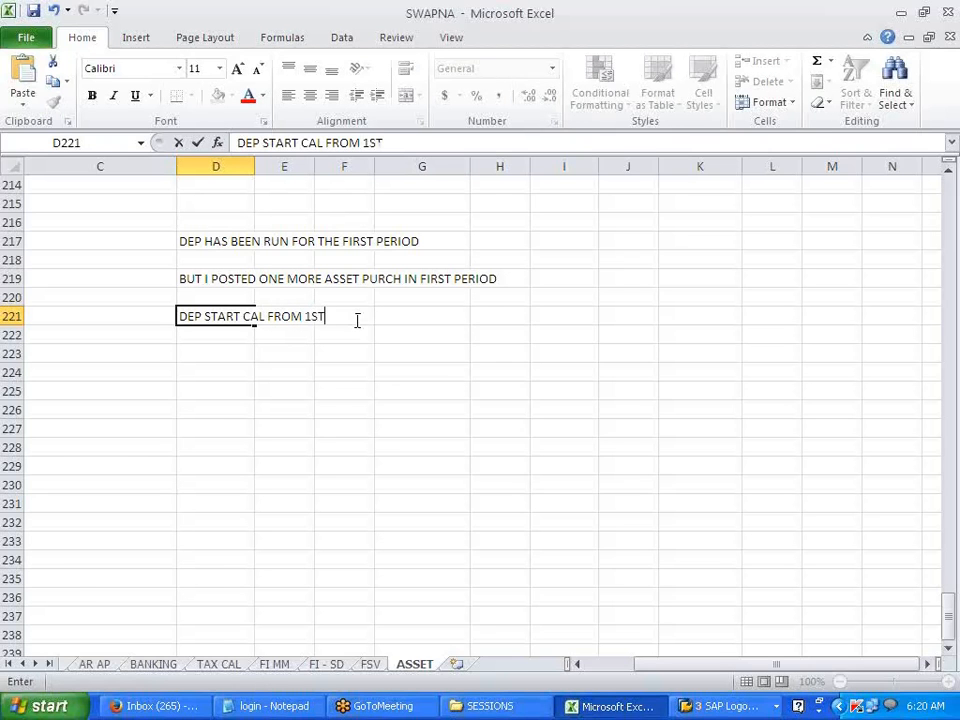
pyautogui.write(' PERIOD')
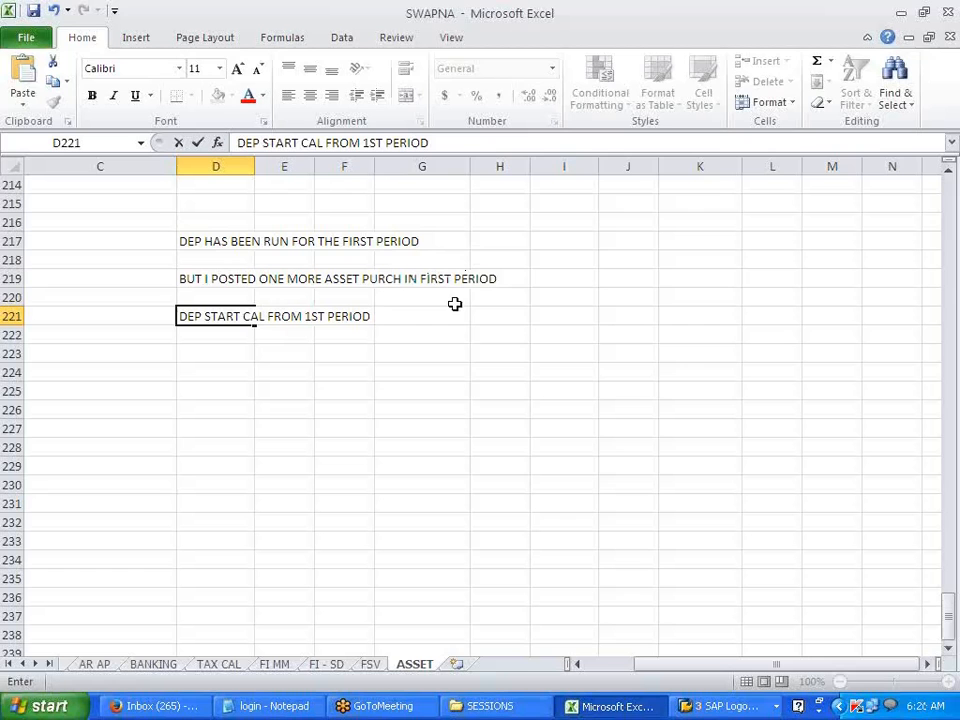
pyautogui.click(416, 371)
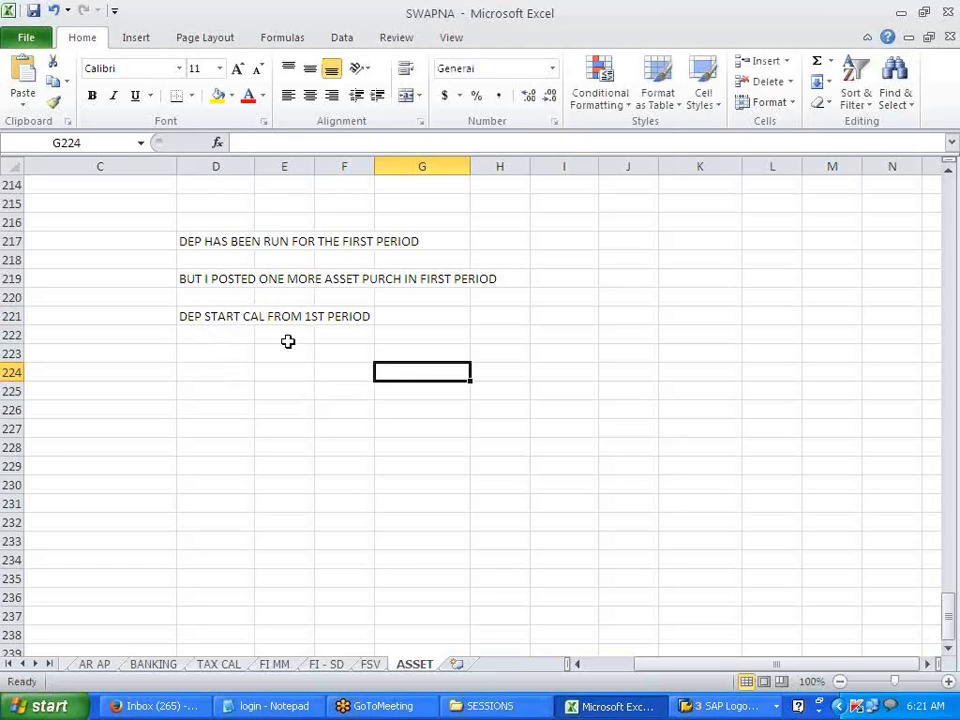
# Step: Enter the note "SINCE WE POSTED DEP FOR THE FIRST PERIOD WE CANNOT RUN PLANNED POSTING" in cell D223
pyautogui.click(213, 354)
pyautogui.write('SINSE')
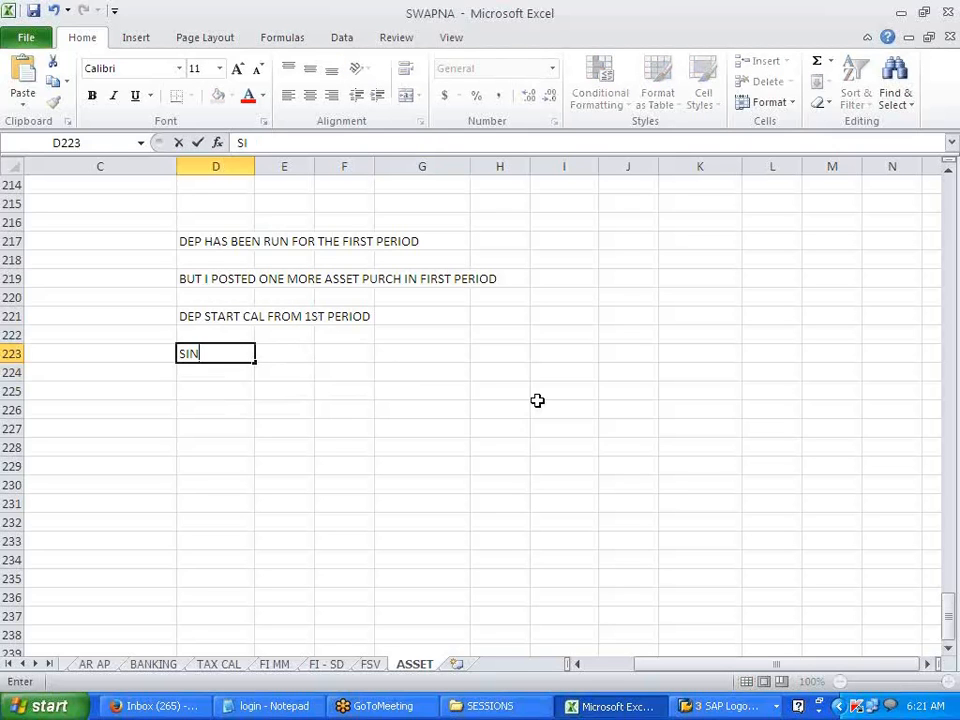
pyautogui.press('BackSpace')
pyautogui.press('BackSpace')
pyautogui.write('CE WE PO')
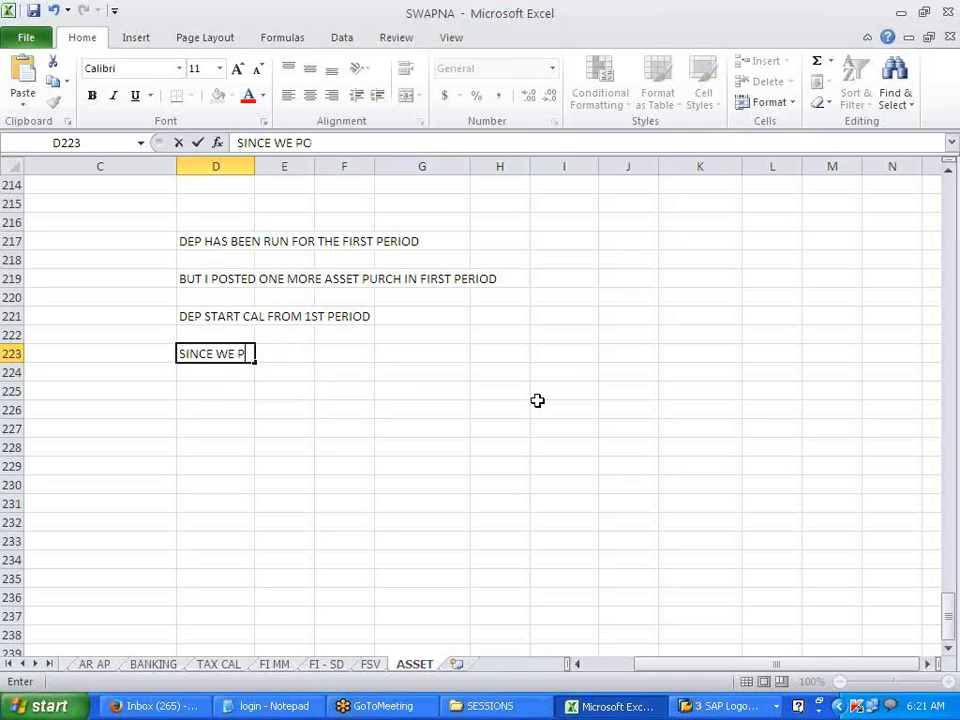
pyautogui.write('STED DEP F')
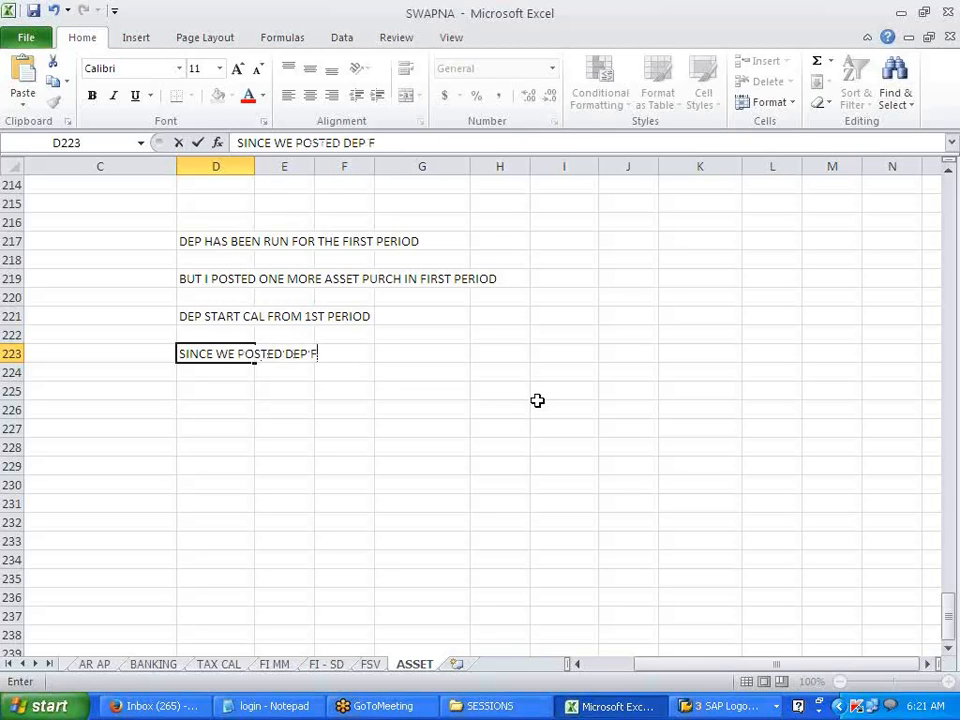
pyautogui.write('OR THE FIRST PER')
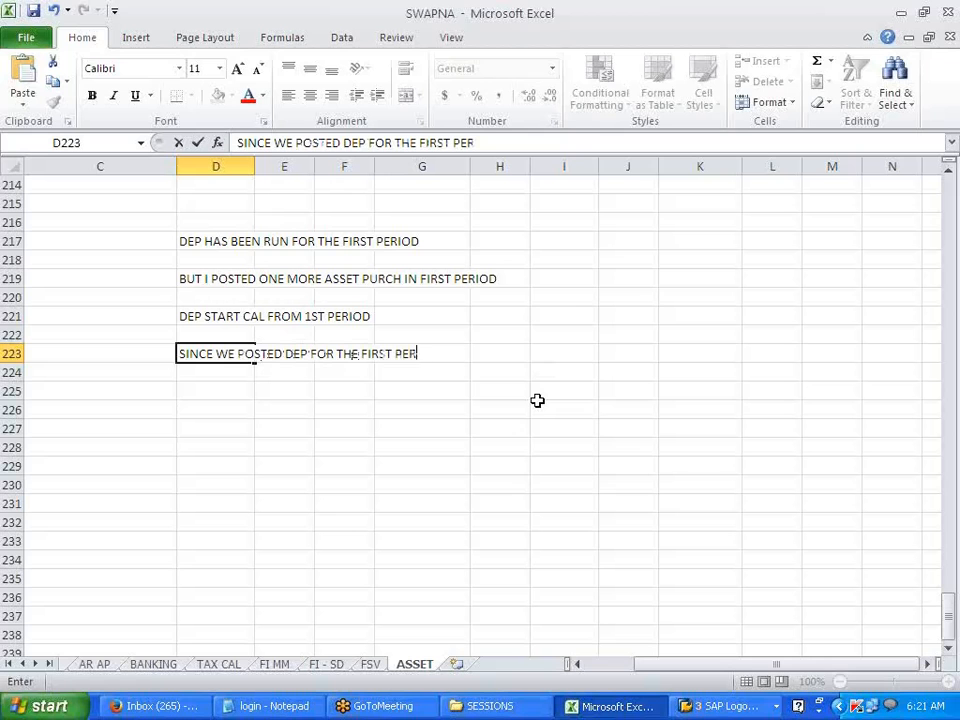
pyautogui.write('IOD WE CANNOT ')
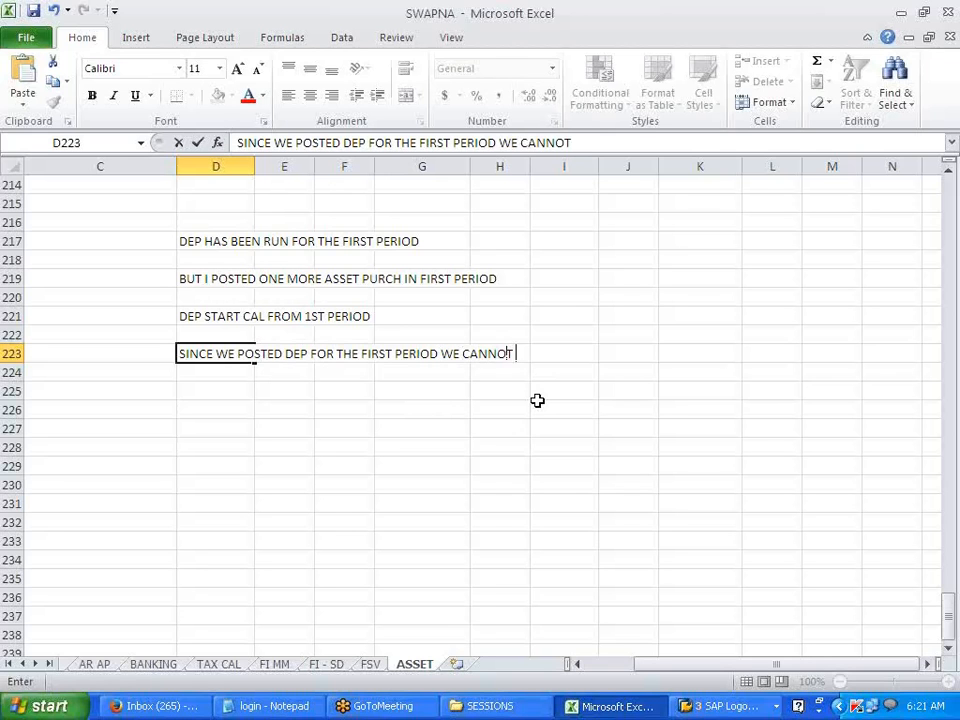
pyautogui.write('RUN PLANNED')
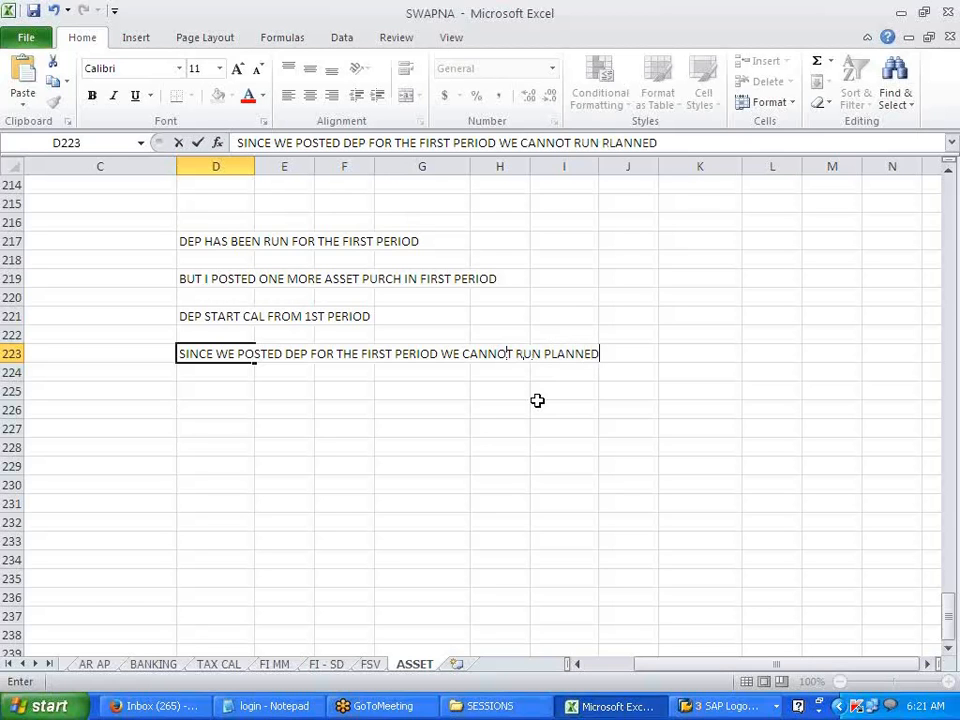
pyautogui.write(' POSTING')
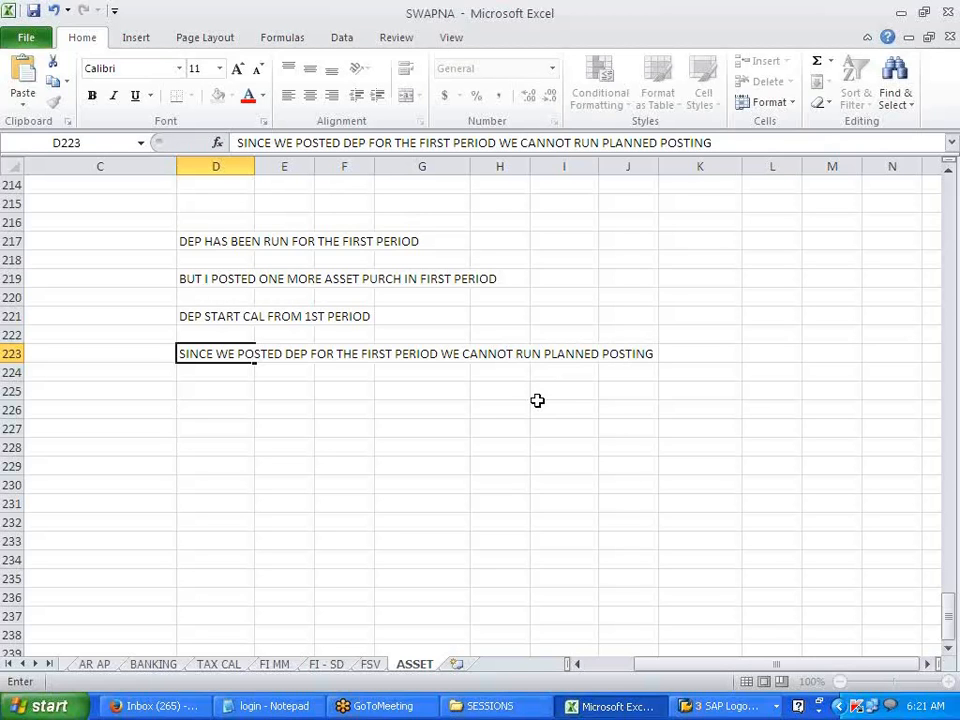
pyautogui.press('Return')
# Step: Enter the note "REPEAT RUN" in cell D225
pyautogui.press('Return')
pyautogui.write('REP')
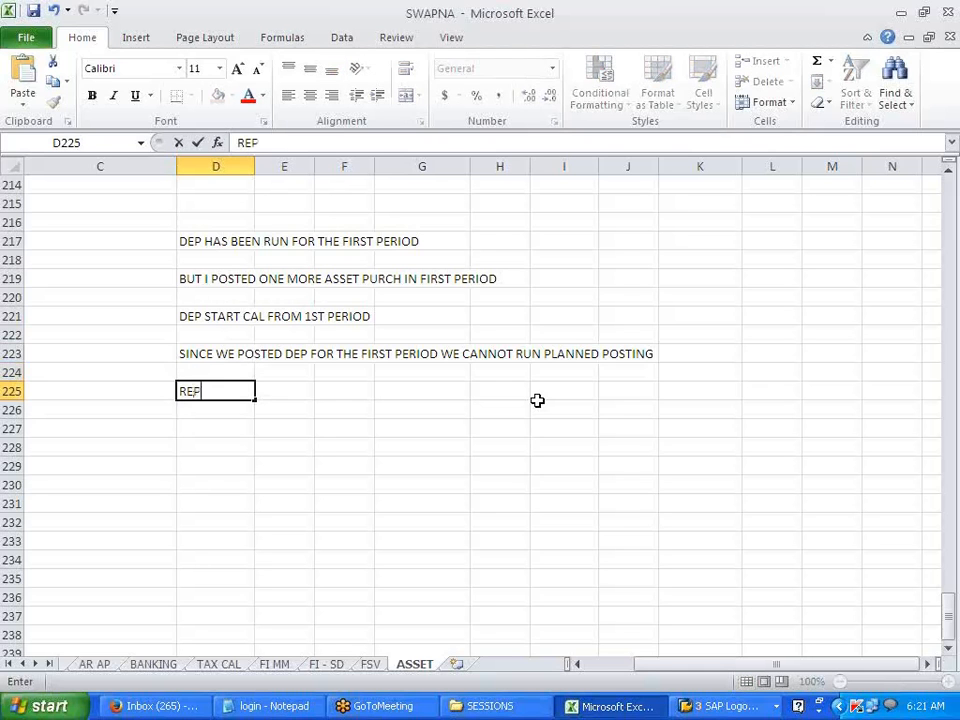
pyautogui.write('EAT RUN')
pyautogui.moveTo(465, 467); pyautogui.dragTo(472, 467)
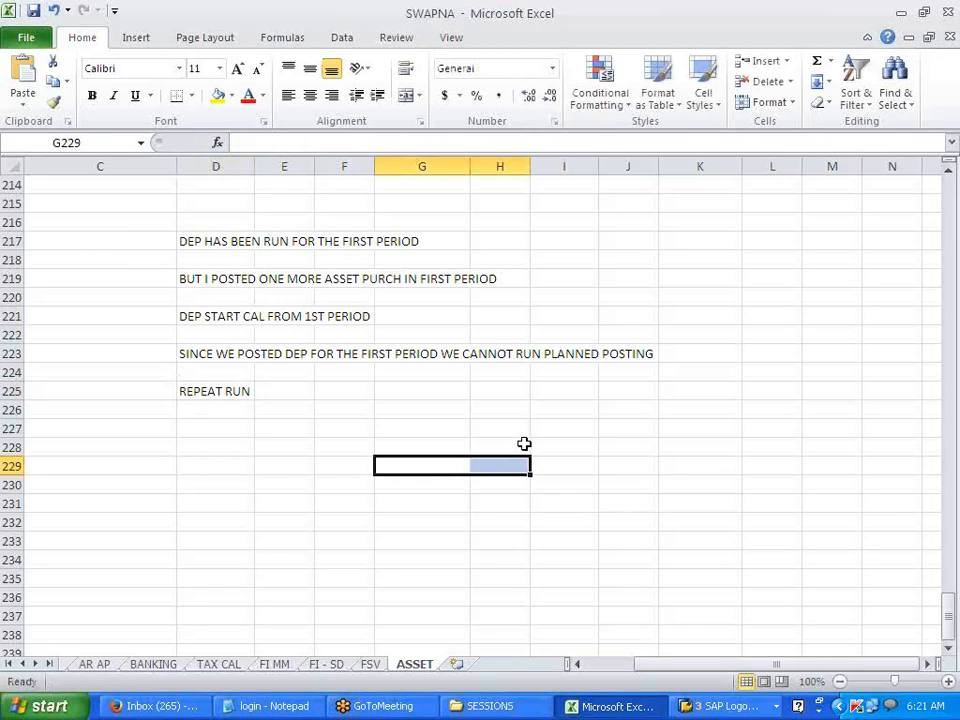
# Step: Review the depreciation notes in rows 217 to 225 together with the earlier depreciation run notes above them
pyautogui.scroll(4, 524, 443)
pyautogui.scroll(-3, 524, 443)
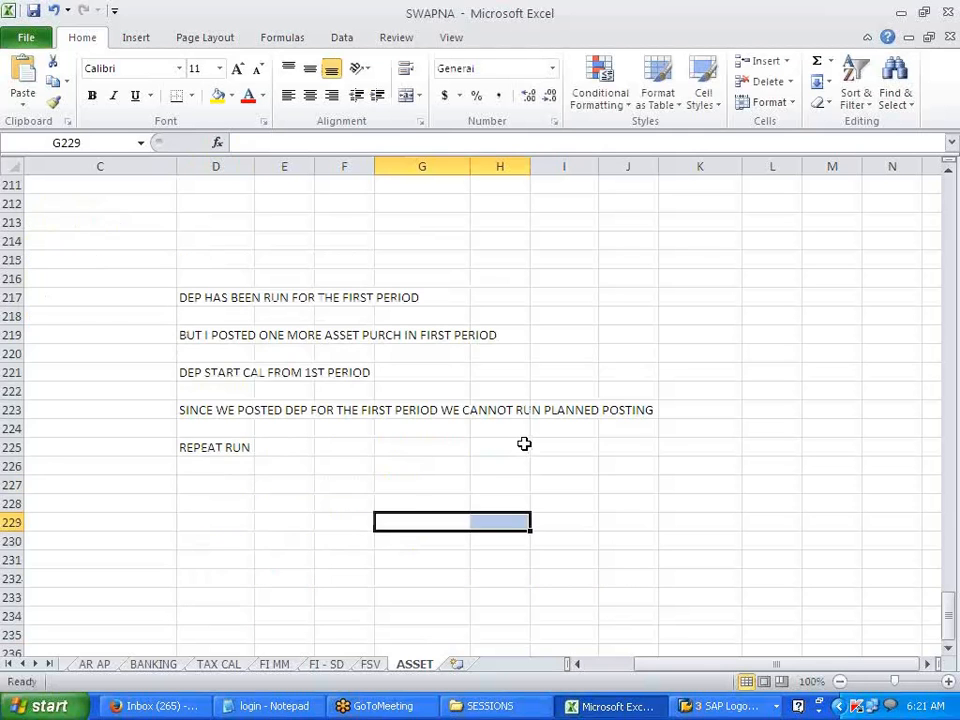
pyautogui.click(524, 443)
pyautogui.scroll(6, 524, 443)
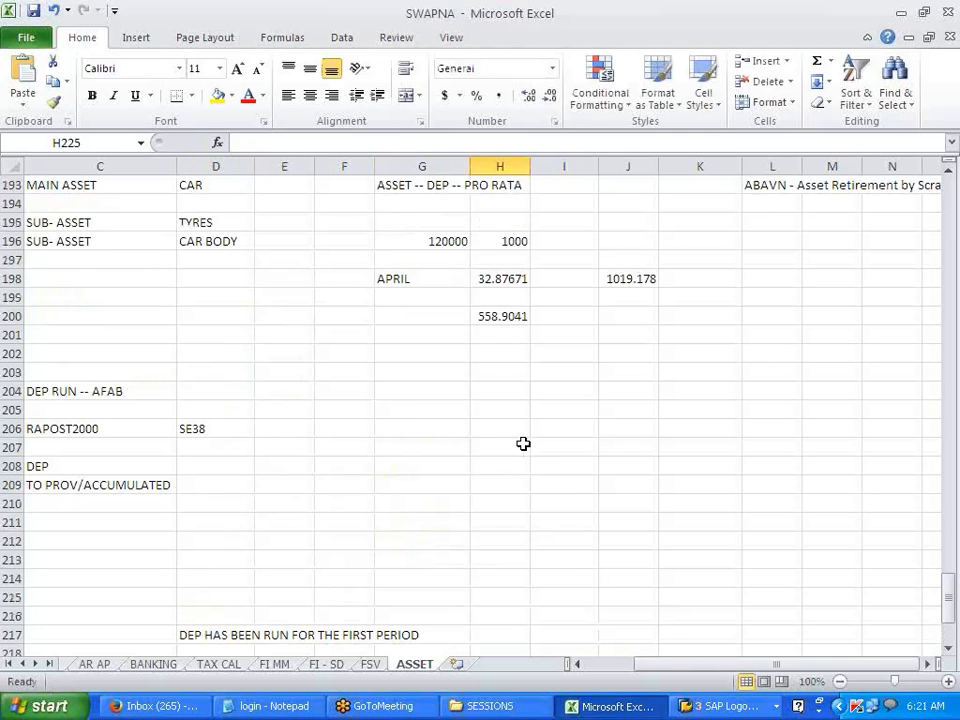
pyautogui.scroll(-4, 524, 443)
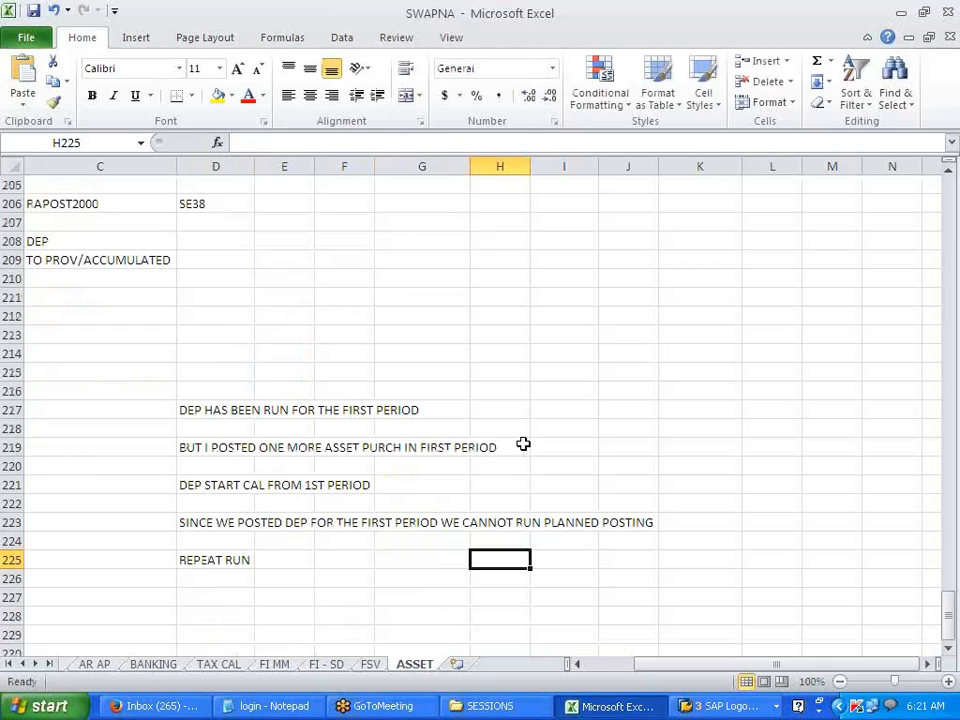
pyautogui.scroll(-2, 523, 443)
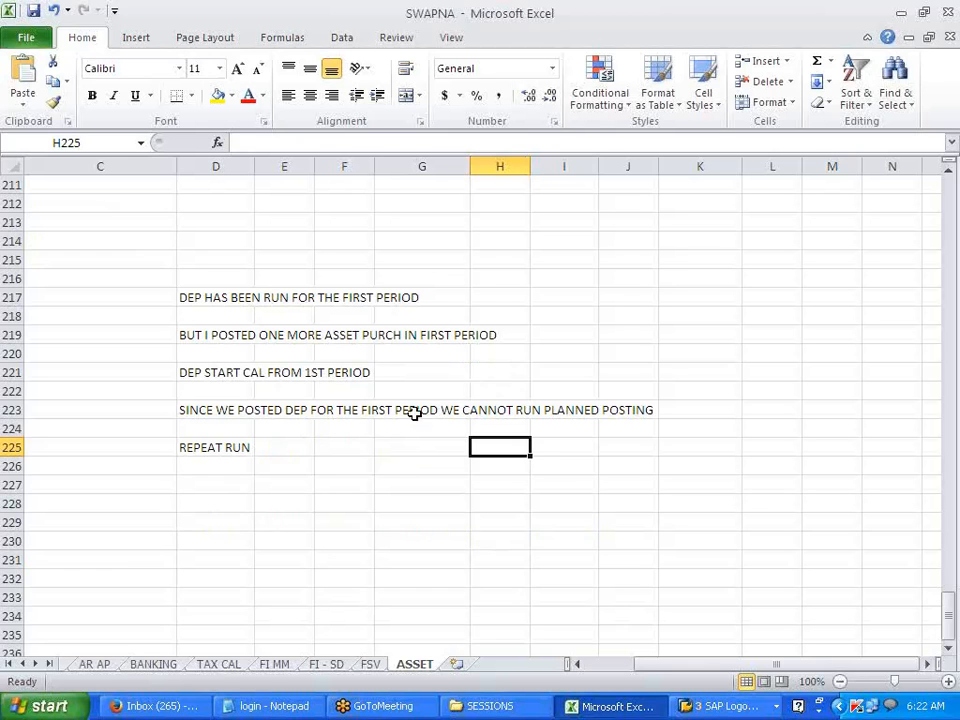
pyautogui.click(366, 466)
pyautogui.scroll(4, 480, 481)
pyautogui.scroll(-4, 480, 481)
pyautogui.scroll(7, 480, 481)
pyautogui.scroll(-7, 480, 481)
pyautogui.moveTo(197, 298); pyautogui.dragTo(631, 445)
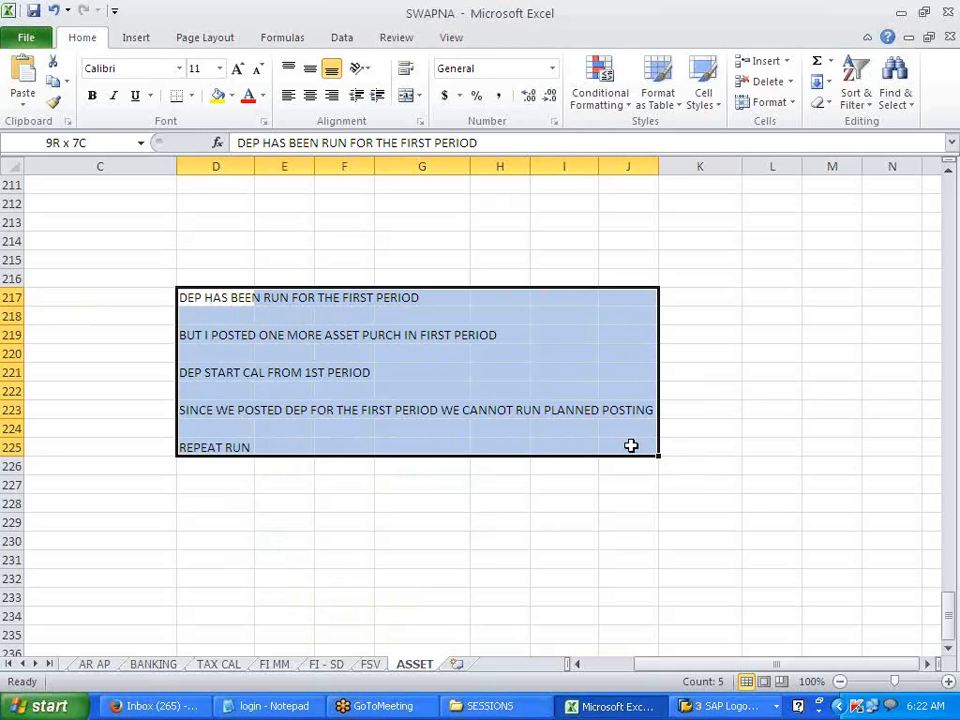
pyautogui.click(525, 541)
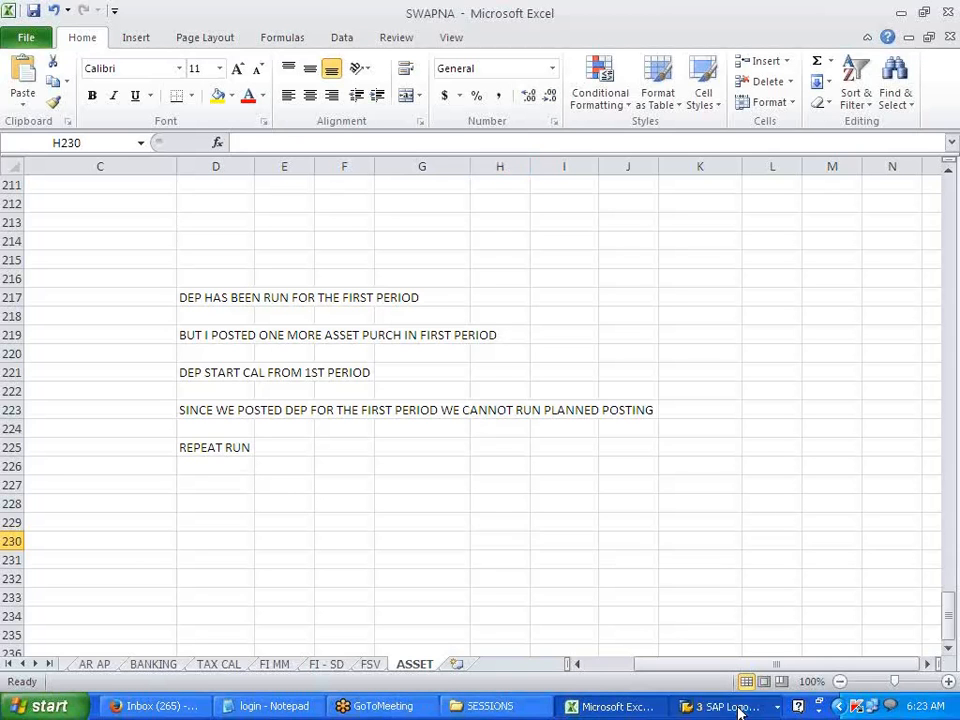
# Step: Switch from the workbook to the SAP Asset Explorer session showing asset 17's posted depreciation values
pyautogui.click(738, 710)
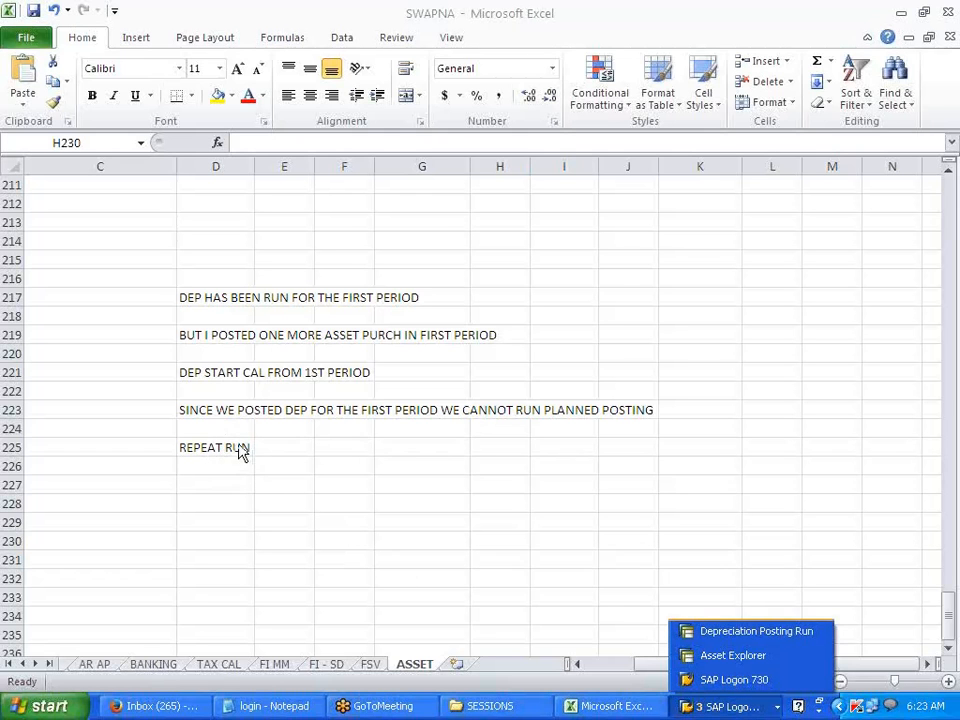
pyautogui.click(270, 482)
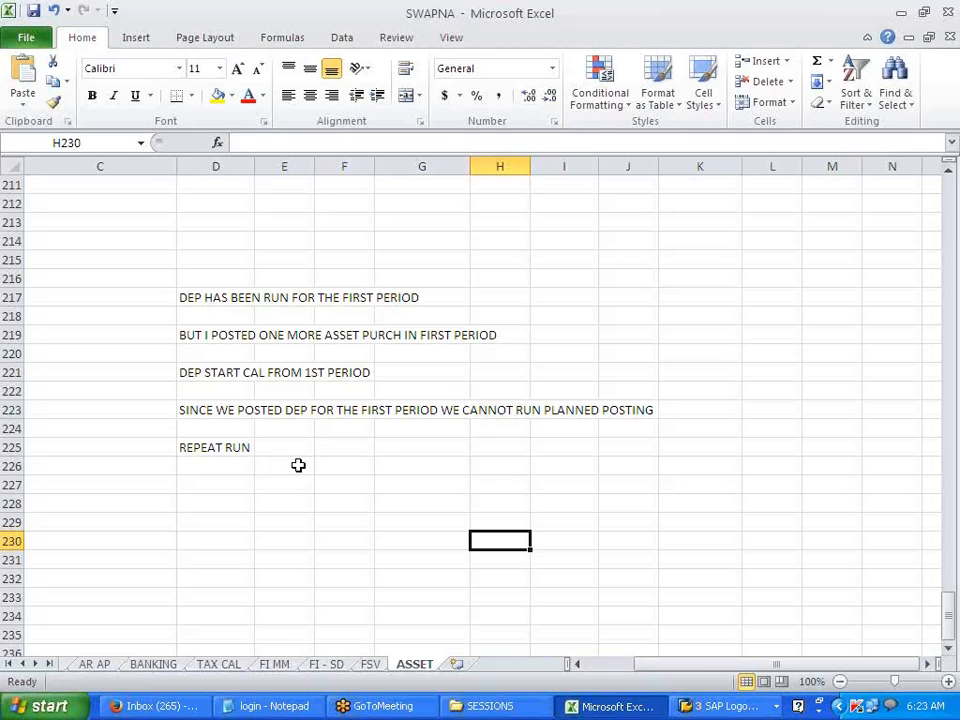
pyautogui.click(318, 466)
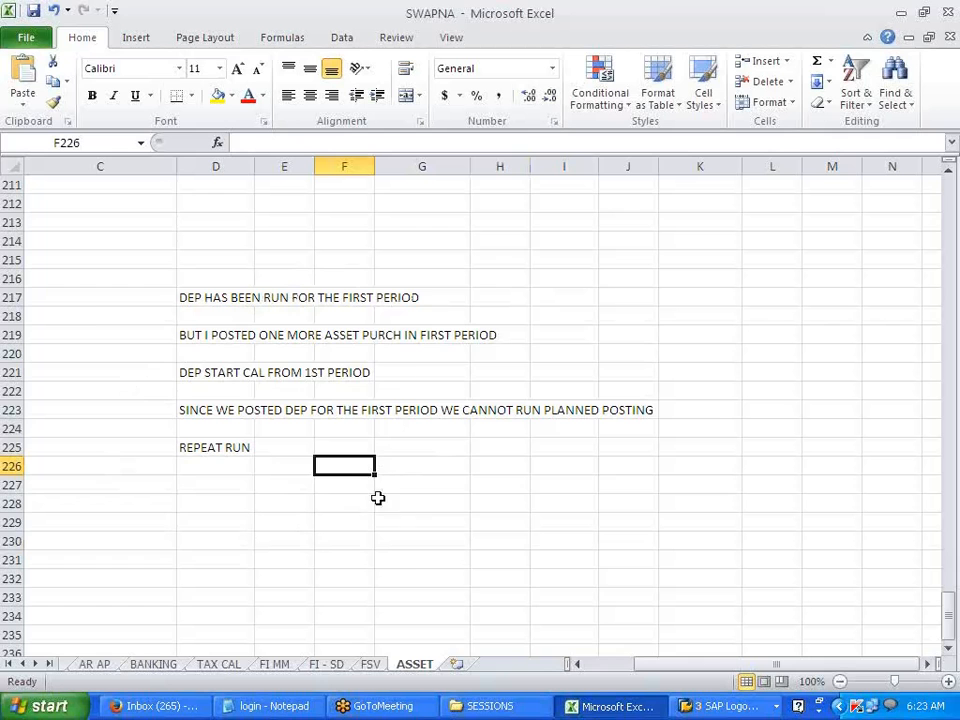
pyautogui.scroll(4, 327, 322)
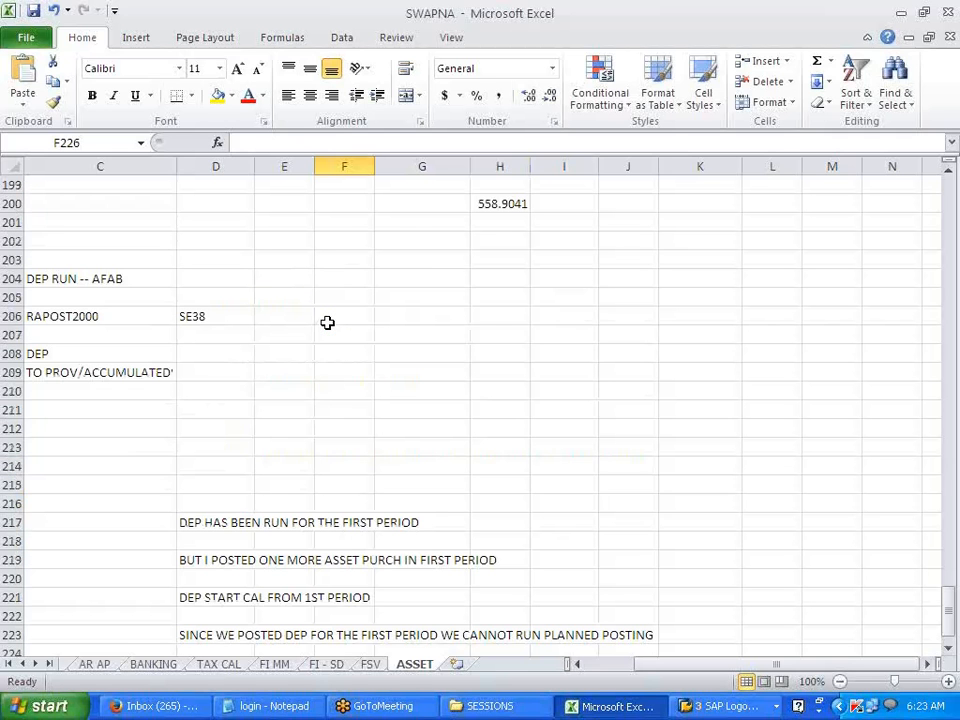
pyautogui.scroll(-4, 327, 322)
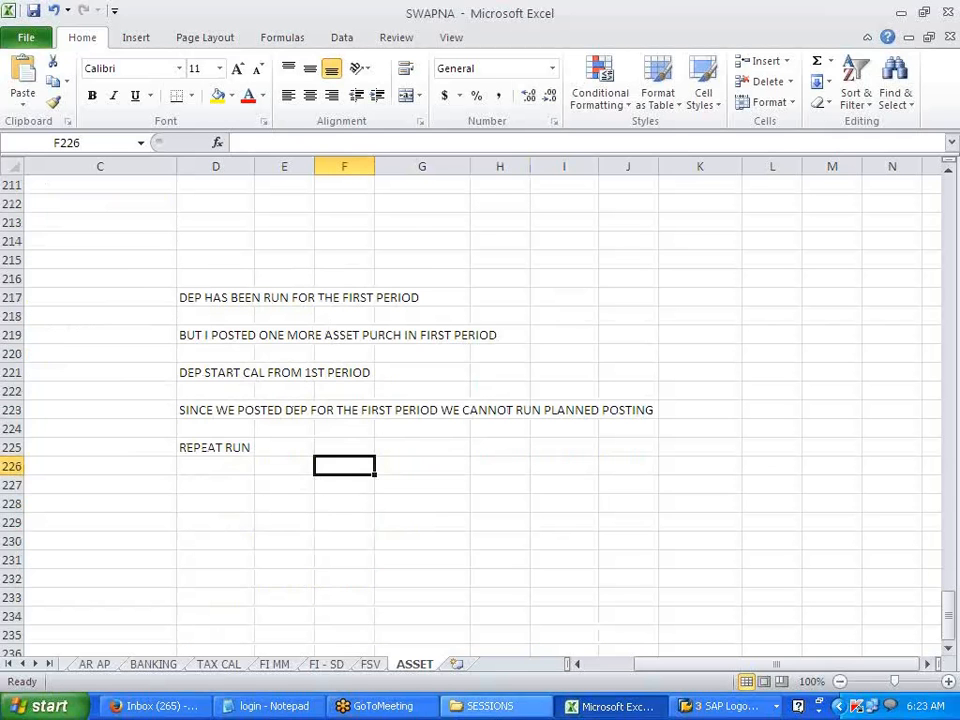
pyautogui.click(690, 707)
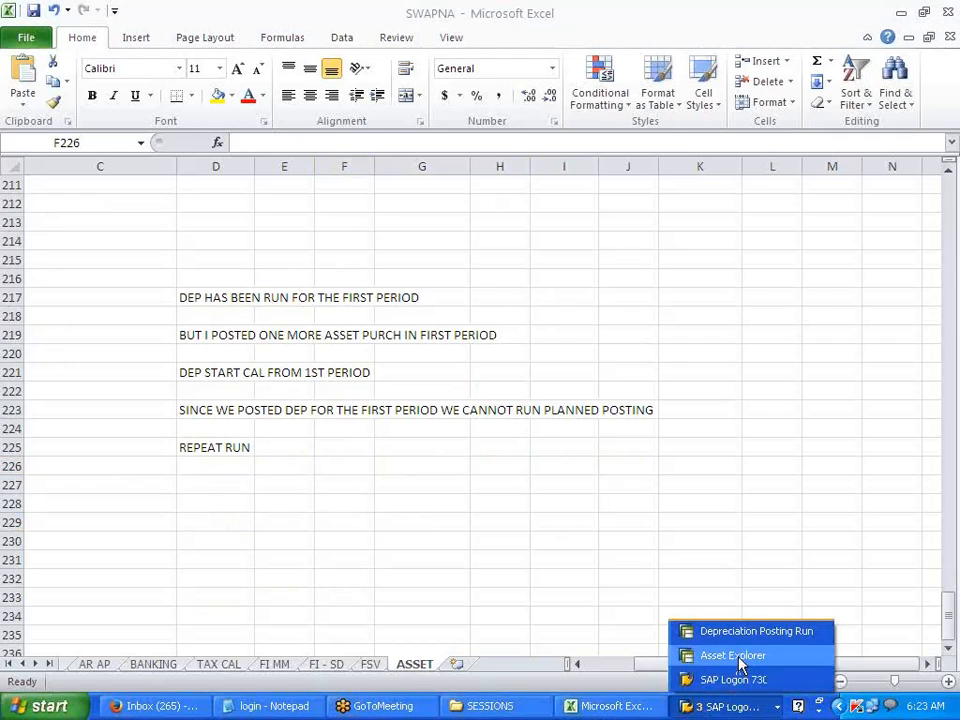
pyautogui.click(738, 659)
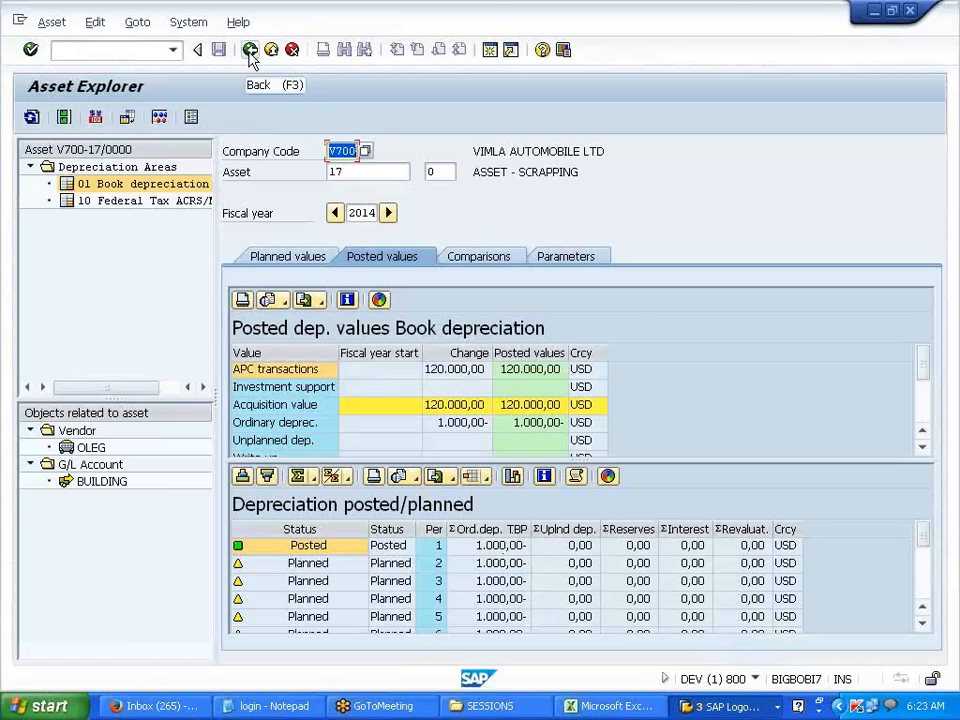
# Step: Switch to the SAP Depreciation Posting Run session and end that transaction with /N to return to SAP Easy Access
pyautogui.hotkey('alt', 'Tab')
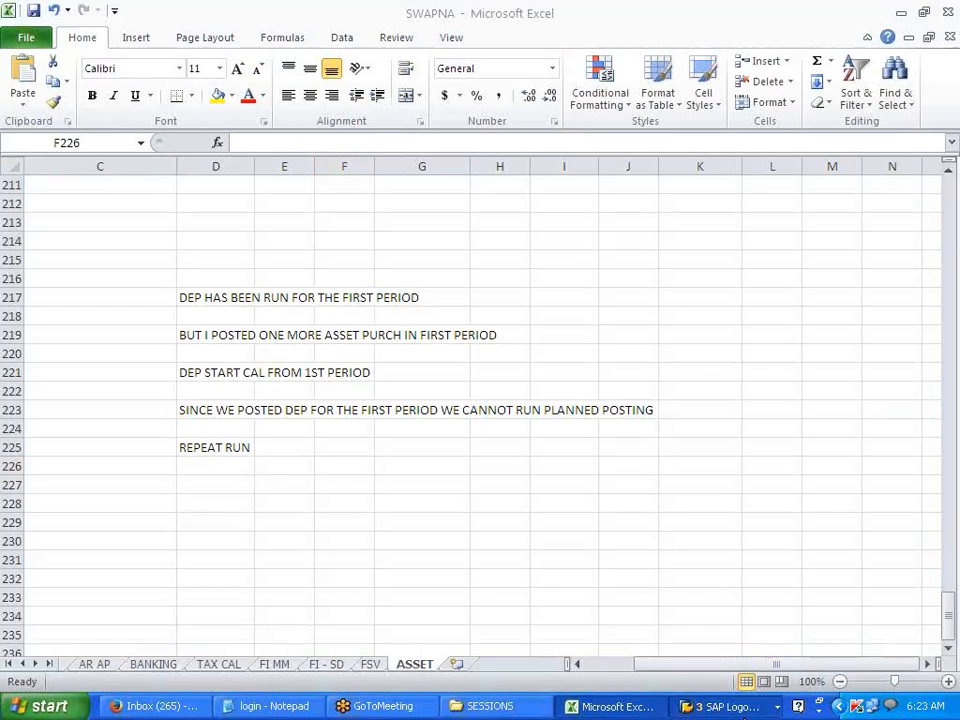
pyautogui.click(742, 708)
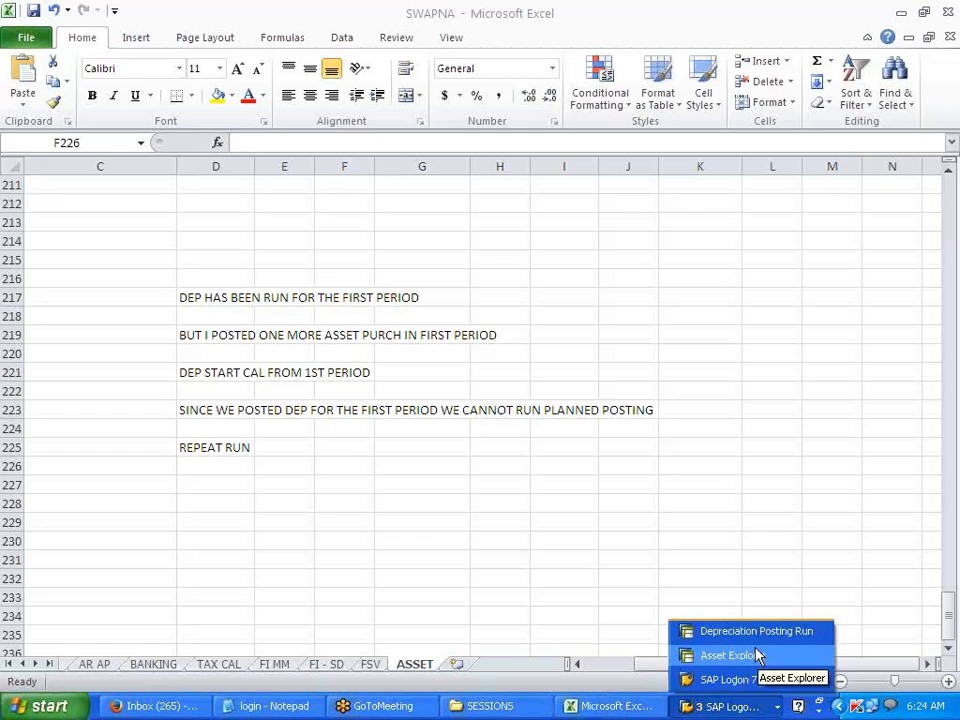
pyautogui.click(693, 449)
pyautogui.click(713, 700)
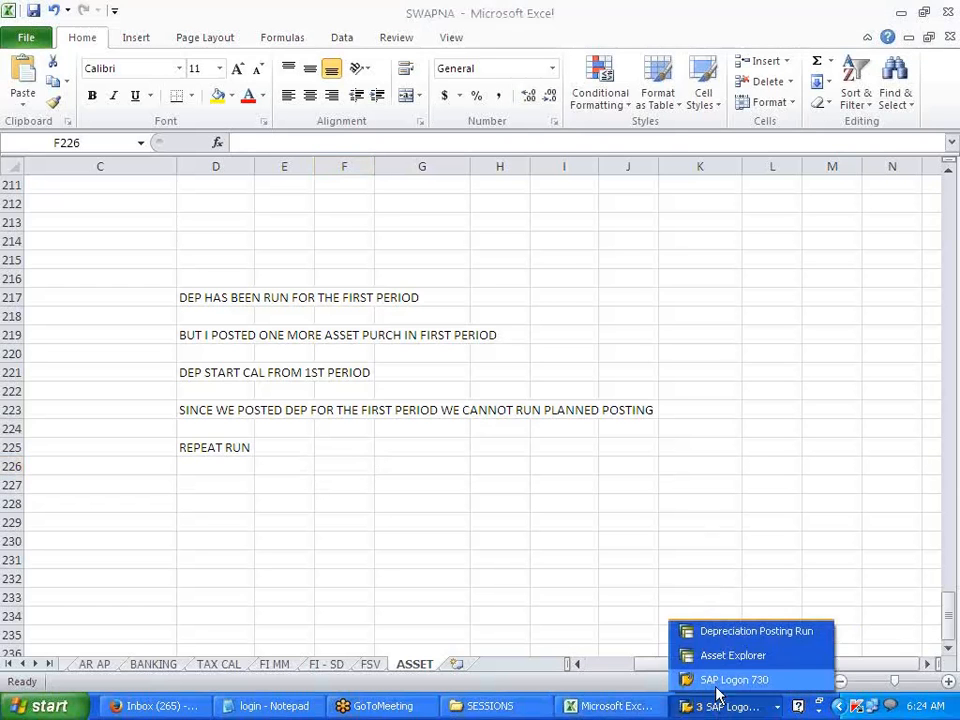
pyautogui.click(740, 632)
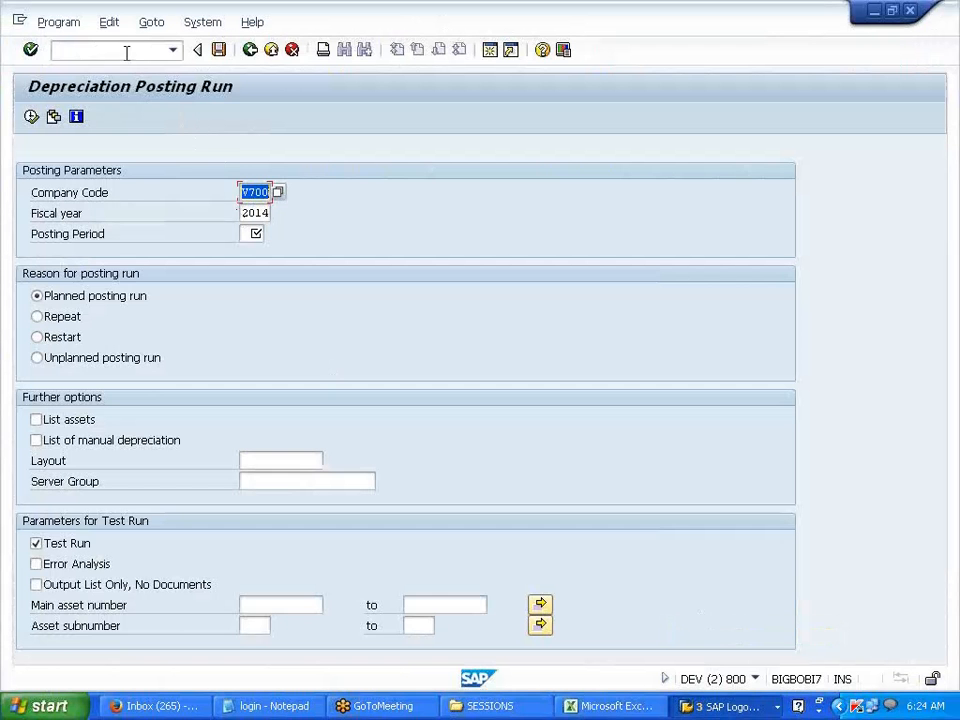
pyautogui.click(126, 54)
pyautogui.write('/N')
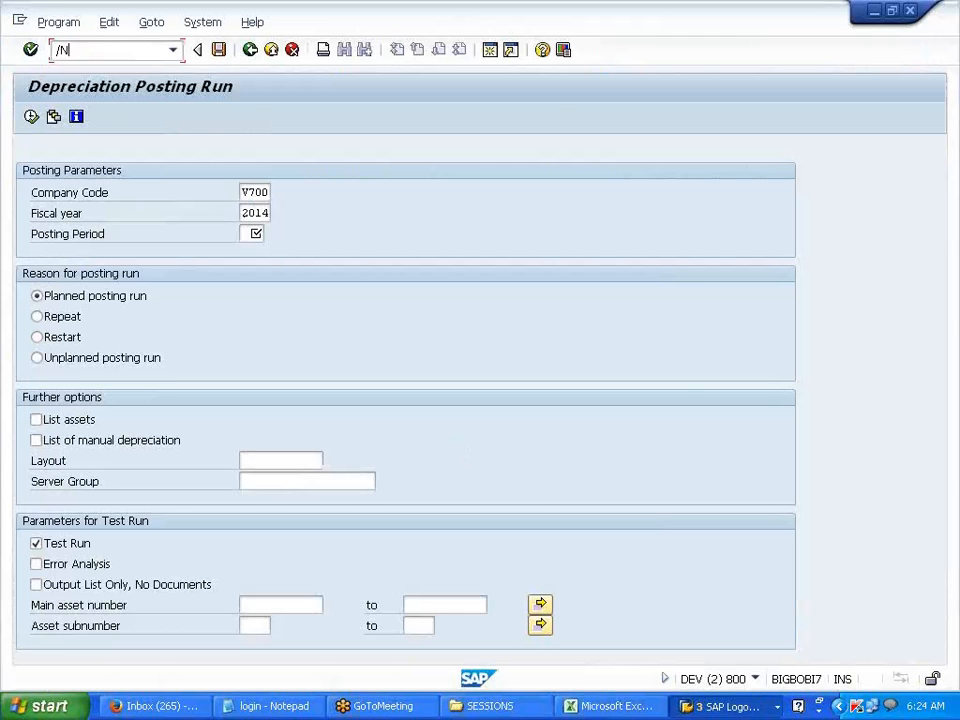
pyautogui.press('Return')
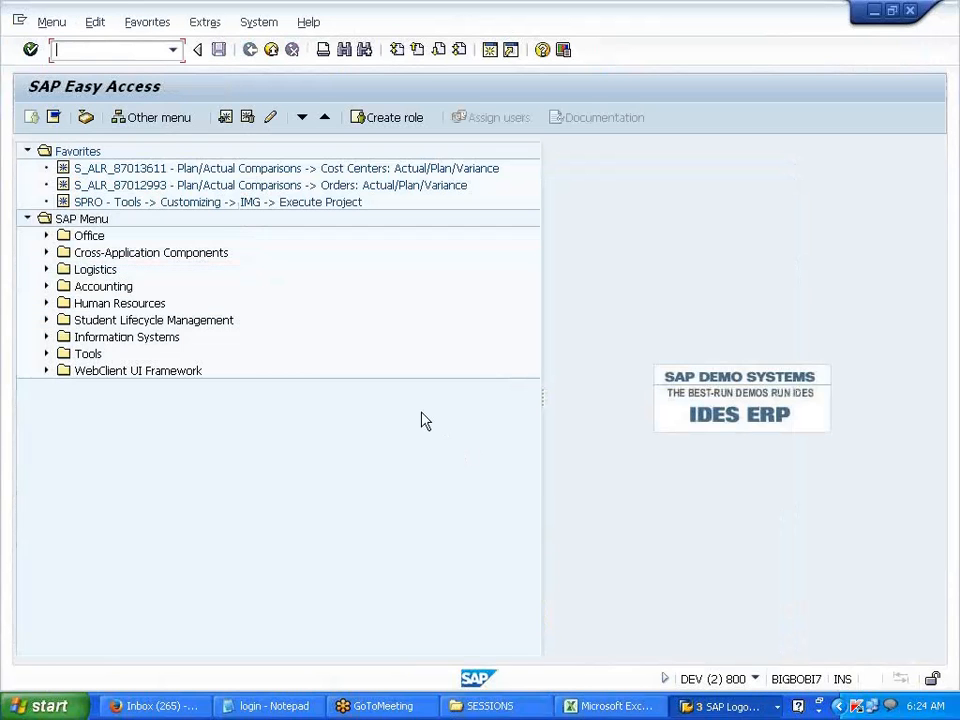
pyautogui.doubleClick(221, 203)
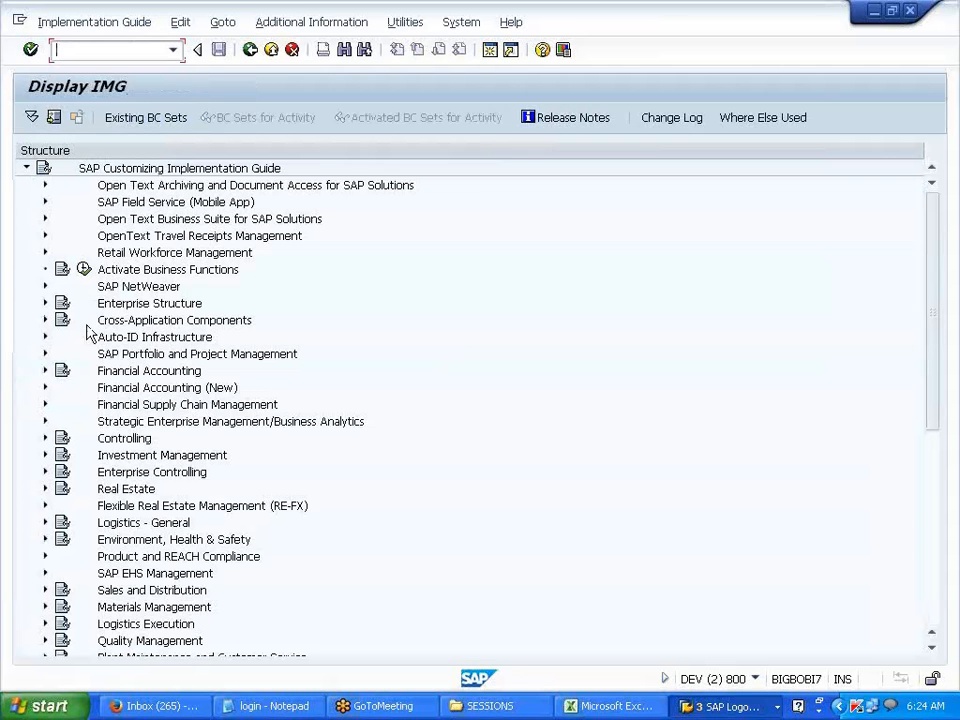
pyautogui.click(256, 55)
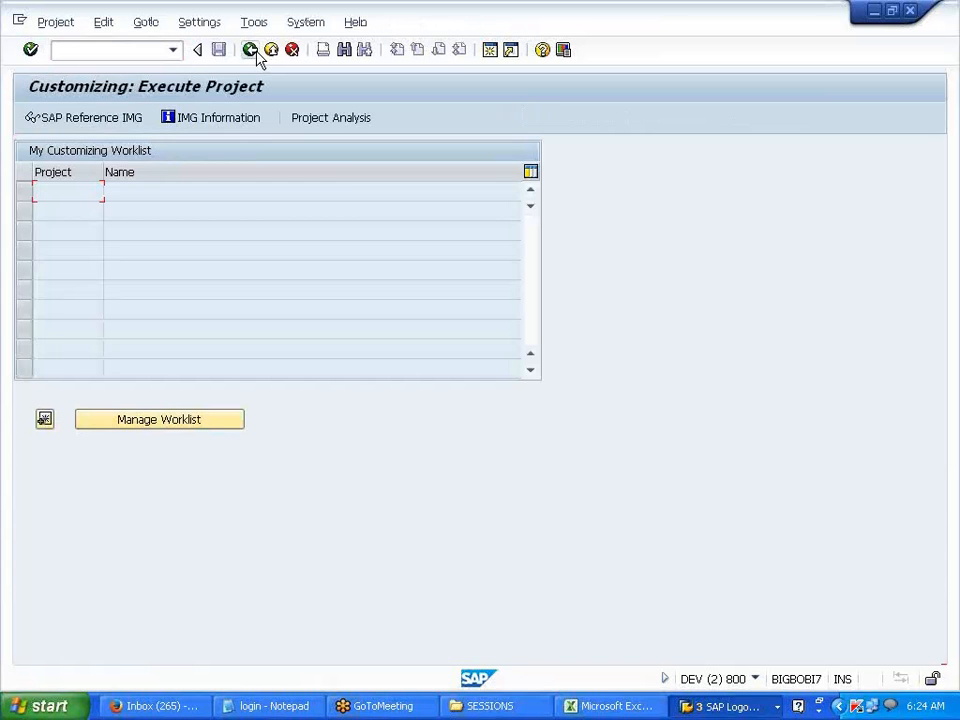
pyautogui.click(256, 55)
# Step: Open transaction ABAVN - Asset Retirement by Scrapping from the retirement postings under Accounting, Financial Accounting, Fixed Assets
pyautogui.click(47, 287)
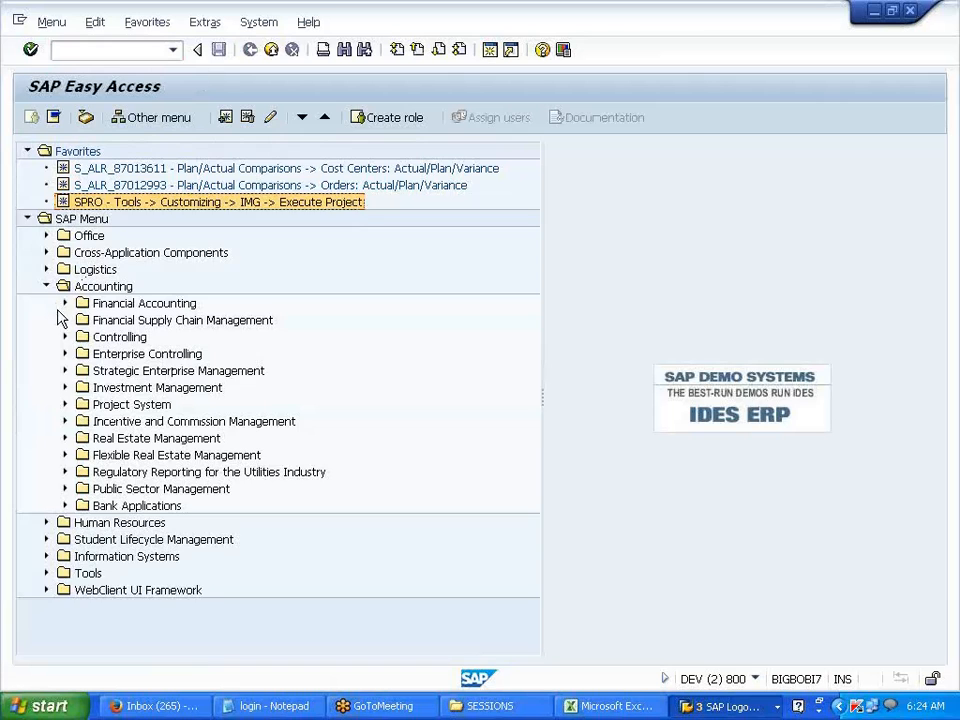
pyautogui.click(64, 304)
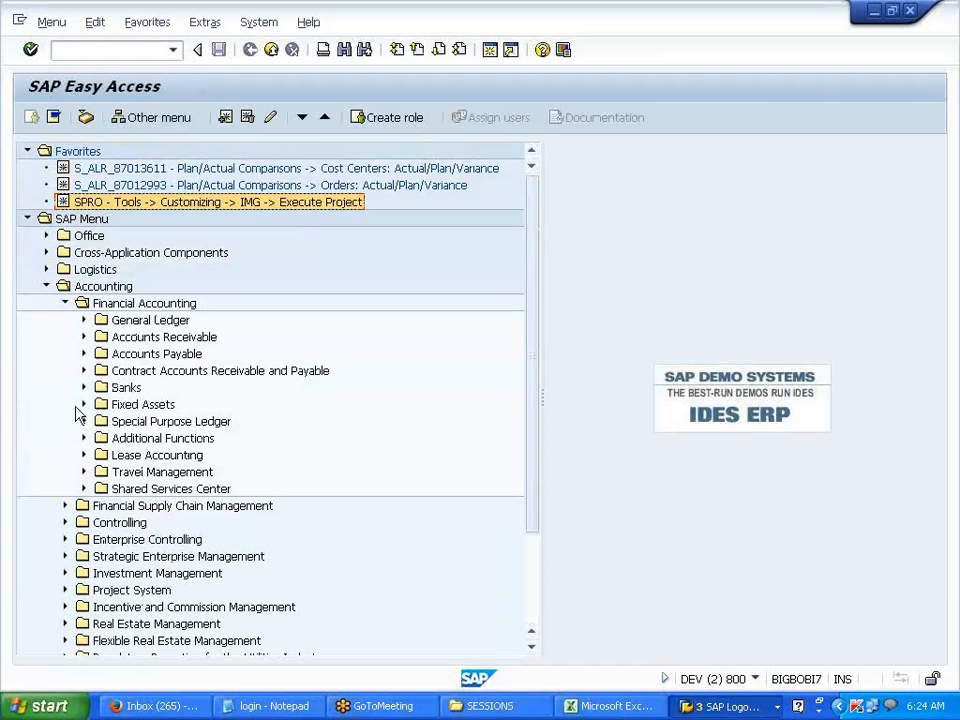
pyautogui.click(83, 405)
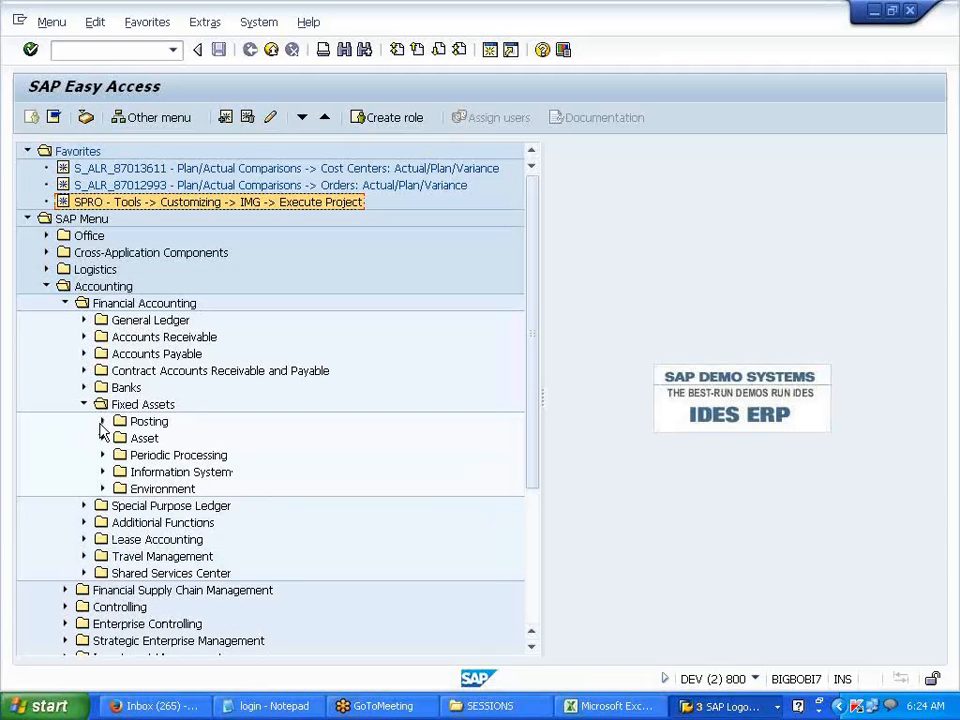
pyautogui.click(102, 422)
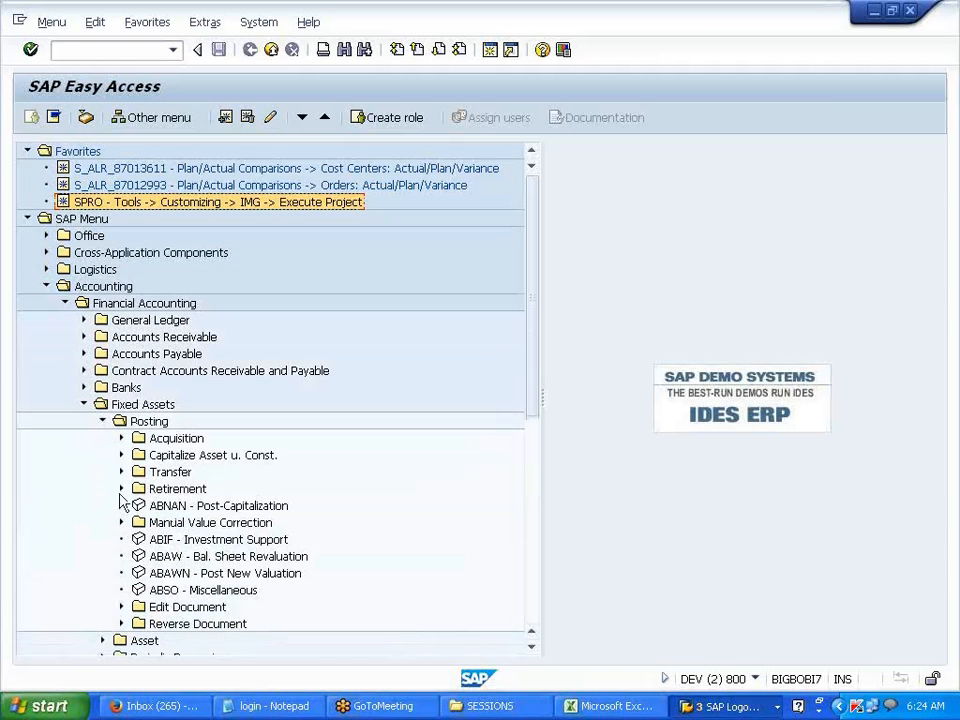
pyautogui.click(121, 489)
pyautogui.click(225, 522)
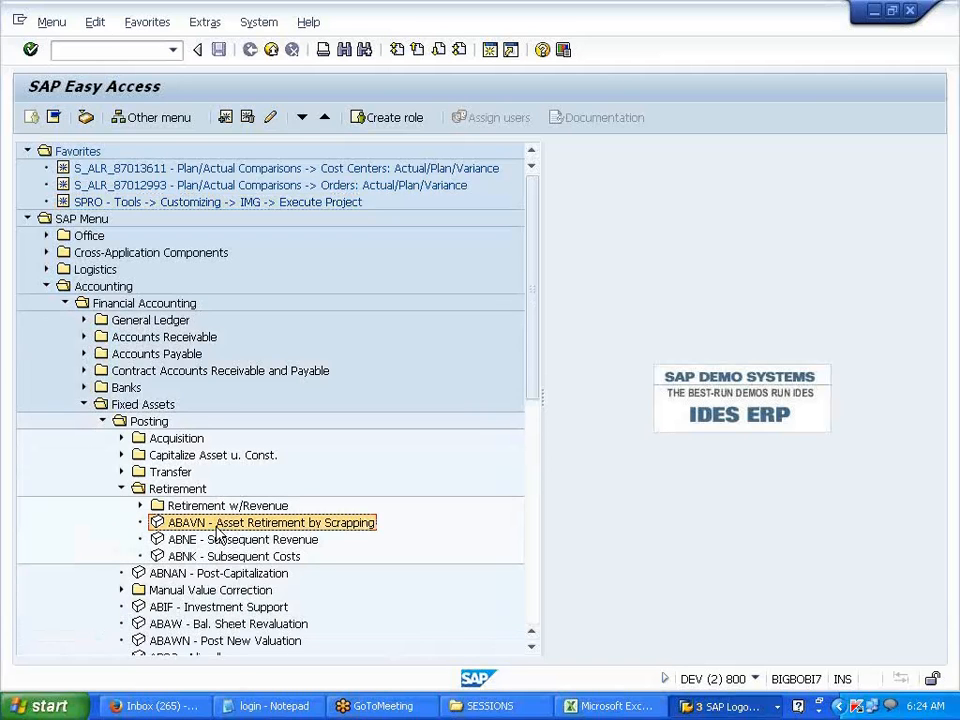
pyautogui.doubleClick(267, 523)
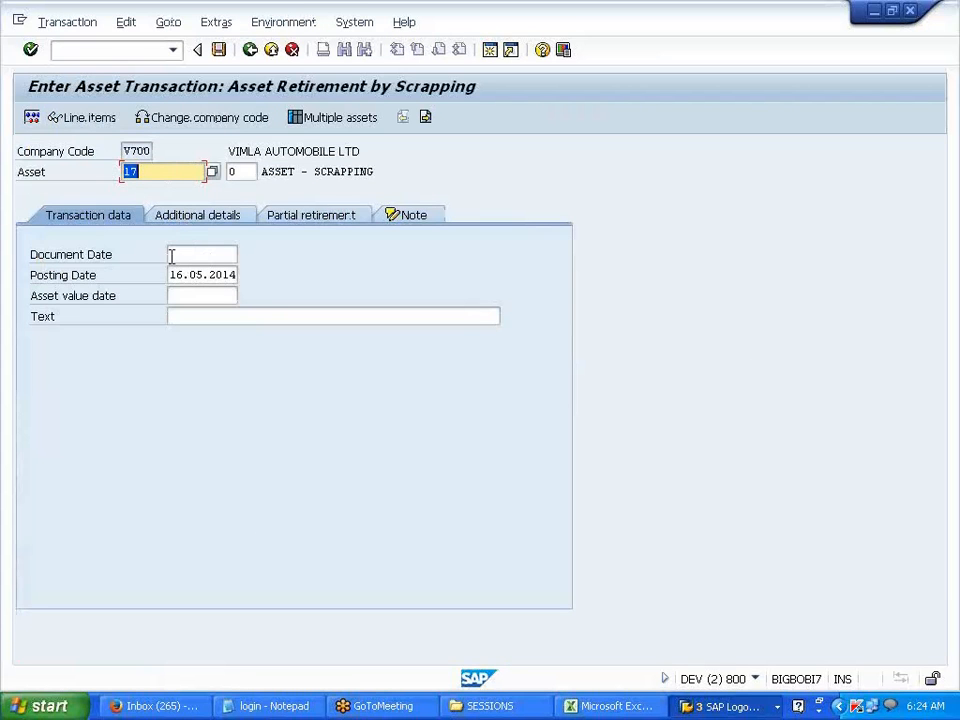
# Step: Set the document date, posting date and asset value date of asset 17's scrapping transaction to 01.02.2014
pyautogui.click(175, 255)
pyautogui.write('01022014')
pyautogui.press('Tab')
pyautogui.press('Tab')
pyautogui.press('Tab')
pyautogui.hotkey('shift', 'Tab')
pyautogui.hotkey('shift', 'Tab')
pyautogui.write('01022014')
pyautogui.press('Tab')
pyautogui.write('01022014')
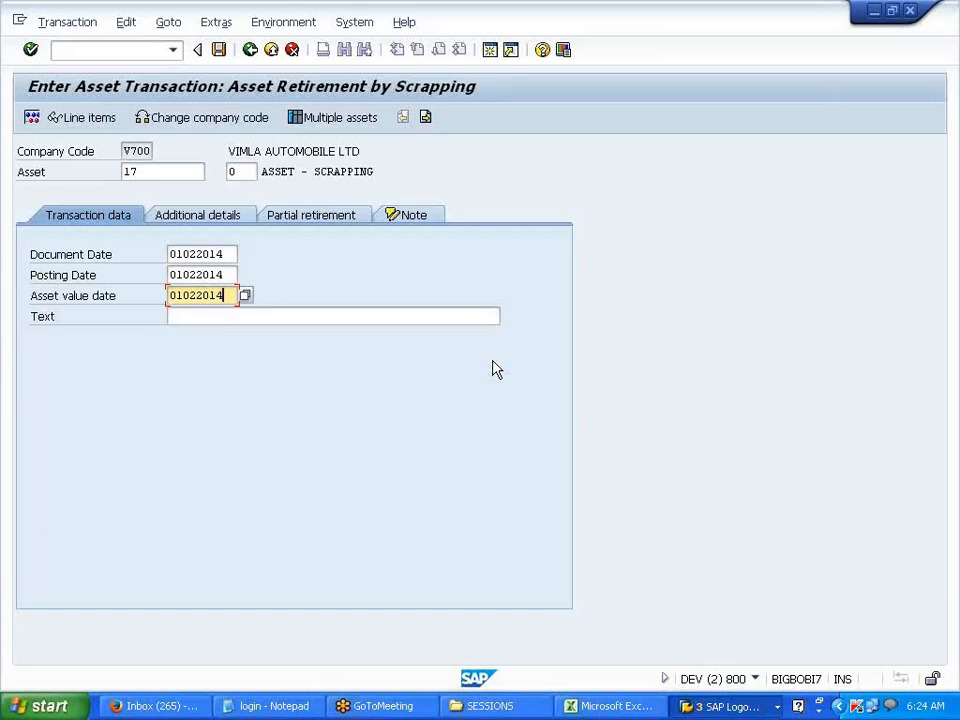
pyautogui.press('Return')
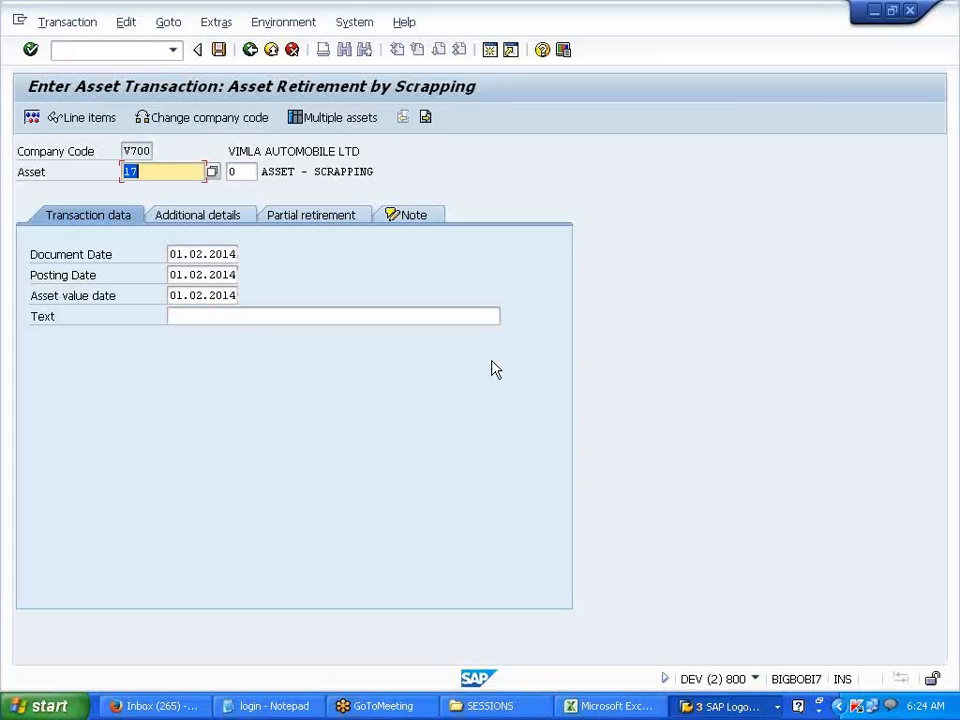
# Step: Simulate asset 17's scrapping entry to check its line items, and post the retirement before leaving the transaction
pyautogui.click(32, 119)
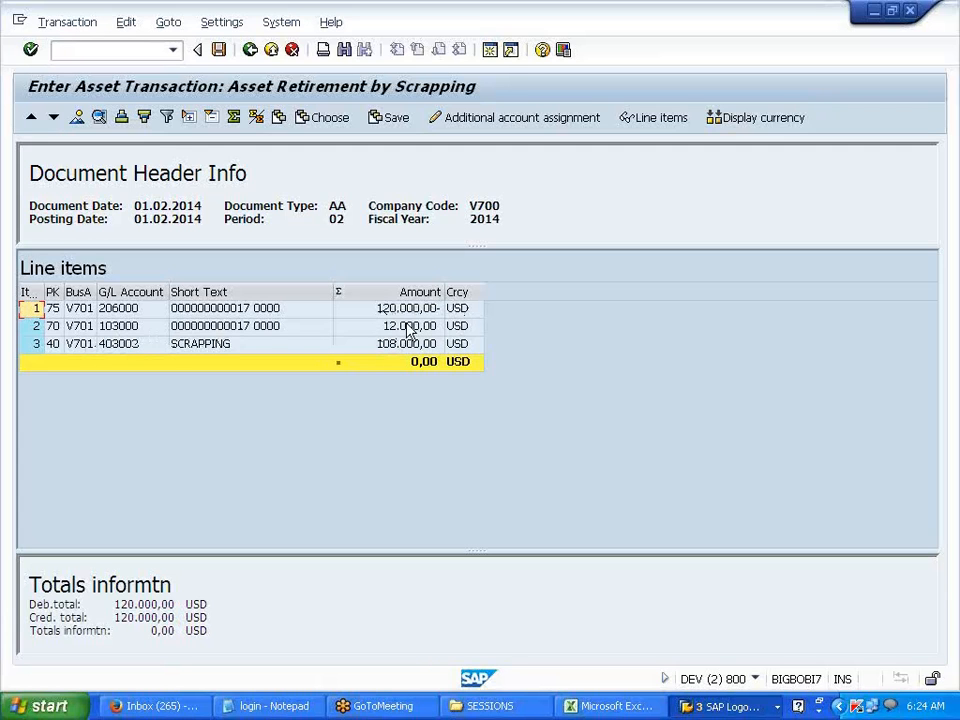
pyautogui.click(118, 331)
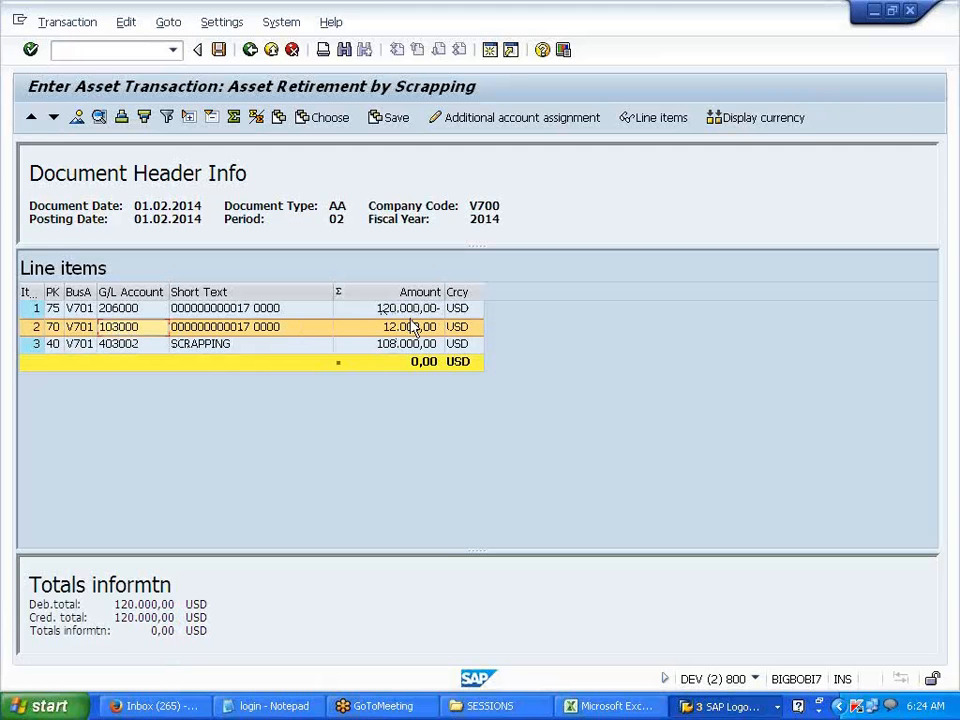
pyautogui.click(200, 345)
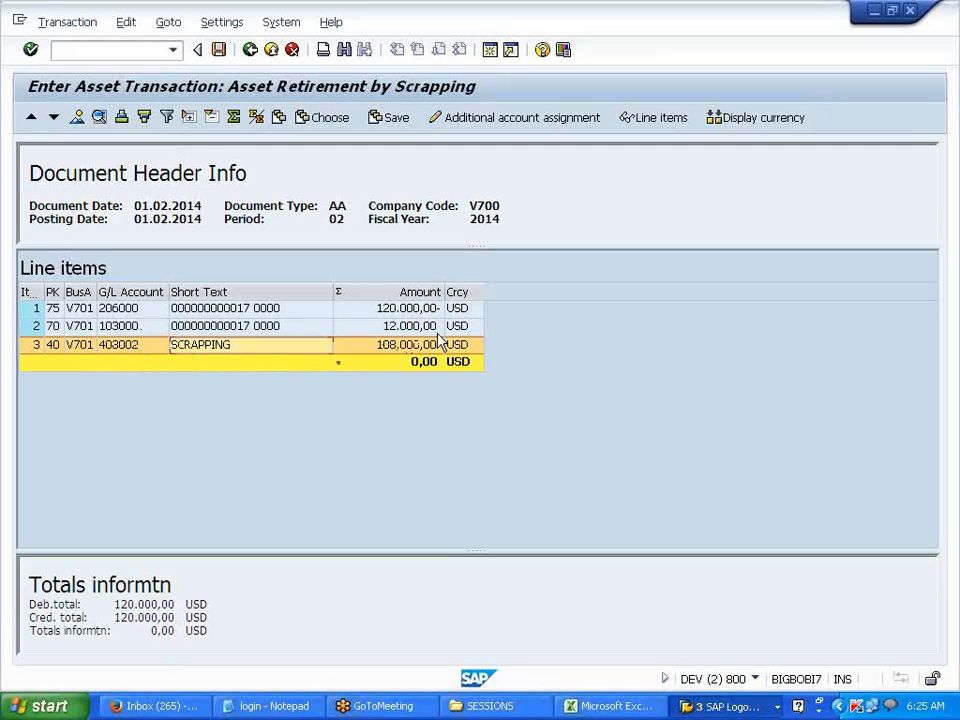
pyautogui.click(220, 52)
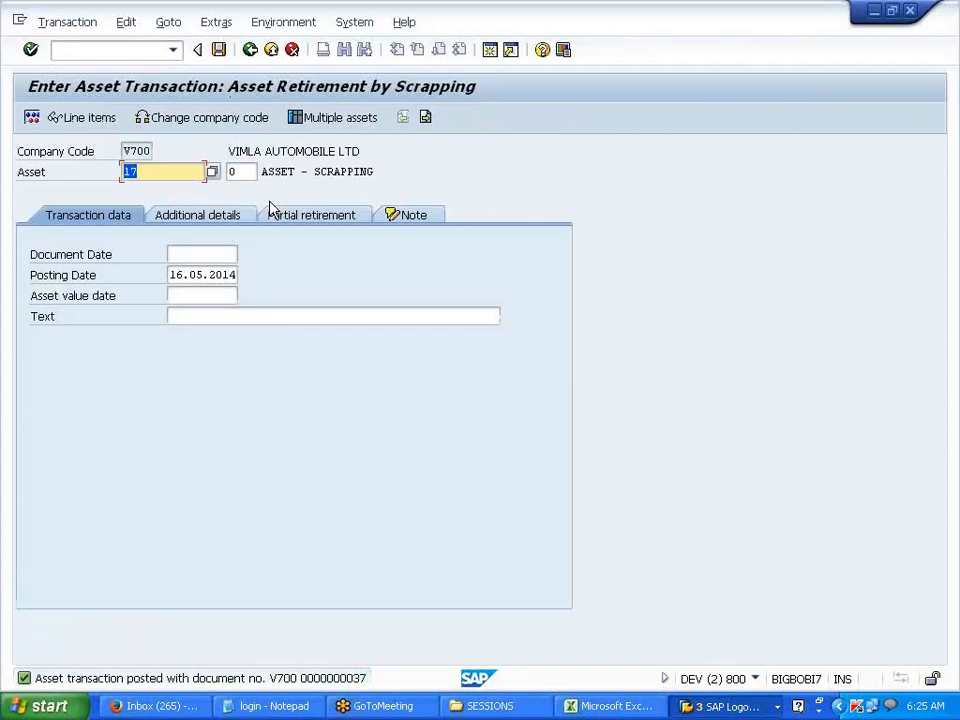
pyautogui.click(272, 52)
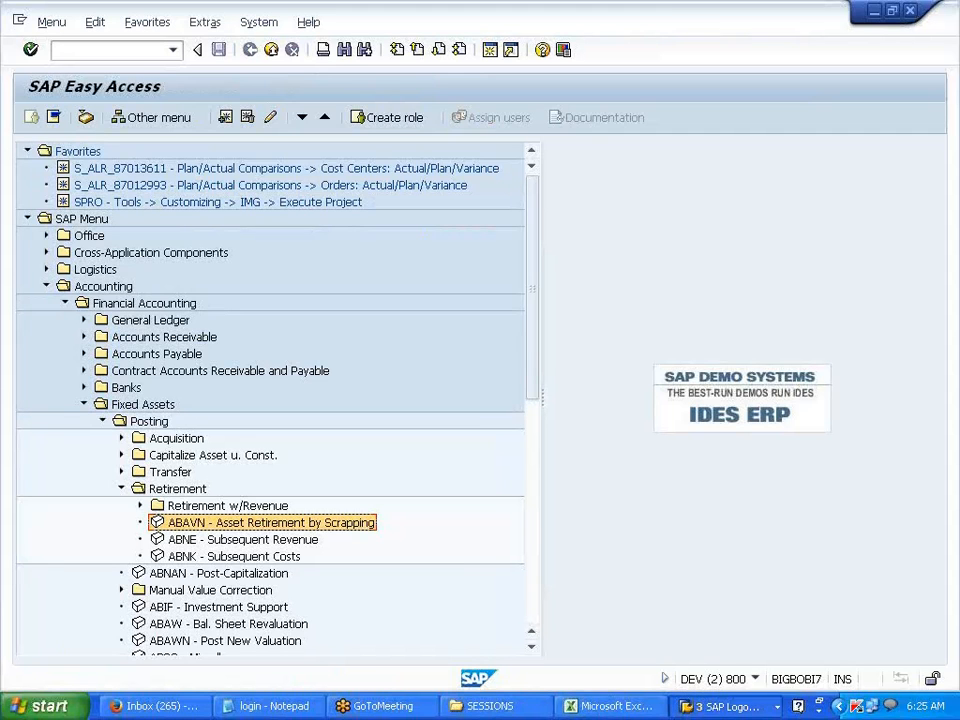
# Step: Switch to the Excel workbook and enter the note "ASSET TAKE OVER /CUTOVER ACTIVITY//--- UPLOAD THE LEGACY ASSET" in cell D228 of the ASSET sheet
pyautogui.click(636, 707)
pyautogui.scroll(-5, 407, 551)
pyautogui.click(212, 221)
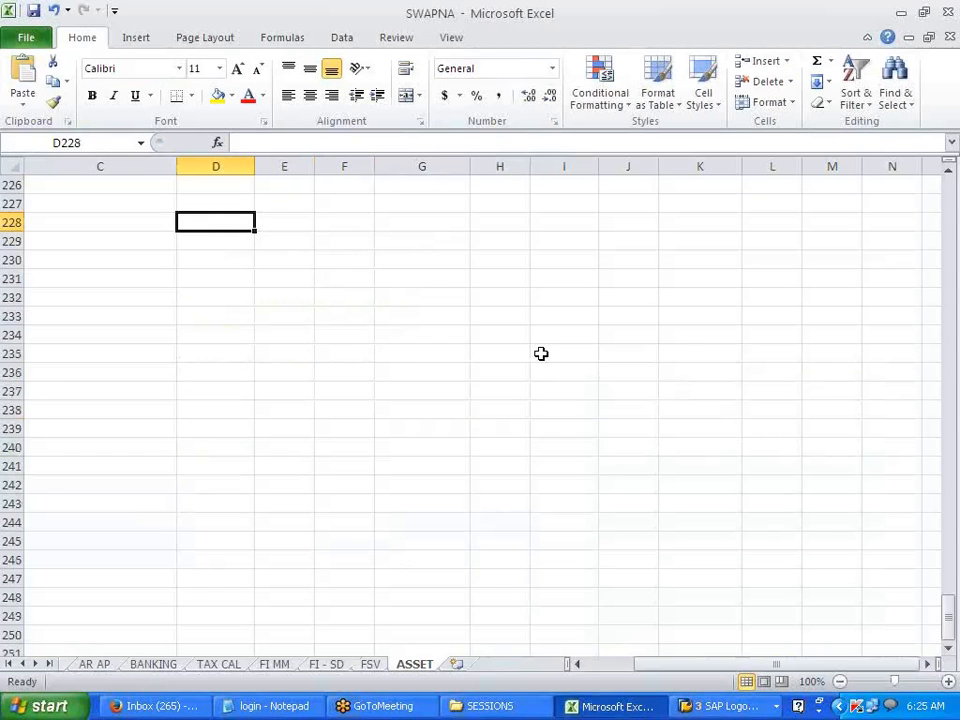
pyautogui.write('ASS')
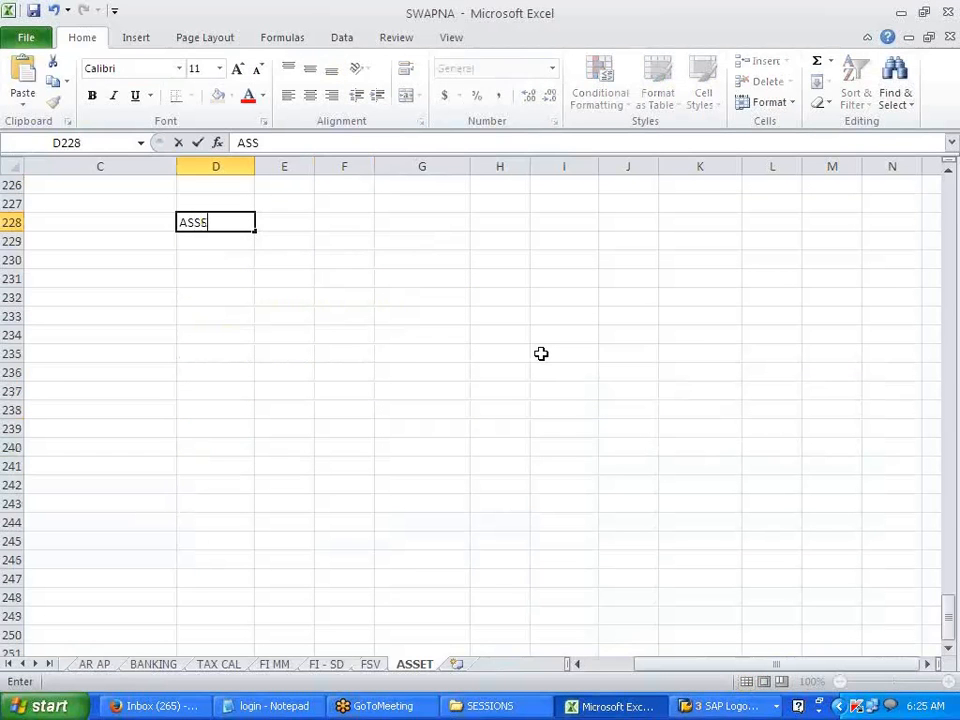
pyautogui.write('ET TAKE O')
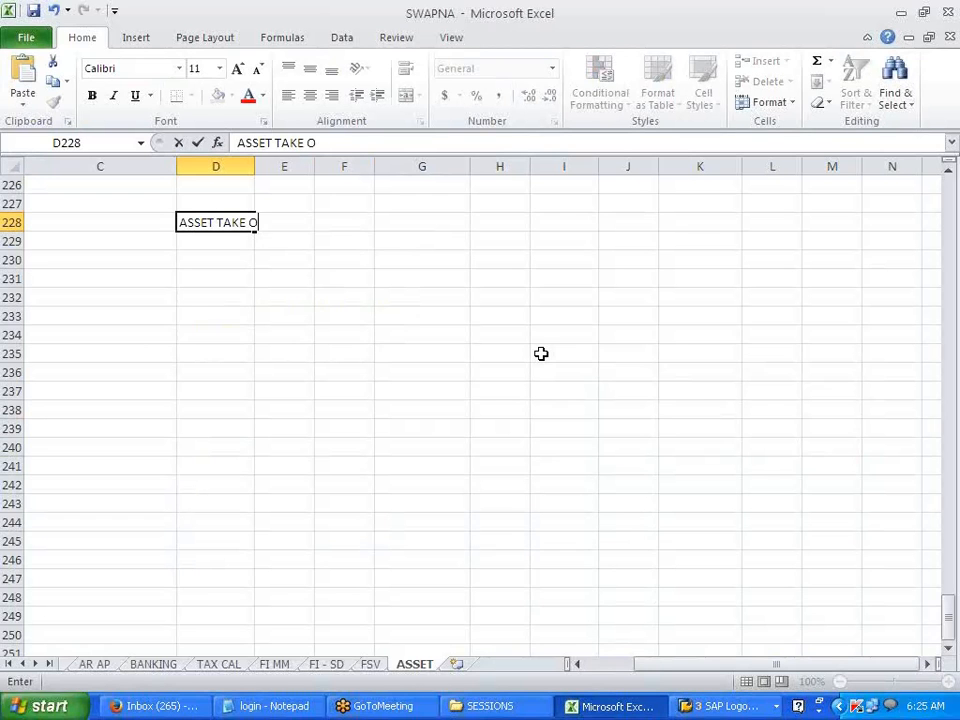
pyautogui.write('VER /CUT')
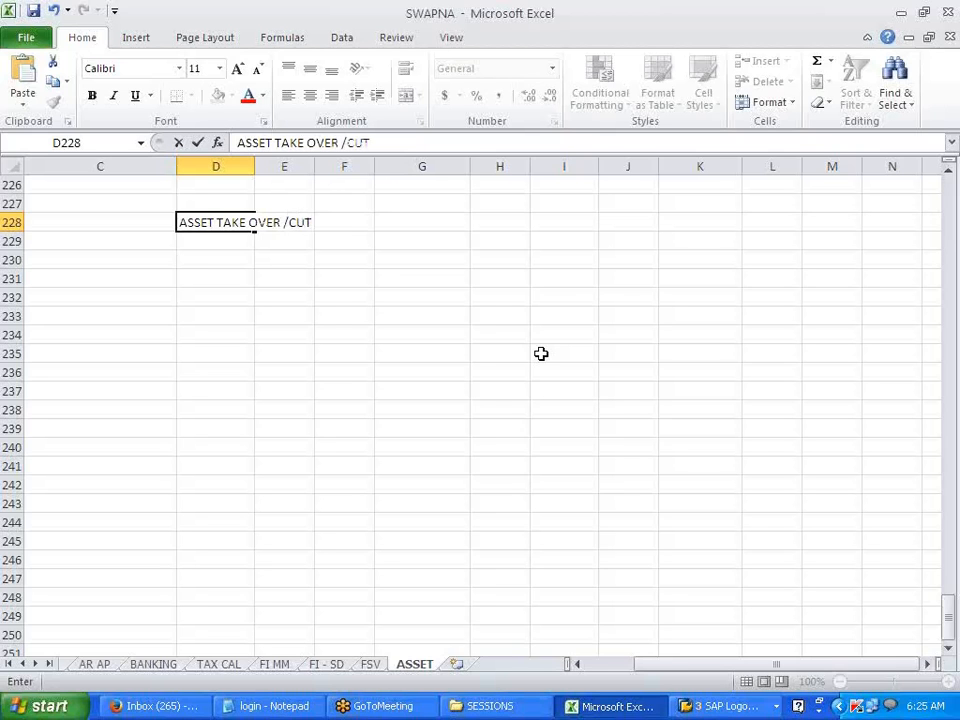
pyautogui.write('OVER ST')
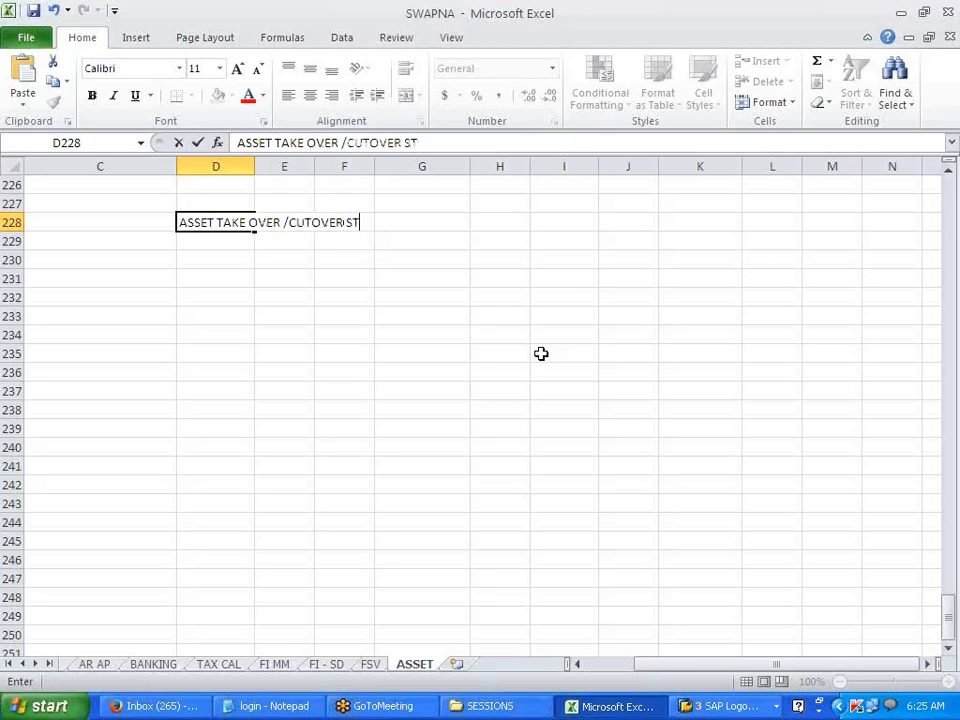
pyautogui.press('BackSpace')
pyautogui.press('BackSpace')
pyautogui.write('ACTIVI')
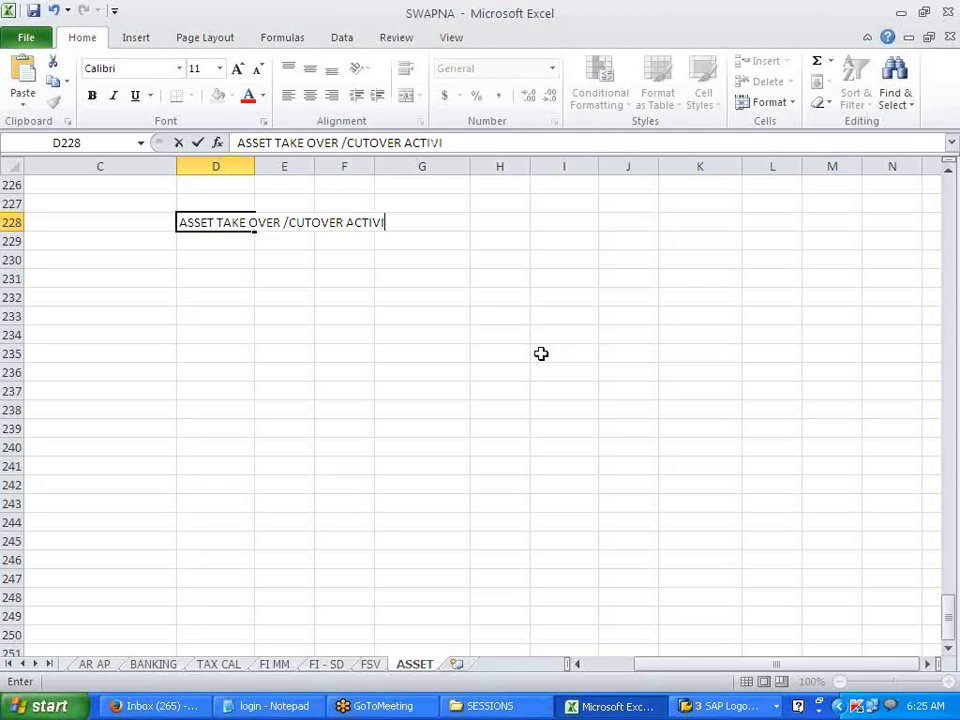
pyautogui.write('TY//--- U')
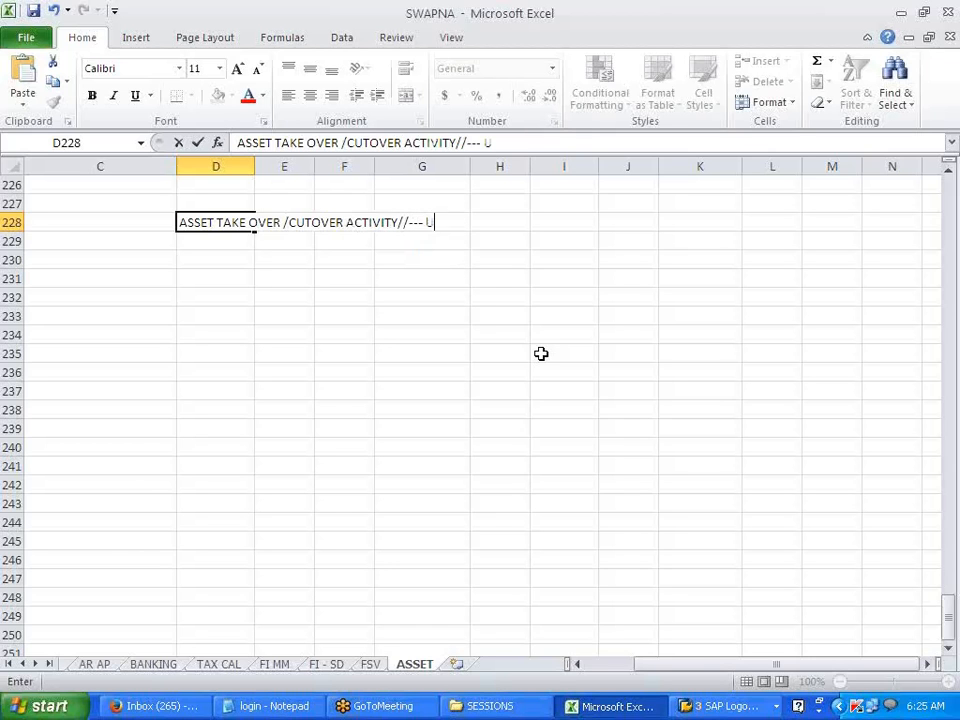
pyautogui.write('PLOAD TH')
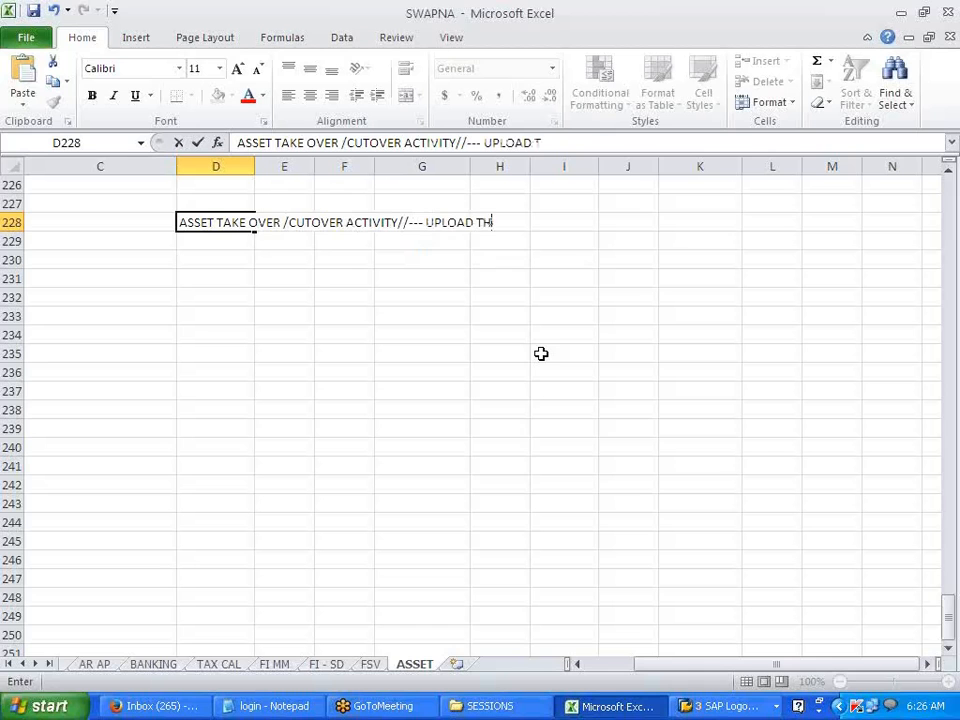
pyautogui.write('E LEGAC')
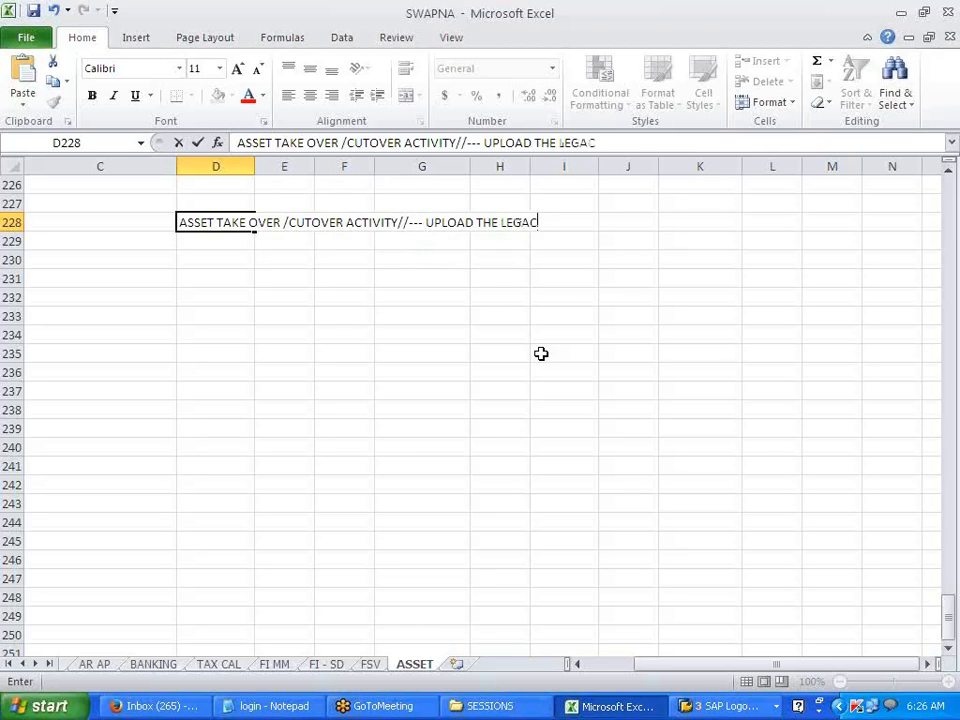
pyautogui.write('Y ASSET')
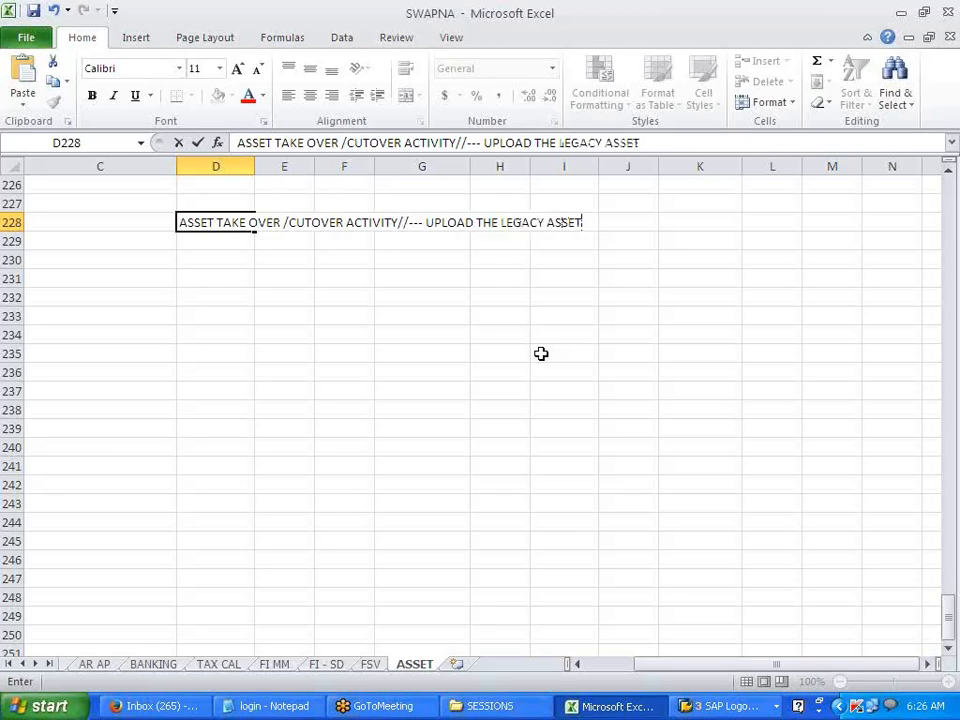
pyautogui.write(' --')
pyautogui.click(540, 353)
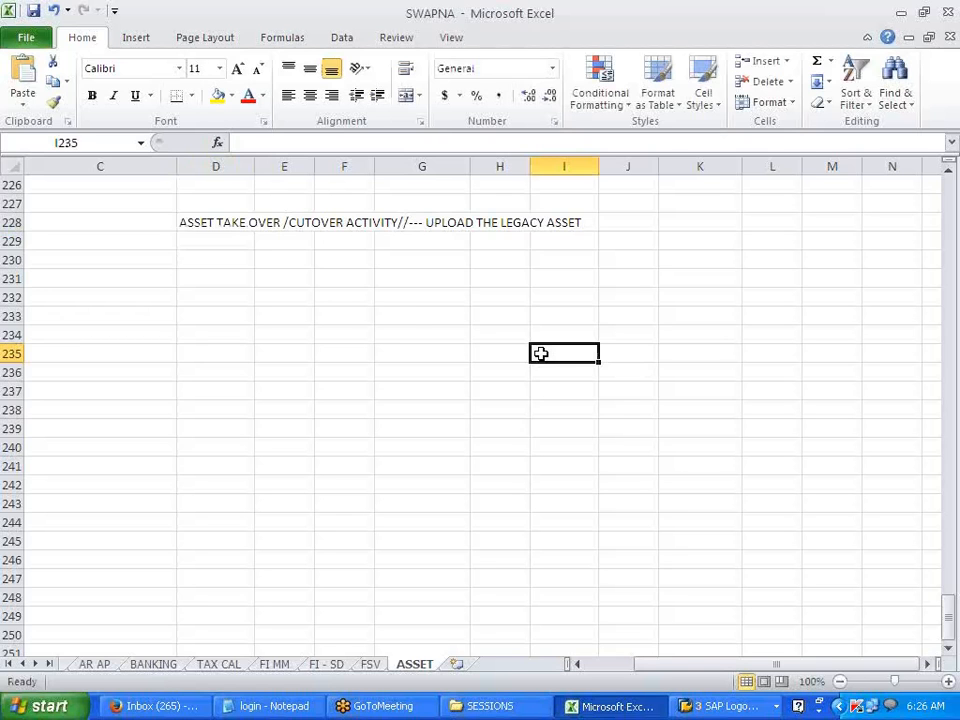
# Step: Enter the date JAN 1 in cell D230, two rows below the asset take-over note
pyautogui.click(210, 260)
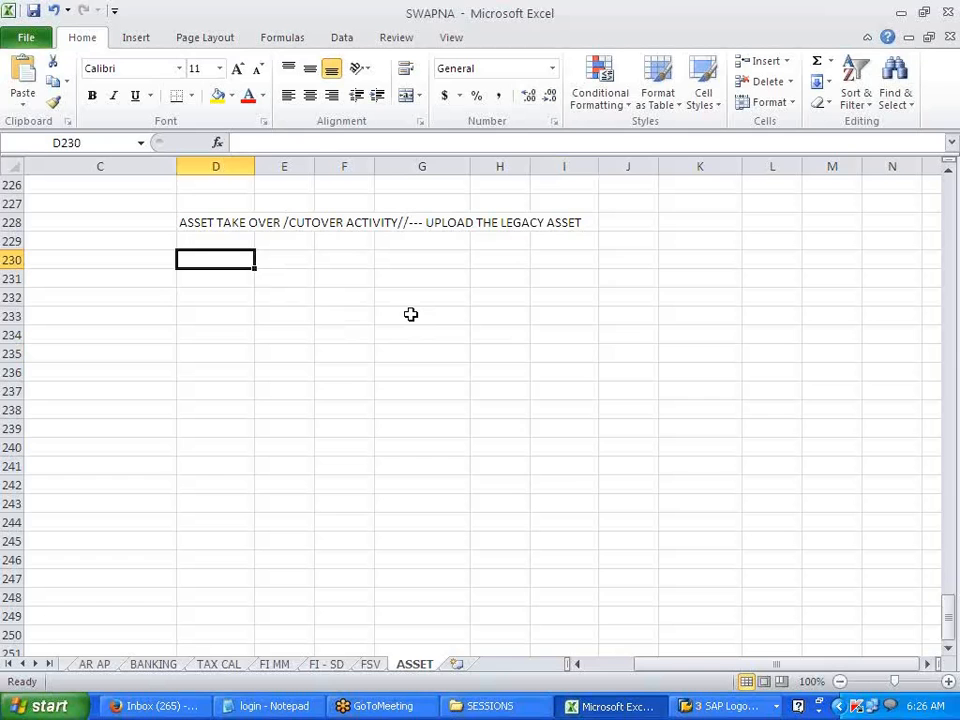
pyautogui.write('J')
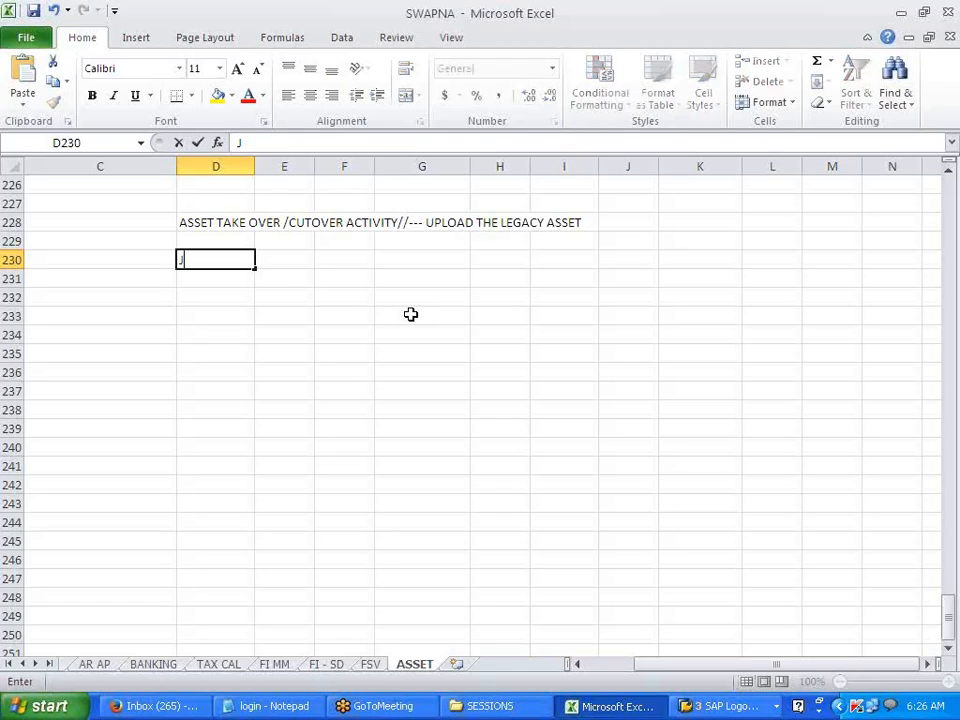
pyautogui.write('AN 1')
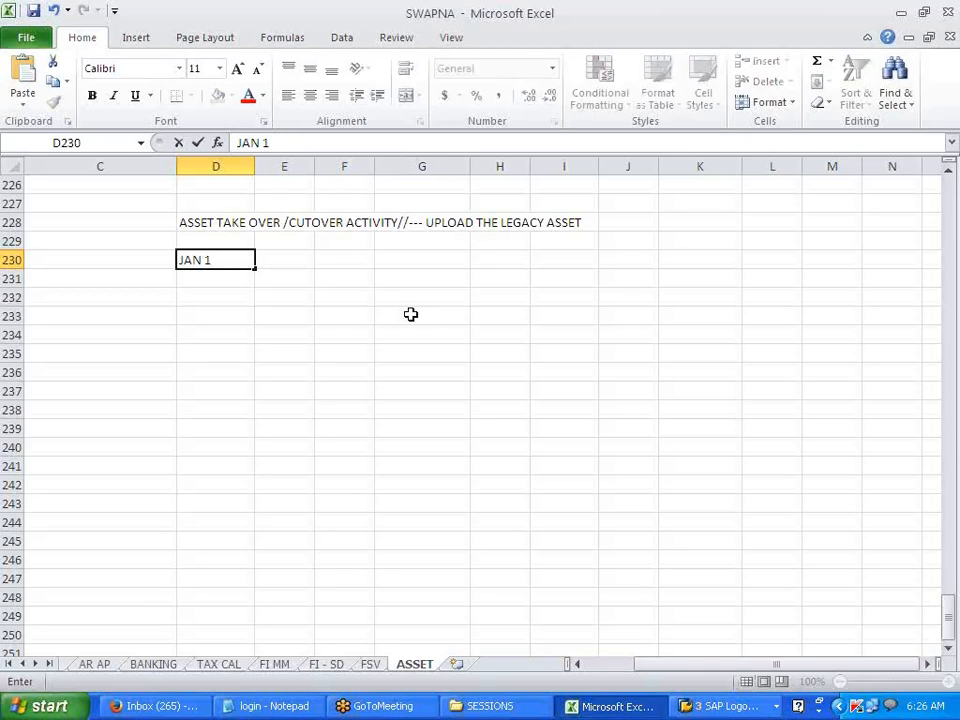
pyautogui.press('Tab')
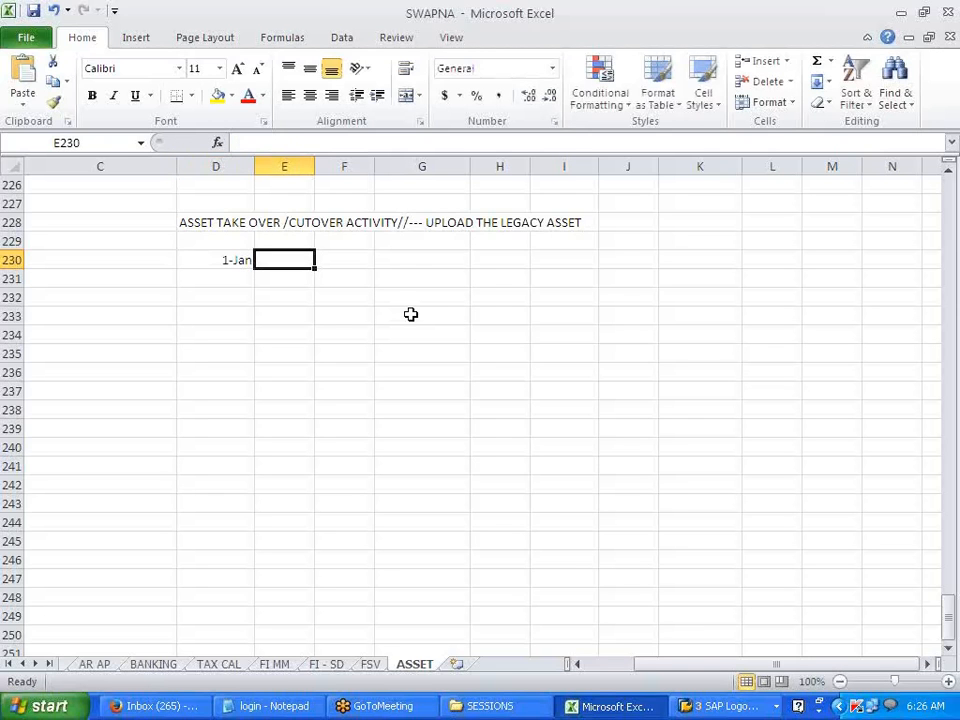
# Step: Enter the date 31/12/2013 in cell C230 of the ASSET sheet
pyautogui.press('Left')
pyautogui.press('Left')
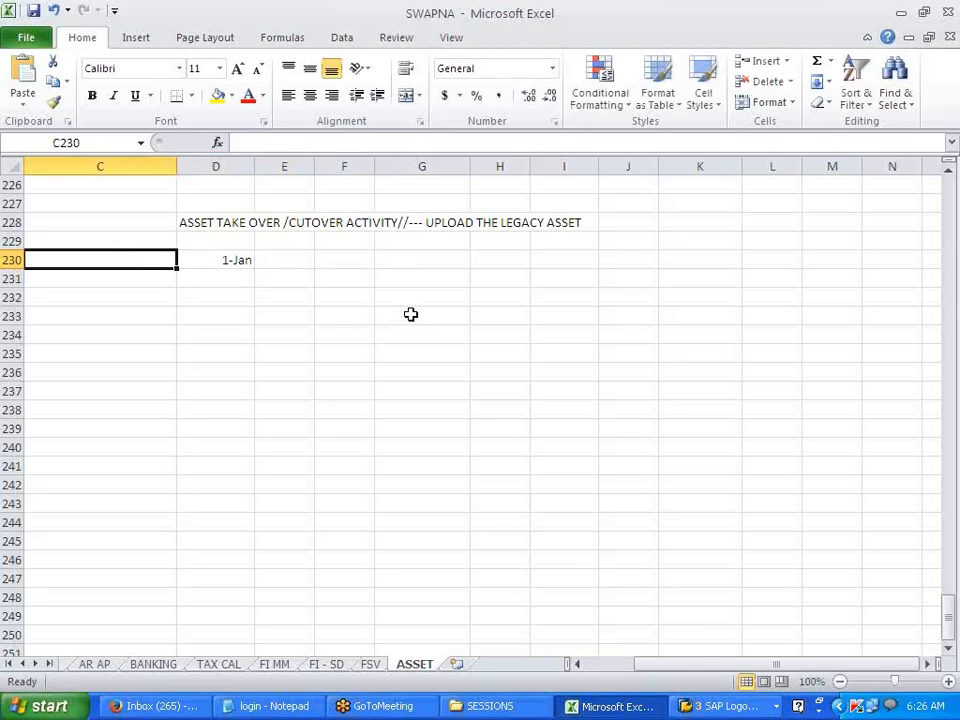
pyautogui.press('Left')
pyautogui.press('Right')
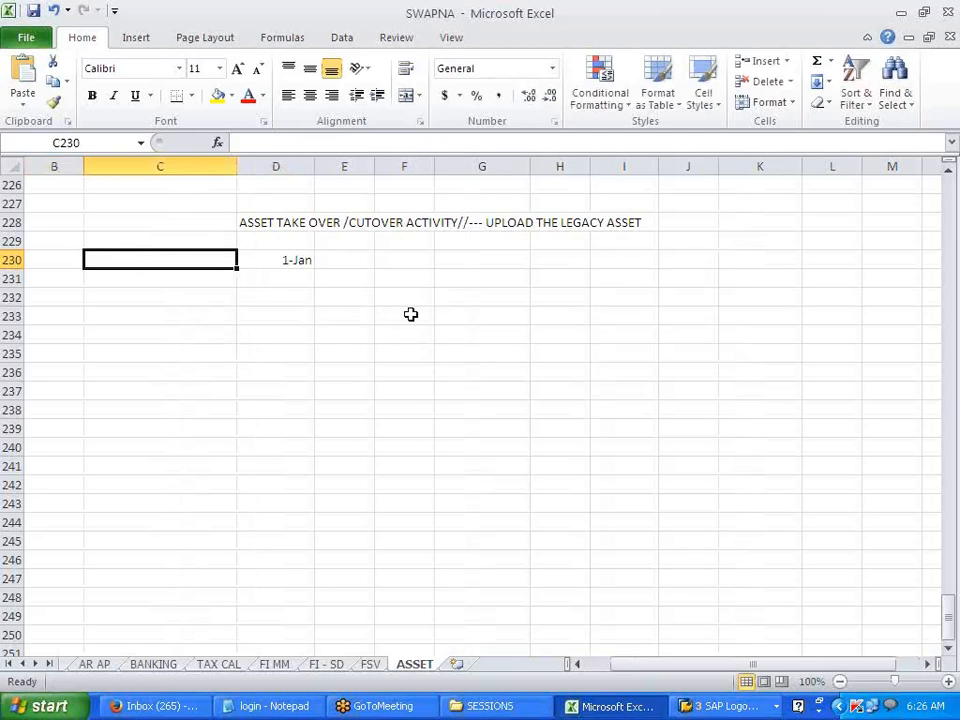
pyautogui.write('31')
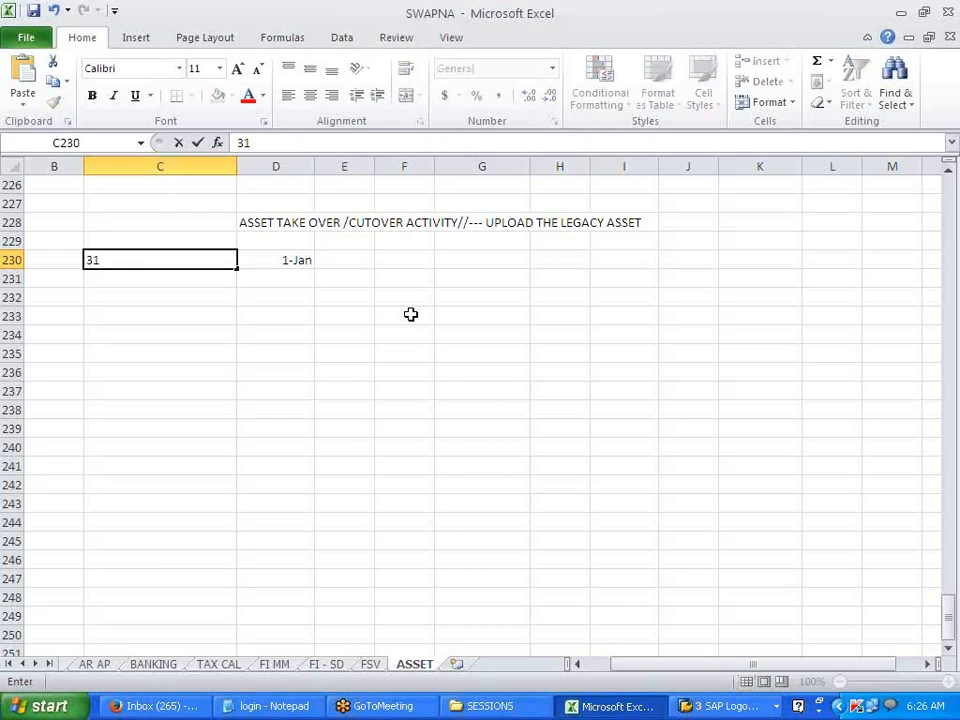
pyautogui.write('/12/2013')
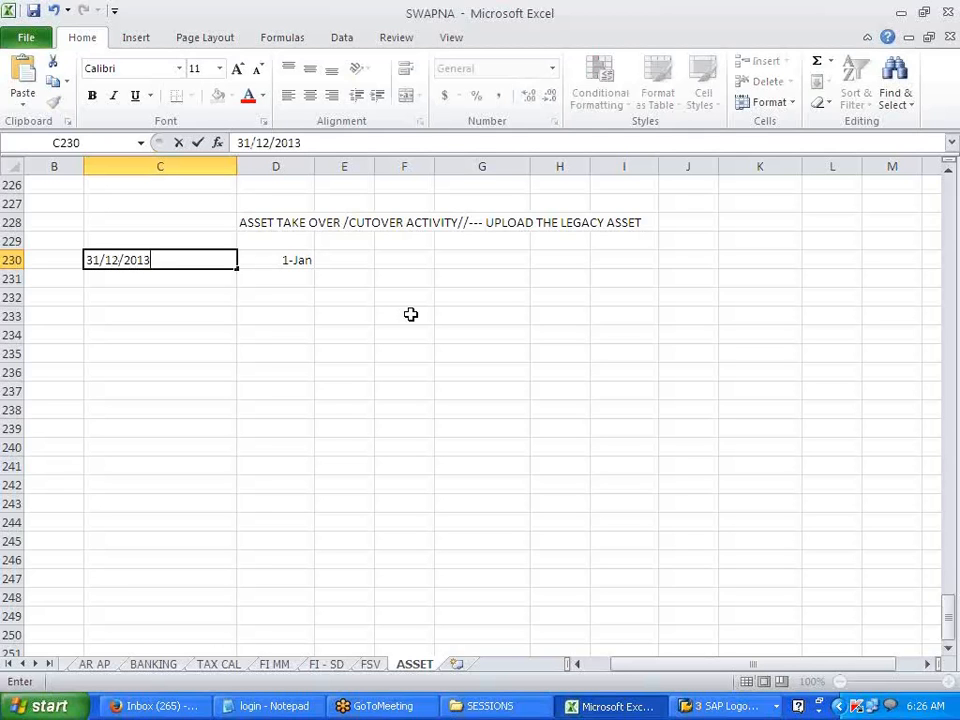
pyautogui.press('Tab')
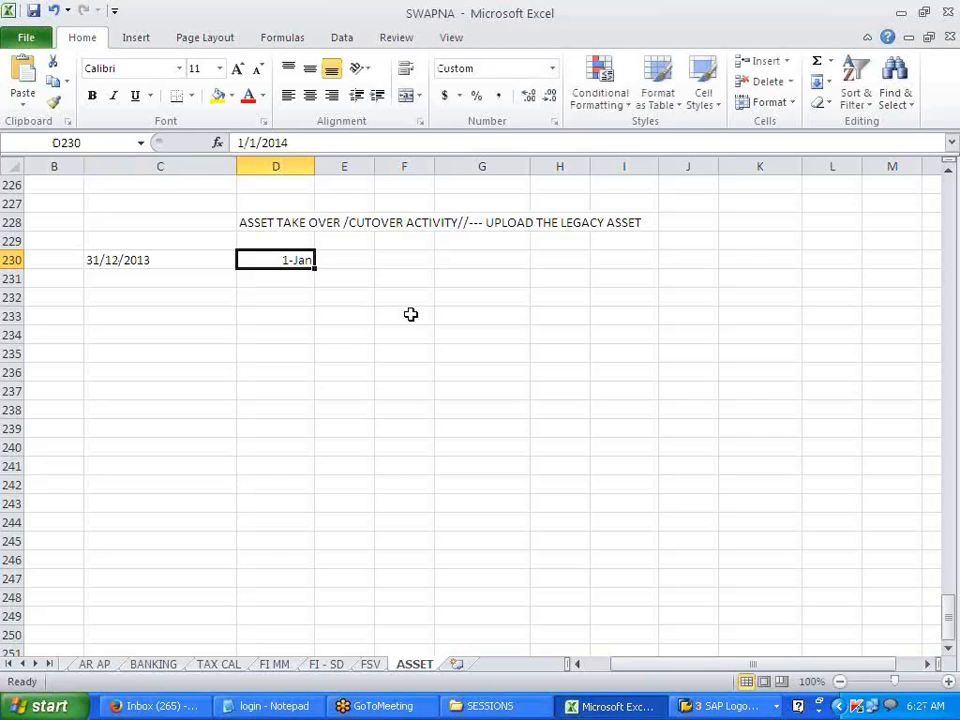
# Step: Replace the date in cell D230 with 1/1/2014, stored as text so the full date shows
pyautogui.press('Delete')
pyautogui.write('01/')
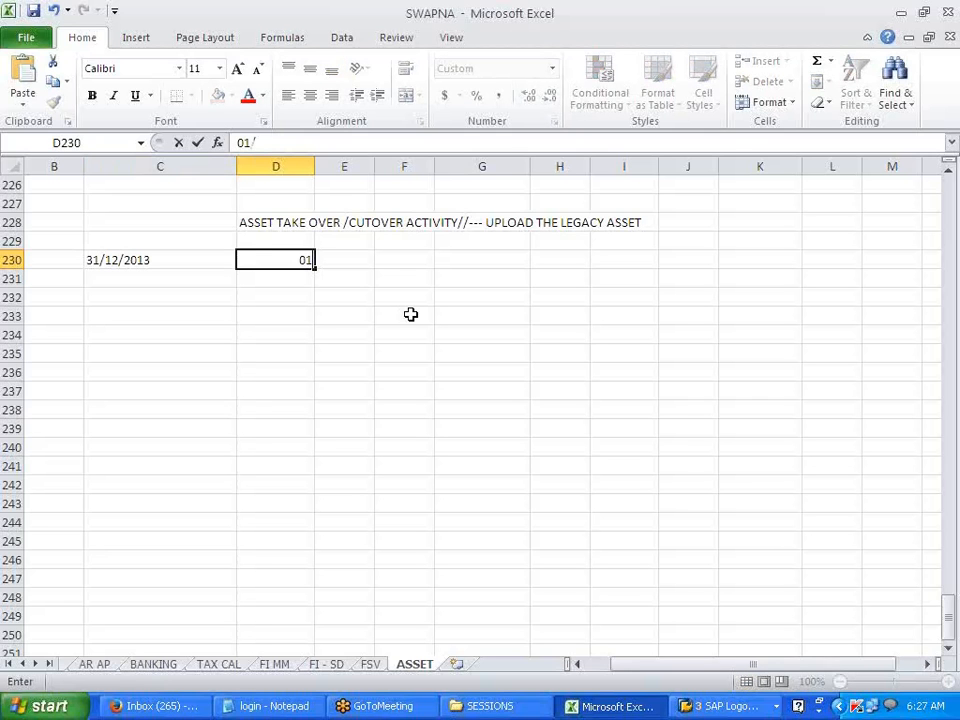
pyautogui.write('01/2014')
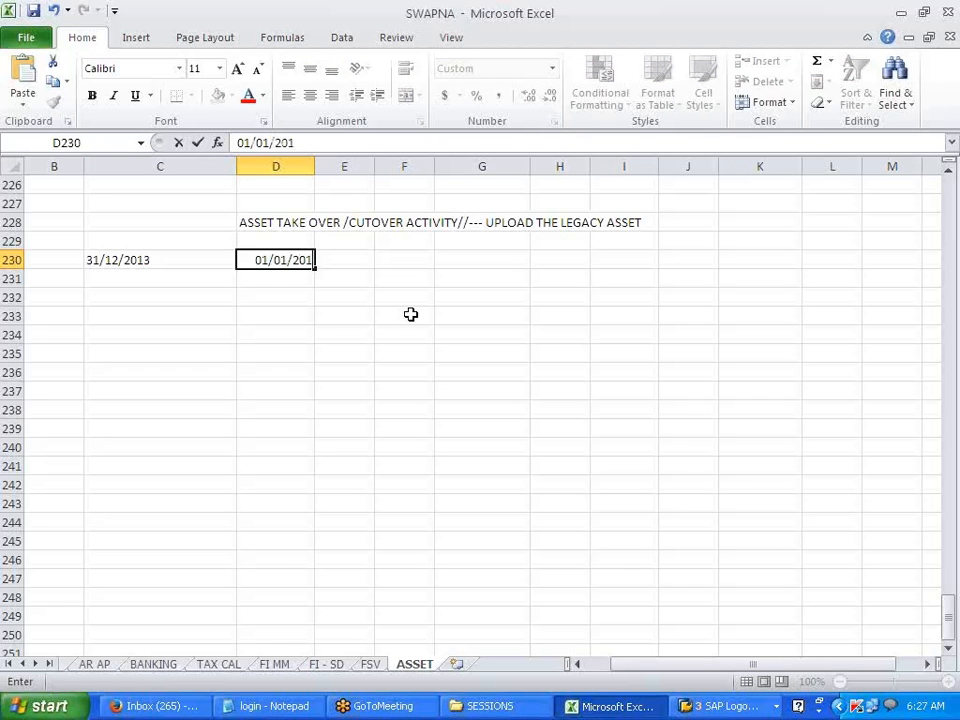
pyautogui.click(411, 315)
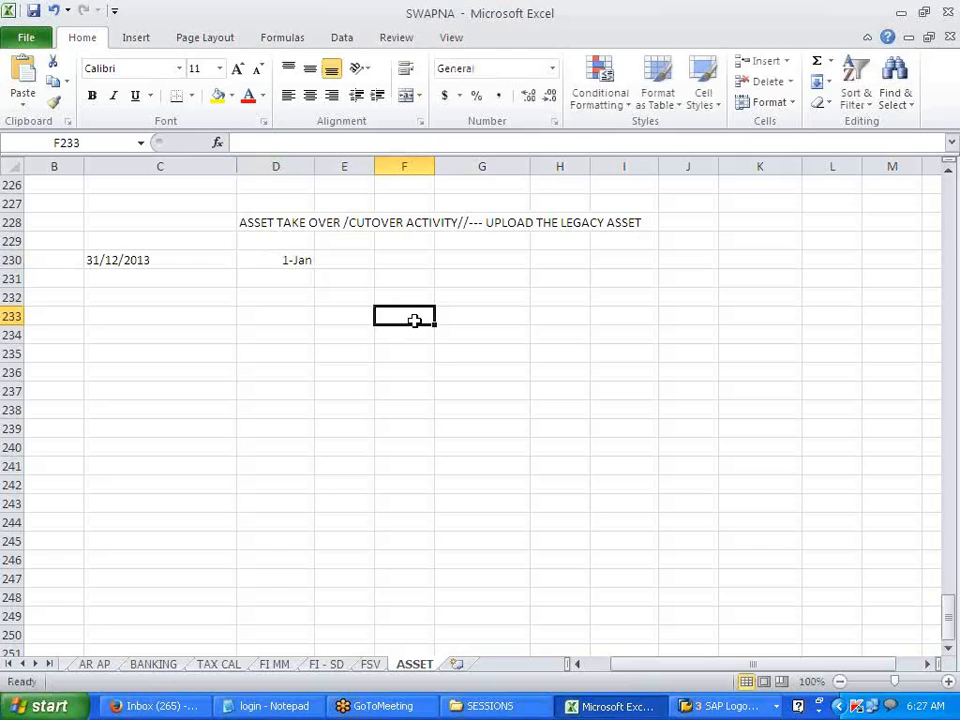
pyautogui.click(303, 257)
pyautogui.doubleClick(288, 260)
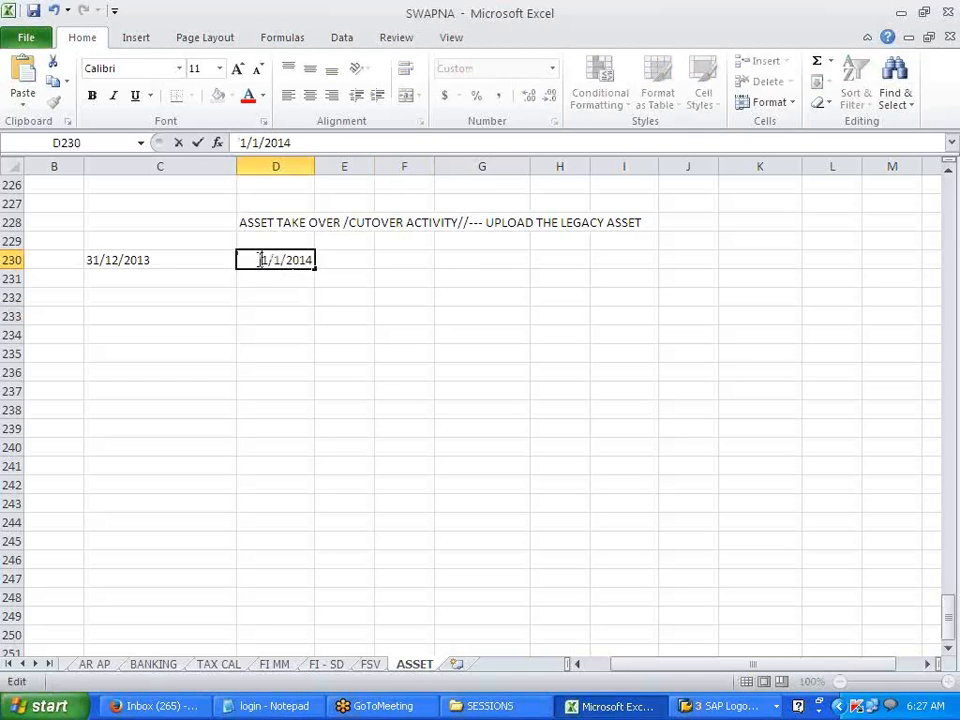
pyautogui.click(300, 313)
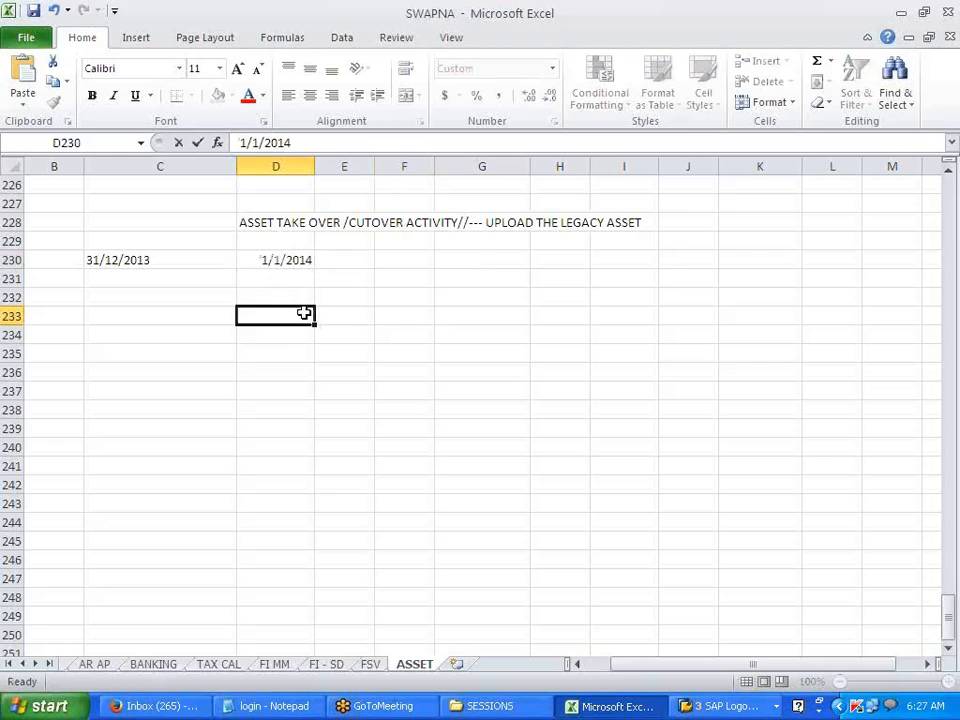
# Step: Label the 31/12/2013 date as "LAST CLOSED FY" in cell C231
pyautogui.click(124, 282)
pyautogui.write('LAST ')
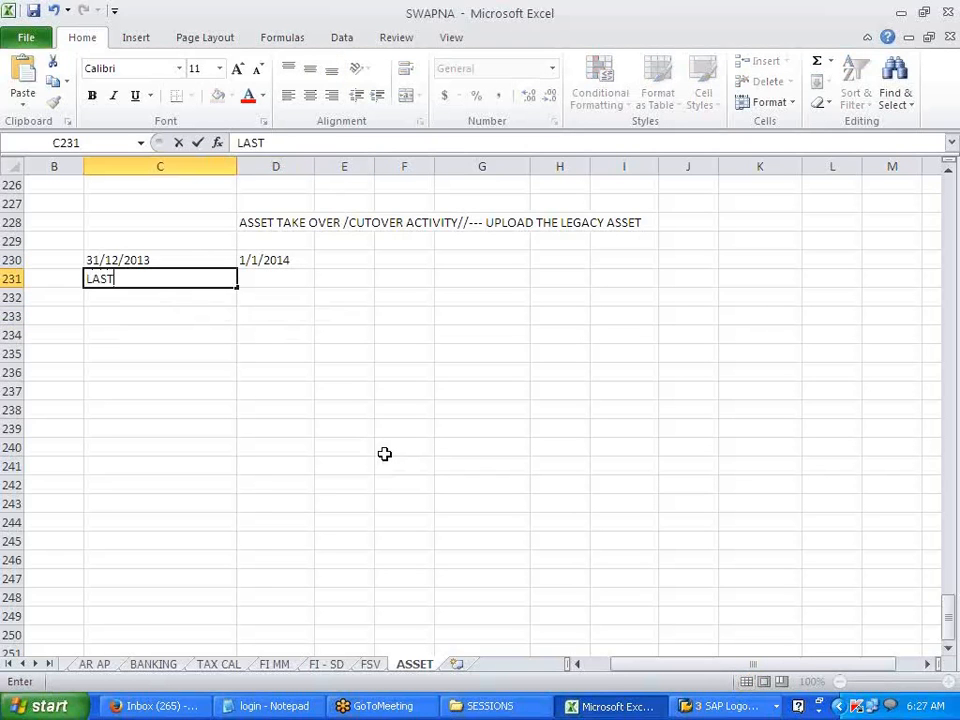
pyautogui.write('CLOSED')
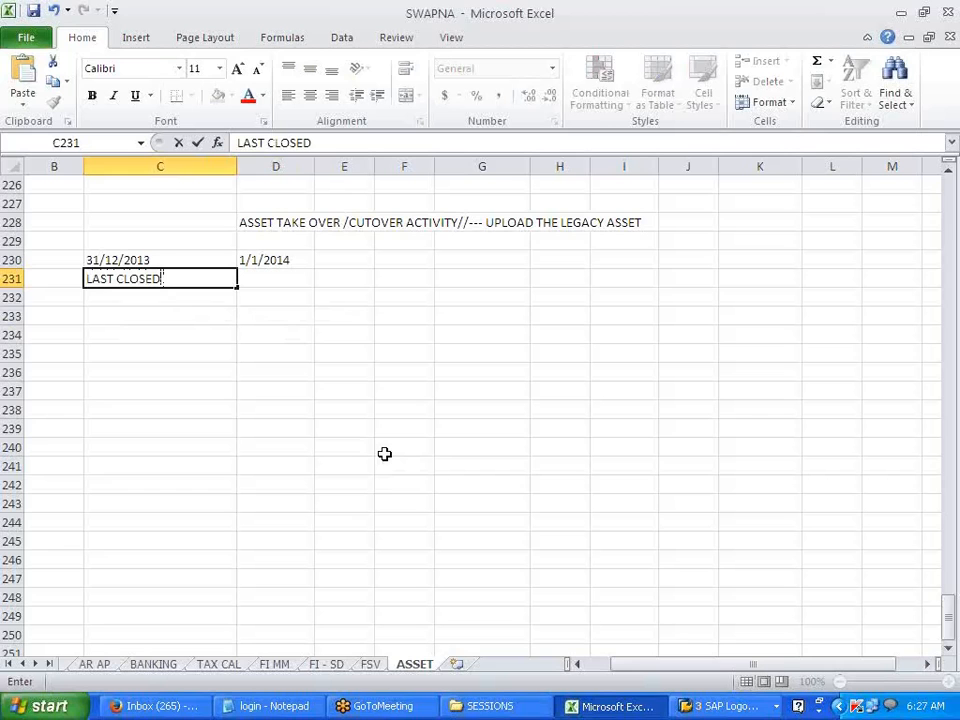
pyautogui.write(' FU')
pyautogui.press('BackSpace')
pyautogui.write('Y')
pyautogui.click(384, 454)
# Step: Label the 1/1/2014 date as "GO LIVE SAP" in cell D231
pyautogui.click(258, 283)
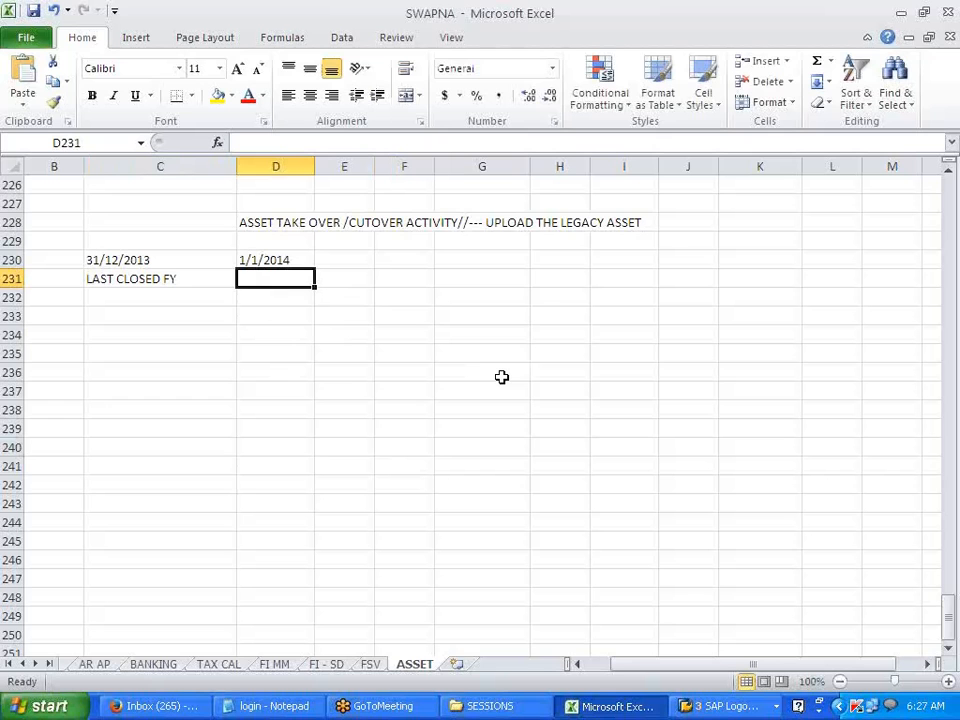
pyautogui.write('GO LIVE')
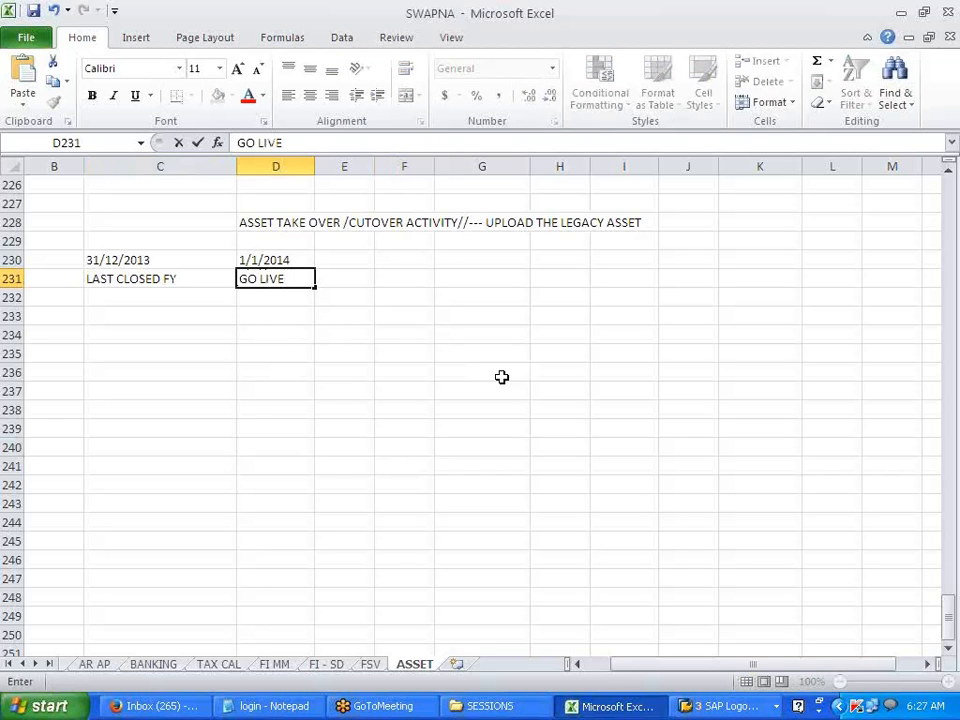
pyautogui.write(' S')
pyautogui.press('Return')
# Step: Enter the second scenario's go-live date 01/05/2014 as text in cell D235
pyautogui.press('Return')
pyautogui.press('Return')
pyautogui.press('Left')
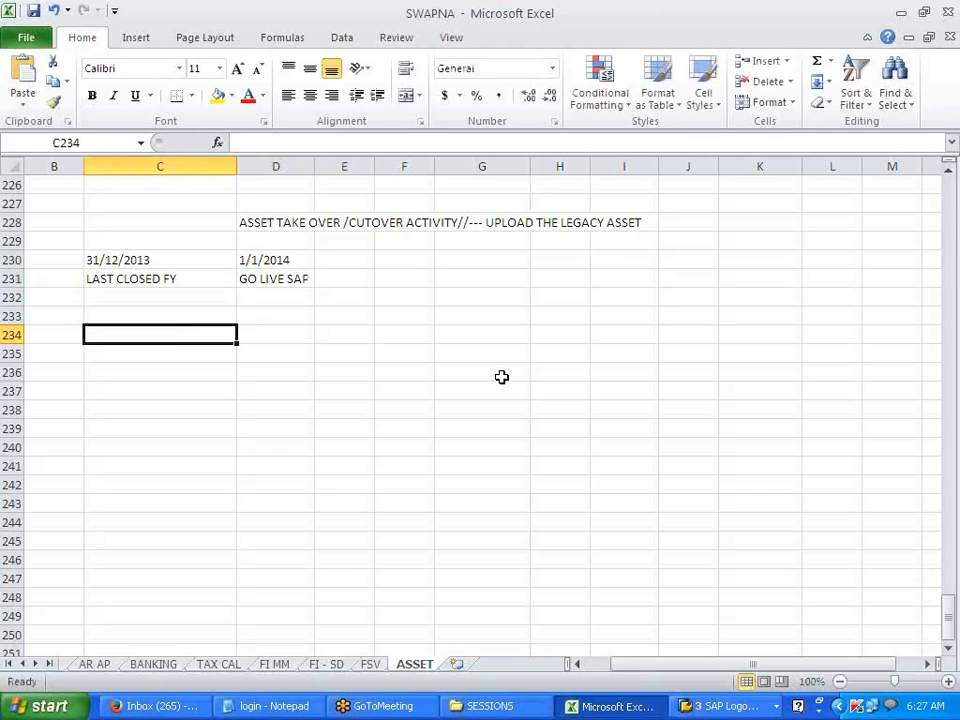
pyautogui.press('Down')
pyautogui.press('Right')
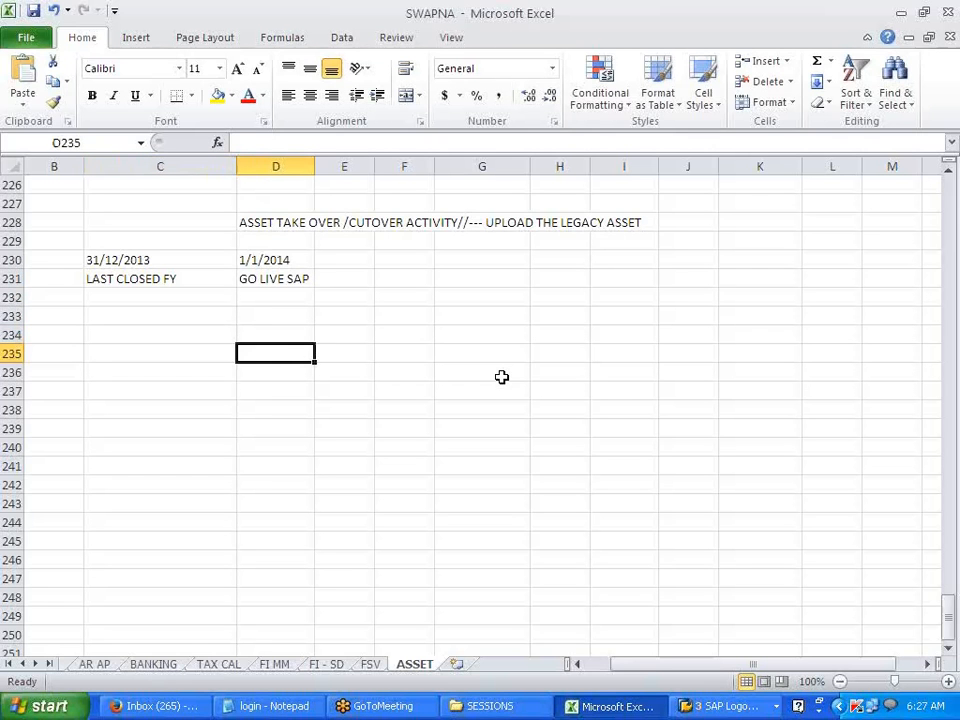
pyautogui.write('01')
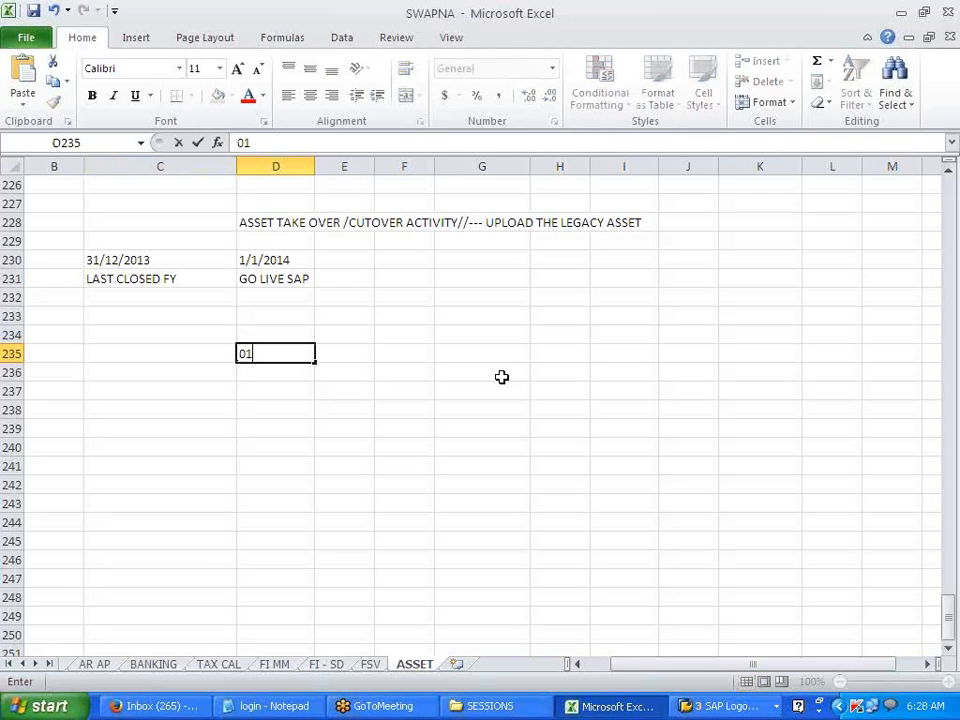
pyautogui.press('BackSpace')
pyautogui.press('BackSpace')
pyautogui.write("'01/05/2014")
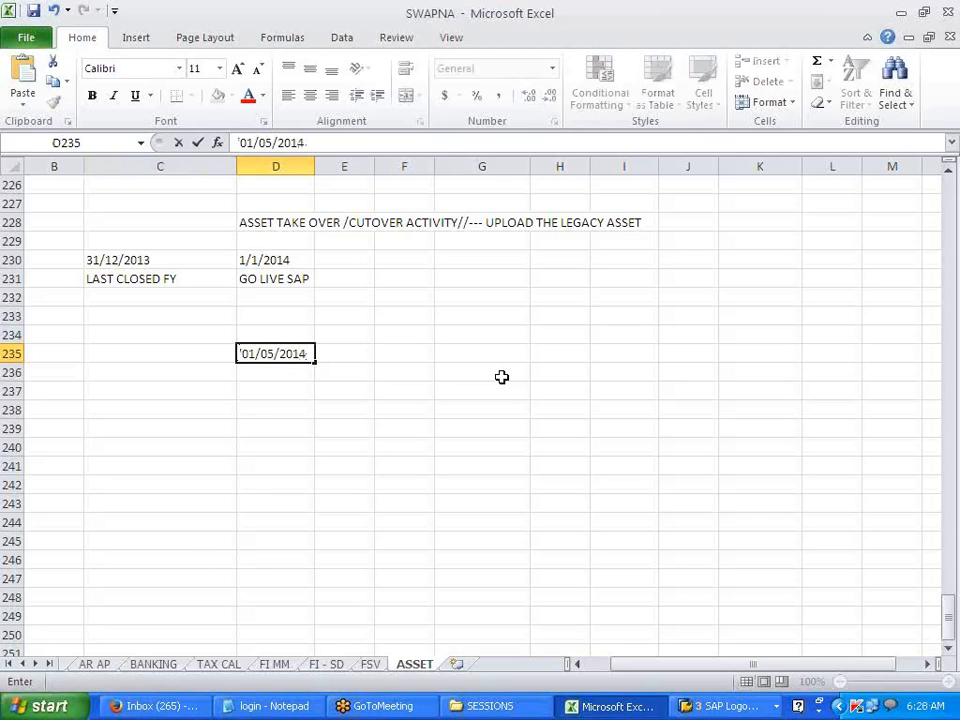
pyautogui.press('Tab')
pyautogui.press('Left')
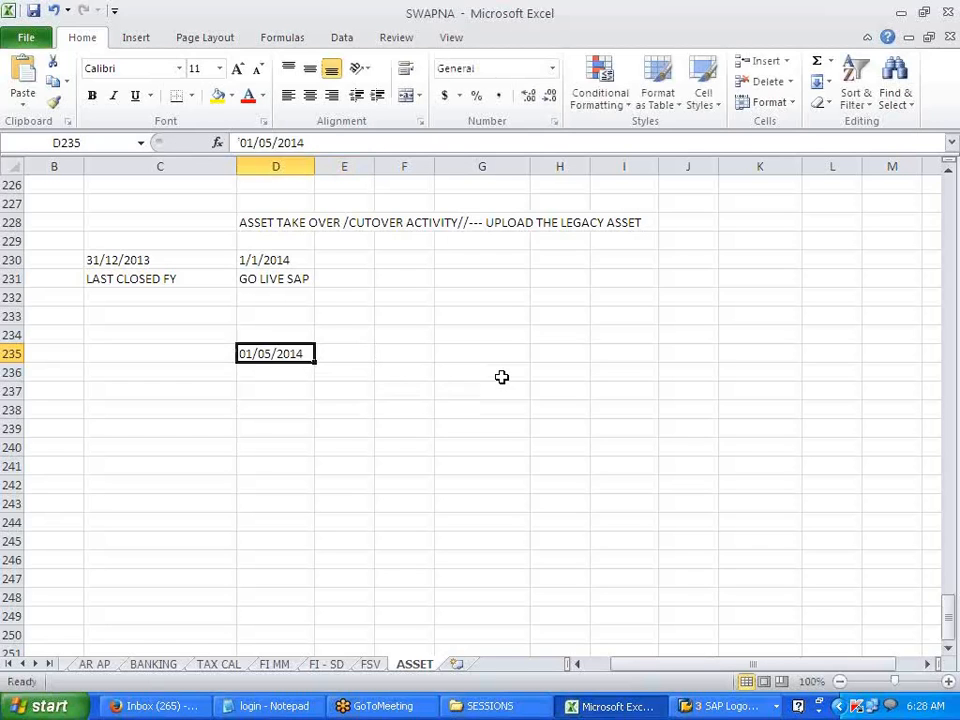
# Step: Enter the label "GO LIVE IN MID OF THE YEAR" in cell D236, below the 01/05/2014 date
pyautogui.press('Left')
pyautogui.press('Down')
pyautogui.press('Right')
pyautogui.write('GO L')
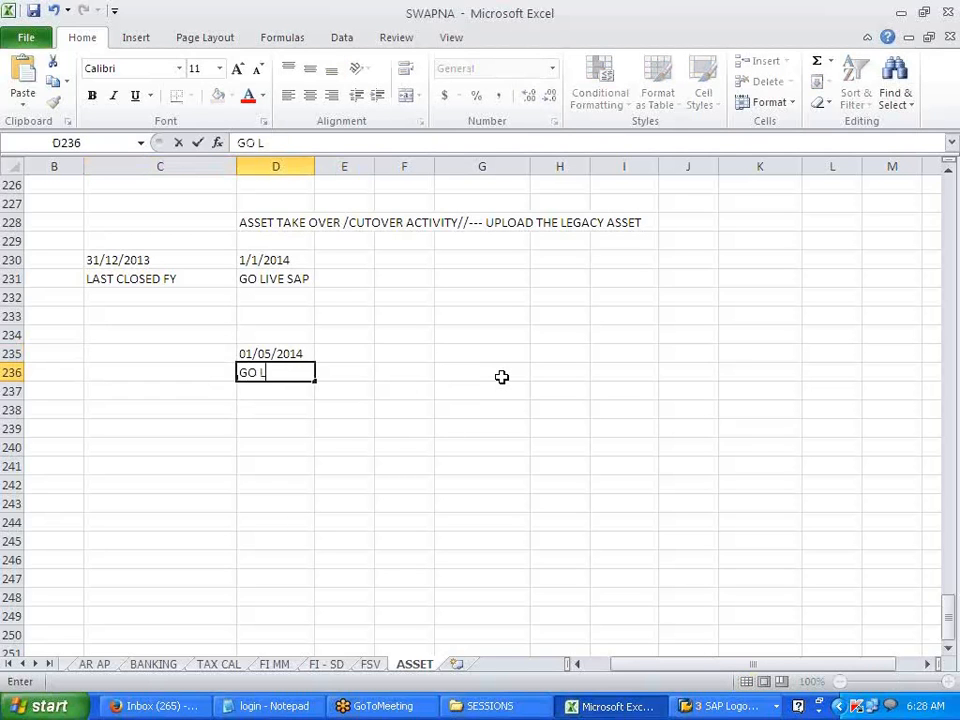
pyautogui.write('IVE IN M')
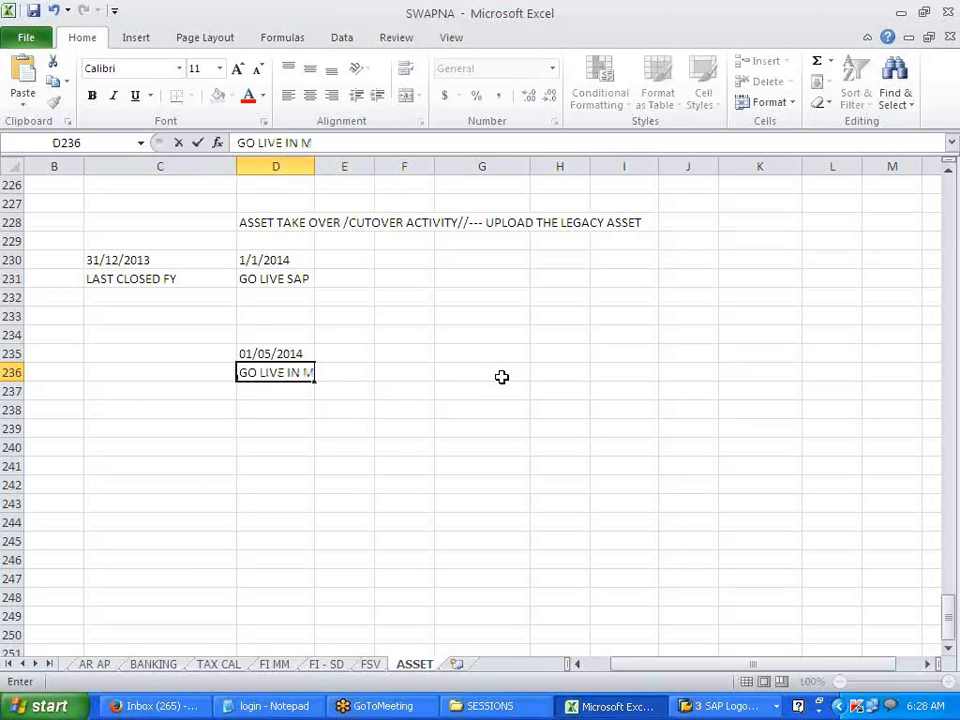
pyautogui.write('ID OF THE EYAR')
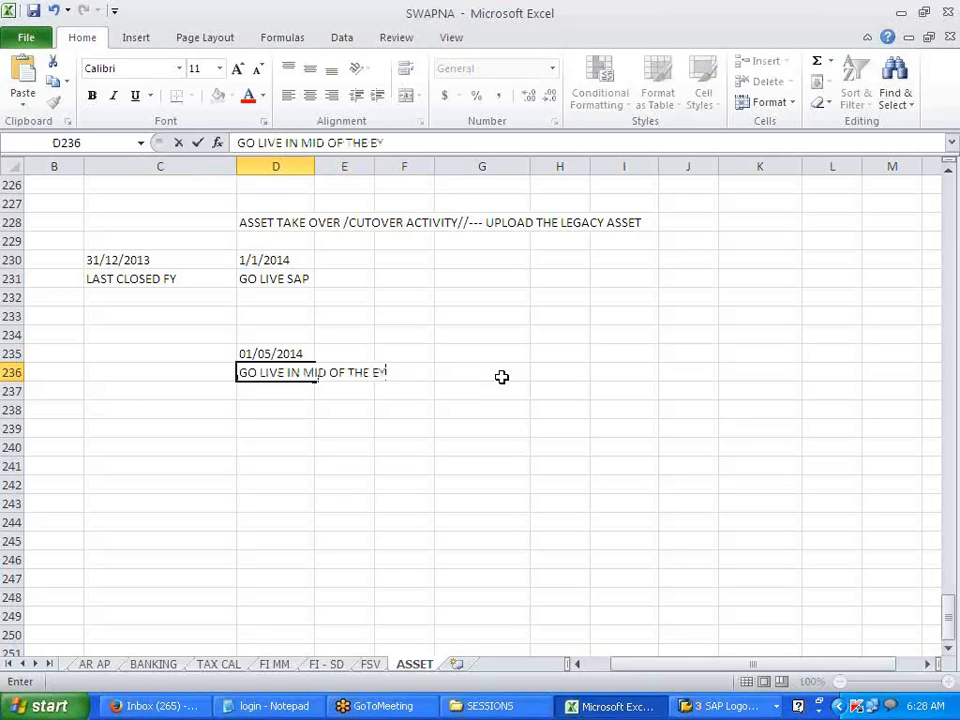
pyautogui.press('BackSpace')
pyautogui.press('BackSpace')
pyautogui.press('BackSpace')
pyautogui.press('BackSpace')
pyautogui.write('YEAR')
pyautogui.press('Up')
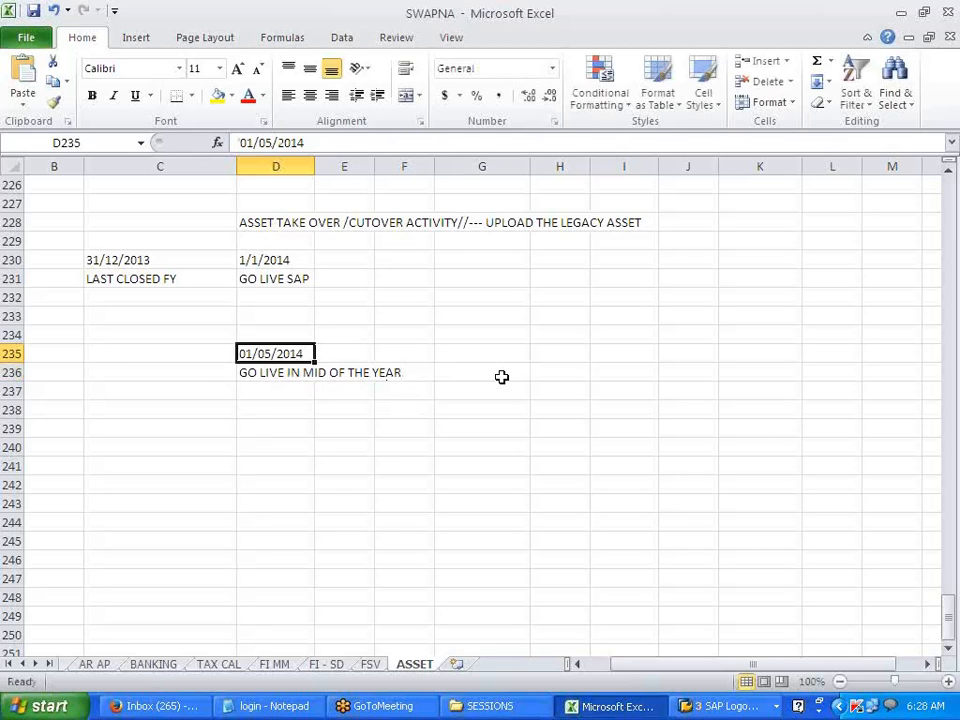
pyautogui.press('Left')
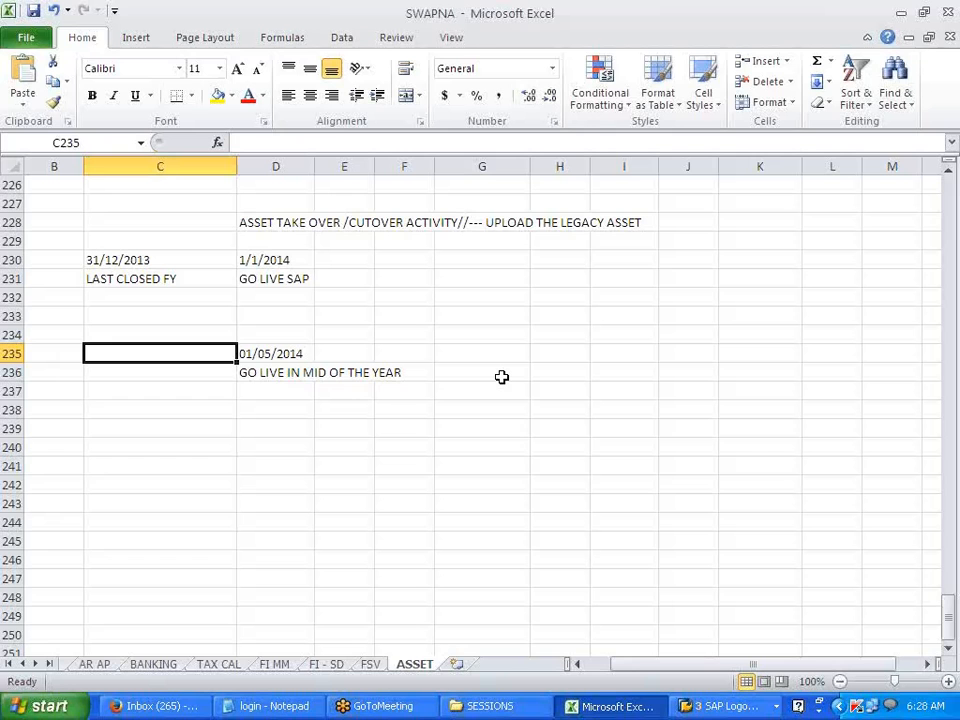
# Step: Append "SAP" to the mid-year go-live label in cell D236
pyautogui.doubleClick(272, 372)
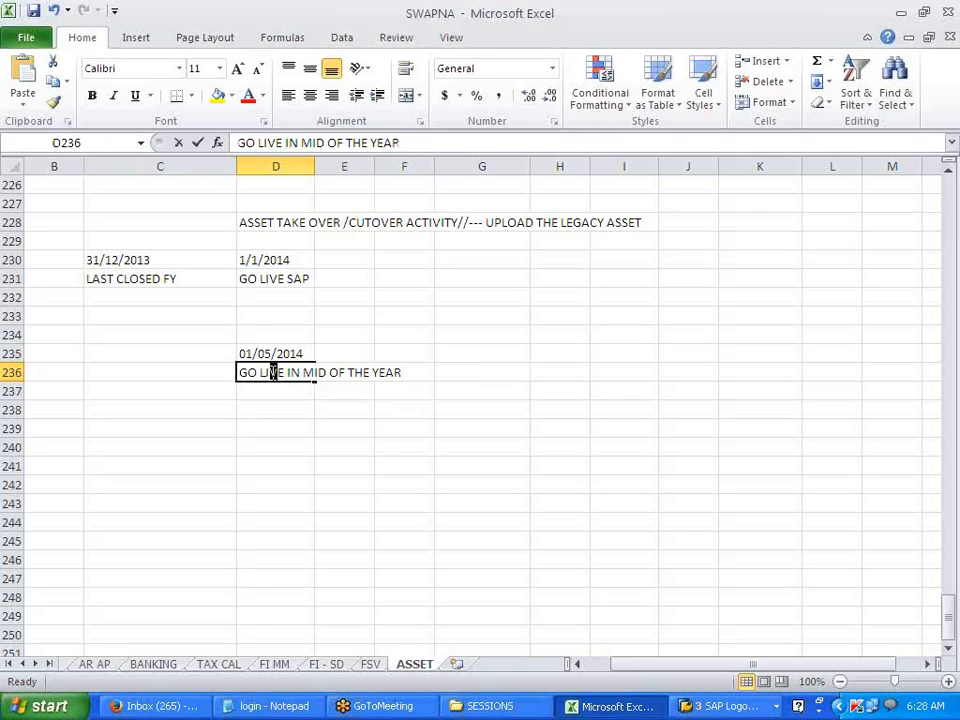
pyautogui.click(401, 371)
pyautogui.write('SAP')
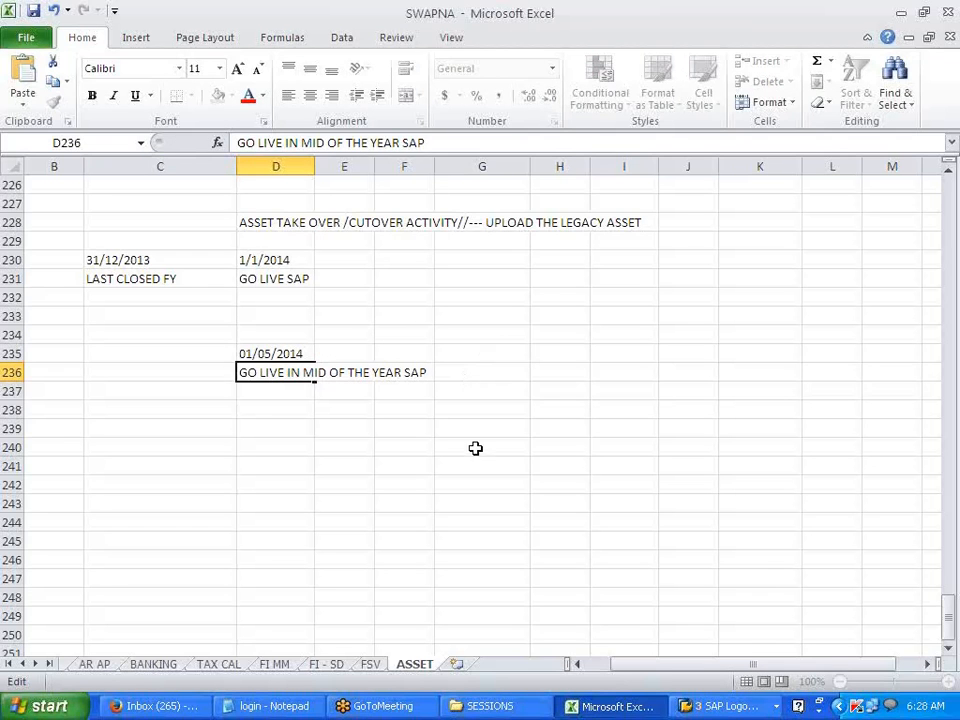
pyautogui.click(478, 447)
# Step: Enter 30/04/2014 as text in cell C235 and label it "LAST CLOSED FY" in cell C236
pyautogui.click(164, 357)
pyautogui.write("'30/04/201")
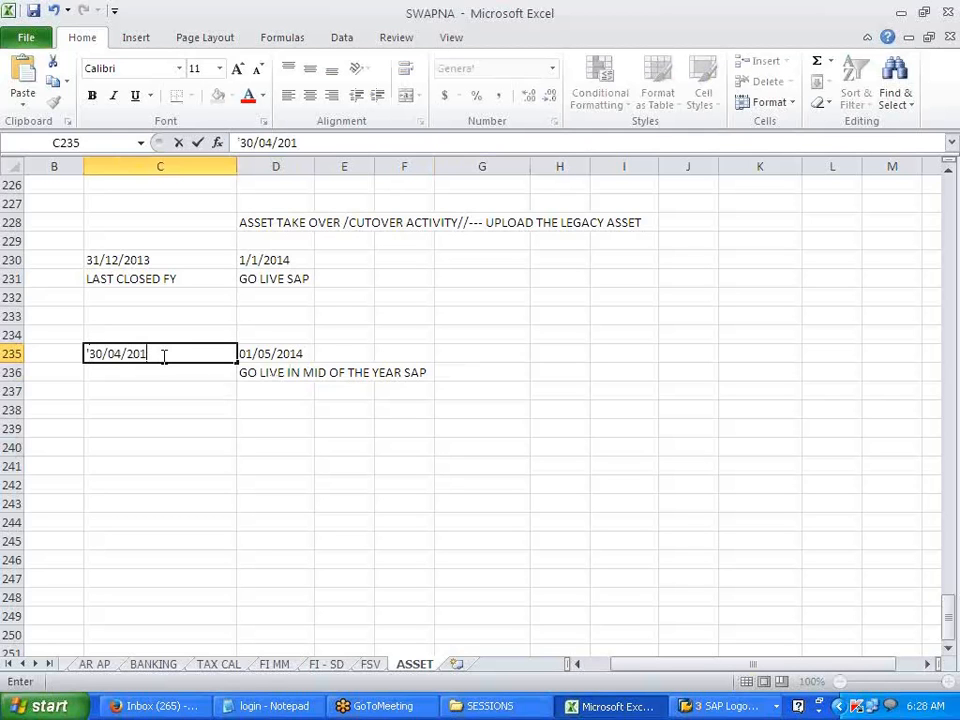
pyautogui.write('4')
pyautogui.click(264, 391)
pyautogui.click(124, 376)
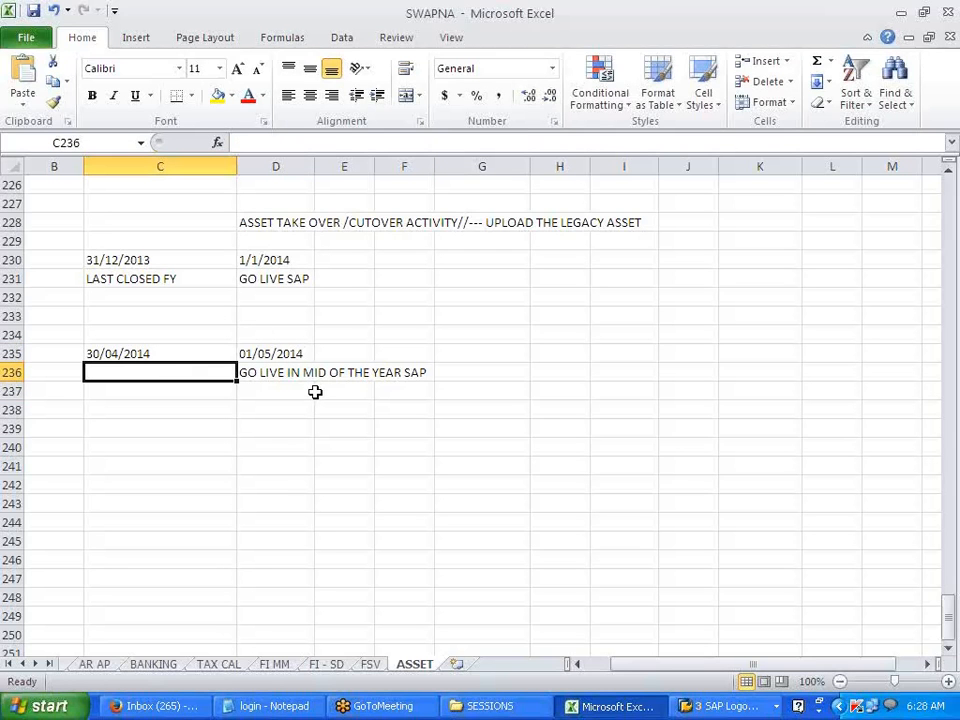
pyautogui.write('LAST CLO')
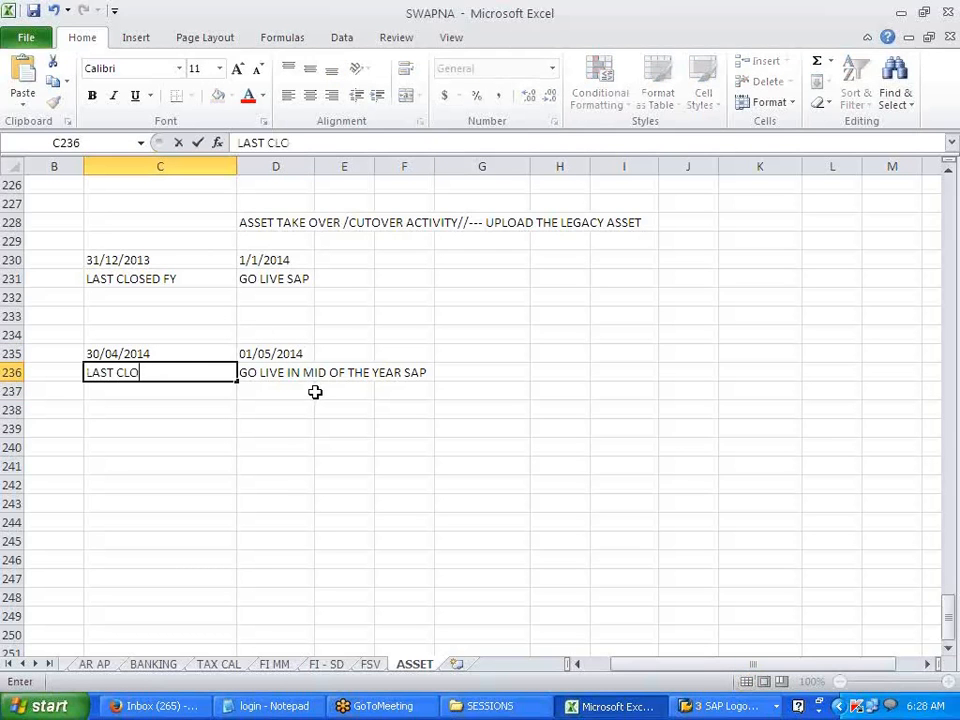
pyautogui.write('SED FY')
pyautogui.click(362, 446)
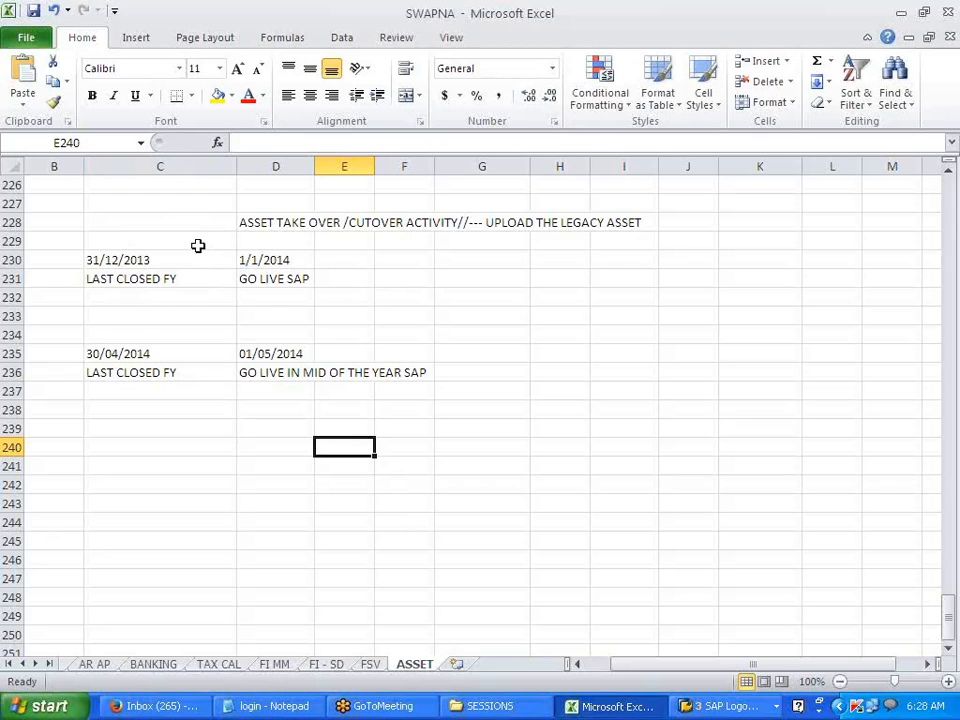
pyautogui.moveTo(95, 260); pyautogui.dragTo(306, 281)
pyautogui.moveTo(150, 358); pyautogui.dragTo(406, 386)
pyautogui.click(380, 445)
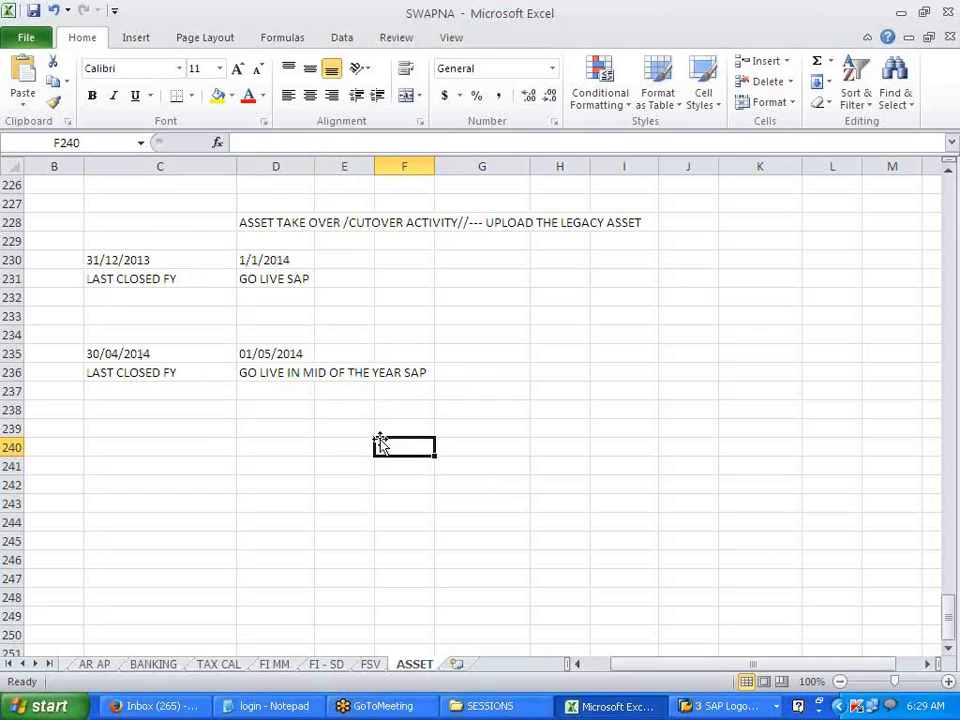
# Step: Enter a journal line below the mid-year go-live label, with DR in cell D239 and ASSET (BUILDING) in E239
pyautogui.click(284, 428)
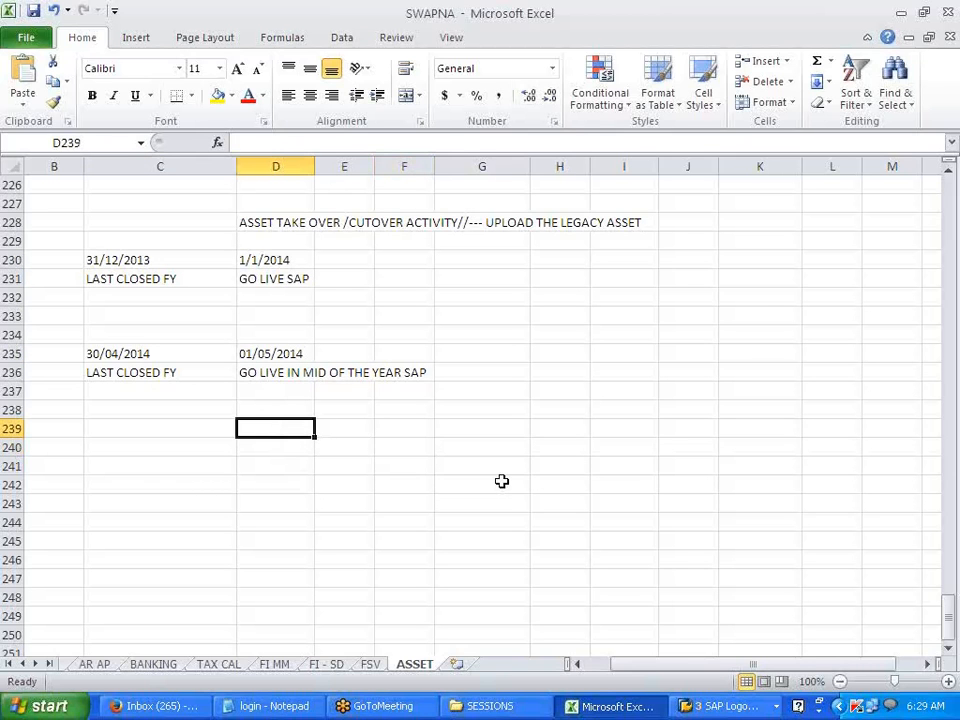
pyautogui.write('DR')
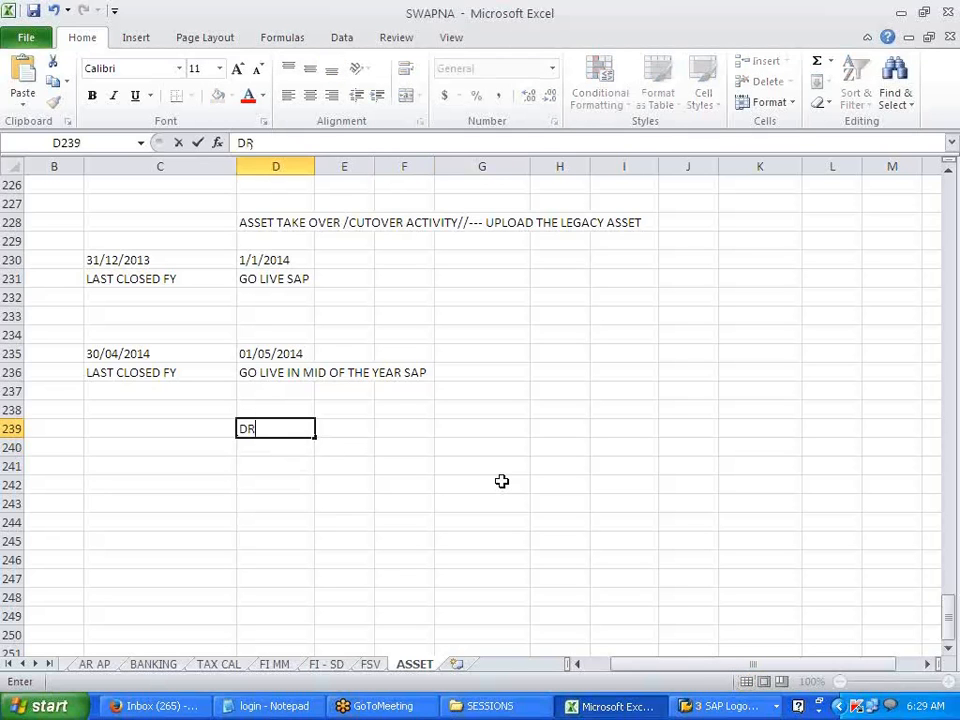
pyautogui.press('Tab')
pyautogui.write('ASSET')
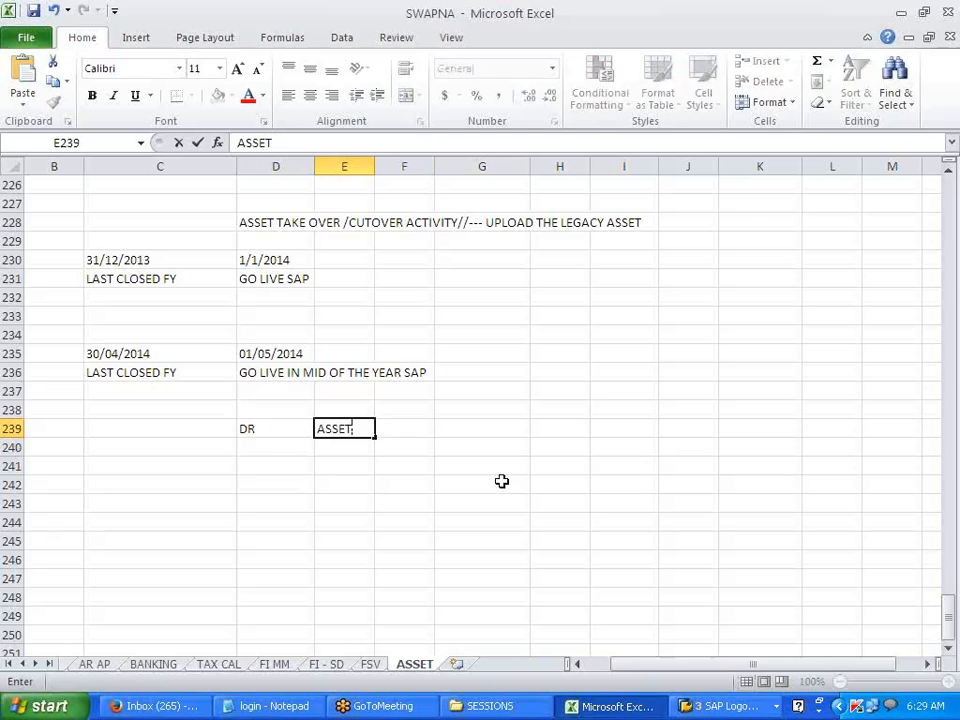
pyautogui.write(' 9')
pyautogui.press('BackSpace')
pyautogui.write('(BUILDING)')
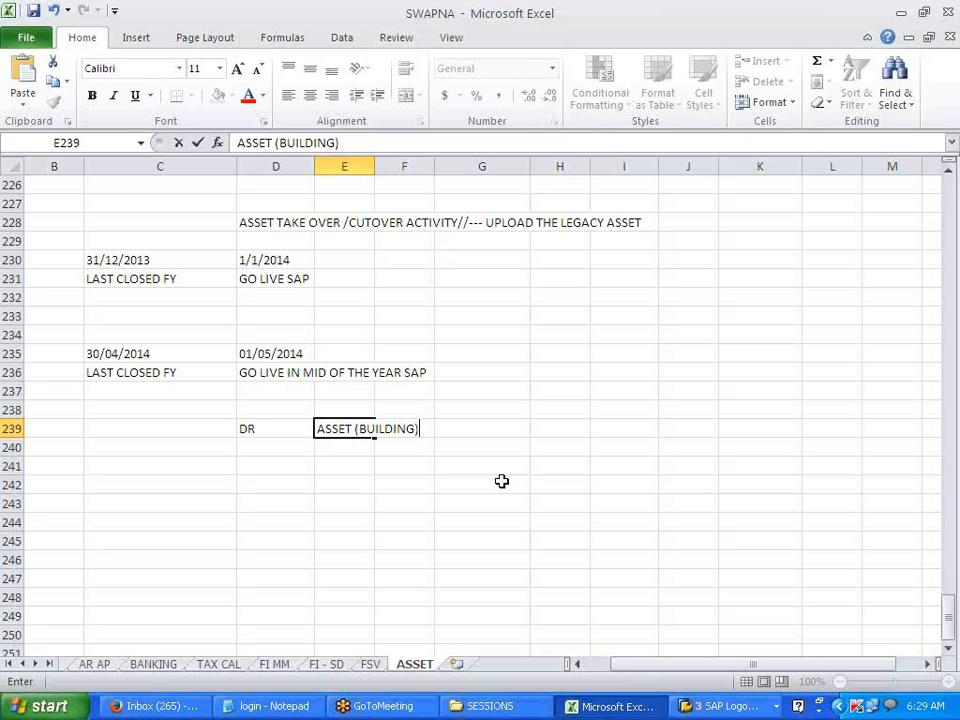
pyautogui.press('Return')
pyautogui.press('Left')
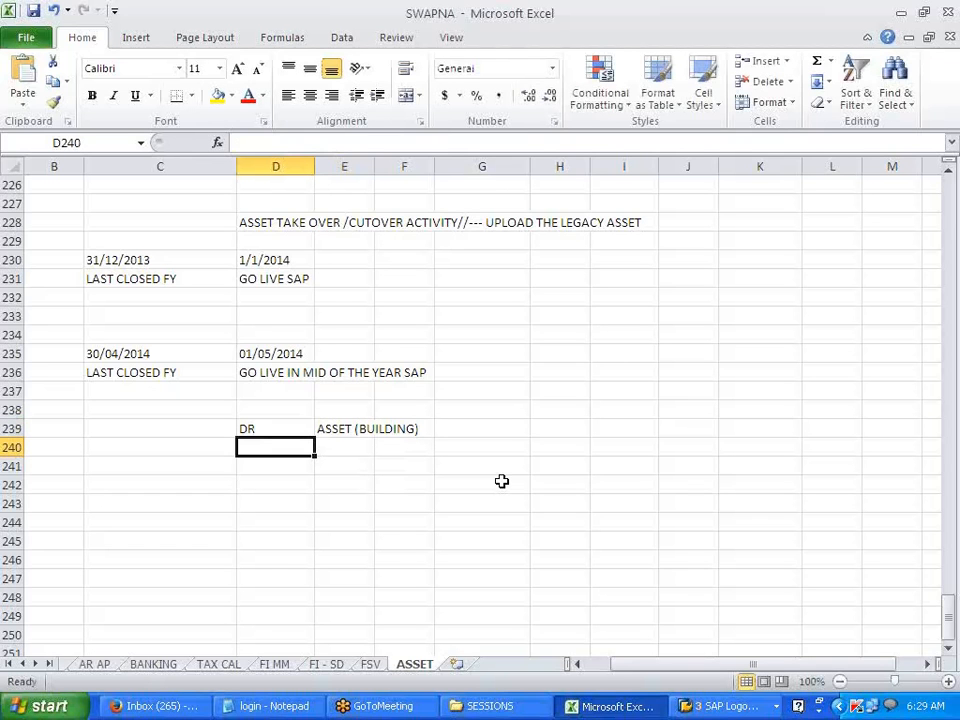
# Step: Move the DR ASSET (BUILDING) line from D239:F239 to row 233, starting in cell D233, under the year-start scenario
pyautogui.moveTo(253, 428); pyautogui.dragTo(395, 428)
pyautogui.hotkey('ctrl', 'c')
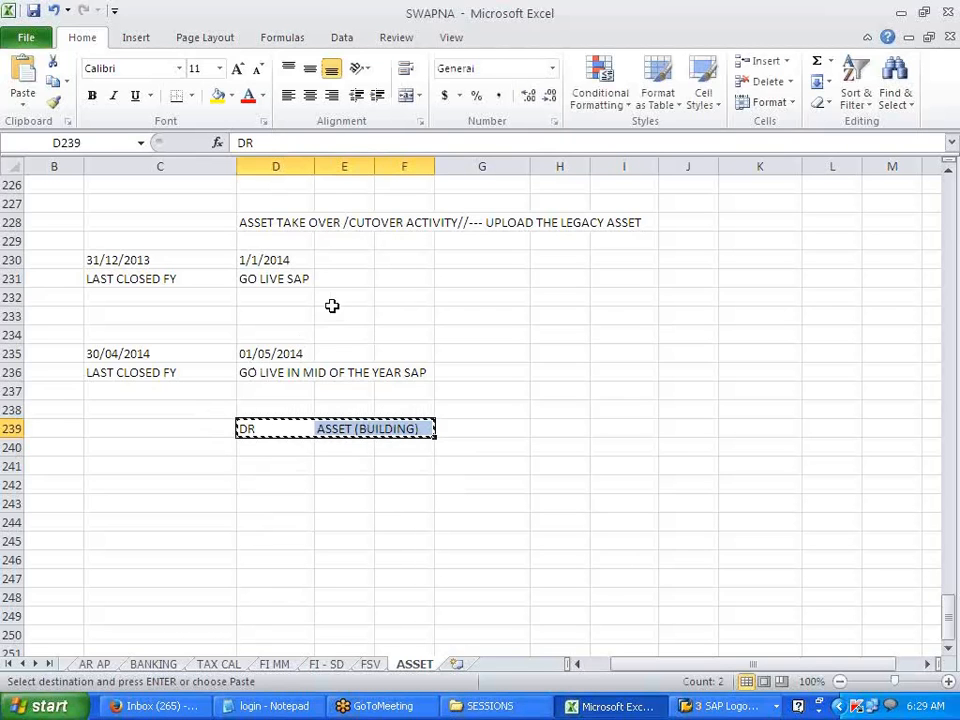
pyautogui.click(289, 315)
pyautogui.hotkey('ctrl', 'v')
pyautogui.click(260, 484)
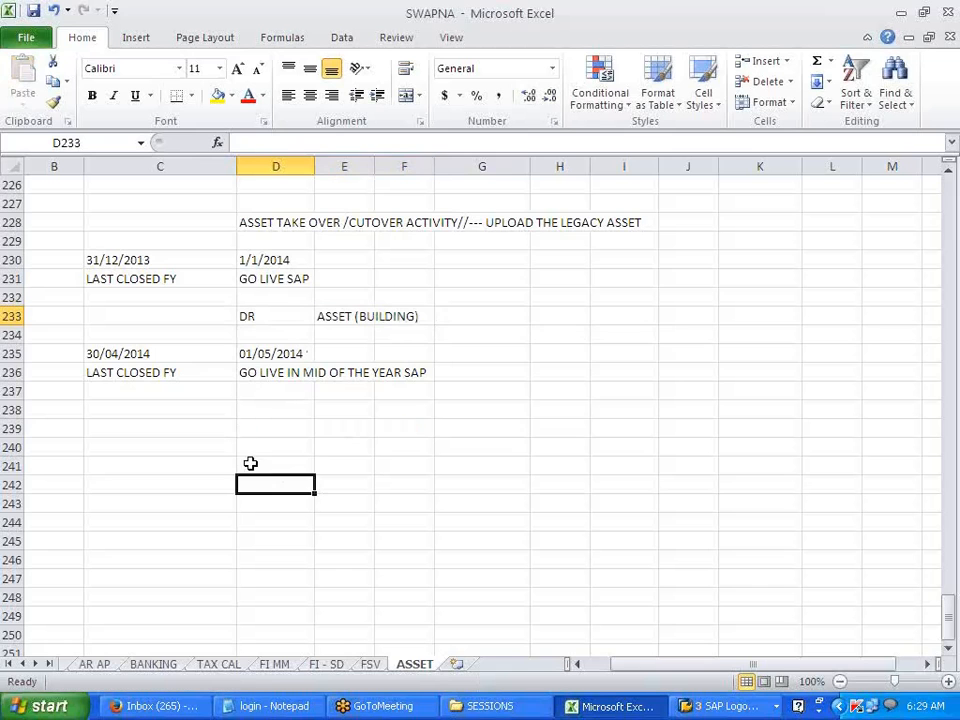
# Step: Insert five blank rows above row 235 to separate the year-start scenario from the 30/04/2014 mid-year scenario
pyautogui.click(8, 353)
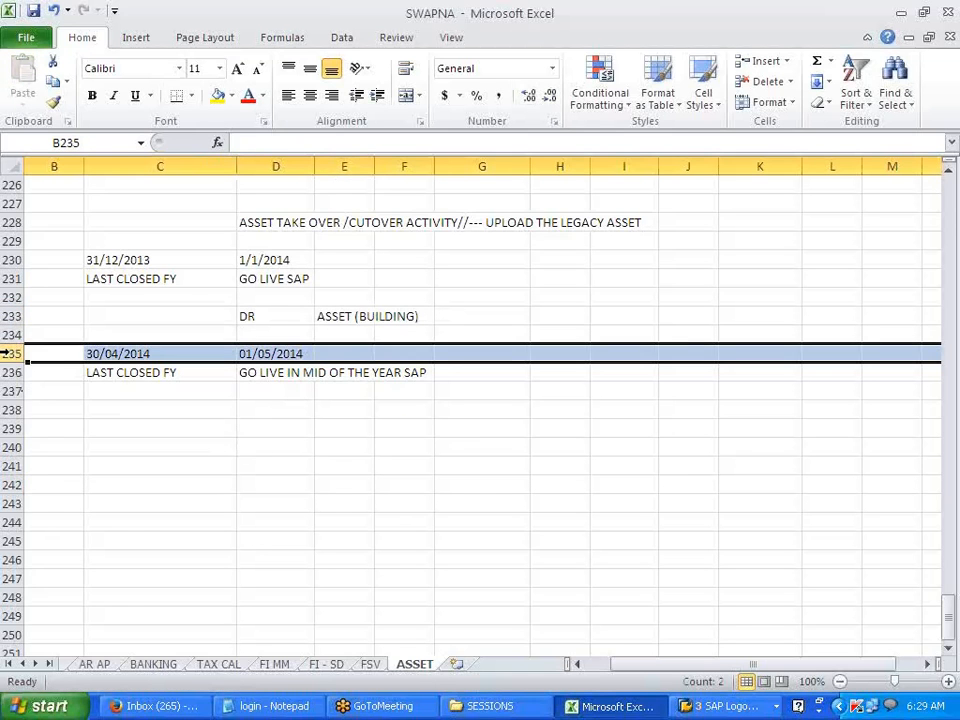
pyautogui.rightClick(10, 353)
pyautogui.click(78, 477)
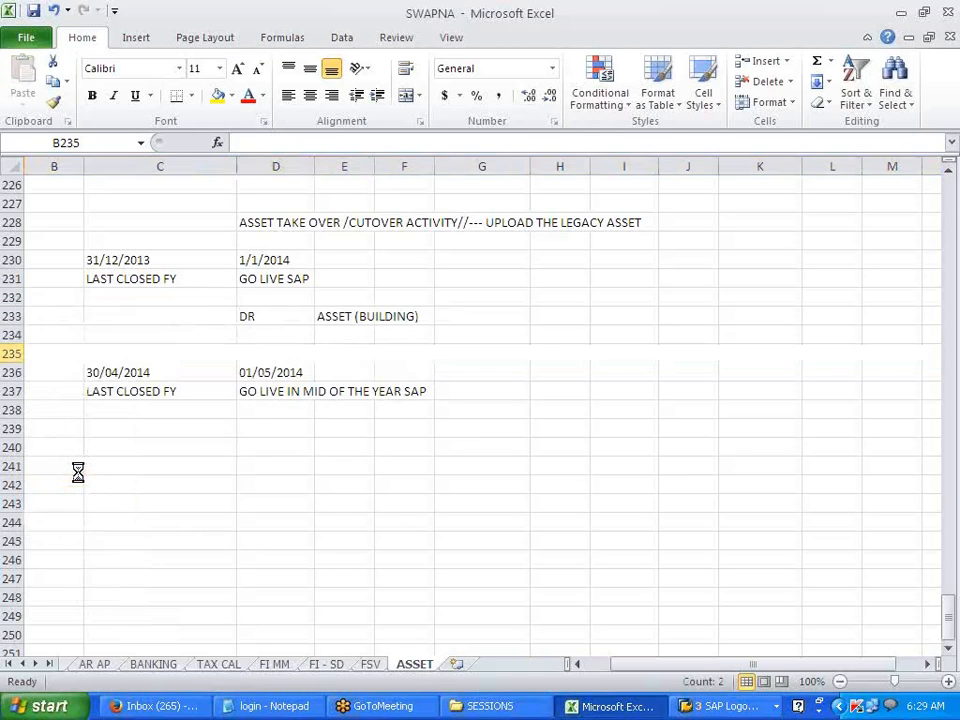
pyautogui.press('F4')
pyautogui.press('F4')
pyautogui.press('F4')
pyautogui.press('F4')
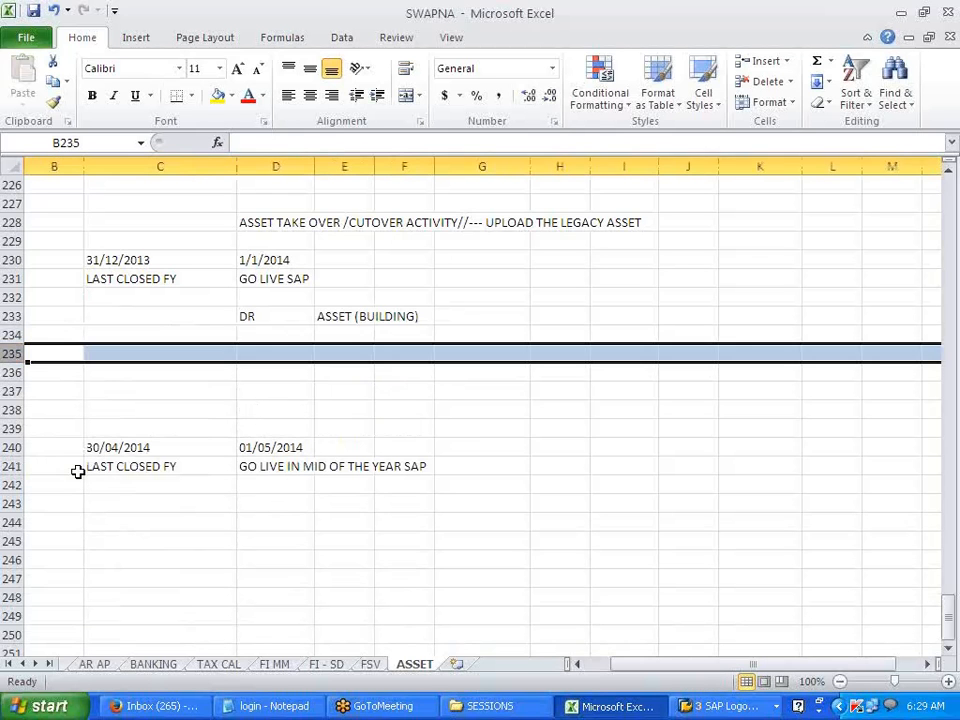
pyautogui.click(344, 409)
# Step: Enter the credit line "CR ACCUMULATED /PROV DEP" in cell D234, below the DR ASSET (BUILDING) line
pyautogui.moveTo(118, 258); pyautogui.dragTo(271, 270)
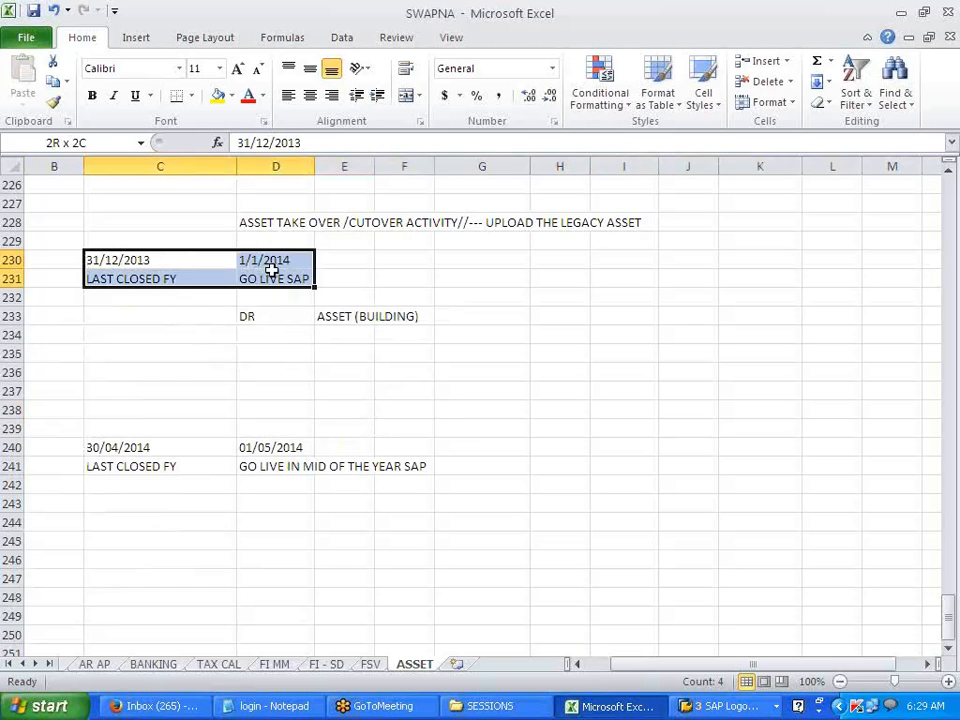
pyautogui.click(137, 315)
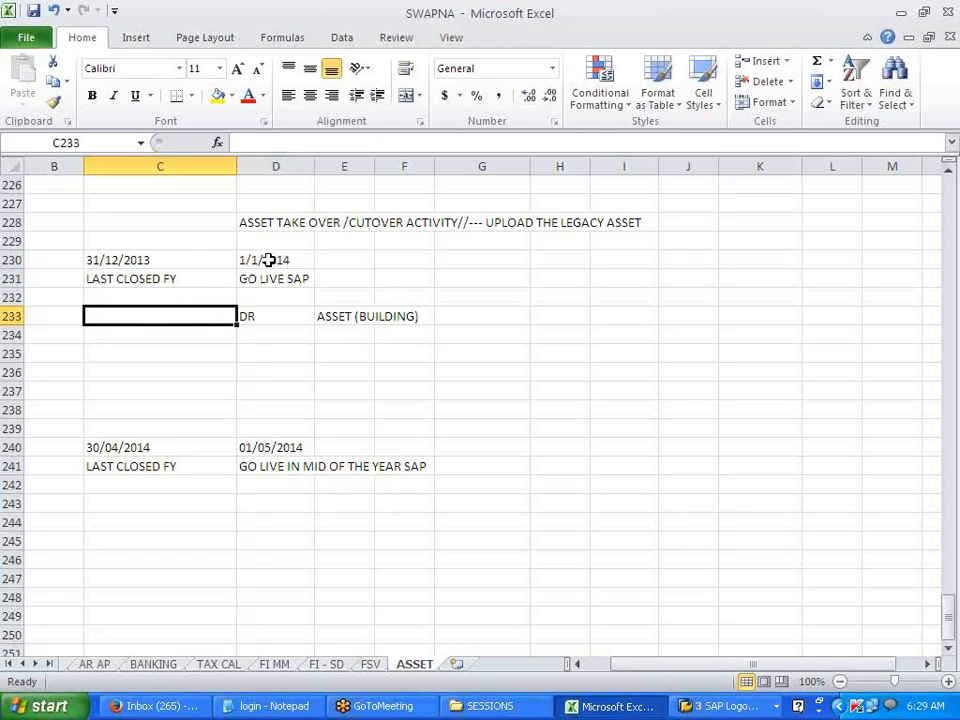
pyautogui.click(253, 334)
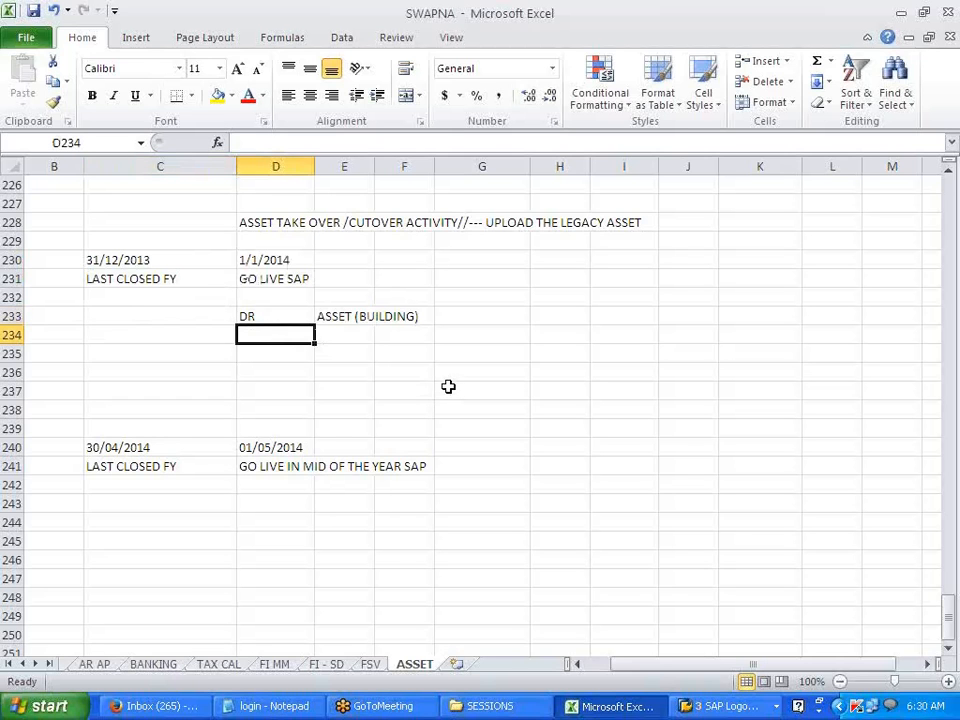
pyautogui.write('CR')
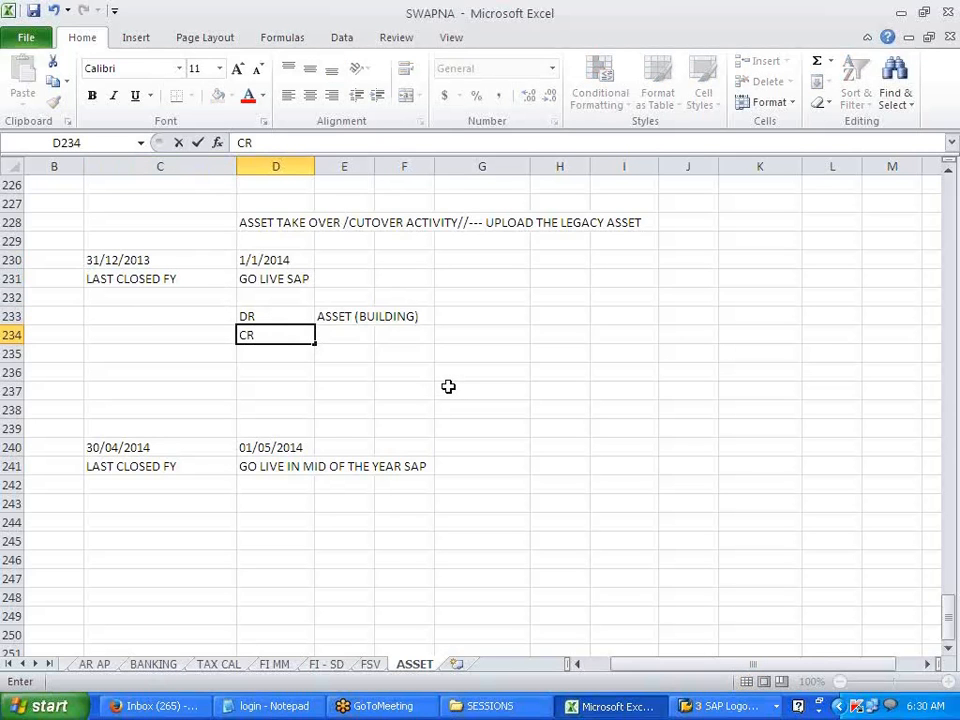
pyautogui.write(' ACCUMULATE')
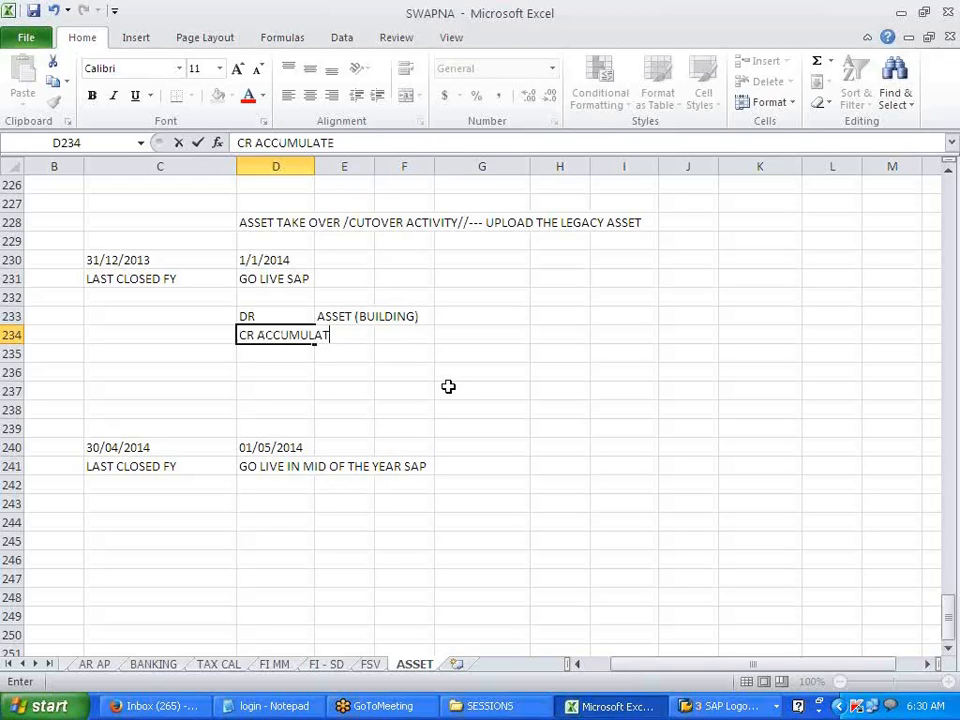
pyautogui.write('D /PROV DEP')
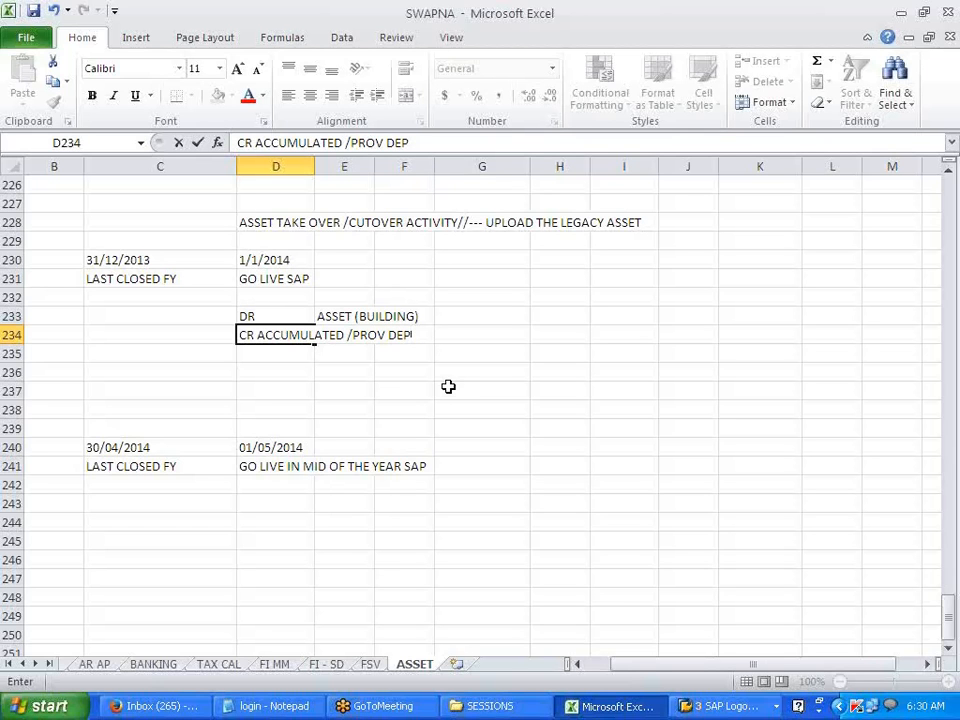
pyautogui.write('.')
pyautogui.click(451, 395)
pyautogui.click(460, 331)
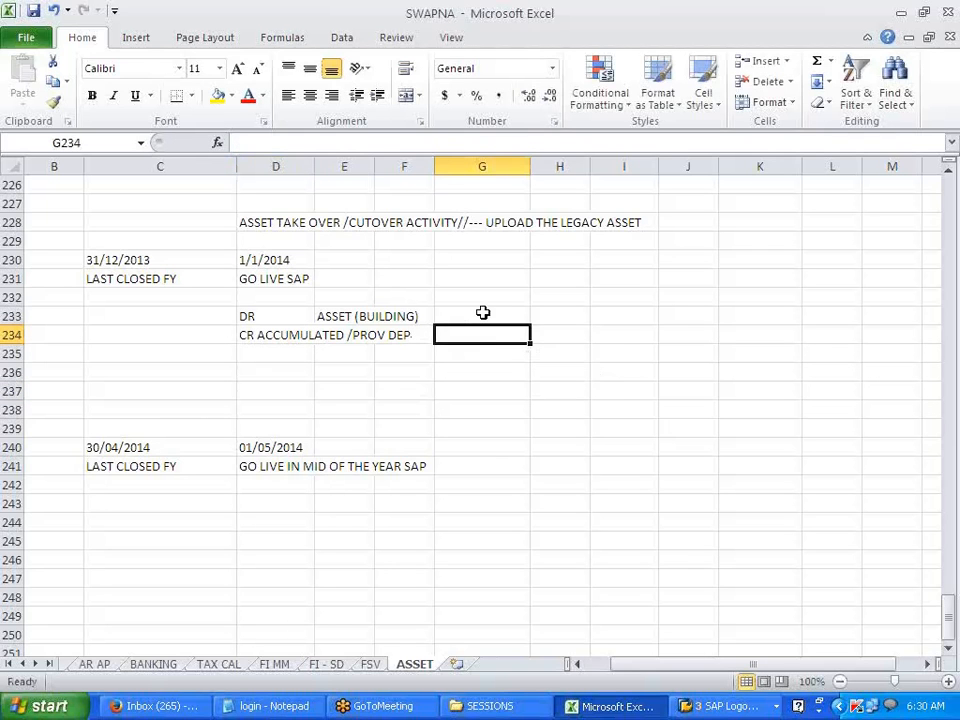
# Step: Enter the amounts 120000 for the building asset in cell G233 and 12000 for accumulated depreciation in G234
pyautogui.click(484, 315)
pyautogui.write('1200')
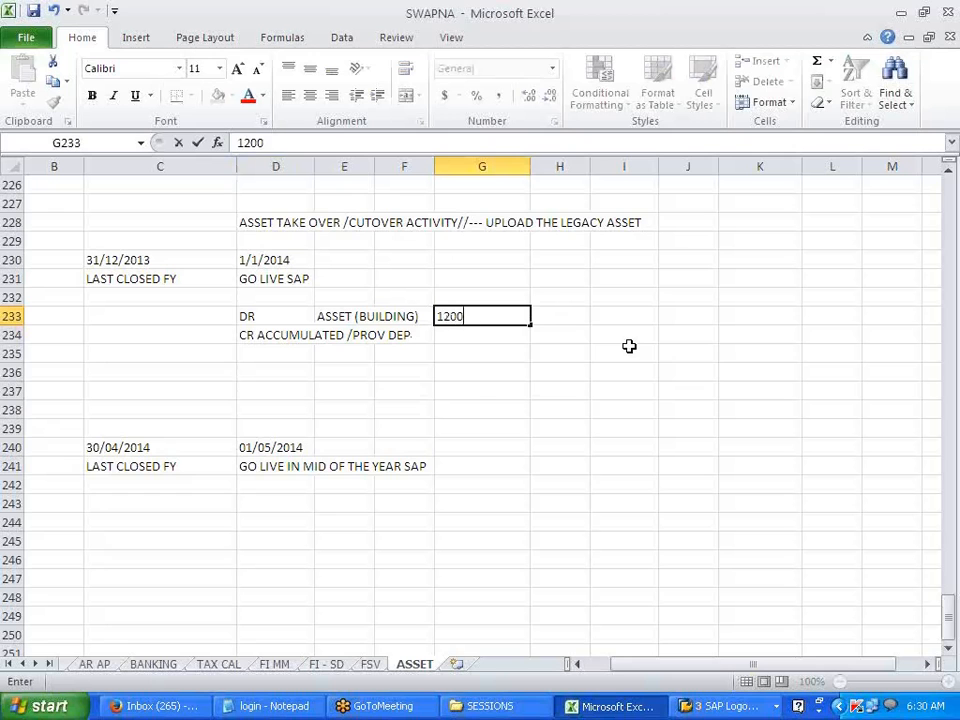
pyautogui.write('00')
pyautogui.press('Return')
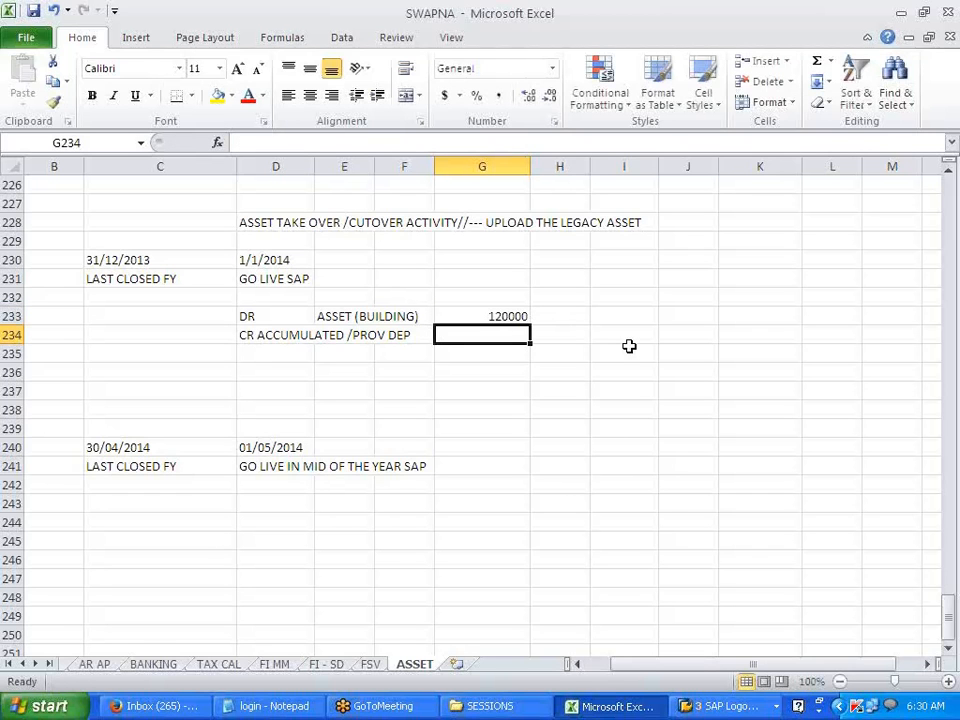
pyautogui.write('12000')
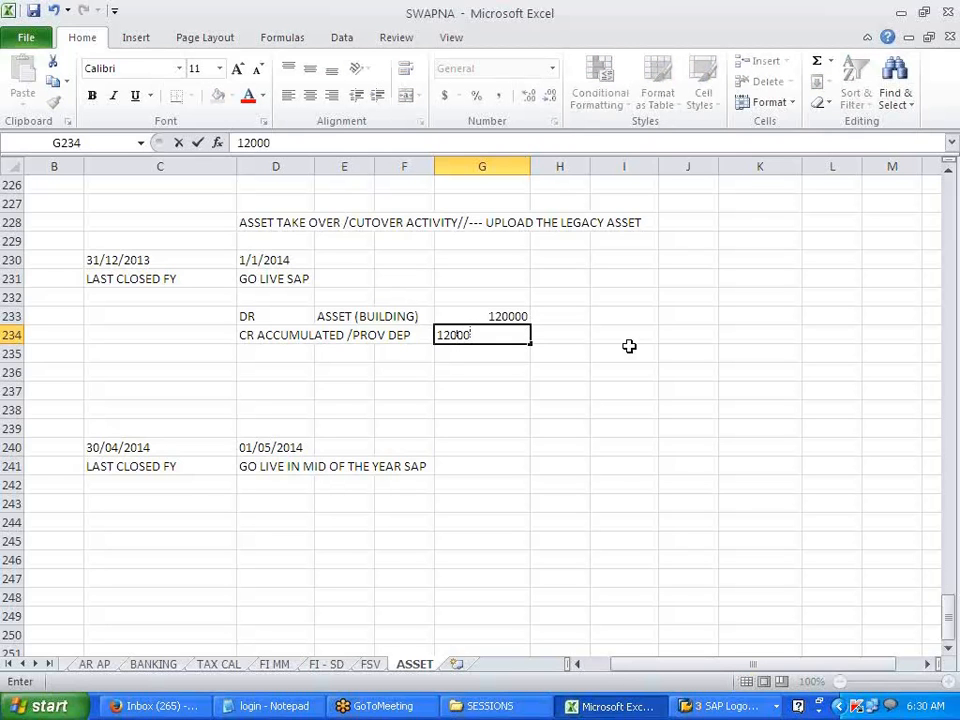
pyautogui.press('Return')
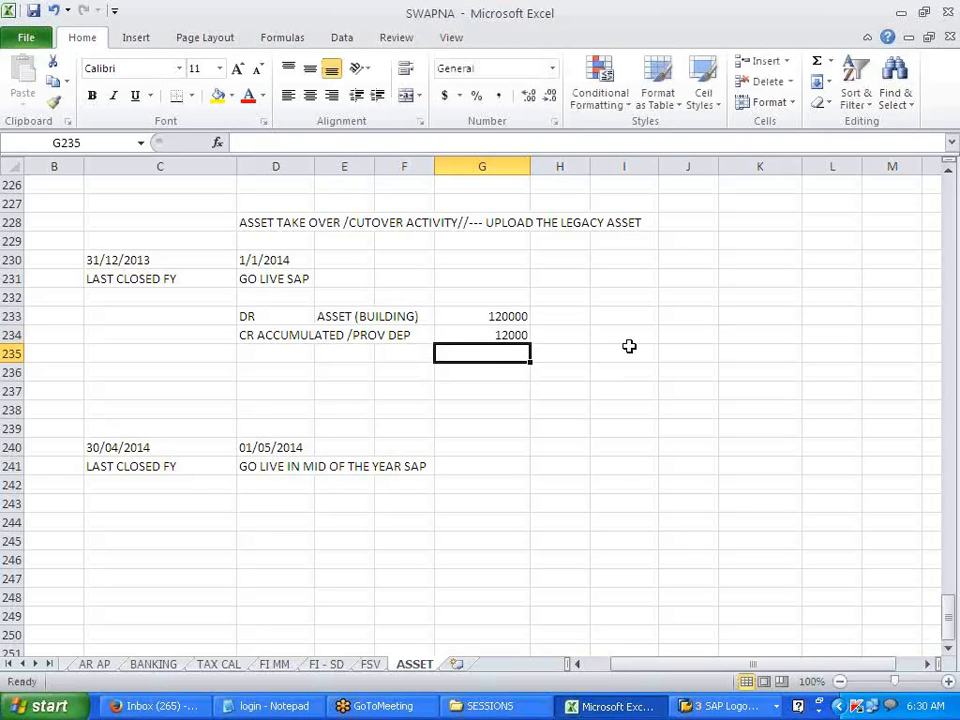
# Step: Enter the balancing credit amount 108000 in cell G235, below the accumulated depreciation amount
pyautogui.press('Left')
pyautogui.press('Left')
pyautogui.press('Left')
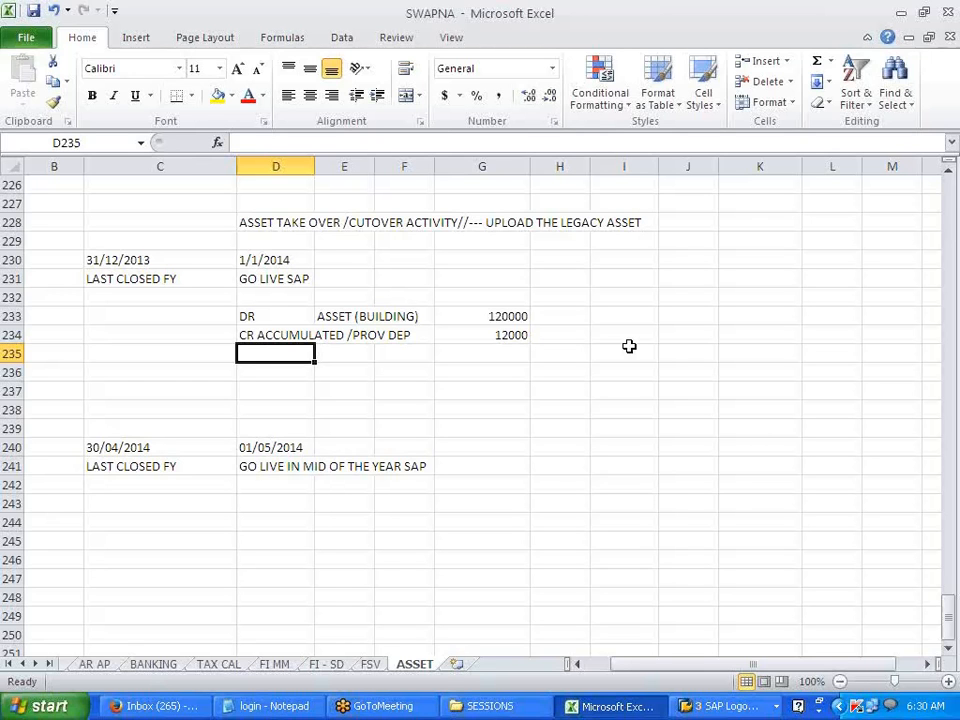
pyautogui.press('Right')
pyautogui.press('Right')
pyautogui.press('Right')
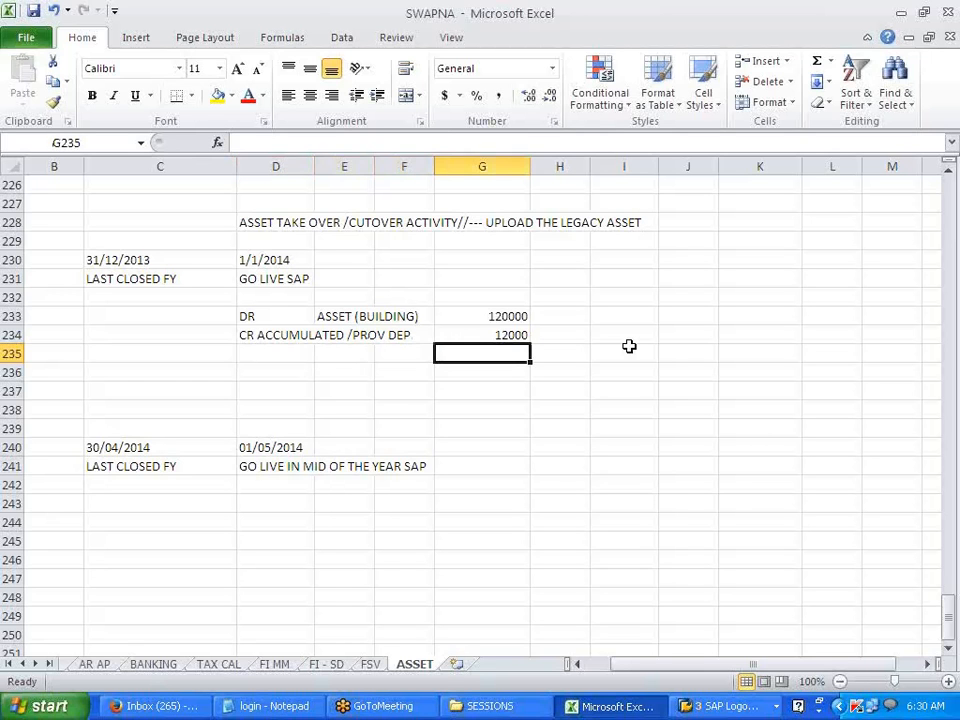
pyautogui.write('108000')
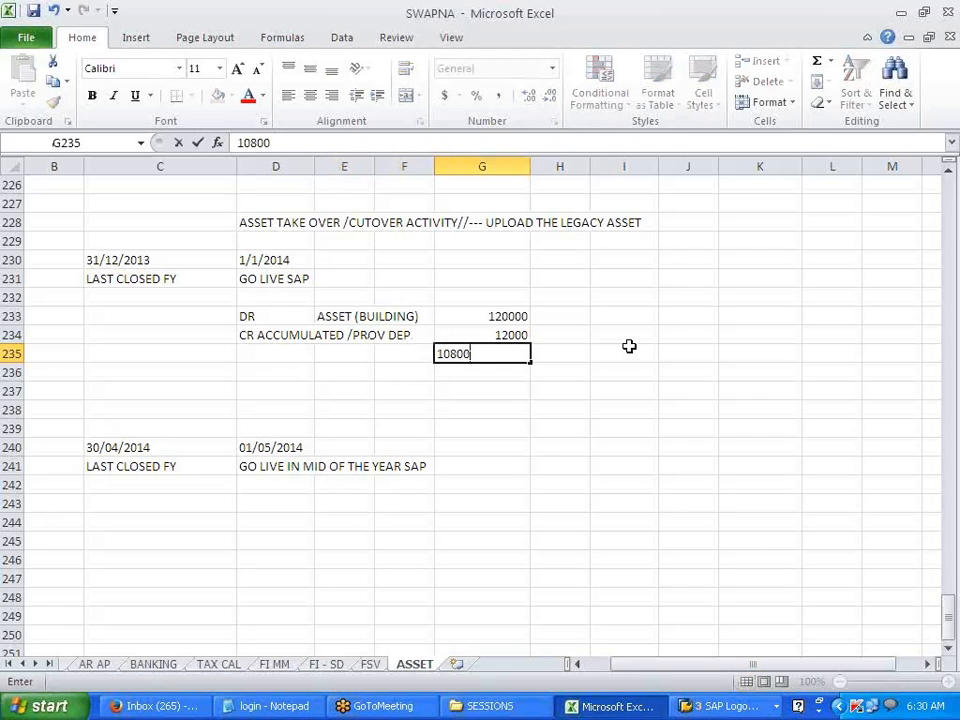
pyautogui.press('Return')
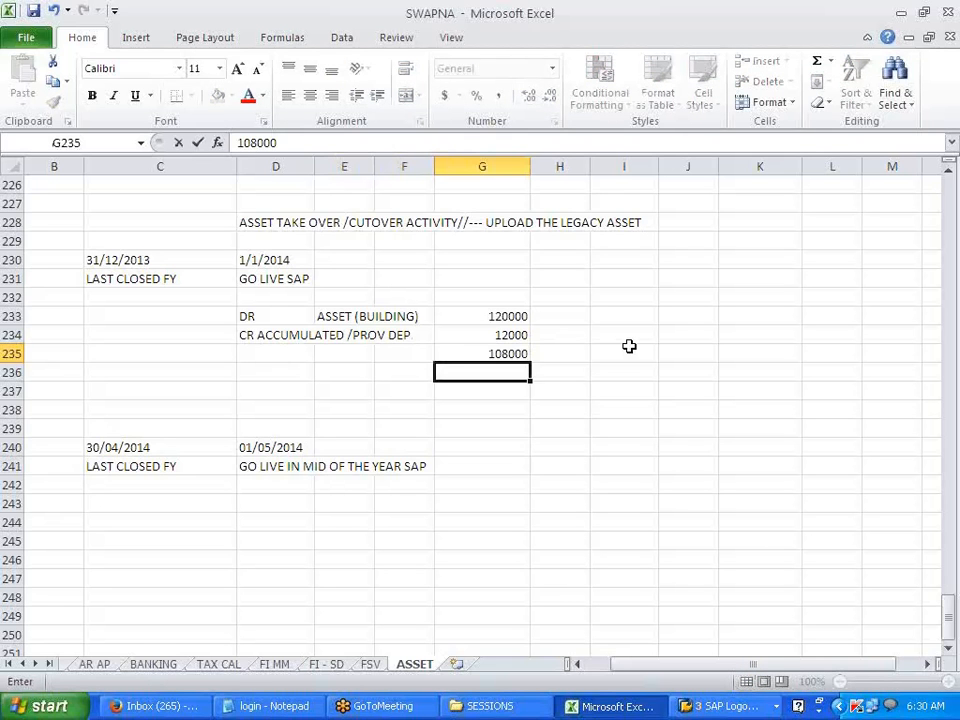
# Step: Label the 108000 amount's line "CR APC OFFSETTING A/C" in cell D235
pyautogui.press('Up')
pyautogui.press('Left')
pyautogui.press('Left')
pyautogui.press('Left')
pyautogui.press('Left')
pyautogui.press('Right')
pyautogui.write('CR')
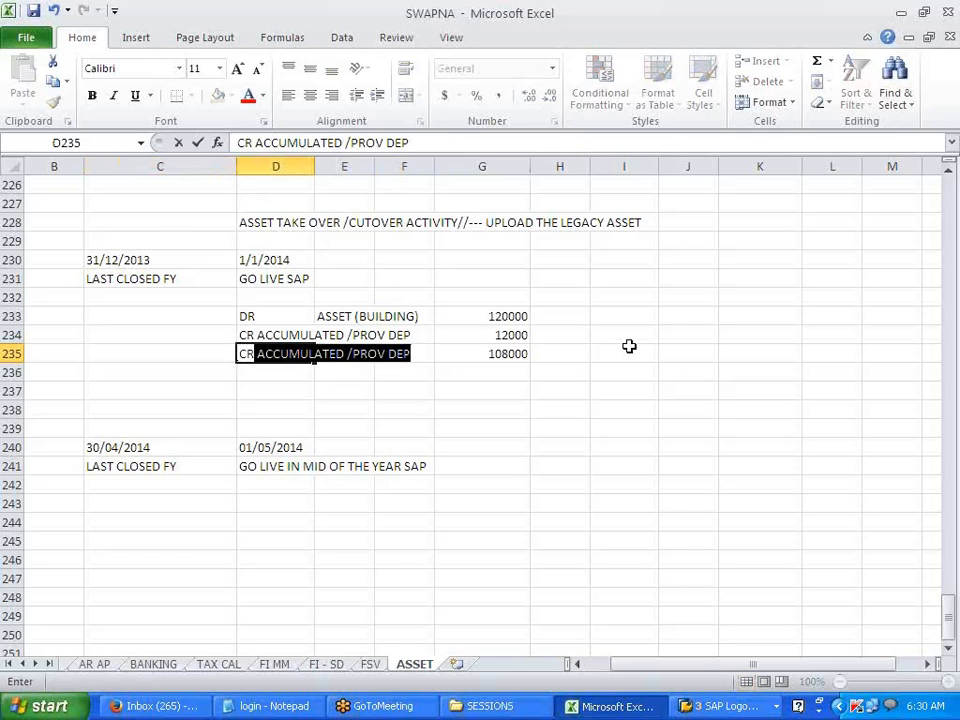
pyautogui.press('BackSpace')
pyautogui.write('APC')
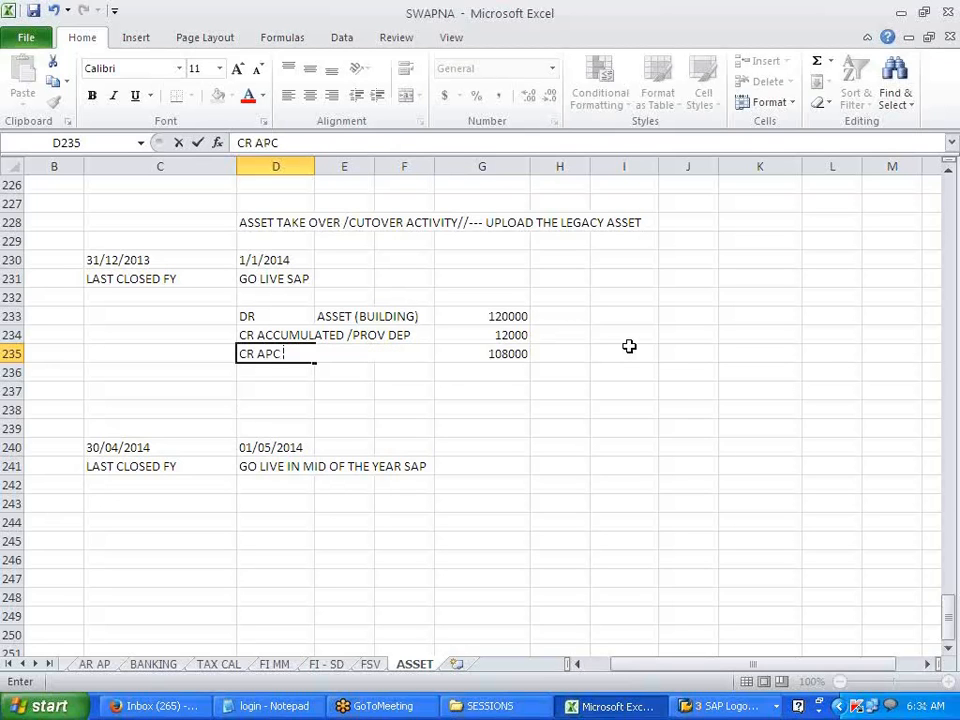
pyautogui.write(' OFFS')
pyautogui.write('EETING')
pyautogui.press('BackSpace')
pyautogui.press('BackSpace')
pyautogui.press('BackSpace')
pyautogui.press('BackSpace')
pyautogui.press('BackSpace')
pyautogui.write('TTI')
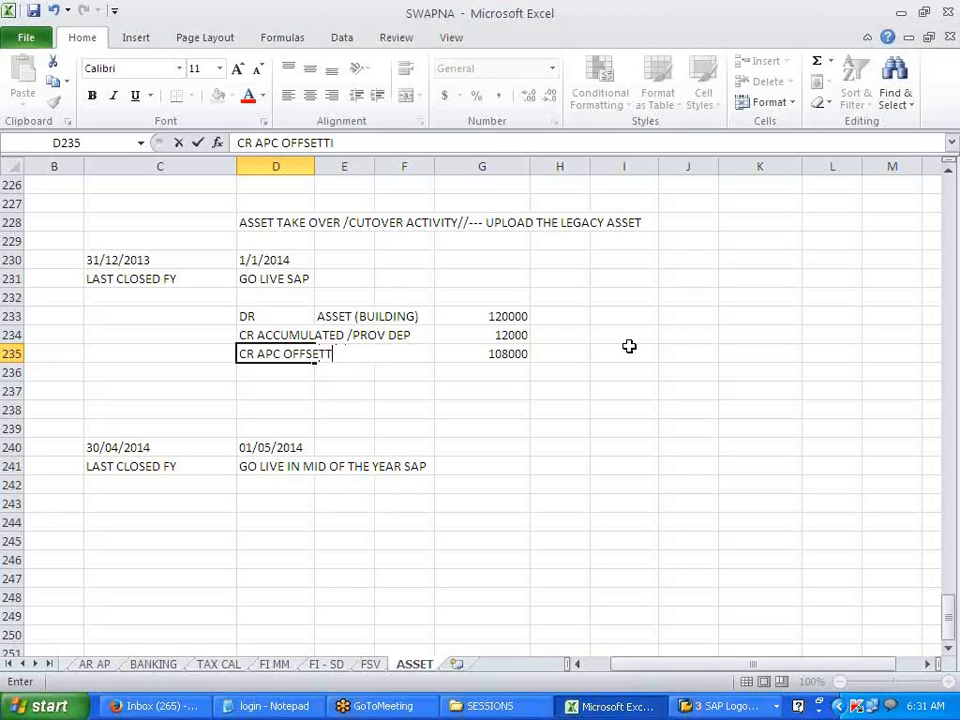
pyautogui.write('NG A/C')
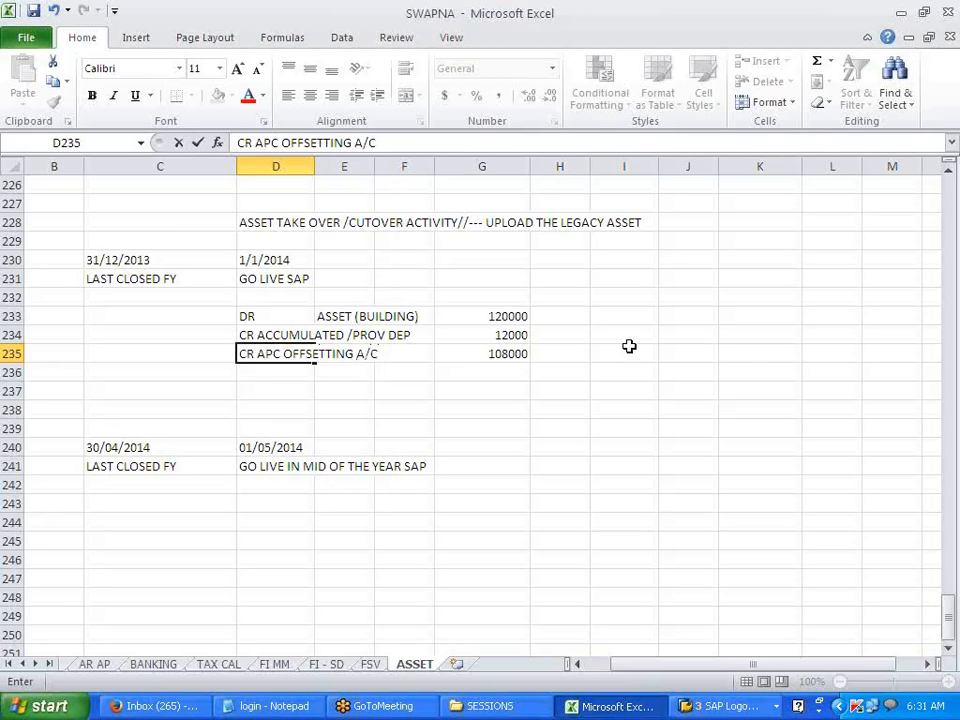
pyautogui.click(629, 346)
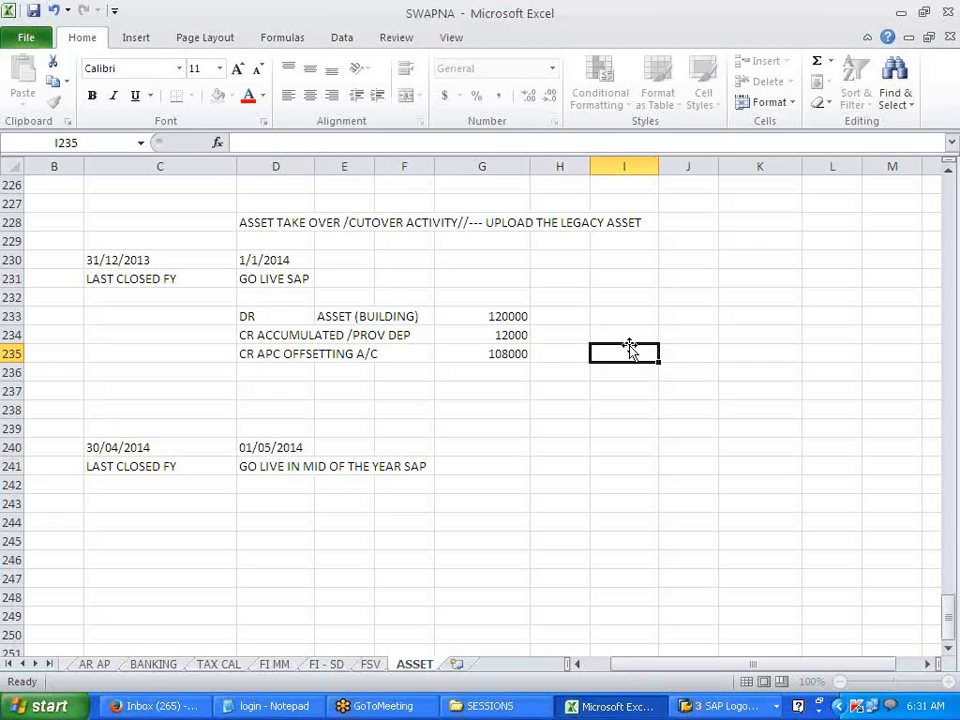
# Step: Add the note "REVERSED AT THE TIME OF TB UPLOAD" in cell I235, beside the APC offsetting account line
pyautogui.click(295, 355)
pyautogui.moveTo(311, 357); pyautogui.dragTo(495, 352)
pyautogui.click(624, 354)
pyautogui.write('RV')
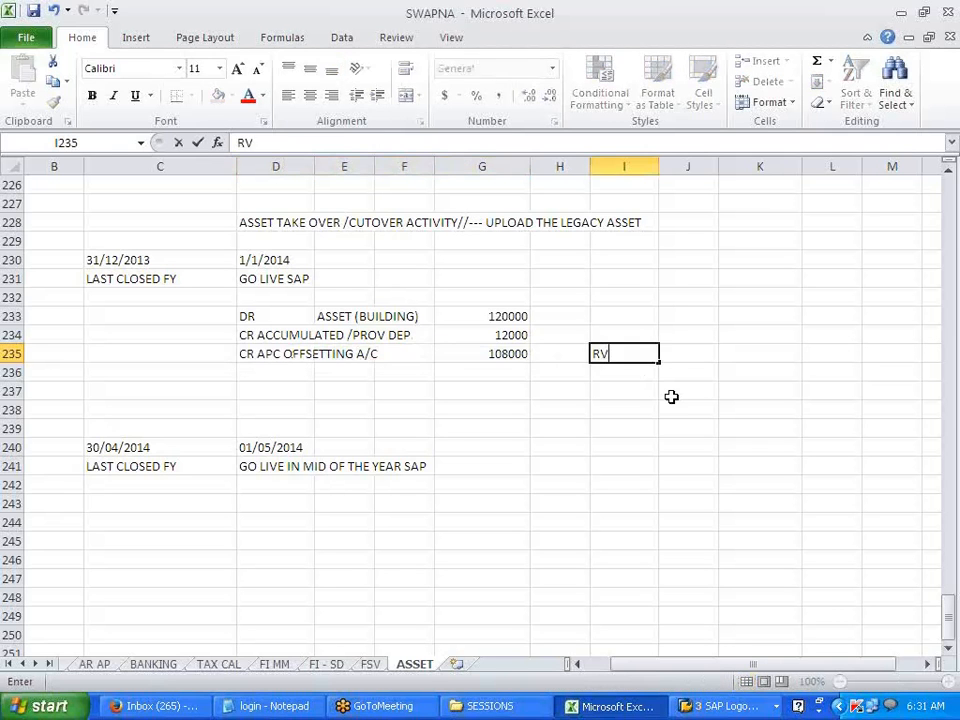
pyautogui.press('BackSpace')
pyautogui.write('E')
pyautogui.write('VER')
pyautogui.press('BackSpace')
pyautogui.write('ERSED AT')
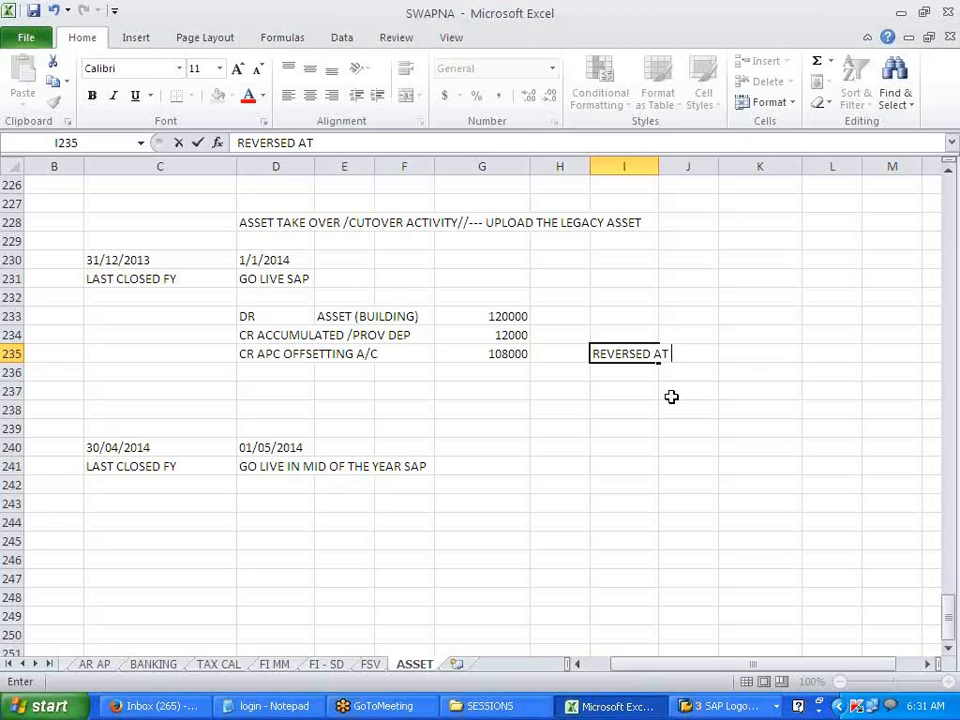
pyautogui.write(' THE TIME O')
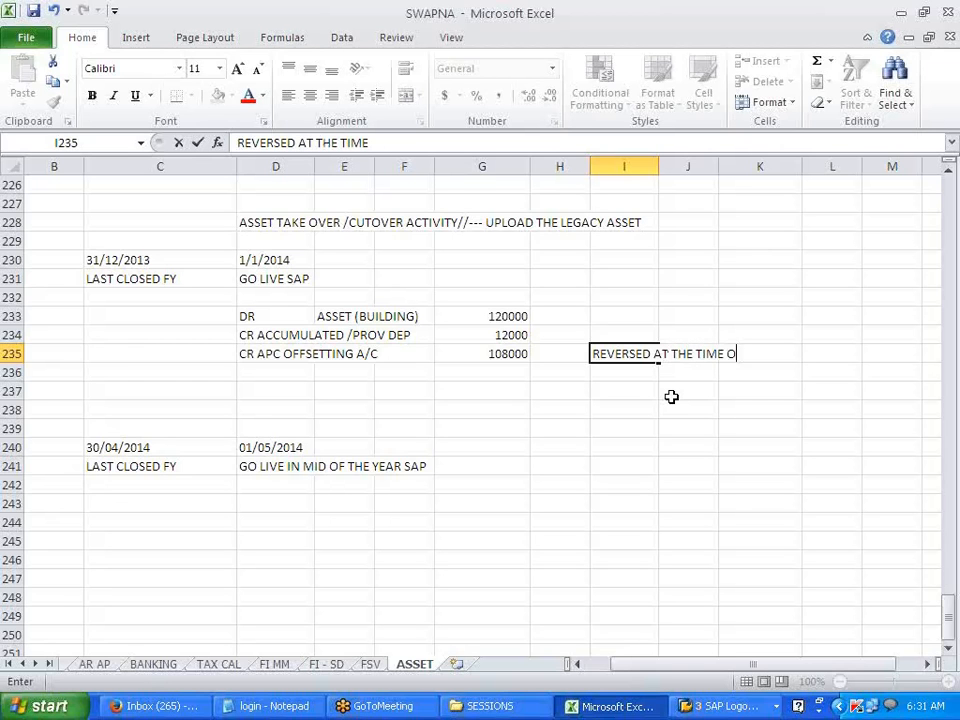
pyautogui.write('F TB UPLOAD')
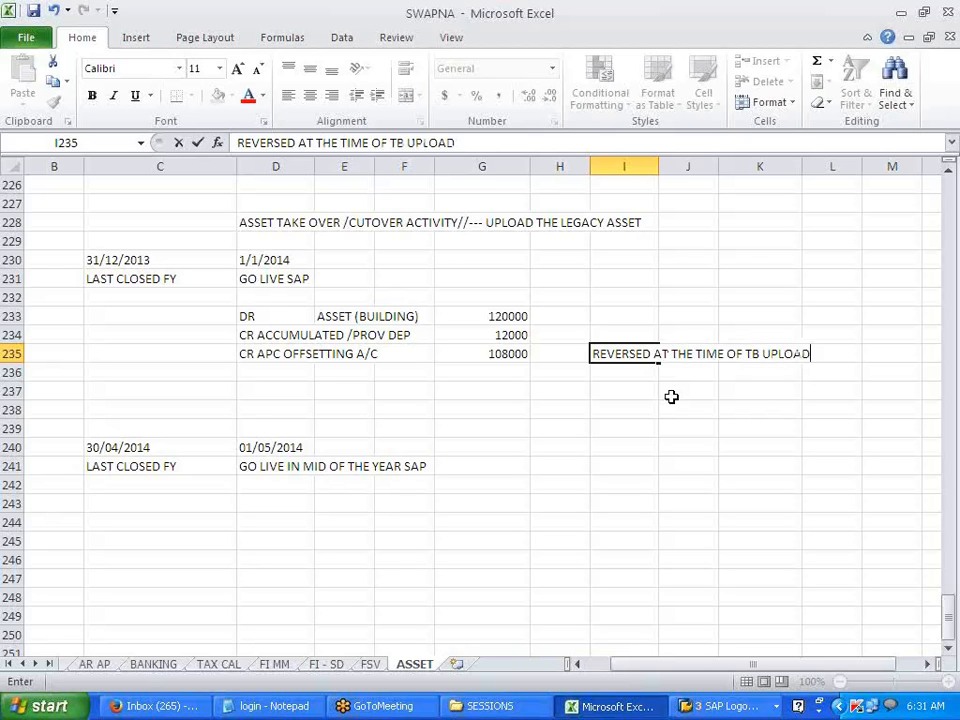
pyautogui.click(669, 394)
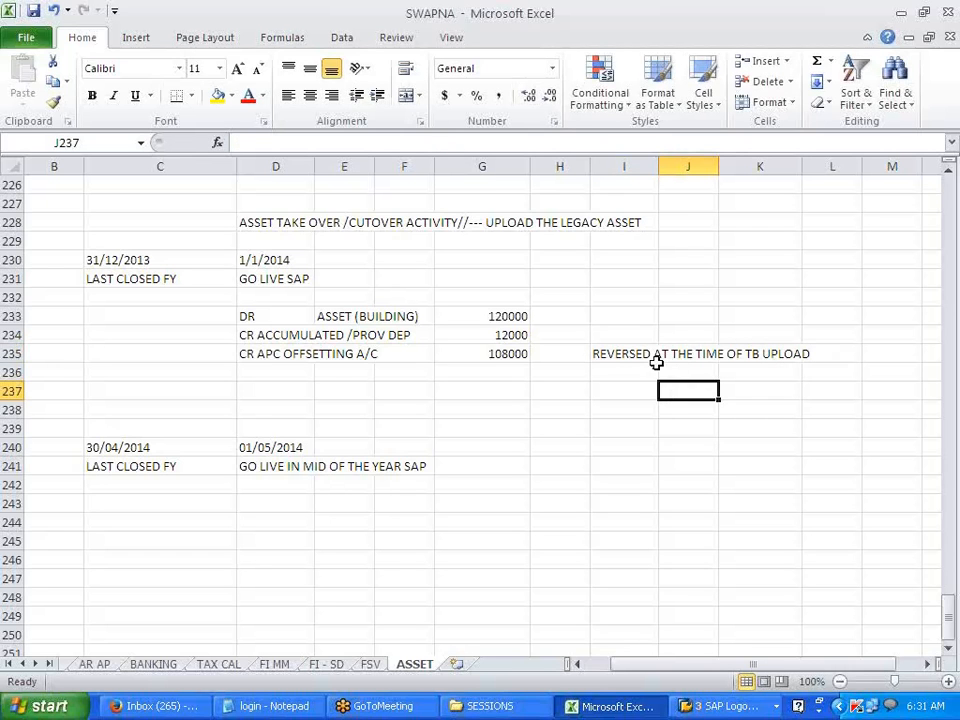
# Step: Review the year-start take-over journal entry in rows 233 to 235, including the building asset, accumulated depreciation and APC offsetting lines
pyautogui.click(275, 356)
pyautogui.moveTo(275, 356); pyautogui.dragTo(490, 349)
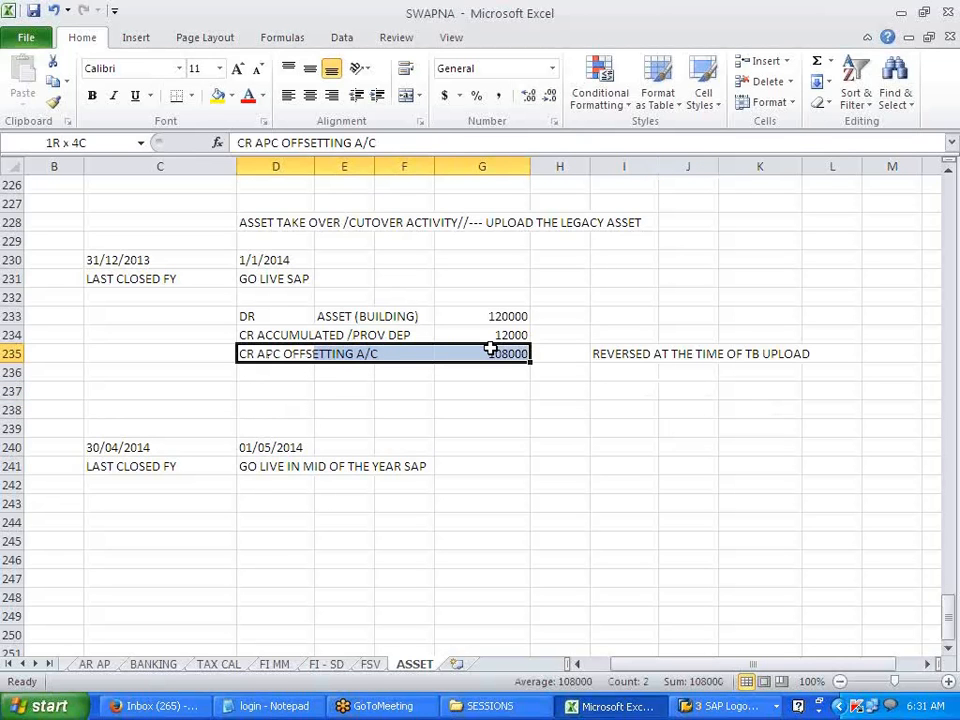
pyautogui.click(508, 428)
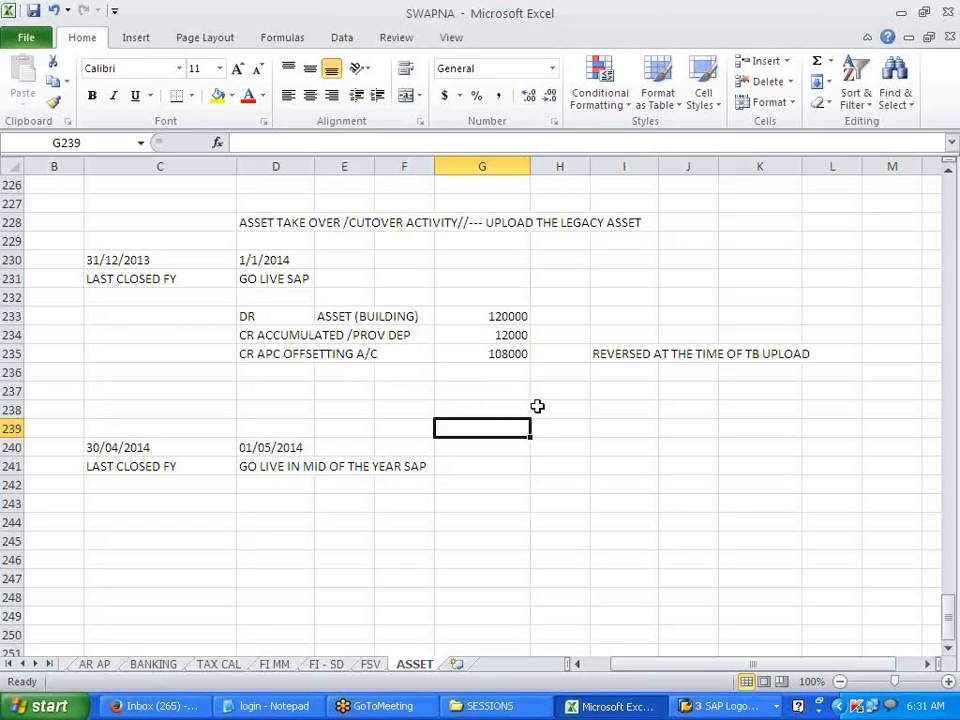
pyautogui.moveTo(14, 392); pyautogui.dragTo(14, 410)
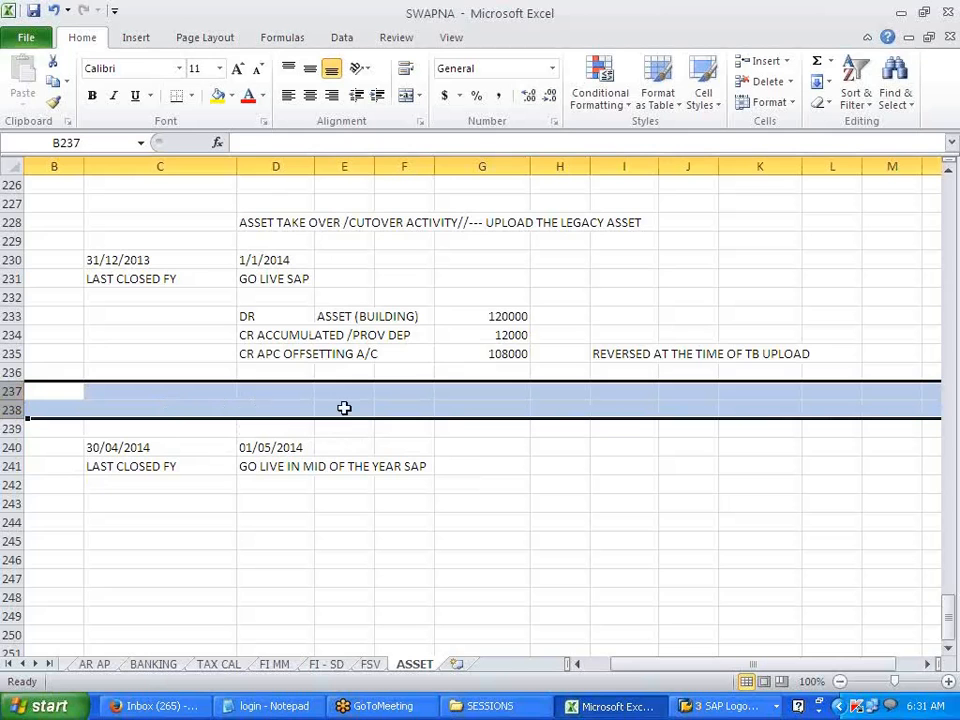
pyautogui.click(565, 437)
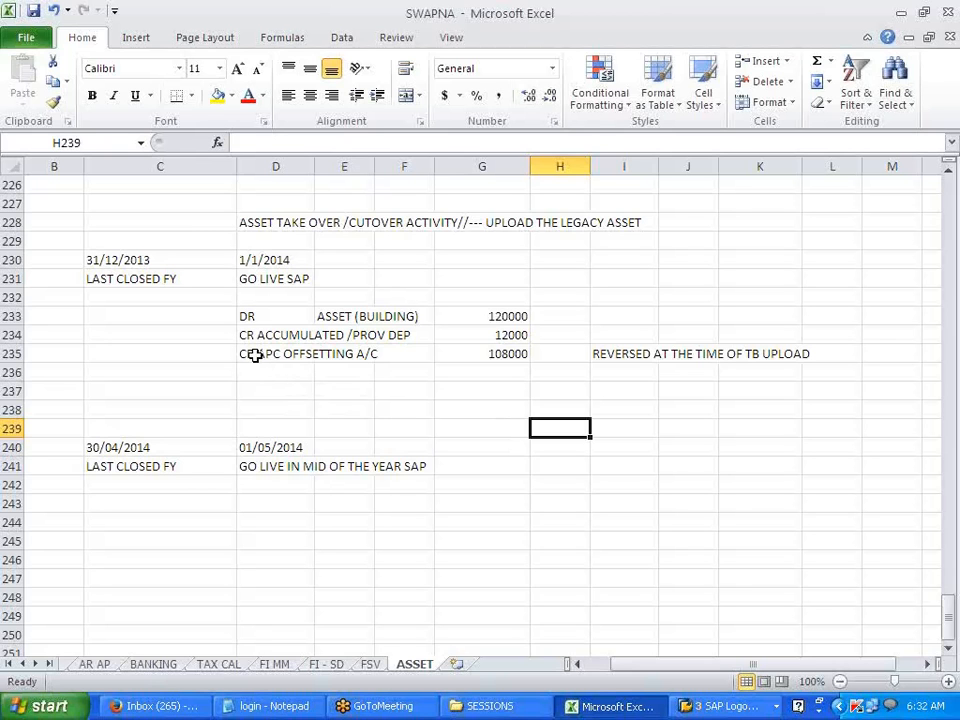
pyautogui.moveTo(256, 356); pyautogui.dragTo(491, 355)
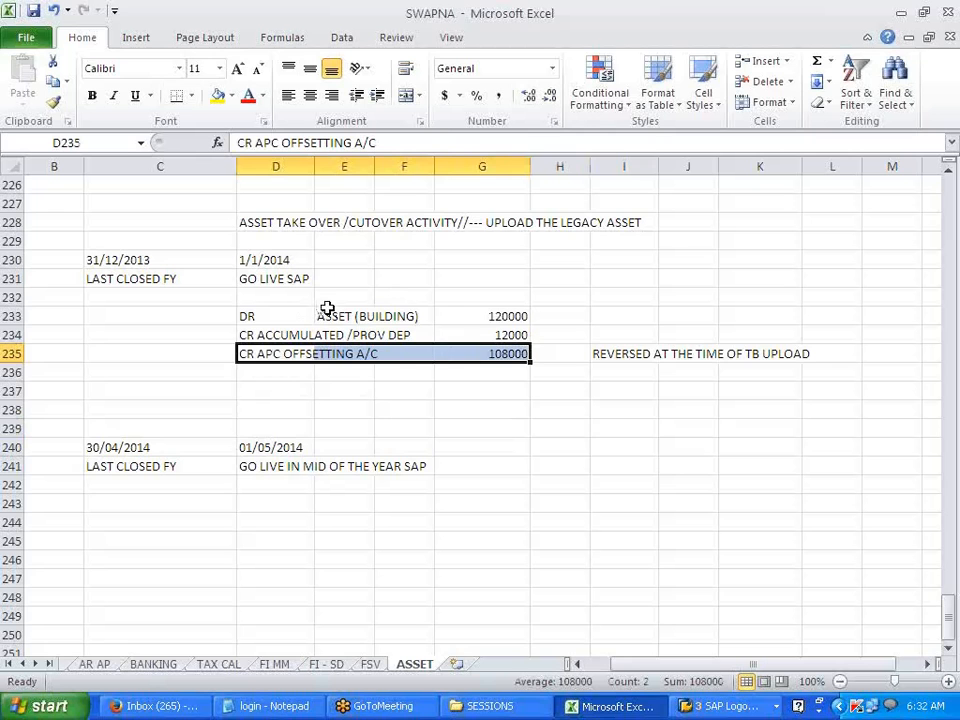
pyautogui.moveTo(248, 314); pyautogui.dragTo(394, 313)
pyautogui.moveTo(306, 334); pyautogui.dragTo(467, 333)
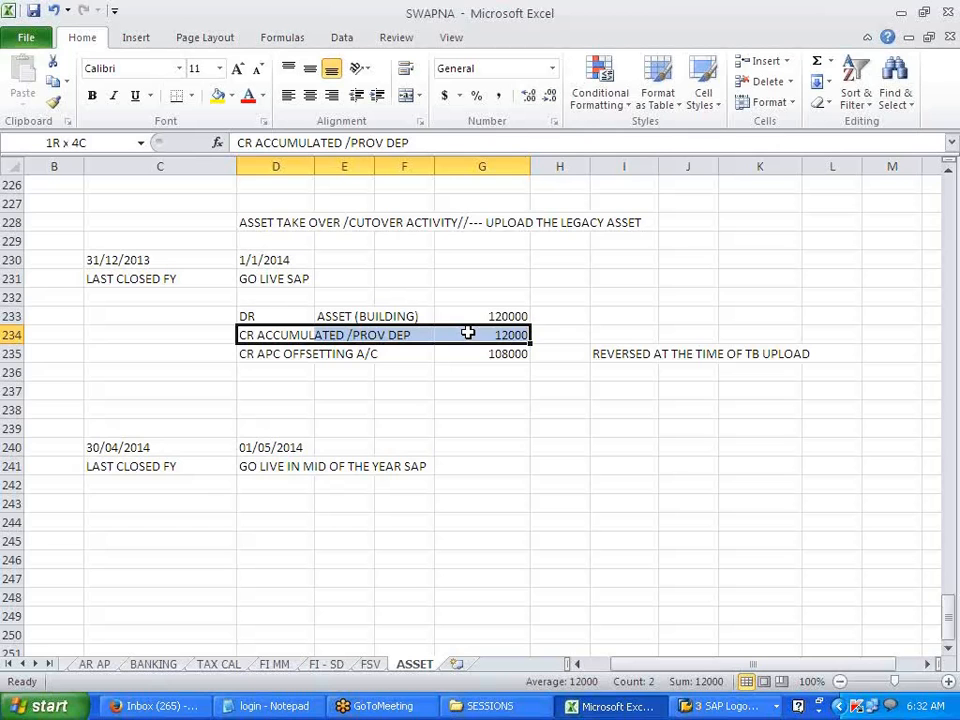
pyautogui.moveTo(467, 333); pyautogui.dragTo(467, 333)
pyautogui.click(404, 391)
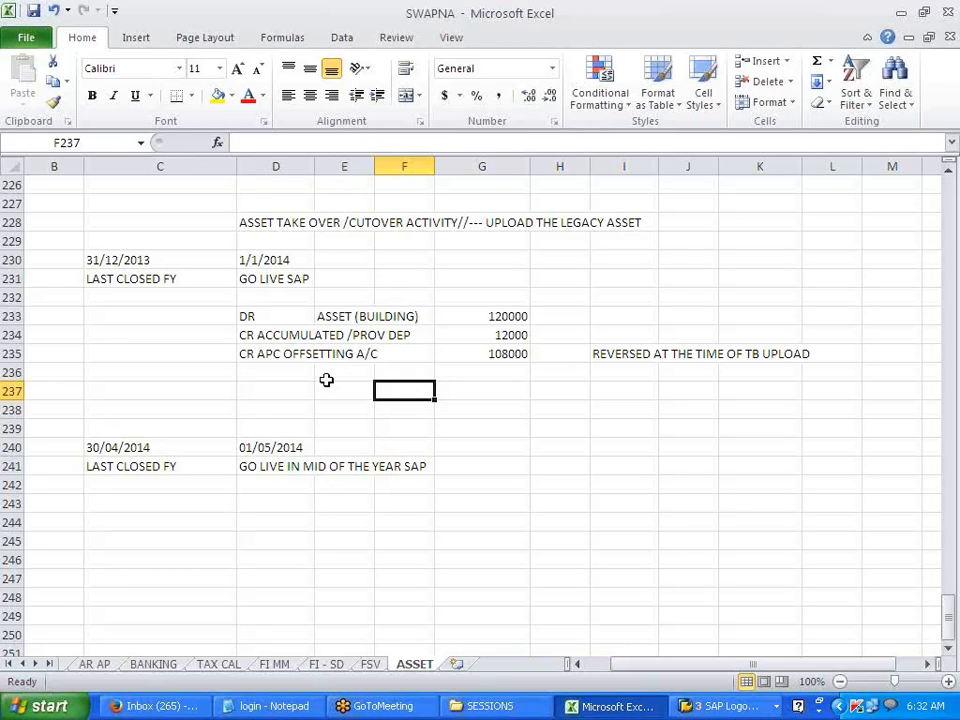
# Step: Enter the mid-year depreciation entry labels "DEP" in cell D243 and "TO ACCUMULATED" in cell D244
pyautogui.click(259, 505)
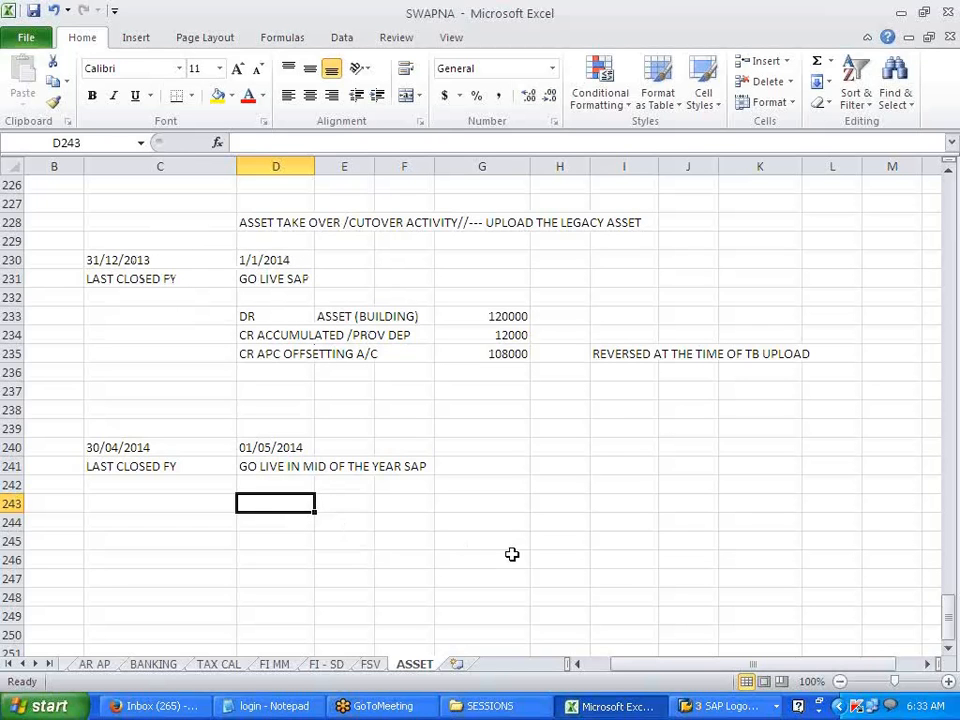
pyautogui.write('DEP')
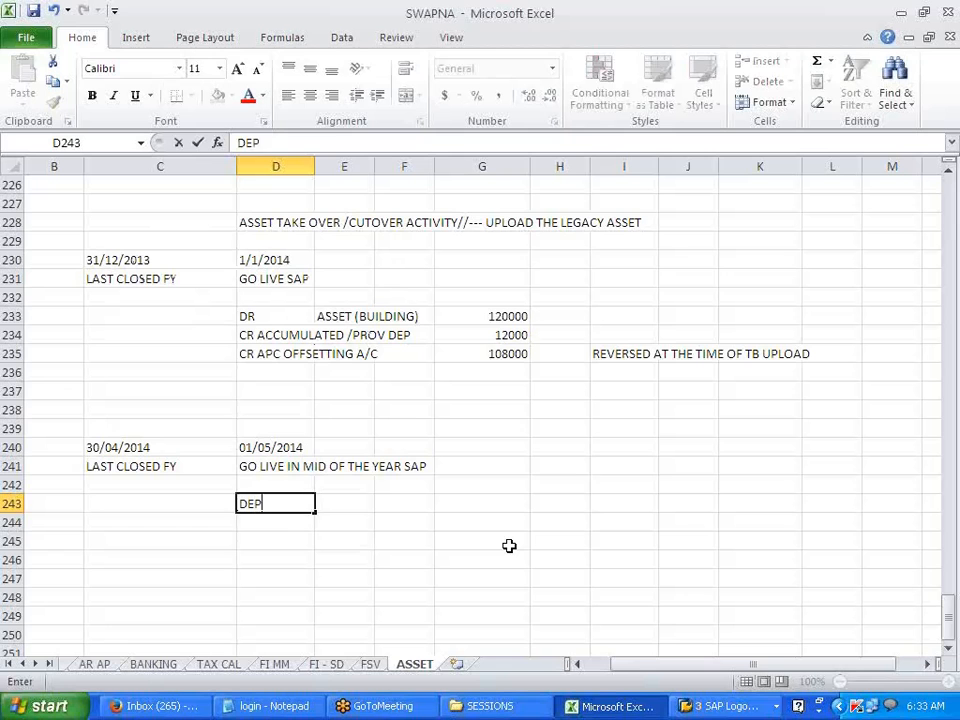
pyautogui.press('Return')
pyautogui.write('TO A')
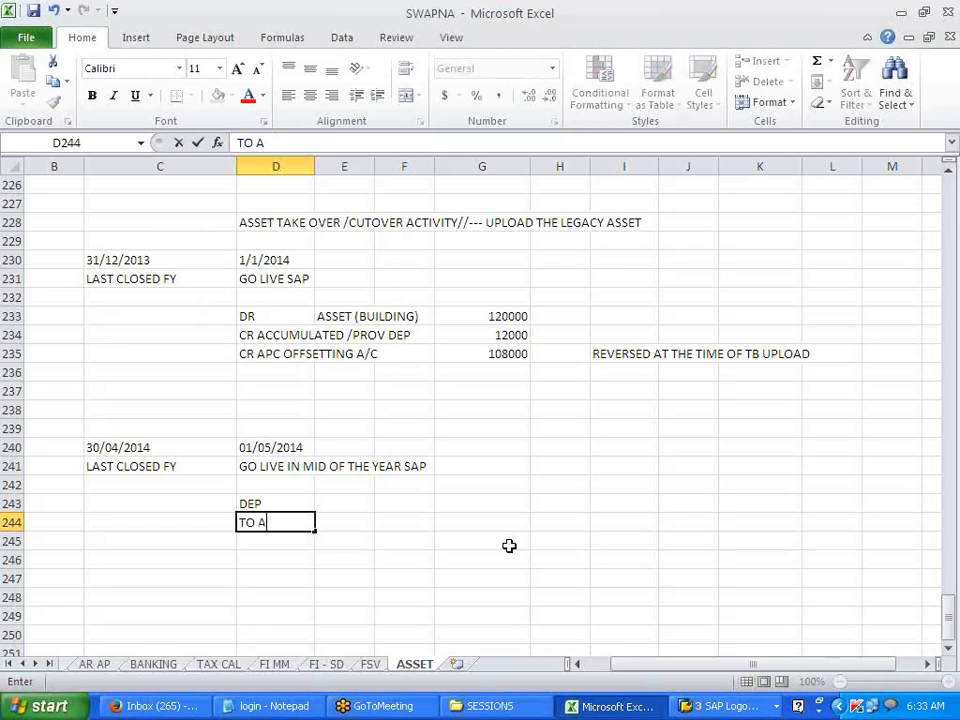
pyautogui.write('CCUMULATED')
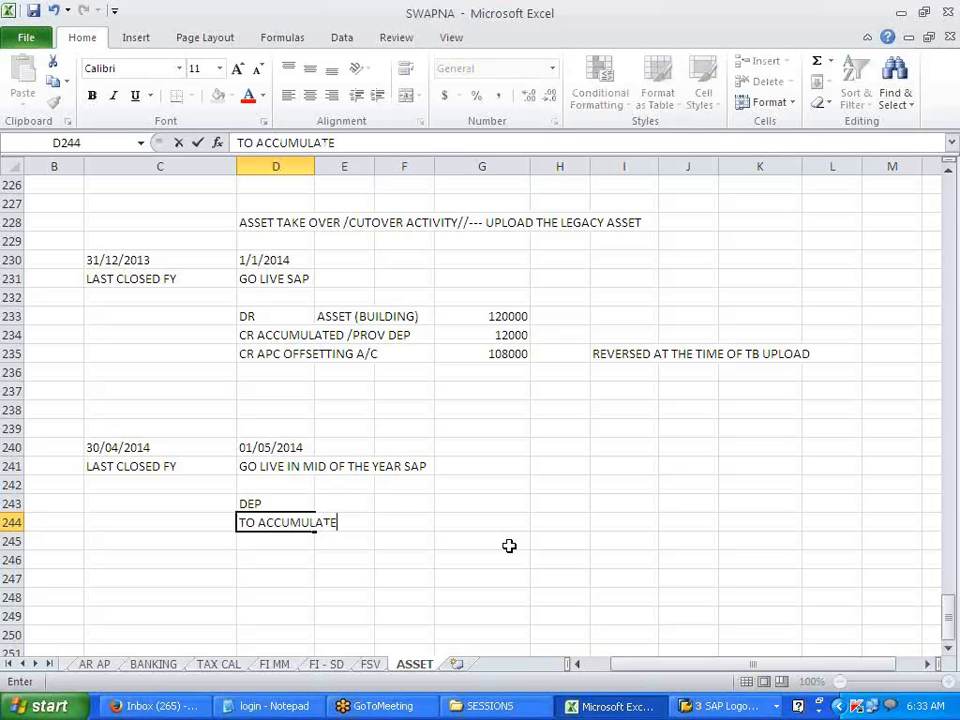
pyautogui.click(508, 545)
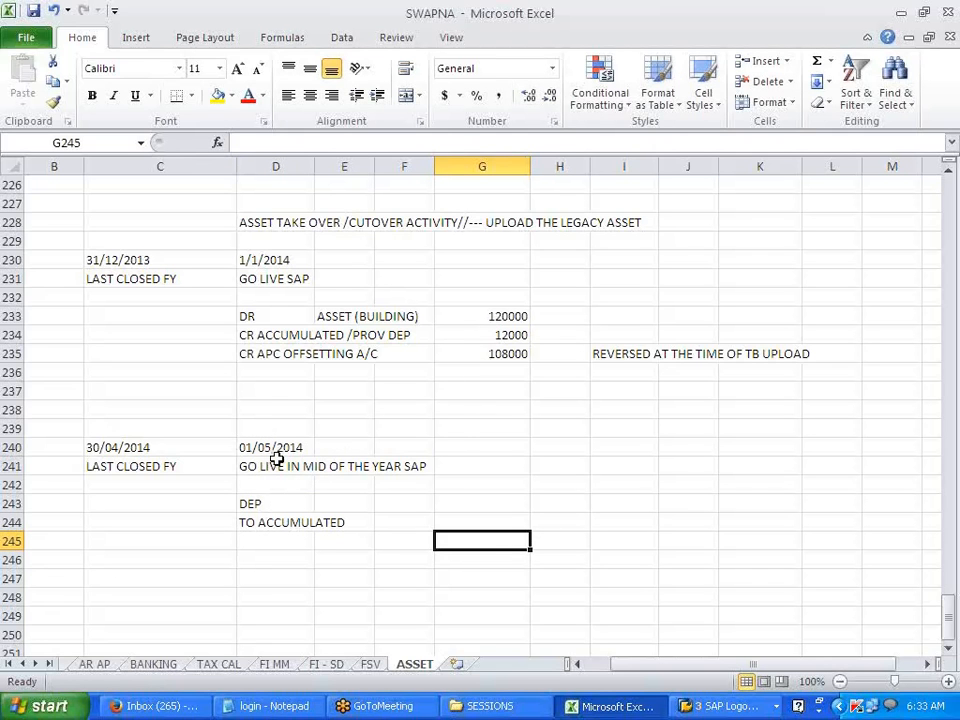
# Step: Enter the amount 4000 for both mid-year depreciation entry lines, in cells F243 and F244
pyautogui.click(391, 505)
pyautogui.write('4000')
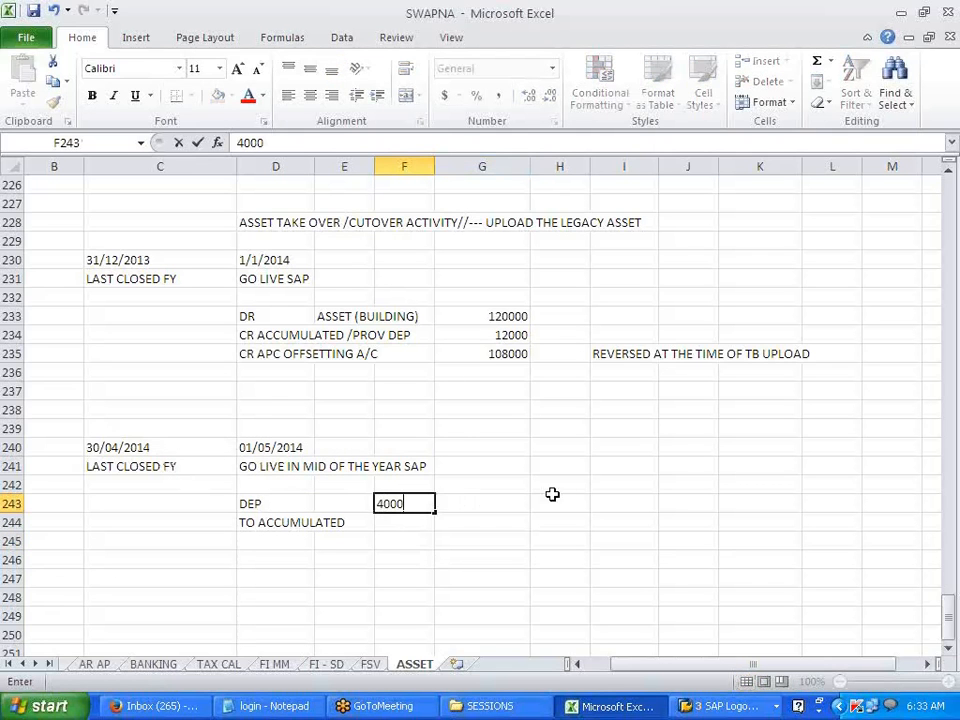
pyautogui.press('Return')
pyautogui.write('4000')
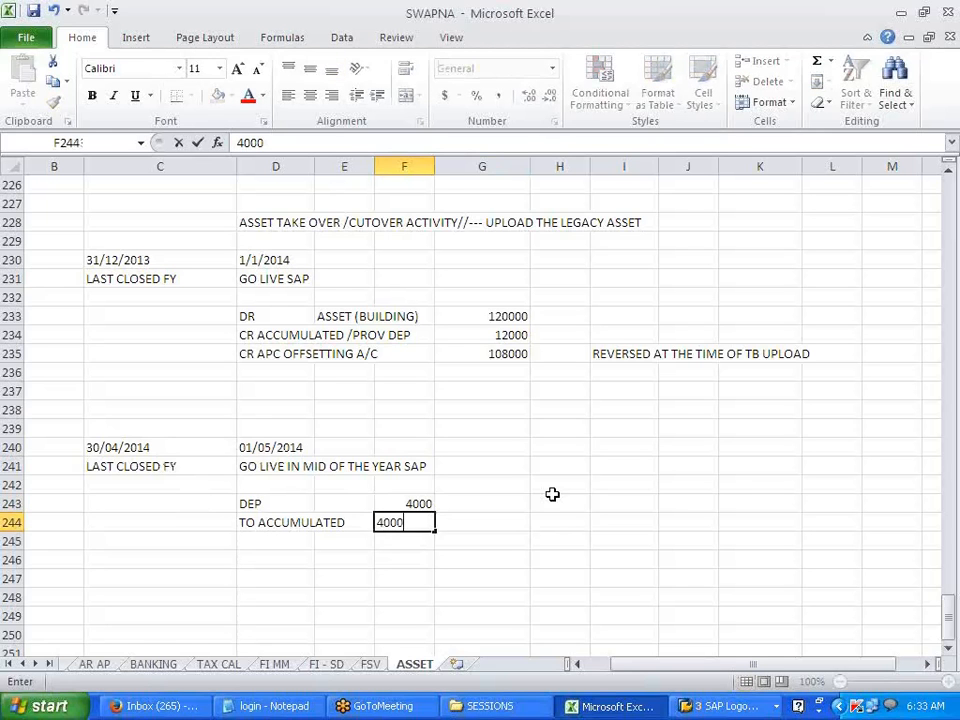
pyautogui.click(574, 467)
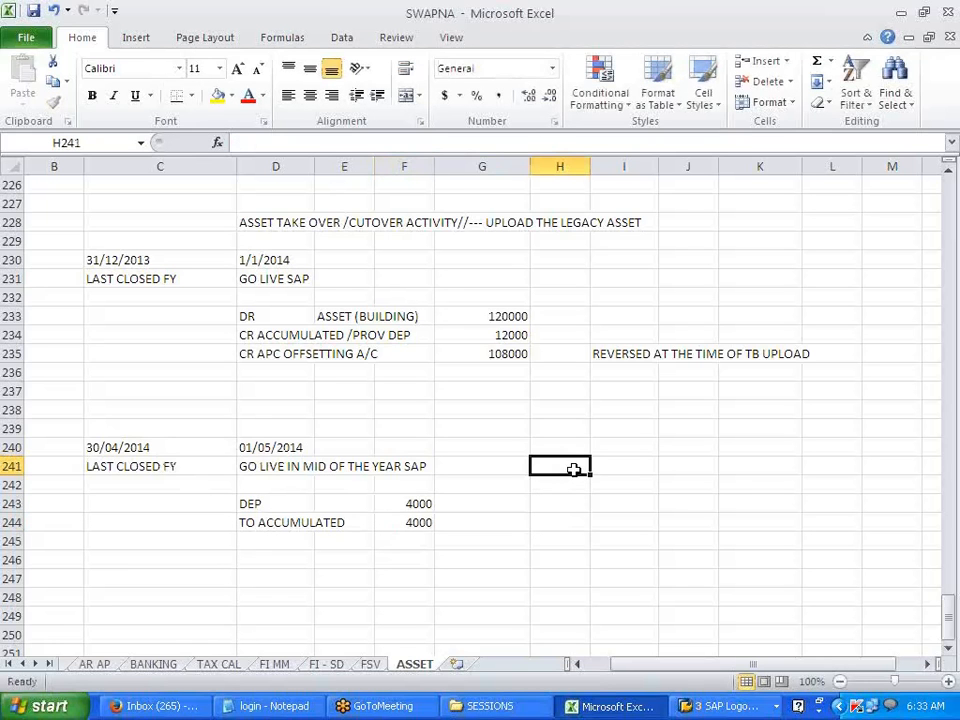
# Step: Compare the mid-year depreciation entry in rows 243 and 244 with the accumulated depreciation and APC offsetting lines of the year-start entry
pyautogui.moveTo(248, 504); pyautogui.dragTo(395, 522)
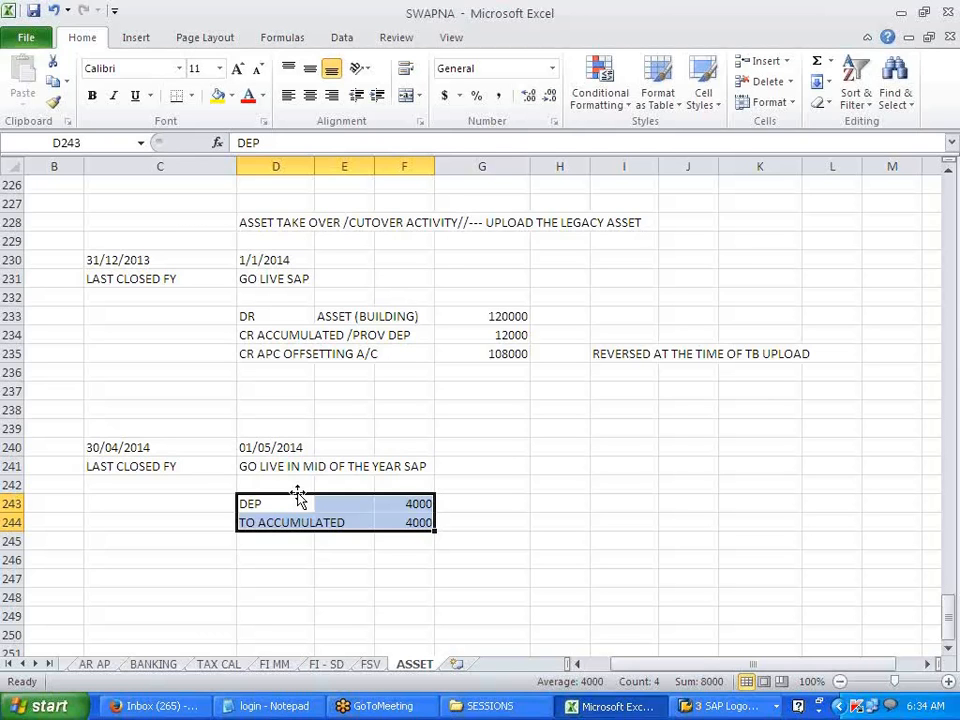
pyautogui.click(533, 487)
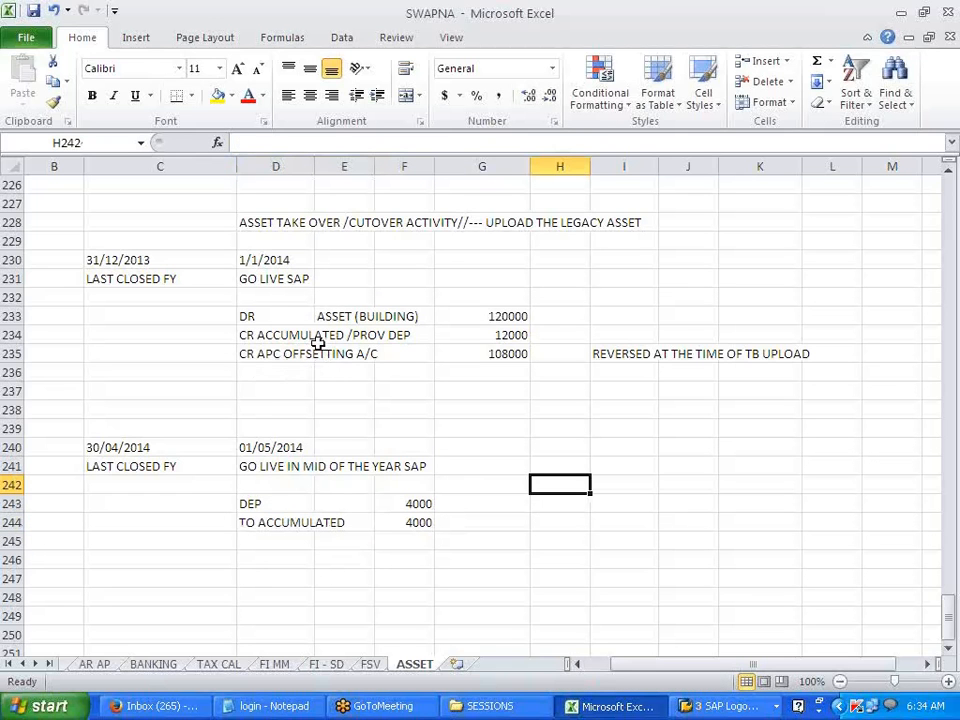
pyautogui.moveTo(246, 337); pyautogui.dragTo(395, 334)
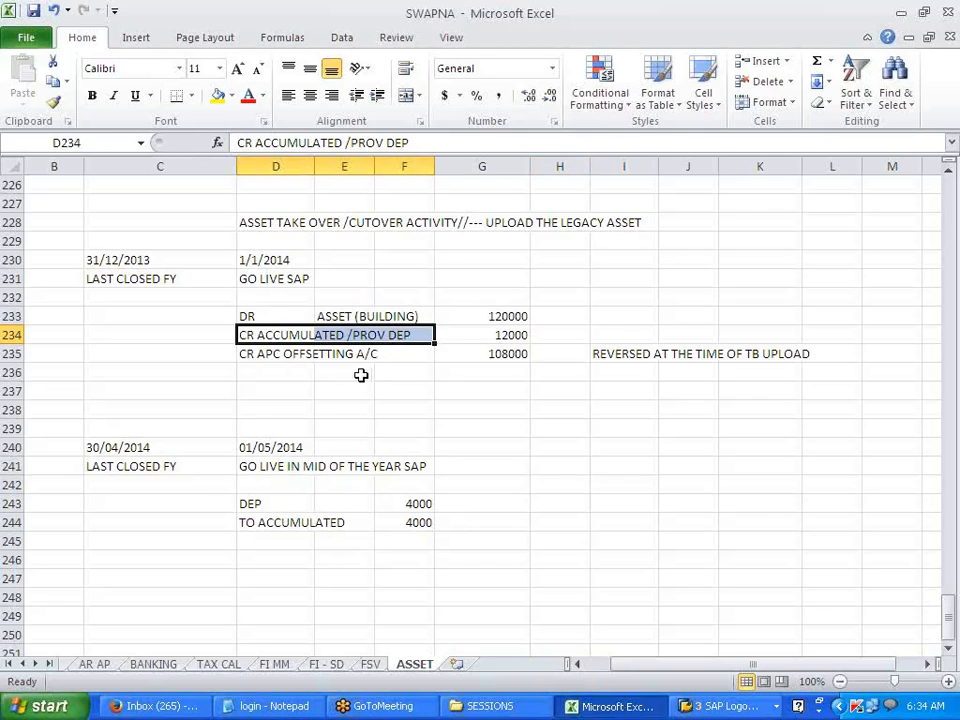
pyautogui.click(349, 354)
pyautogui.click(565, 467)
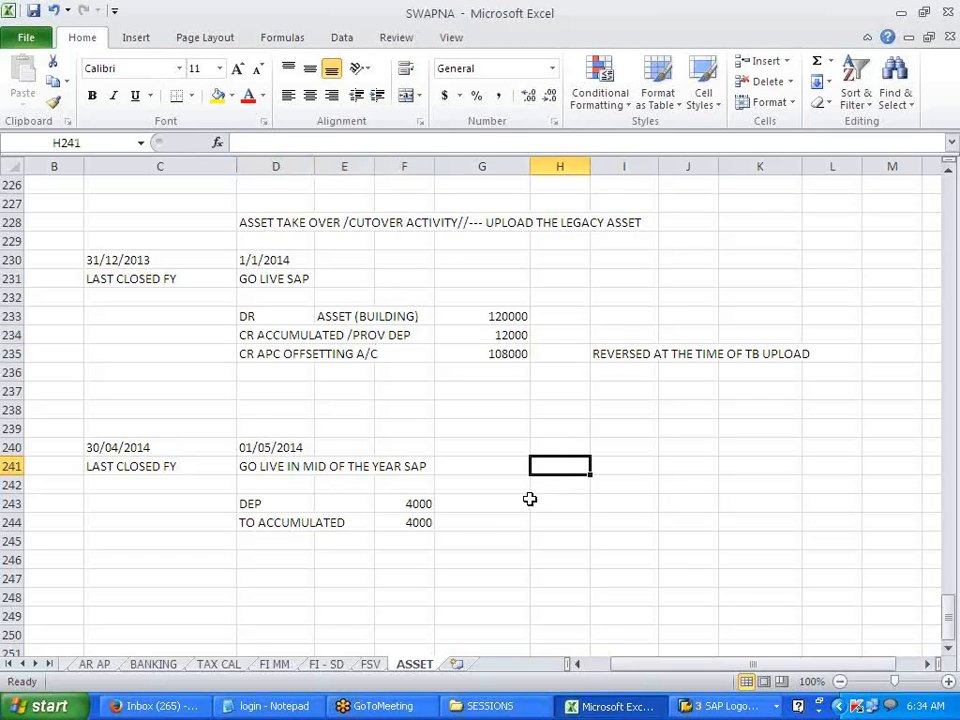
pyautogui.click(469, 540)
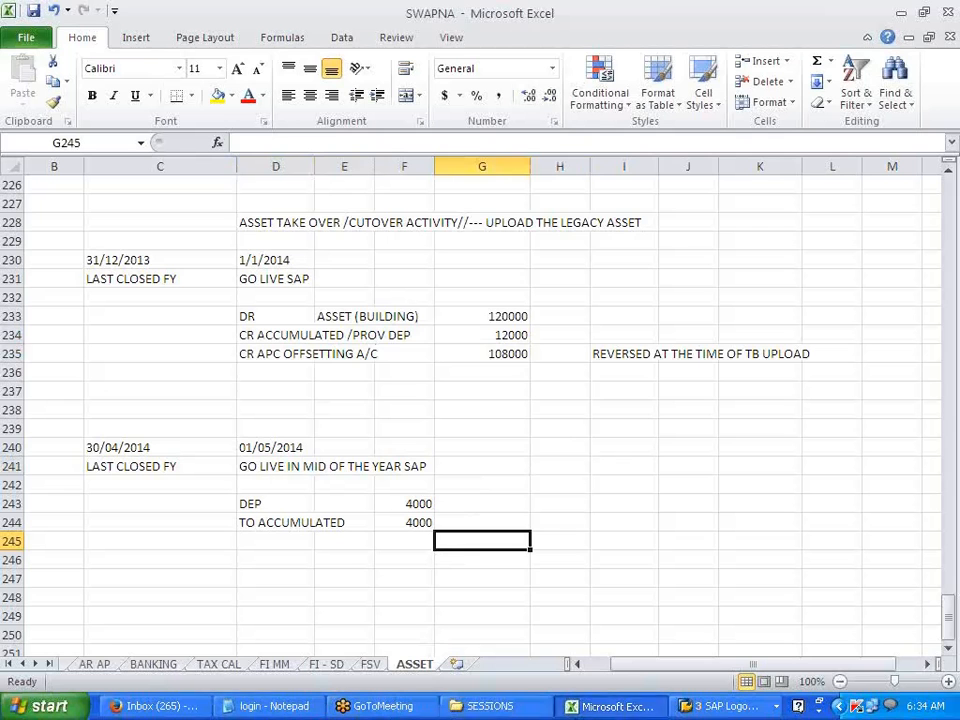
# Step: Switch to the SAP Easy Access window and collapse the Retirement, Posting and Fixed Assets folders
pyautogui.click(730, 706)
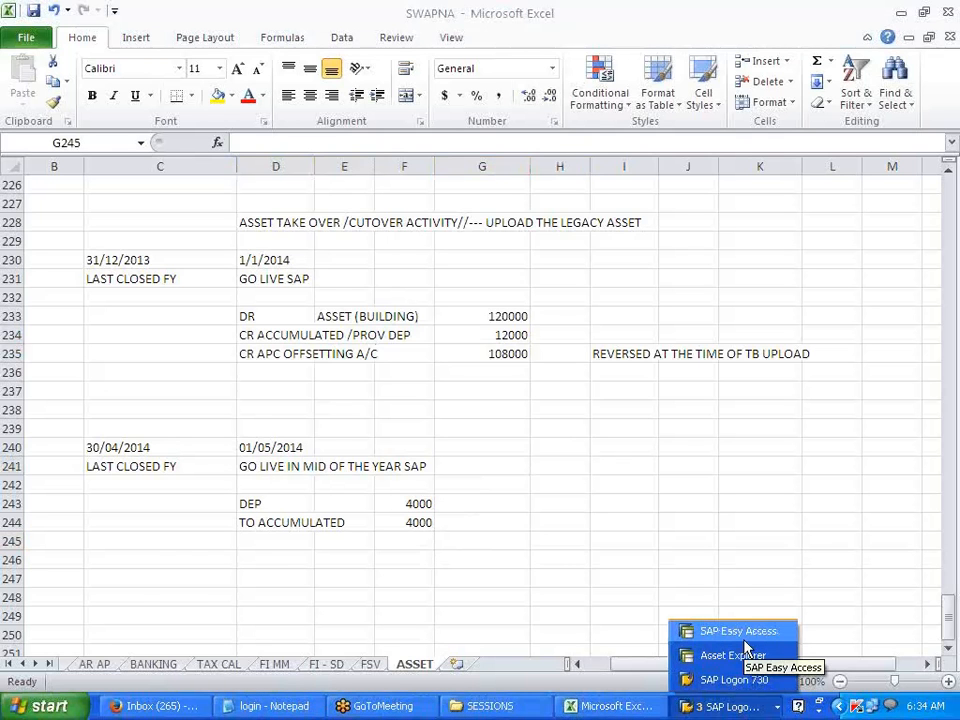
pyautogui.click(744, 642)
pyautogui.click(121, 489)
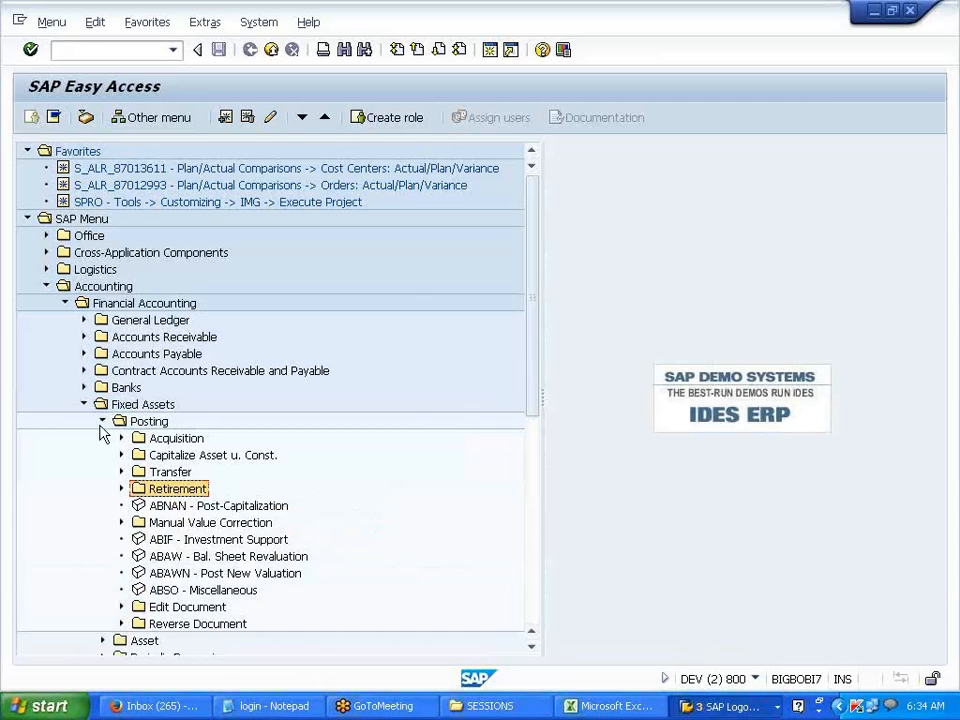
pyautogui.click(102, 422)
pyautogui.click(84, 406)
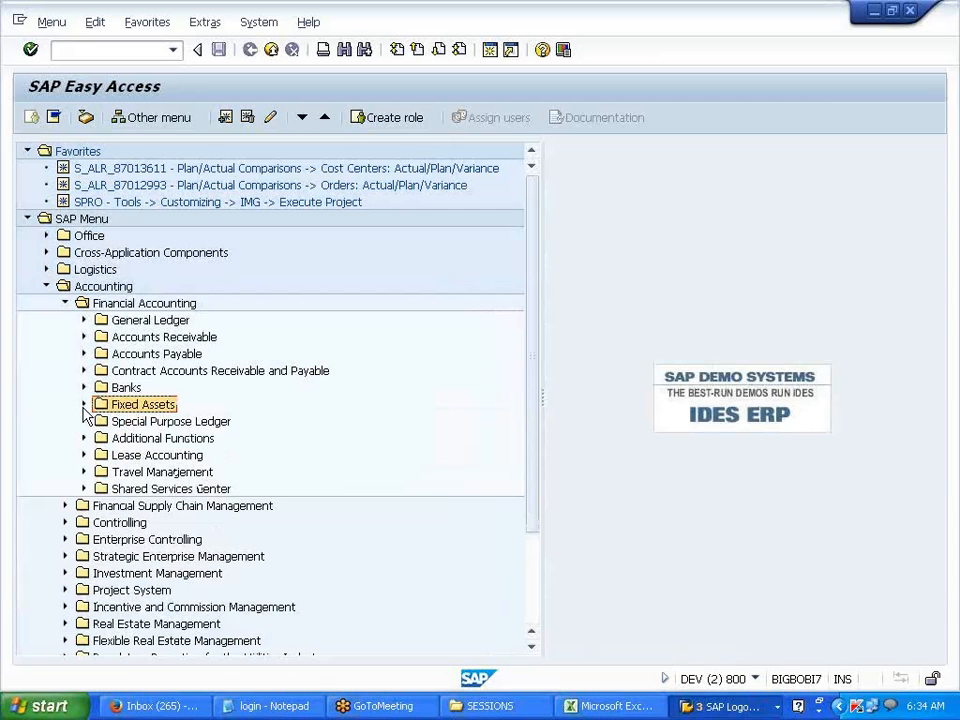
# Step: Open the SAP Reference IMG through SPRO and expand Asset Accounting under Financial Accounting
pyautogui.doubleClick(160, 205)
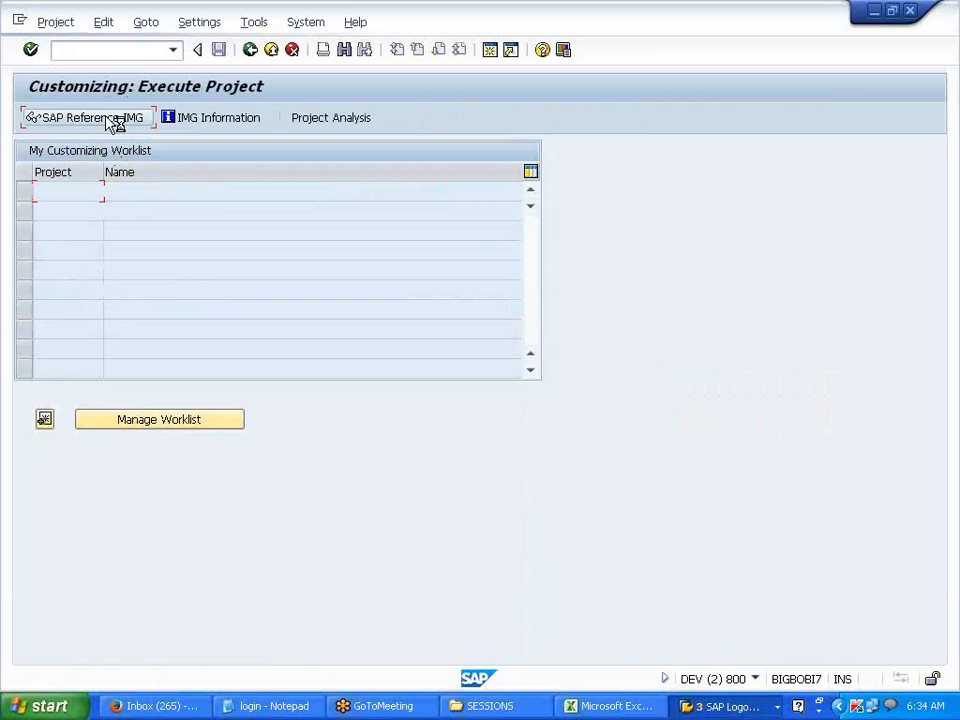
pyautogui.click(90, 118)
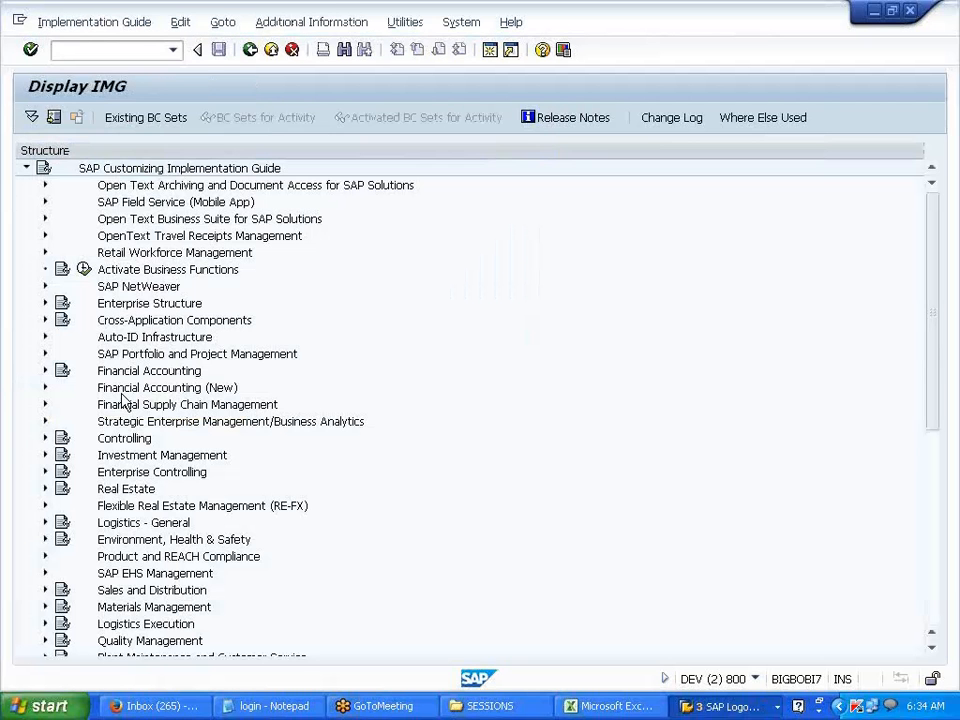
pyautogui.click(45, 371)
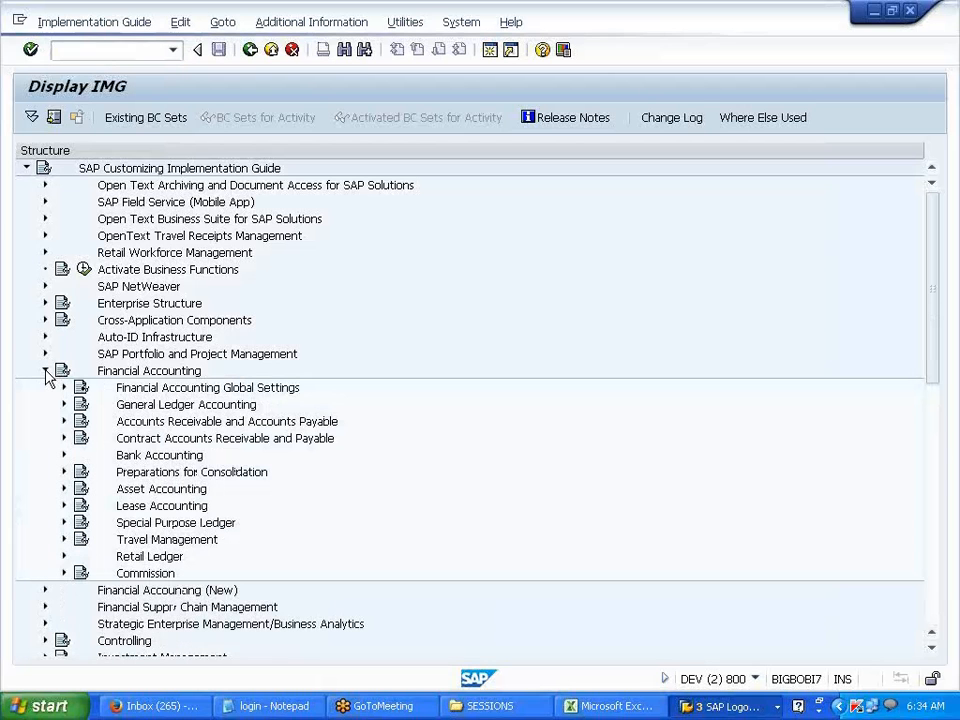
pyautogui.click(63, 490)
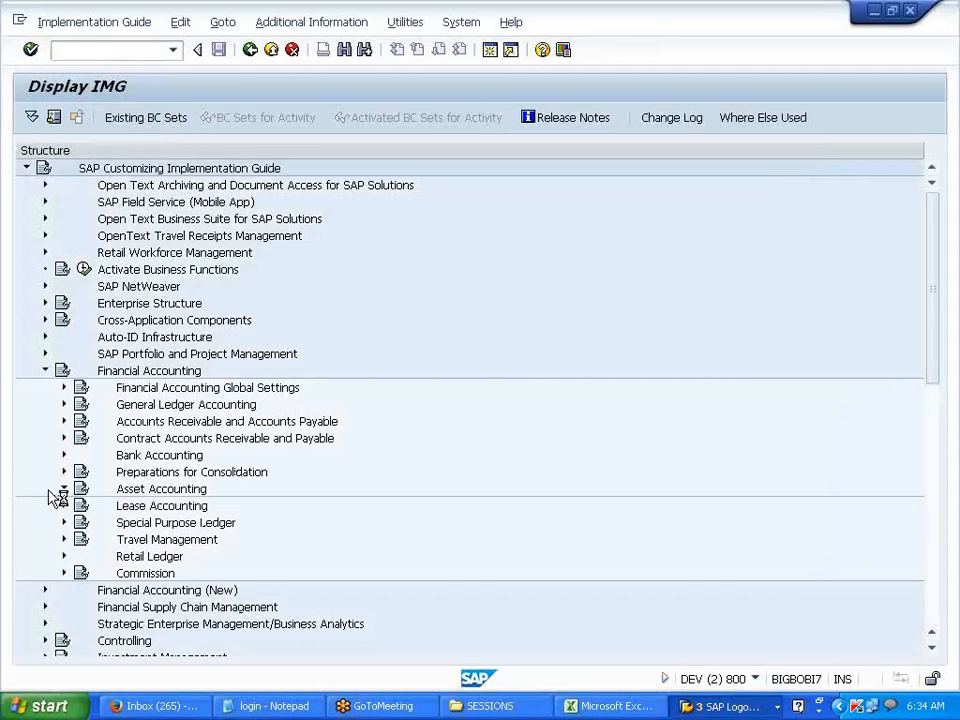
# Step: Expand Asset Data Transfer, Parameters for Data Transfer and Date Specifications within Asset Accounting
pyautogui.scroll(-2, 50, 500)
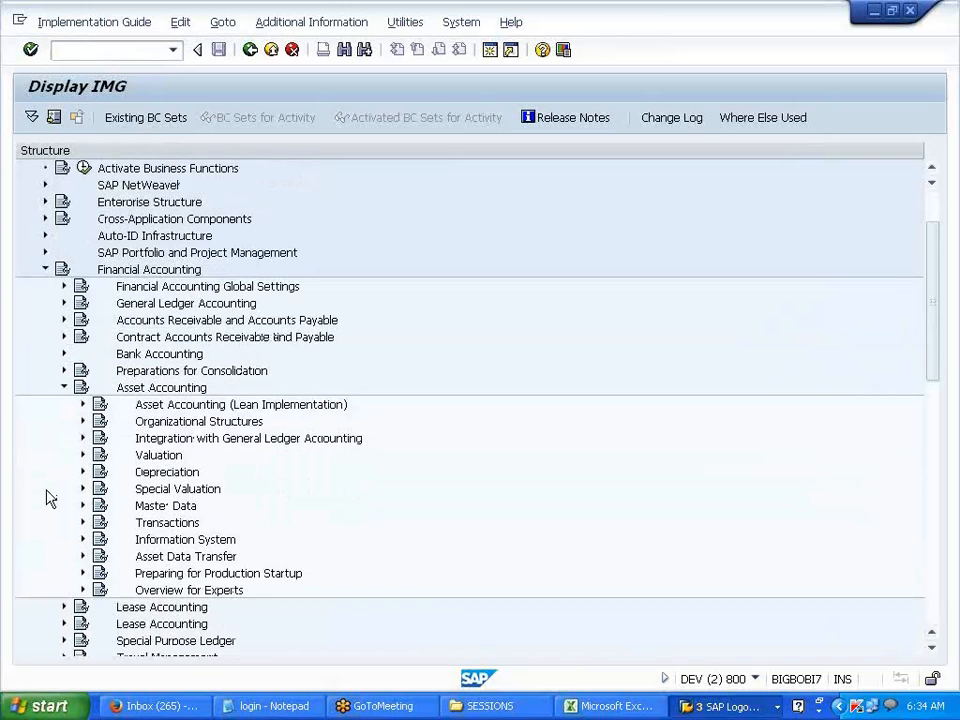
pyautogui.click(83, 506)
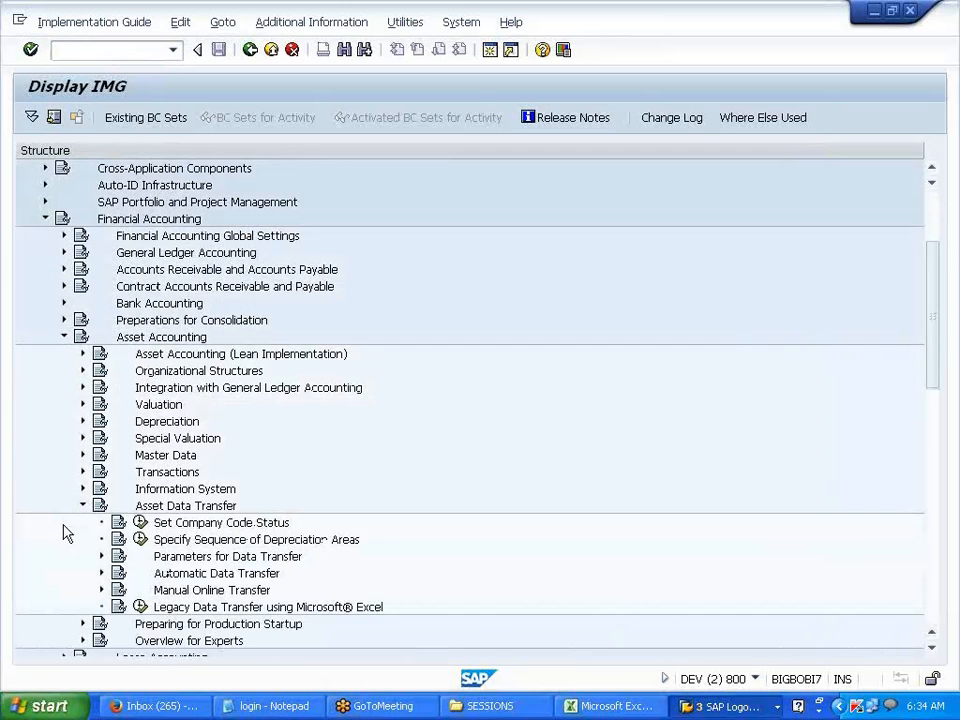
pyautogui.scroll(-2, 64, 528)
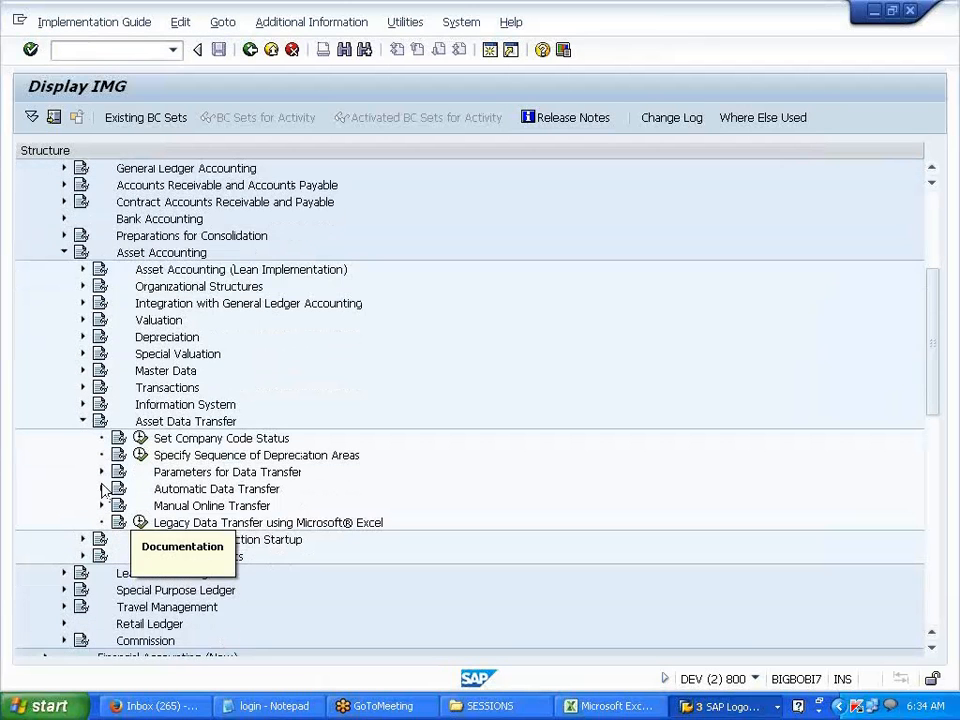
pyautogui.click(101, 473)
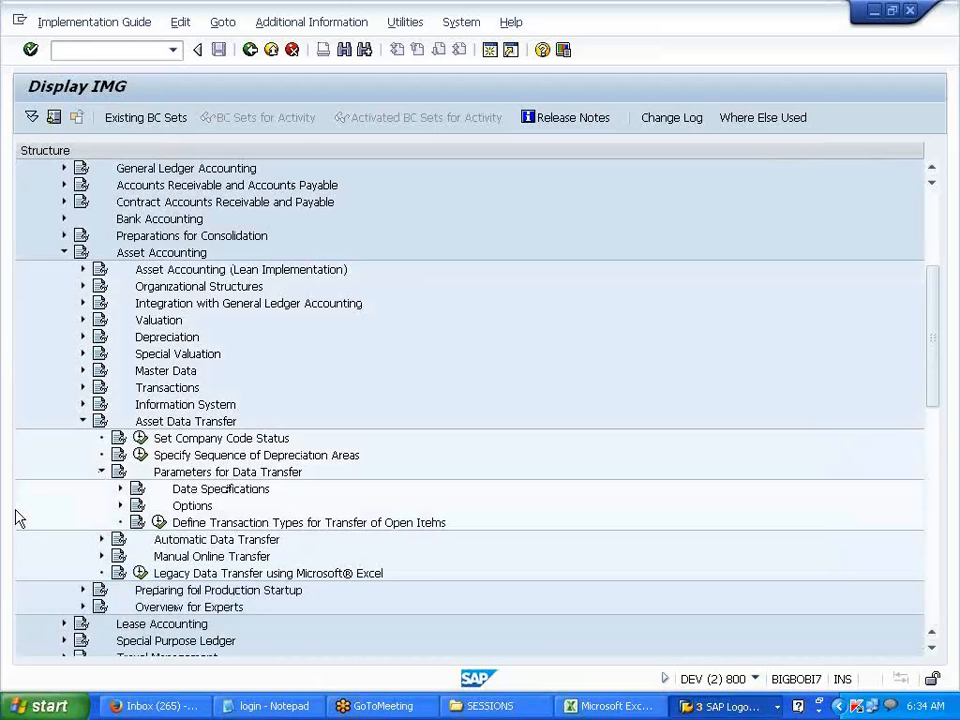
pyautogui.scroll(-2, 60, 497)
pyautogui.click(120, 438)
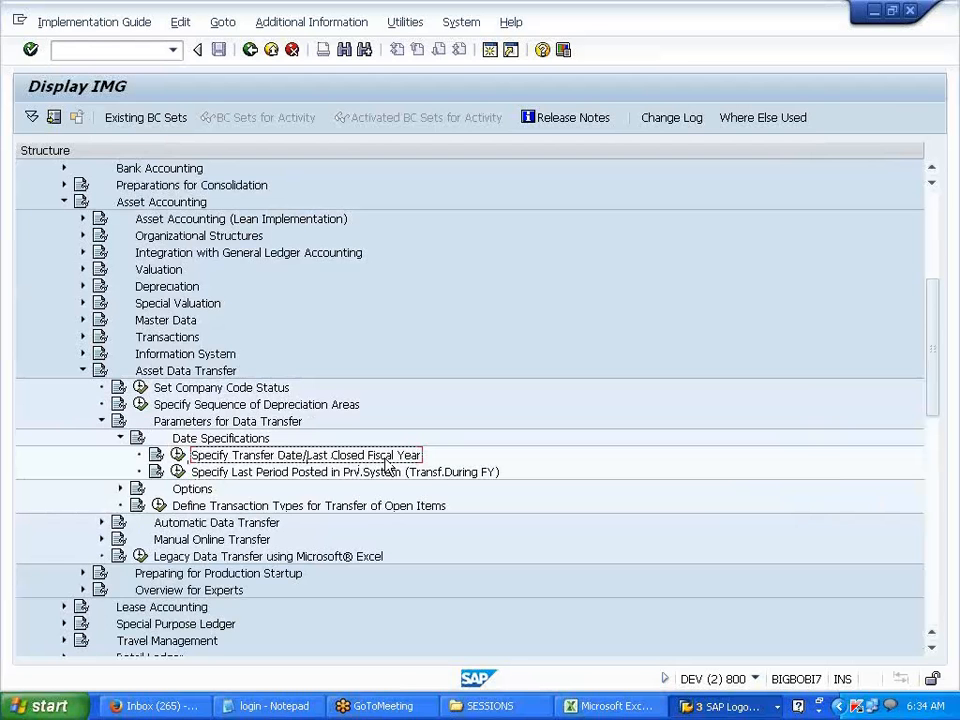
# Step: Open Specify Transfer Date/Last Closed Fiscal Year and find company code V700 to check its take-over date
pyautogui.click(180, 455)
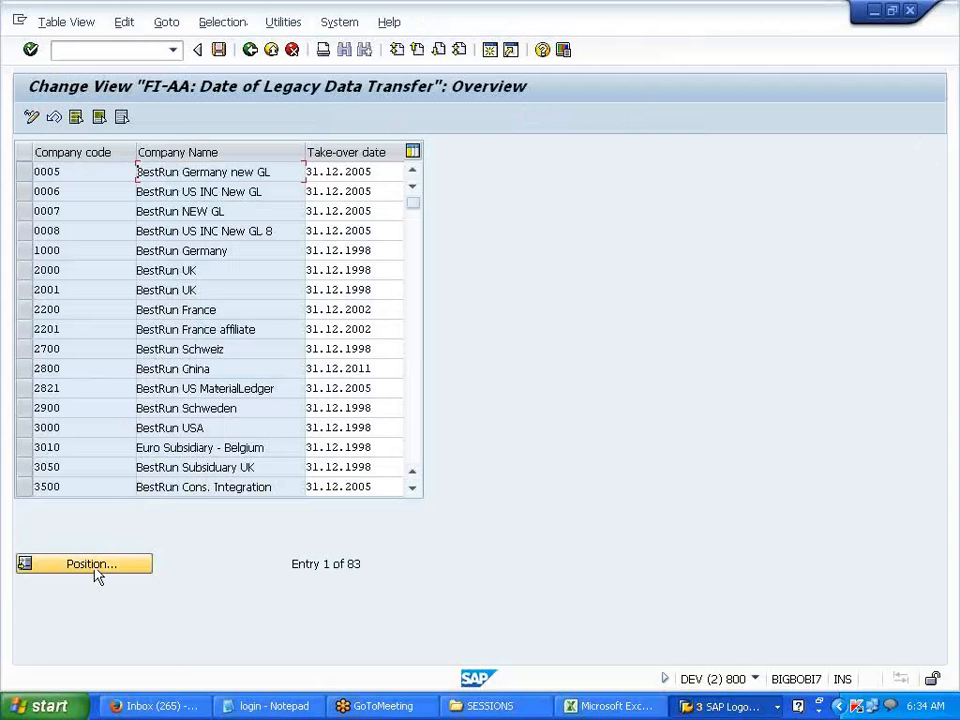
pyautogui.click(97, 570)
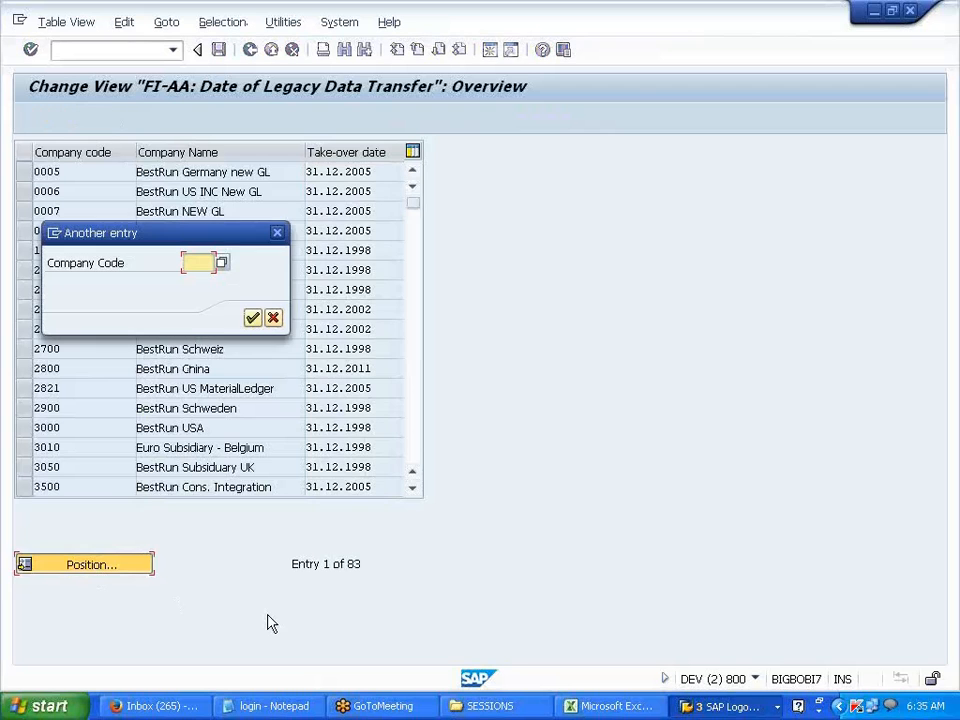
pyautogui.write('V7')
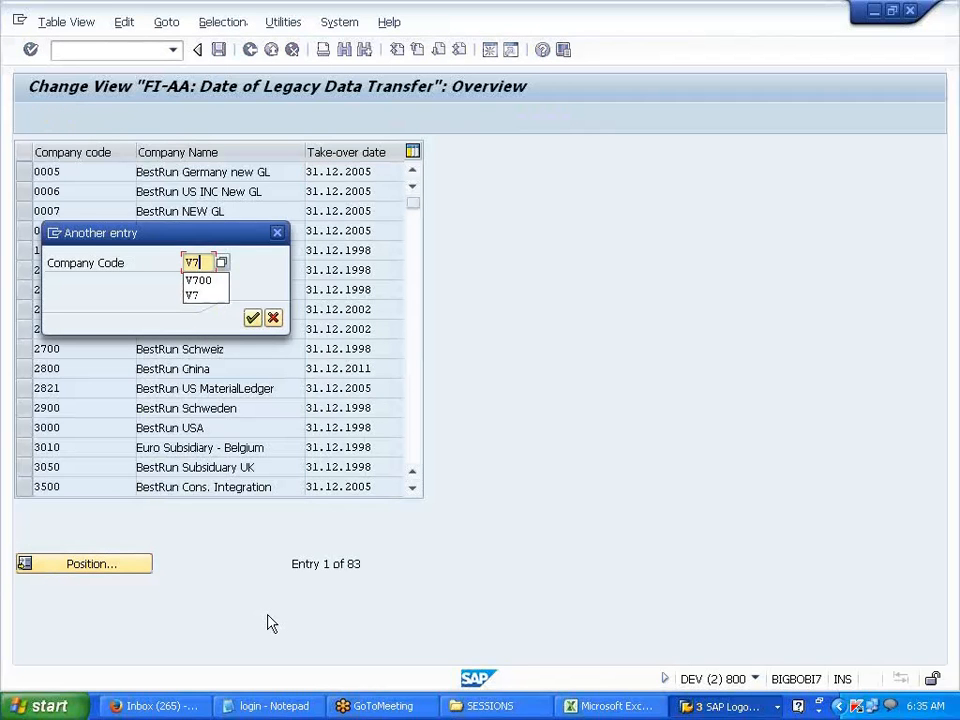
pyautogui.write('00')
pyautogui.press('Return')
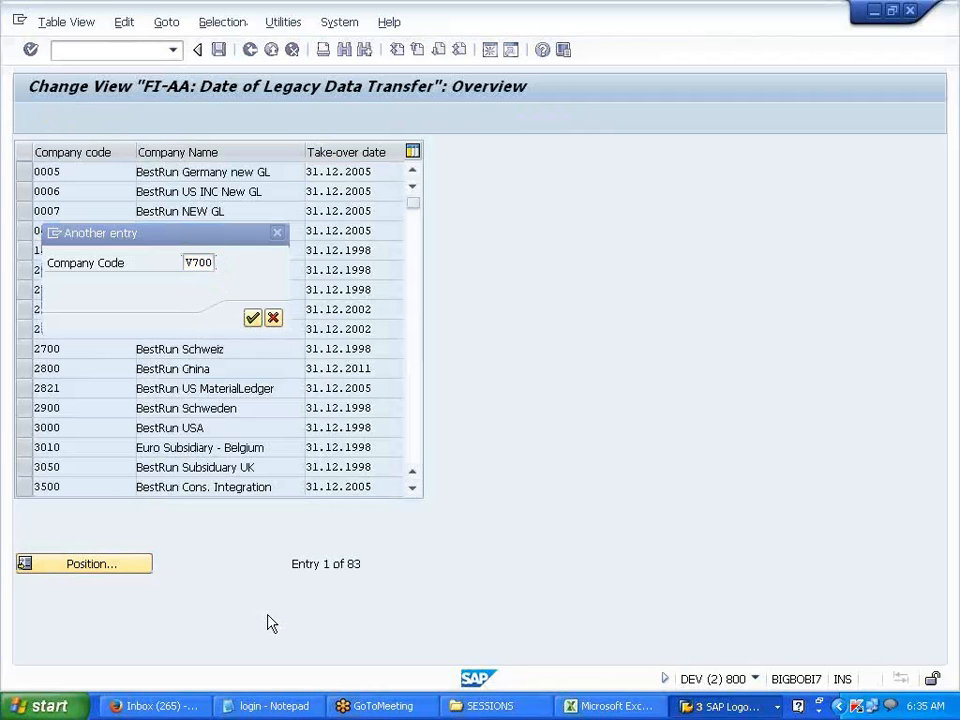
pyautogui.moveTo(373, 172); pyautogui.dragTo(305, 172)
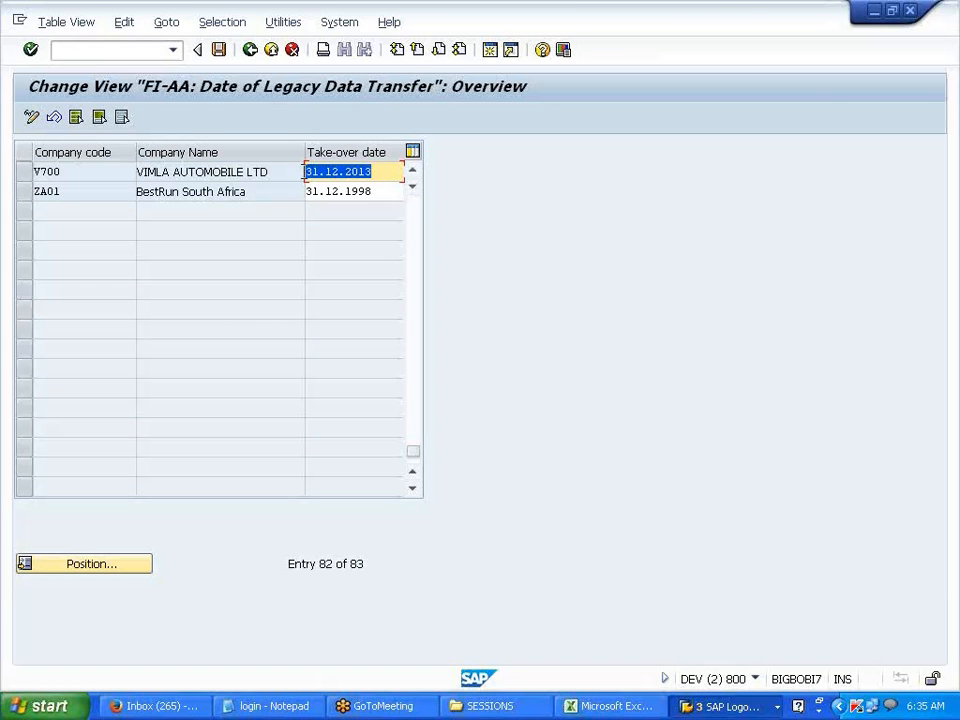
pyautogui.click(306, 172)
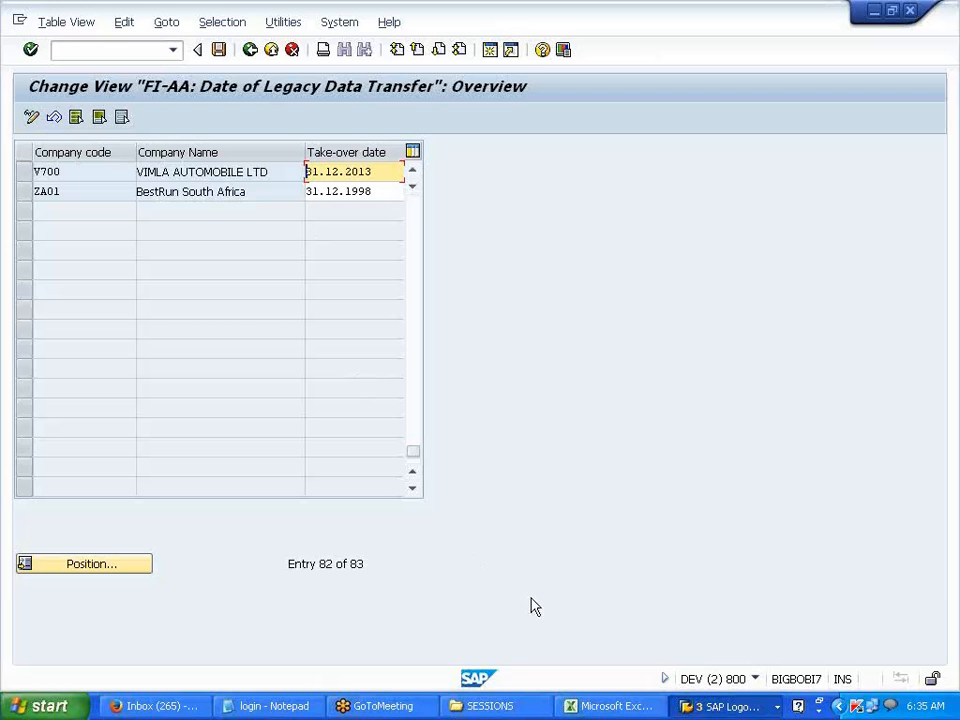
# Step: Compare V700's take-over date with the last closed fiscal year in the Excel ASSET sheet and return to the SAP IMG structure
pyautogui.click(627, 710)
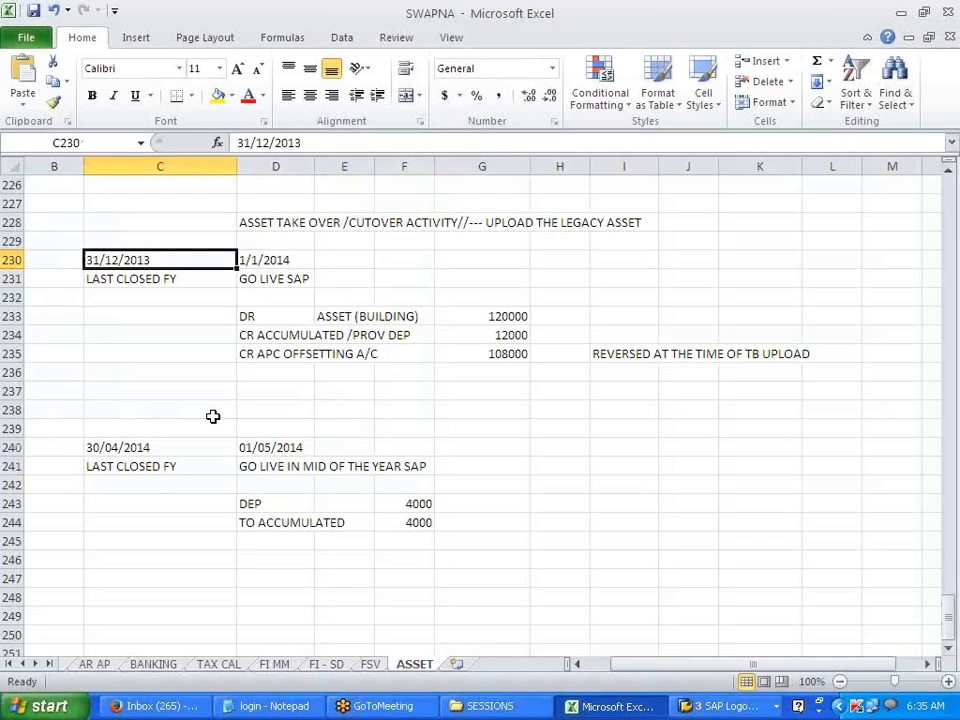
pyautogui.click(293, 405)
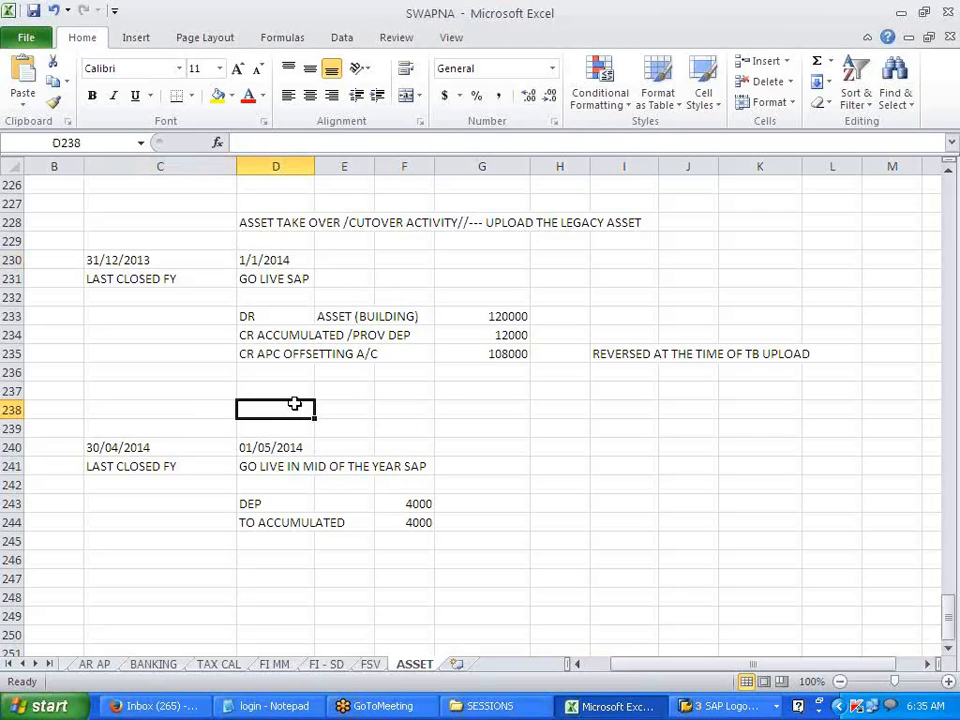
pyautogui.hotkey('alt', 'Tab')
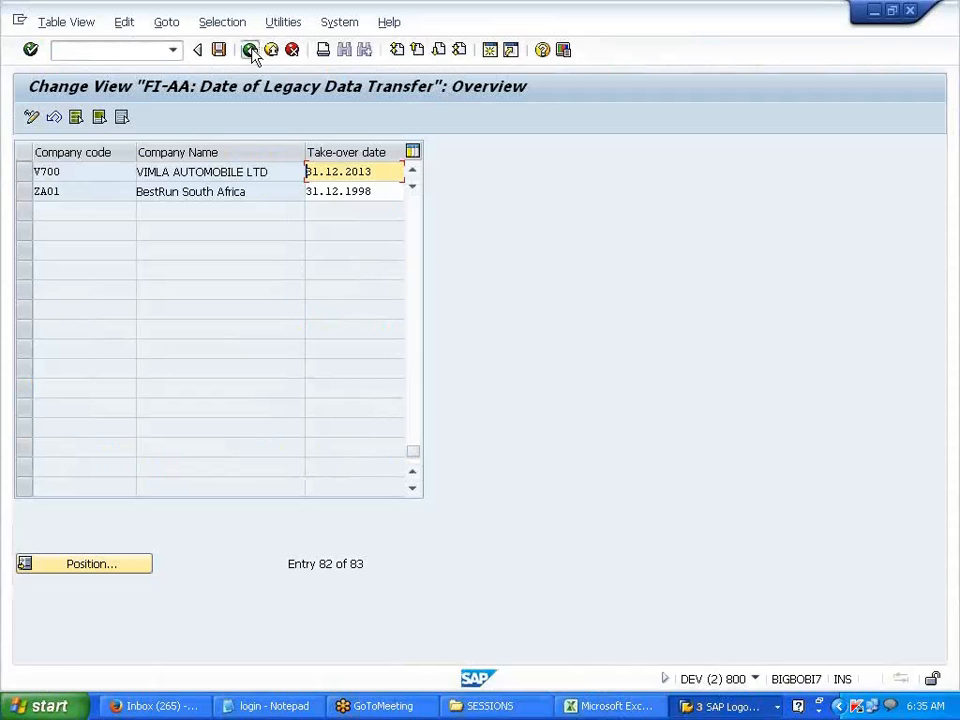
pyautogui.click(251, 51)
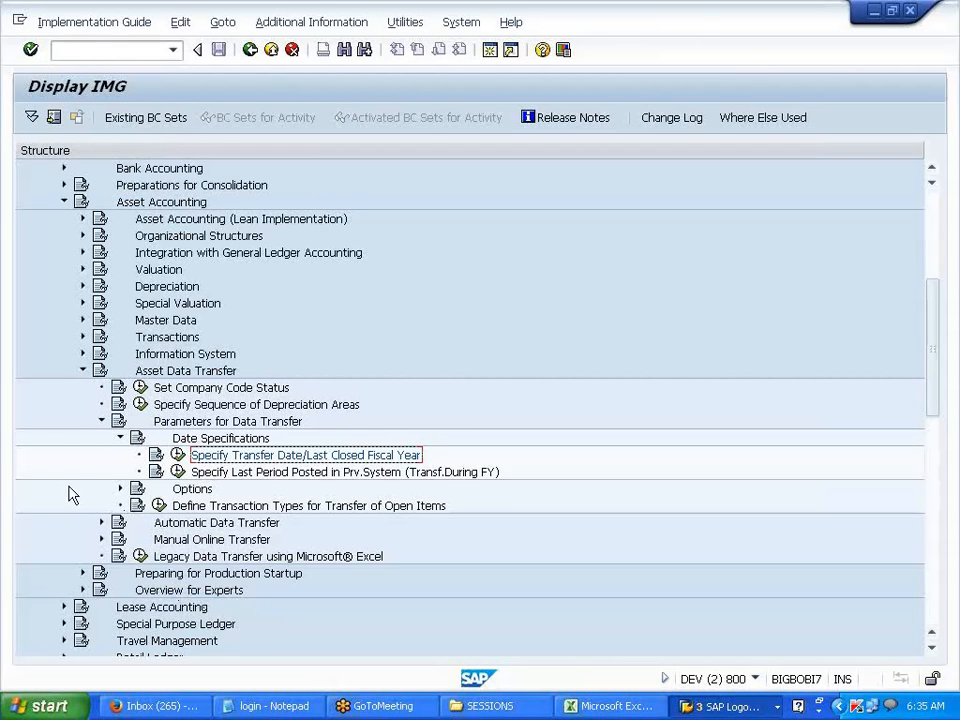
# Step: Start Create Legacy Asset under Manual Online Transfer for asset class VBS in company code V700
pyautogui.click(100, 541)
pyautogui.click(200, 557)
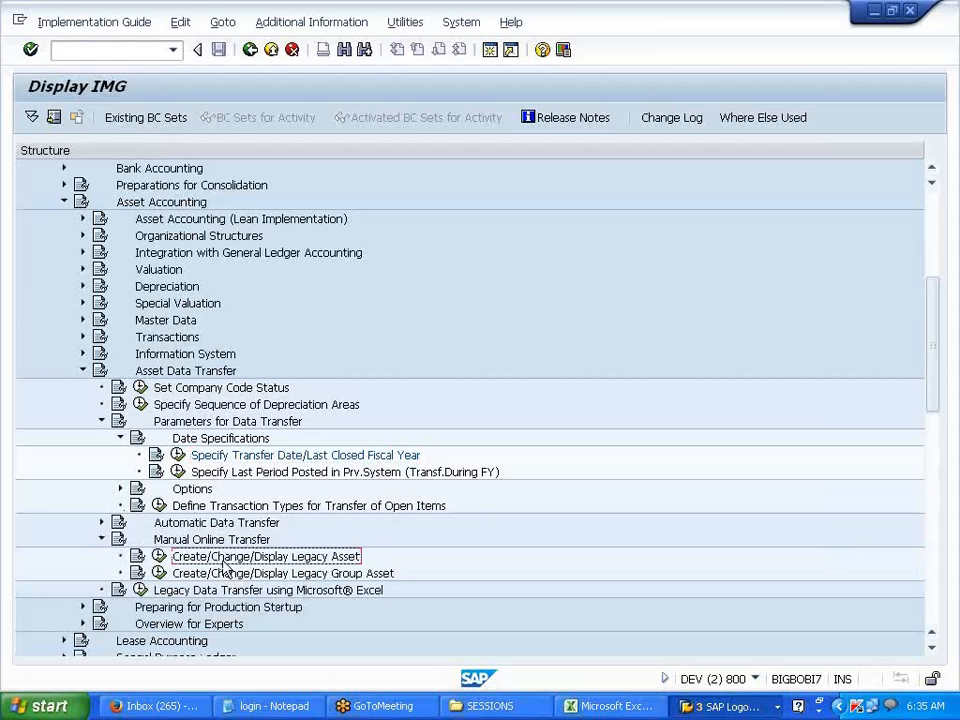
pyautogui.click(161, 558)
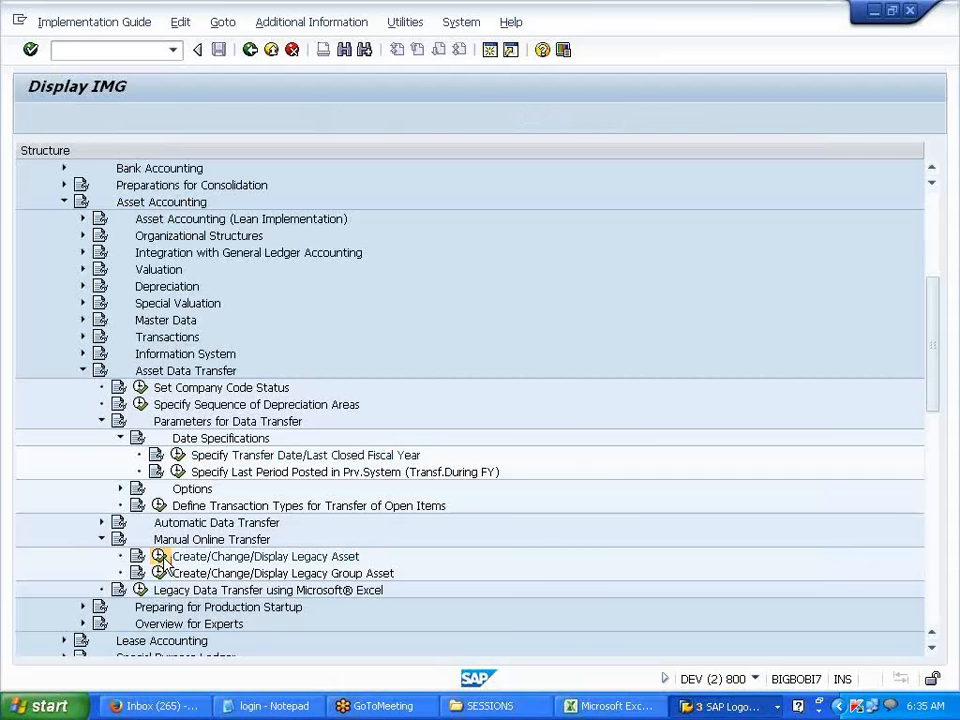
pyautogui.moveTo(177, 217); pyautogui.dragTo(51, 220)
pyautogui.click(51, 221)
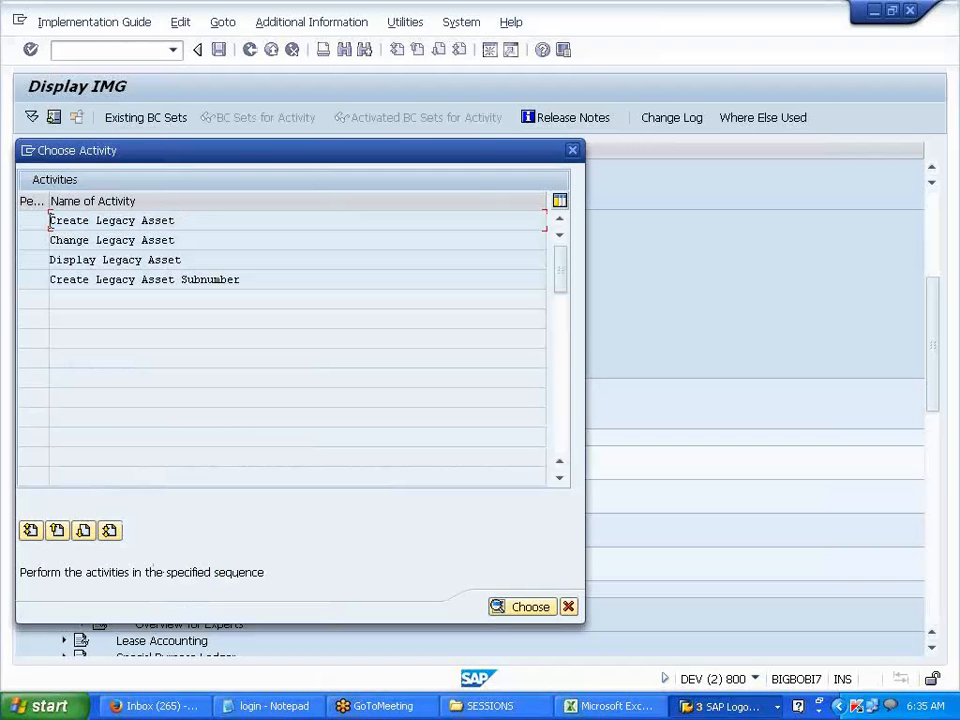
pyautogui.doubleClick(110, 224)
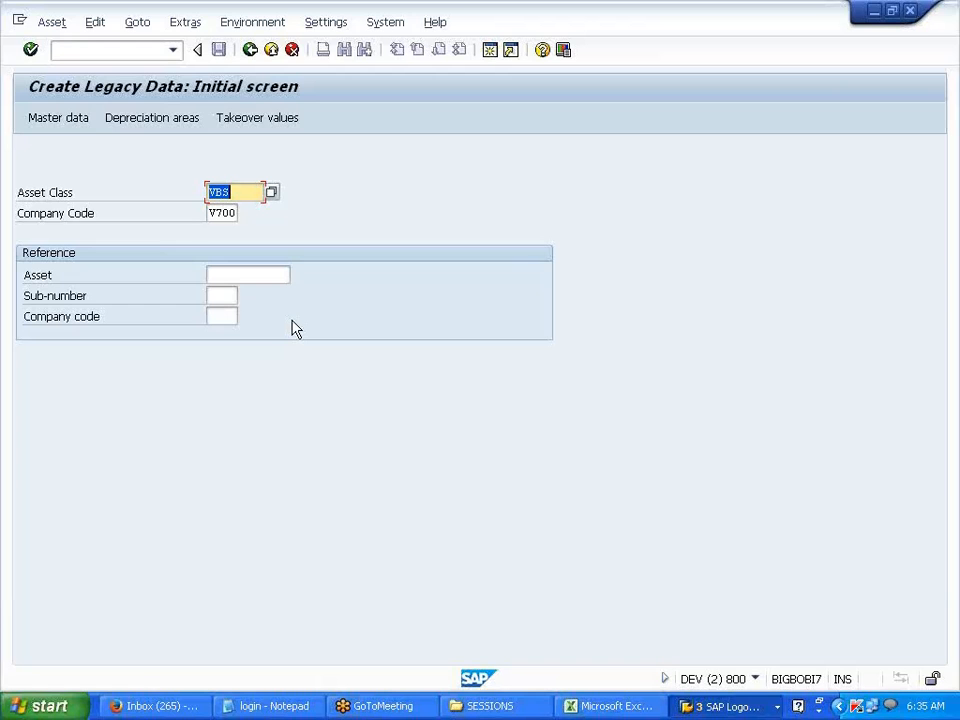
pyautogui.press('Return')
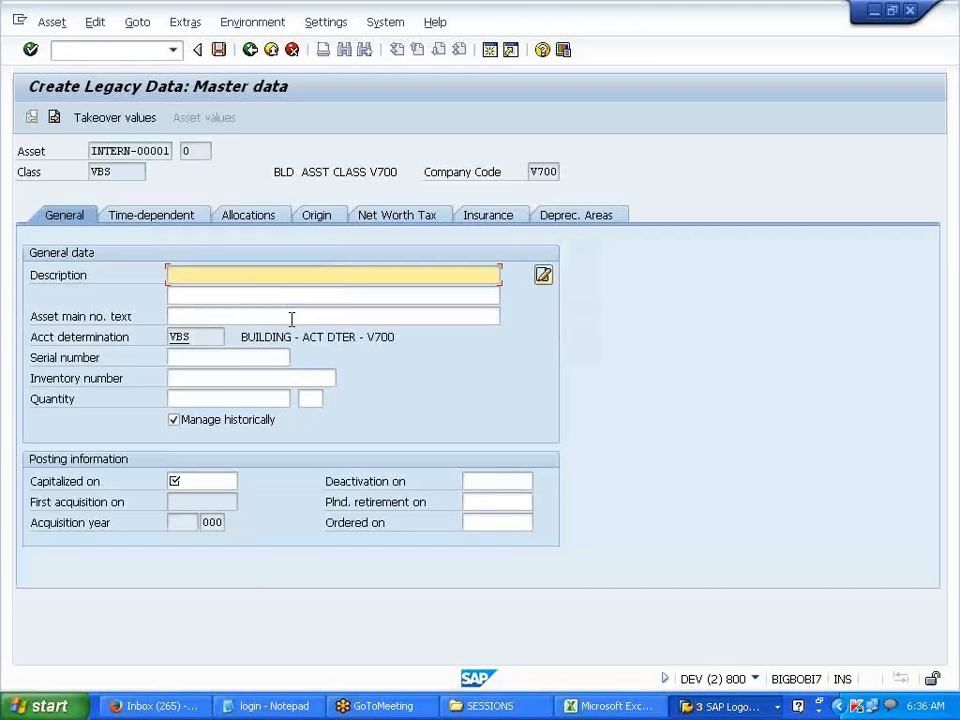
# Step: Enter "ASSET UPLOAD AS 0N 01012014 - CLOSED F.Y" as the legacy asset's description
pyautogui.write('ASSET UPLOAD')
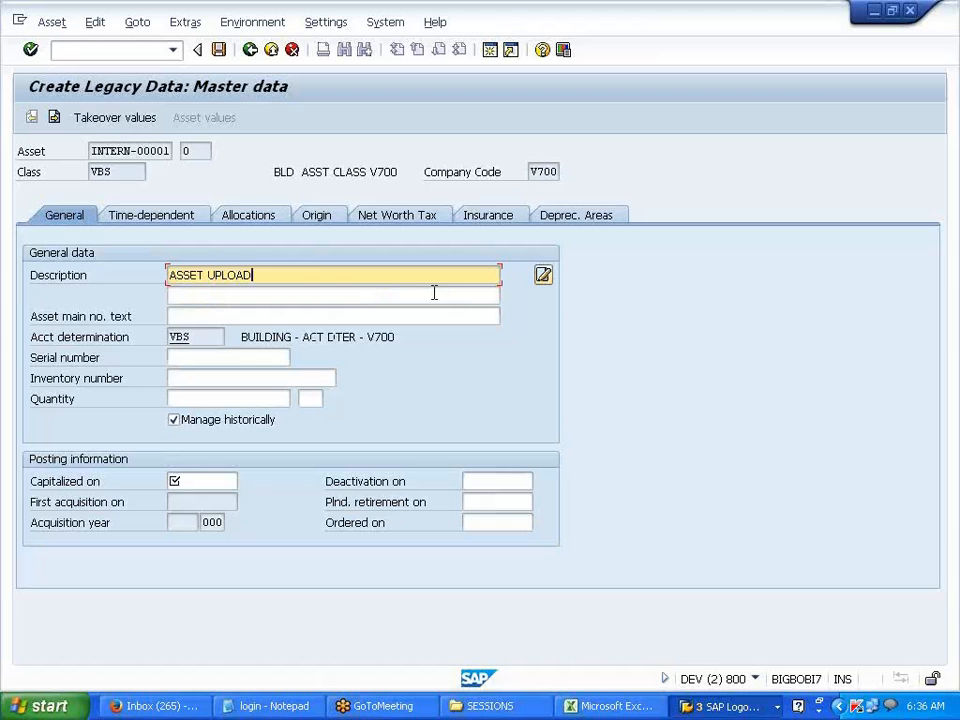
pyautogui.write(' AS ON 010')
pyautogui.write('01')
pyautogui.press('BackSpace')
pyautogui.press('BackSpace')
pyautogui.write('12014')
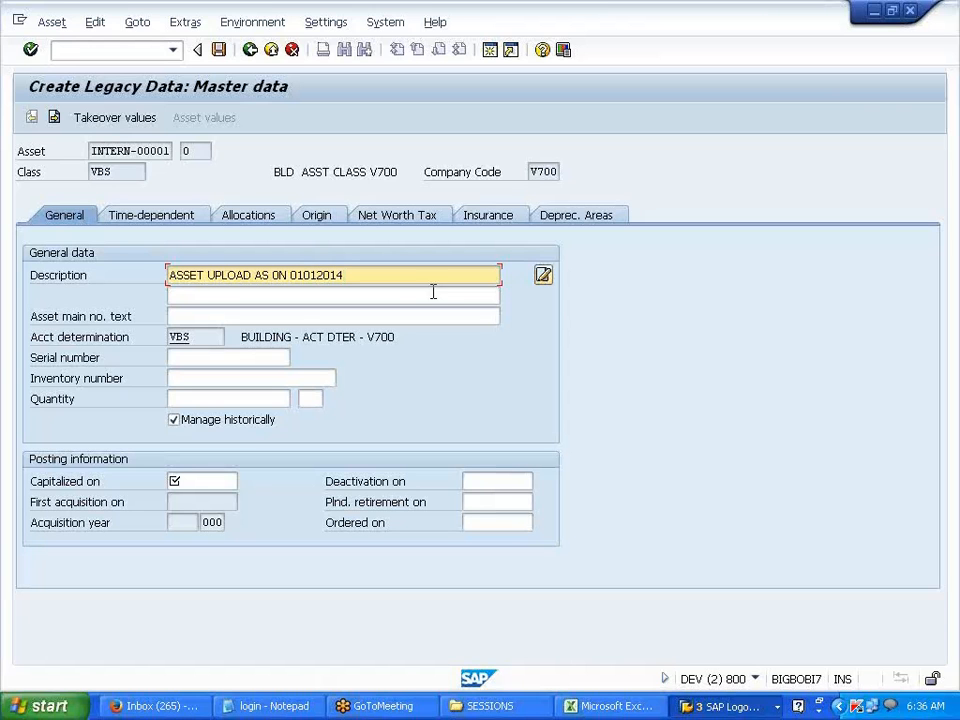
pyautogui.click(200, 479)
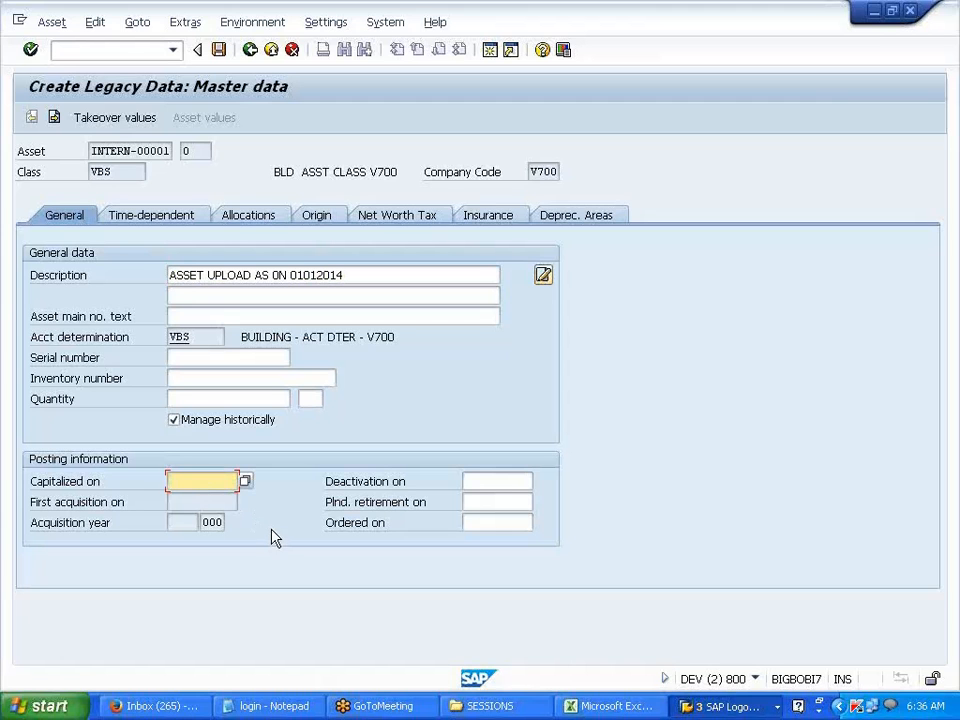
pyautogui.click(365, 271)
pyautogui.write('- CLOSE')
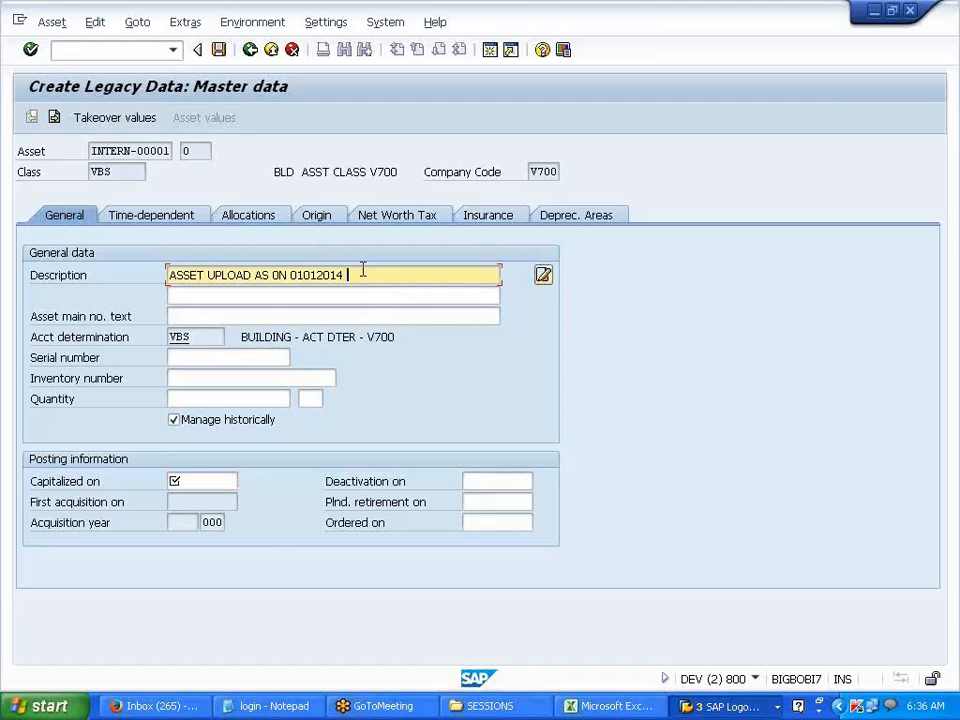
pyautogui.write('D-F.Y')
# Step: Try to set the legacy asset's capitalization date to 01.01.2014
pyautogui.click(199, 482)
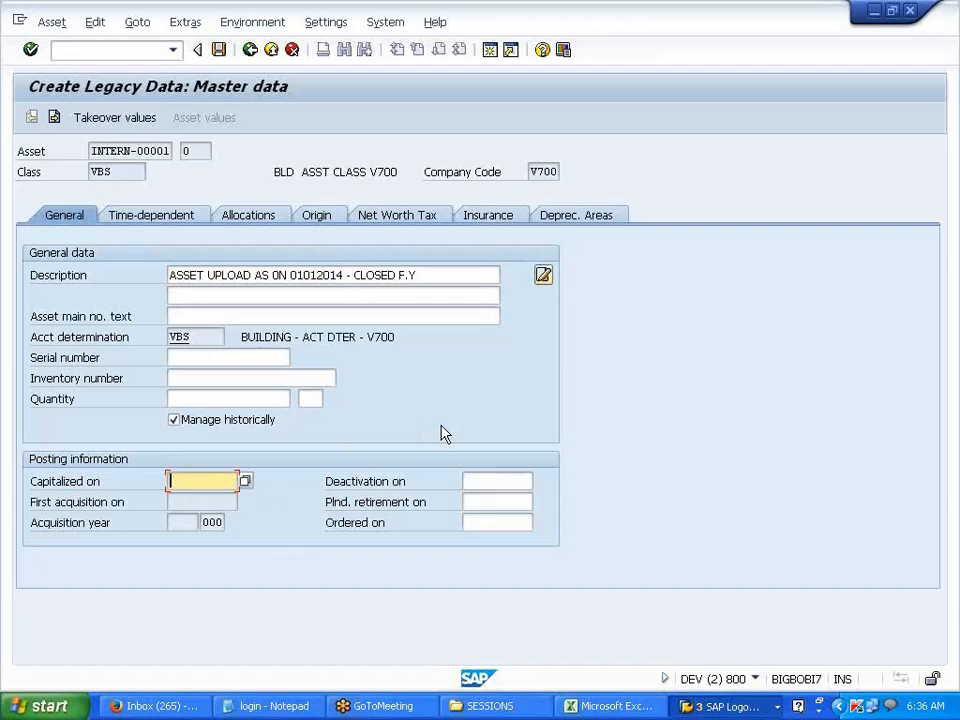
pyautogui.write('01')
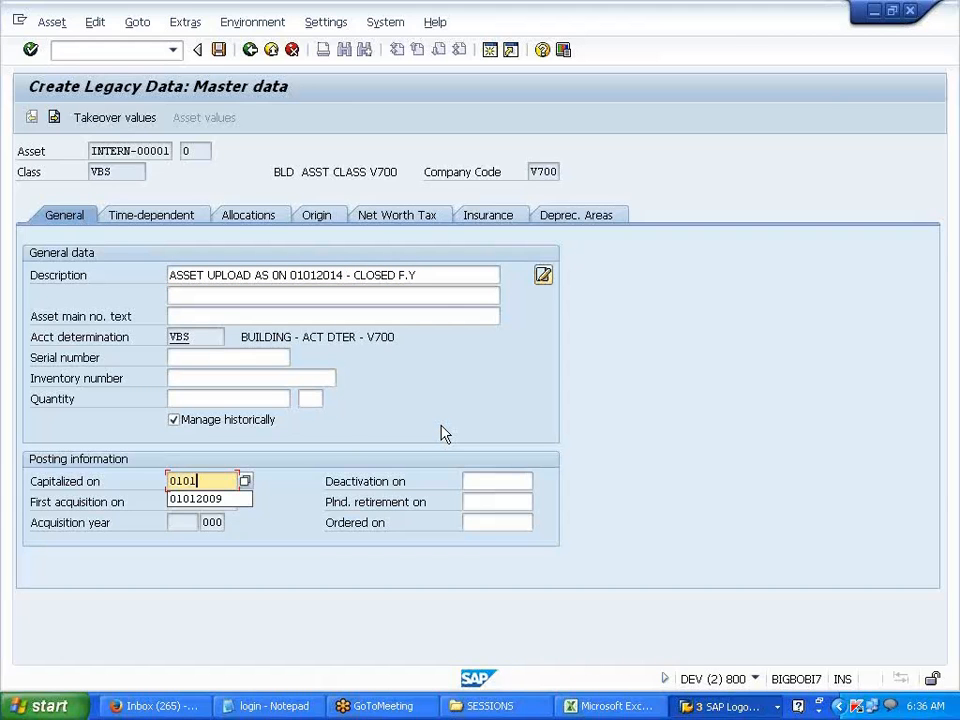
pyautogui.write('.01.201')
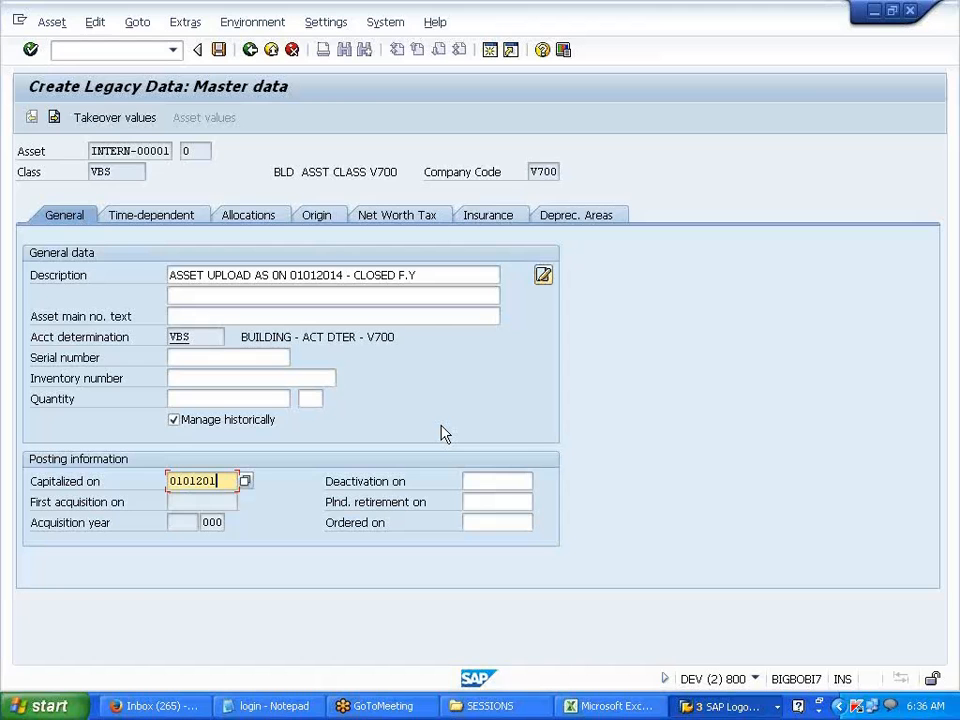
pyautogui.write('4')
pyautogui.press('Return')
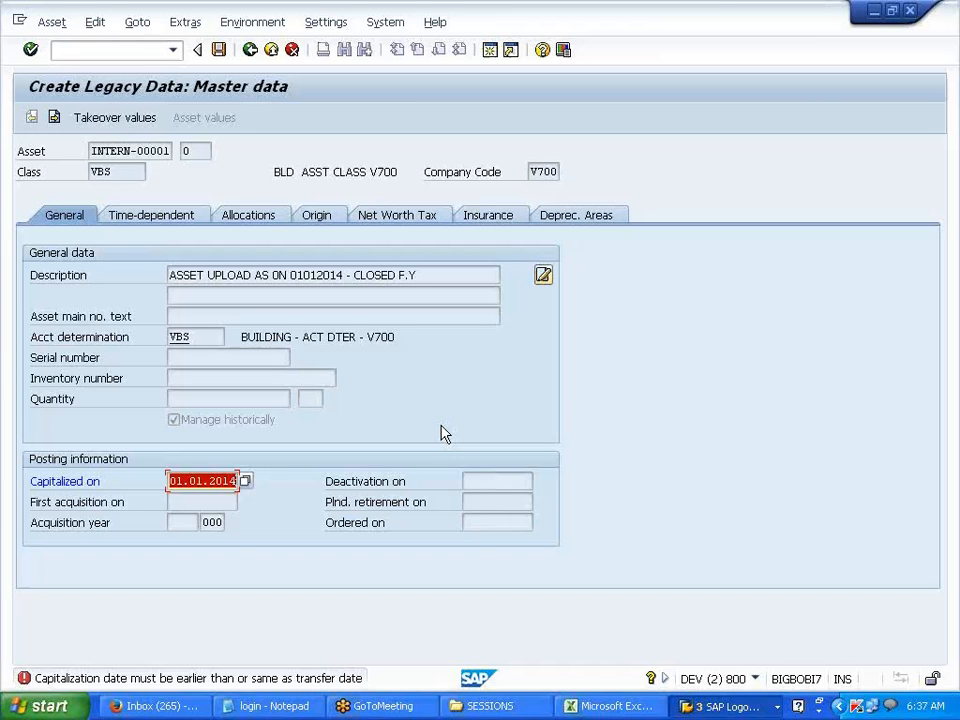
# Step: Set the legacy asset's capitalization date to 01.01.2013
pyautogui.press('BackSpace')
pyautogui.write('01012013')
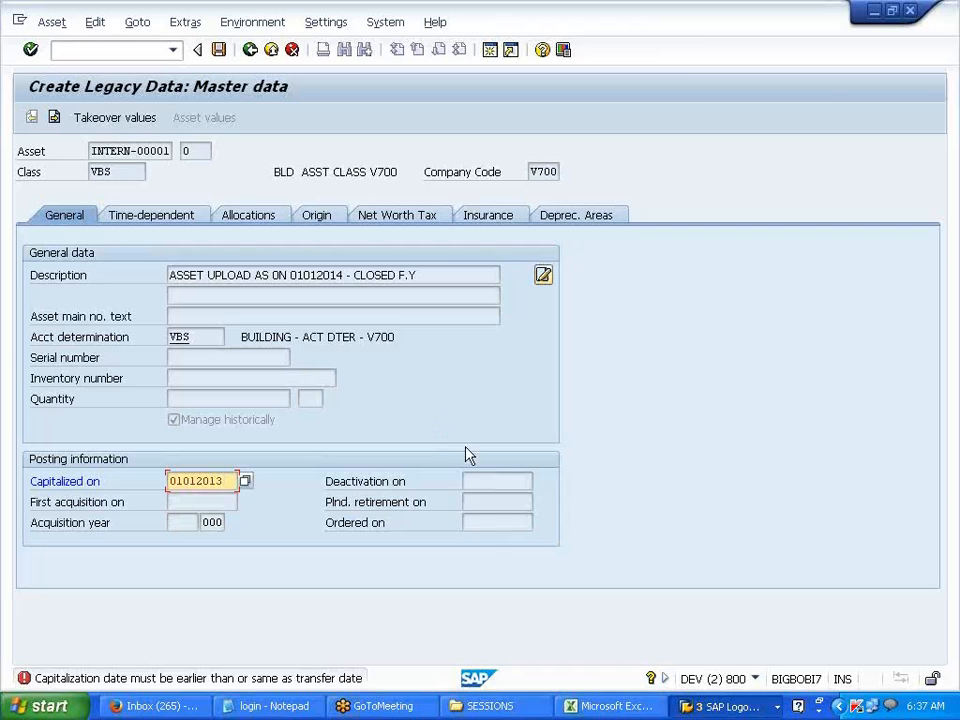
# Step: Review the asset, accumulated depreciation and APC offsetting lines in rows 233 to 235 of the Excel ASSET sheet and return to SAP
pyautogui.click(620, 707)
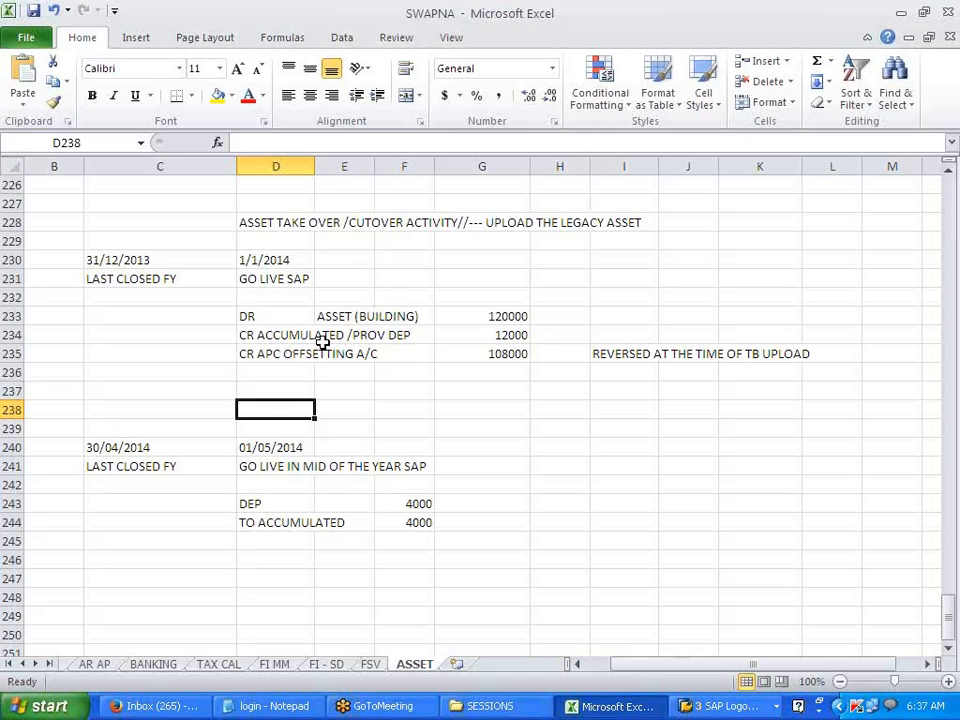
pyautogui.click(478, 334)
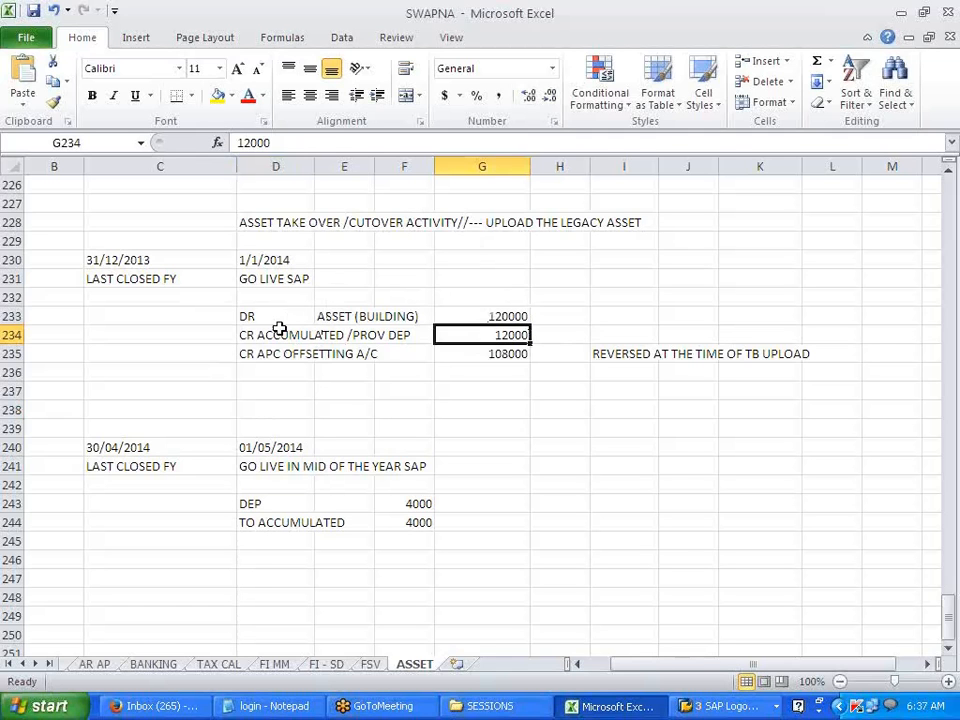
pyautogui.moveTo(250, 316); pyautogui.dragTo(473, 354)
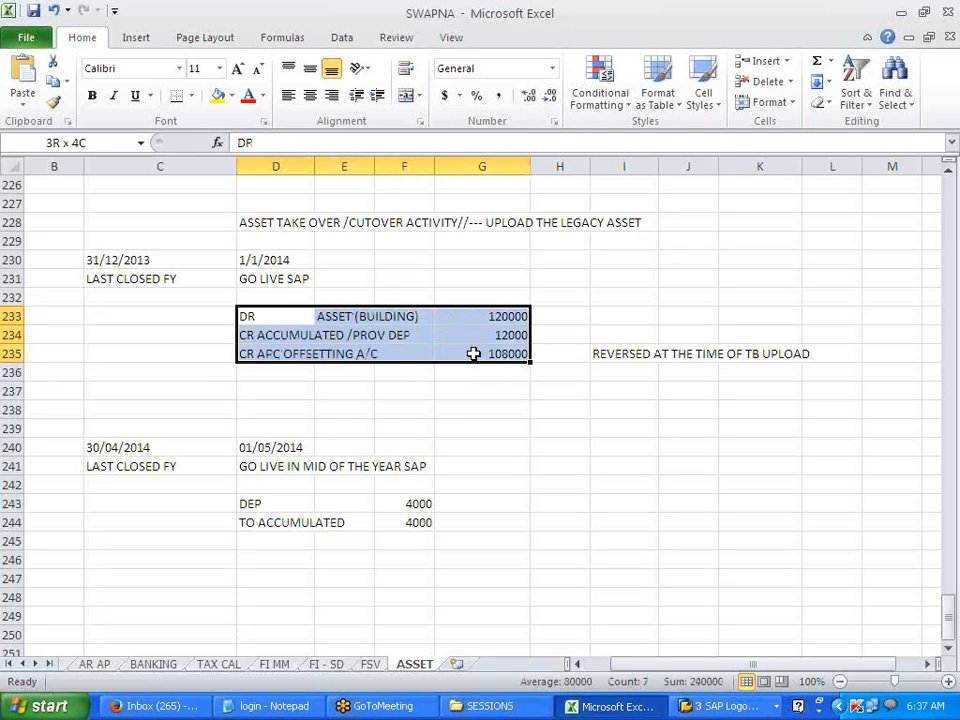
pyautogui.click(469, 394)
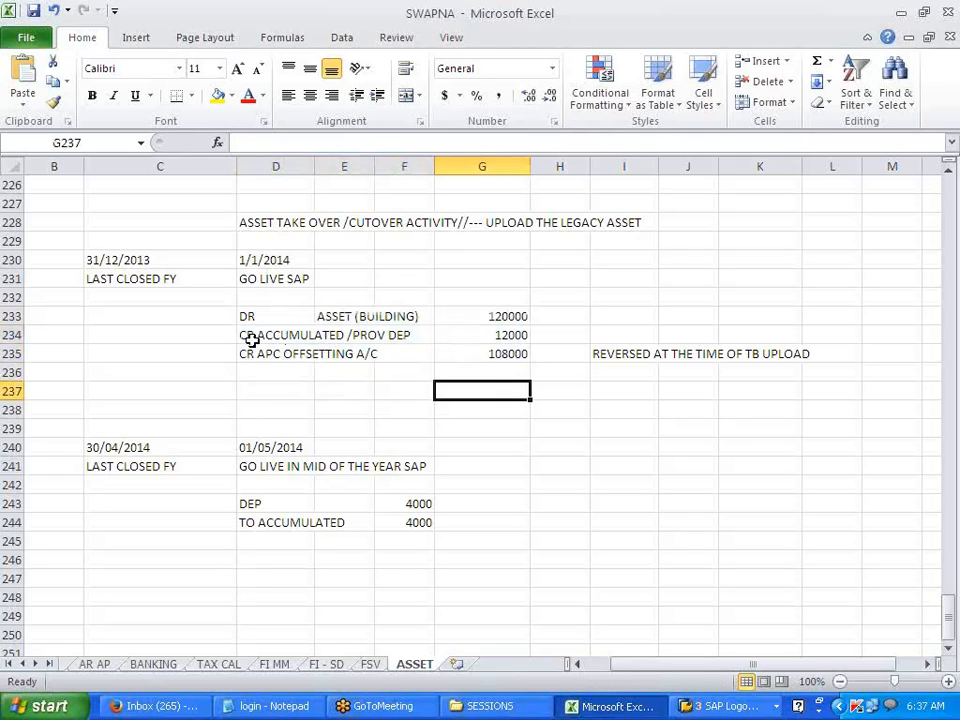
pyautogui.click(482, 316)
pyautogui.click(489, 334)
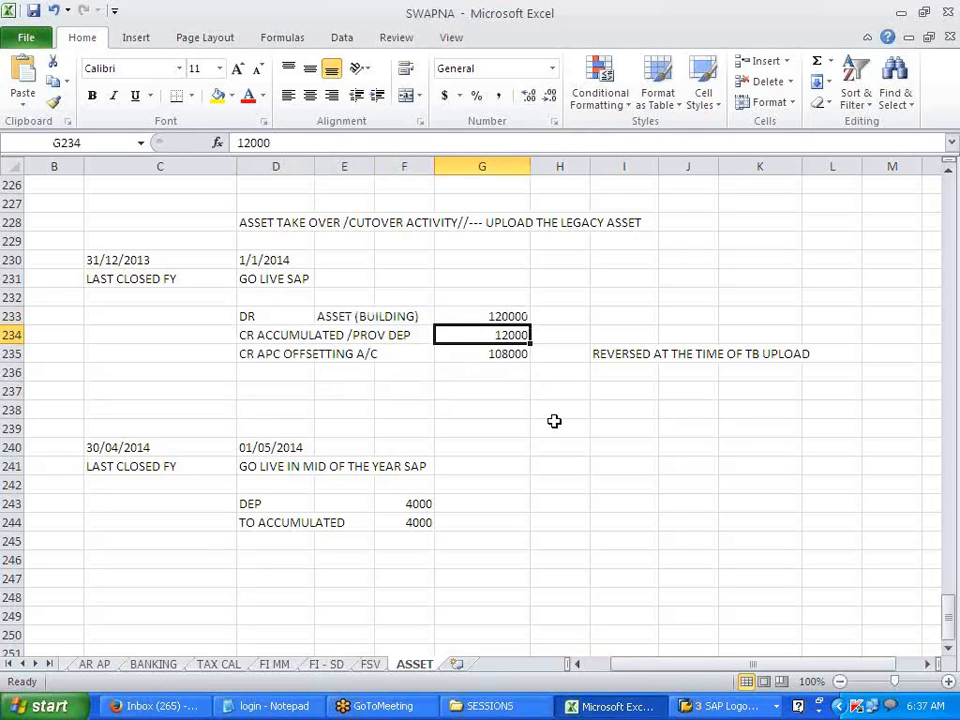
pyautogui.click(497, 414)
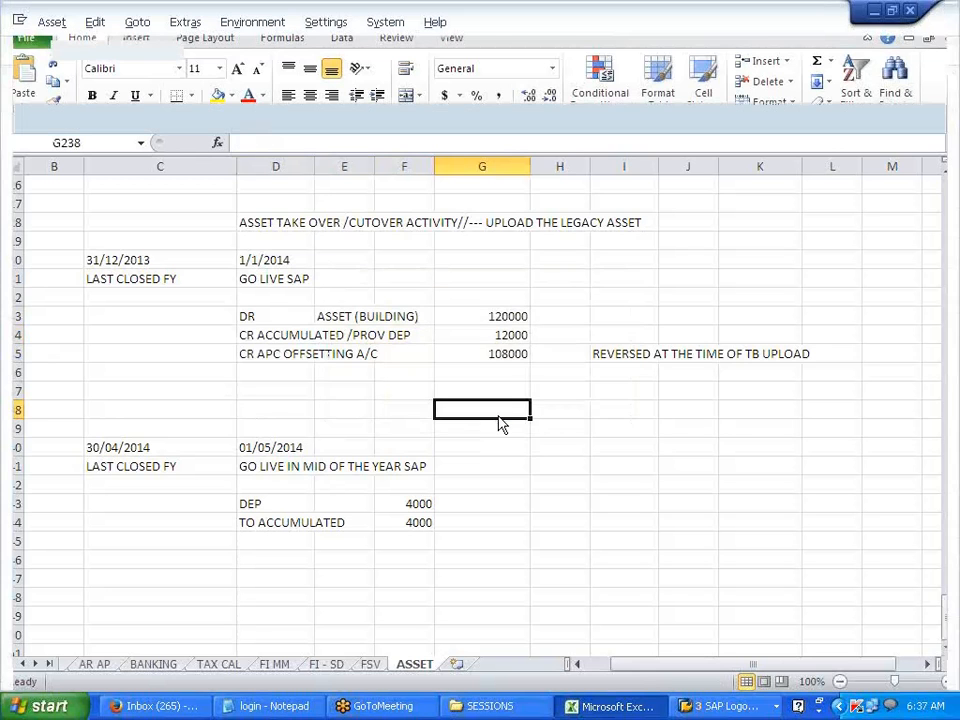
pyautogui.hotkey('alt', 'Tab')
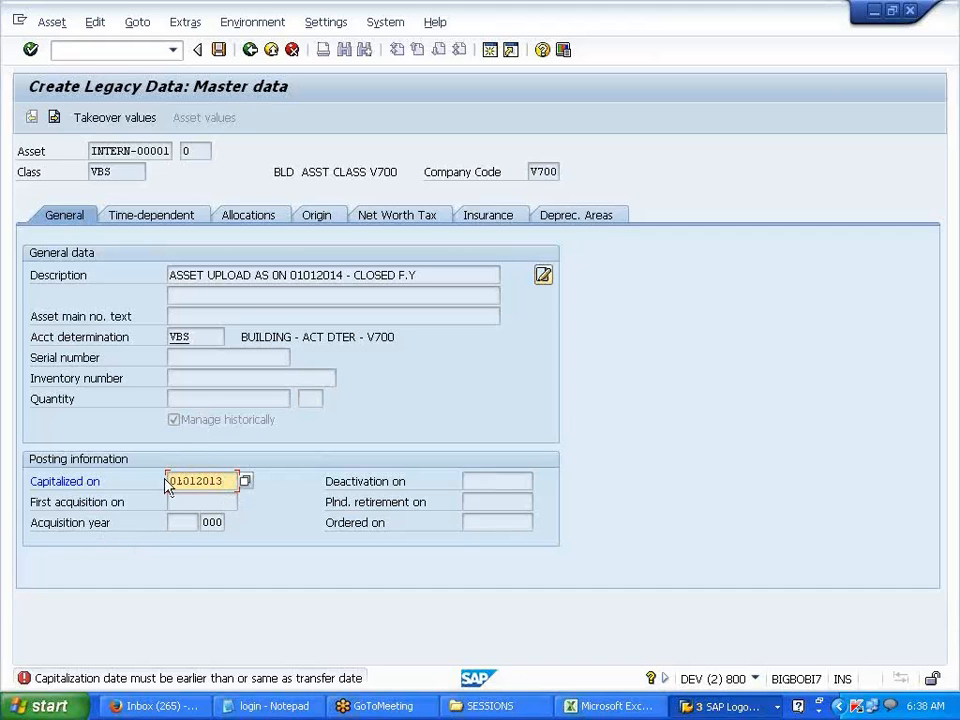
# Step: Assign the suggested business area in the legacy asset's time-dependent data and return to its general data
pyautogui.click(181, 222)
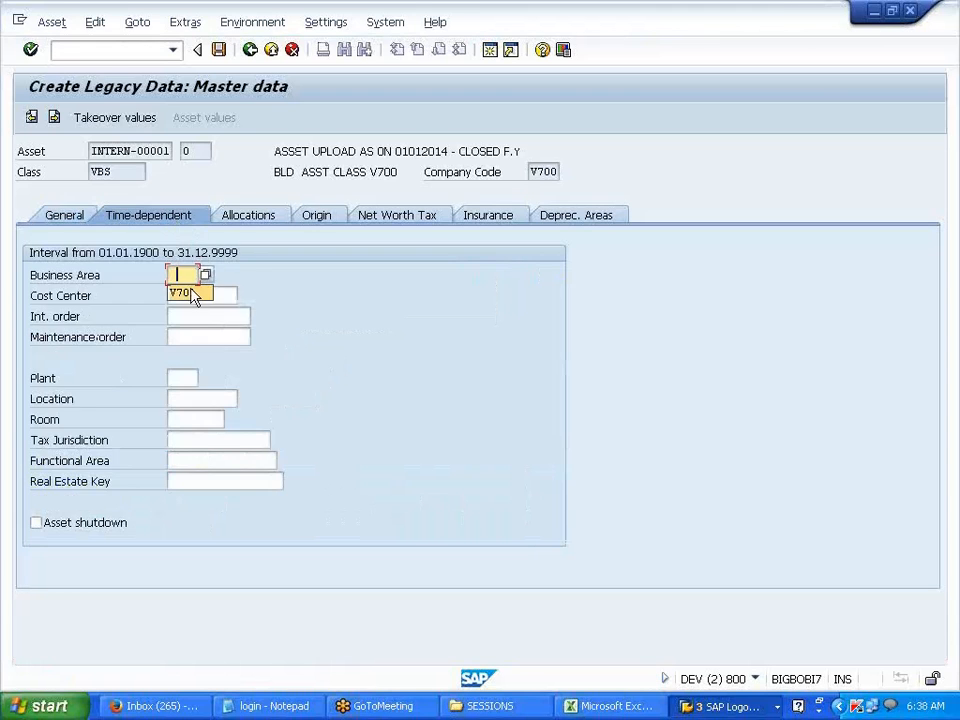
pyautogui.click(185, 292)
pyautogui.click(54, 217)
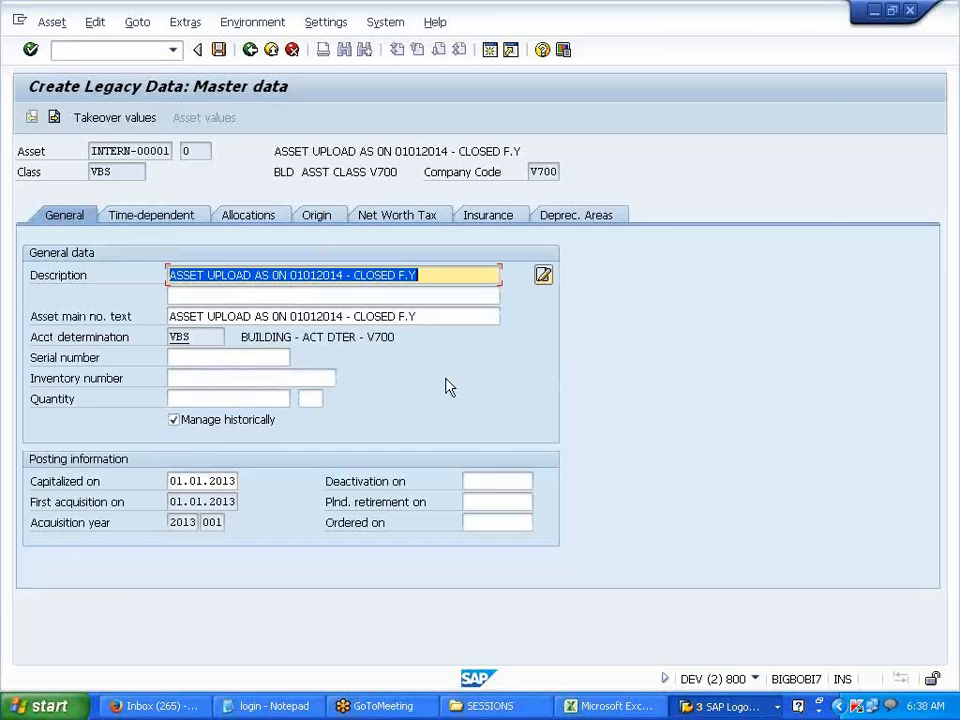
# Step: Check the depreciation keys, useful lives and start dates in the legacy asset's depreciation areas and return to its general data
pyautogui.click(574, 218)
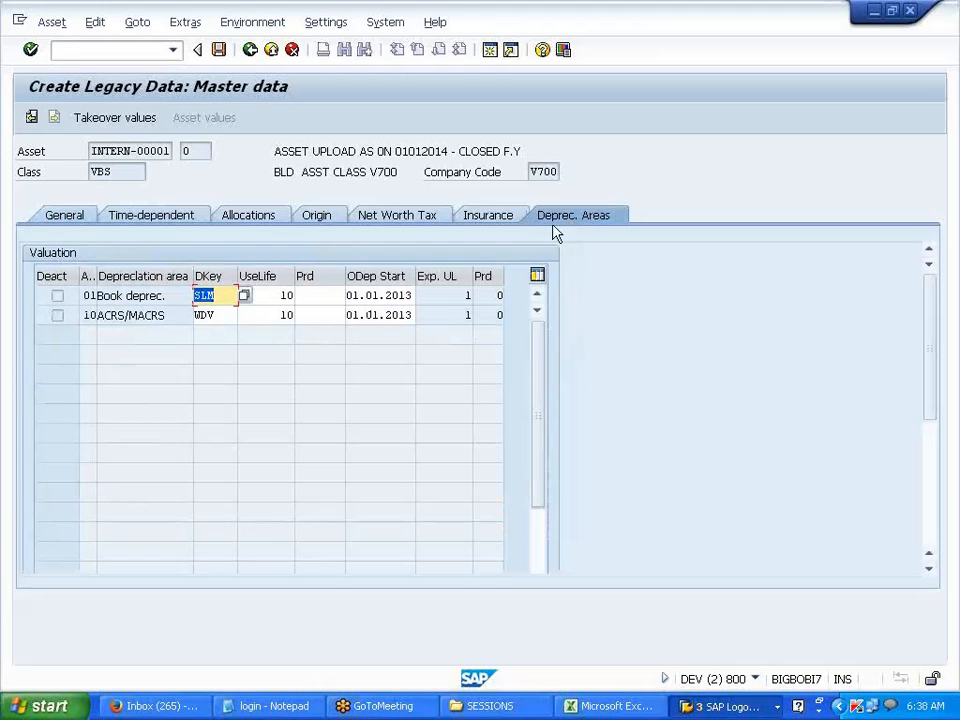
pyautogui.click(225, 295)
pyautogui.write('1')
pyautogui.press('Return')
pyautogui.click(64, 218)
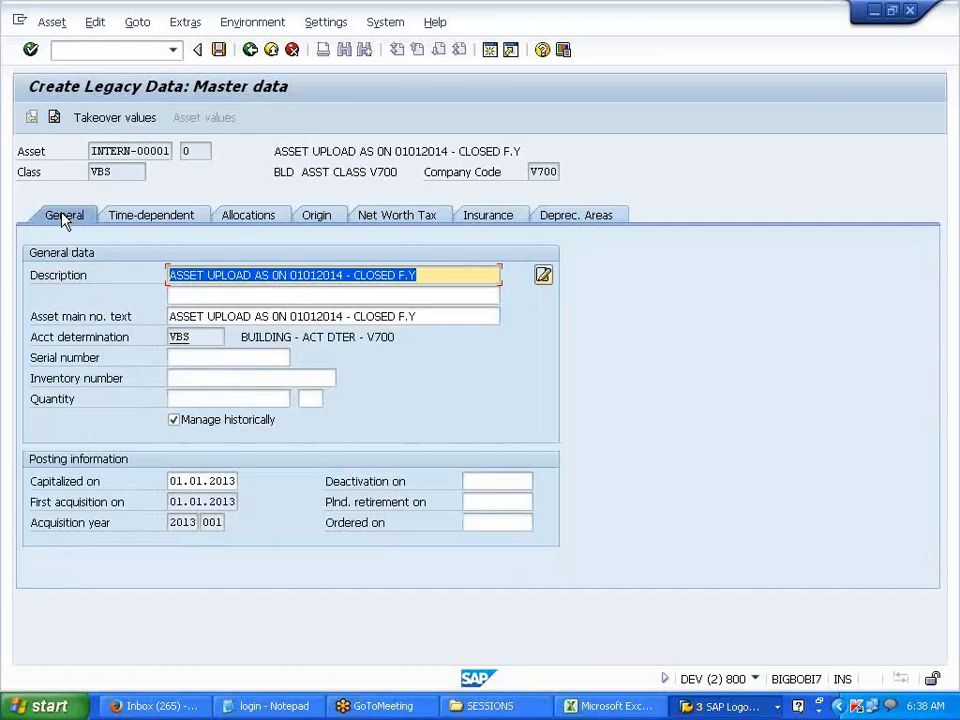
# Step: Enter the legacy asset's take-over values for book depreciation: cumulative acquisition value 120000 and accumulated ordinary depreciation 12000
pyautogui.click(116, 118)
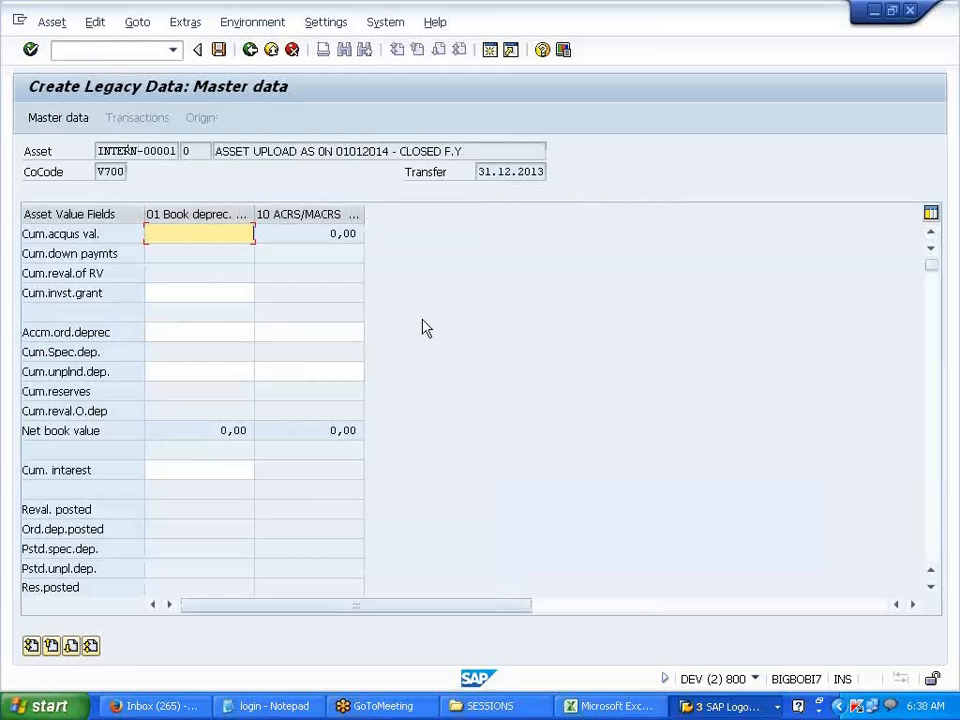
pyautogui.write('120000')
pyautogui.press('Tab')
pyautogui.press('Tab')
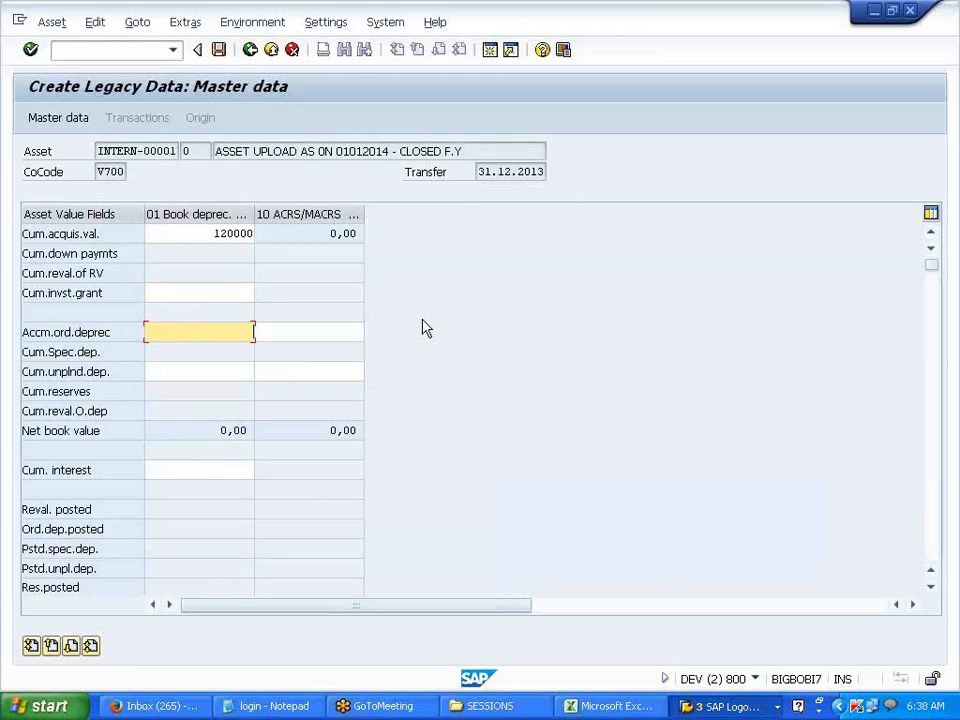
pyautogui.write('12000')
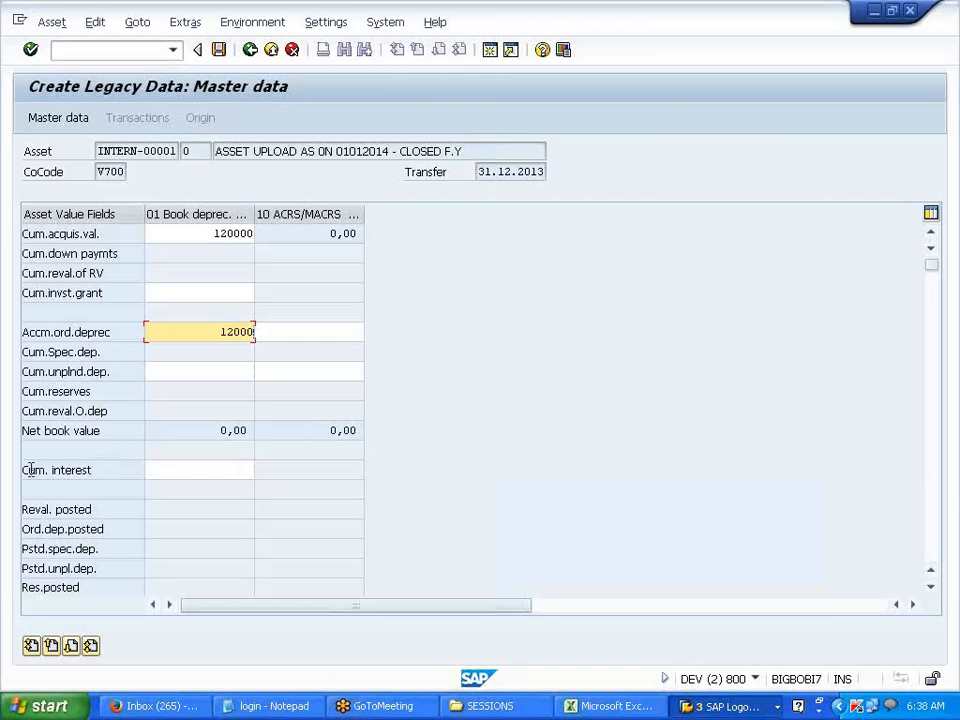
# Step: Check the posted ordinary depreciation and net book value rows, and calculate the net book value from the entered take-over values
pyautogui.moveTo(141, 529); pyautogui.dragTo(21, 529)
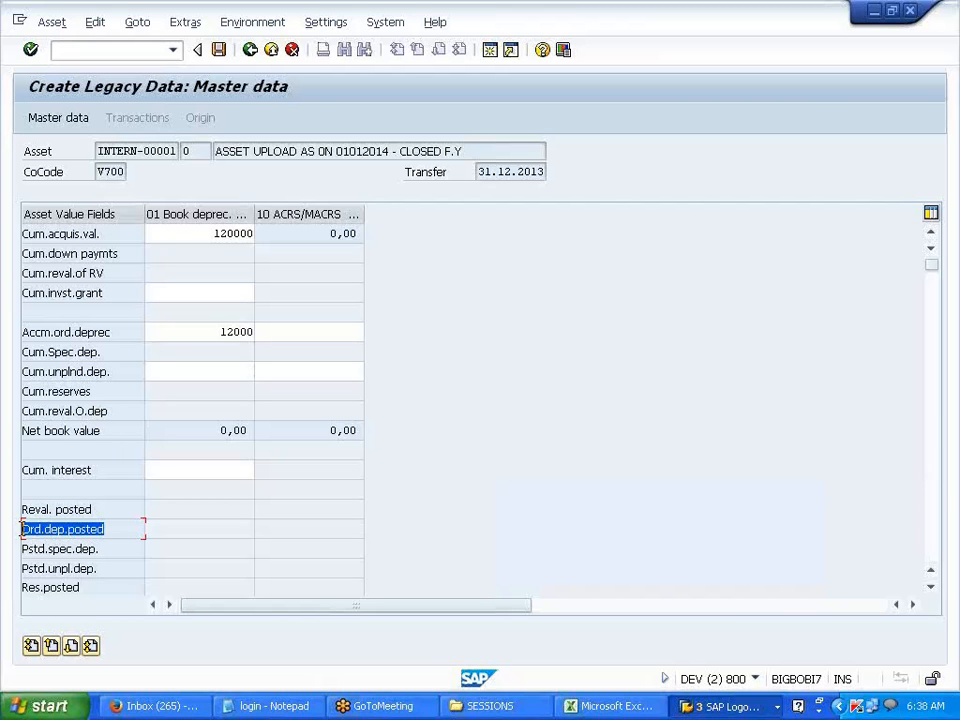
pyautogui.moveTo(21, 529); pyautogui.dragTo(21, 528)
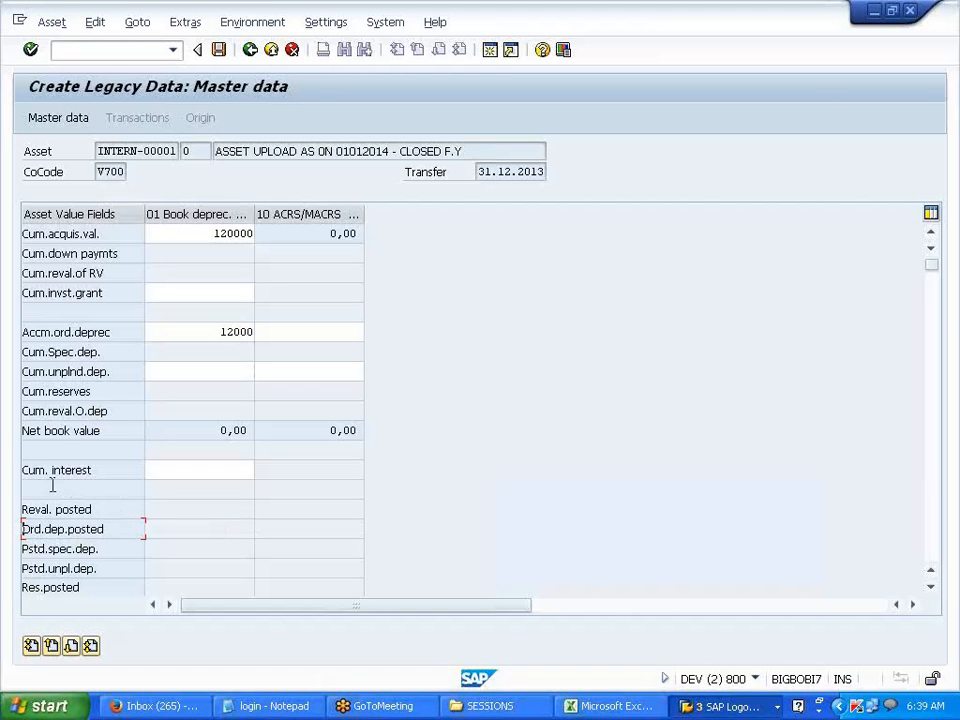
pyautogui.moveTo(139, 430); pyautogui.dragTo(17, 430)
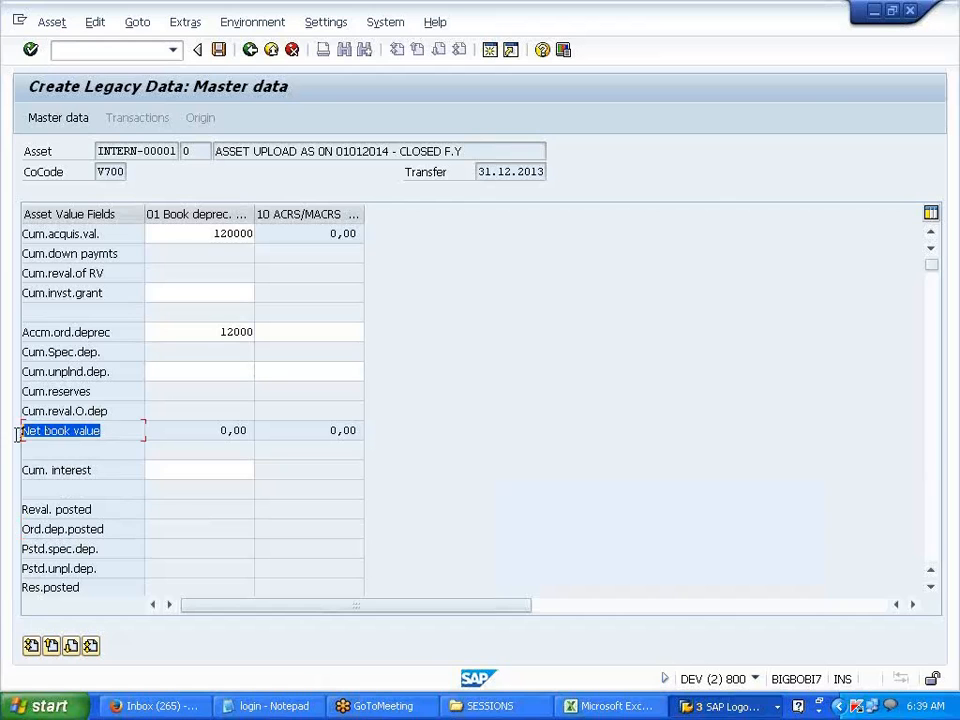
pyautogui.moveTo(222, 433); pyautogui.dragTo(281, 435)
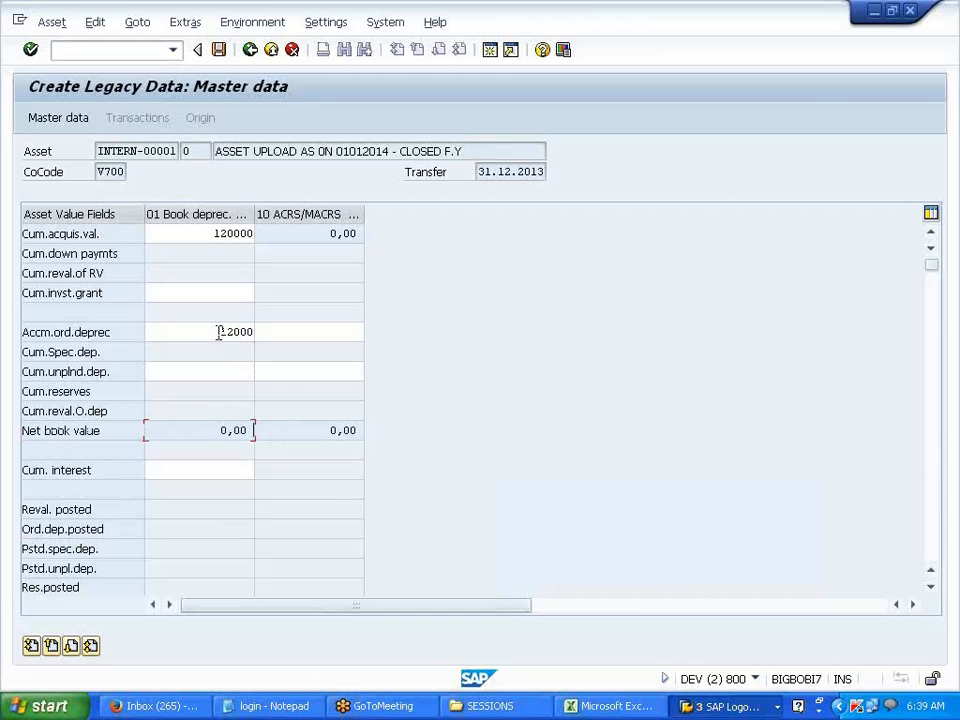
pyautogui.press('Return')
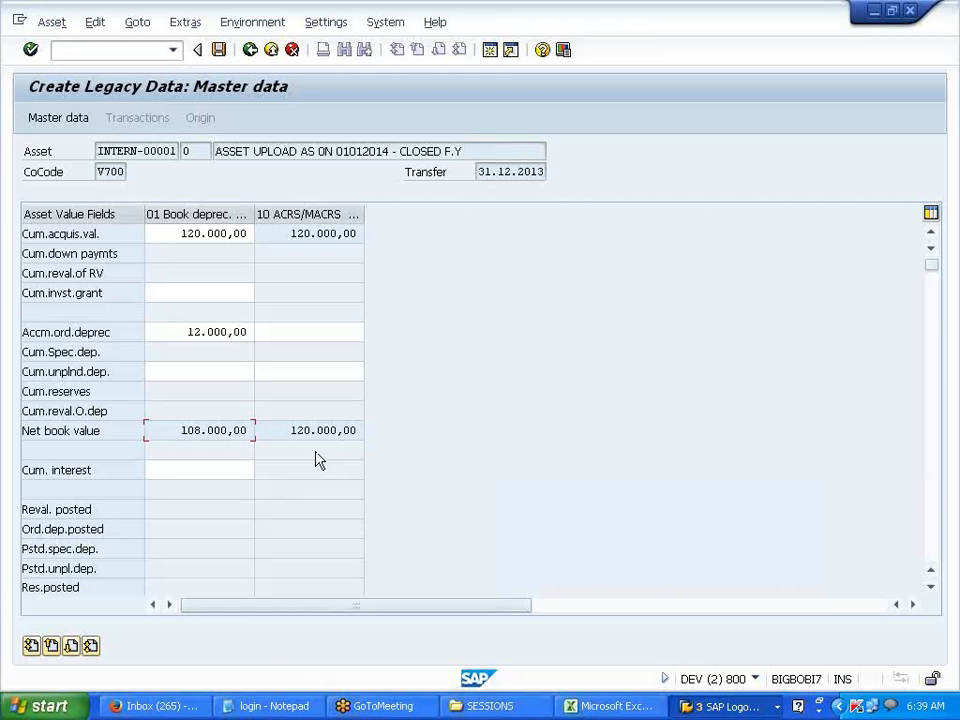
# Step: Check the transfer date, save the legacy asset and close the legacy asset activity selection
pyautogui.click(482, 172)
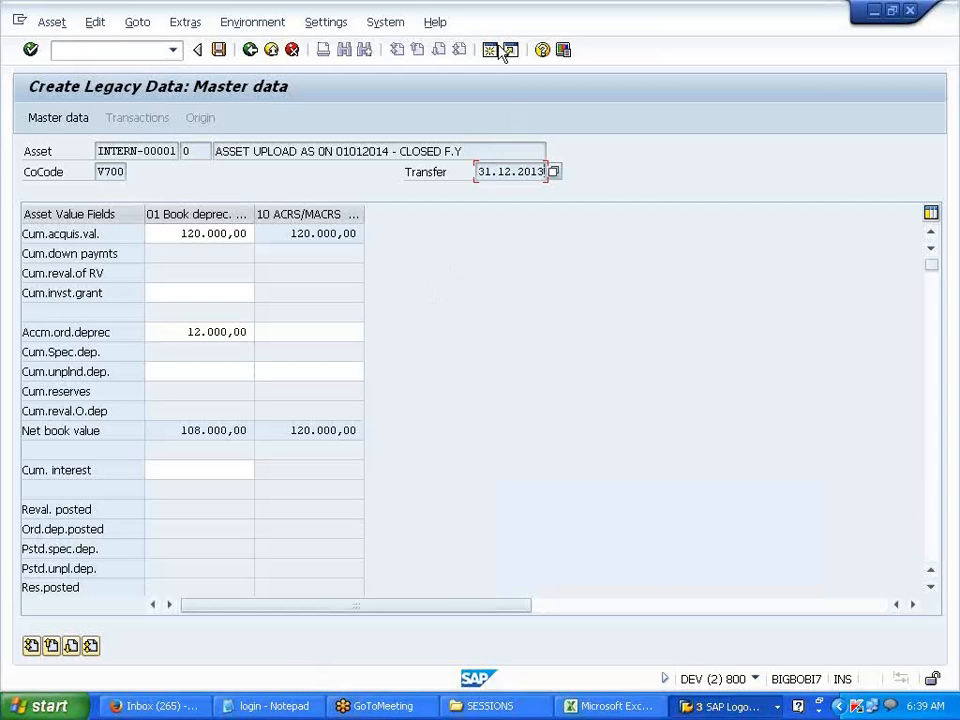
pyautogui.click(220, 55)
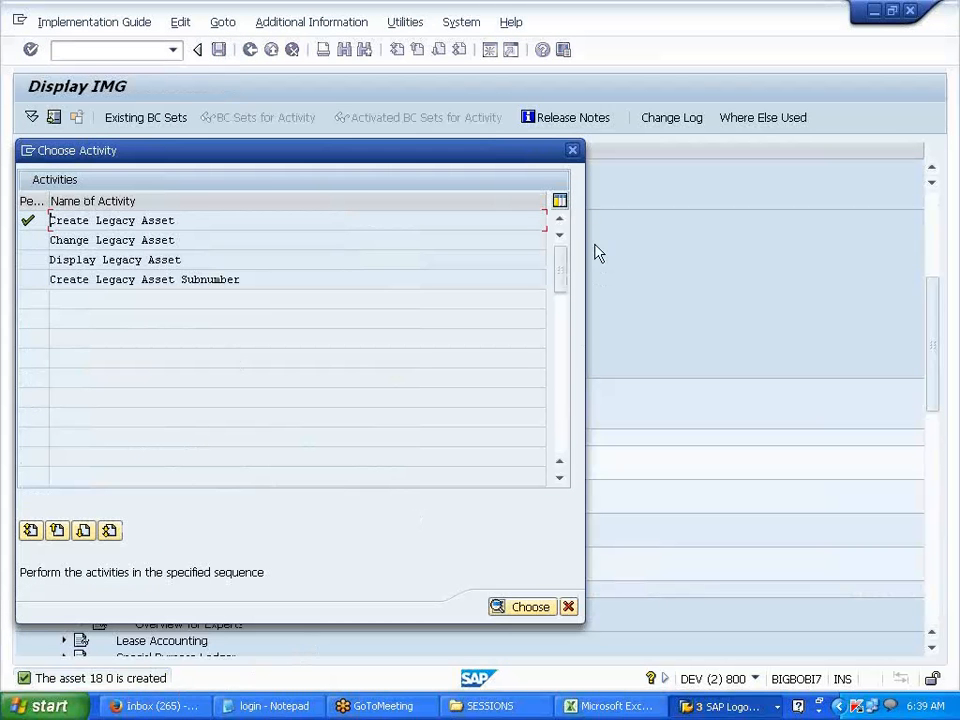
pyautogui.click(572, 152)
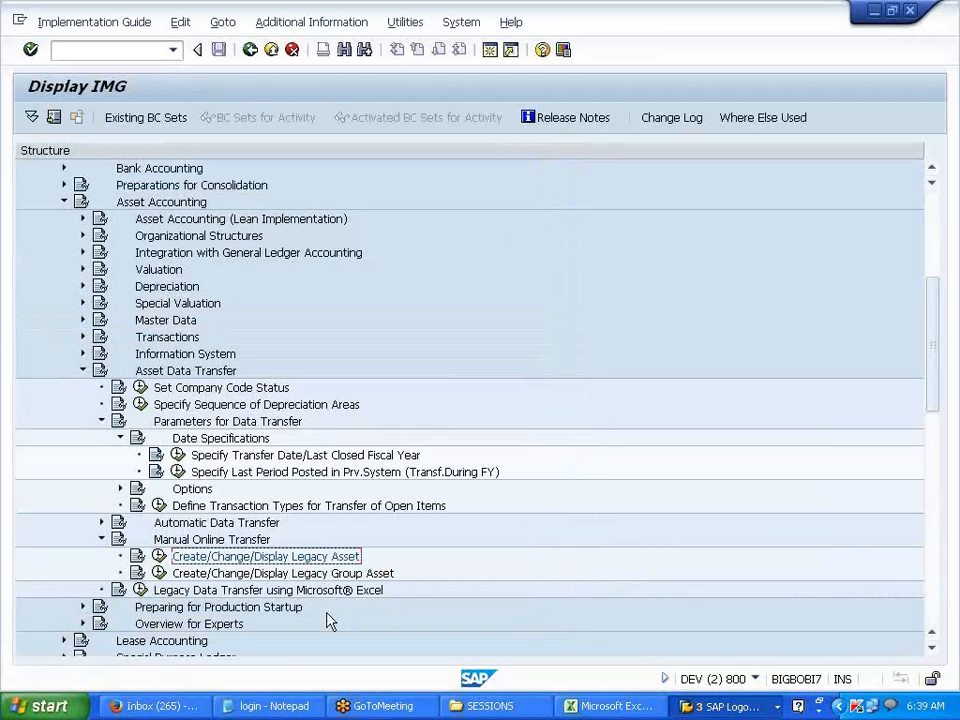
# Step: Open the asset values of asset 18 in company code V700 through AS02 in a new session and enlarge the planned values table
pyautogui.click(490, 50)
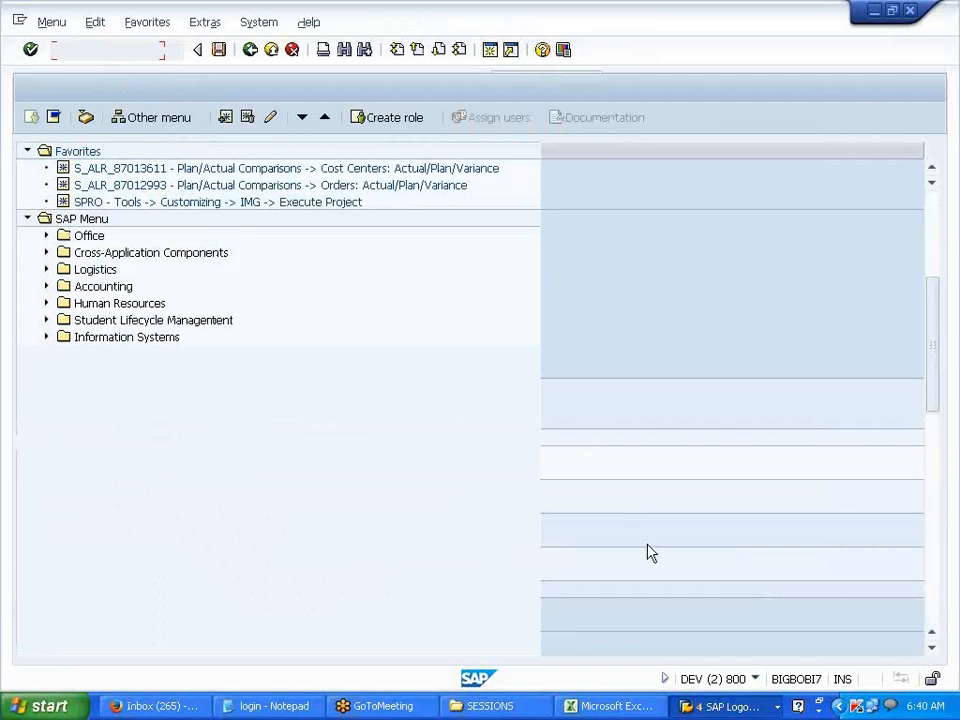
pyautogui.write('AS02')
pyautogui.press('Return')
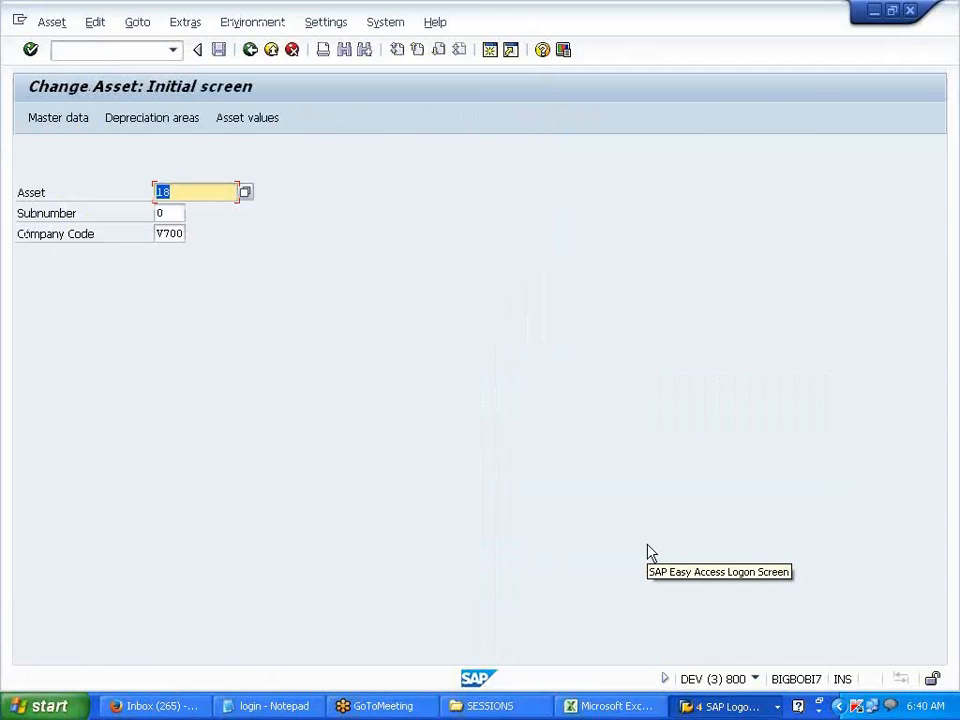
pyautogui.click(245, 120)
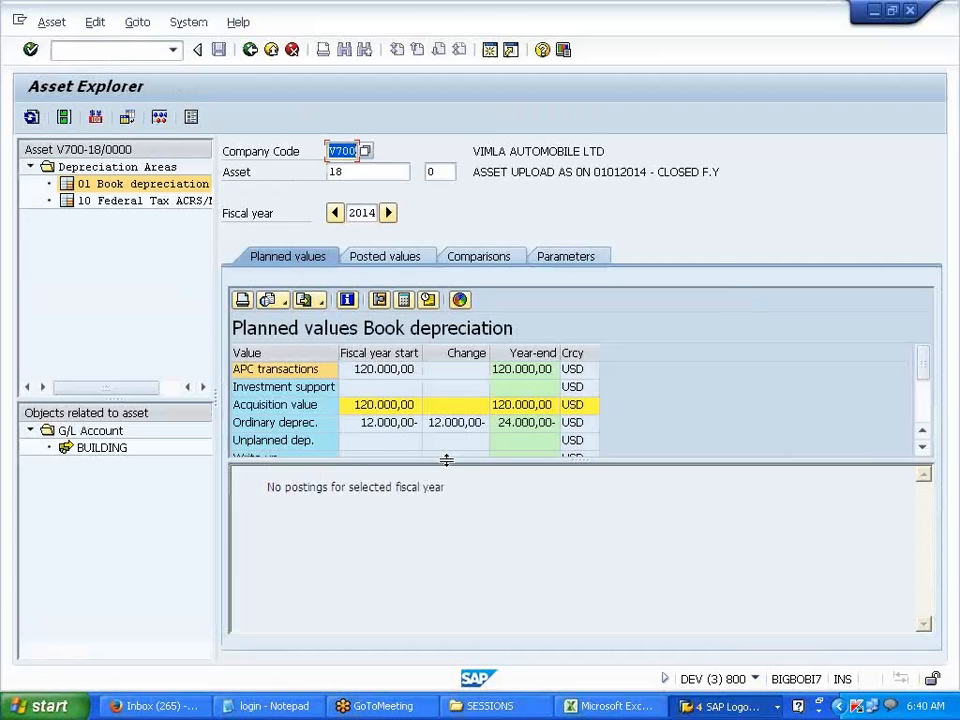
pyautogui.moveTo(446, 460); pyautogui.dragTo(439, 527)
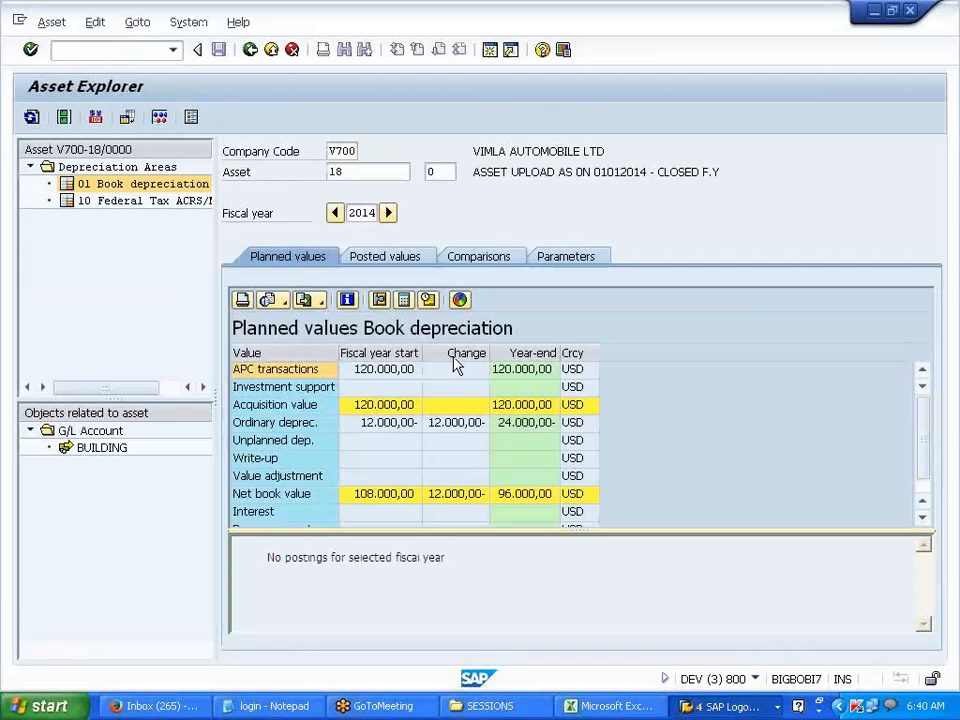
# Step: Review asset 18's posted book depreciation values, the 2014 to 2023 comparison and the depreciation planned per period
pyautogui.click(420, 262)
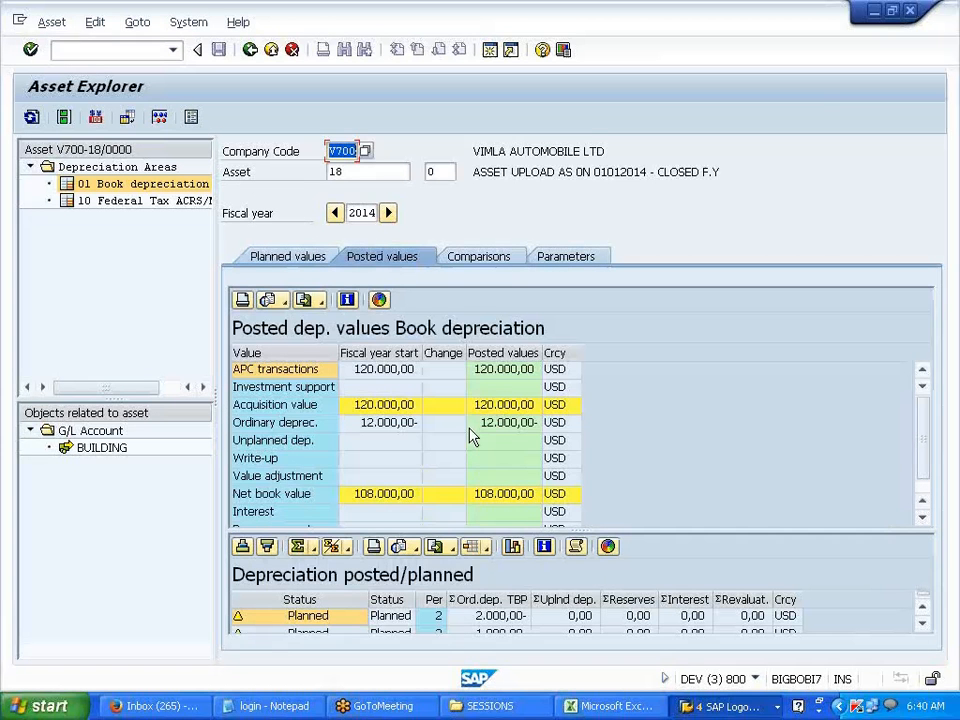
pyautogui.moveTo(517, 533)
pyautogui.mouseDown()
pyautogui.moveTo(525, 441)
pyautogui.moveTo(529, 527)
pyautogui.moveTo(527, 510)
pyautogui.moveTo(514, 540)
pyautogui.moveTo(519, 528)
pyautogui.mouseUp()
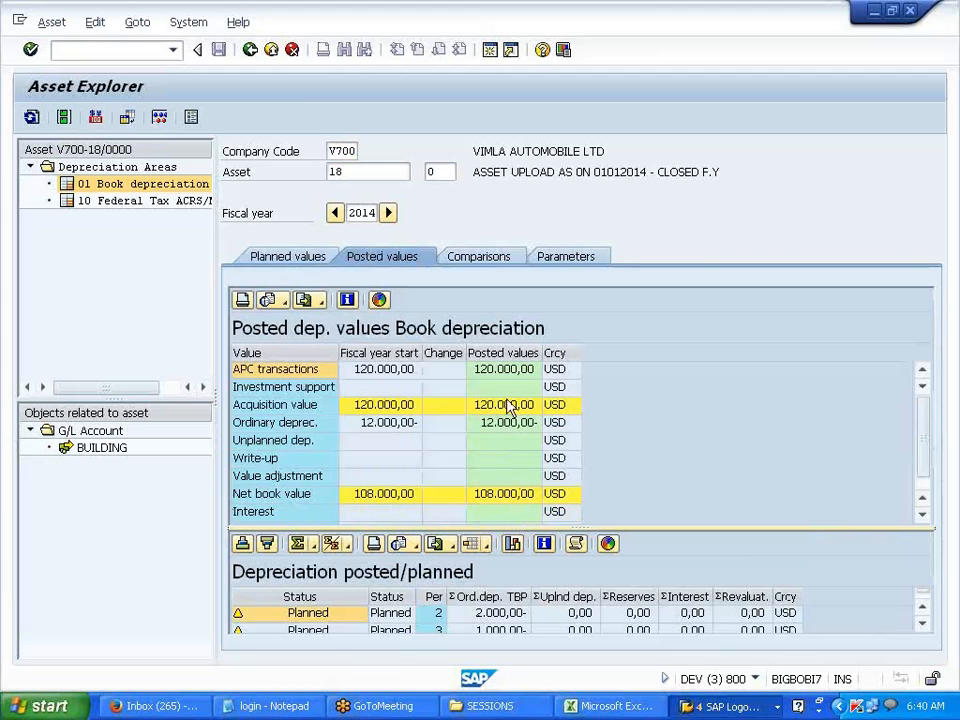
pyautogui.moveTo(466, 356); pyautogui.dragTo(489, 356)
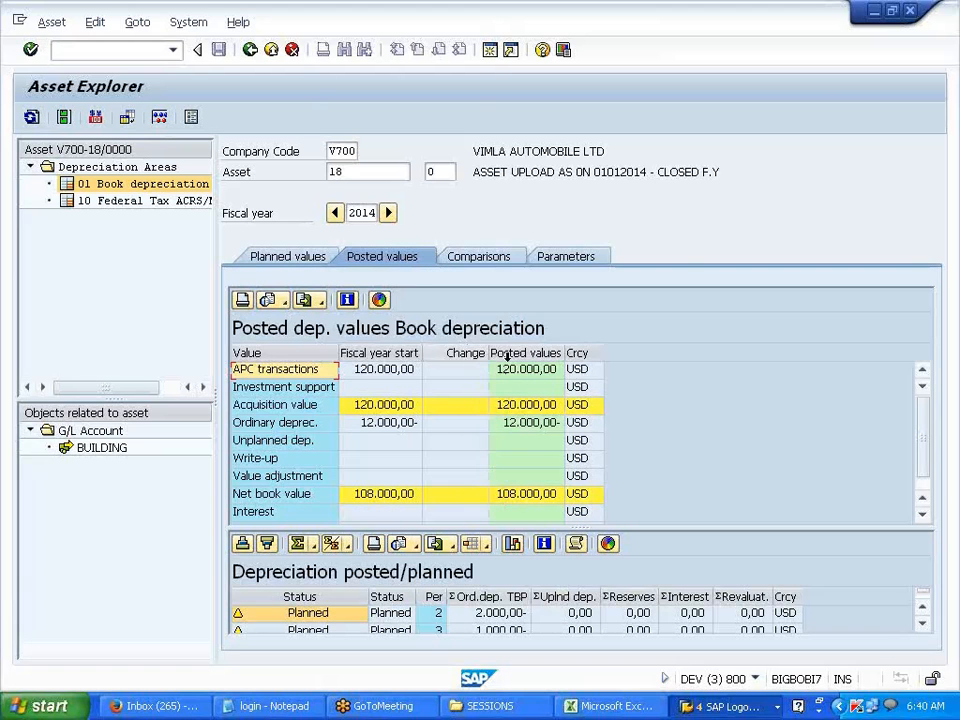
pyautogui.click(505, 268)
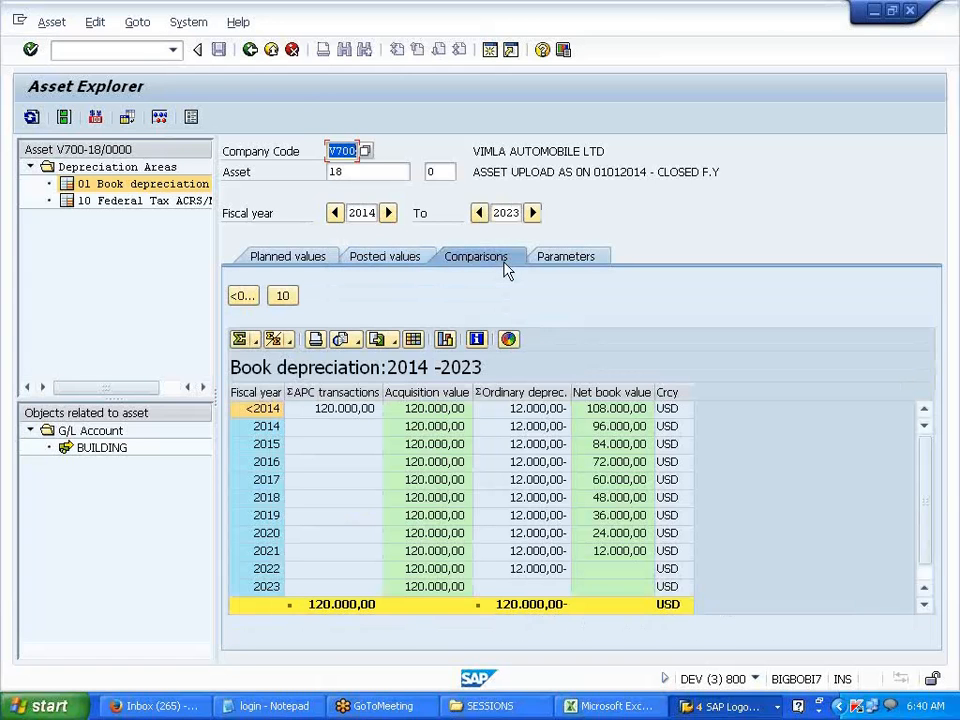
pyautogui.click(405, 259)
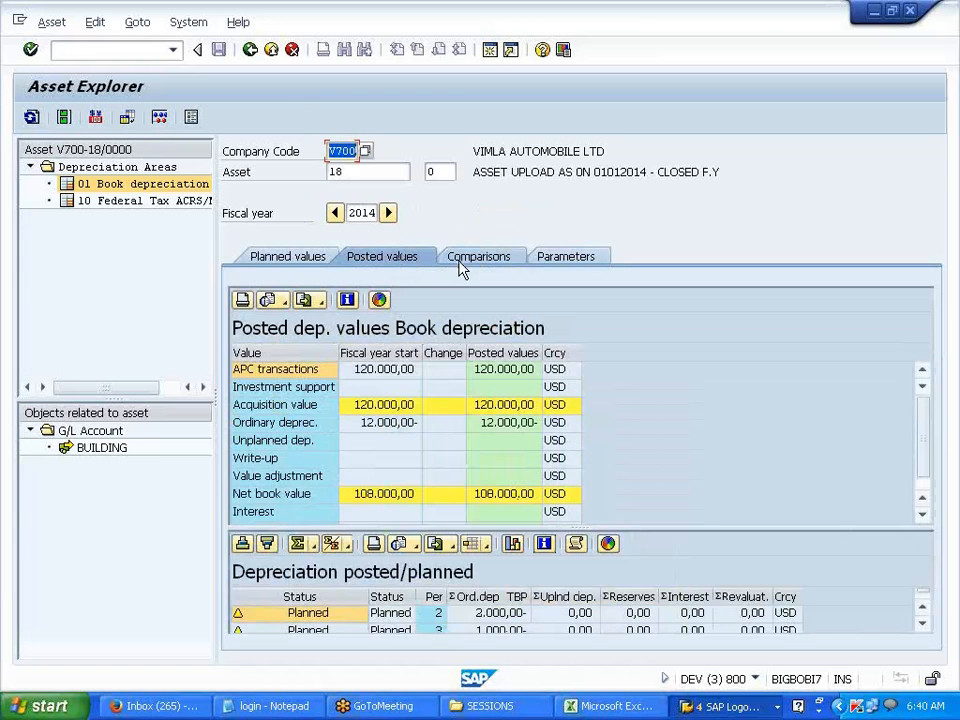
pyautogui.moveTo(632, 527); pyautogui.dragTo(634, 442)
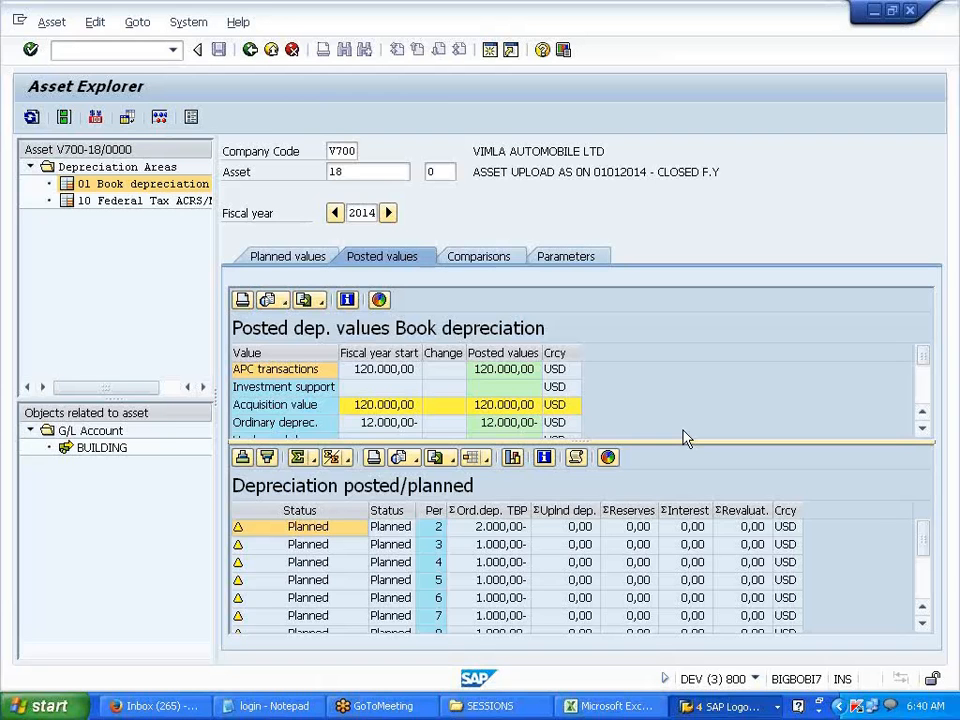
pyautogui.moveTo(660, 446); pyautogui.dragTo(660, 497)
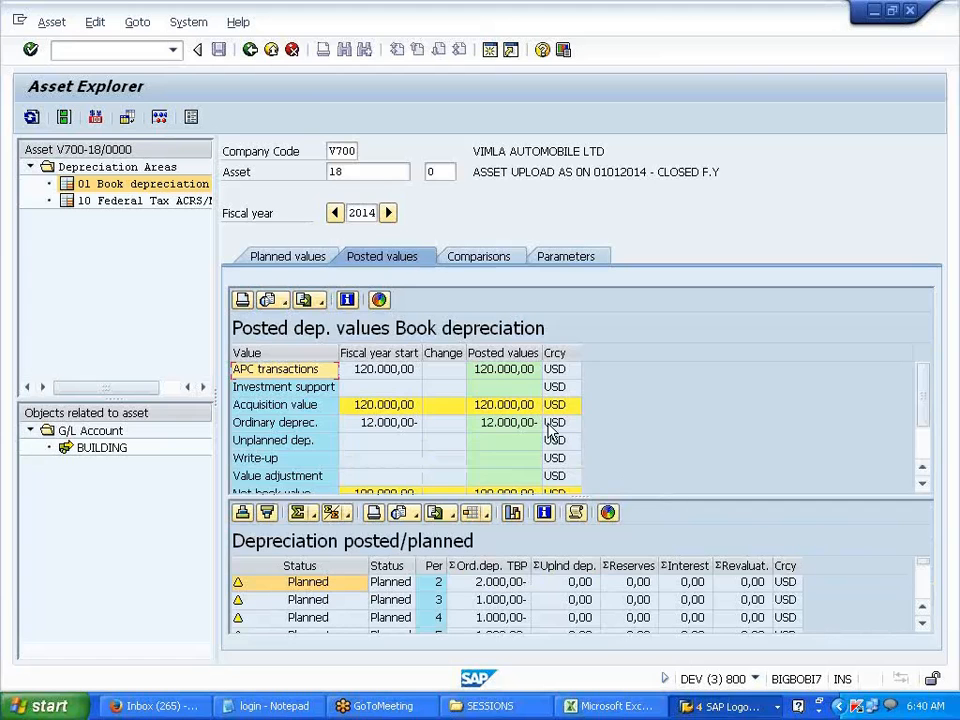
# Step: Review asset 18's planned values and its depreciation key, useful life and start date parameters
pyautogui.click(305, 256)
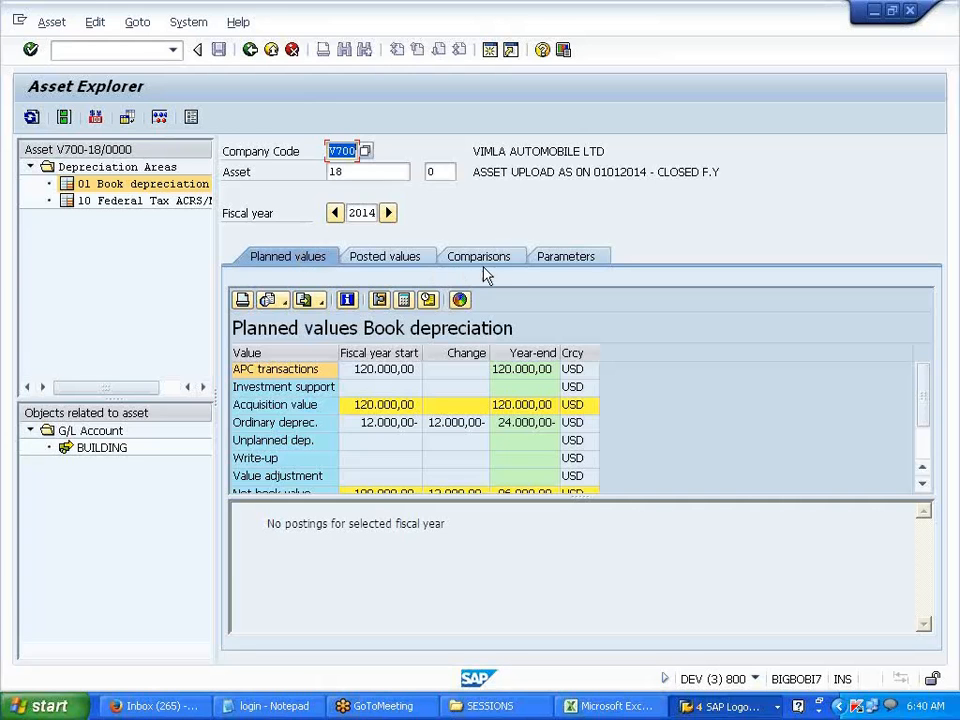
pyautogui.click(564, 257)
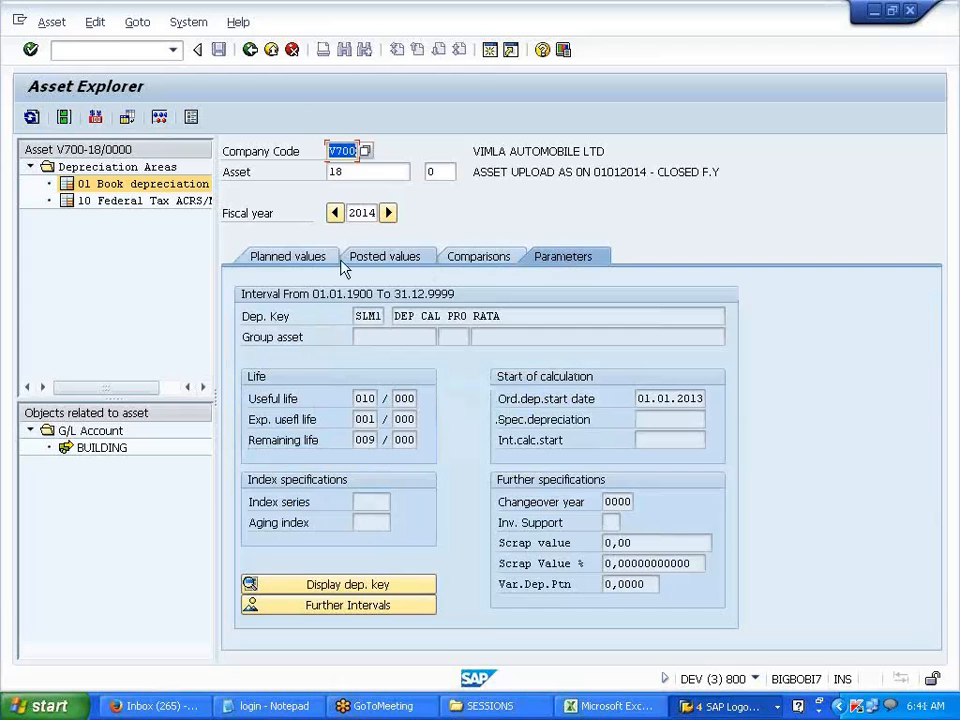
pyautogui.click(310, 257)
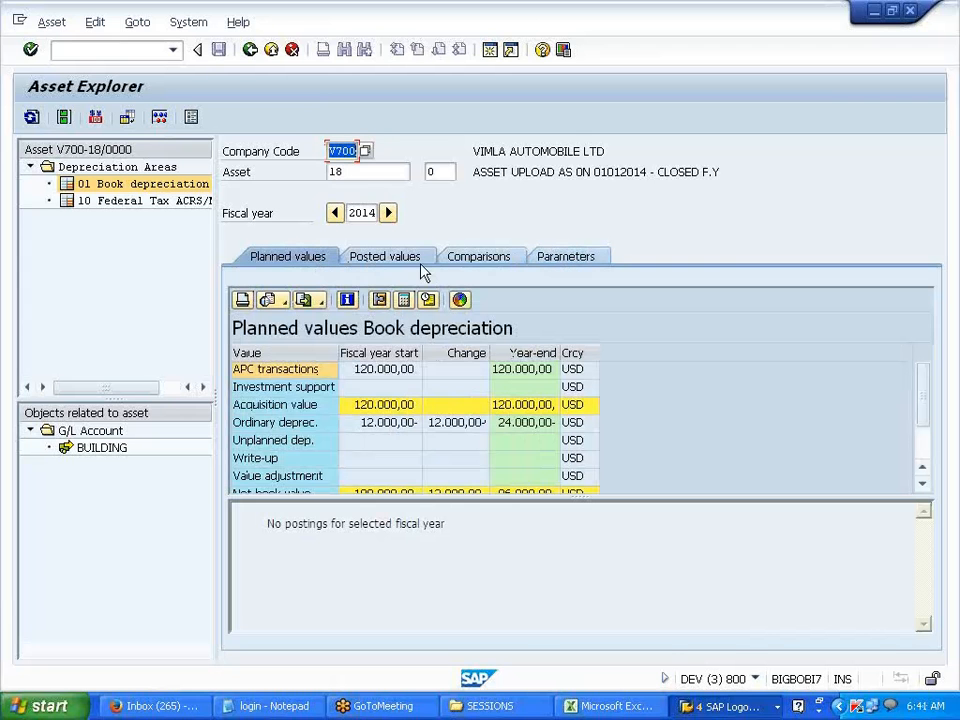
# Step: Switch to Excel and review the asset, accumulated depreciation and APC offsetting amounts in rows 233 to 235 of the ASSET sheet
pyautogui.click(610, 706)
pyautogui.moveTo(272, 317); pyautogui.dragTo(497, 348)
pyautogui.click(497, 353)
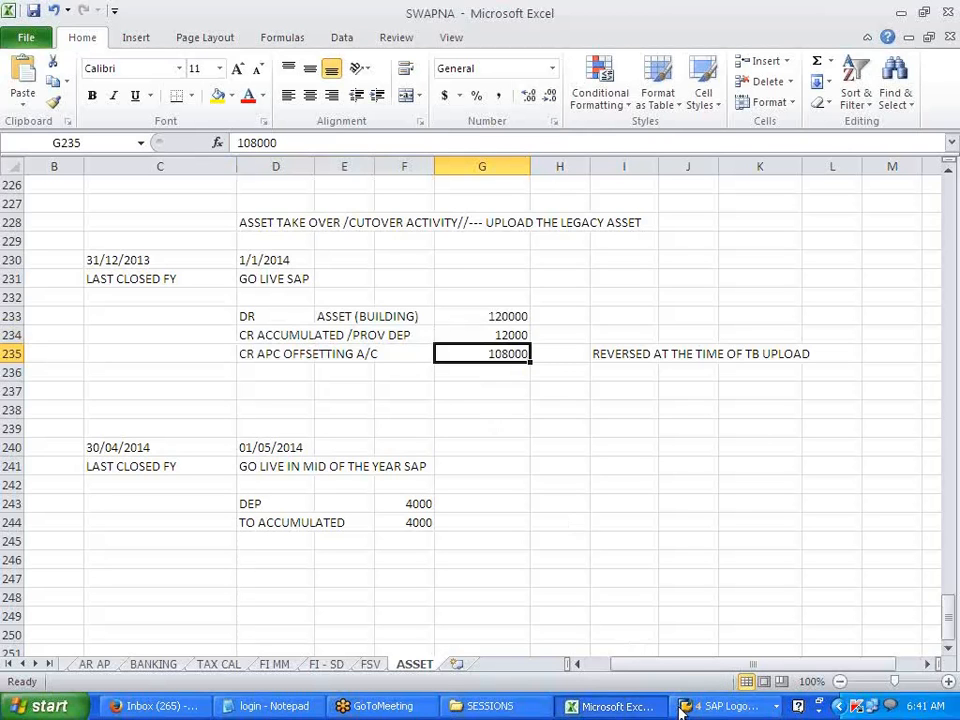
# Step: Return to SAP and open central G/L account maintenance with /NFS00 in the session showing asset 17
pyautogui.click(728, 706)
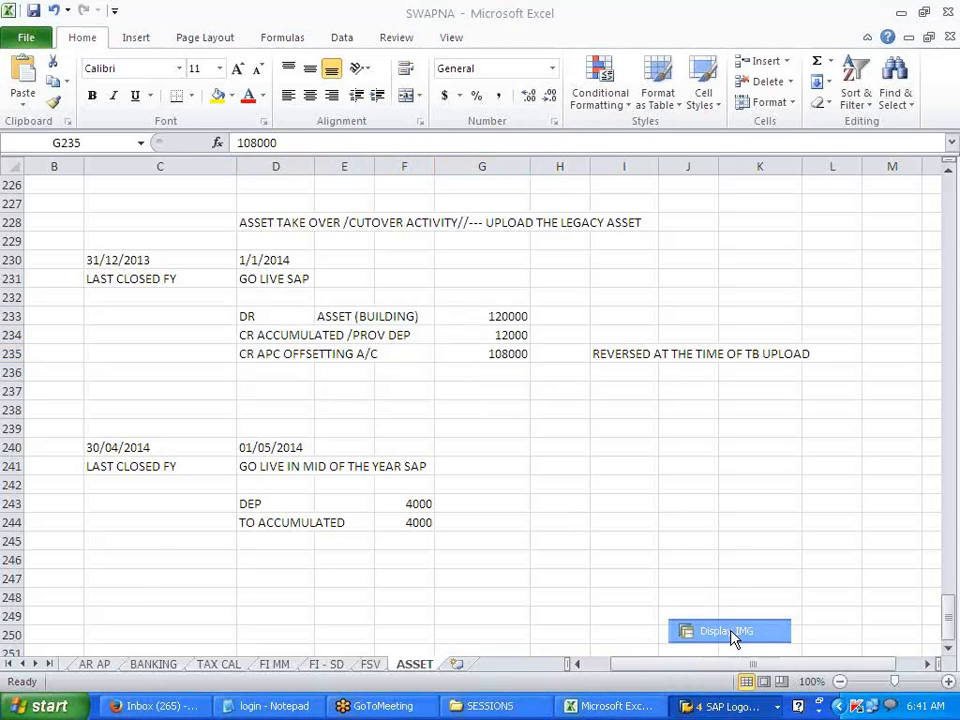
pyautogui.click(733, 632)
pyautogui.click(708, 707)
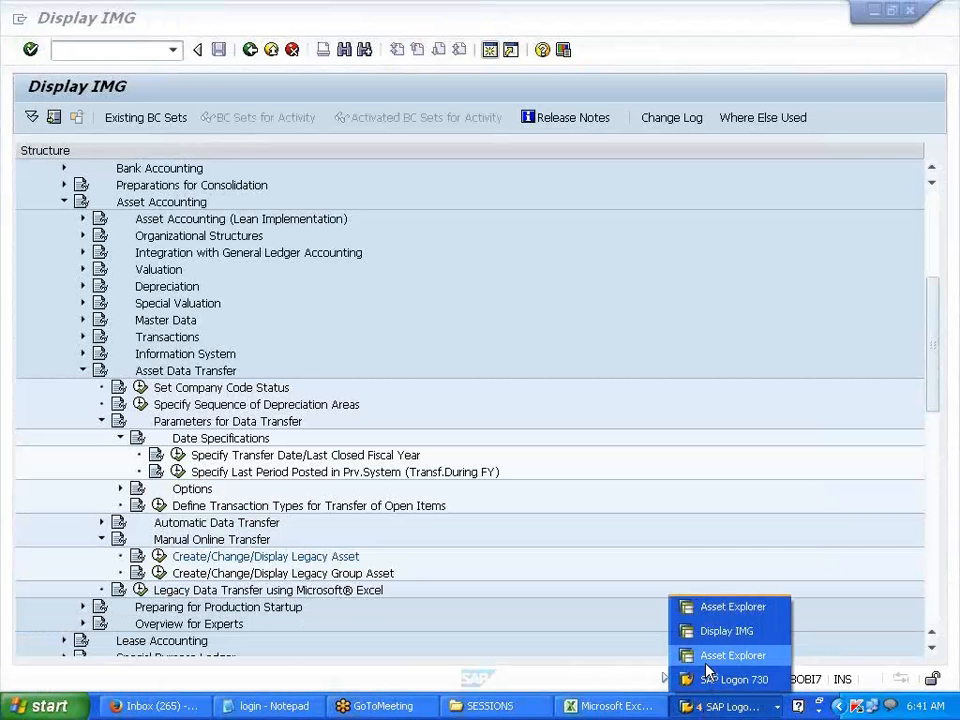
pyautogui.click(710, 656)
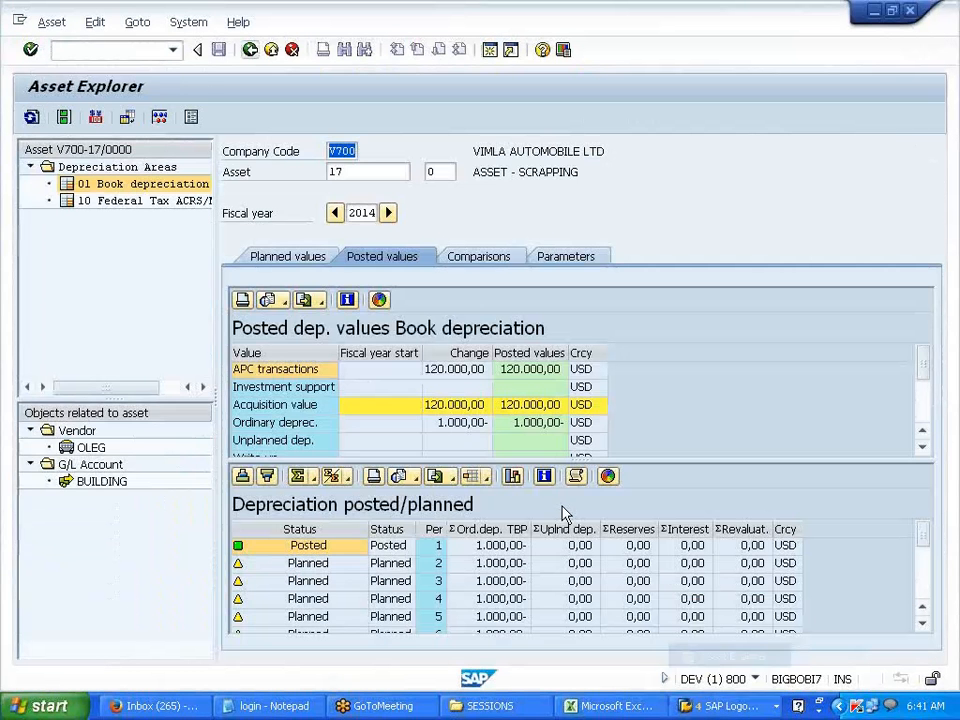
pyautogui.click(105, 49)
pyautogui.write('/NFS00')
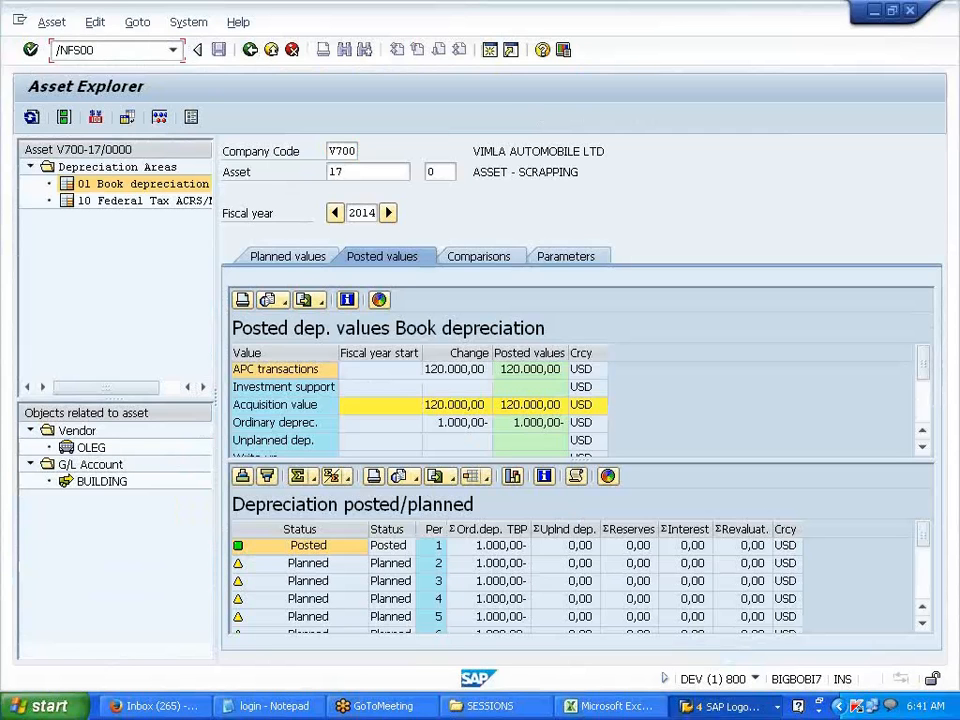
pyautogui.press('Return')
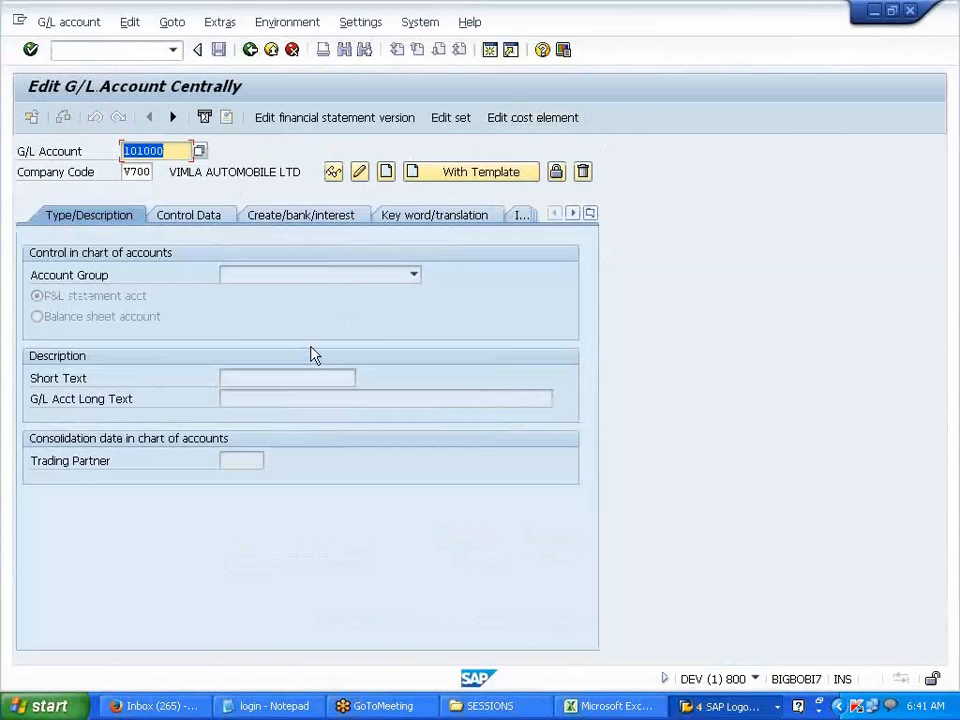
# Step: Start creating G/L account 101010 for company code V700 and assign it to the LIAB LIABILITY account group
pyautogui.click(170, 150)
pyautogui.press('BackSpace')
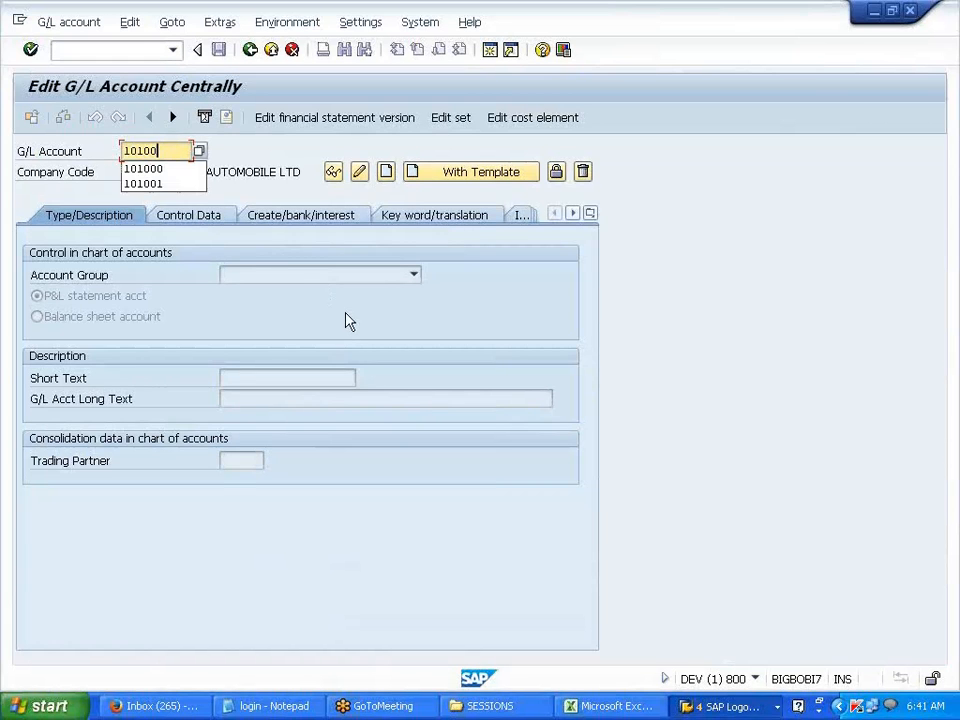
pyautogui.write('10')
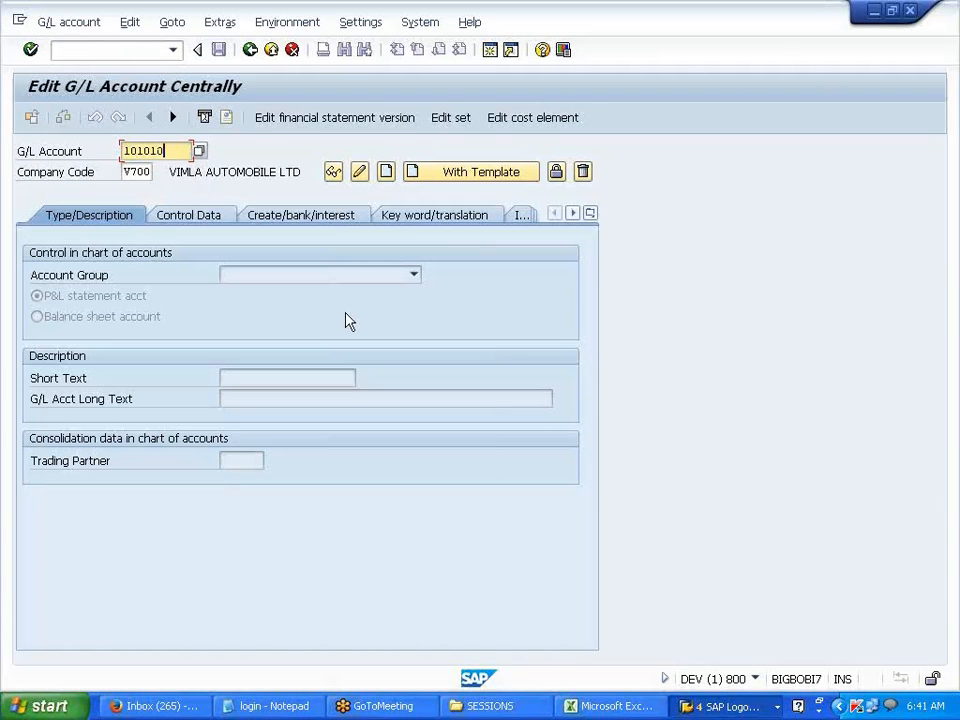
pyautogui.click(386, 172)
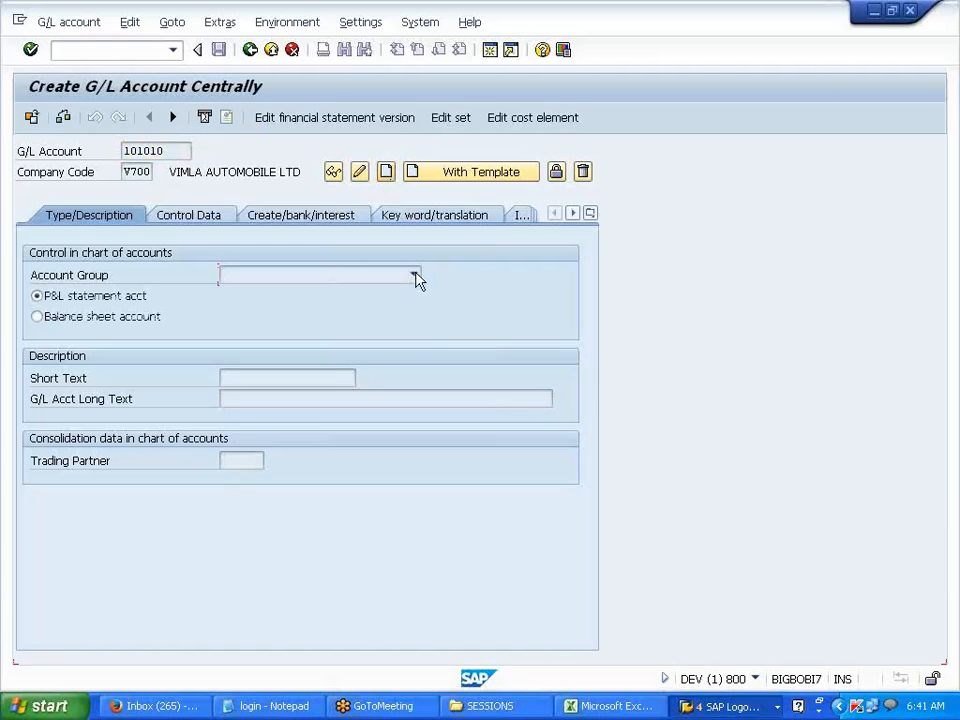
pyautogui.click(414, 275)
pyautogui.click(300, 337)
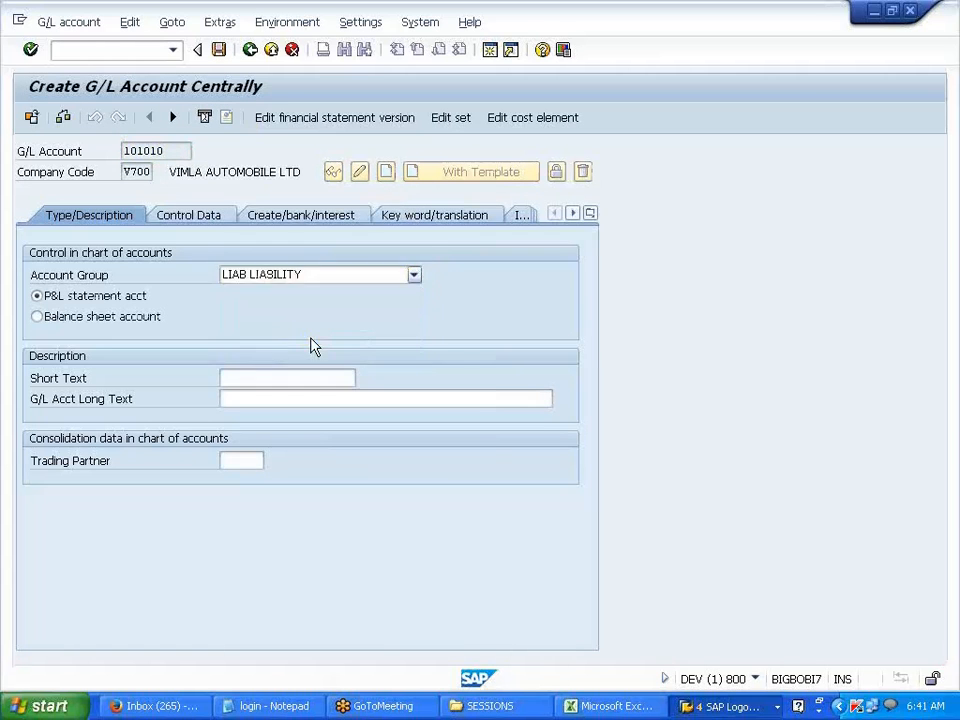
pyautogui.click(240, 378)
pyautogui.write('APC ')
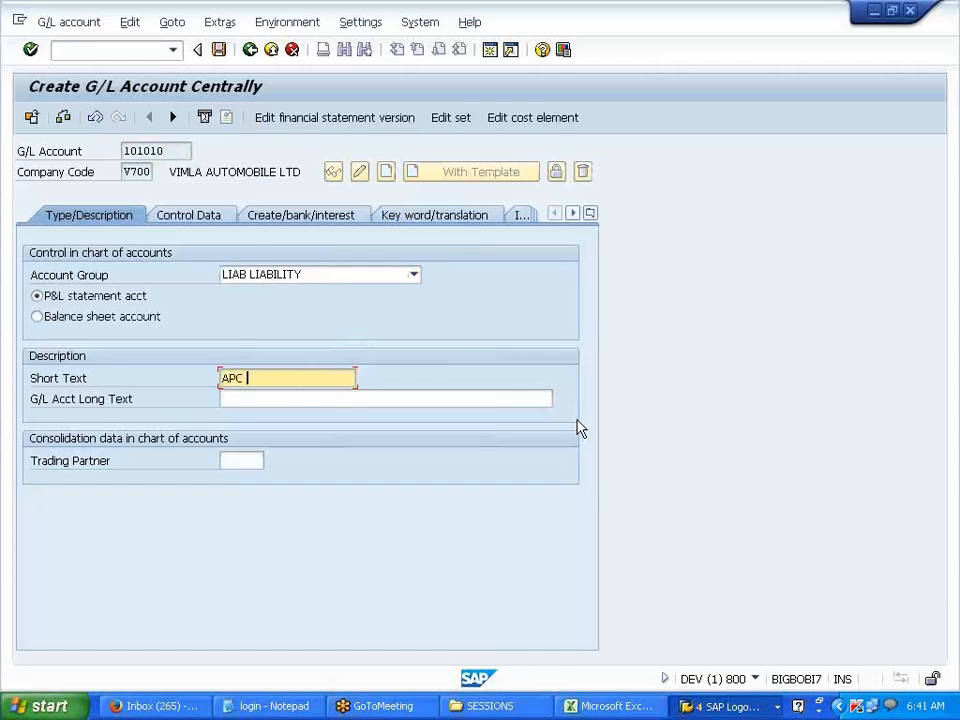
pyautogui.write('OFFSEET')
pyautogui.click(291, 49)
pyautogui.click(330, 348)
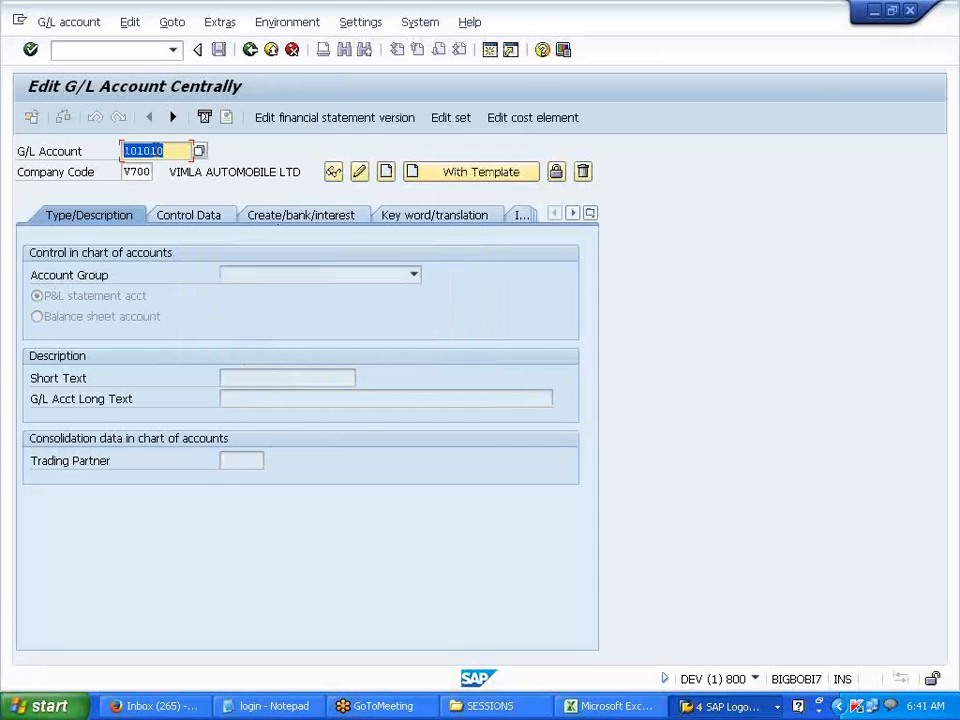
# Step: Replace the G/L account number by looking up company code V700's accounts and picking 206003 CONTRA A/C
pyautogui.click(139, 151)
pyautogui.press('Delete')
pyautogui.press('Delete')
pyautogui.press('Delete')
pyautogui.press('Delete')
pyautogui.press('BackSpace')
pyautogui.press('BackSpace')
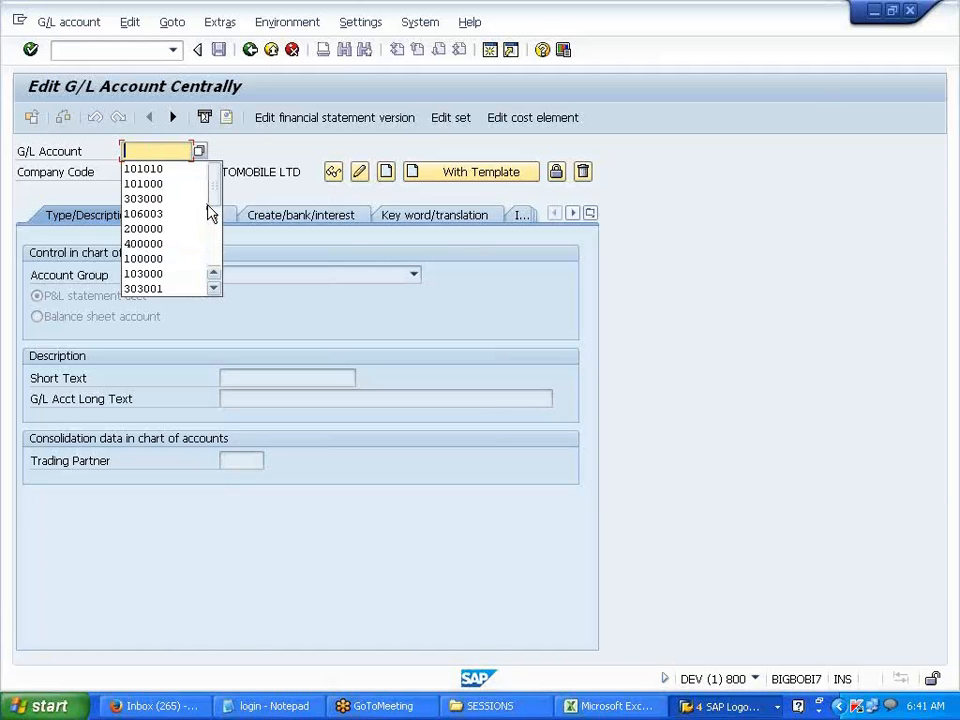
pyautogui.click(210, 214)
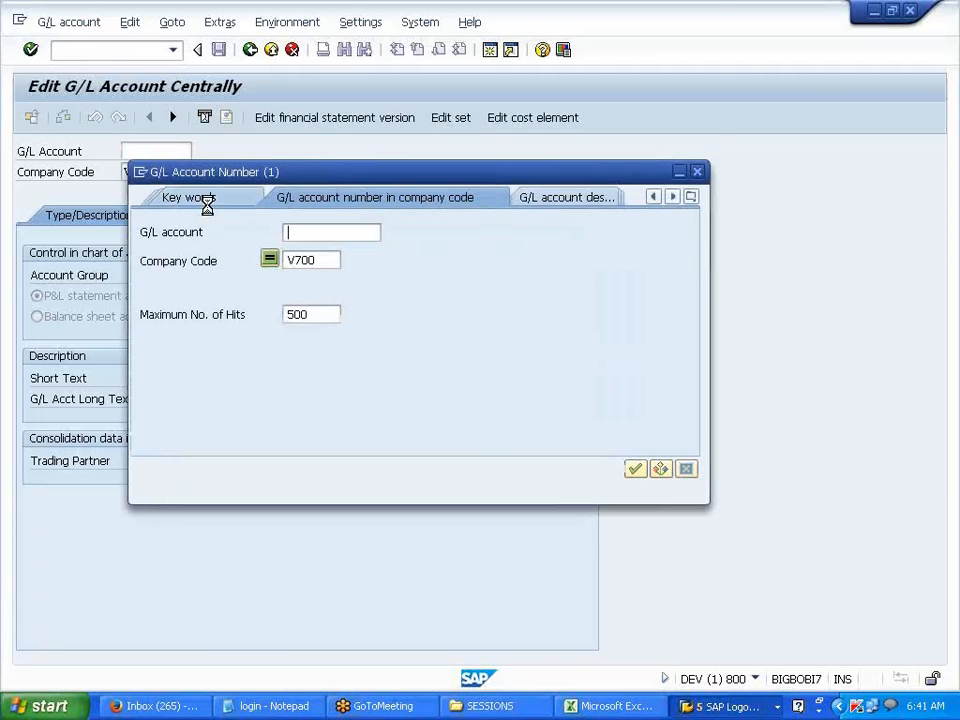
pyautogui.press('Return')
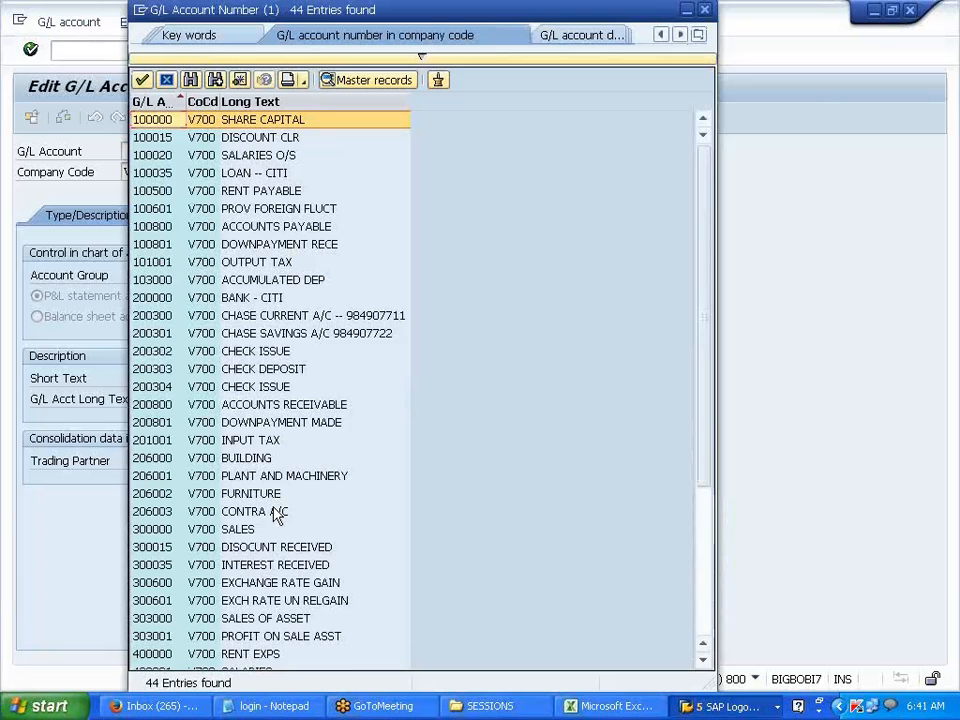
pyautogui.scroll(-4, 278, 517)
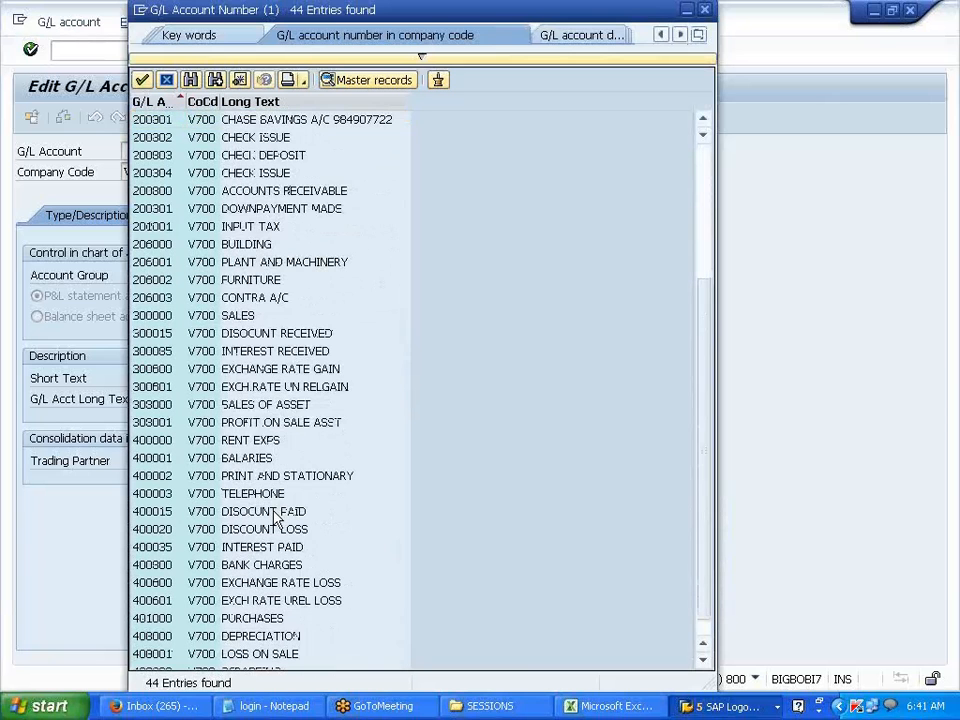
pyautogui.click(250, 245)
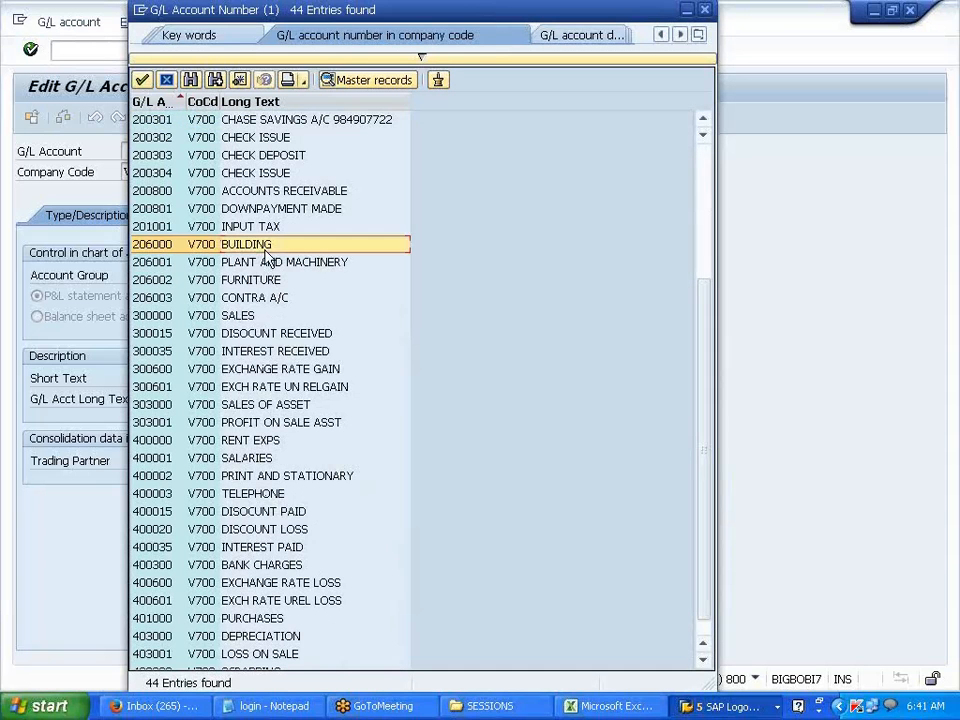
pyautogui.click(258, 264)
pyautogui.click(245, 298)
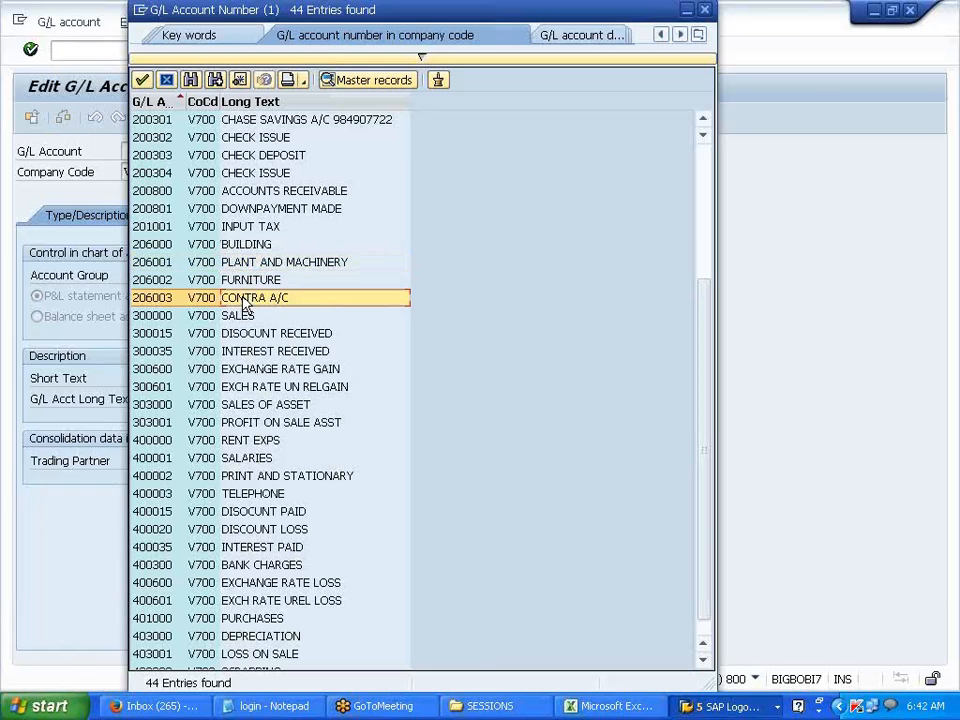
pyautogui.doubleClick(243, 299)
# Step: Change the account number to 206010 and start creating it as a new G/L account for company code V700
pyautogui.click(187, 148)
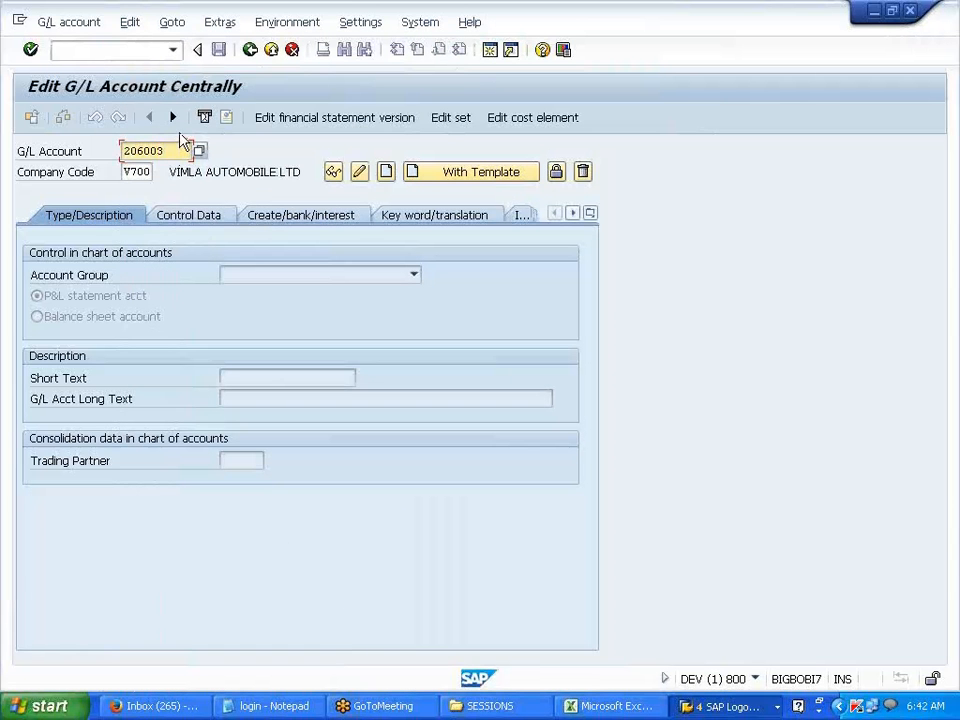
pyautogui.press('BackSpace')
pyautogui.press('BackSpace')
pyautogui.write('10')
pyautogui.click(386, 178)
# Step: Assign the new account to the ASST ASSET group as a balance sheet account with the short text APC OFFSETTING
pyautogui.click(413, 276)
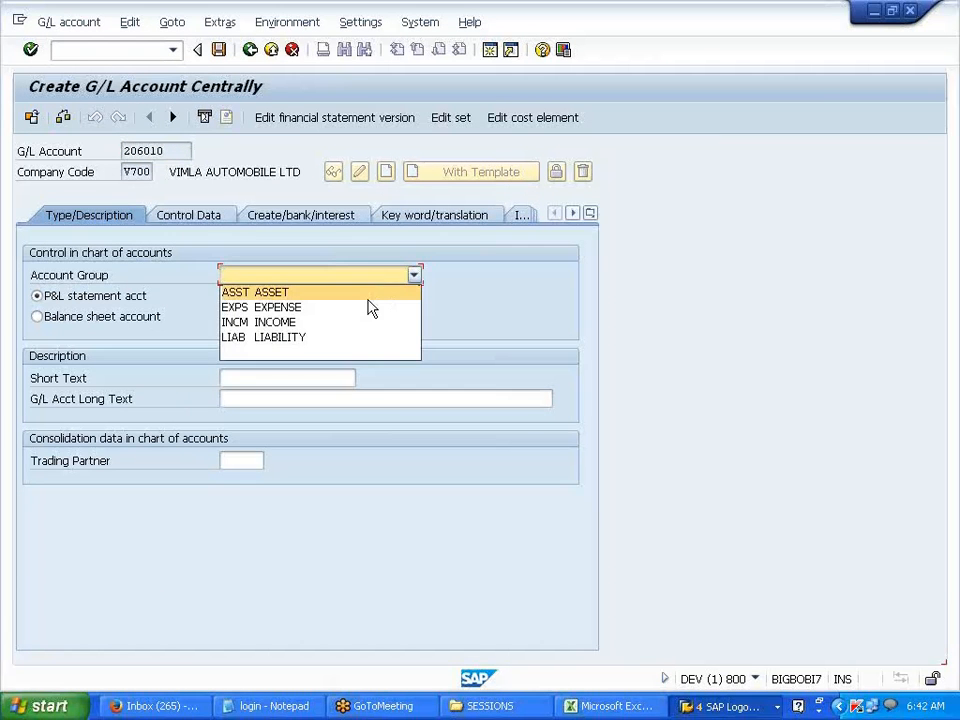
pyautogui.click(367, 296)
pyautogui.click(105, 316)
pyautogui.click(236, 377)
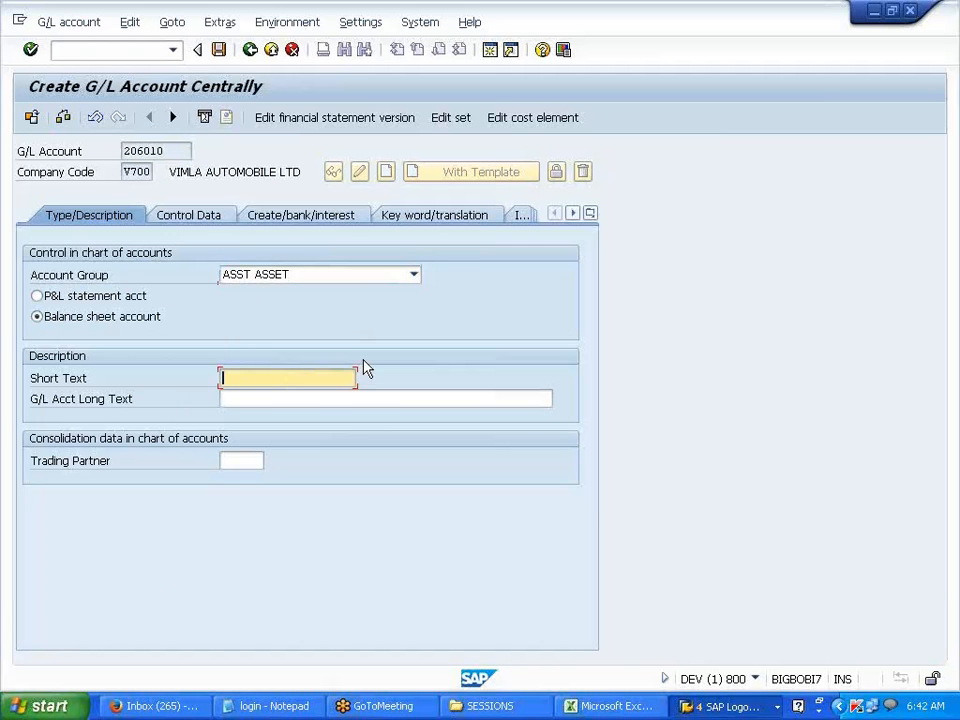
pyautogui.write('APC')
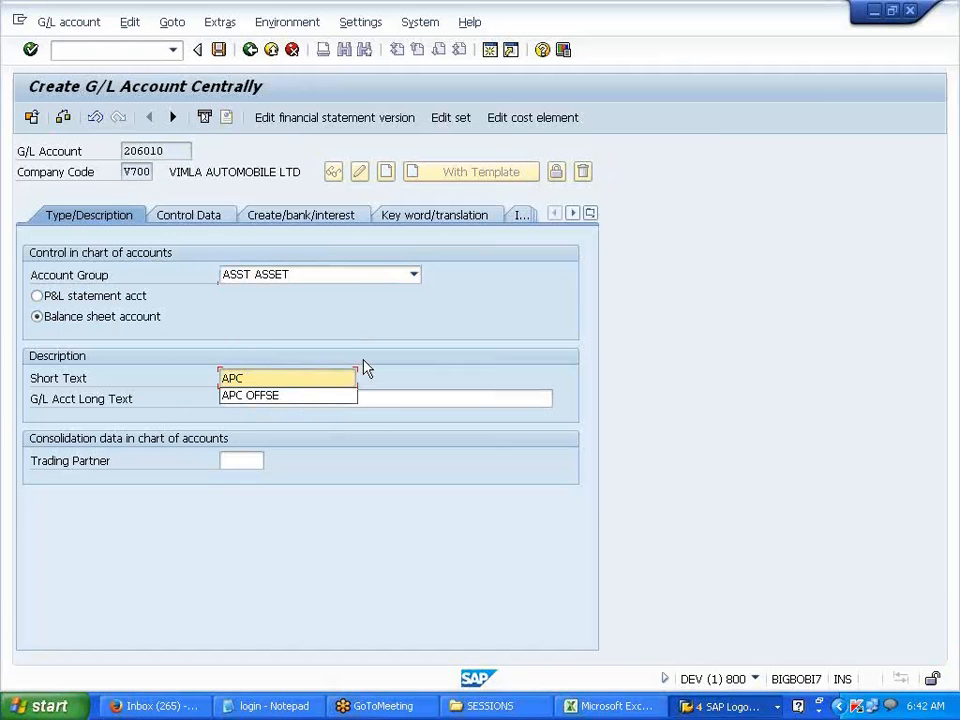
pyautogui.write(' OFFSEETING')
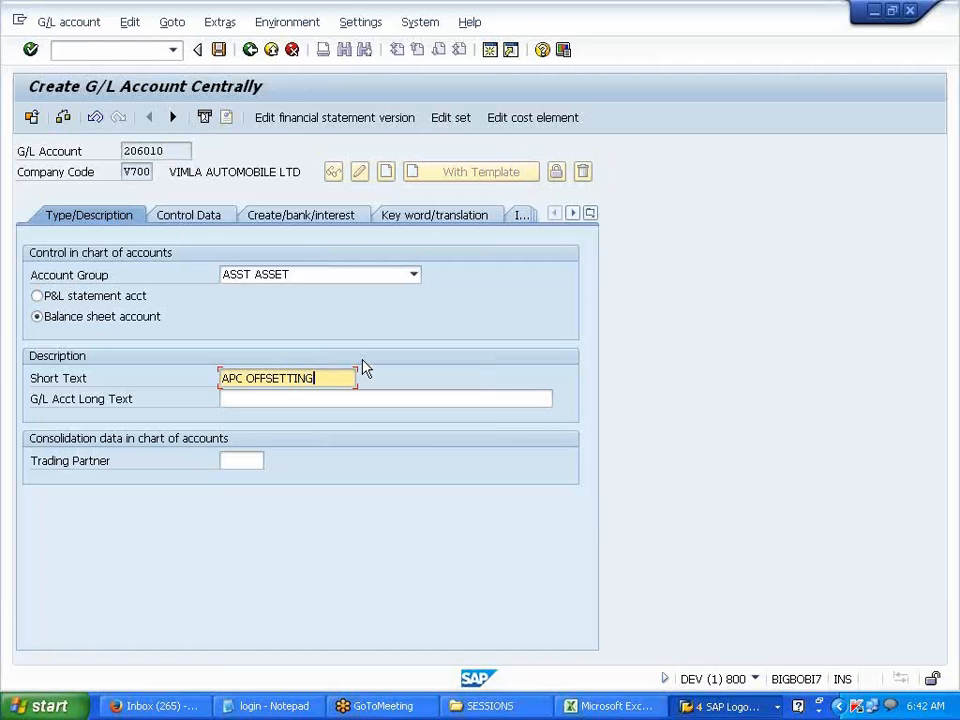
# Step: Enable line item display in the account's control data and set the sort key to 001
pyautogui.click(195, 223)
pyautogui.click(93, 566)
pyautogui.click(232, 587)
pyautogui.click(234, 602)
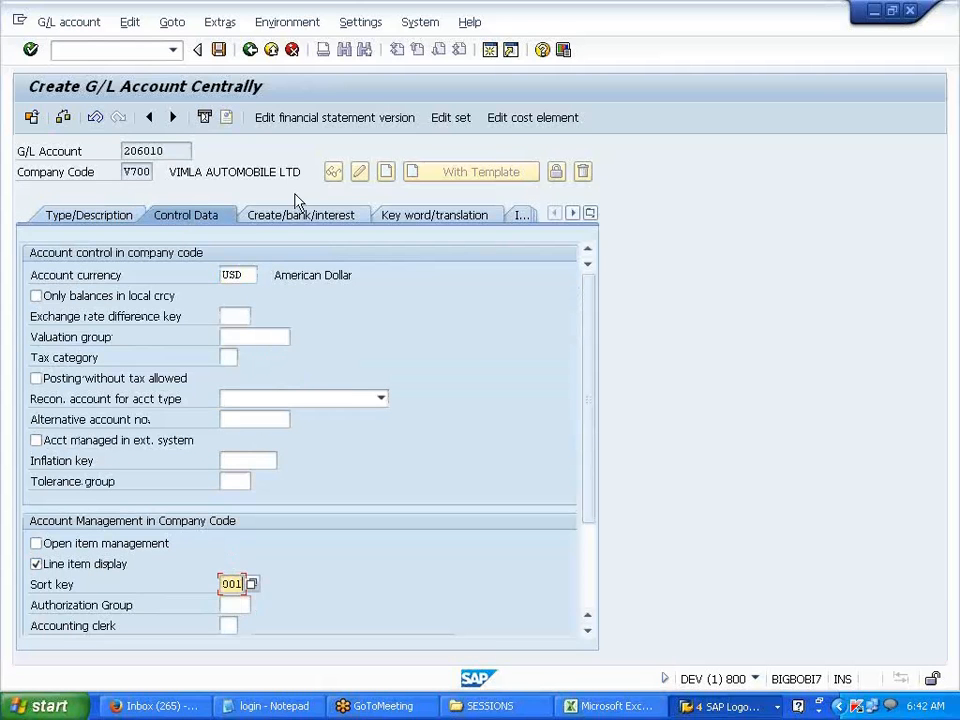
# Step: Set the field status group to G001 and save the G/L account, accepting the warning
pyautogui.click(288, 229)
pyautogui.click(240, 275)
pyautogui.click(236, 291)
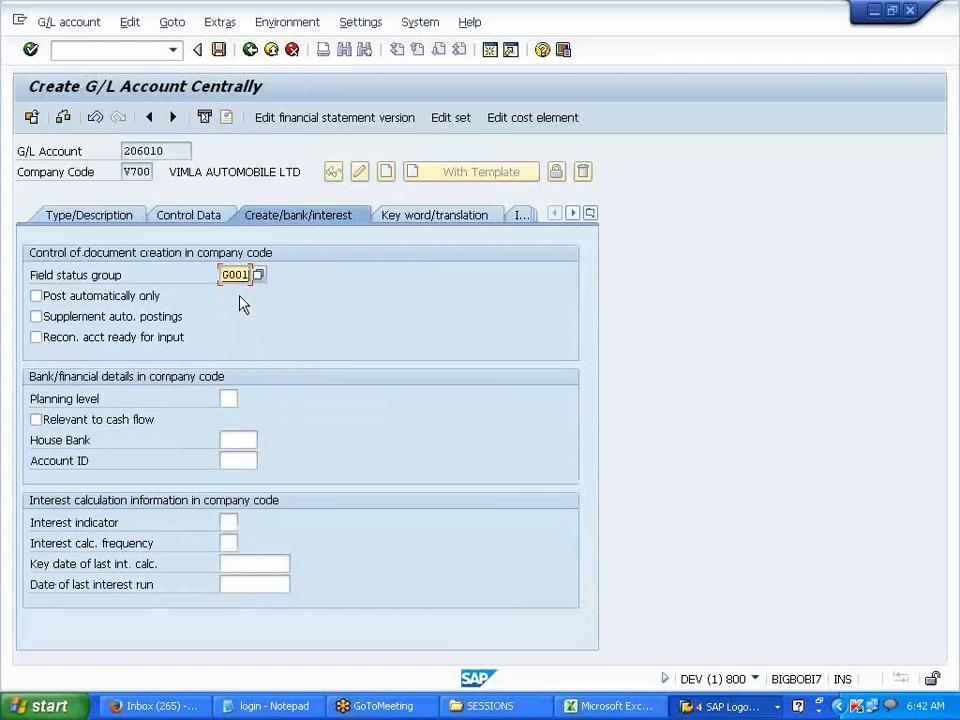
pyautogui.click(218, 51)
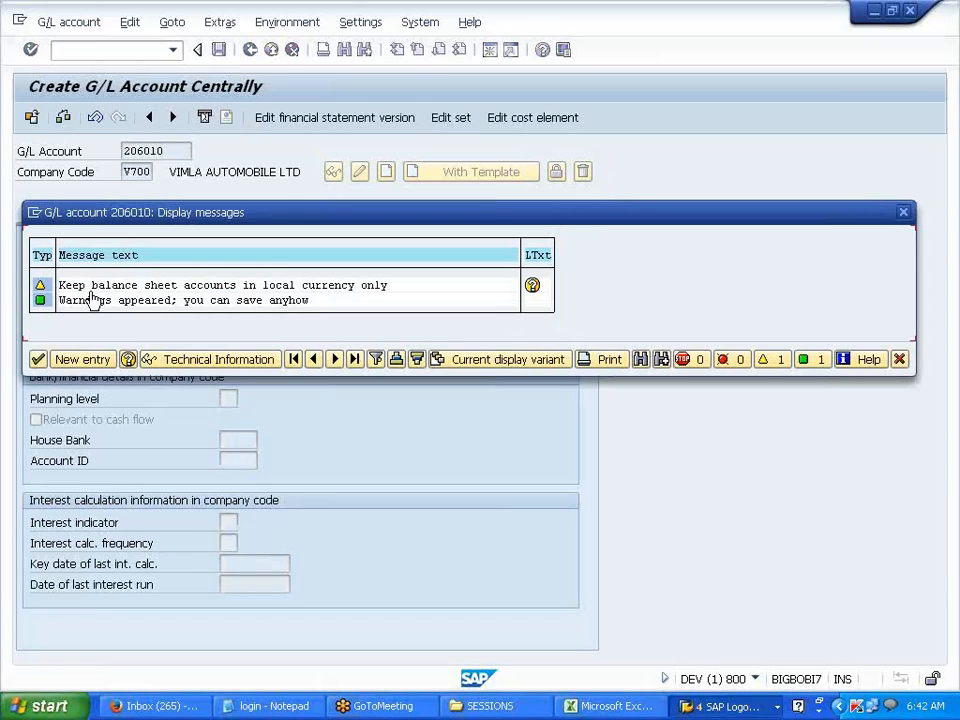
pyautogui.press('Return')
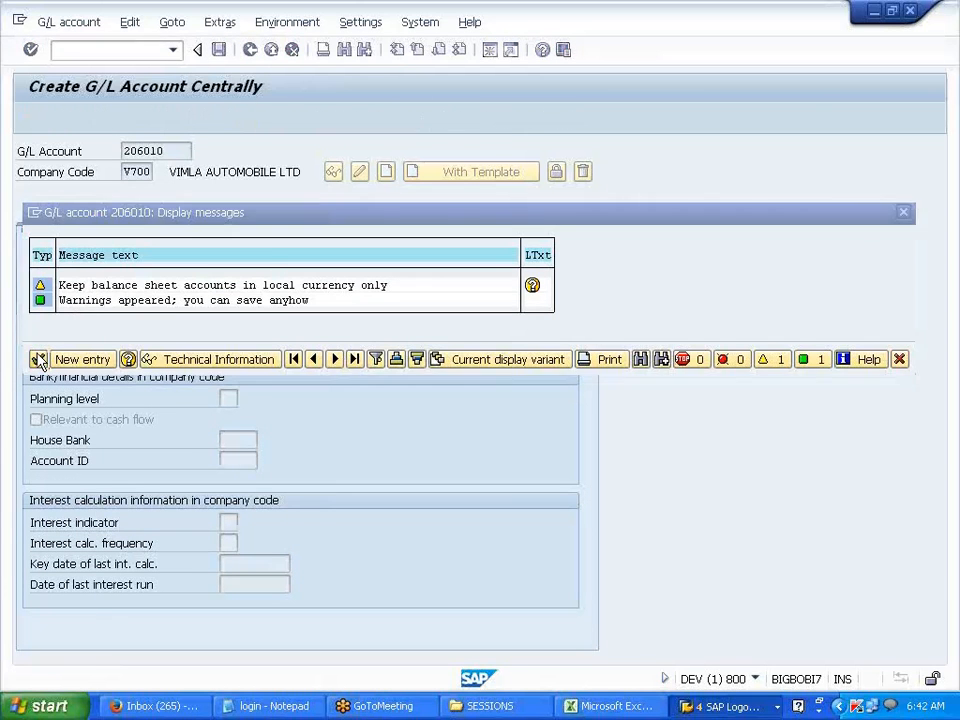
# Step: Switch to Excel and note transaction F-02 in cell C234, beside the asset take-over entry on the ASSET sheet
pyautogui.click(614, 706)
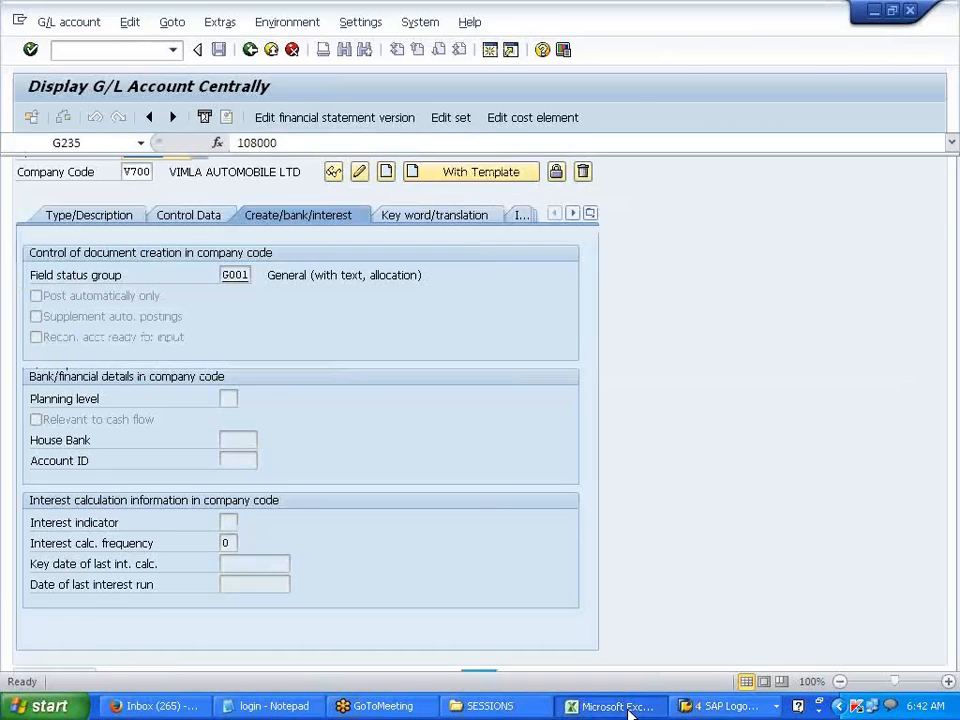
pyautogui.moveTo(255, 322); pyautogui.dragTo(419, 348)
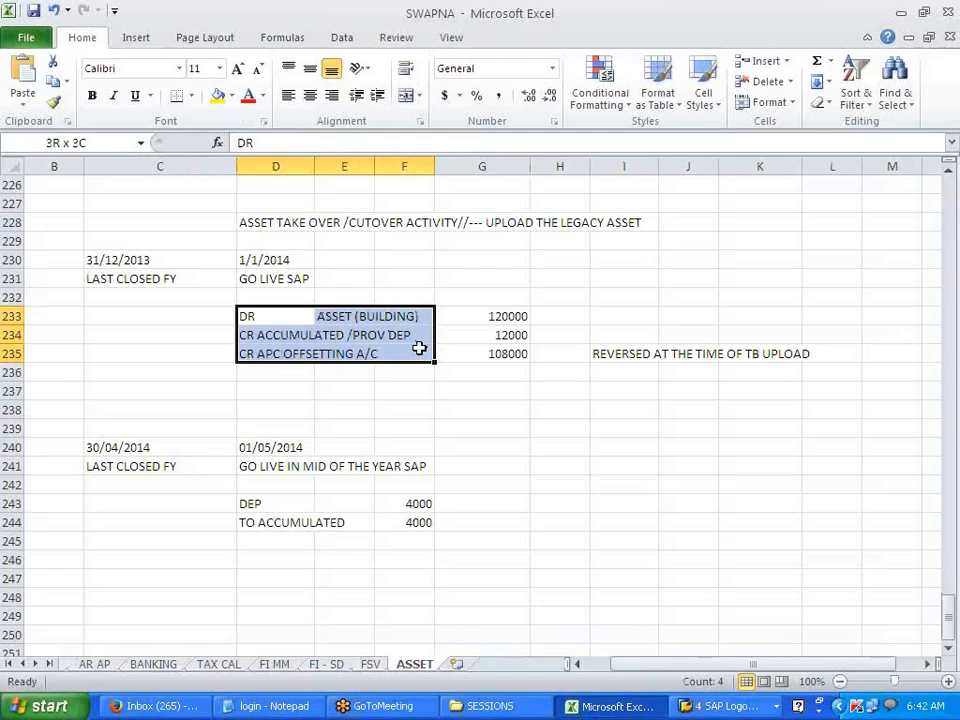
pyautogui.click(476, 390)
pyautogui.click(173, 332)
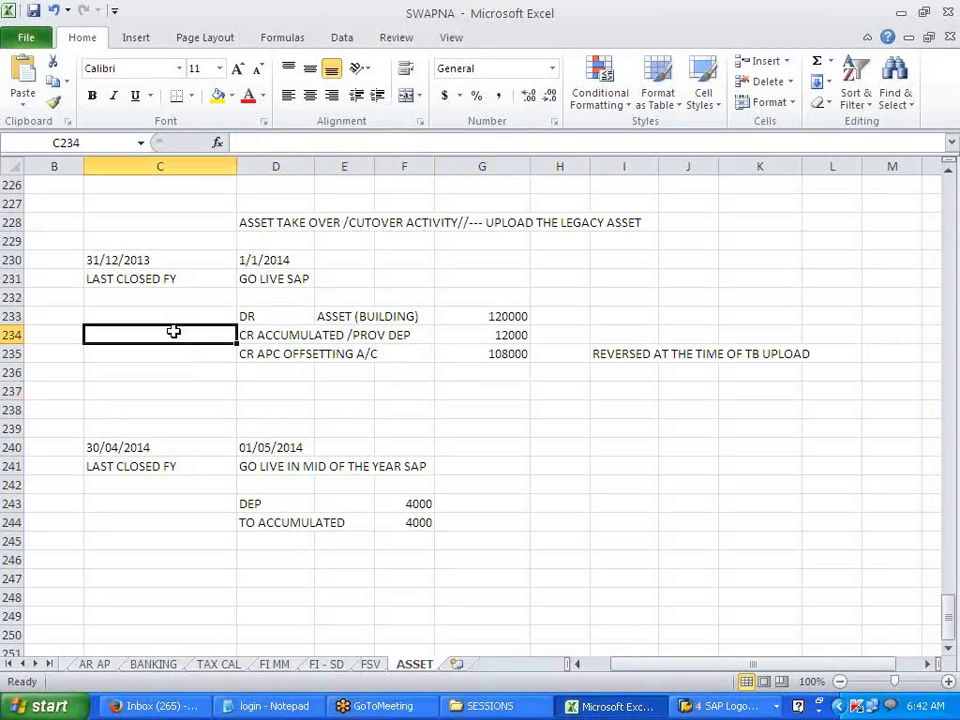
pyautogui.write('F-02')
pyautogui.press('Return')
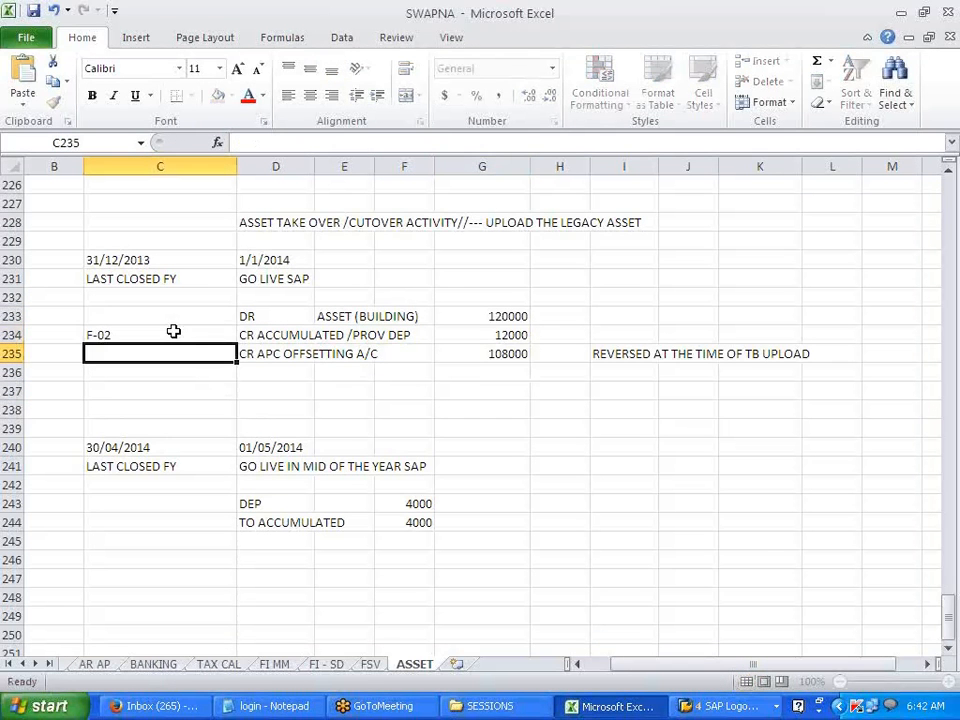
# Step: Return to SAP and open G/L account posting with /NF-02
pyautogui.hotkey('alt', 'Tab')
pyautogui.click(98, 54)
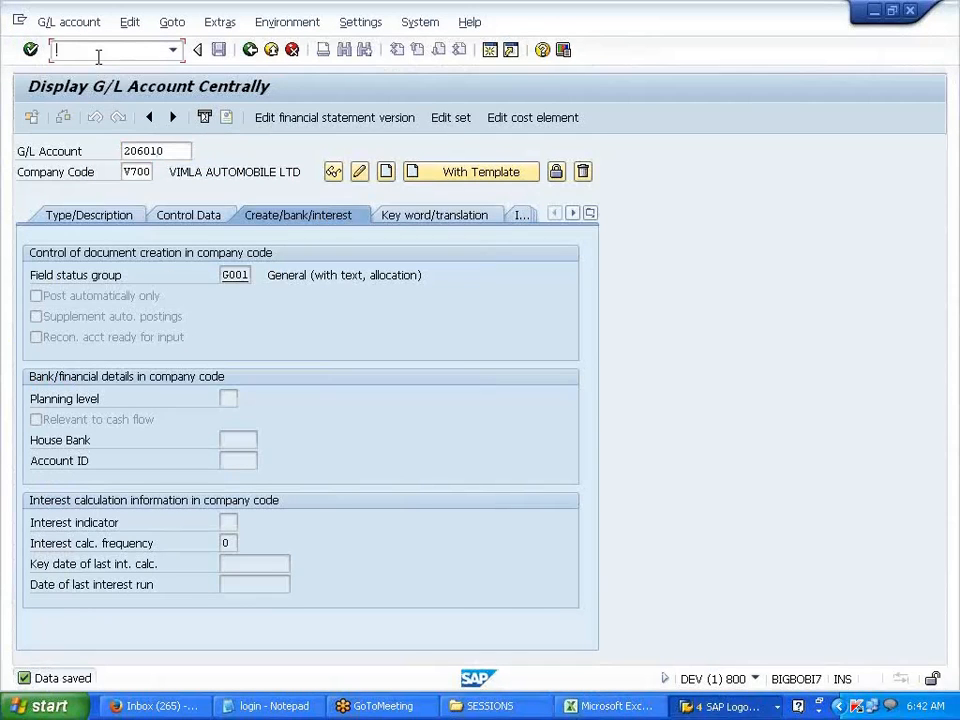
pyautogui.write('/NF-02')
pyautogui.press('Return')
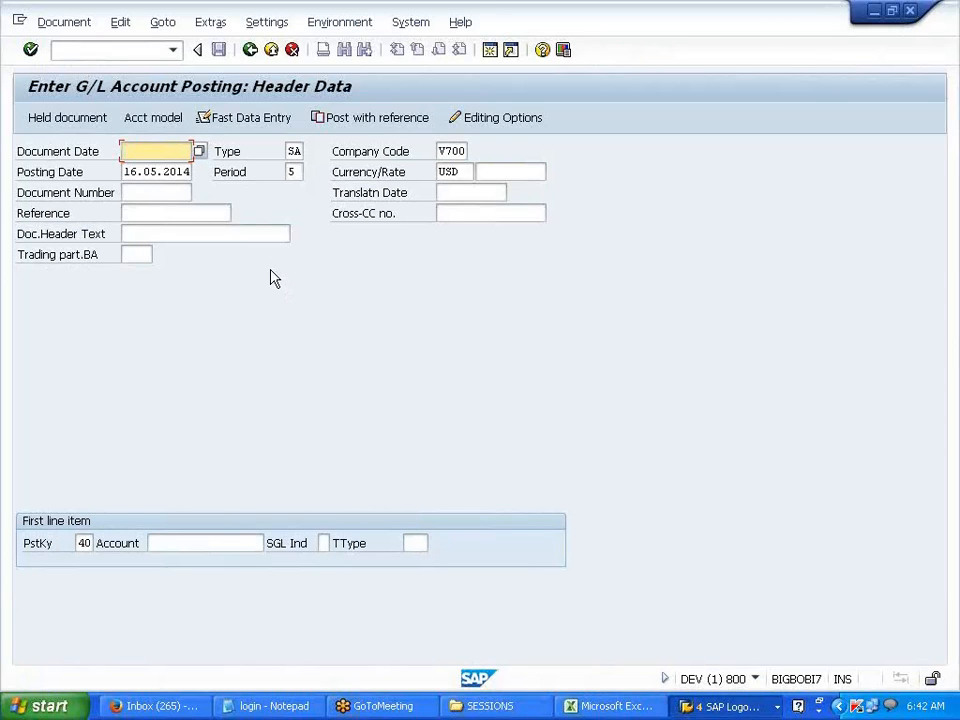
# Step: Set both the document date and the posting date of the G/L posting to 01012014
pyautogui.write('010')
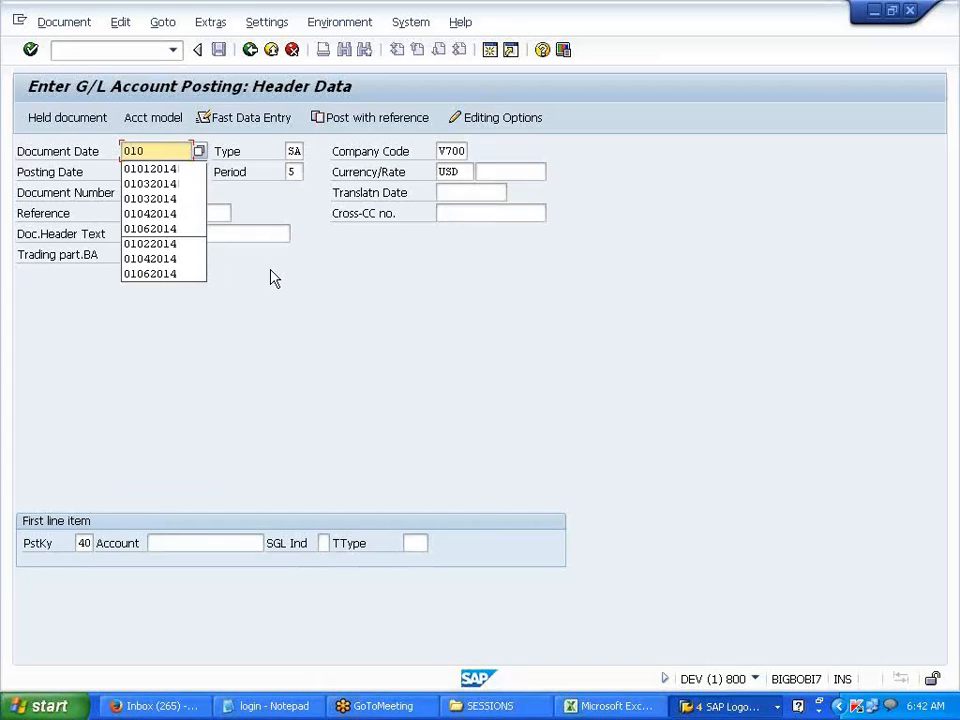
pyautogui.write('12014')
pyautogui.press('Tab')
pyautogui.press('Tab')
pyautogui.press('Tab')
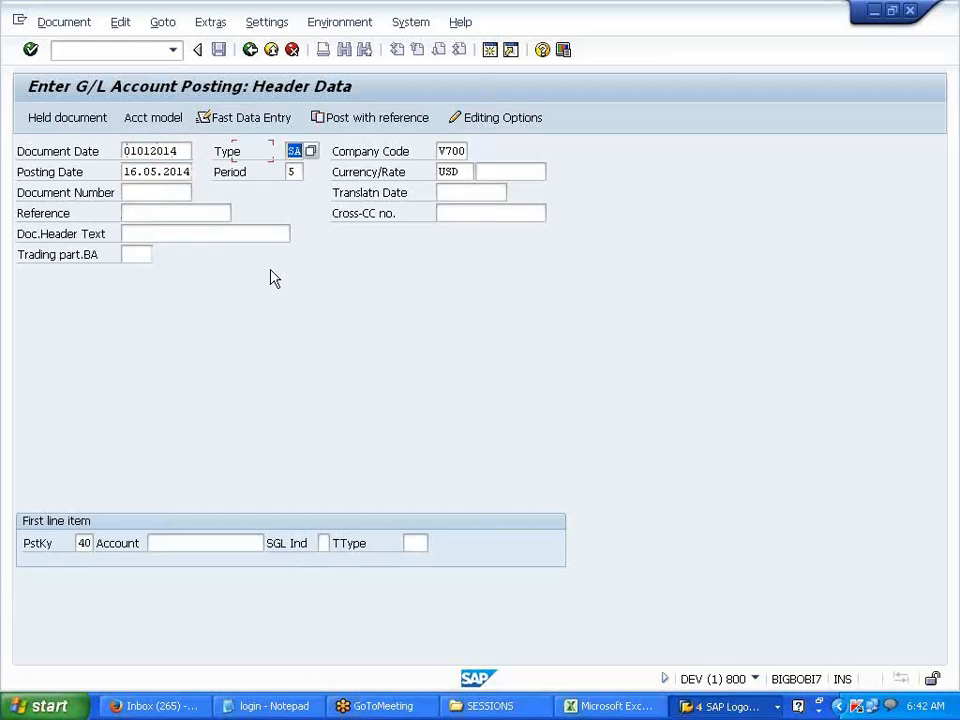
pyautogui.write('010')
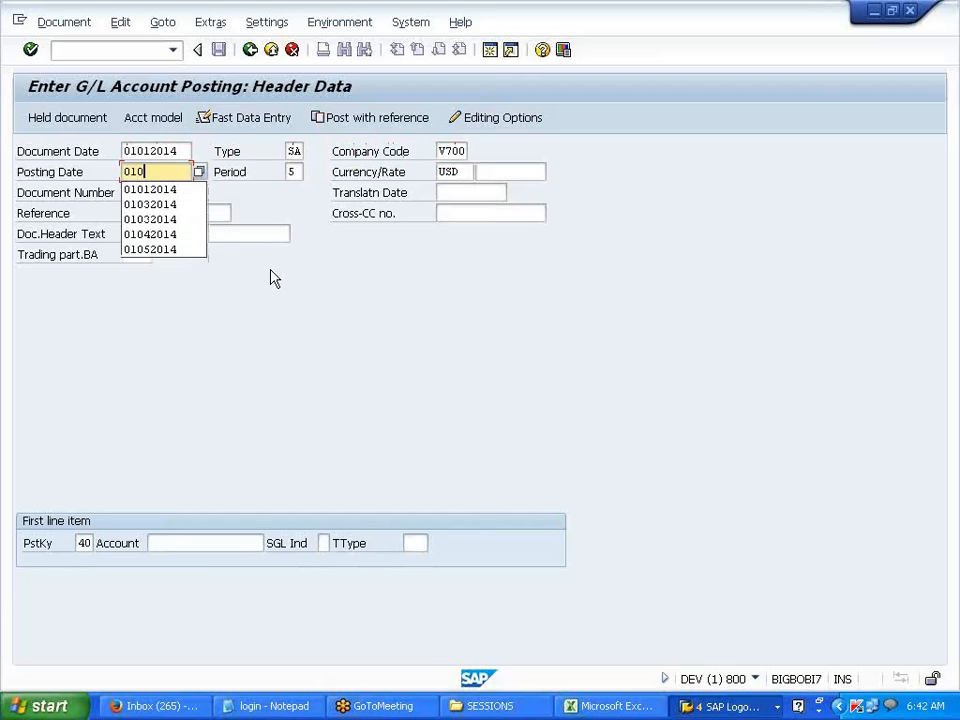
pyautogui.write('12014')
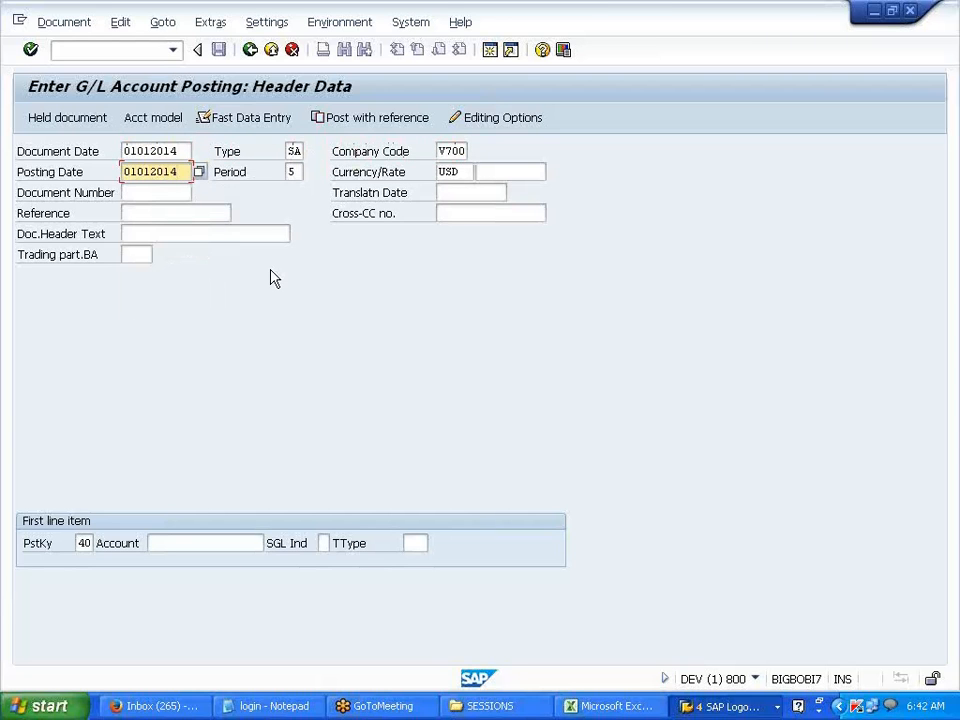
# Step: Try to use BUILDING account 206000, chosen from the V700 account list, as the first line item with posting key 40
pyautogui.click(194, 546)
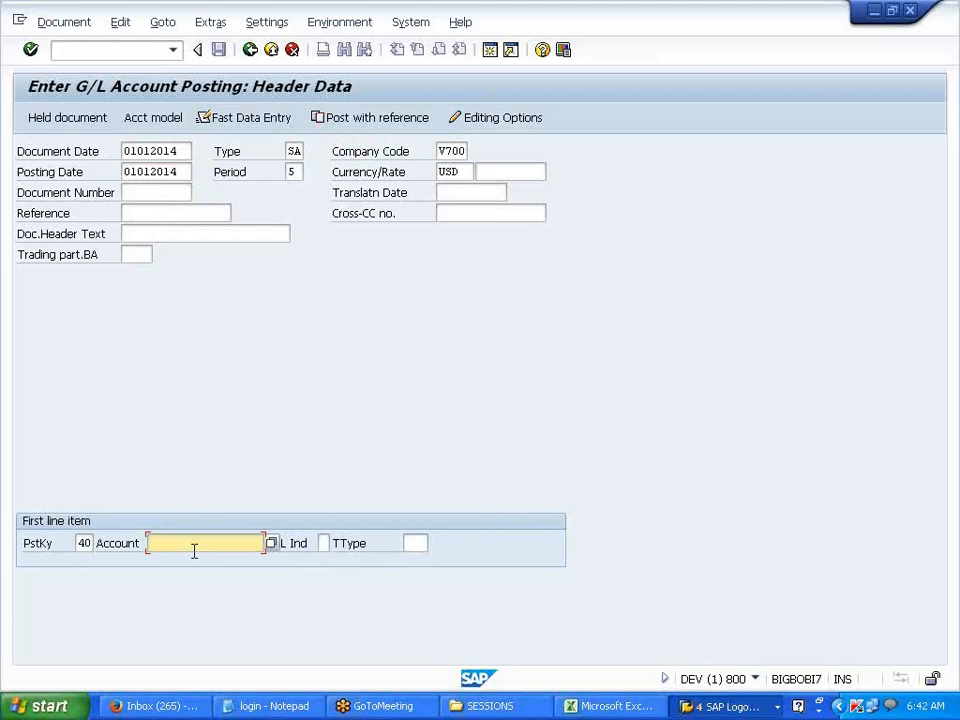
pyautogui.click(271, 543)
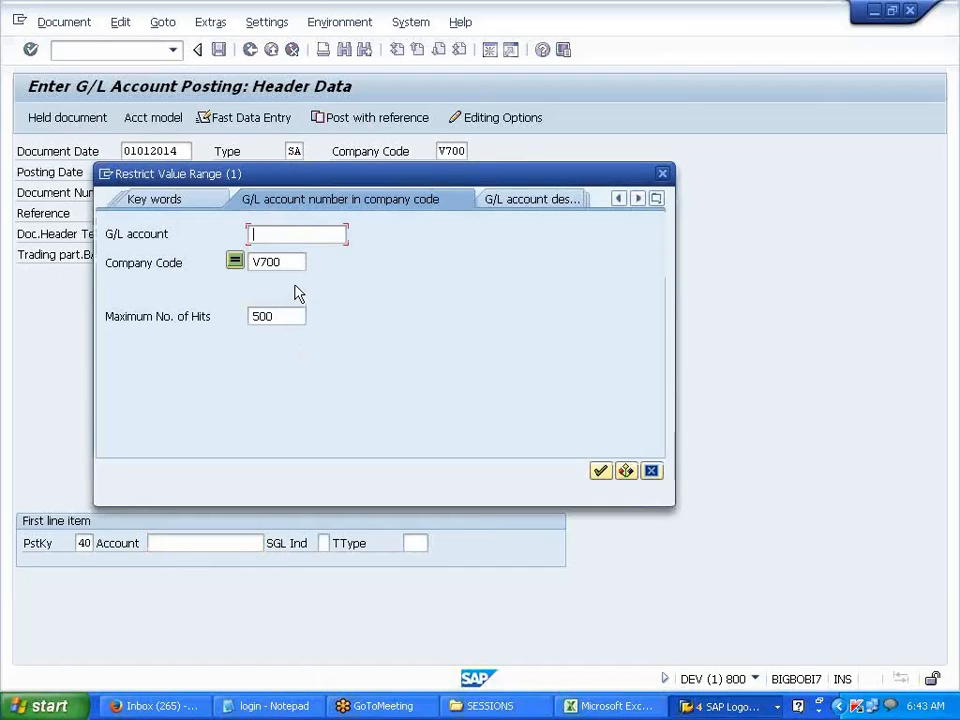
pyautogui.press('Return')
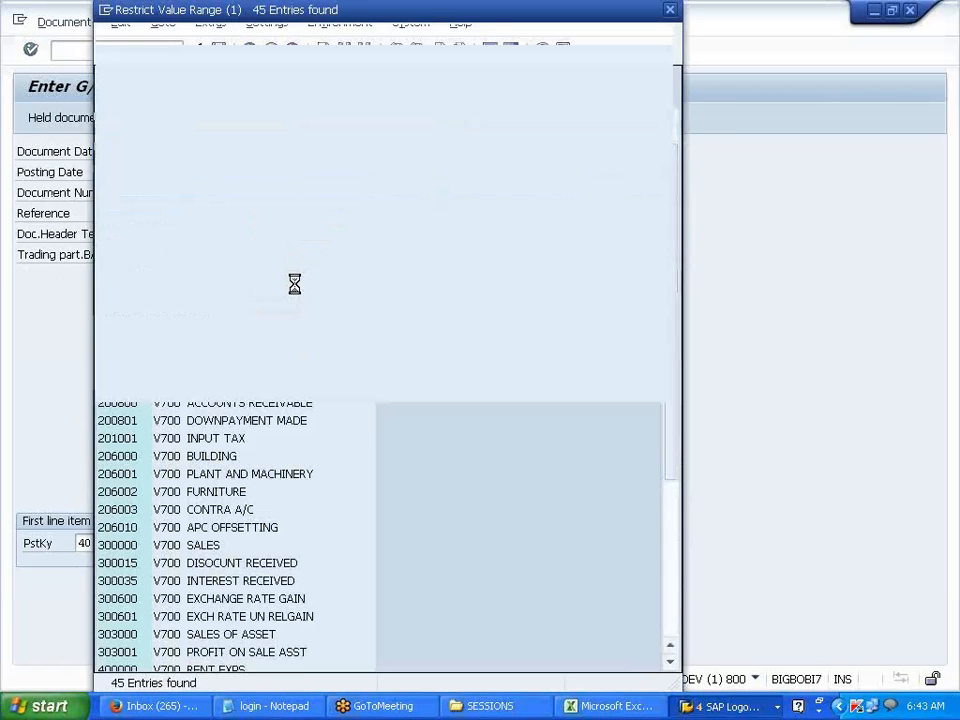
pyautogui.click(221, 458)
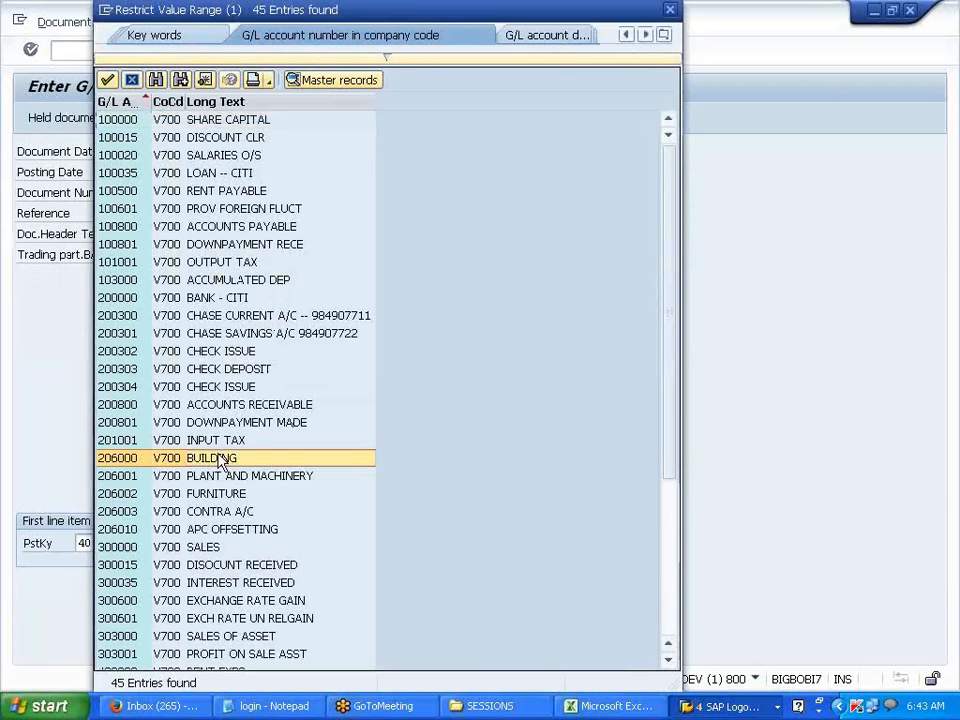
pyautogui.doubleClick(221, 458)
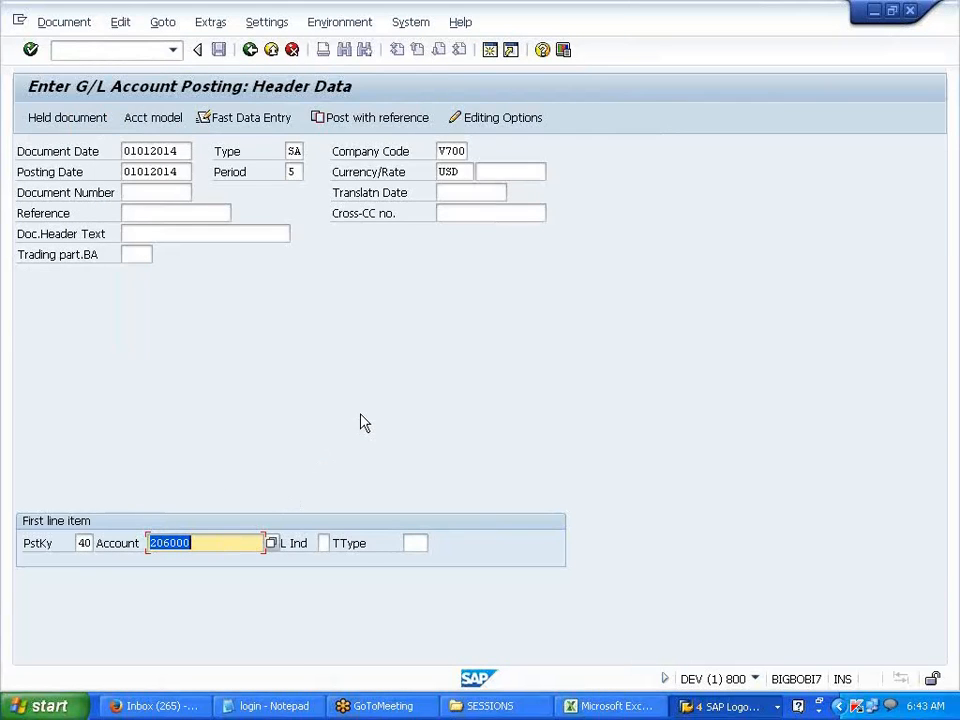
pyautogui.press('Return')
pyautogui.press('Return')
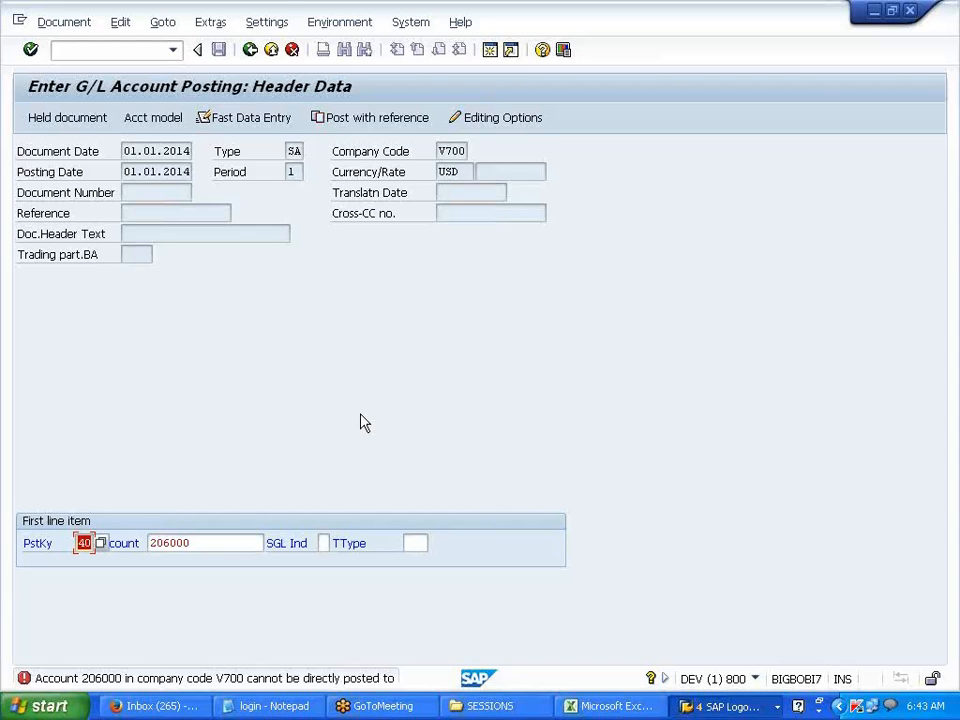
# Step: Exit the G/L account posting and discard the entered header and line item data
pyautogui.moveTo(200, 543); pyautogui.dragTo(132, 543)
pyautogui.click(202, 585)
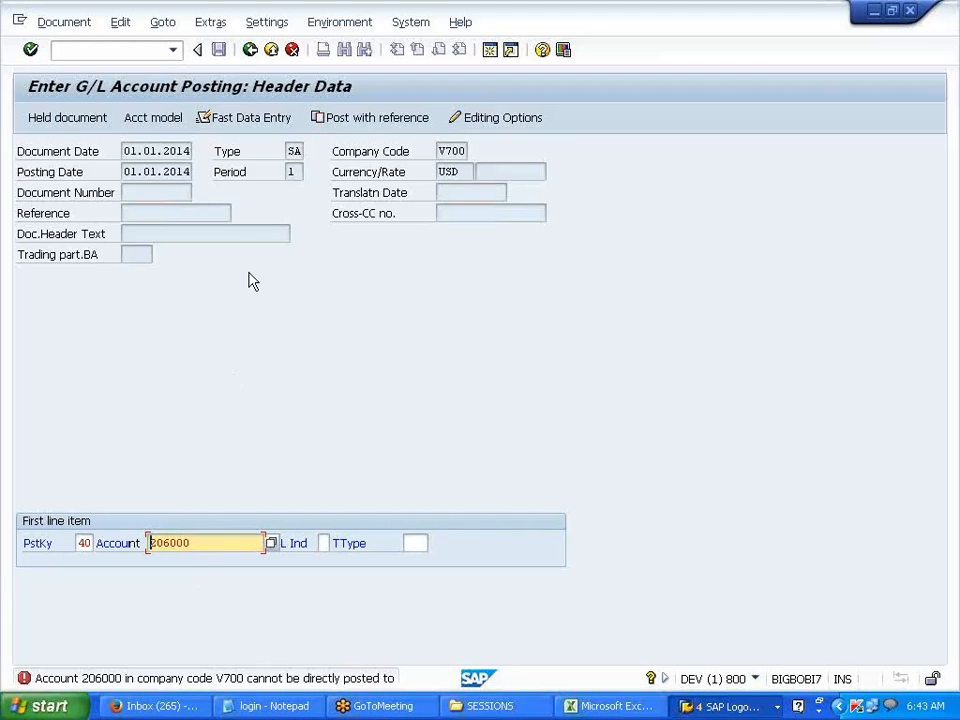
pyautogui.click(251, 50)
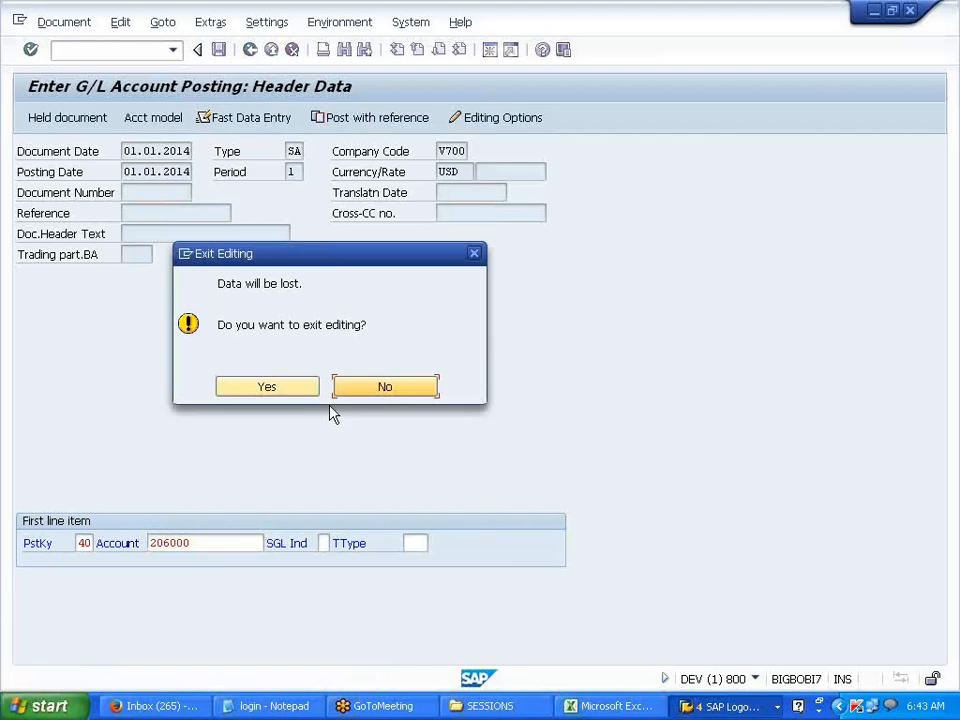
pyautogui.click(302, 398)
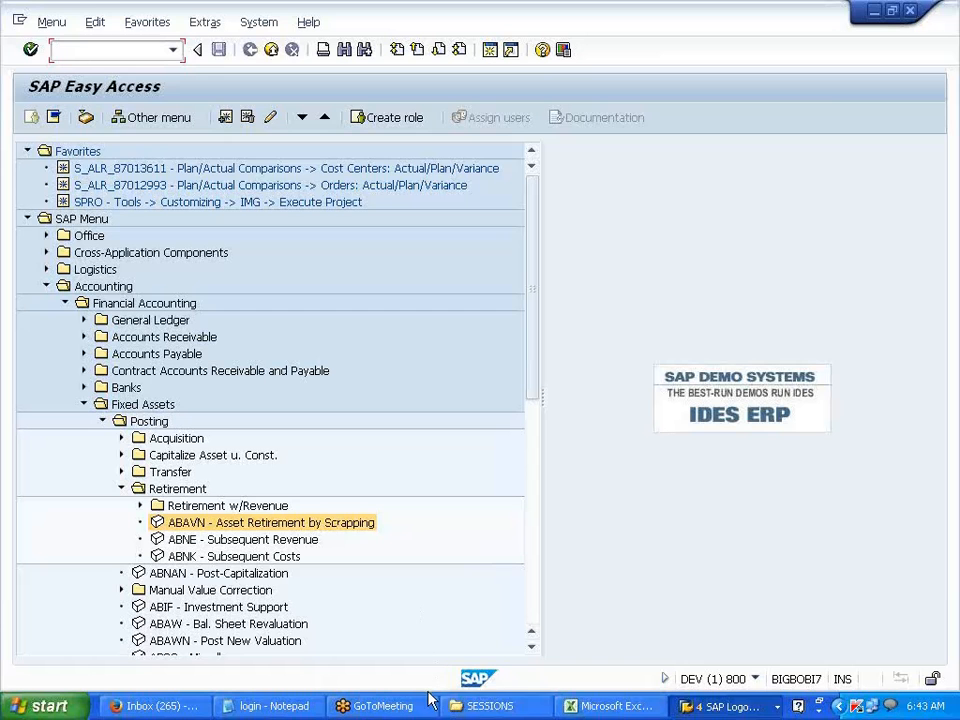
# Step: Switch to the Display IMG session and check the date specifications and options under Parameters for Data Transfer
pyautogui.click(750, 708)
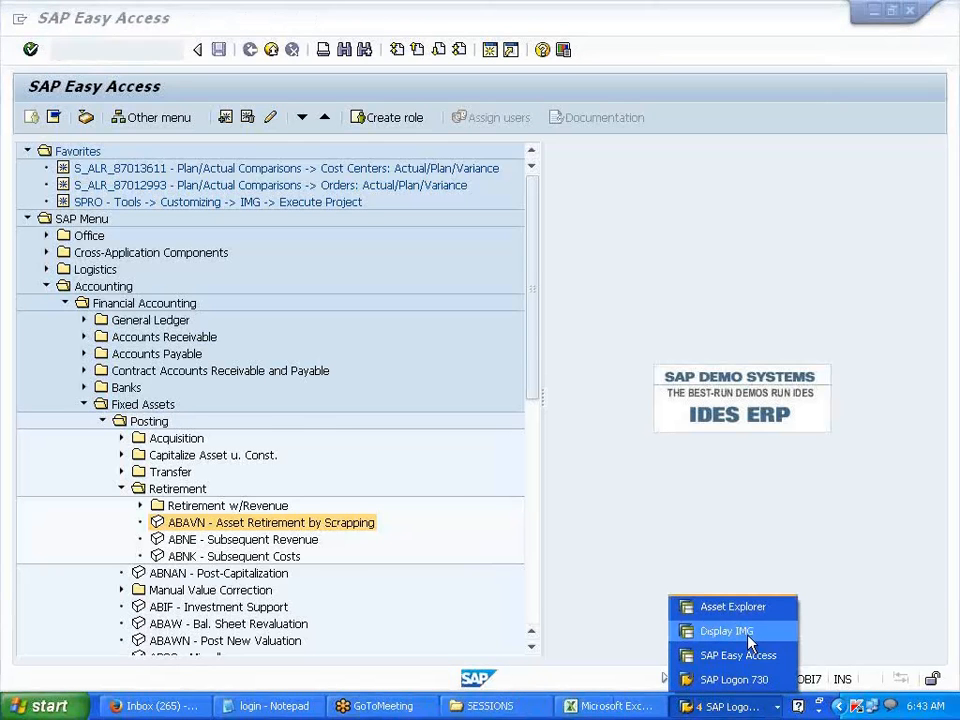
pyautogui.click(745, 634)
pyautogui.click(119, 438)
pyautogui.click(119, 438)
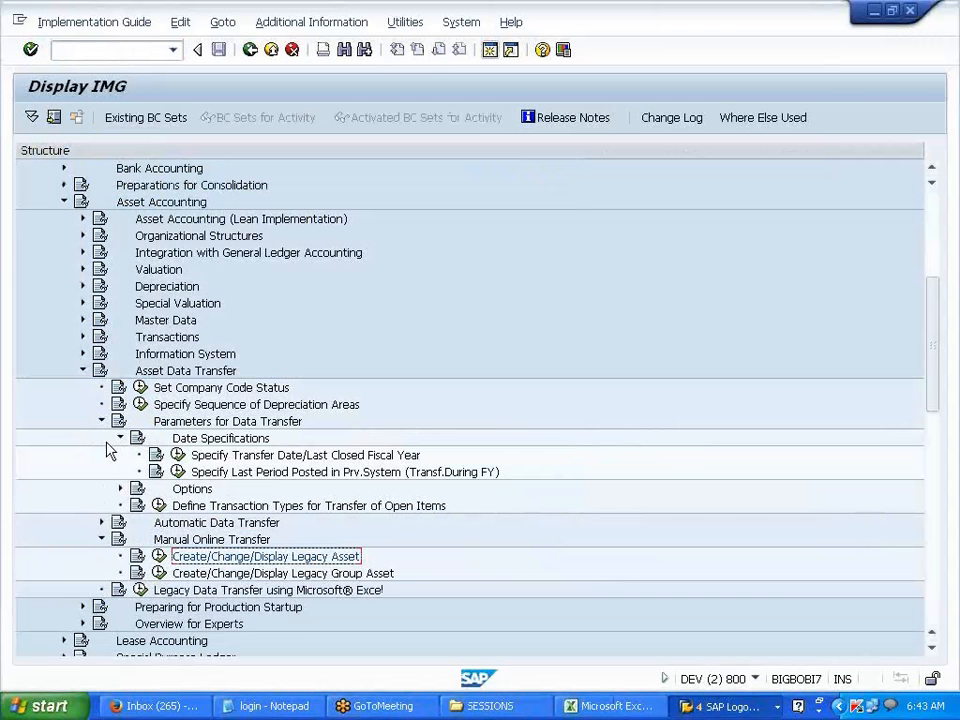
pyautogui.click(120, 489)
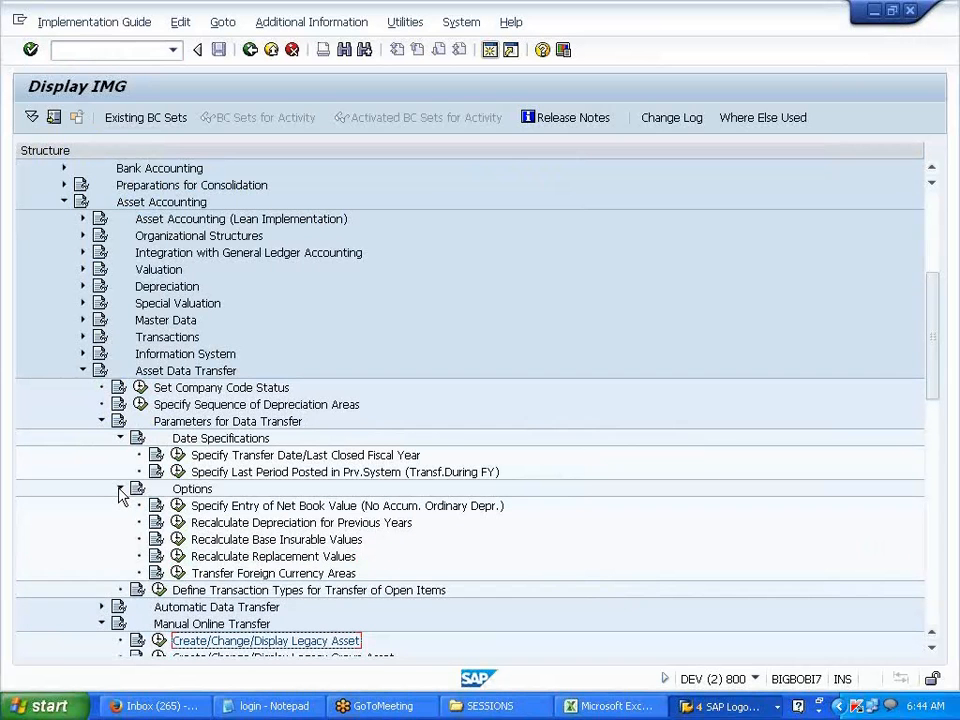
pyautogui.click(120, 490)
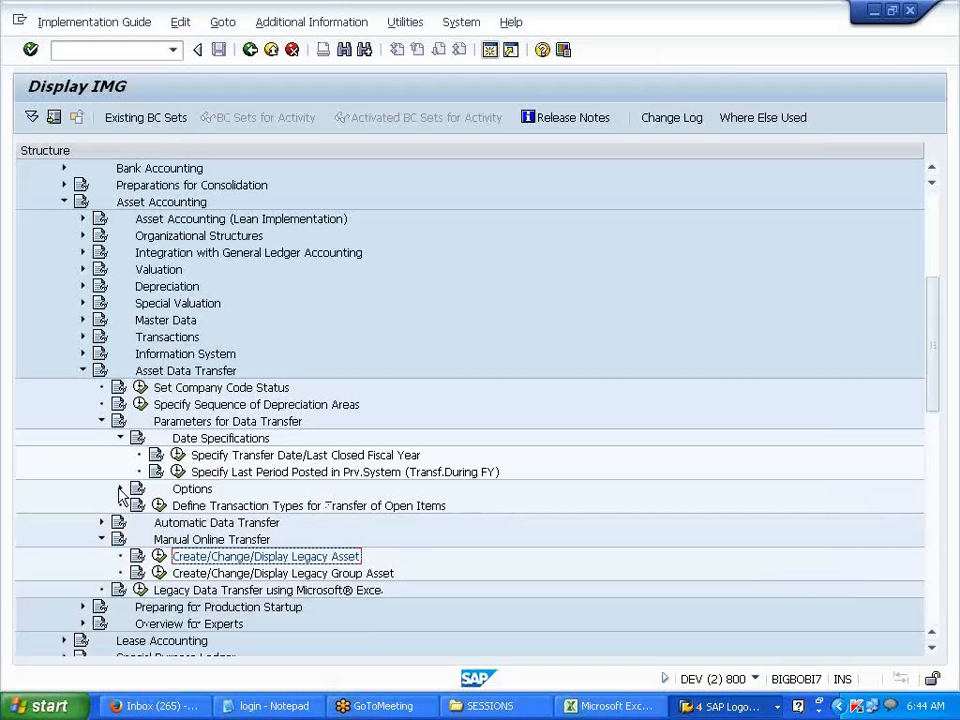
# Step: Open Set or Reset Reconciliation Accounts under Preparing for Production Startup, Production Startup, and show its transaction code in the status bar
pyautogui.scroll(-1, 108, 610)
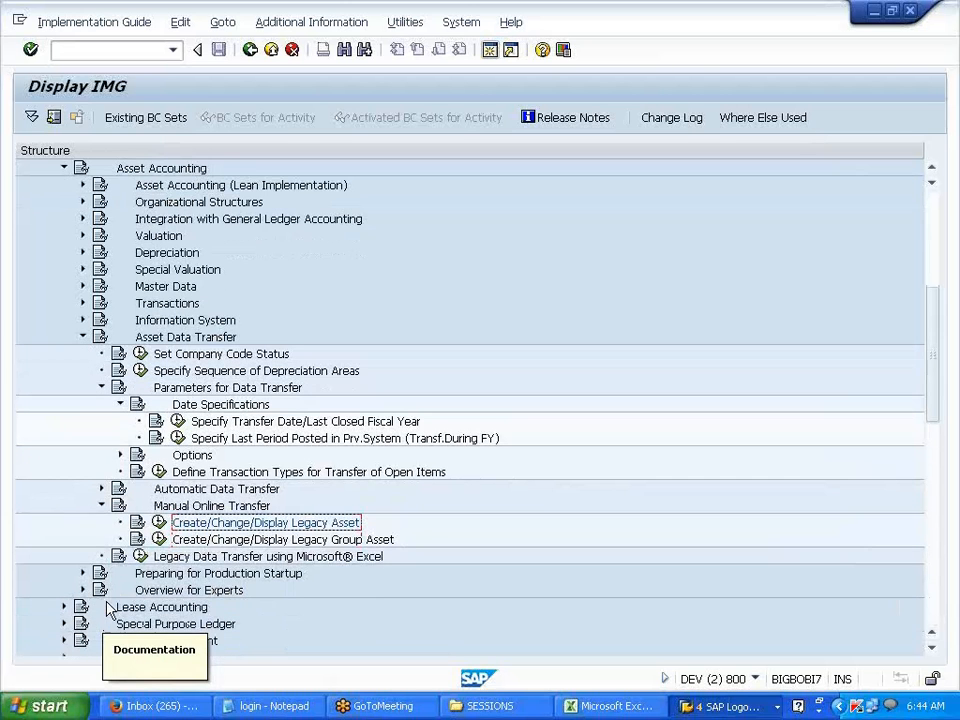
pyautogui.click(83, 573)
pyautogui.scroll(-2, 83, 597)
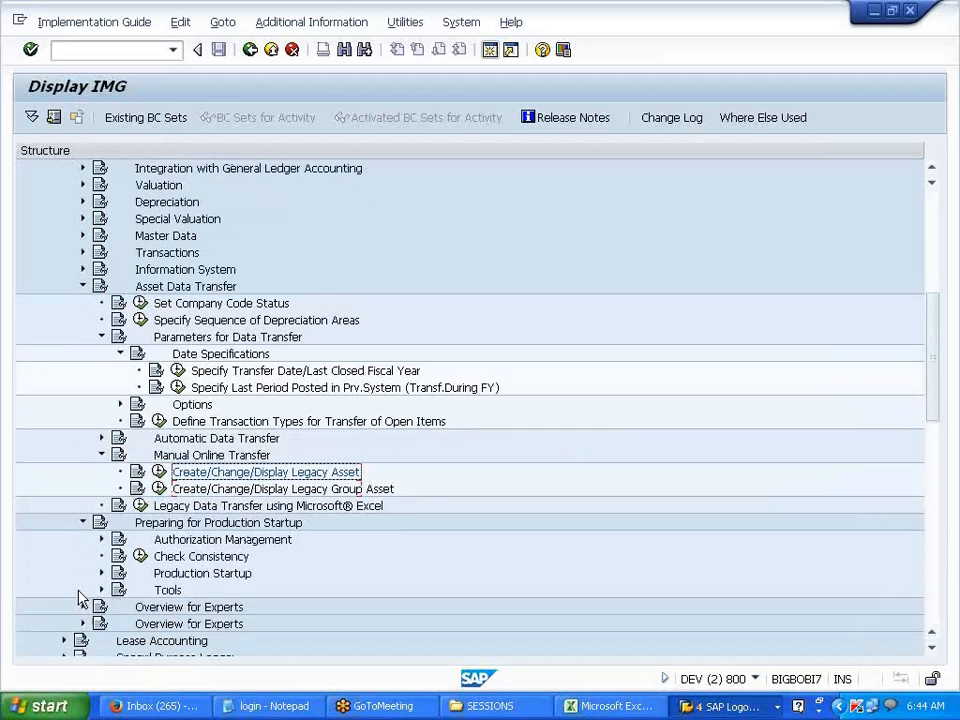
pyautogui.click(101, 557)
pyautogui.click(210, 577)
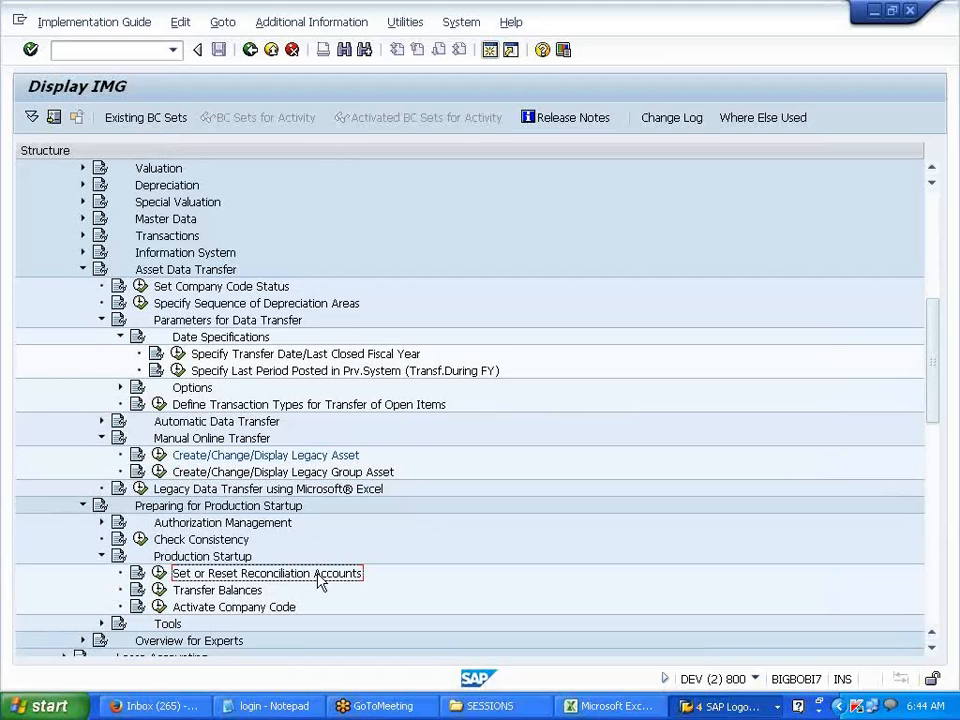
pyautogui.click(159, 574)
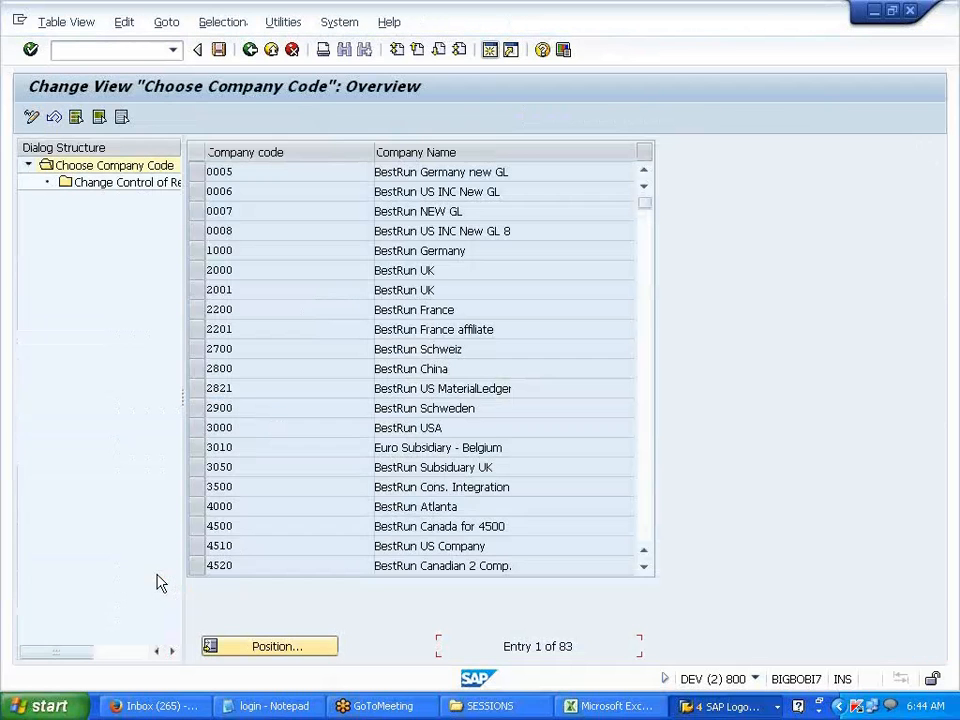
pyautogui.click(755, 679)
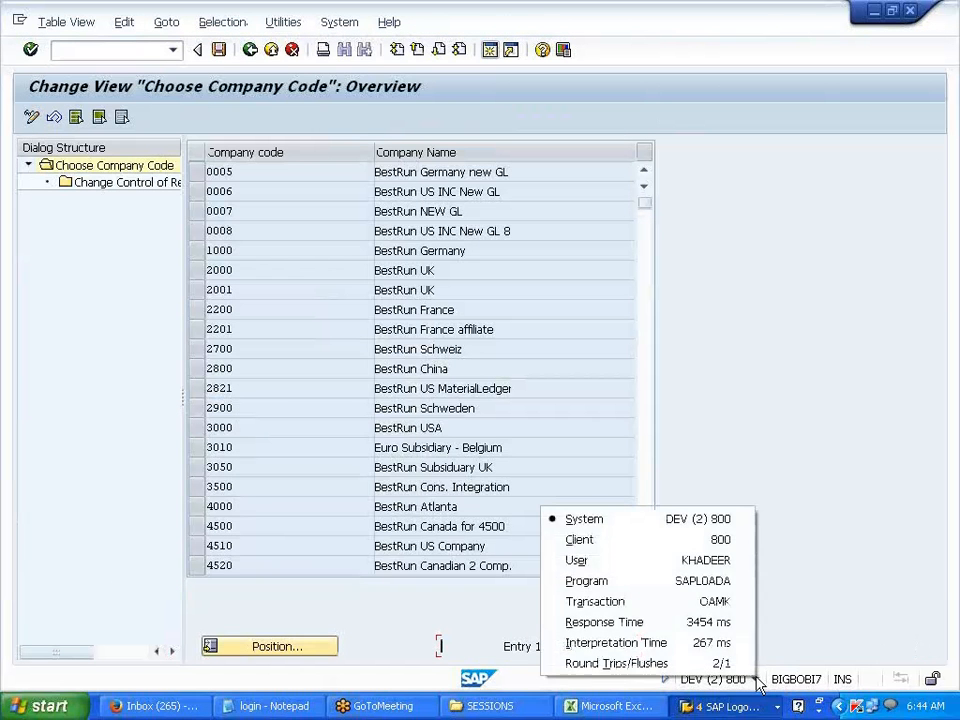
pyautogui.click(730, 603)
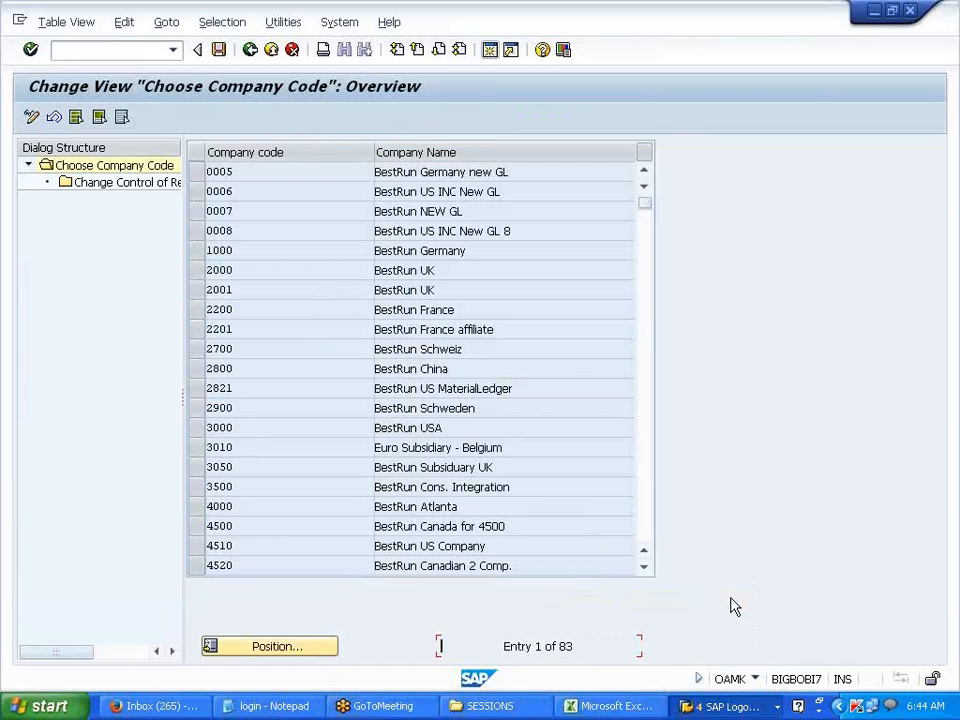
# Step: Find company code V700 in the list and open its control of reconciliation accounts
pyautogui.click(262, 650)
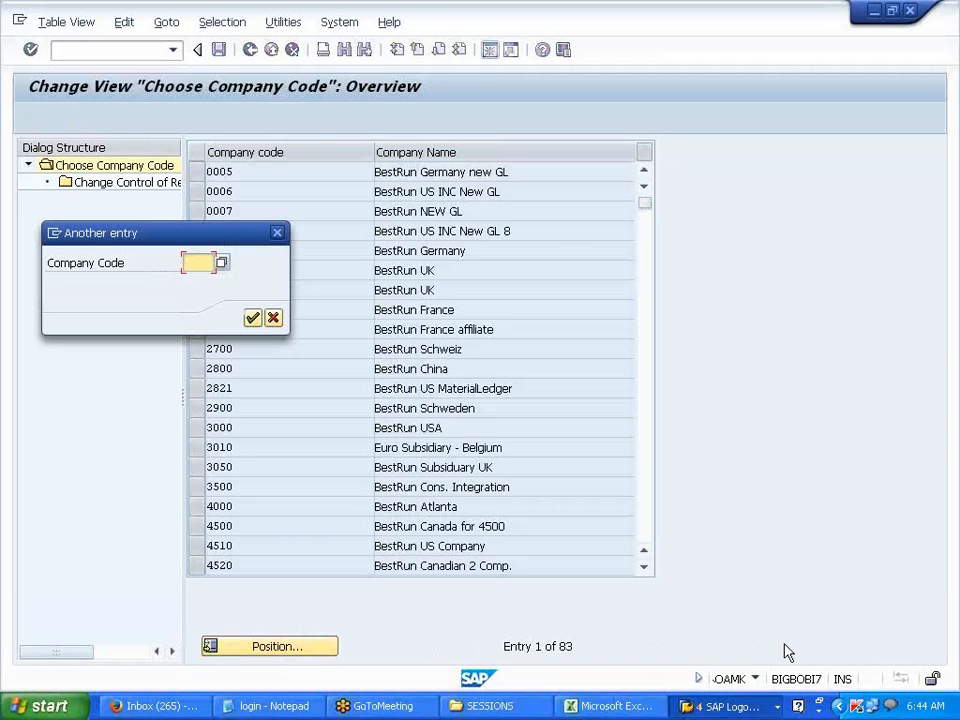
pyautogui.write('V700')
pyautogui.press('Return')
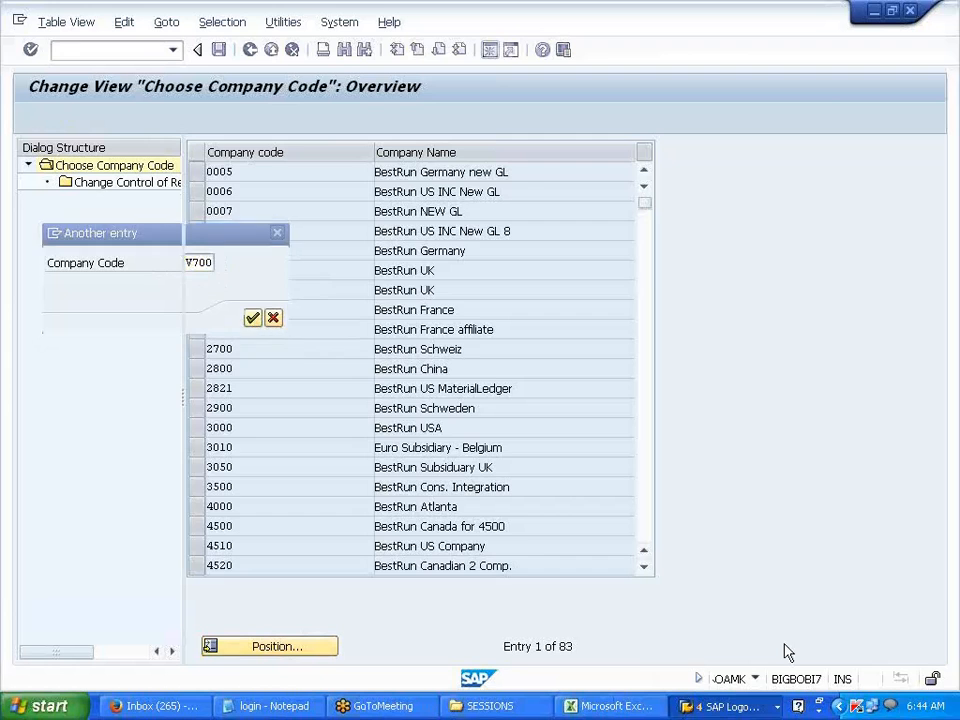
pyautogui.click(196, 173)
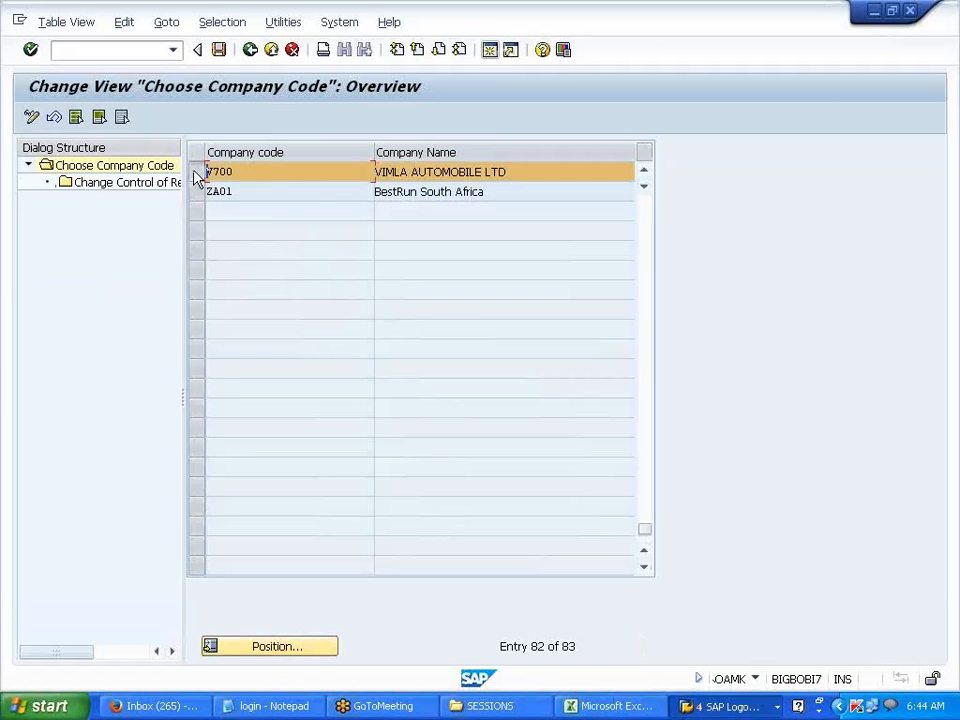
pyautogui.doubleClick(169, 183)
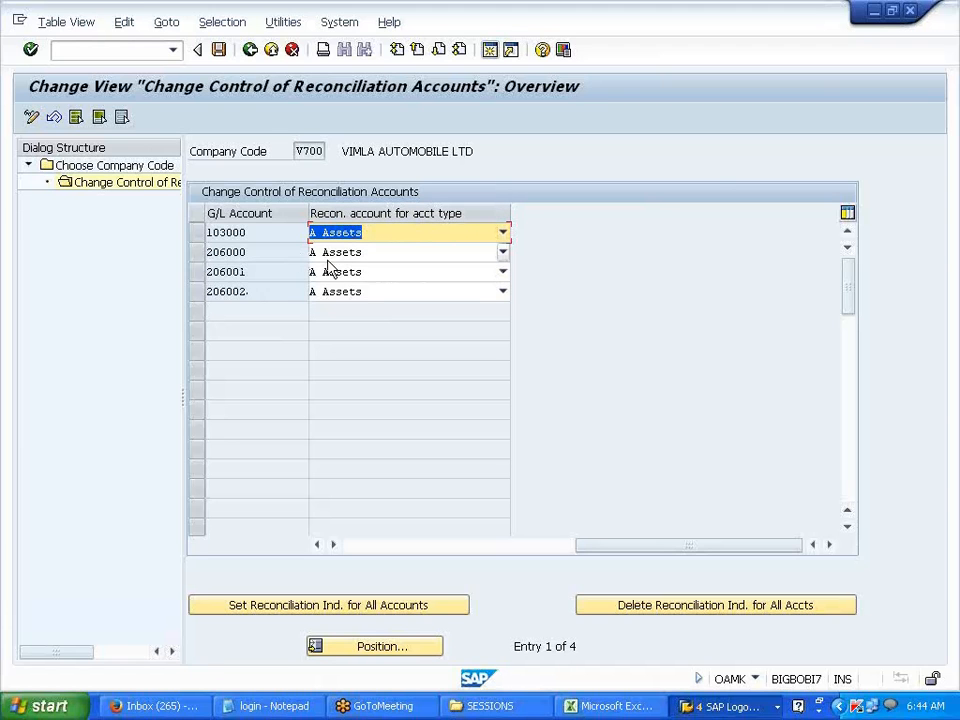
# Step: Clear the reconciliation account type for G/L account 206000 in company code V700 and save the change
pyautogui.click(504, 258)
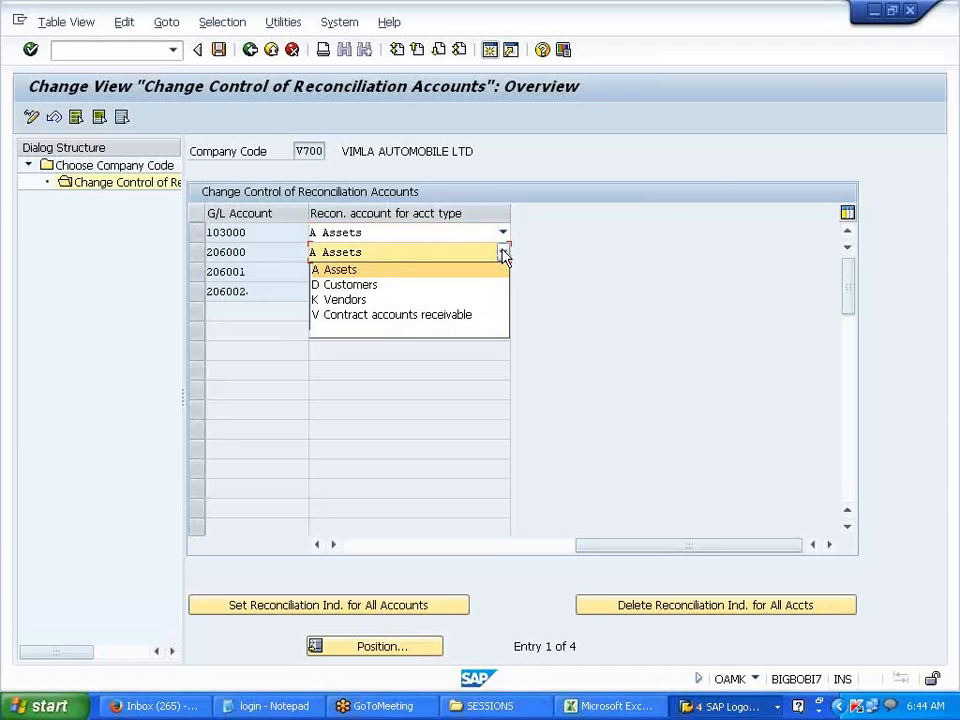
pyautogui.click(449, 329)
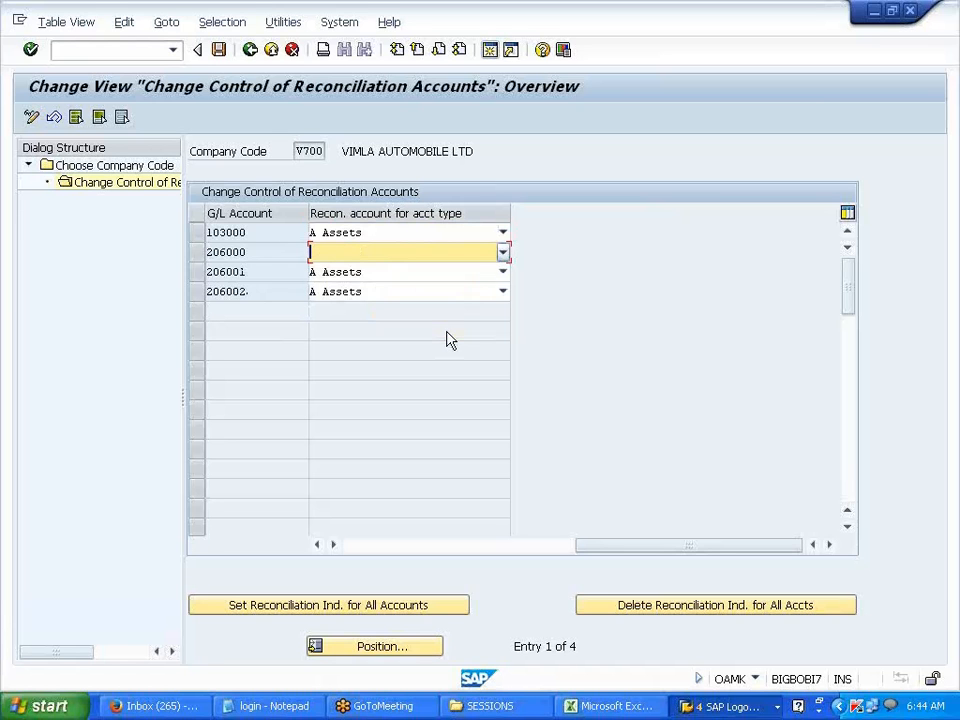
pyautogui.click(221, 50)
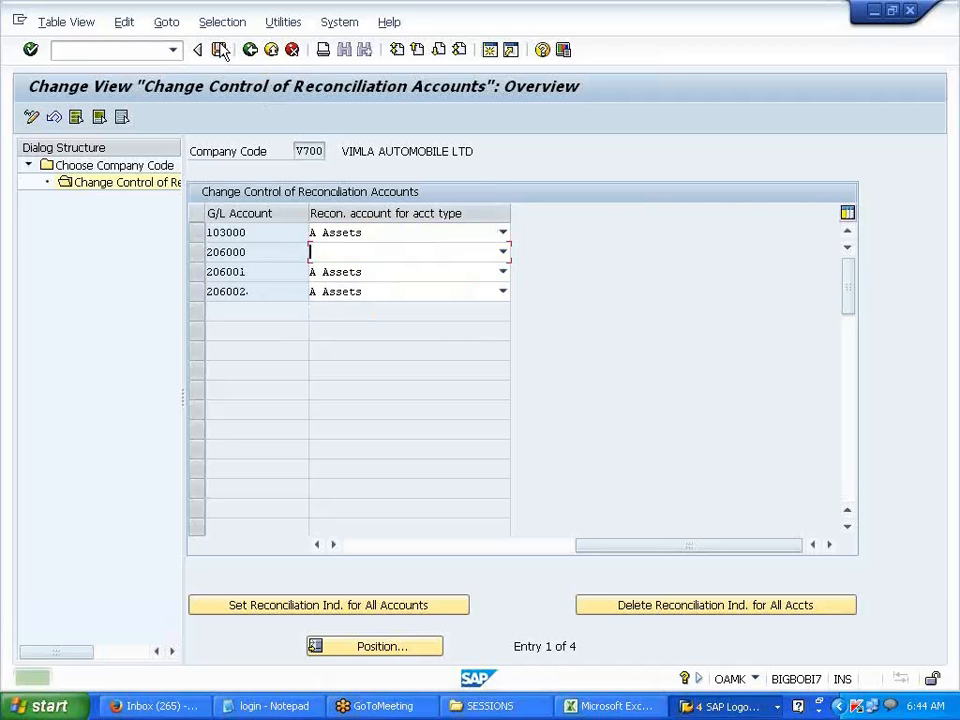
# Step: Switch to the SAP Easy Access session and start the G/L account posting transaction with /NF-02
pyautogui.press('F3')
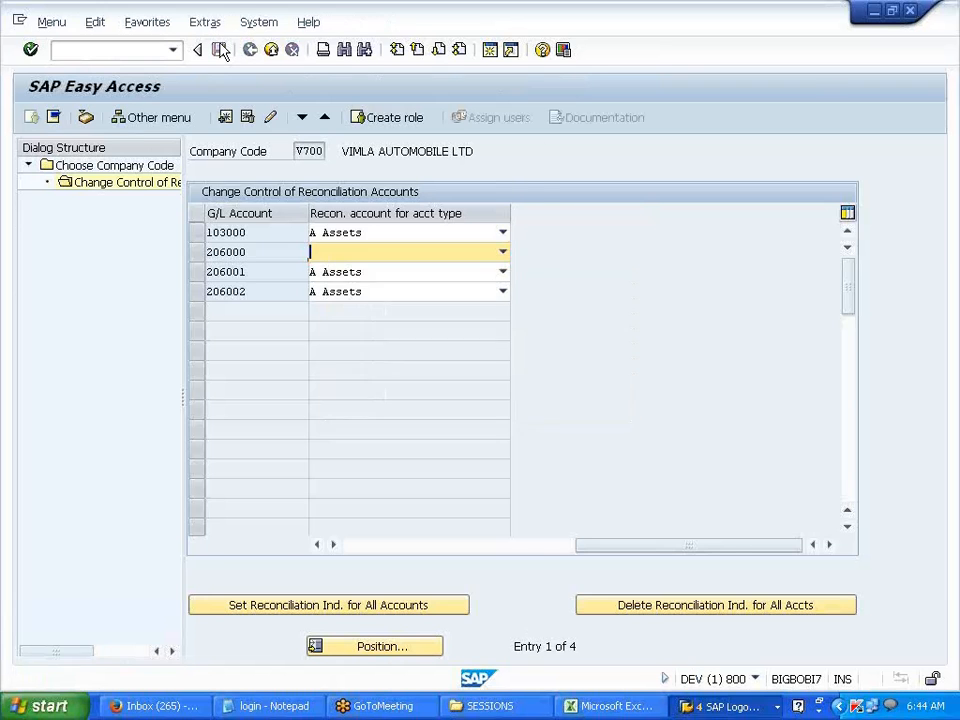
pyautogui.click(171, 55)
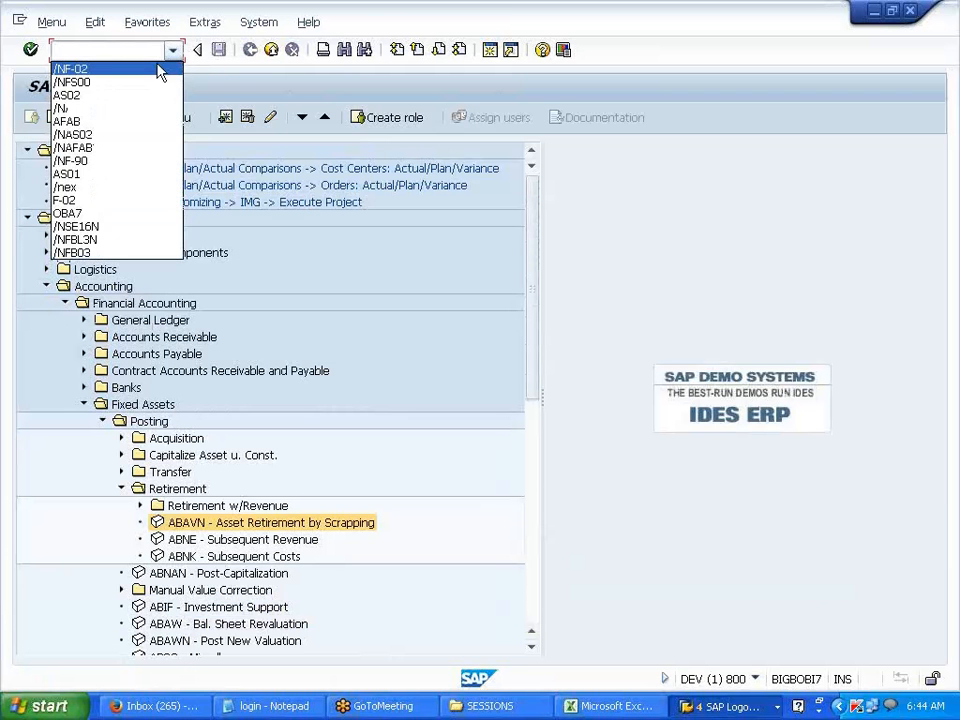
pyautogui.click(154, 70)
pyautogui.press('Return')
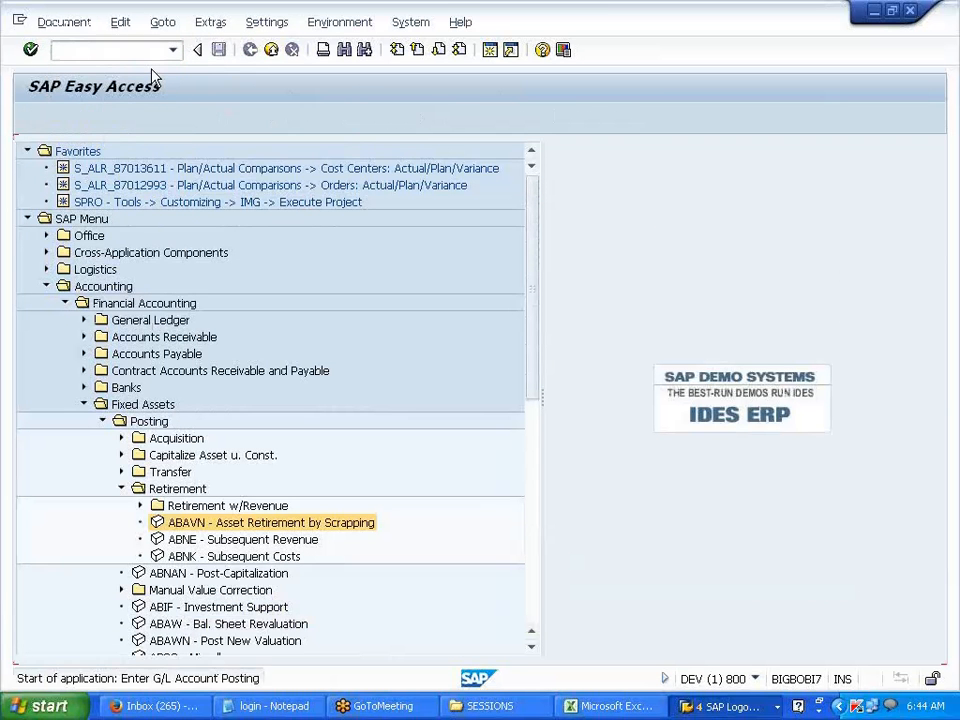
# Step: Set both the document date and the posting date of the G/L posting to 01012014
pyautogui.click(155, 167)
pyautogui.press('Tab')
pyautogui.press('Tab')
pyautogui.press('Tab')
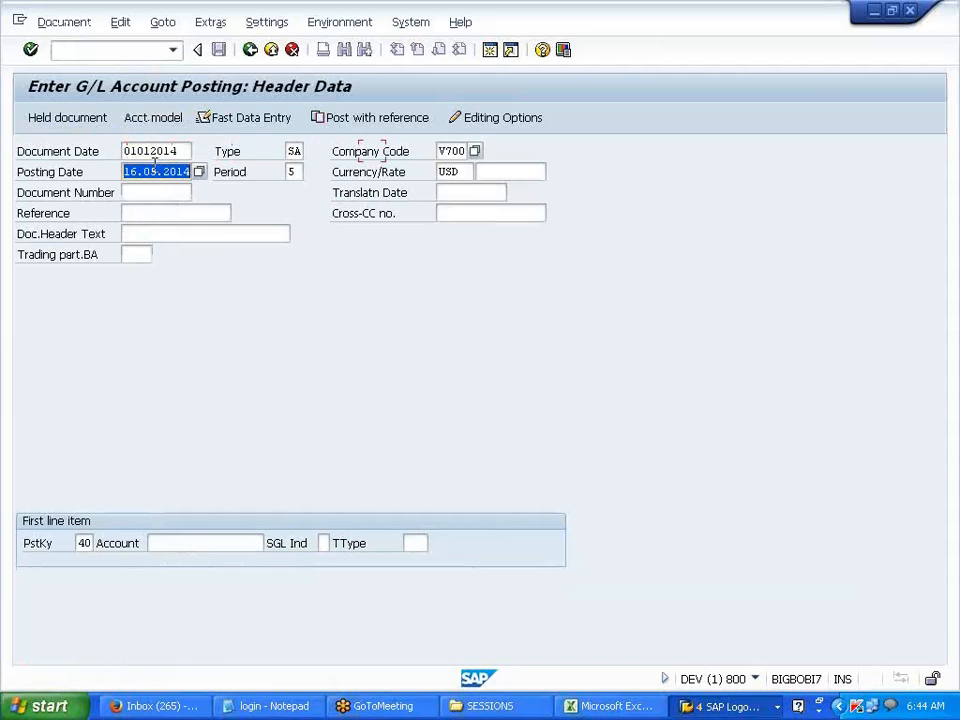
pyautogui.click(155, 191)
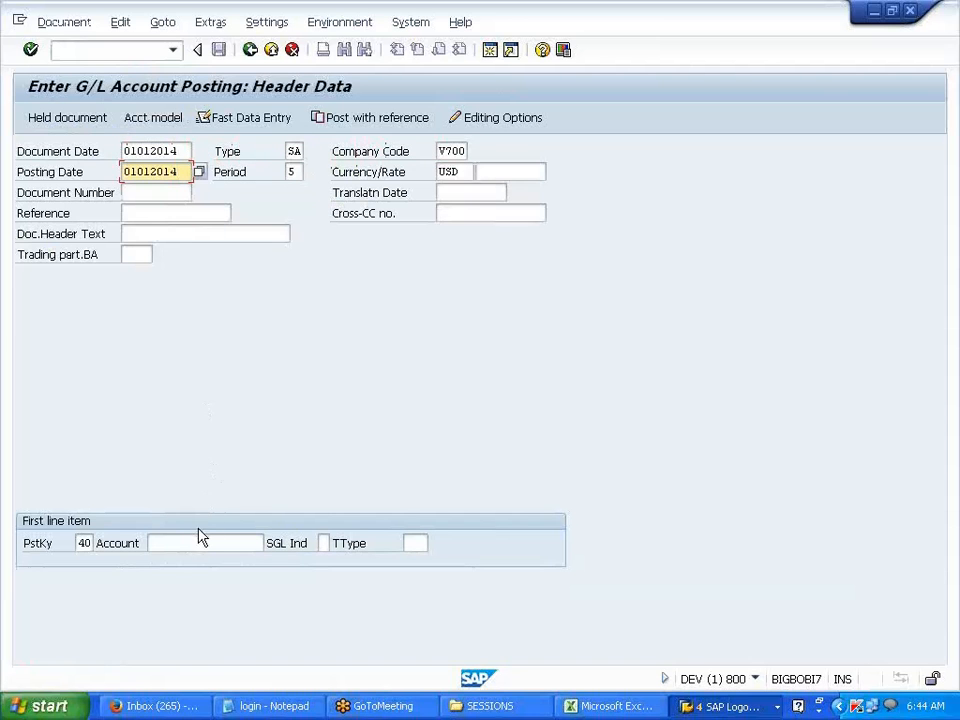
# Step: Add a debit line item with posting key 40 for G/L account 206000 and an amount of 120000
pyautogui.click(193, 538)
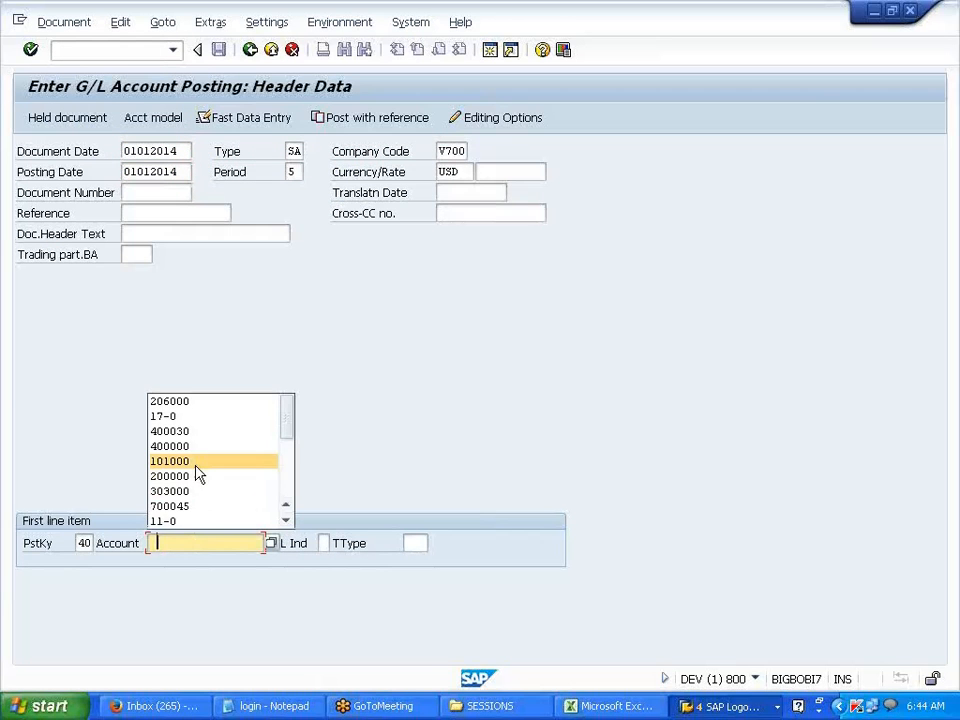
pyautogui.click(201, 404)
pyautogui.press('Return')
pyautogui.press('Return')
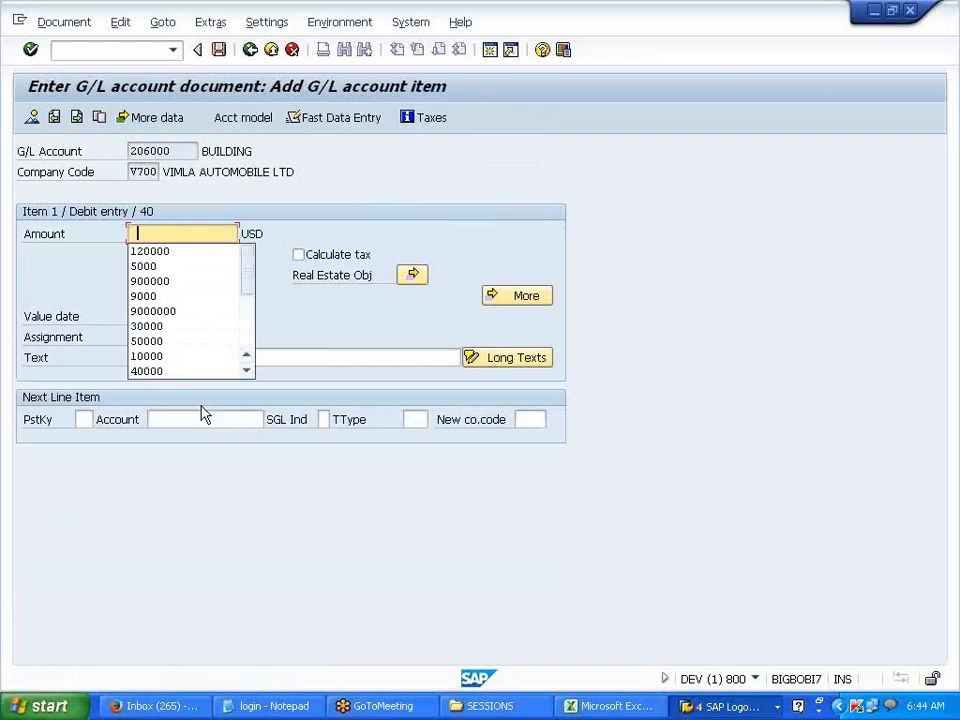
pyautogui.click(194, 252)
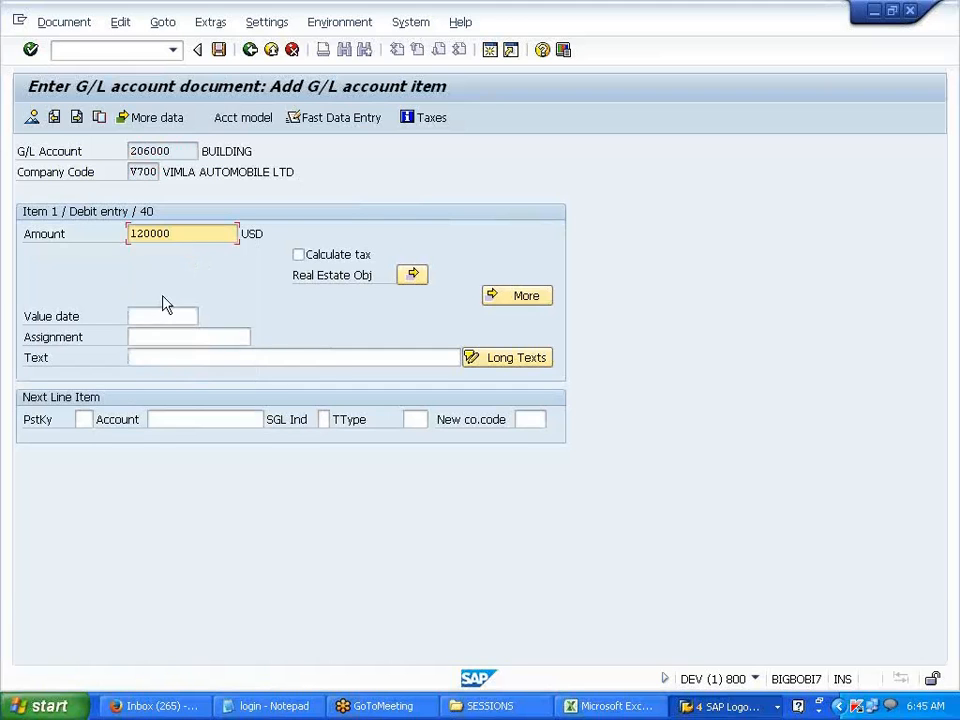
# Step: Set the next line item's posting key to 50 and the debit item's value date to 01012014
pyautogui.click(84, 420)
pyautogui.write('50')
pyautogui.click(180, 418)
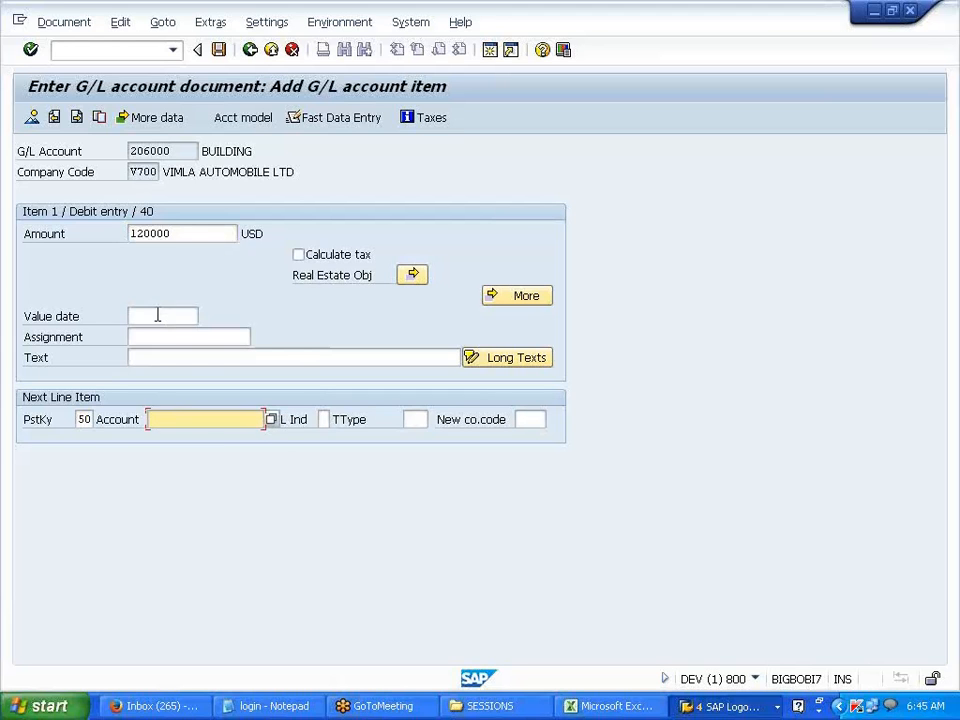
pyautogui.click(157, 315)
pyautogui.click(161, 333)
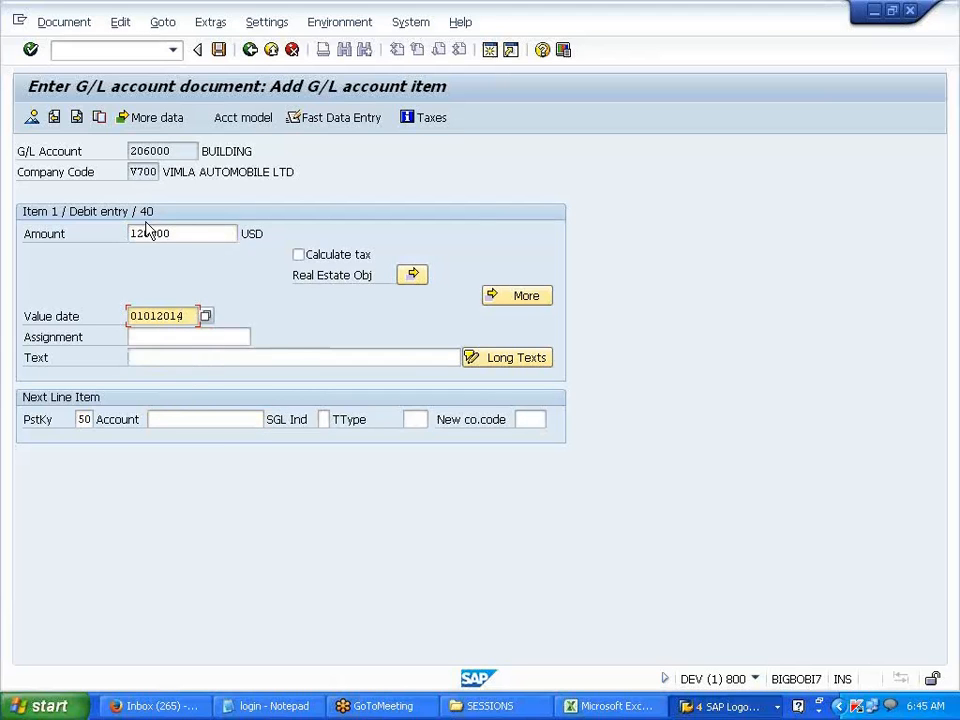
# Step: Look up the accumulated depreciation account 103000 for the next line item and try to proceed to that item
pyautogui.moveTo(172, 151); pyautogui.dragTo(129, 150)
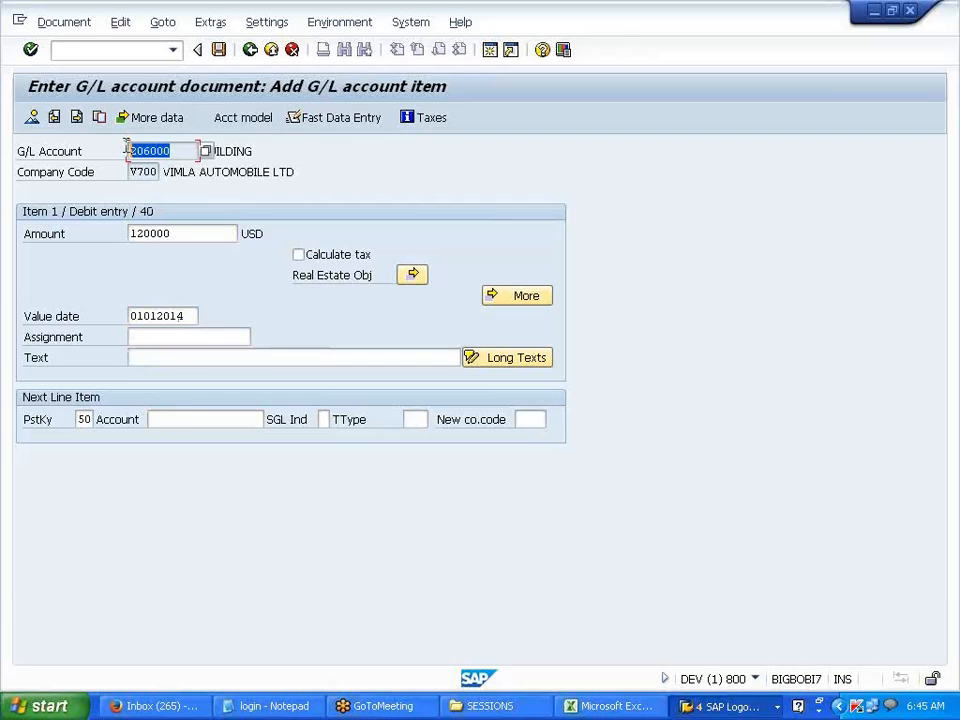
pyautogui.click(191, 419)
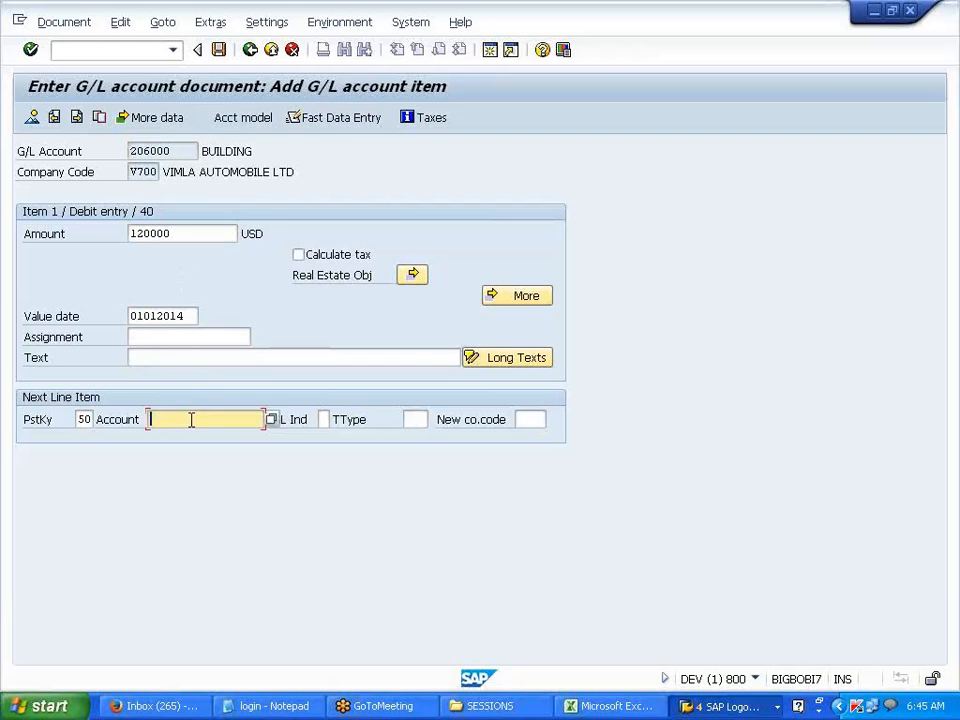
pyautogui.click(271, 421)
pyautogui.press('Return')
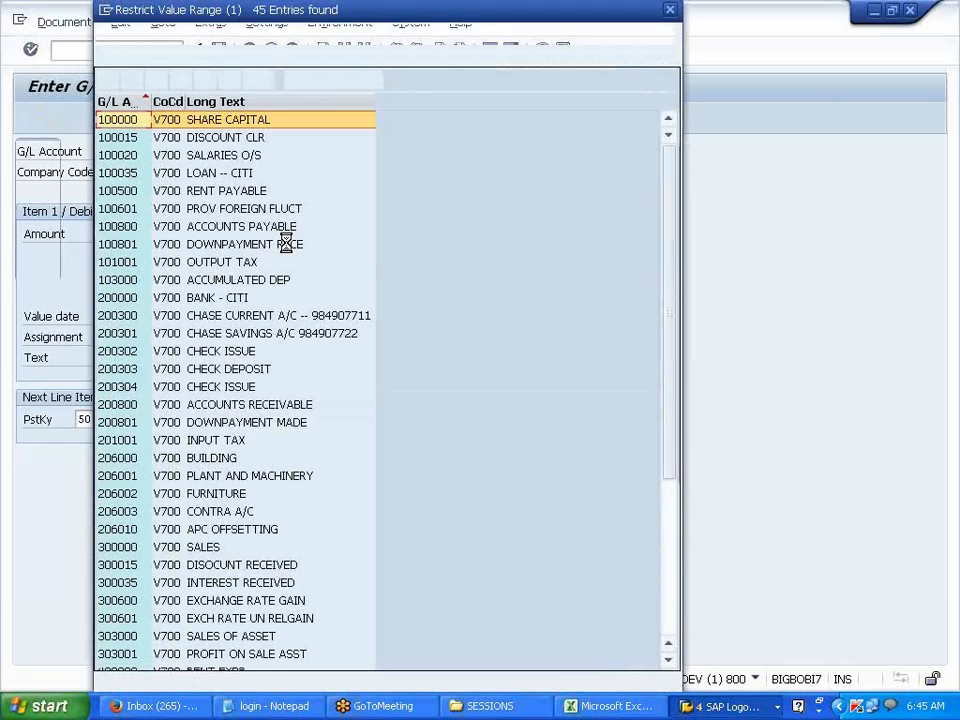
pyautogui.doubleClick(233, 280)
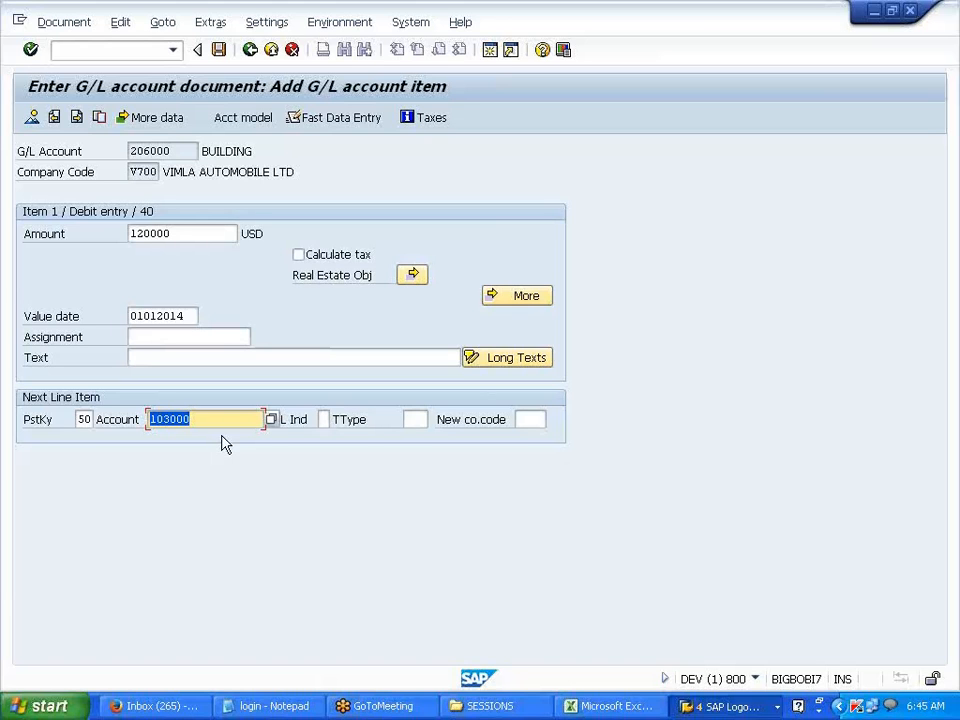
pyautogui.press('Return')
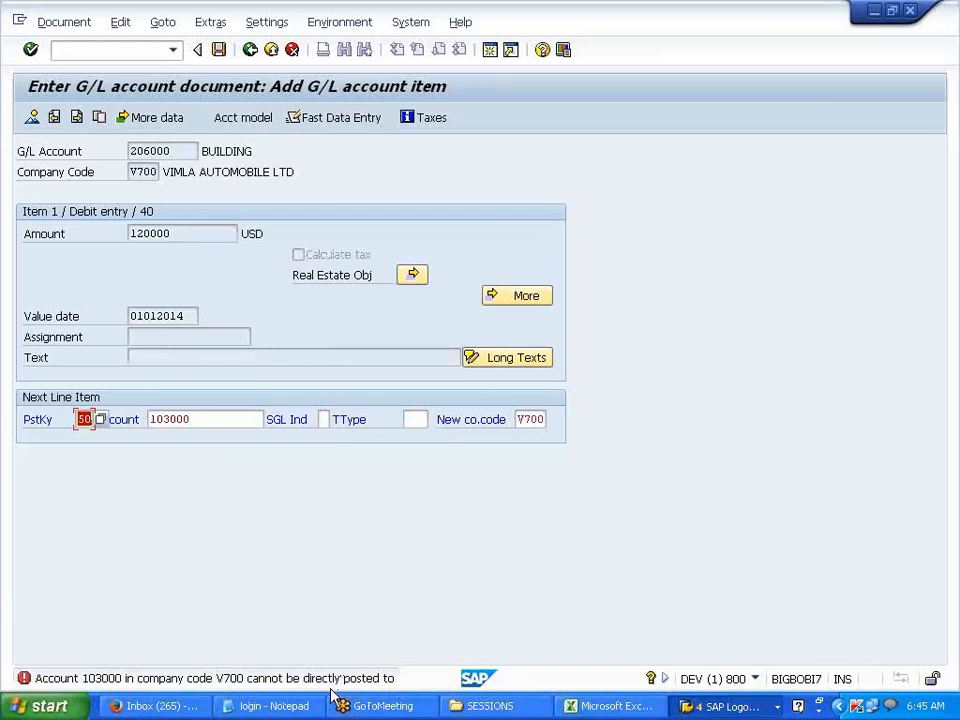
# Step: Switch to the reconciliation accounts session, clear the account type for G/L account 103000 and save
pyautogui.hotkey('alt', 'Tab')
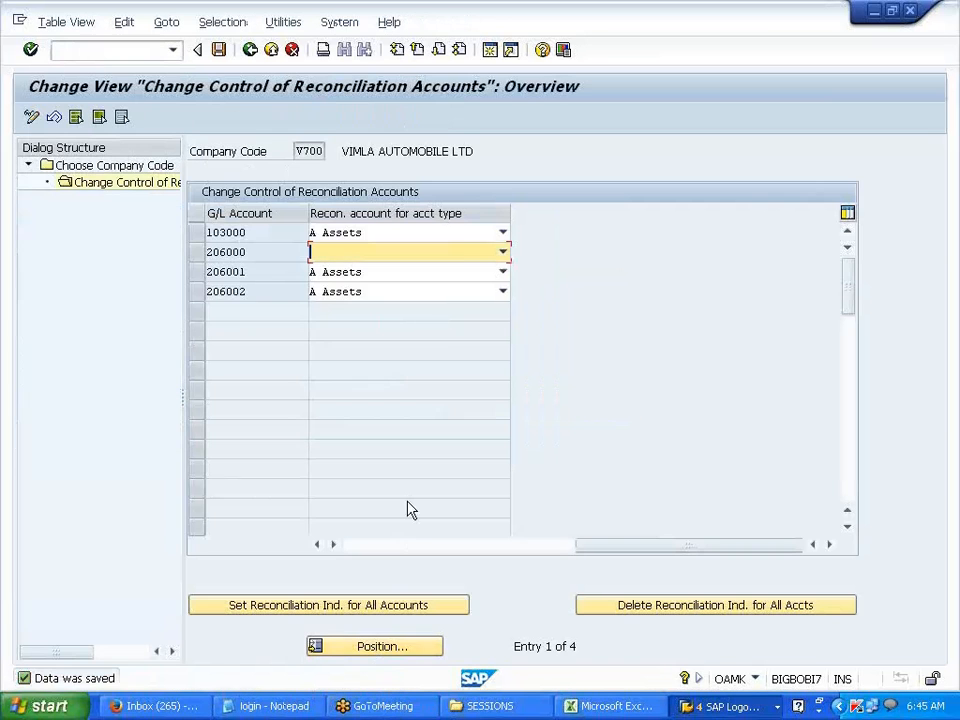
pyautogui.click(503, 233)
pyautogui.click(429, 312)
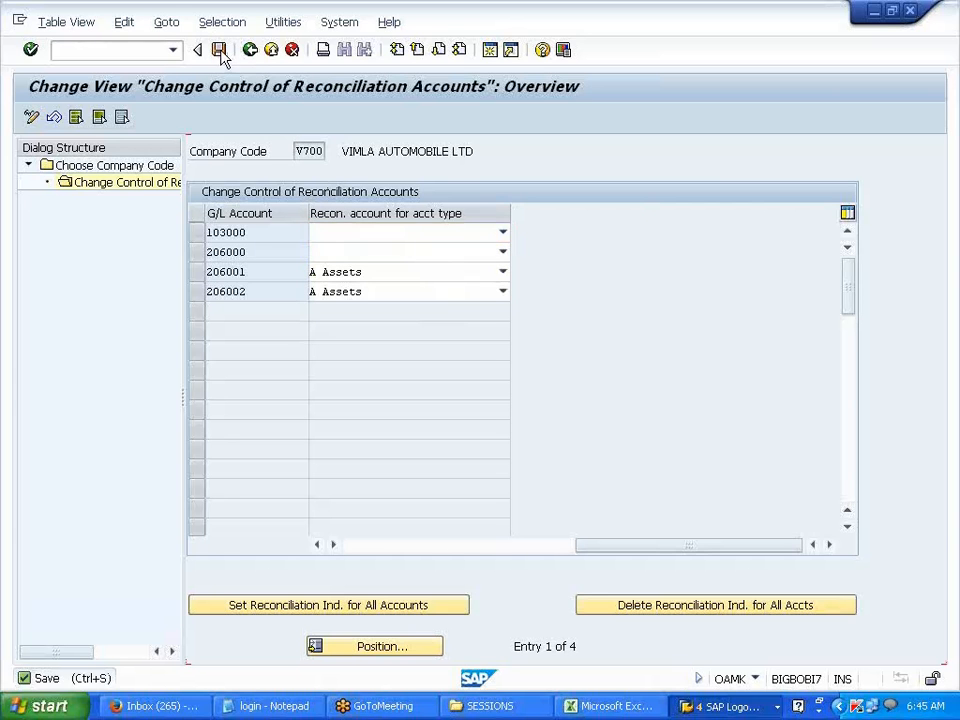
# Step: Return to the G/L posting session and restart the transaction with /NF-02
pyautogui.hotkey('alt', 'Tab')
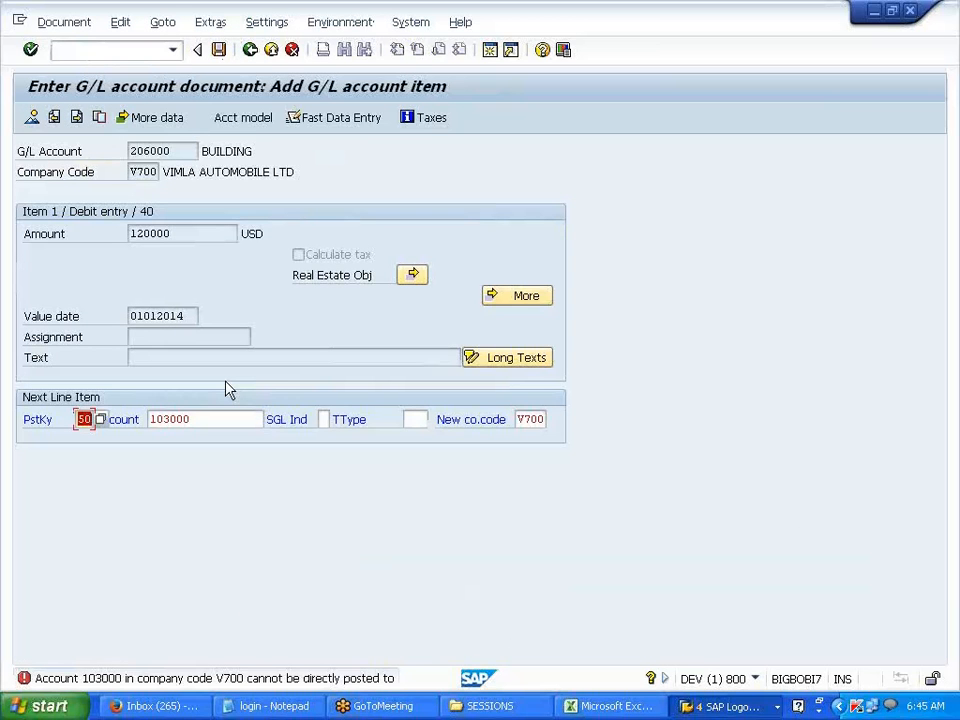
pyautogui.press('Return')
pyautogui.click(107, 50)
pyautogui.write('/NF-02')
pyautogui.press('Return')
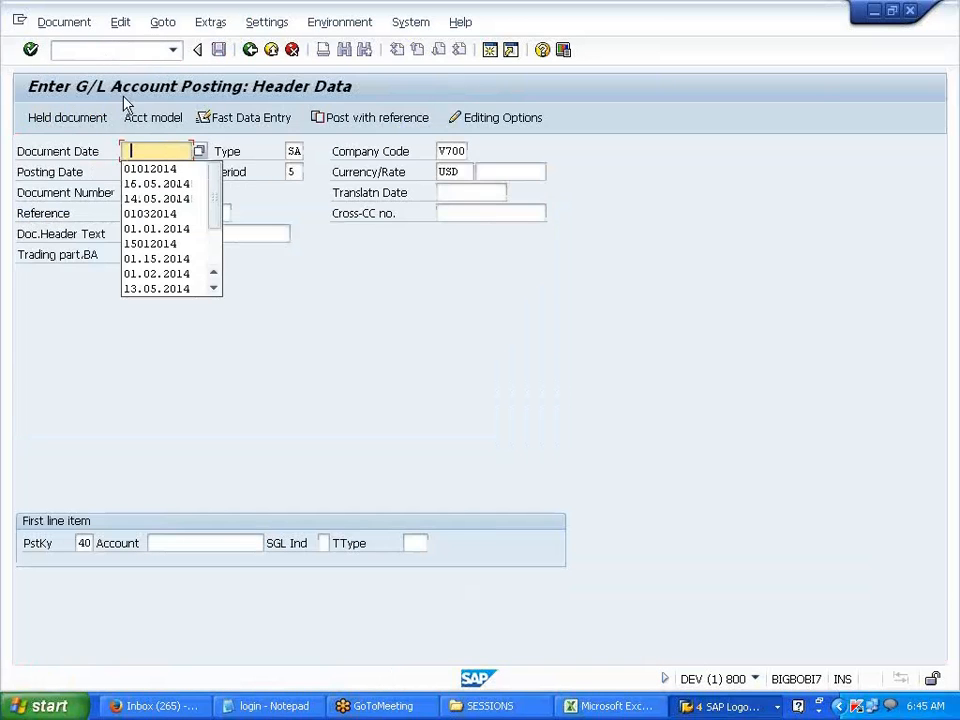
# Step: Enter 01012014 as the document date and posting date in the new posting's header
pyautogui.click(149, 169)
pyautogui.press('Tab')
pyautogui.press('Tab')
pyautogui.press('Tab')
pyautogui.click(150, 192)
# Step: Enter the debit item for building account 206000 with posting key 40, amount 120000 and value date 01012014
pyautogui.click(184, 540)
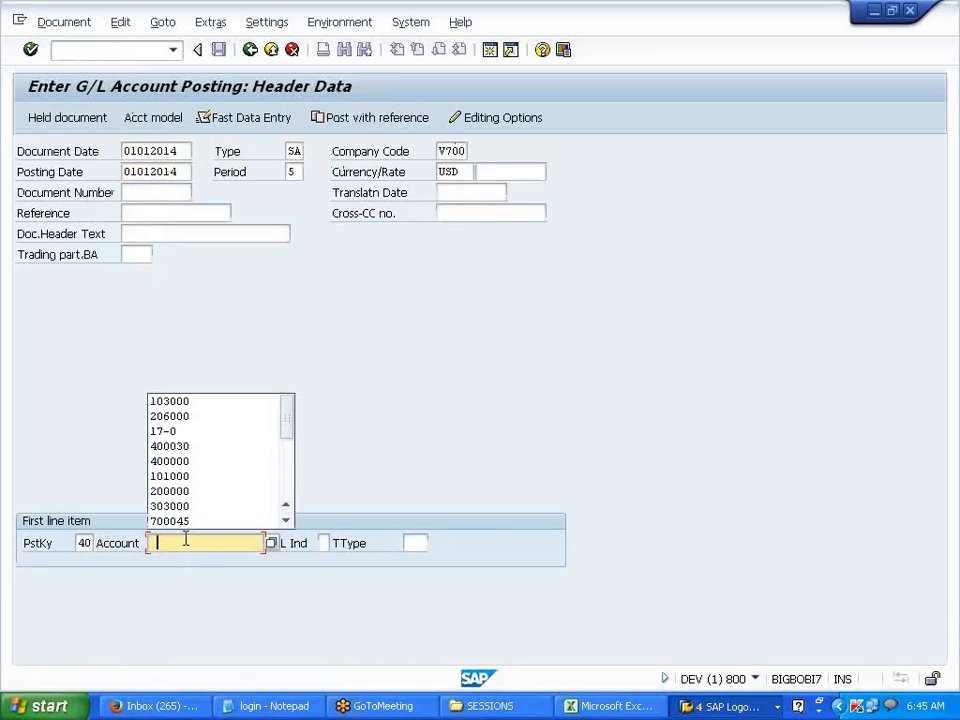
pyautogui.click(178, 418)
pyautogui.press('Return')
pyautogui.press('Return')
pyautogui.click(181, 254)
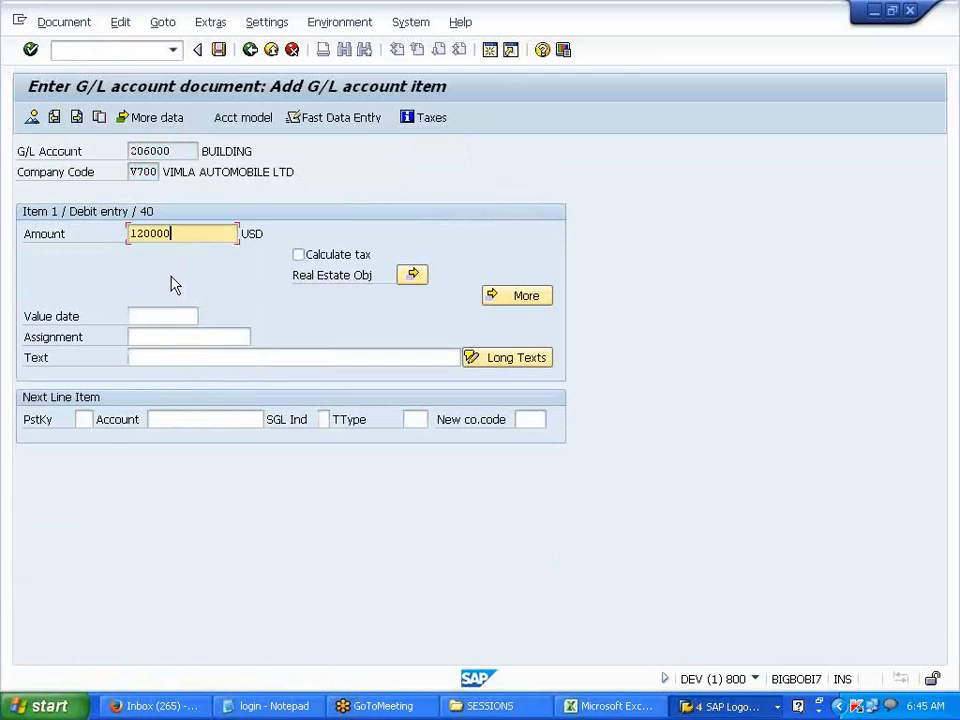
pyautogui.click(161, 313)
pyautogui.click(165, 335)
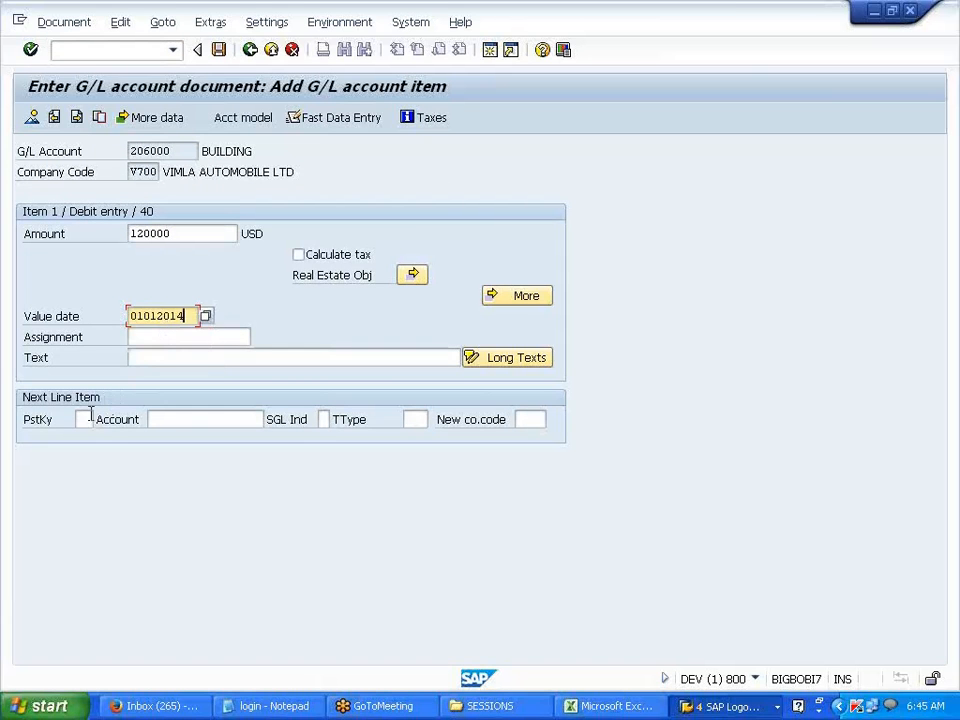
# Step: Add a credit line item with posting key 50 for accumulated depreciation account 103000
pyautogui.click(82, 419)
pyautogui.click(88, 452)
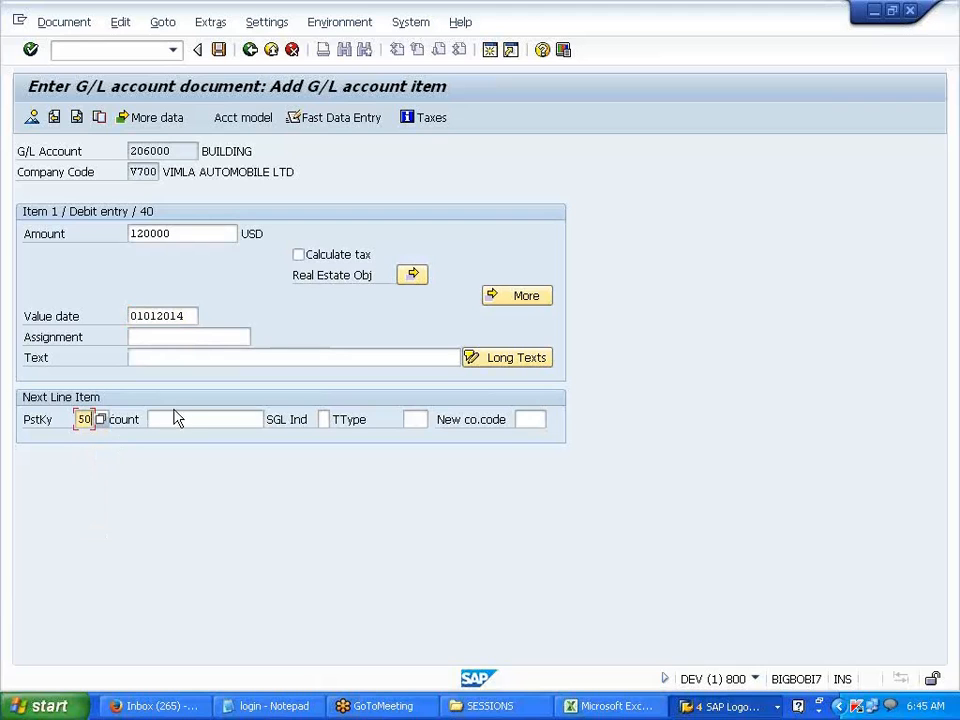
pyautogui.click(175, 419)
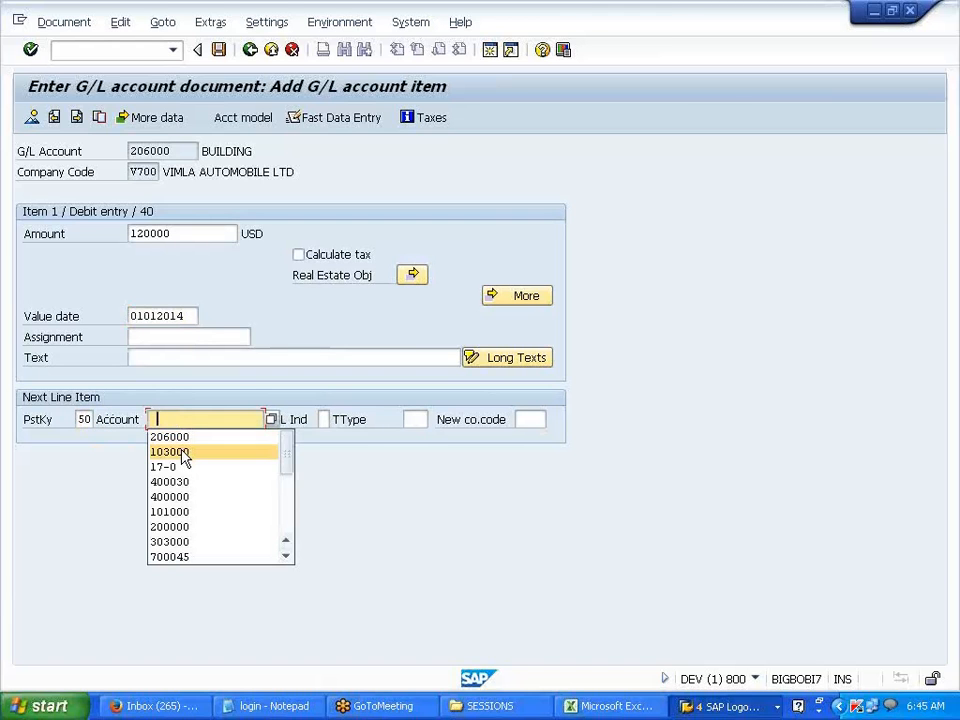
pyautogui.click(184, 453)
pyautogui.press('Return')
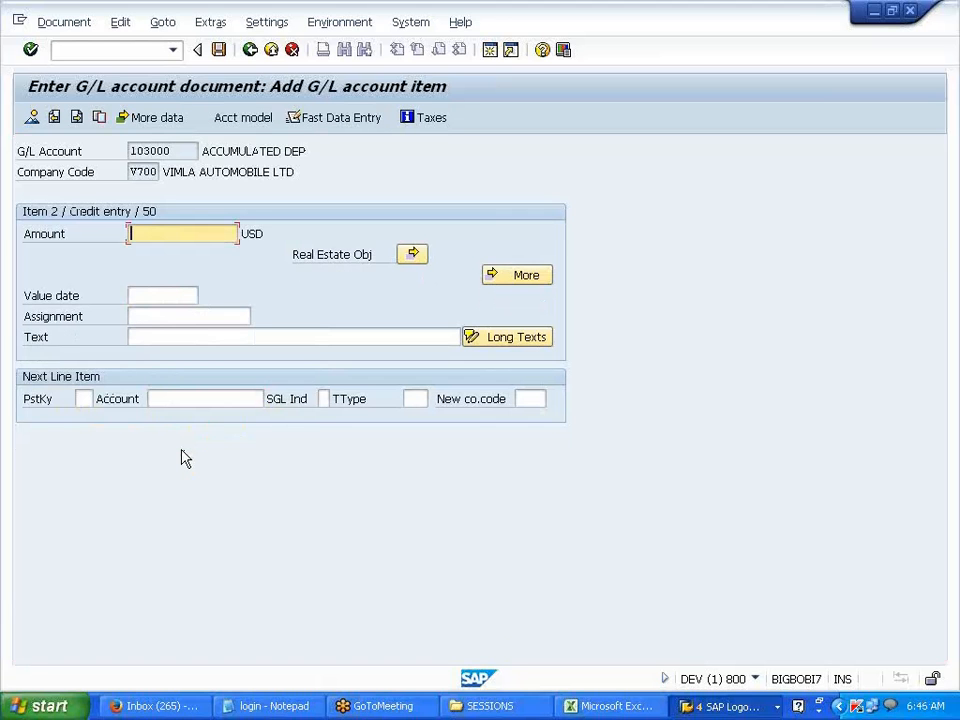
# Step: Set the accumulated depreciation item's amount to 12000 and its value date to 01012014
pyautogui.write('12000')
pyautogui.click(181, 234)
pyautogui.click(156, 294)
pyautogui.click(159, 314)
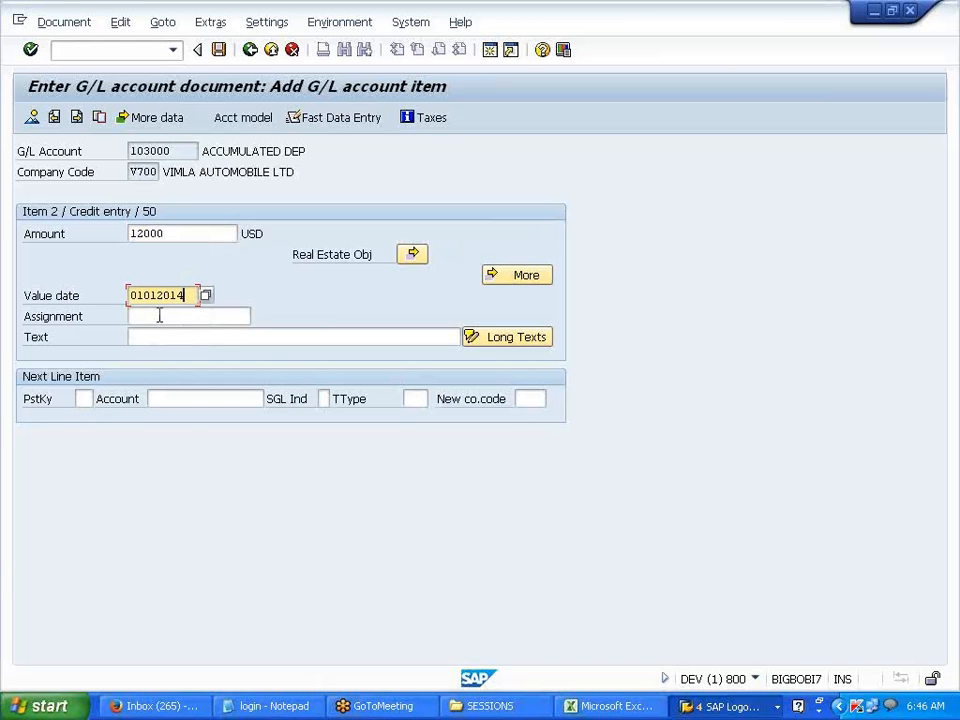
# Step: Add a third line item with posting key 50, looking up the APC offsetting account 206010
pyautogui.click(83, 398)
pyautogui.click(86, 416)
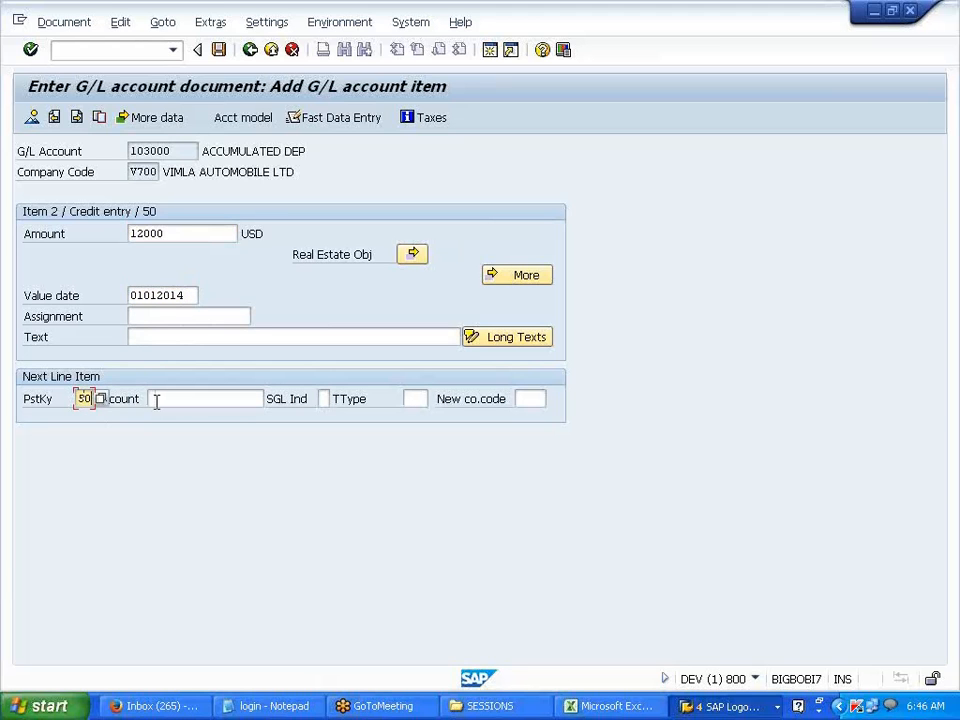
pyautogui.click(154, 399)
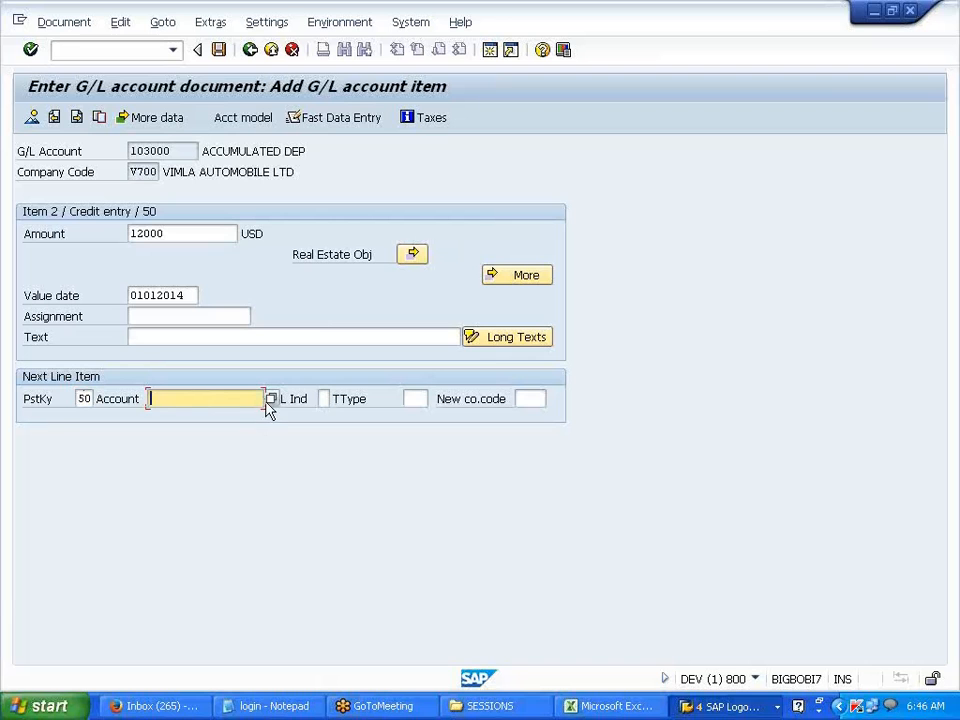
pyautogui.click(269, 400)
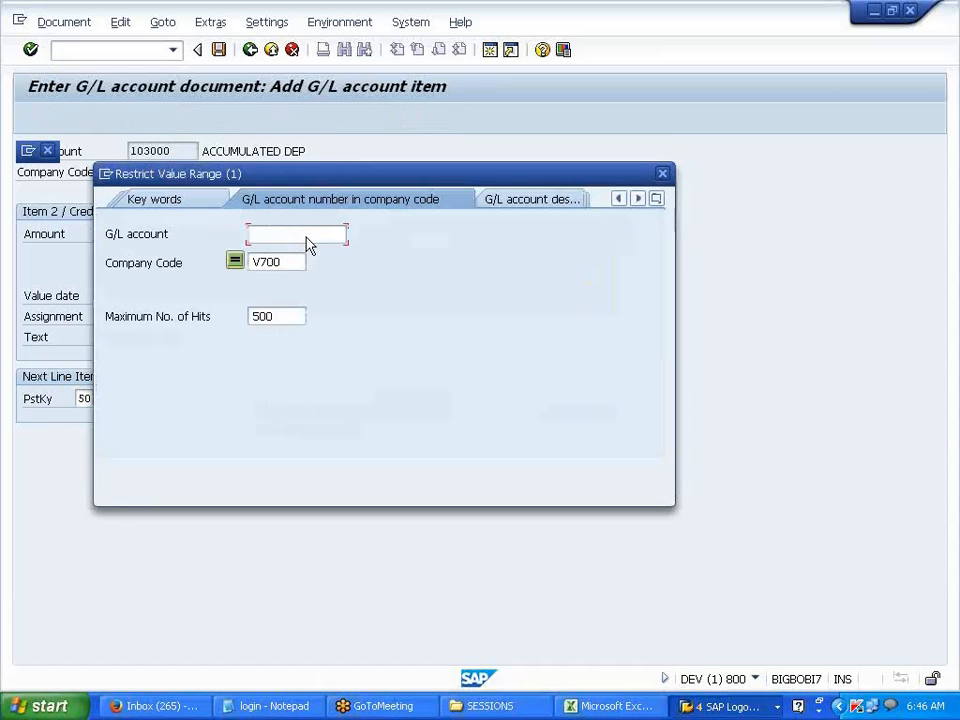
pyautogui.press('Return')
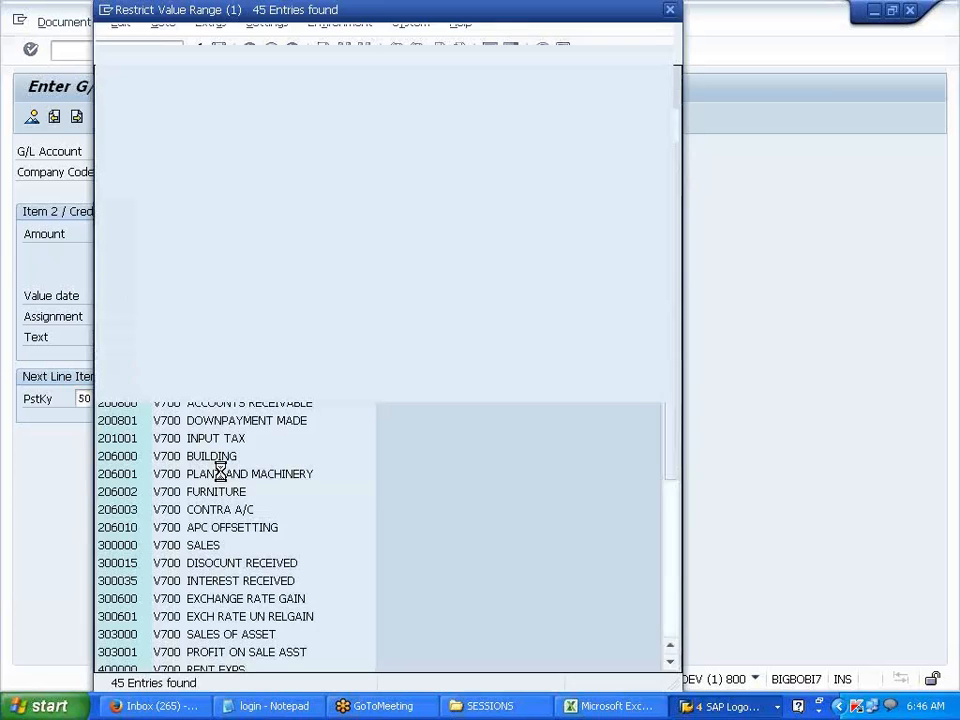
pyautogui.doubleClick(160, 529)
pyautogui.press('Return')
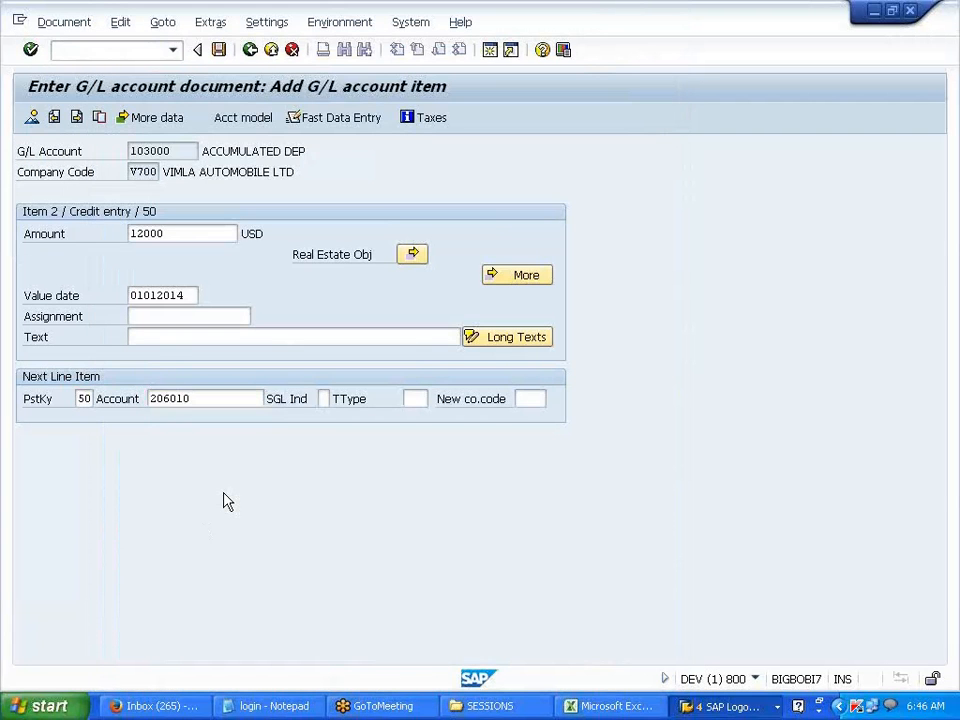
# Step: Enter the balancing amount * and value date 01012014 for the APC offsetting item, and simulate the G/L document
pyautogui.write('*')
pyautogui.press('Tab')
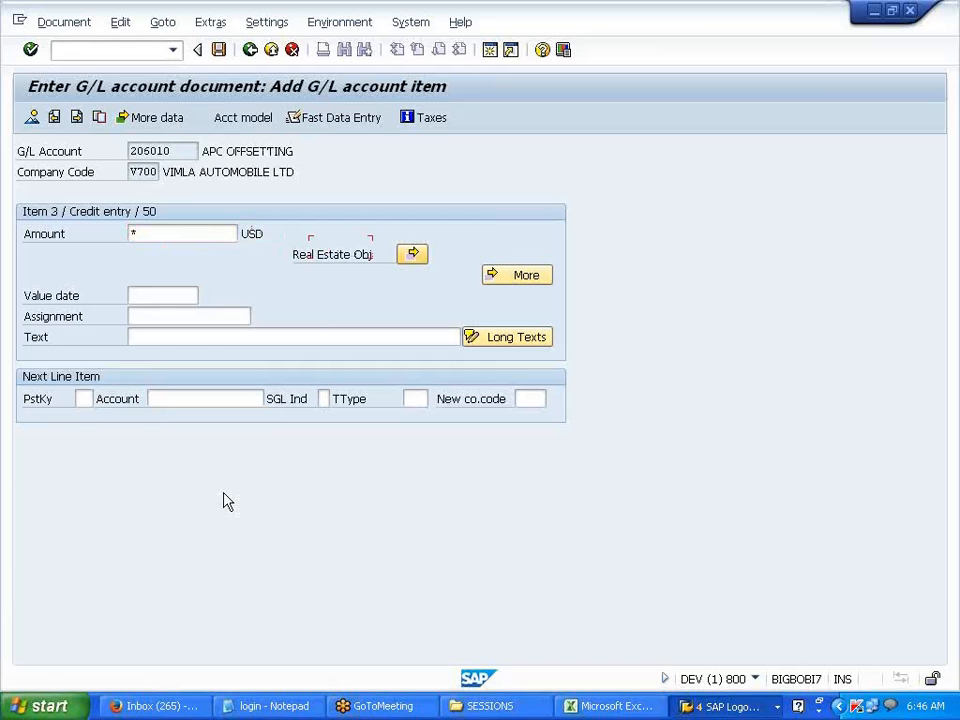
pyautogui.press('Down')
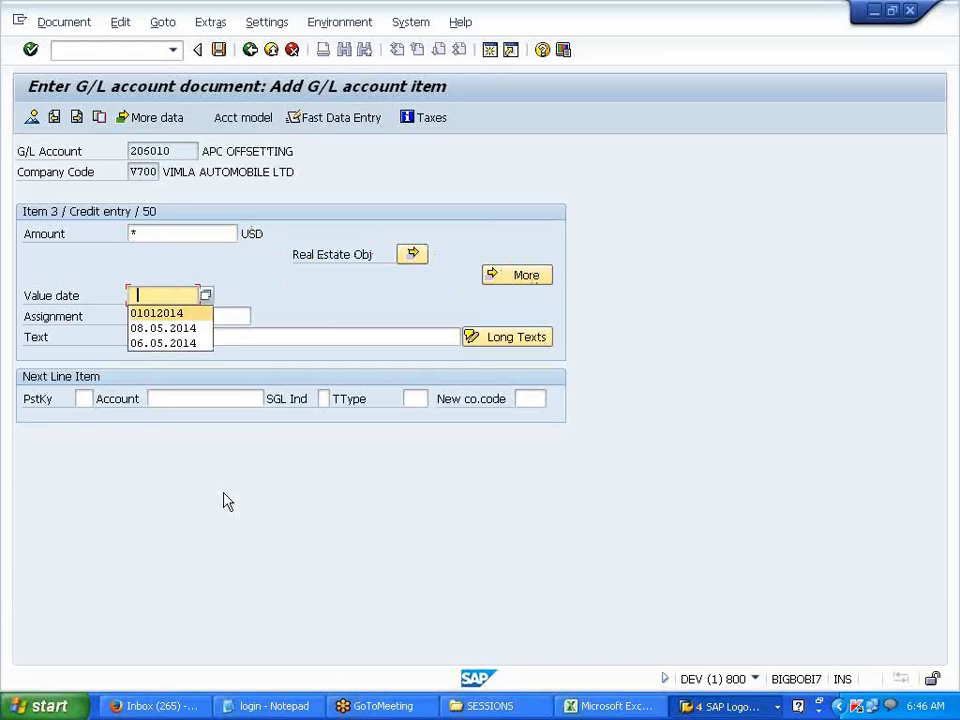
pyautogui.press('Return')
pyautogui.press('Return')
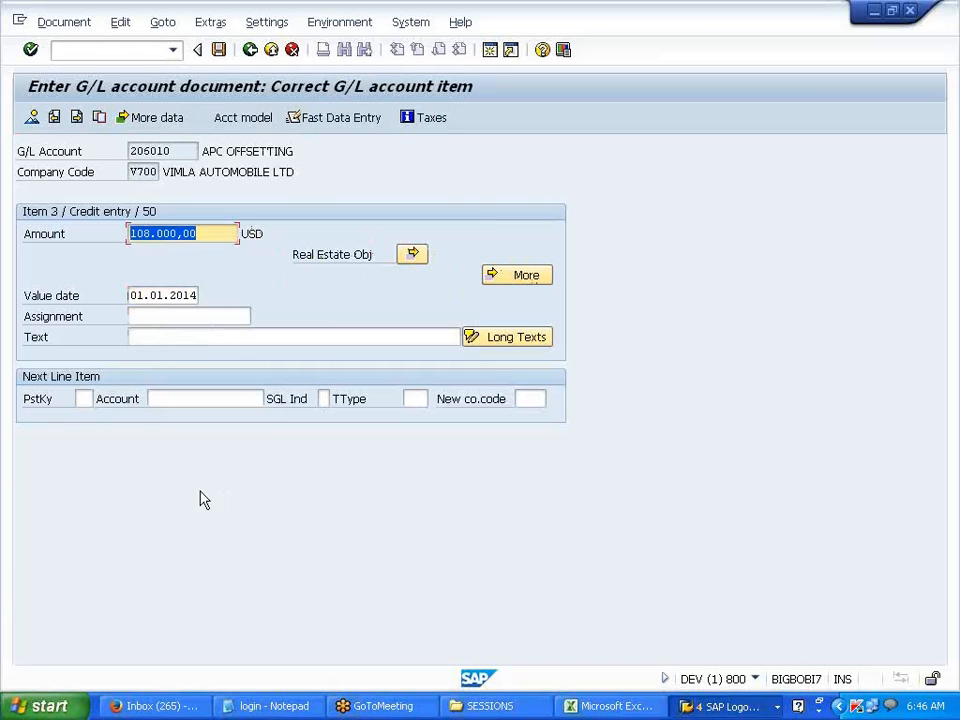
pyautogui.click(52, 24)
pyautogui.click(77, 106)
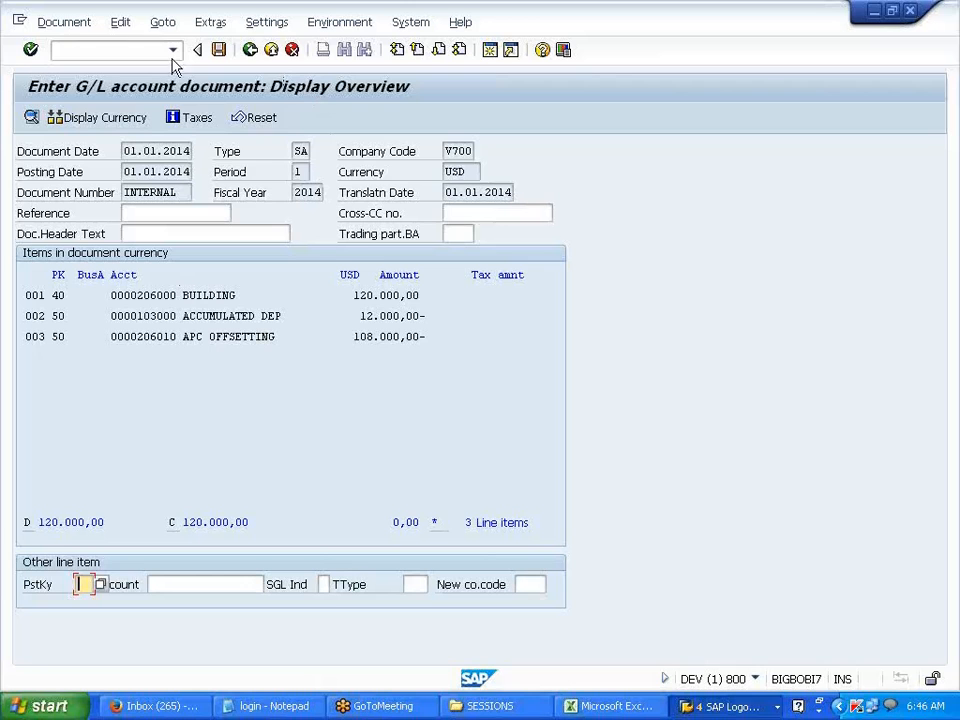
# Step: Set the reconciliation account type of G/L accounts 206000 and 103000 back to Assets for company code V700 and save
pyautogui.click(136, 46)
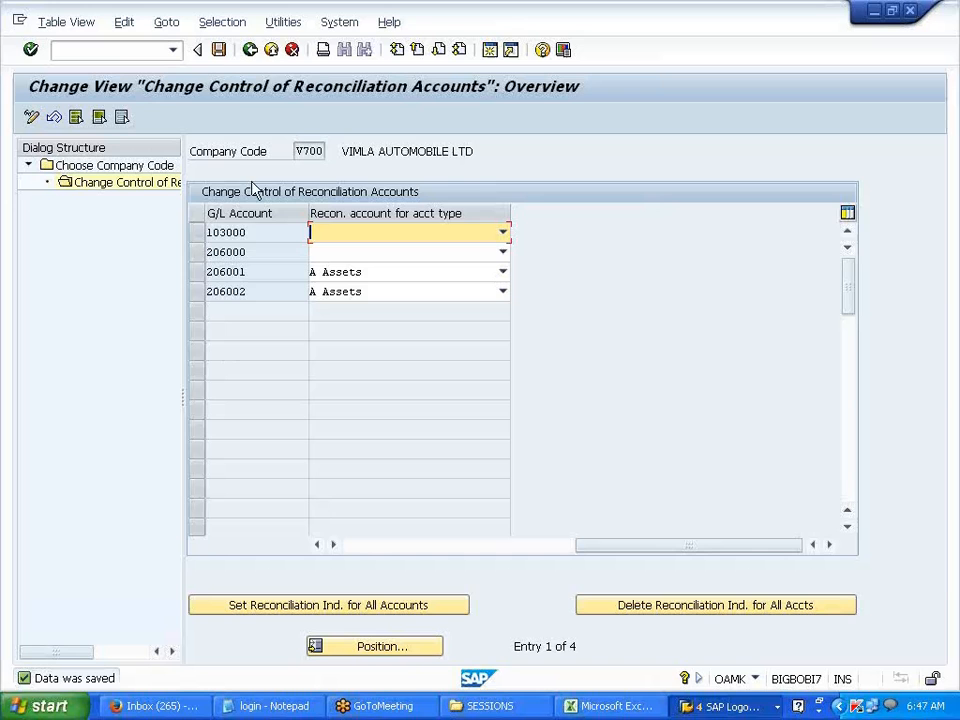
pyautogui.click(252, 53)
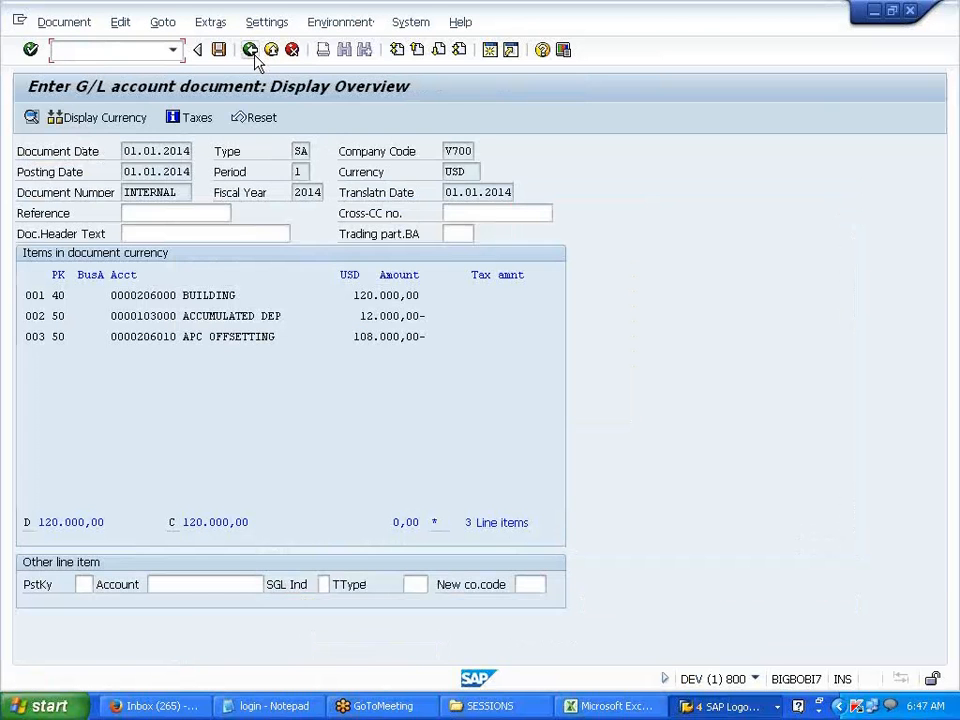
pyautogui.hotkey('alt', 'Tab')
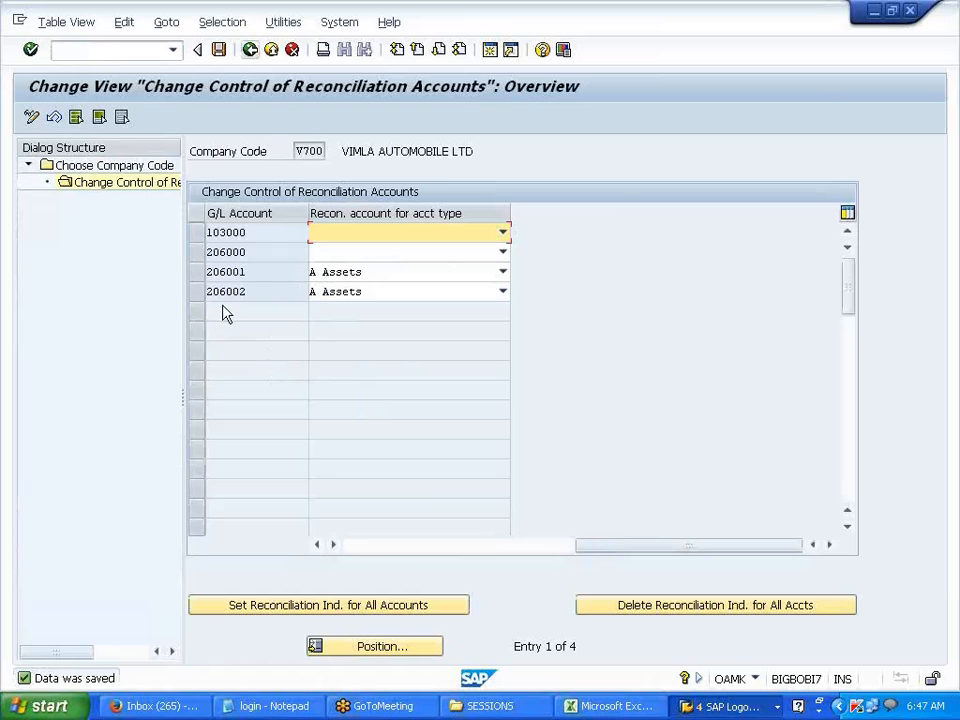
pyautogui.hotkey('alt', 'Tab')
pyautogui.hotkey('alt', 'Tab')
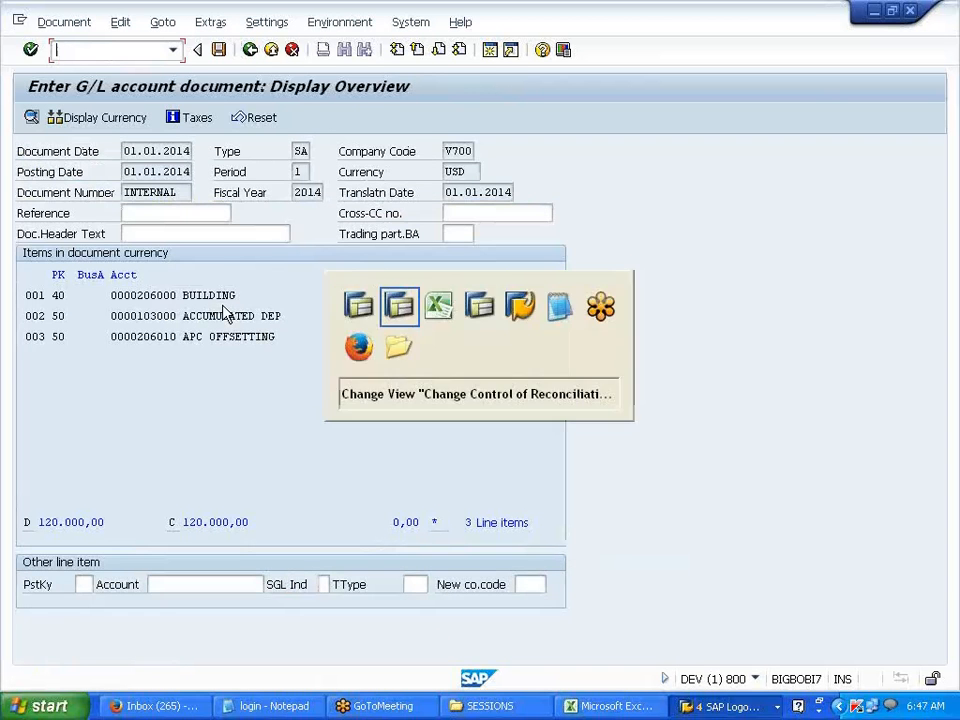
pyautogui.click(503, 253)
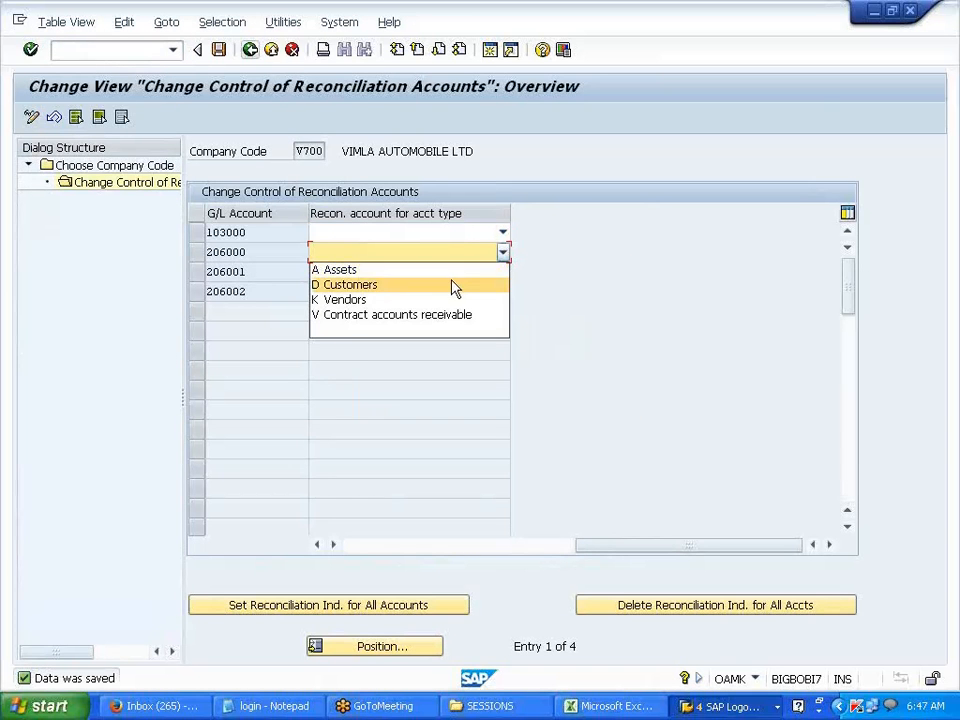
pyautogui.click(448, 272)
pyautogui.click(502, 233)
pyautogui.click(472, 240)
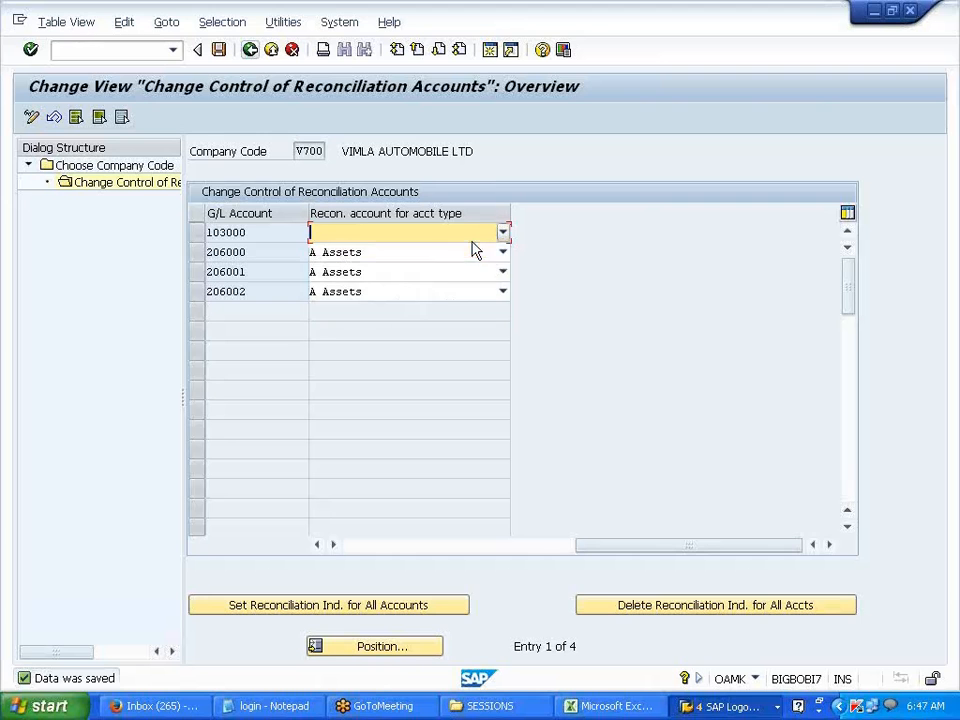
pyautogui.click(503, 233)
pyautogui.click(435, 250)
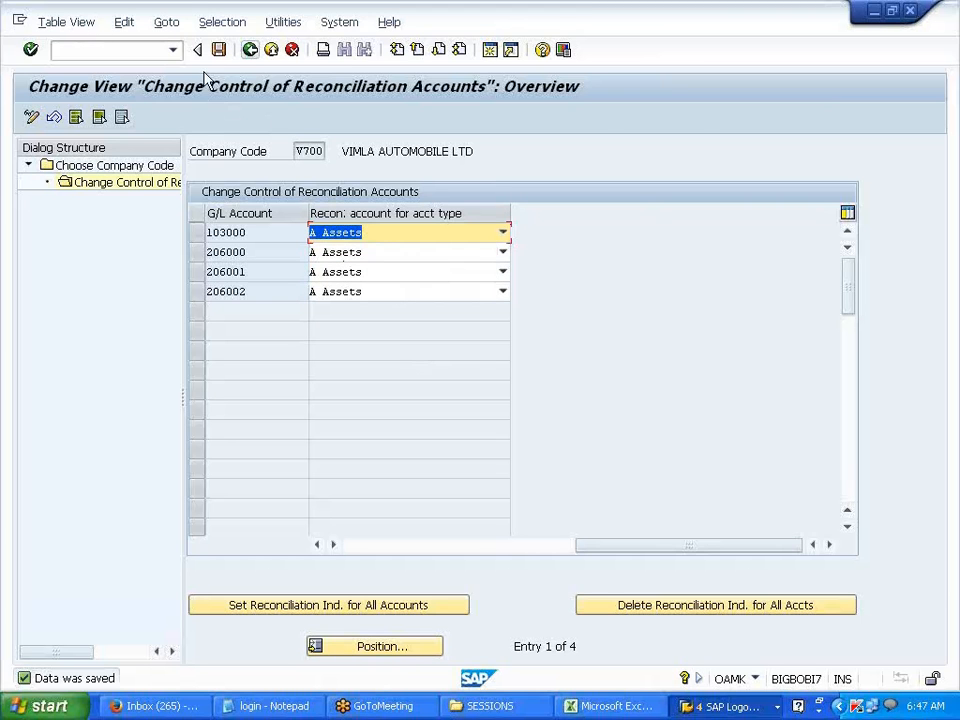
pyautogui.click(216, 55)
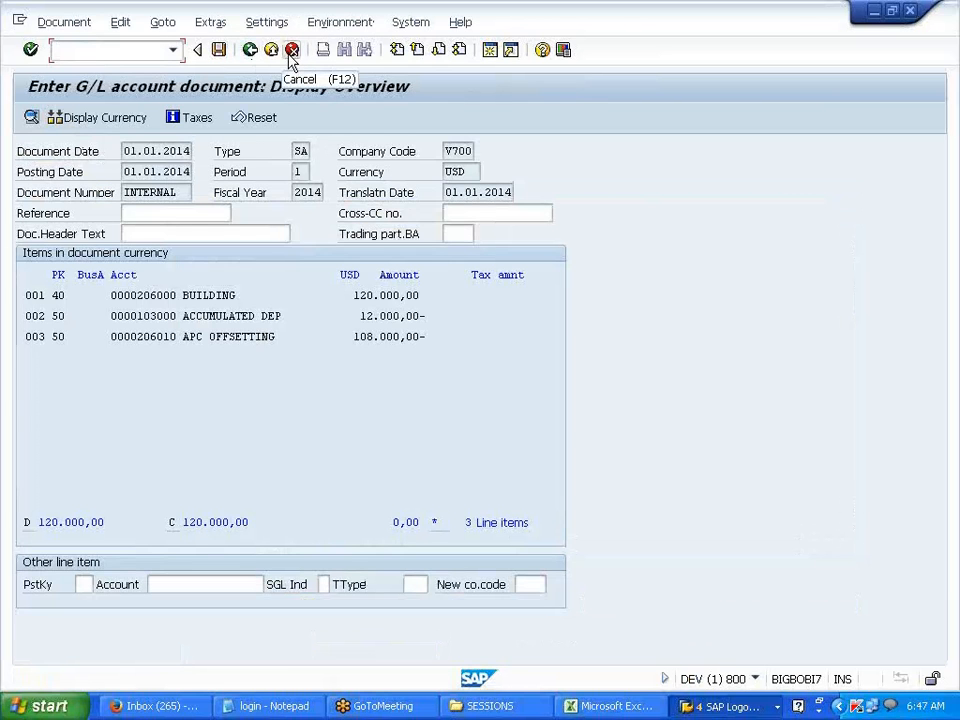
# Step: Discard the simulated G/L document without posting it and leave the G/L account posting transaction
pyautogui.click(291, 52)
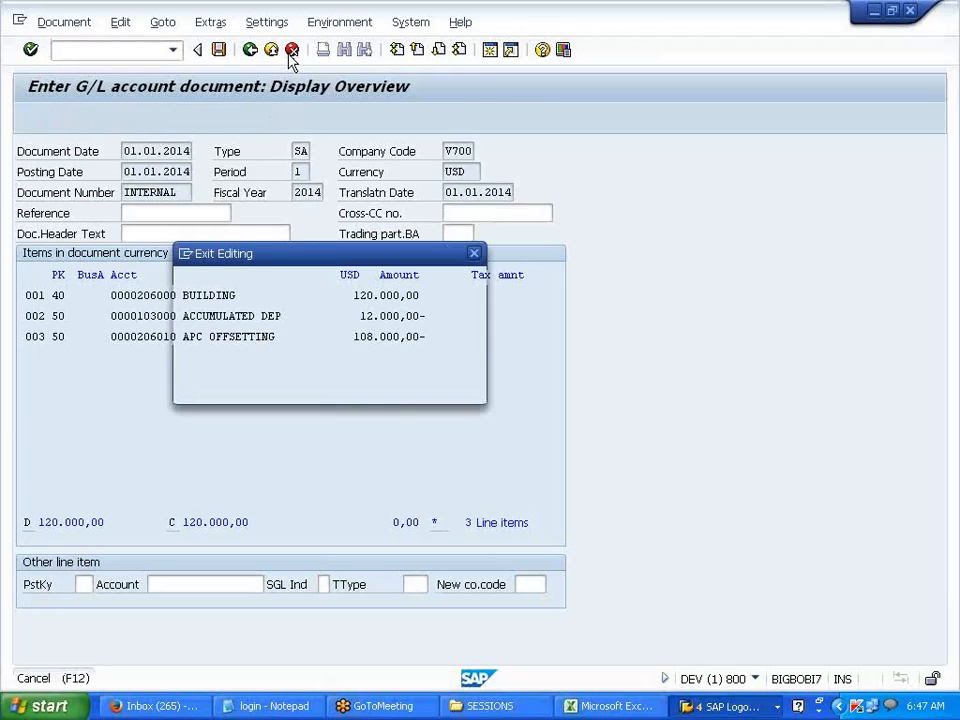
pyautogui.click(291, 390)
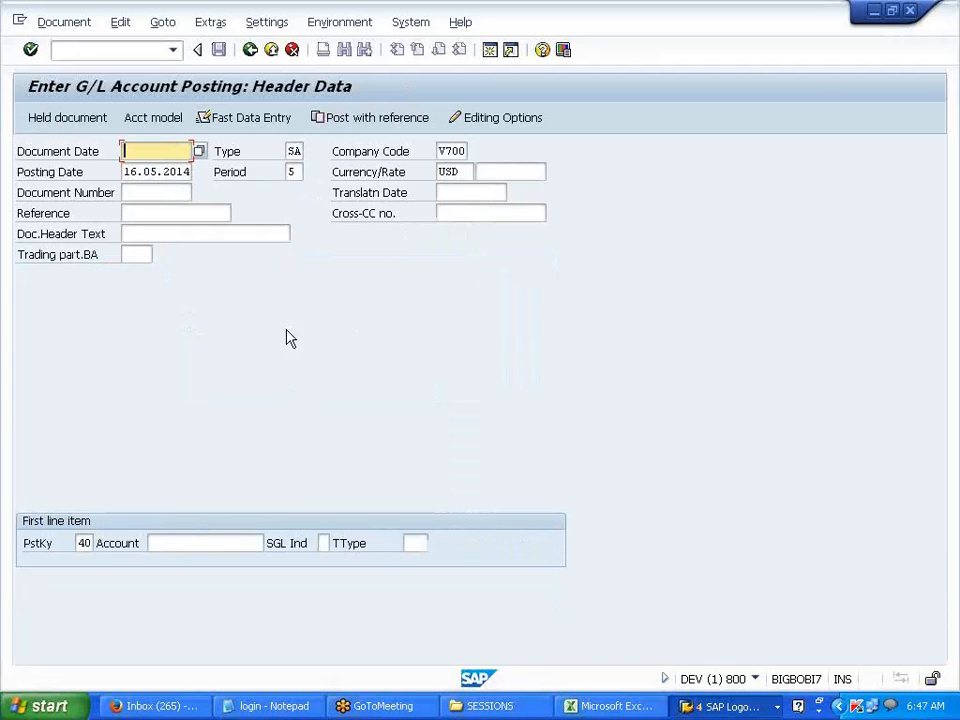
pyautogui.click(252, 52)
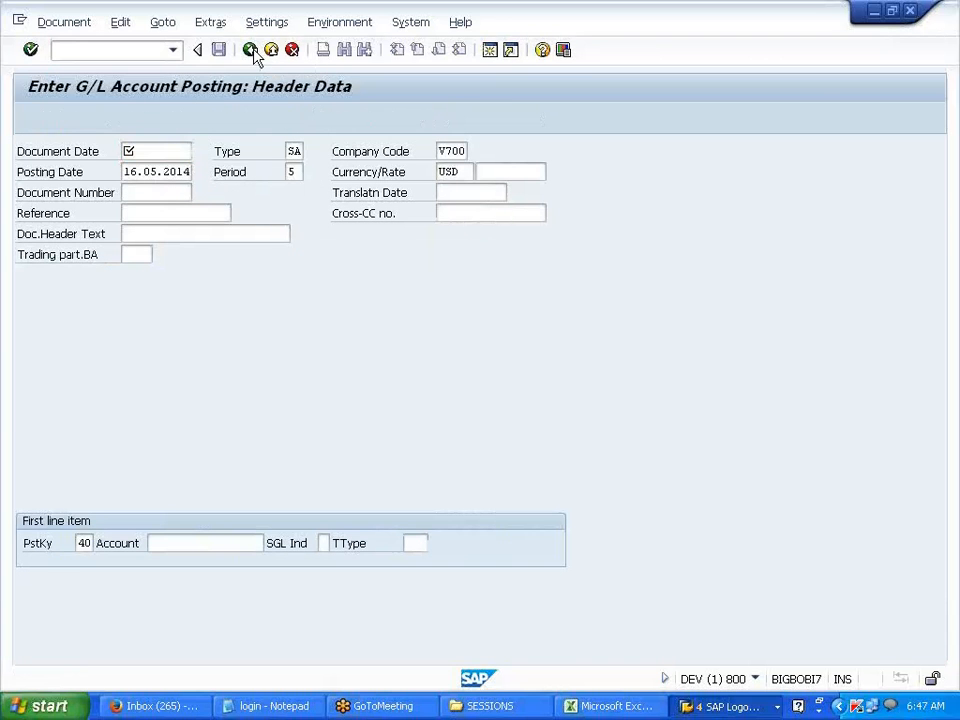
pyautogui.click(282, 394)
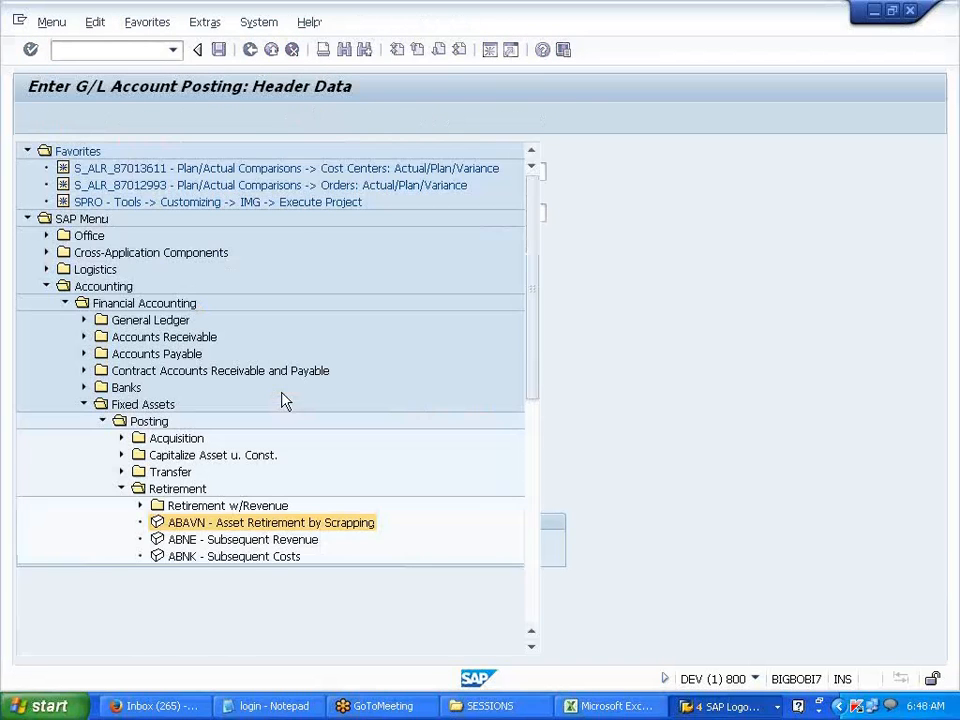
# Step: Save the reconciliation account control settings for company code V700 and return to the implementation guide
pyautogui.click(725, 706)
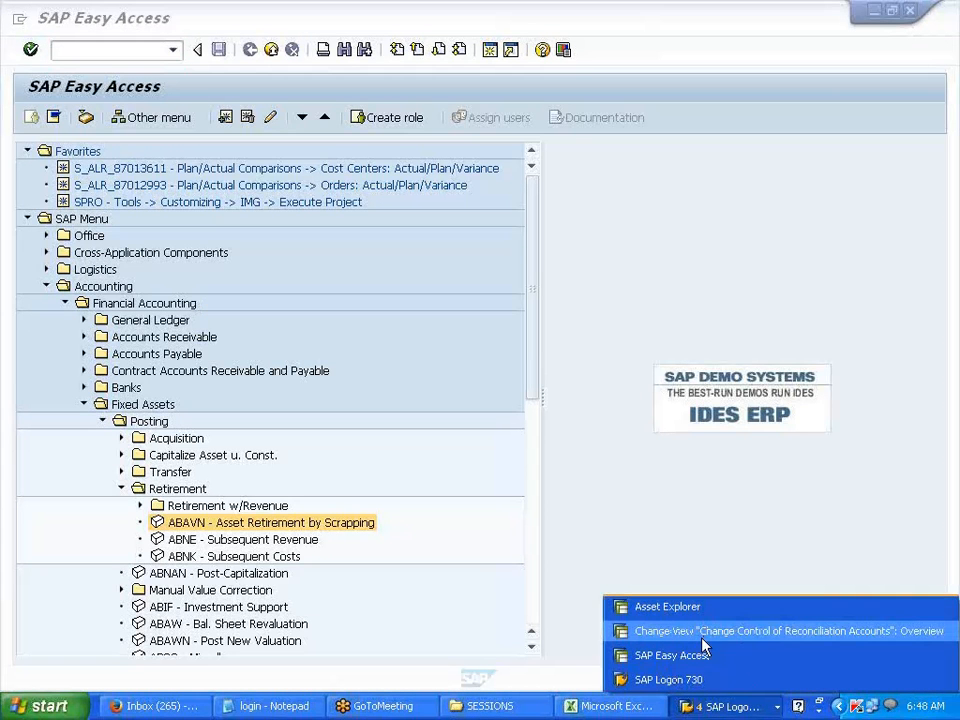
pyautogui.click(701, 634)
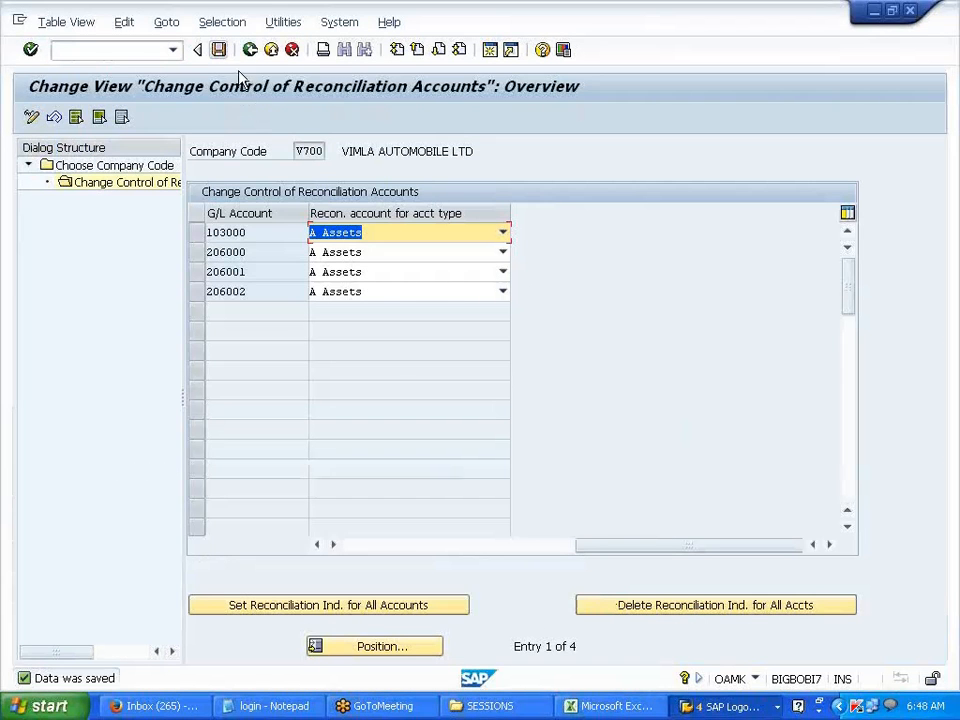
pyautogui.click(219, 50)
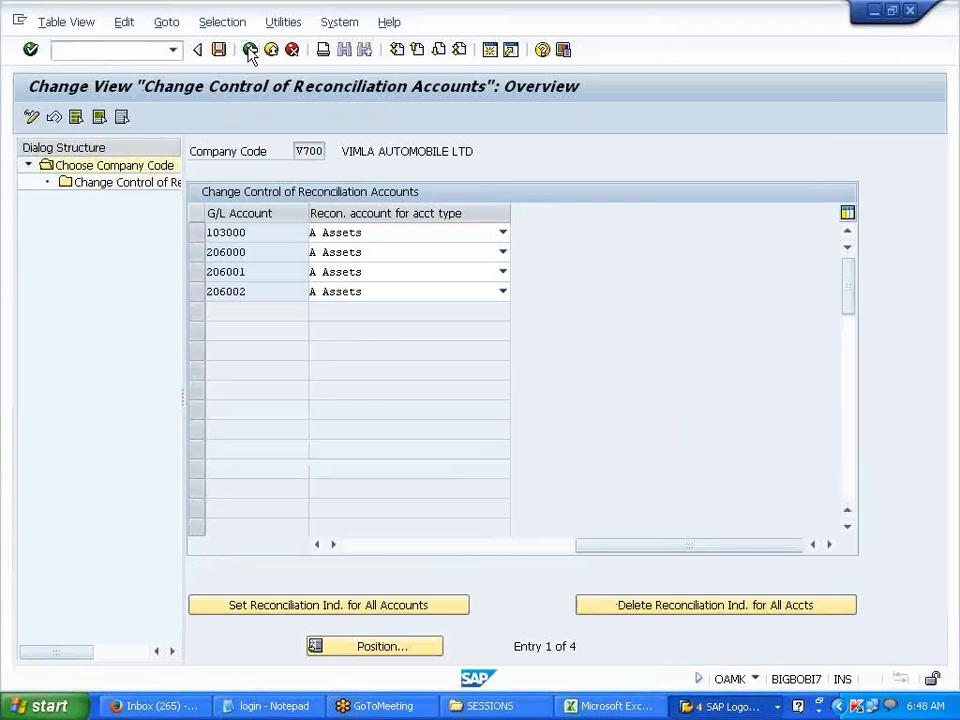
pyautogui.click(249, 49)
pyautogui.click(250, 49)
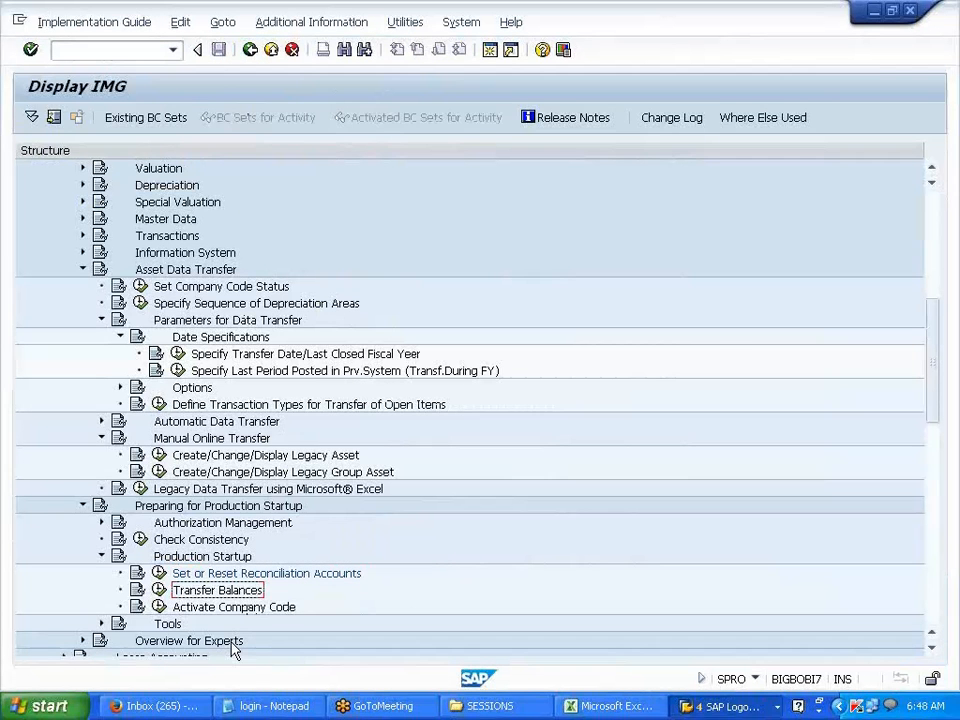
# Step: Open the Transfer Balances activity under Production Startup and set the transfer posting's document type to SA
pyautogui.scroll(-1, 190, 600)
pyautogui.click(158, 573)
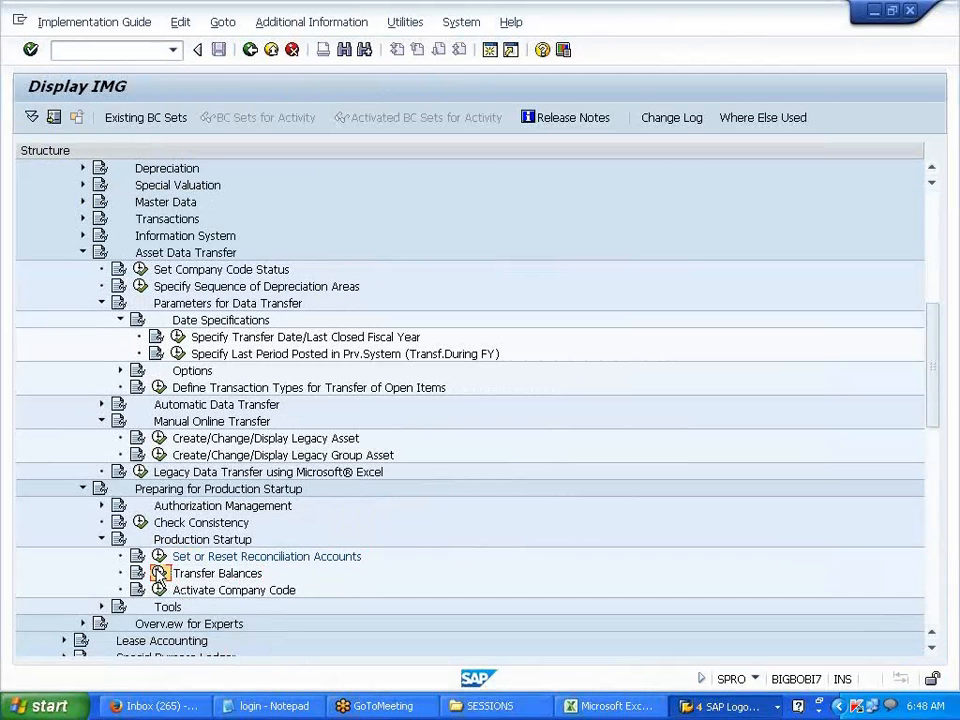
pyautogui.press('Tab')
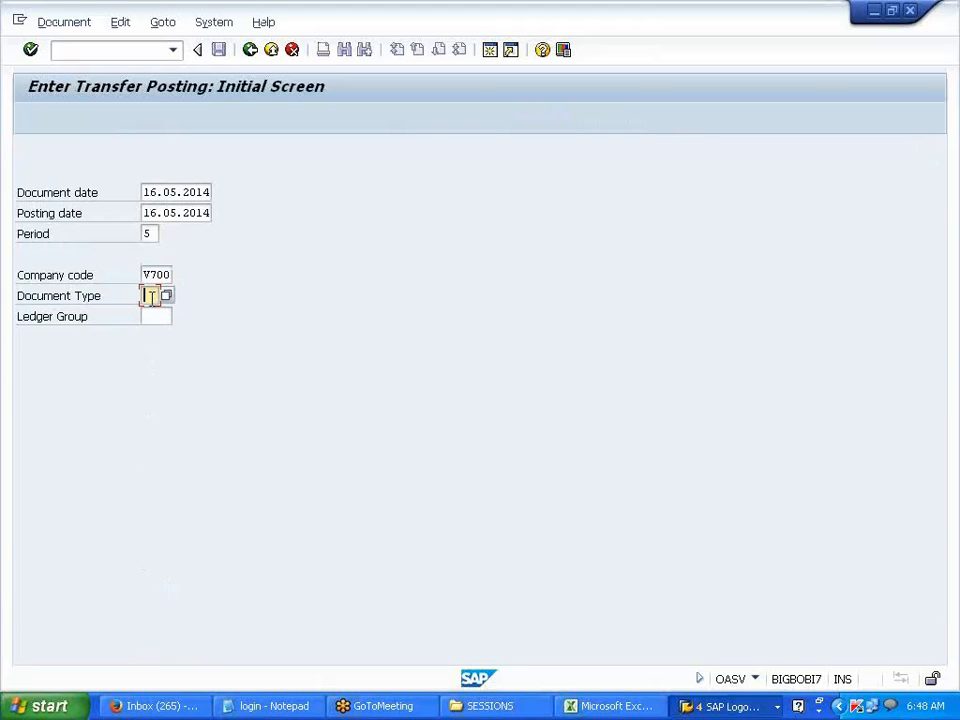
pyautogui.write('SA')
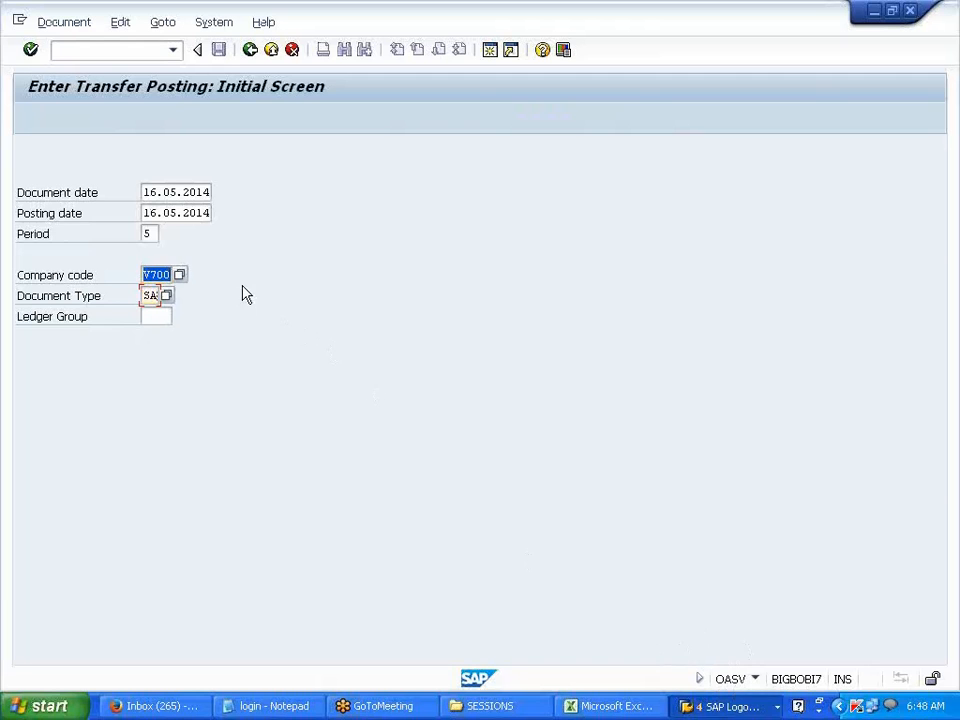
# Step: Set the transfer posting's document date and posting date to 01012014 and its period to 01, and continue to the transaction data
pyautogui.hotkey('shift', 'Tab')
pyautogui.hotkey('shift', 'Tab')
pyautogui.hotkey('shift', 'Tab')
pyautogui.hotkey('shift', 'Tab')
pyautogui.write('0')
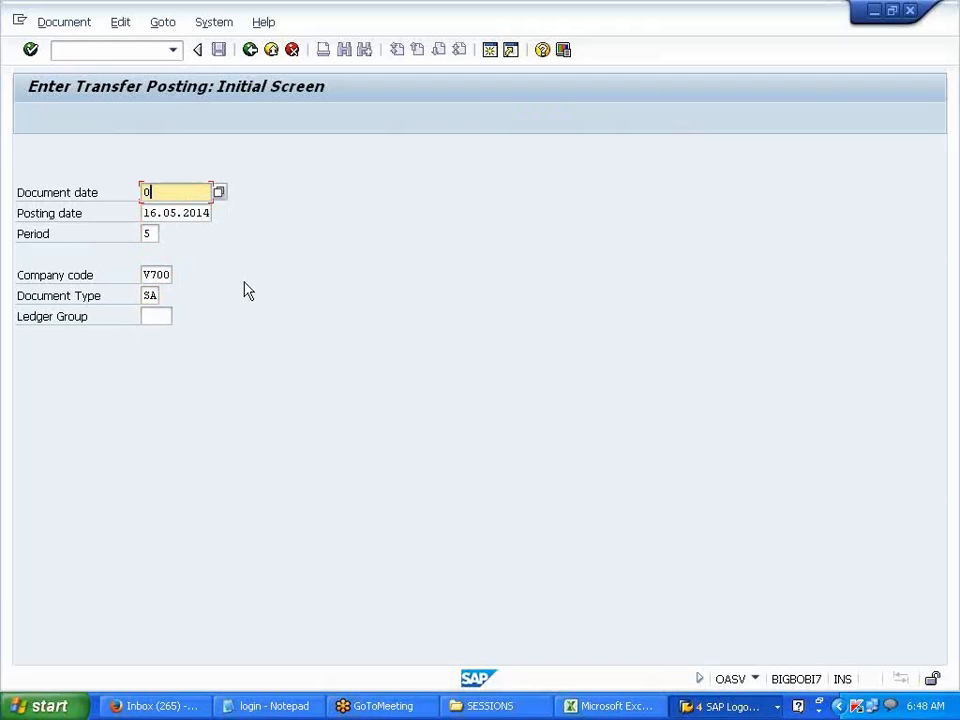
pyautogui.write('1012014')
pyautogui.press('Tab')
pyautogui.write('01012014')
pyautogui.press('Tab')
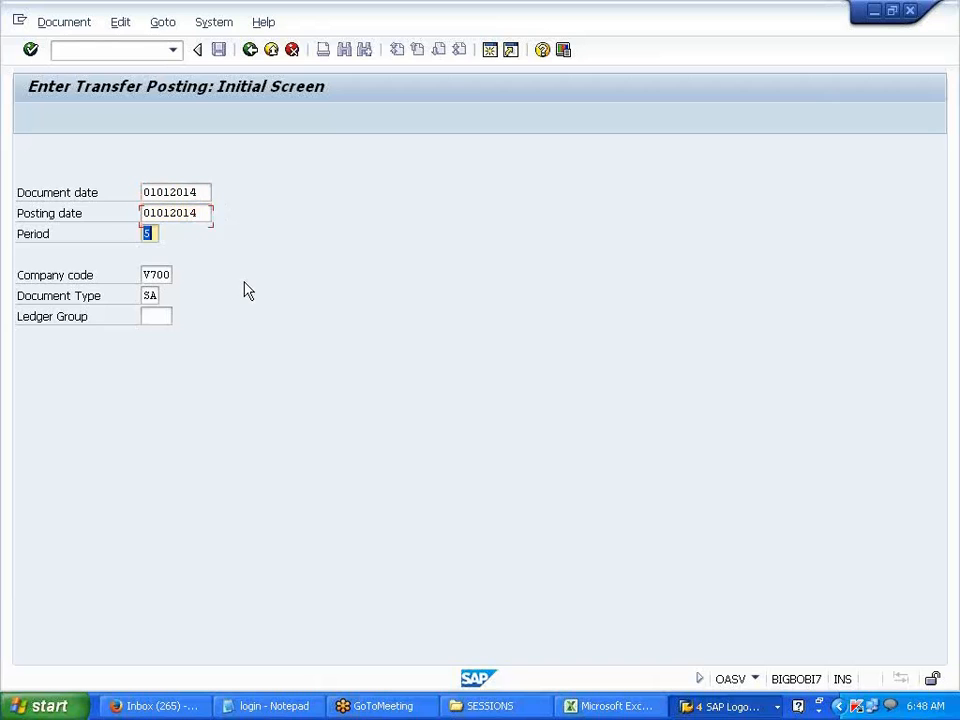
pyautogui.write('01')
pyautogui.press('Return')
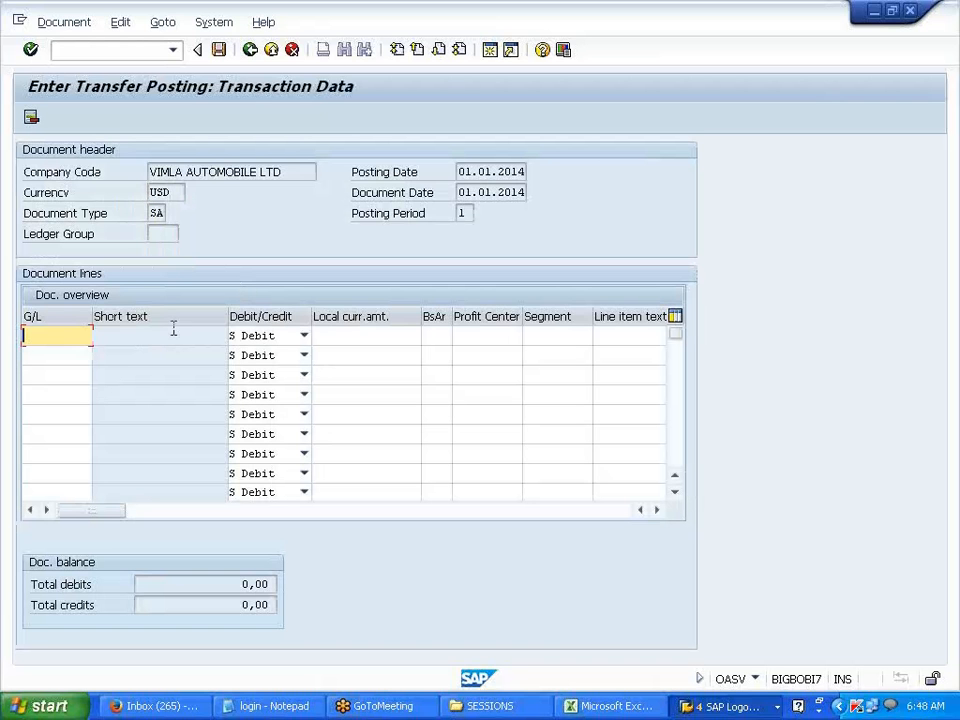
# Step: Enter G/L accounts 206000, 103000 and 206010 in the first three document lines
pyautogui.write('206000')
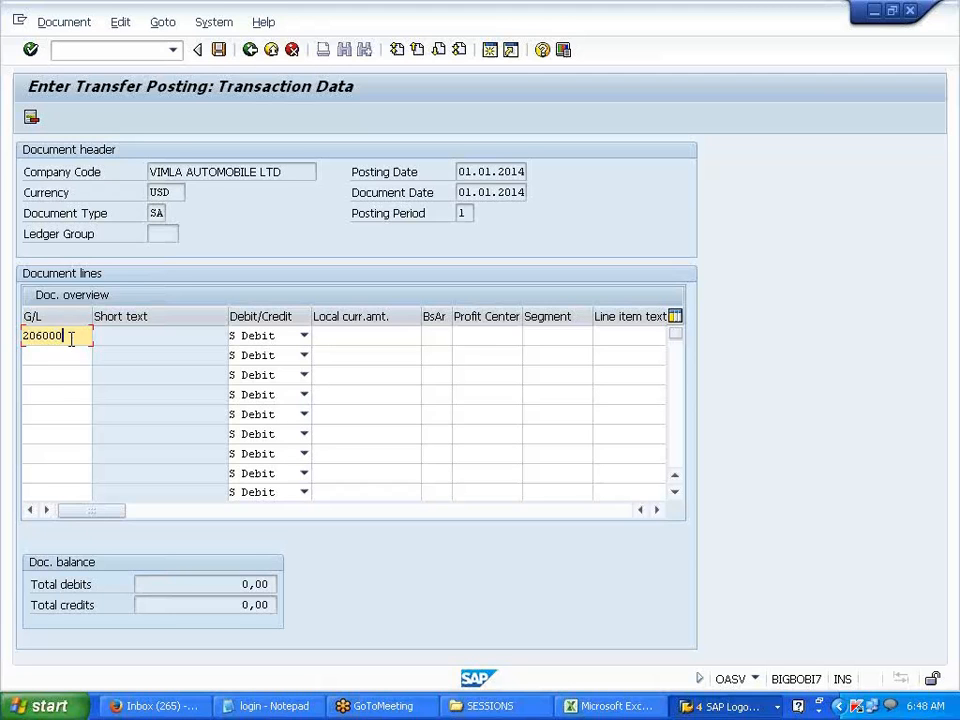
pyautogui.press('Down')
pyautogui.write('103000')
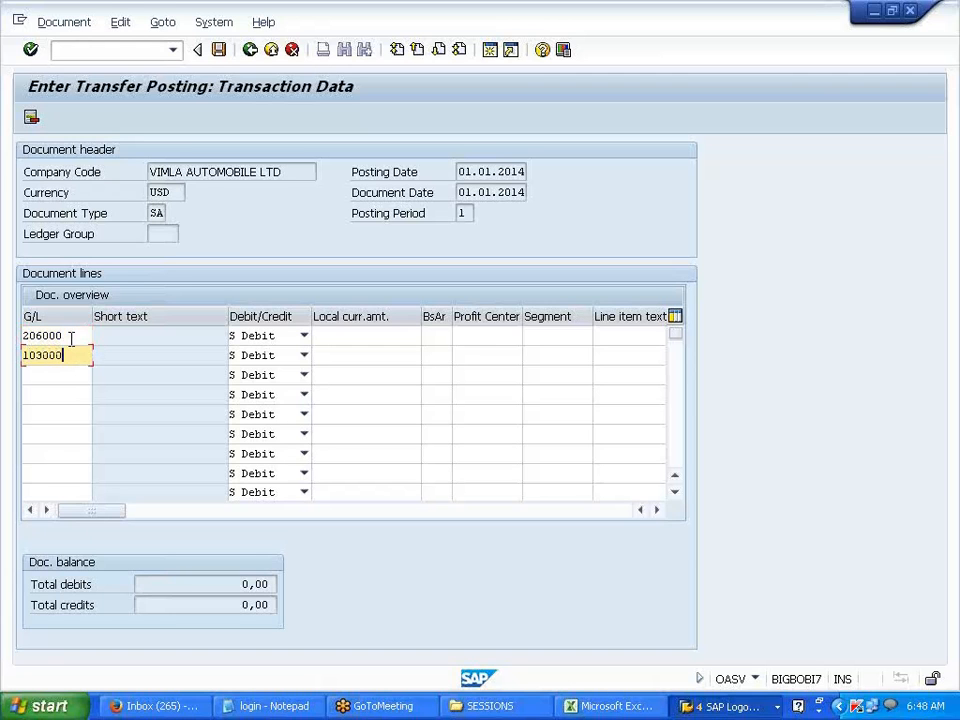
pyautogui.press('Down')
pyautogui.write('2')
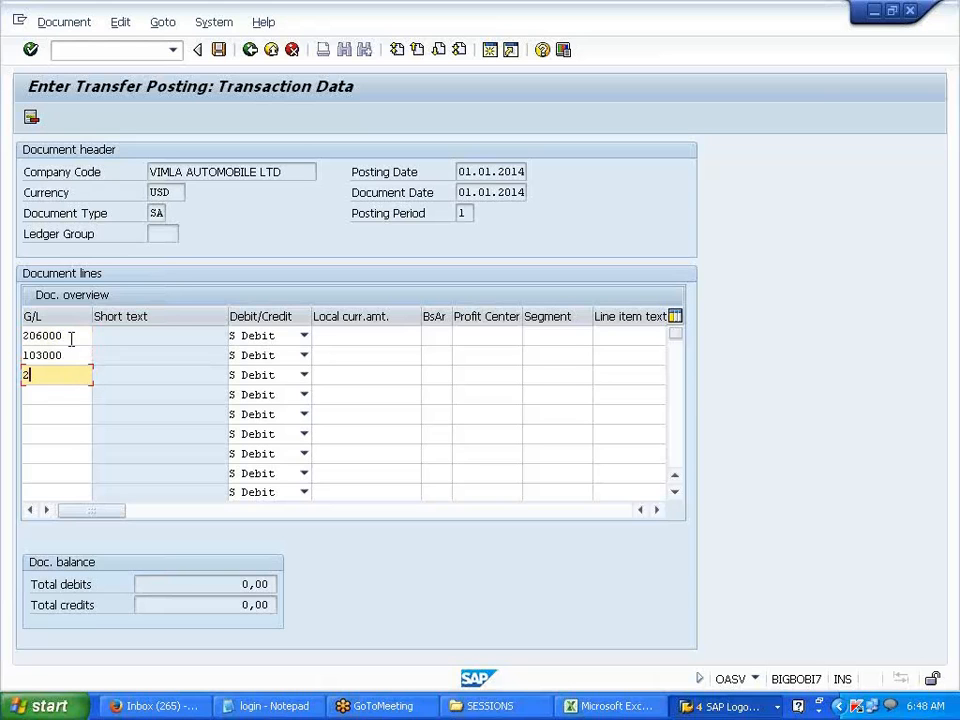
pyautogui.write('06010')
# Step: Set the document lines for accounts 103000 and 206010 to Credit
pyautogui.click(305, 356)
pyautogui.click(284, 373)
pyautogui.click(304, 376)
pyautogui.click(294, 392)
# Step: Enter amounts of 120000 for account 206000, 12000 for 103000 and 108000 for 206010, and post the transfer document
pyautogui.click(337, 340)
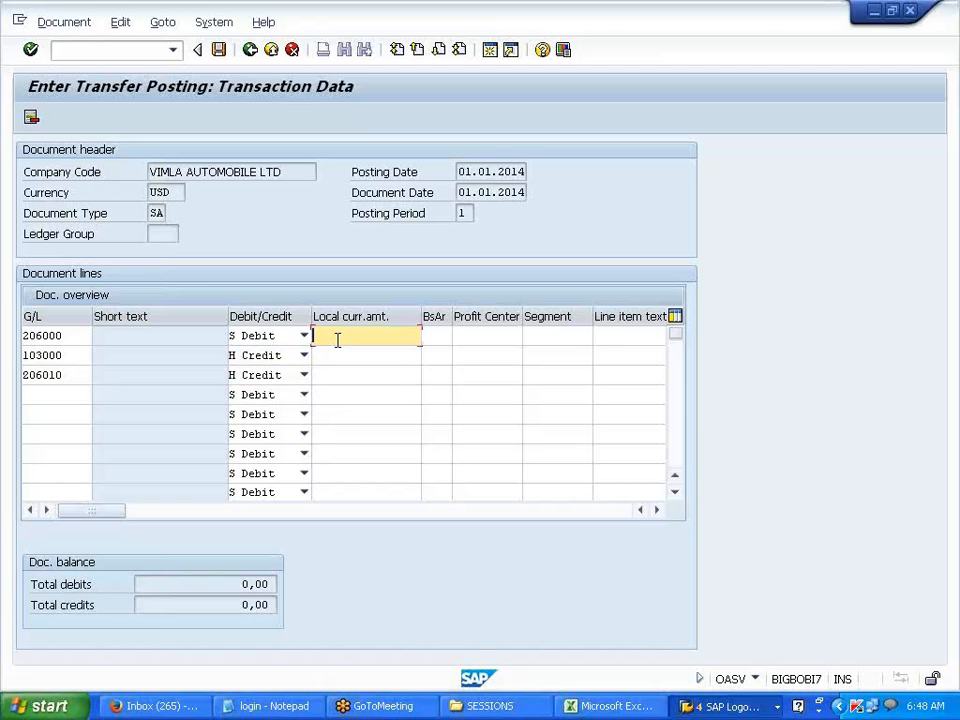
pyautogui.write('120000')
pyautogui.press('Down')
pyautogui.write('12000')
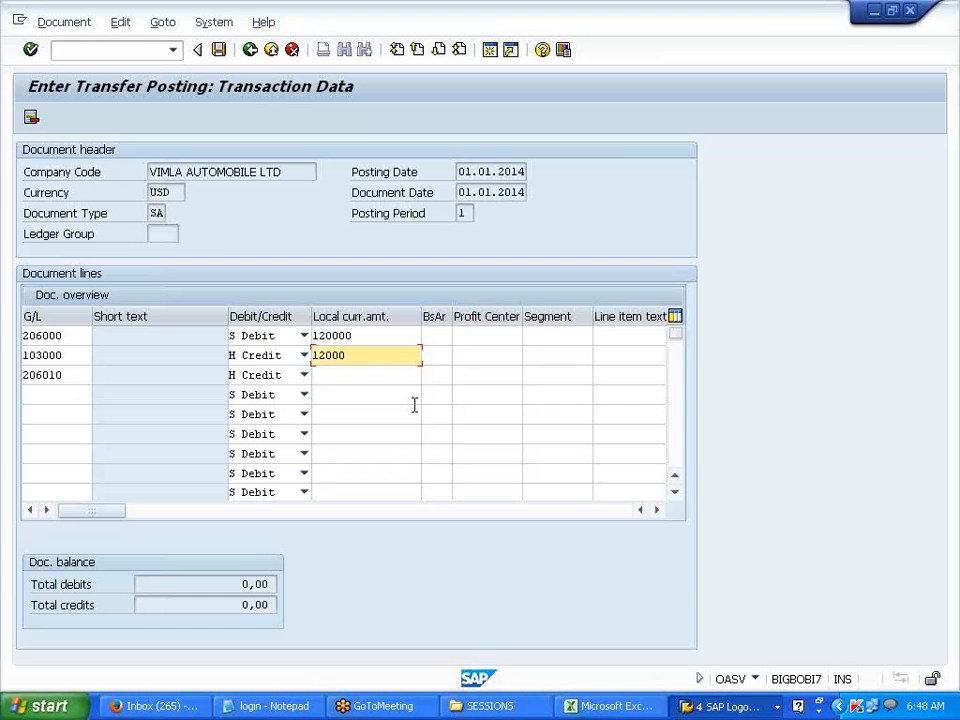
pyautogui.press('Down')
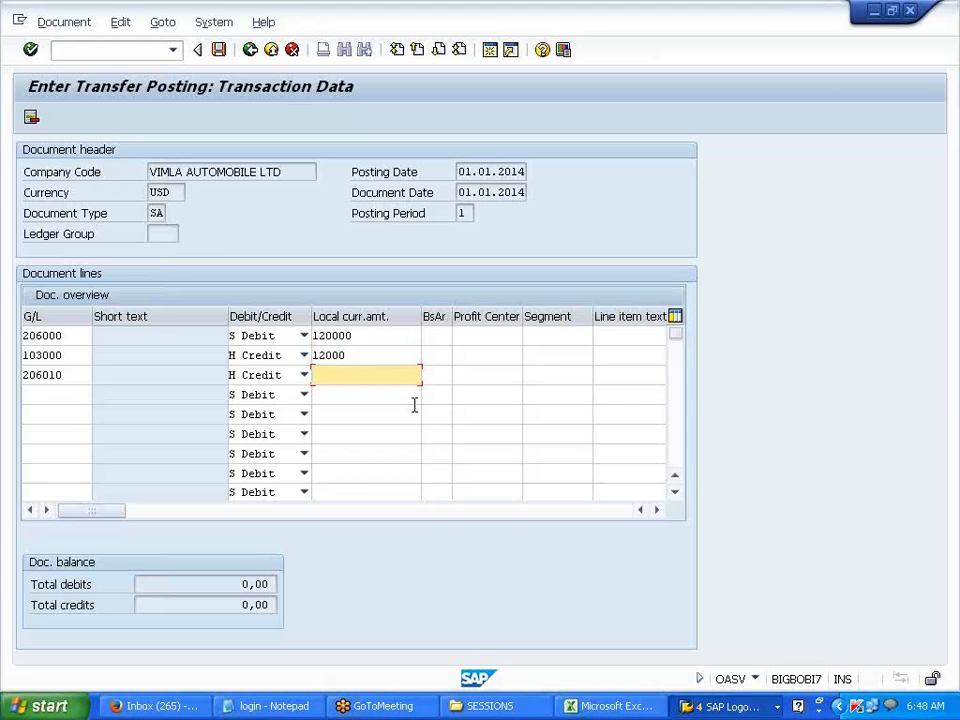
pyautogui.write('108000')
pyautogui.press('Return')
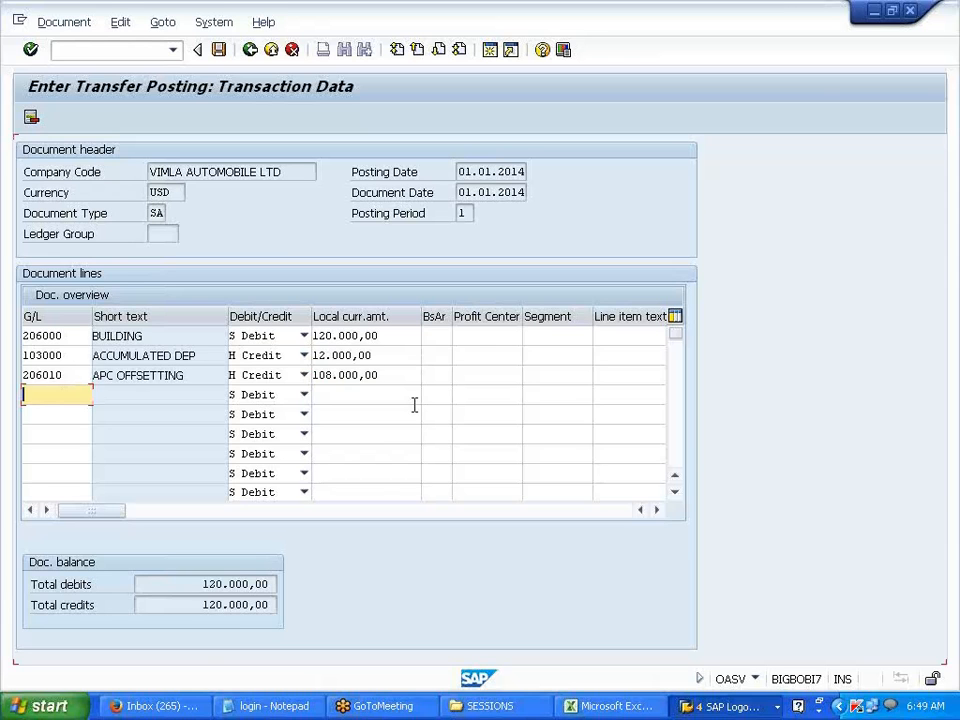
pyautogui.click(219, 50)
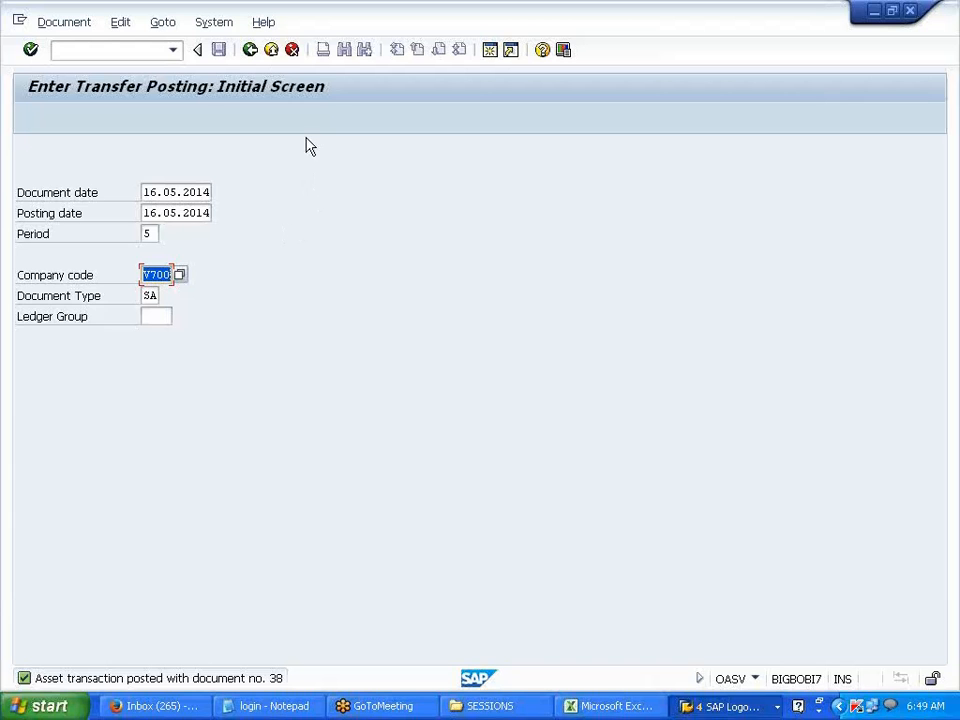
pyautogui.press('Return')
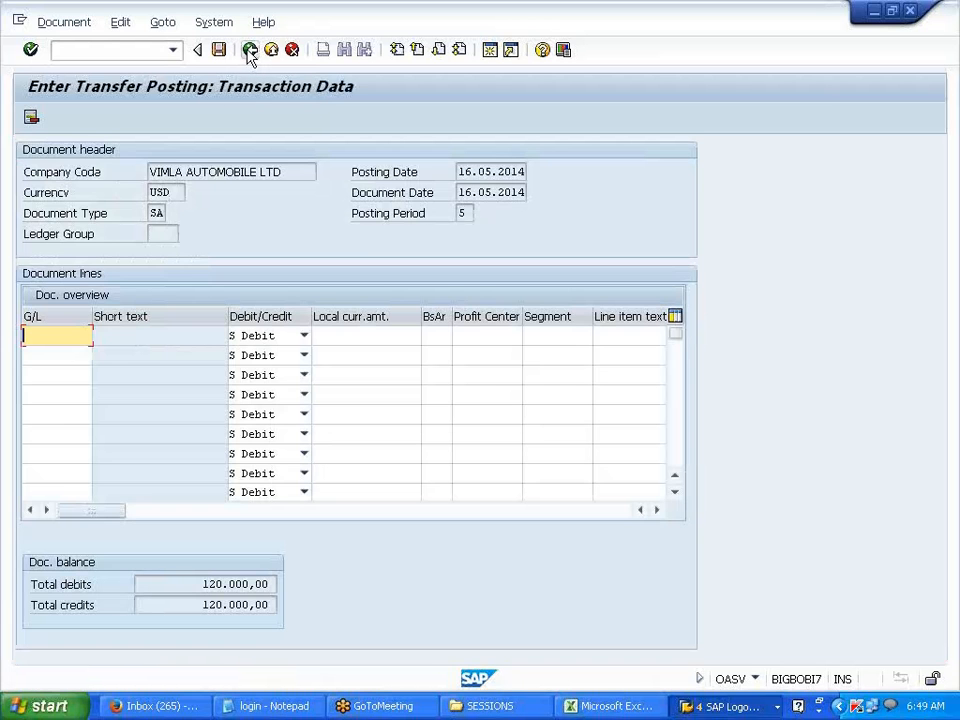
# Step: Leave the transfer posting and return to the implementation guide
pyautogui.click(291, 49)
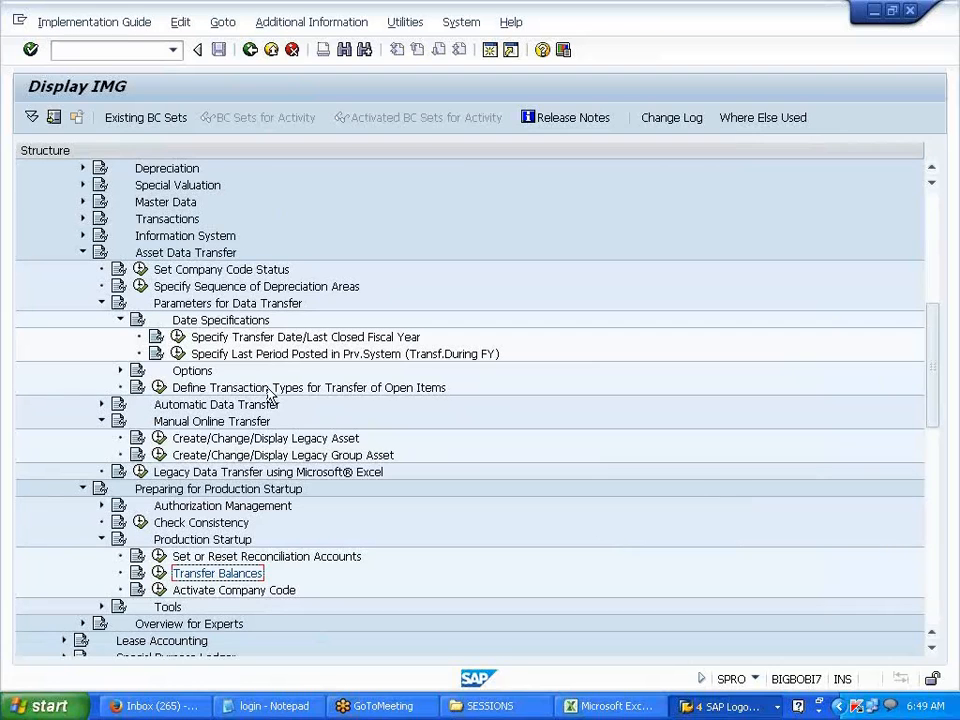
# Step: Start creating a legacy asset in asset class VBS for company code V700
pyautogui.click(159, 438)
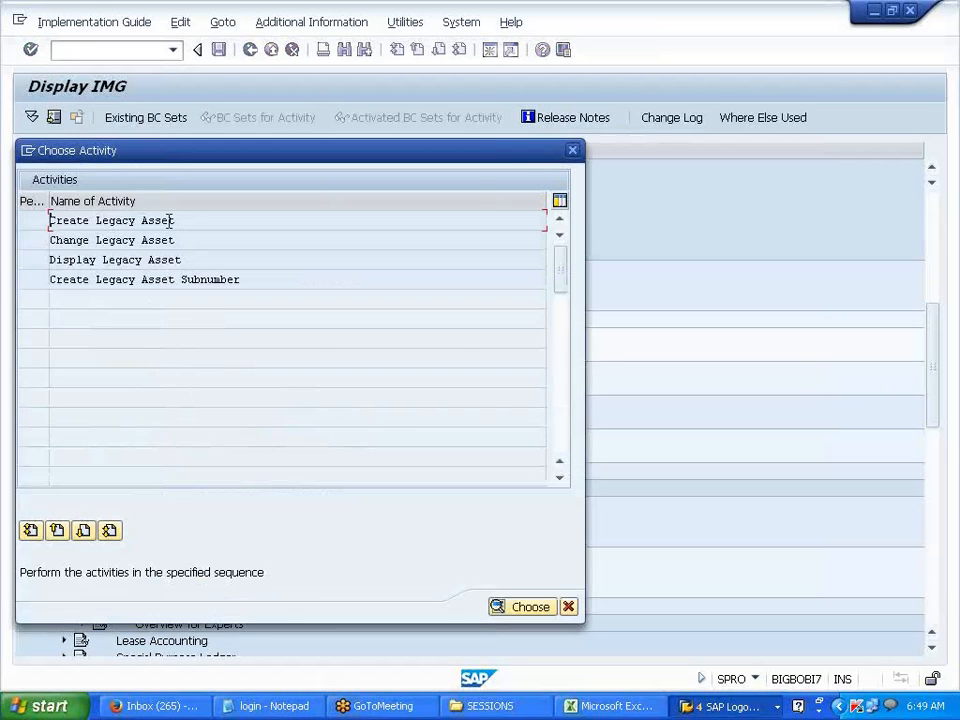
pyautogui.doubleClick(171, 222)
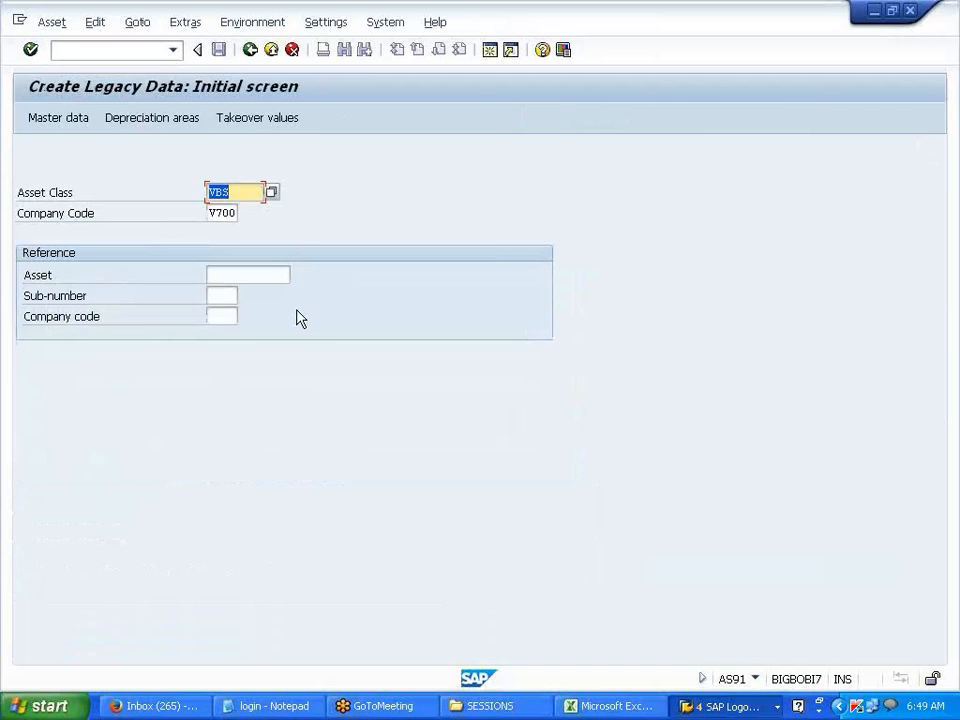
pyautogui.press('Return')
pyautogui.press('space')
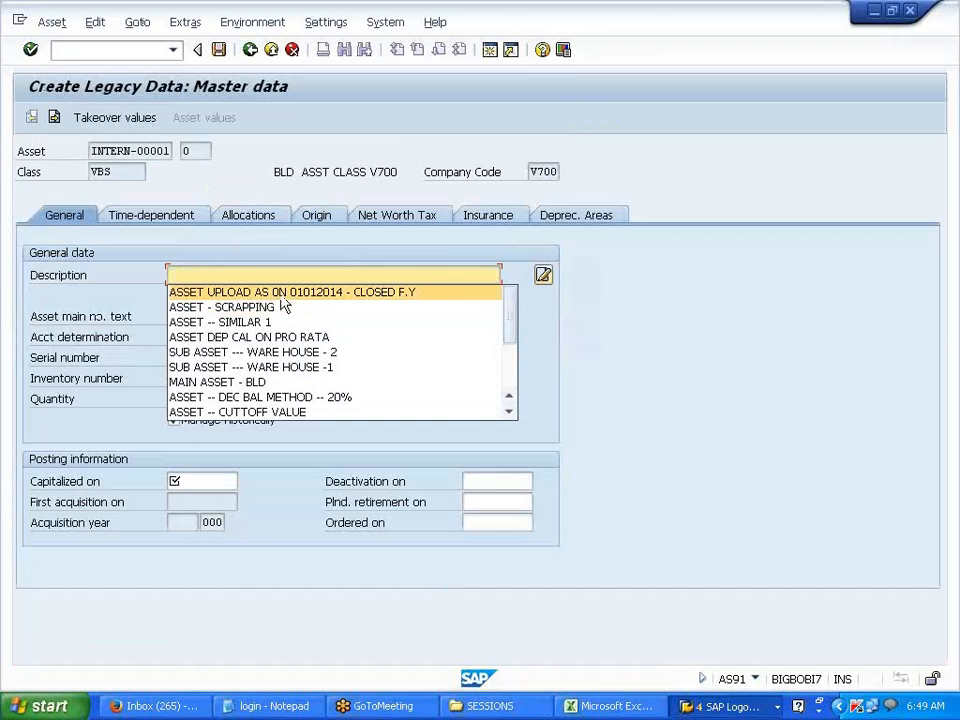
# Step: Describe the legacy asset as "ASSET UPLOAD AS 0N 01052014 - CURRENT F.Y", adapting the earlier closed-year description
pyautogui.click(280, 293)
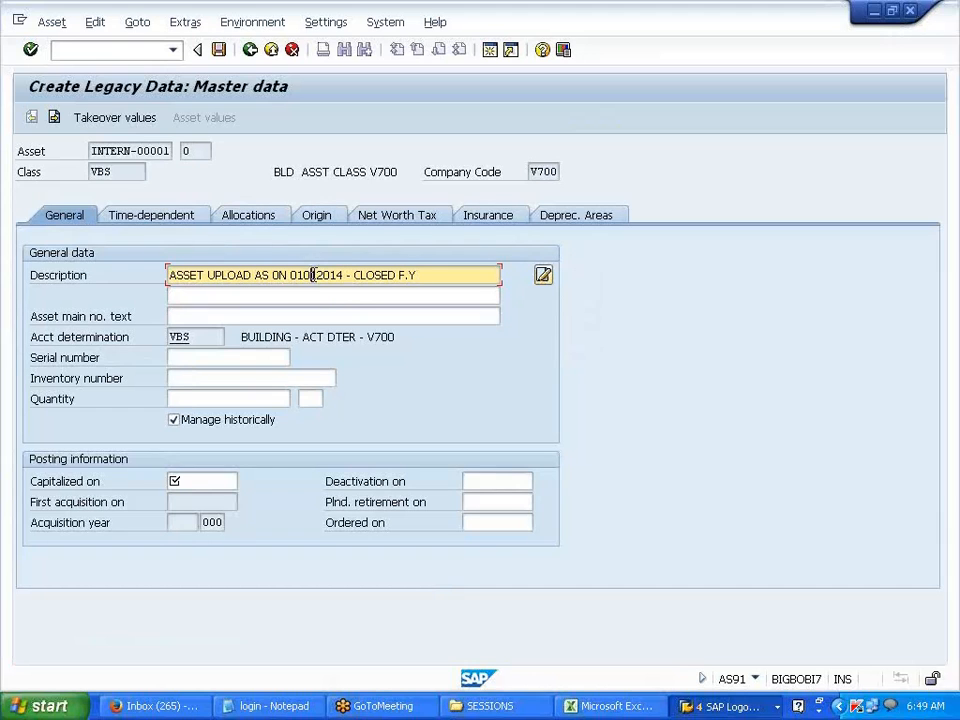
pyautogui.press('BackSpace')
pyautogui.write('5')
pyautogui.press('Right')
pyautogui.press('Right')
pyautogui.press('Right')
pyautogui.press('Right')
pyautogui.press('Right')
pyautogui.press('Right')
pyautogui.press('Right')
pyautogui.press('Right')
pyautogui.press('Right')
pyautogui.press('Right')
pyautogui.press('Right')
pyautogui.press('Right')
pyautogui.press('Right')
pyautogui.press('Right')
pyautogui.press('BackSpace')
pyautogui.press('BackSpace')
pyautogui.press('BackSpace')
pyautogui.press('BackSpace')
pyautogui.press('BackSpace')
pyautogui.press('BackSpace')
pyautogui.press('BackSpace')
pyautogui.write('CURRENT')
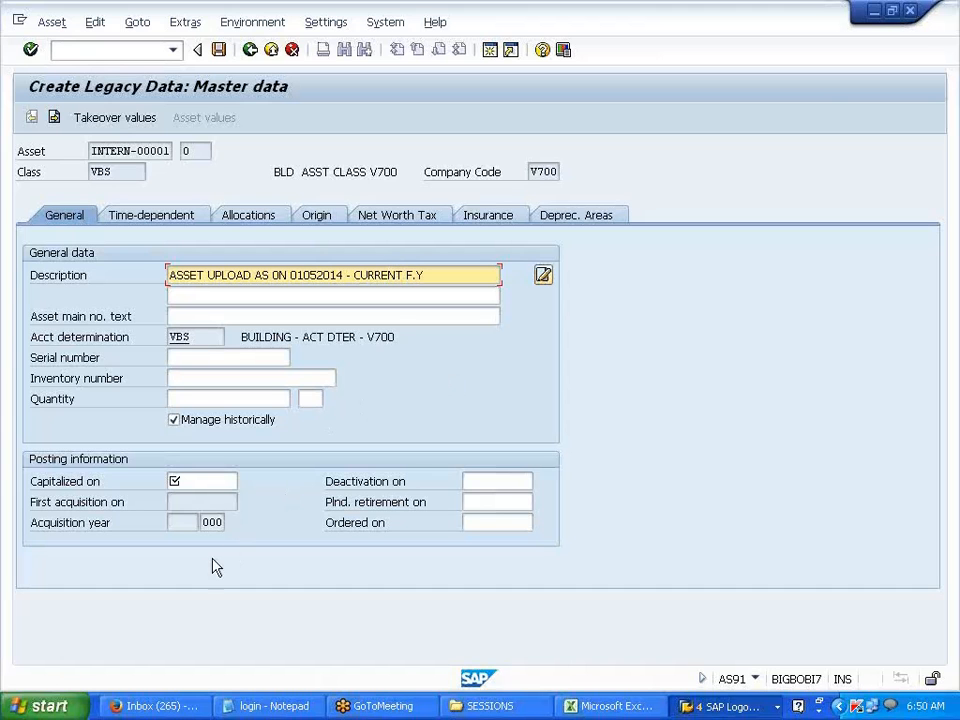
# Step: Try to set the legacy asset's capitalization date to 01012014
pyautogui.click(195, 483)
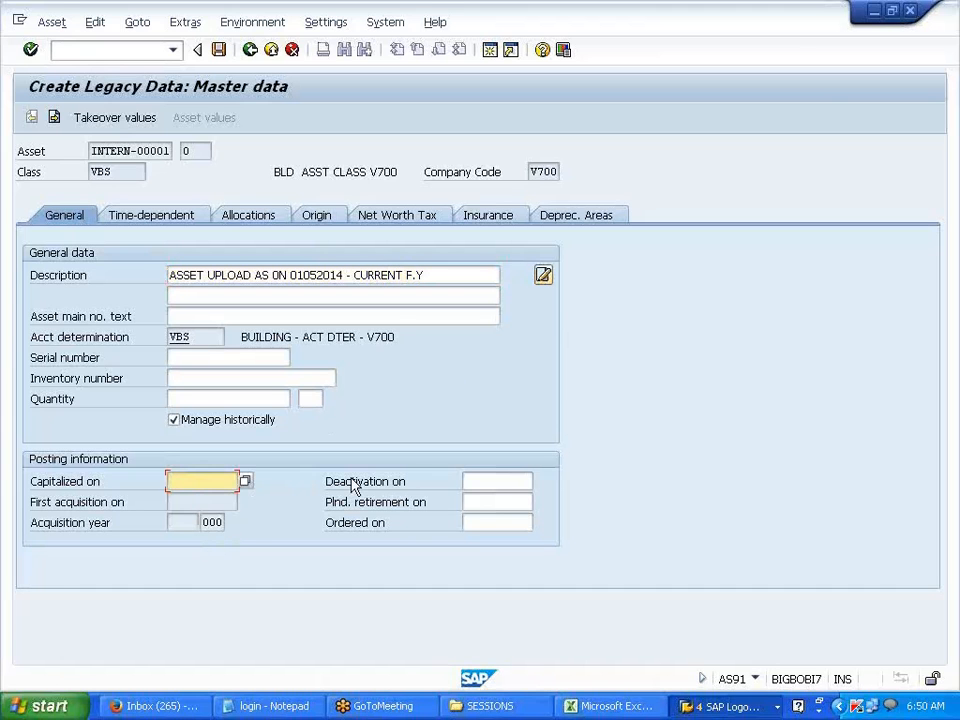
pyautogui.write('0')
pyautogui.press('BackSpace')
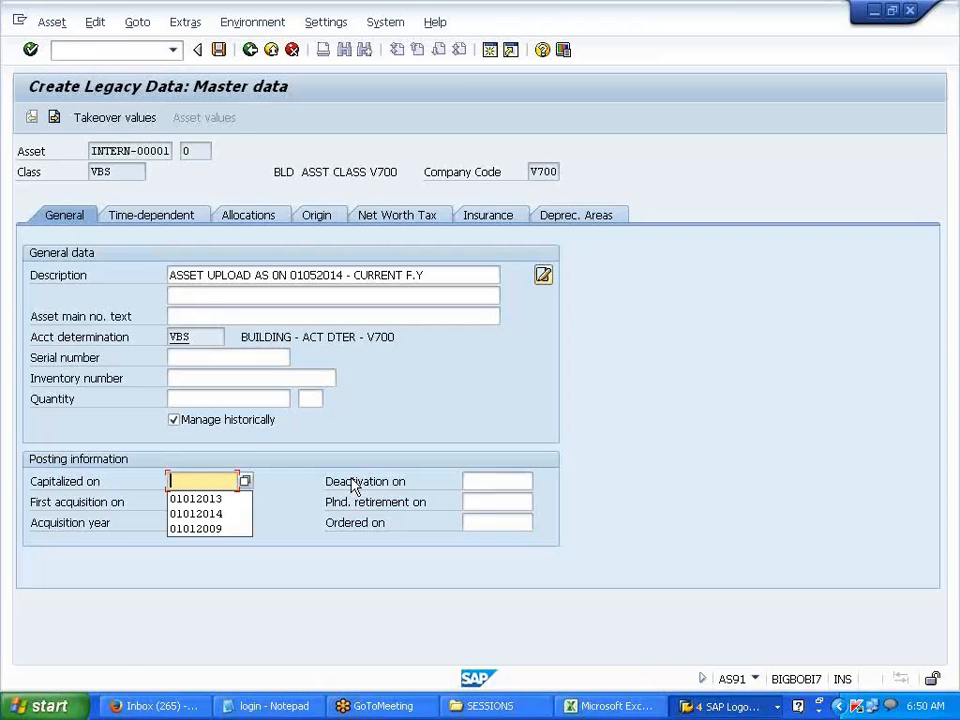
pyautogui.press('Down')
pyautogui.press('Down')
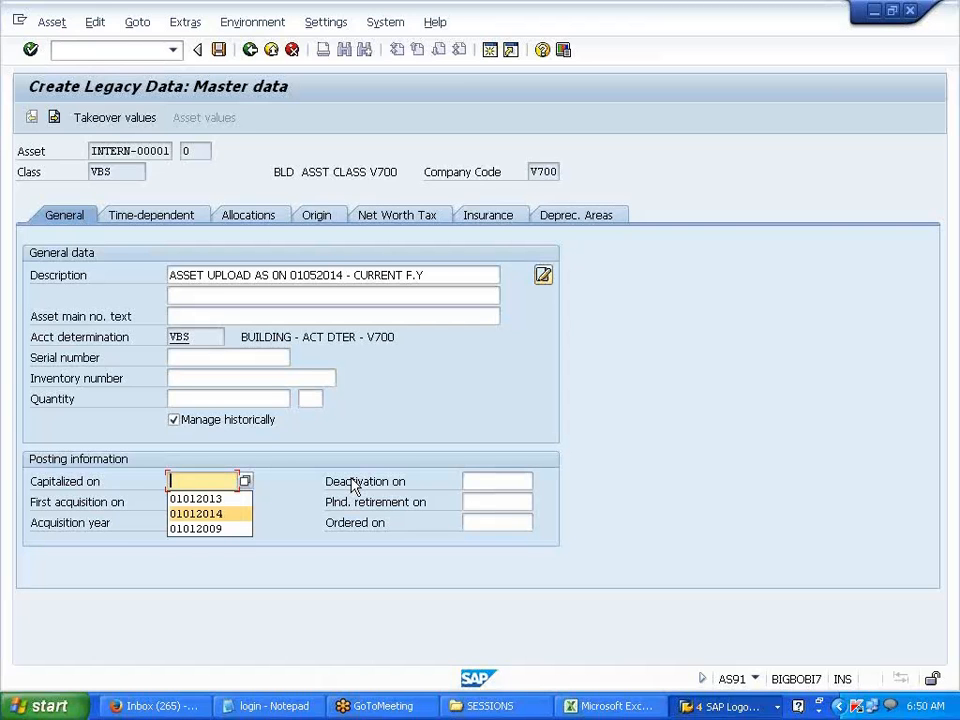
pyautogui.press('Return')
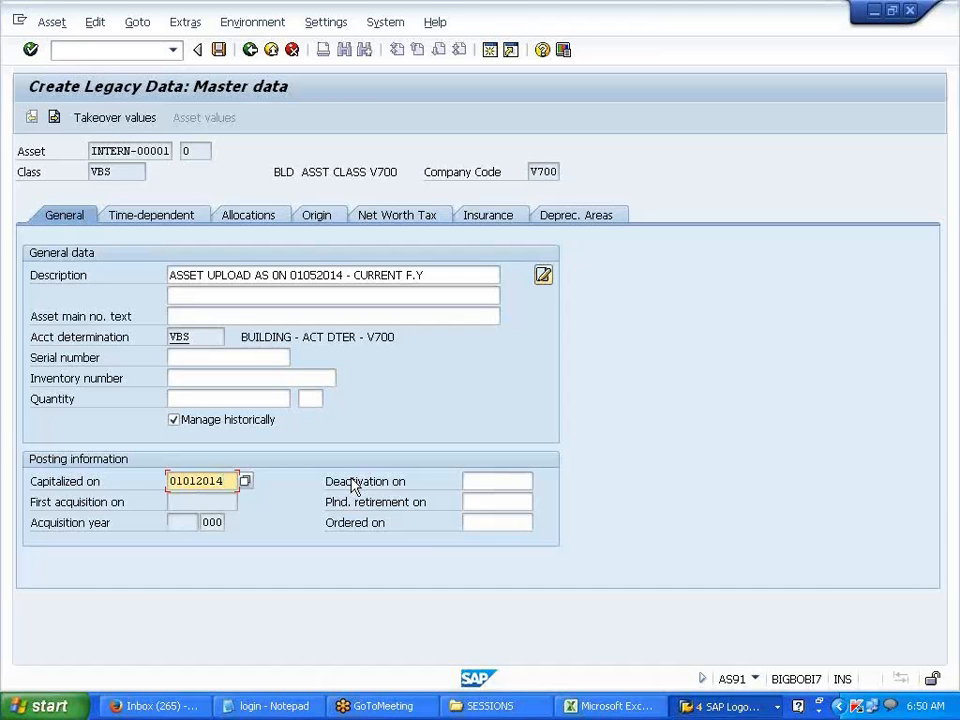
pyautogui.press('Return')
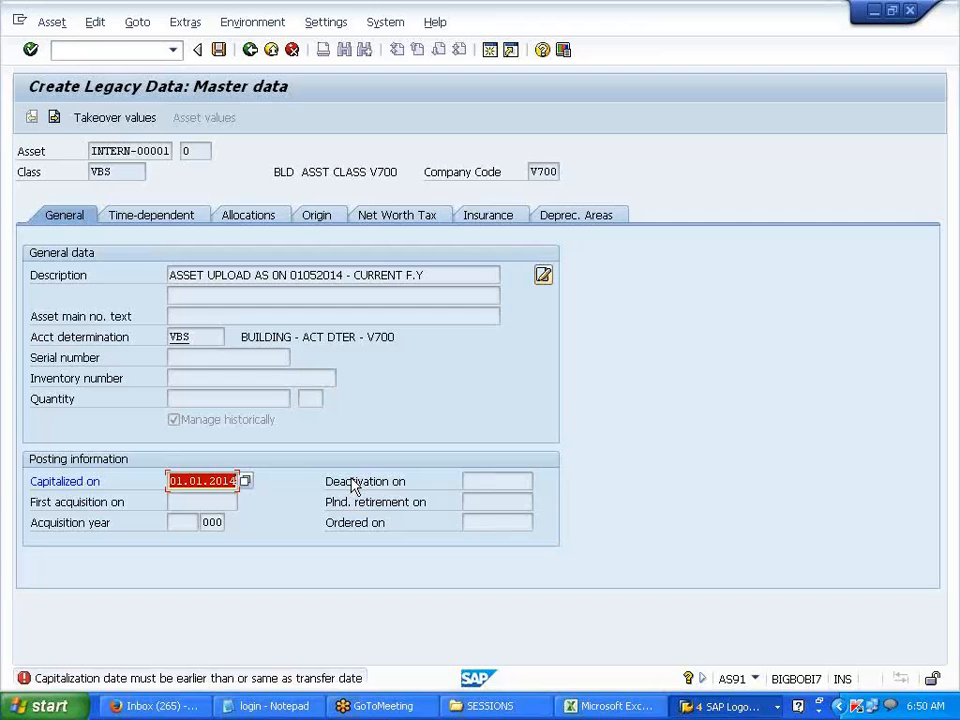
pyautogui.click(170, 481)
pyautogui.moveTo(170, 481); pyautogui.dragTo(238, 481)
pyautogui.click(235, 481)
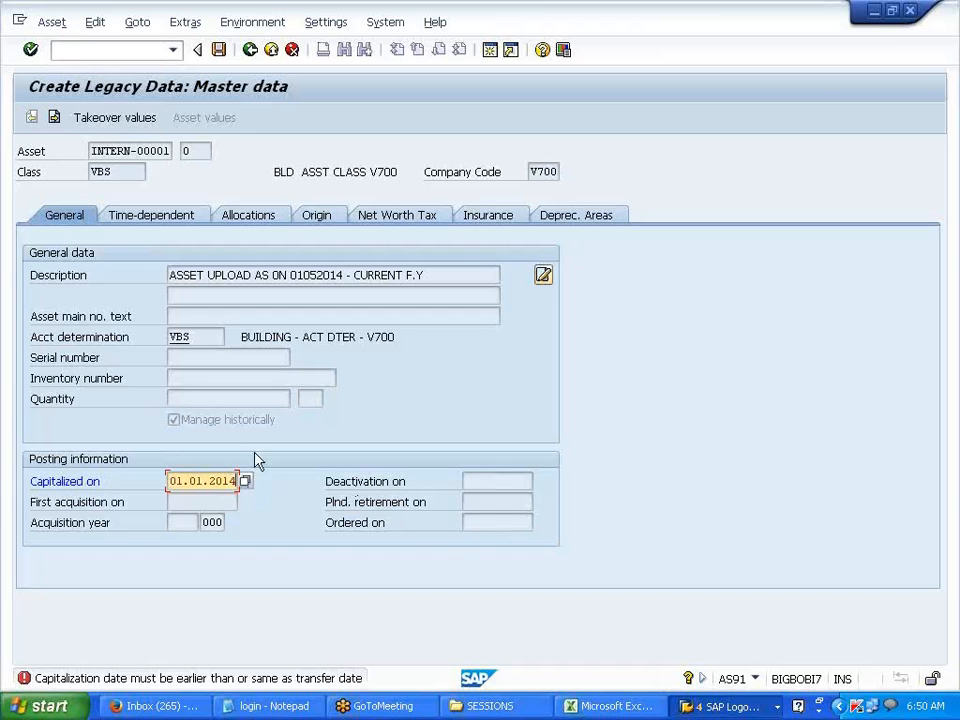
pyautogui.click(718, 706)
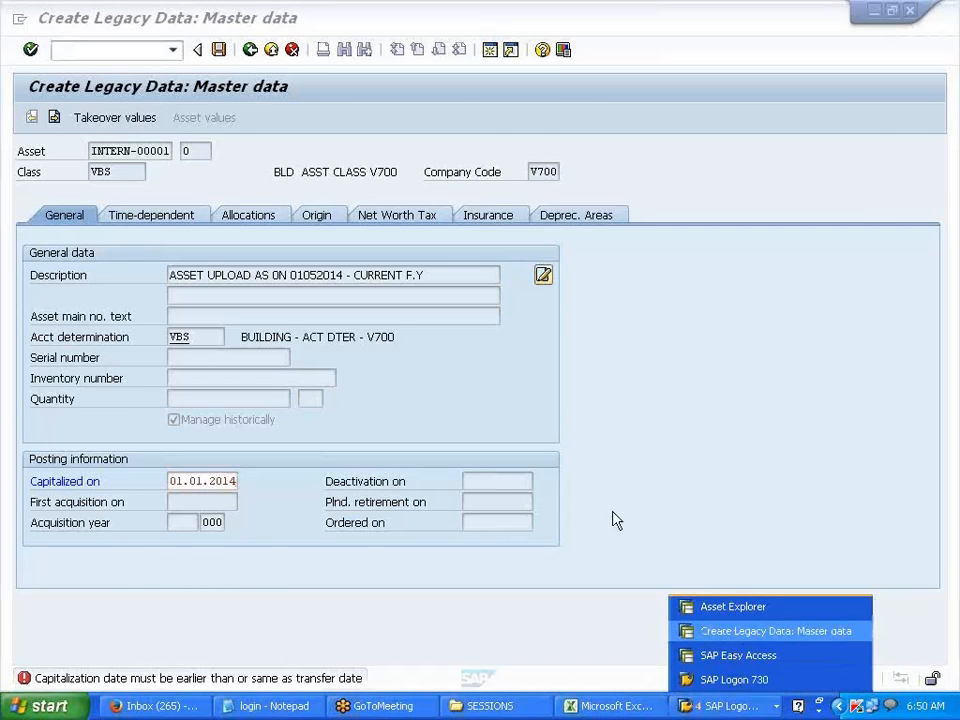
pyautogui.click(738, 655)
pyautogui.click(718, 706)
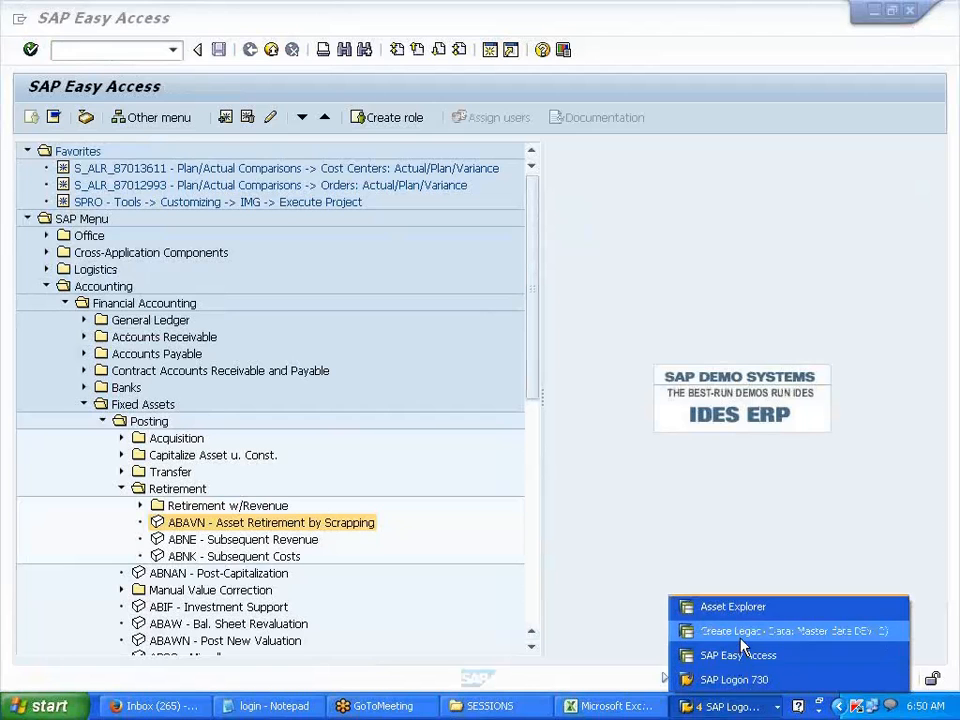
pyautogui.click(740, 631)
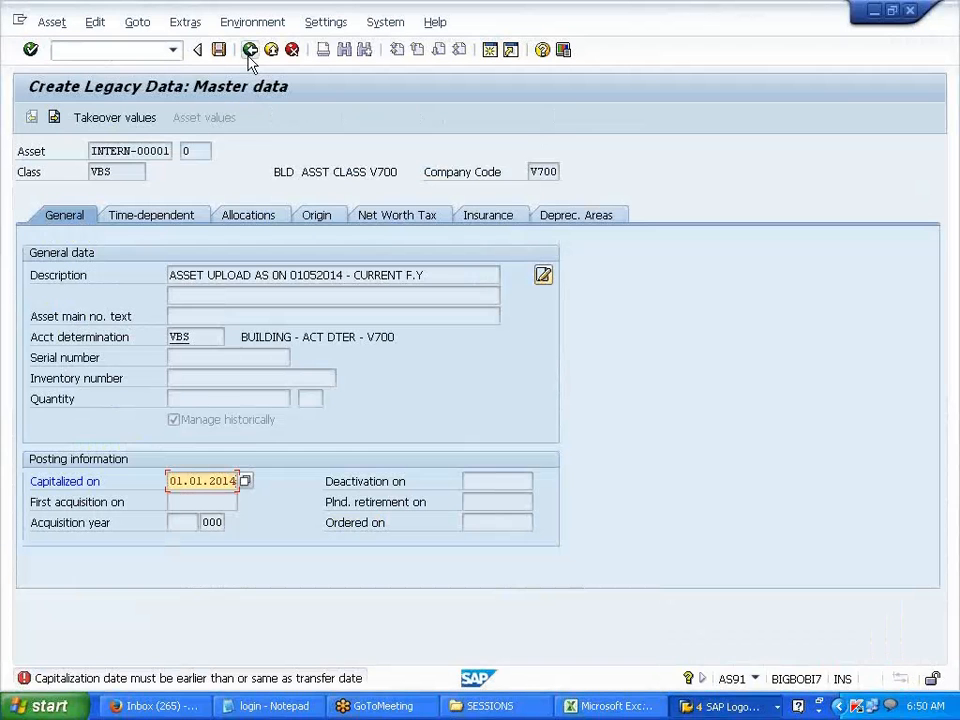
# Step: Cancel the unsaved legacy asset and close the list of legacy asset activities
pyautogui.click(291, 50)
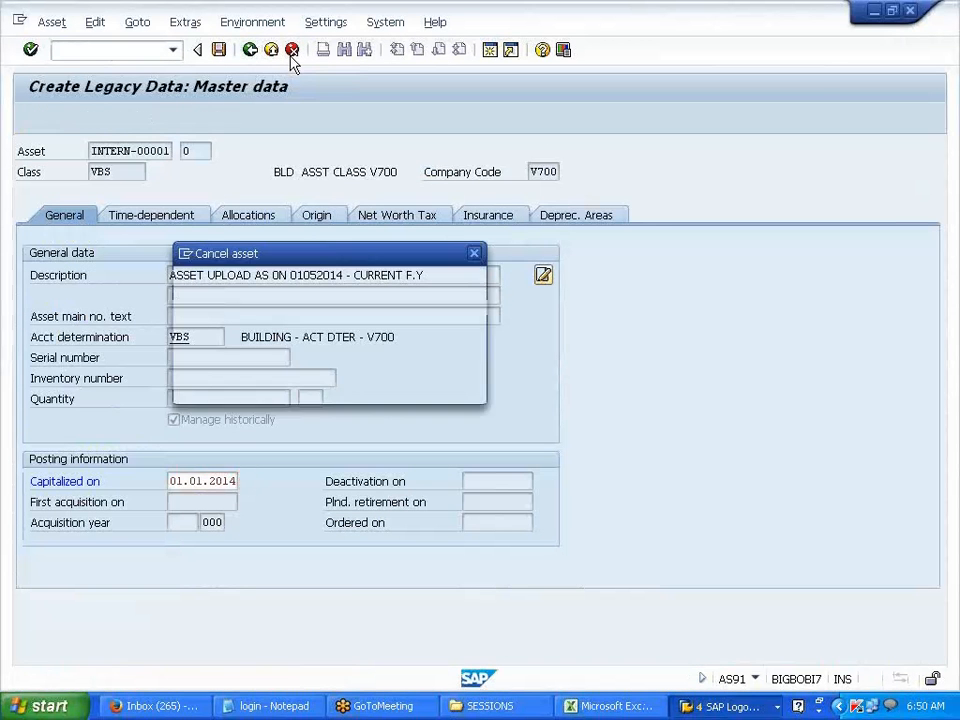
pyautogui.click(282, 389)
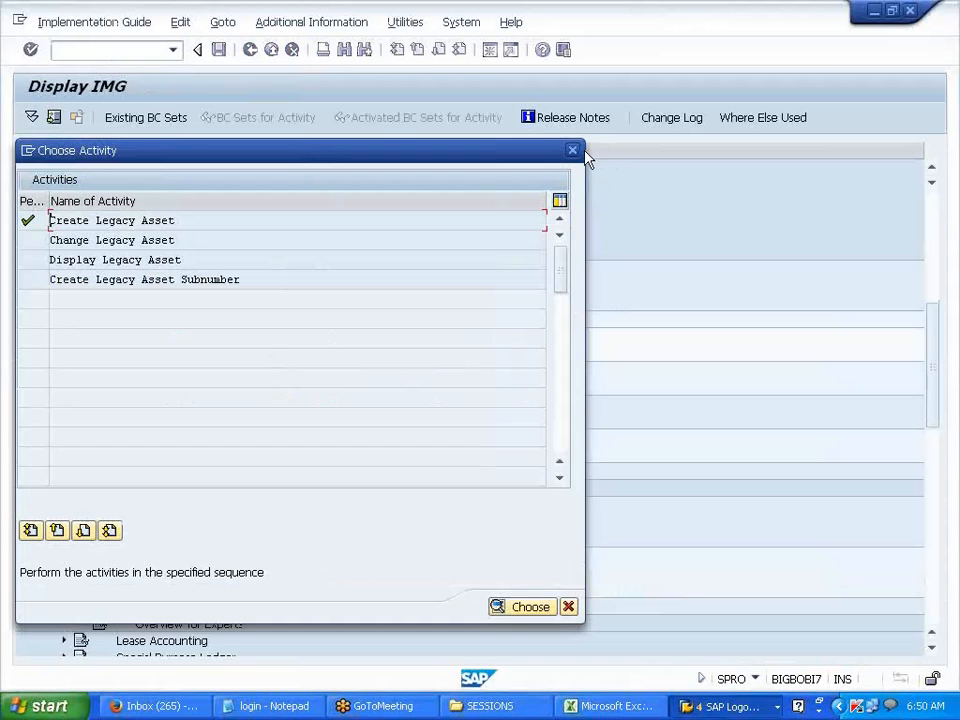
pyautogui.click(572, 150)
# Step: Open the transfer date/last closed fiscal year settings and locate the take-over date of company code V700
pyautogui.click(258, 338)
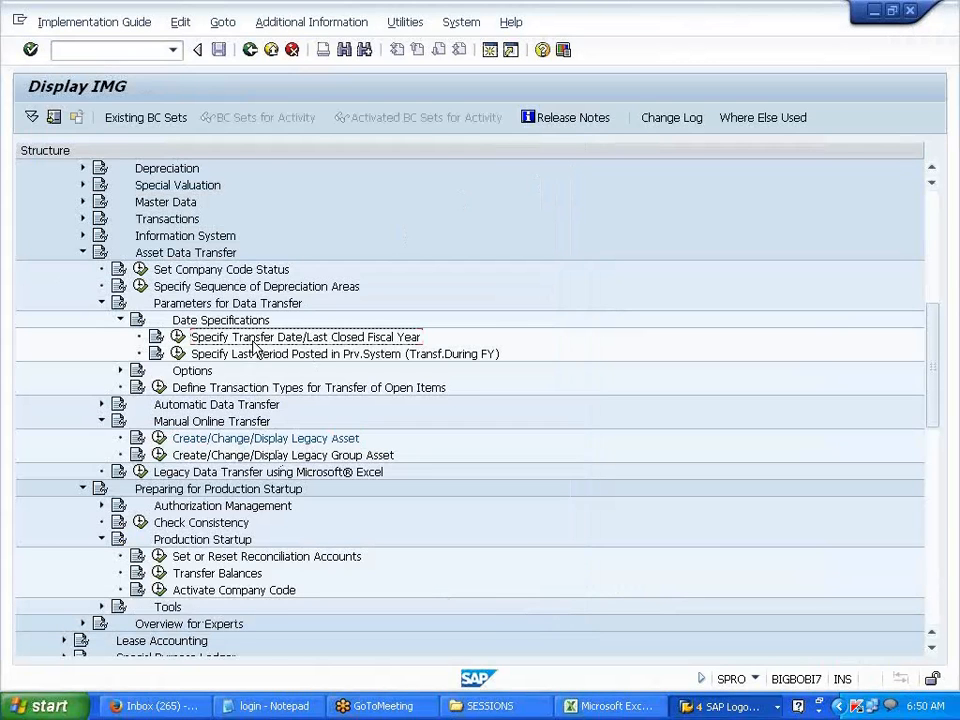
pyautogui.click(178, 338)
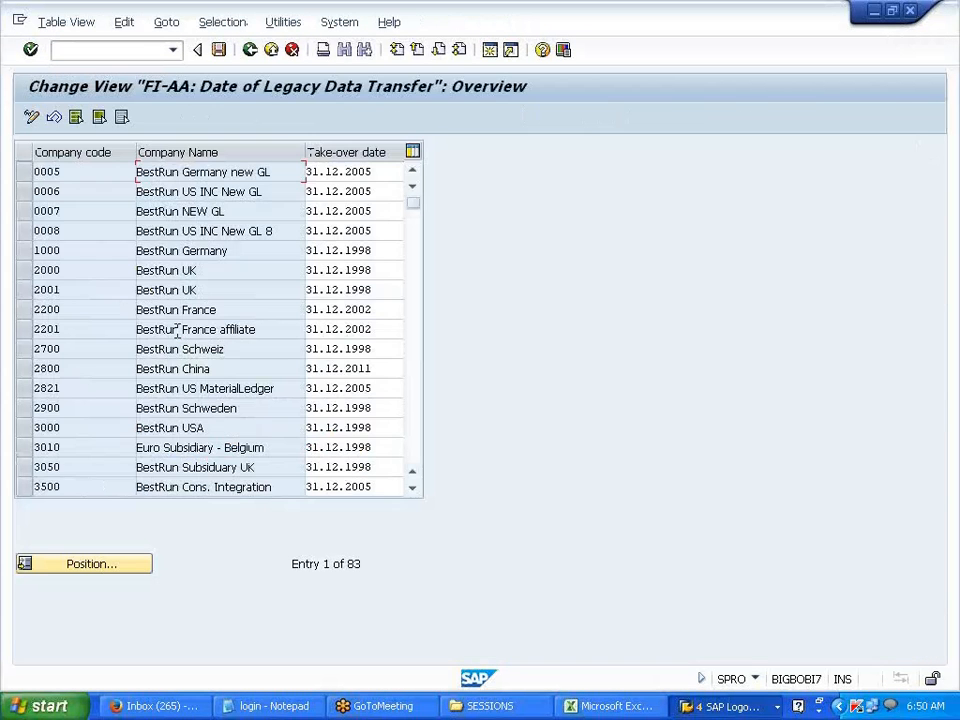
pyautogui.click(112, 566)
pyautogui.click(198, 262)
pyautogui.click(214, 280)
pyautogui.click(252, 317)
pyautogui.moveTo(376, 172); pyautogui.dragTo(307, 172)
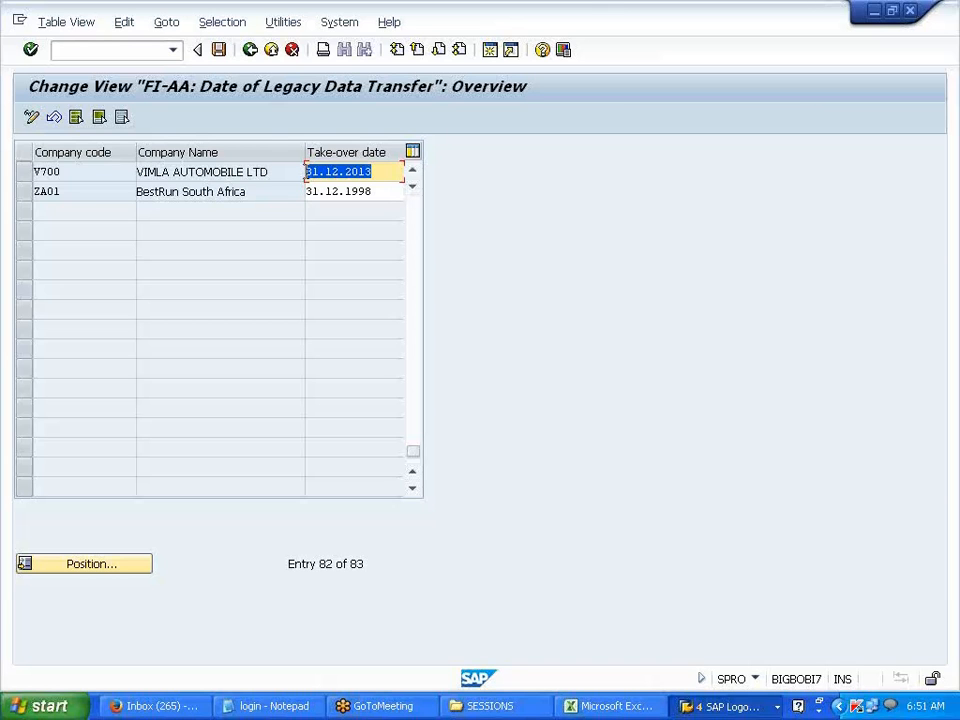
# Step: Check the last closed and mid-year go-live dates in row 240 of the ASSET sheet in Excel, and return to SAP
pyautogui.hotkey('alt', 'Tab')
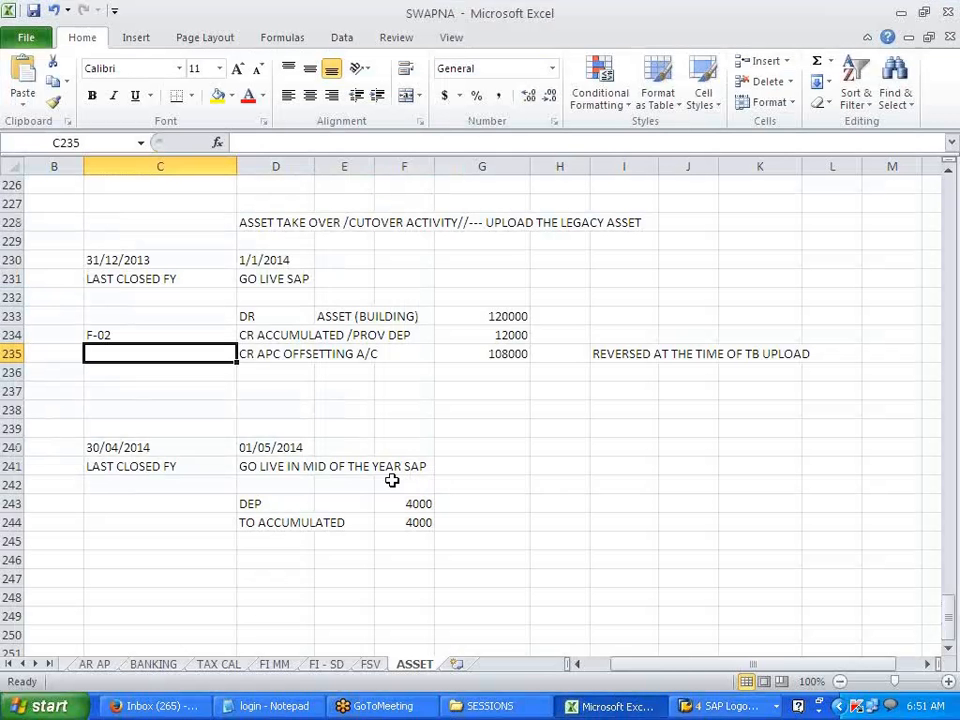
pyautogui.click(289, 447)
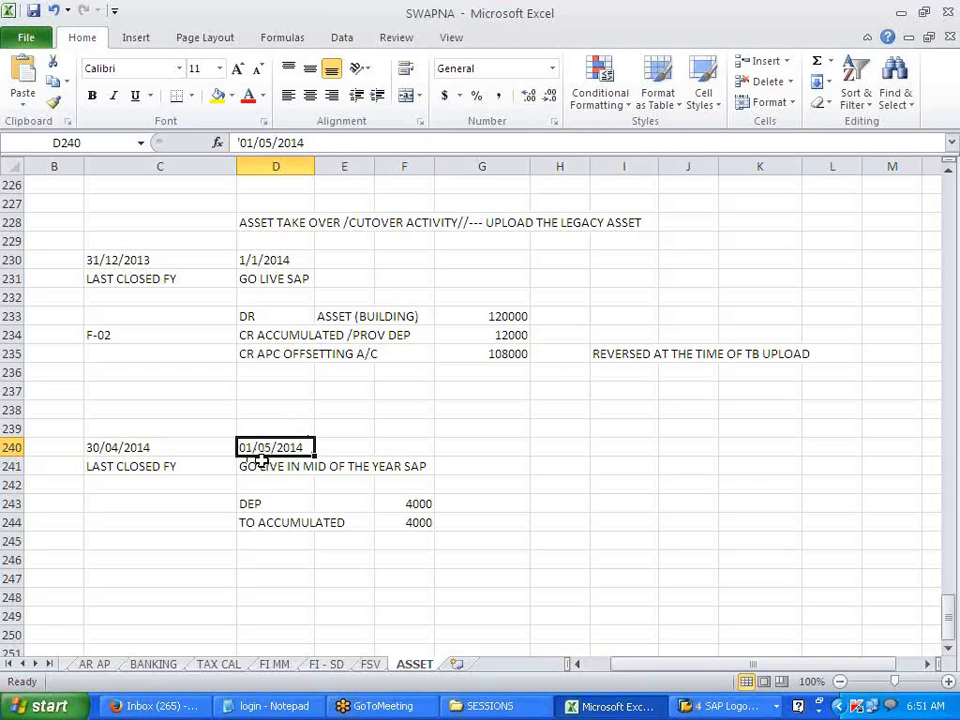
pyautogui.click(117, 451)
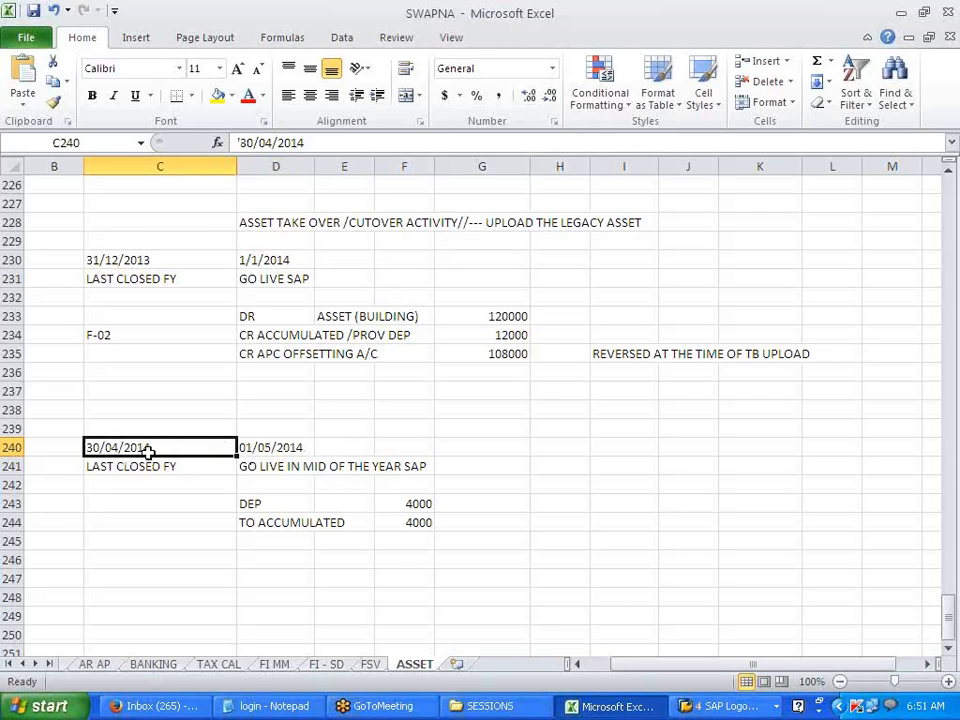
pyautogui.hotkey('alt', 'Tab')
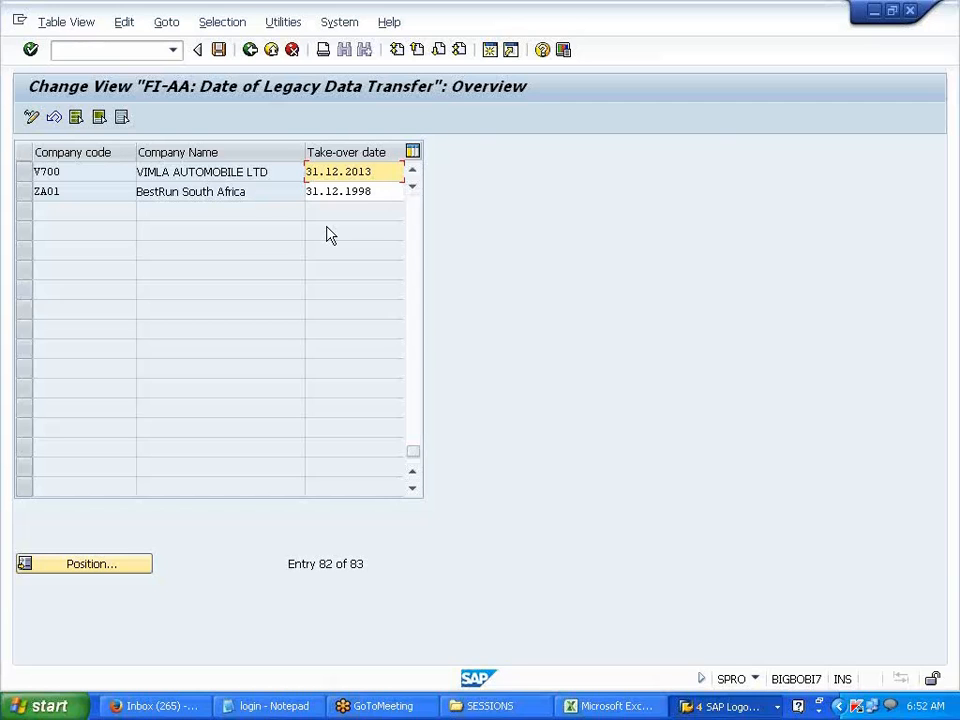
# Step: Set company code V700's take-over date to 30.04.2014, save it with the customizing request, and return to the implementation guide
pyautogui.press('BackSpace')
pyautogui.press('BackSpace')
pyautogui.press('BackSpace')
pyautogui.press('BackSpace')
pyautogui.press('BackSpace')
pyautogui.press('BackSpace')
pyautogui.press('BackSpace')
pyautogui.press('BackSpace')
pyautogui.press('BackSpace')
pyautogui.press('Return')
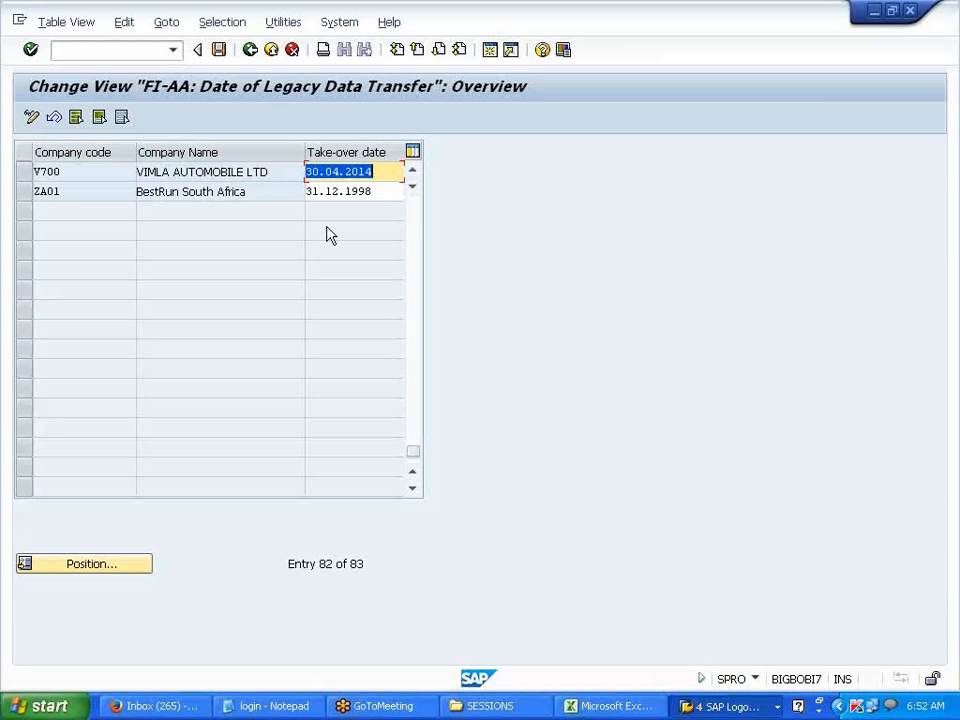
pyautogui.click(218, 49)
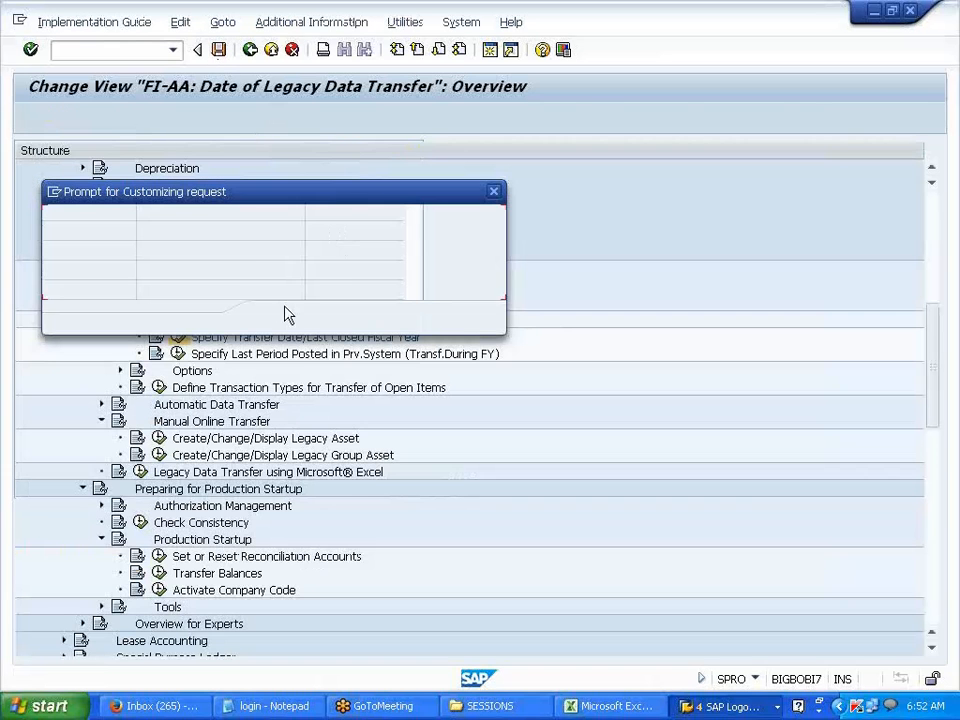
pyautogui.click(276, 316)
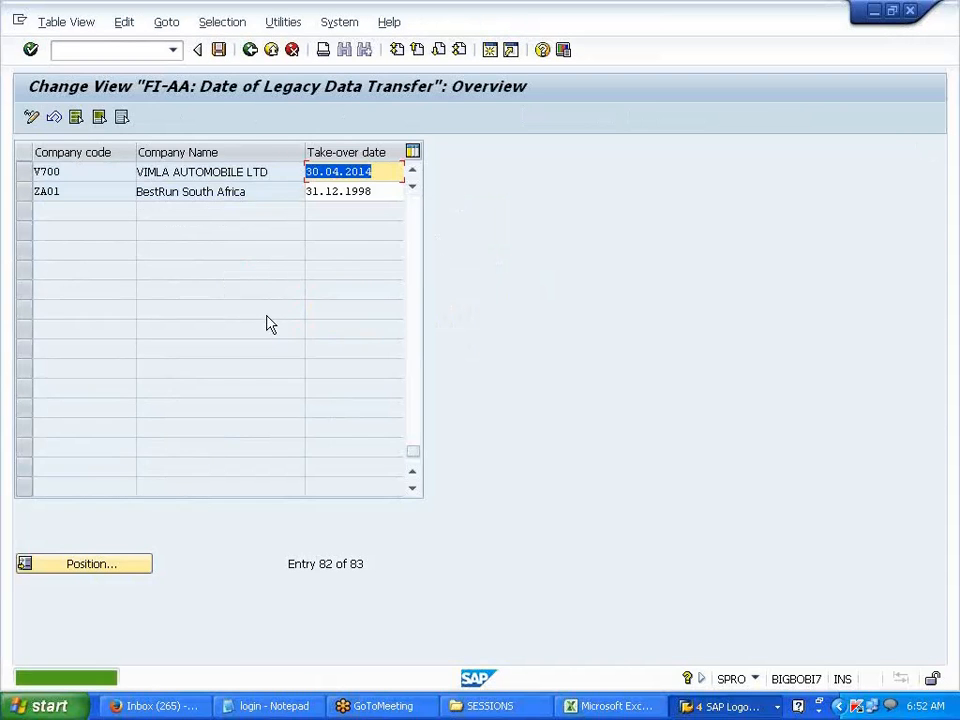
pyautogui.click(252, 56)
# Step: Open the last period posted in the previous system and display the posted depreciation periods for company code V700
pyautogui.click(315, 354)
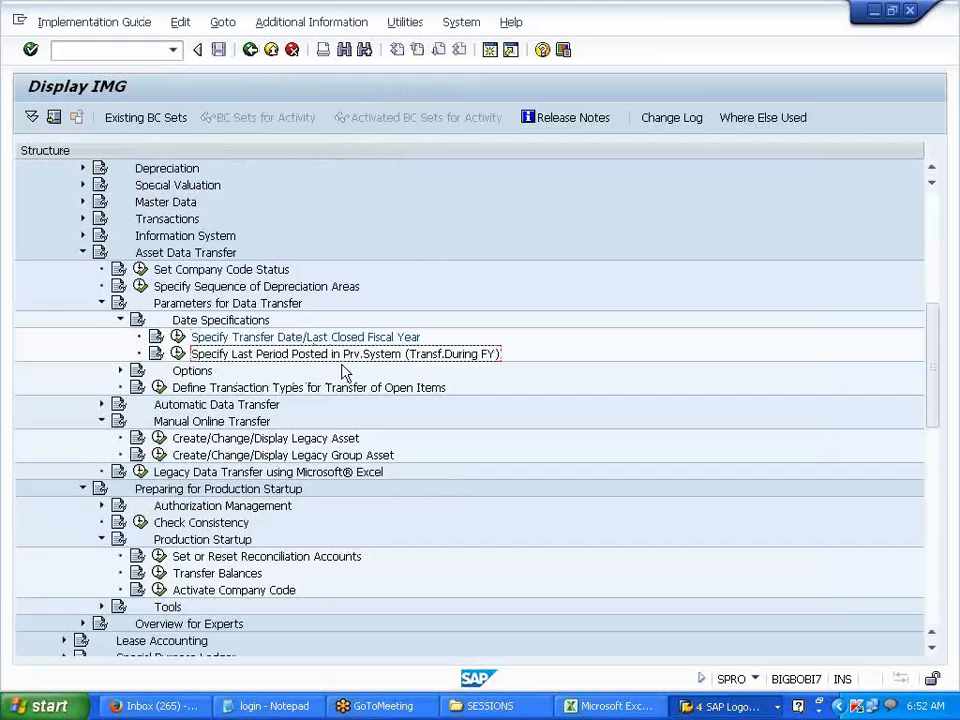
pyautogui.click(178, 354)
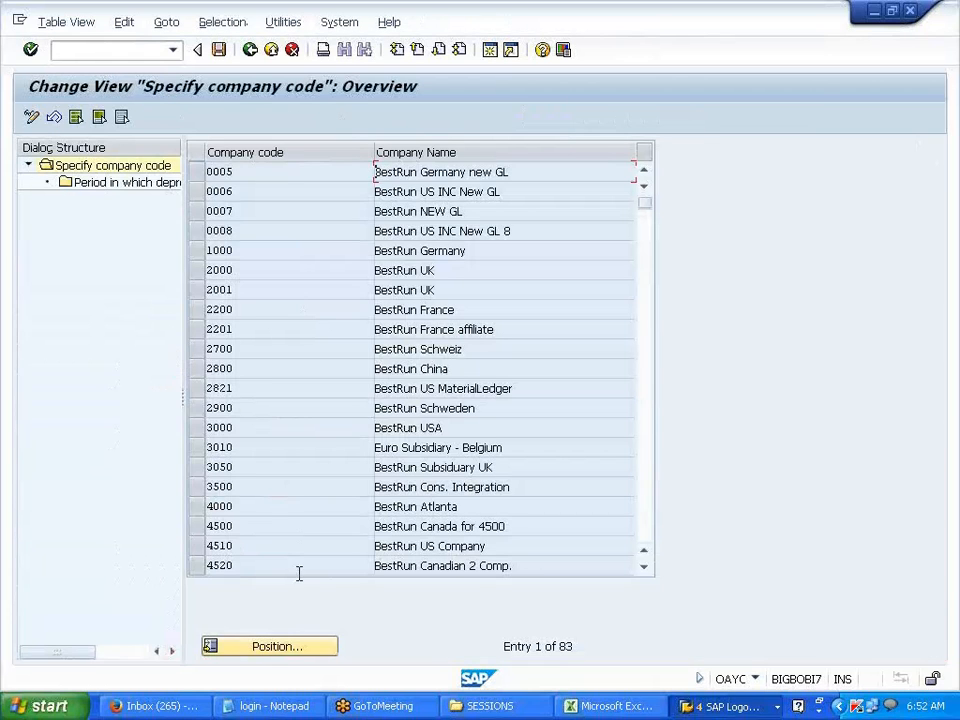
pyautogui.click(296, 652)
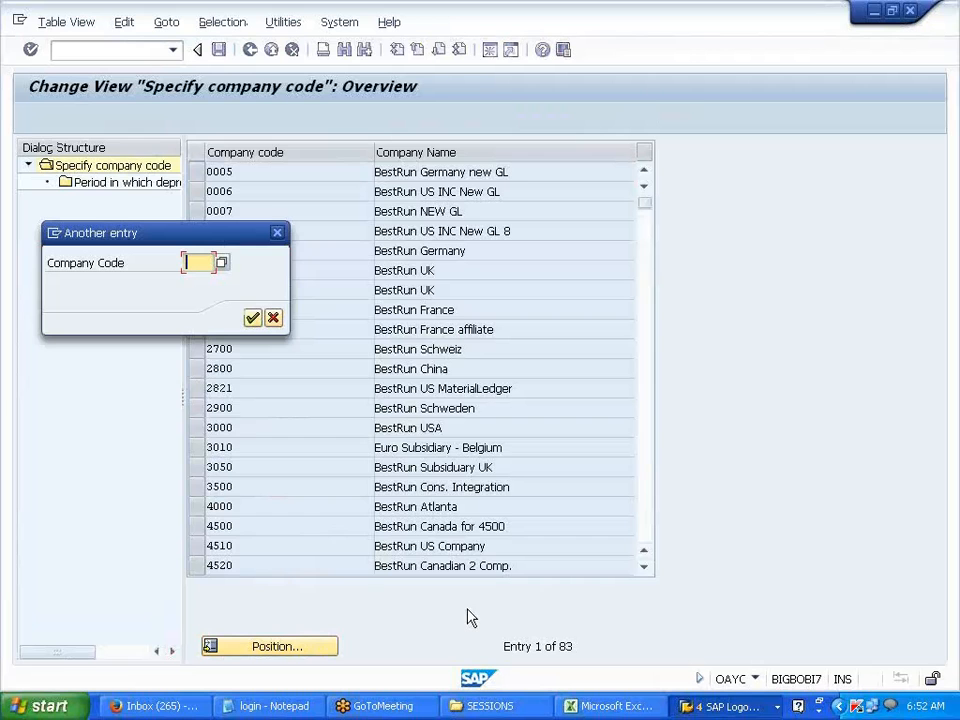
pyautogui.write('V700')
pyautogui.press('Return')
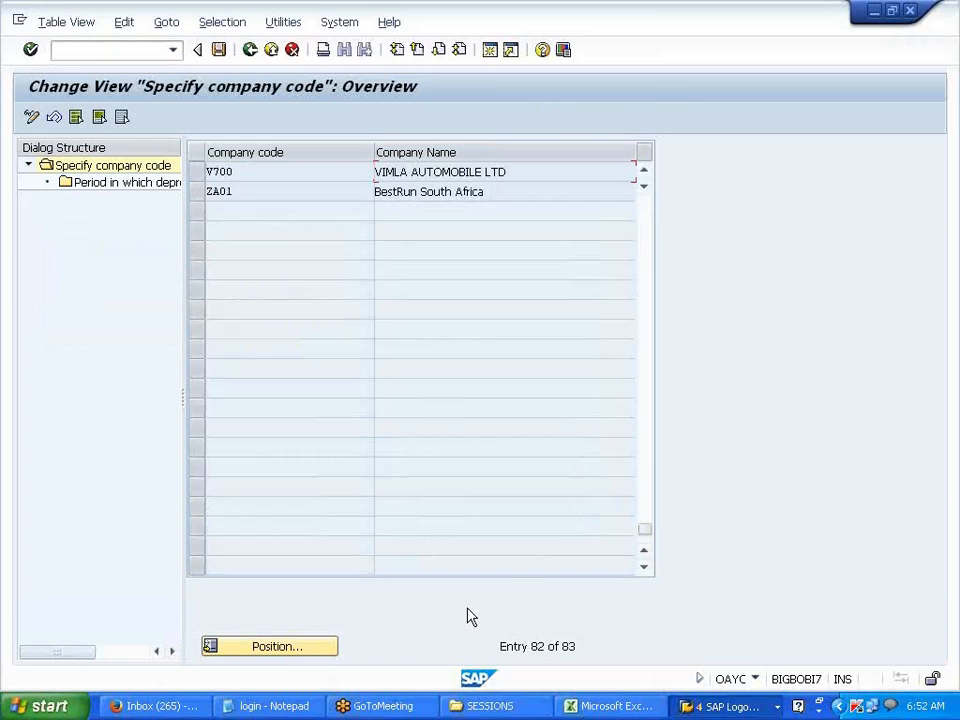
pyautogui.click(196, 174)
pyautogui.doubleClick(163, 186)
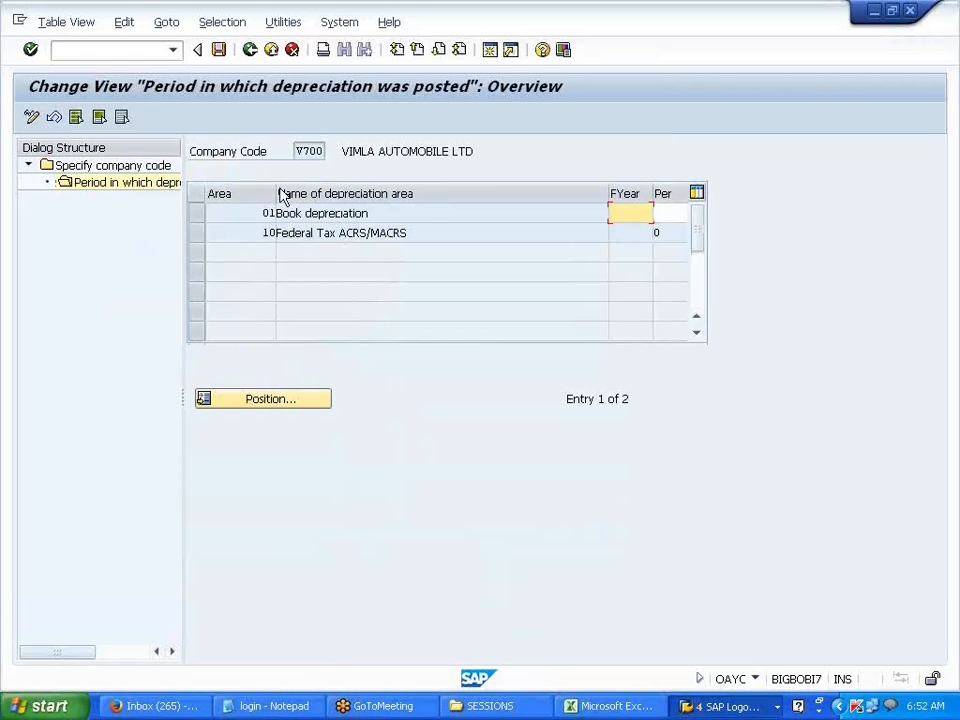
# Step: Set fiscal year 2014 and period 5 for the book depreciation area 01
pyautogui.moveTo(275, 190); pyautogui.dragTo(249, 189)
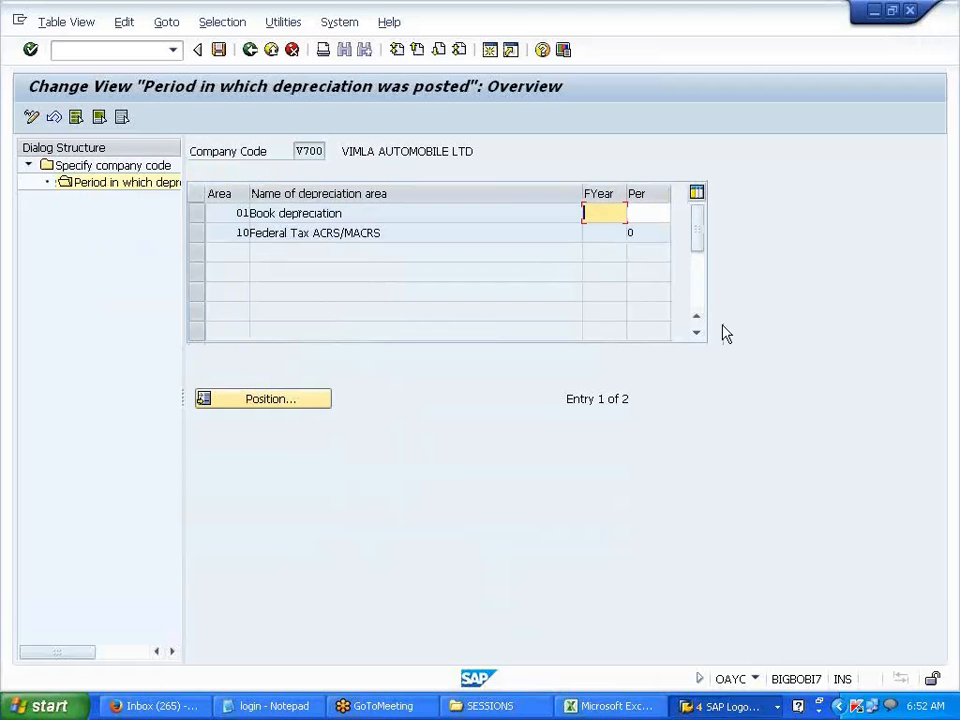
pyautogui.write('2014')
pyautogui.press('Tab')
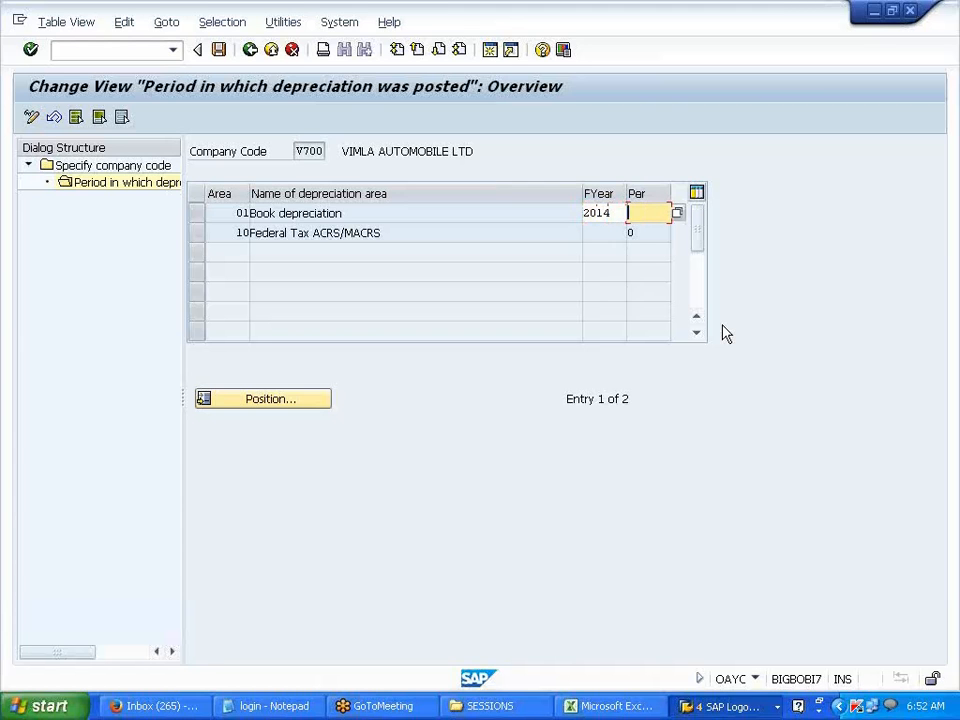
pyautogui.press('Return')
pyautogui.moveTo(356, 217); pyautogui.dragTo(242, 203)
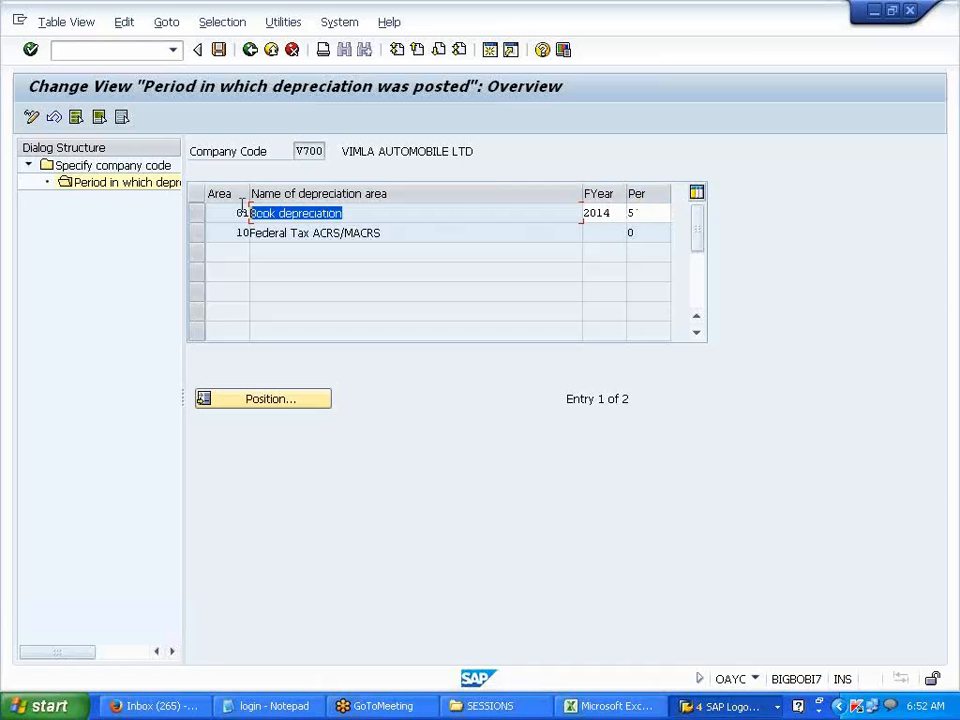
# Step: Leave the posted depreciation periods, discarding the unsaved changes, and return to the implementation guide
pyautogui.click(251, 52)
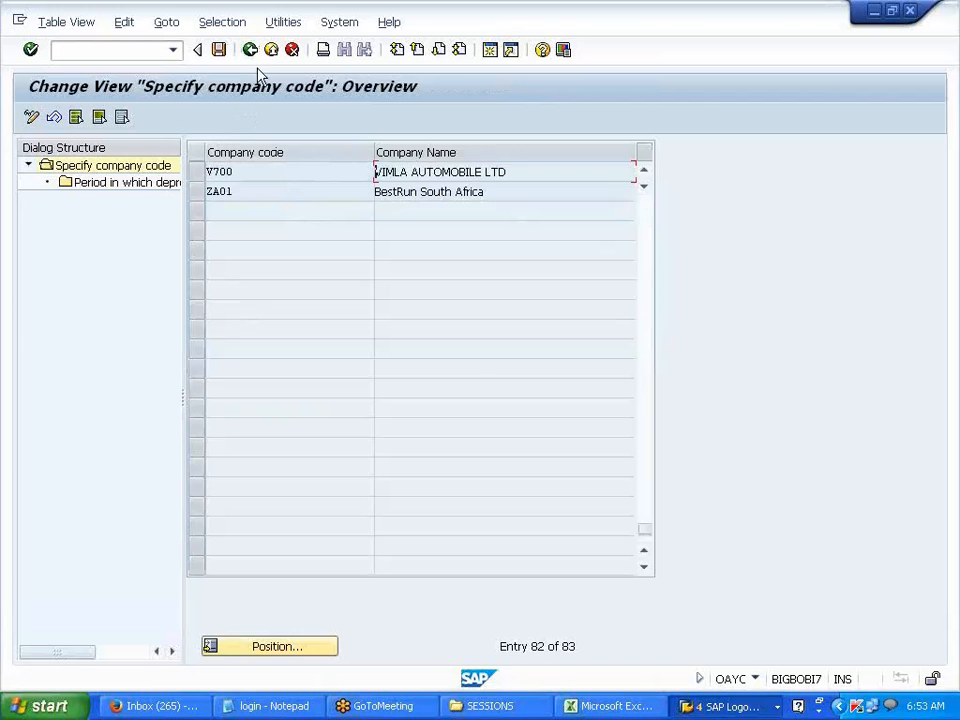
pyautogui.click(252, 53)
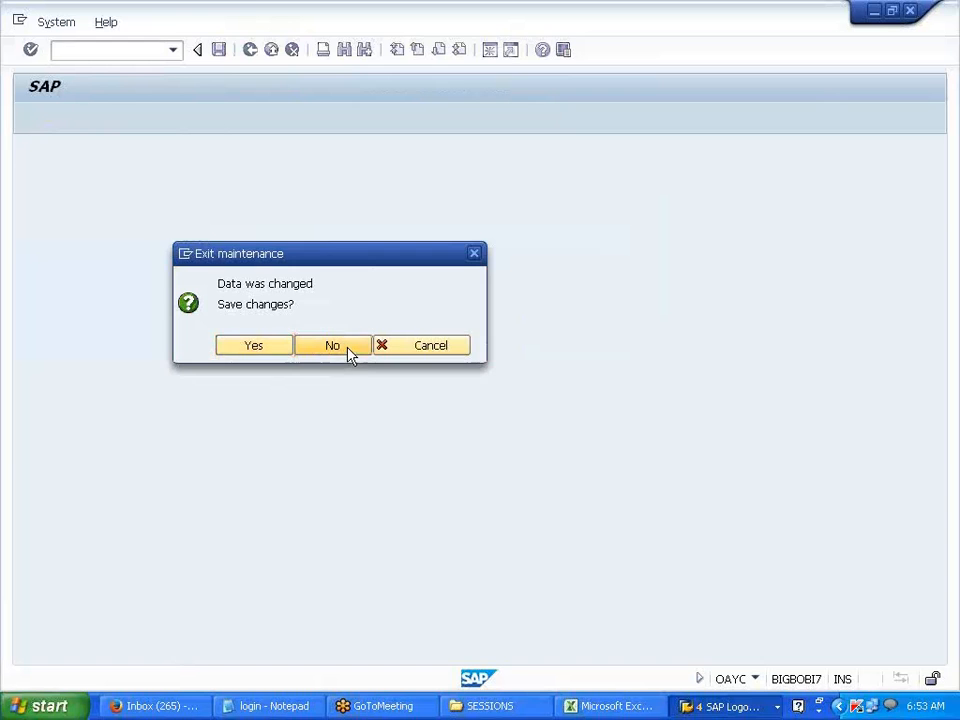
pyautogui.click(355, 345)
# Step: Open the transfer date/last closed fiscal year settings and go to the entry for company code V700
pyautogui.click(186, 338)
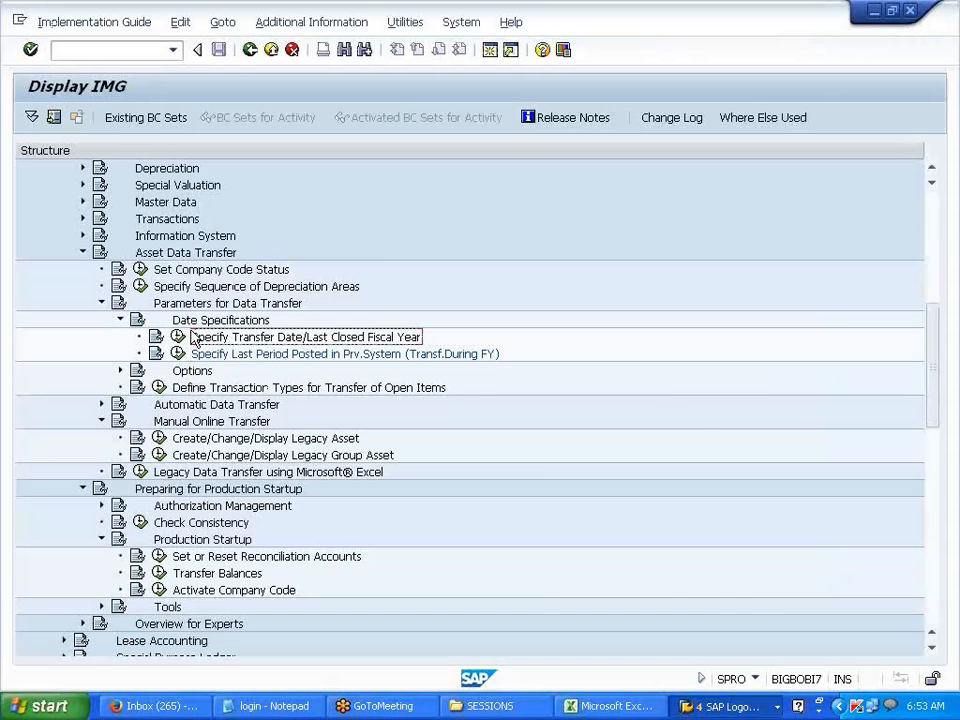
pyautogui.click(178, 337)
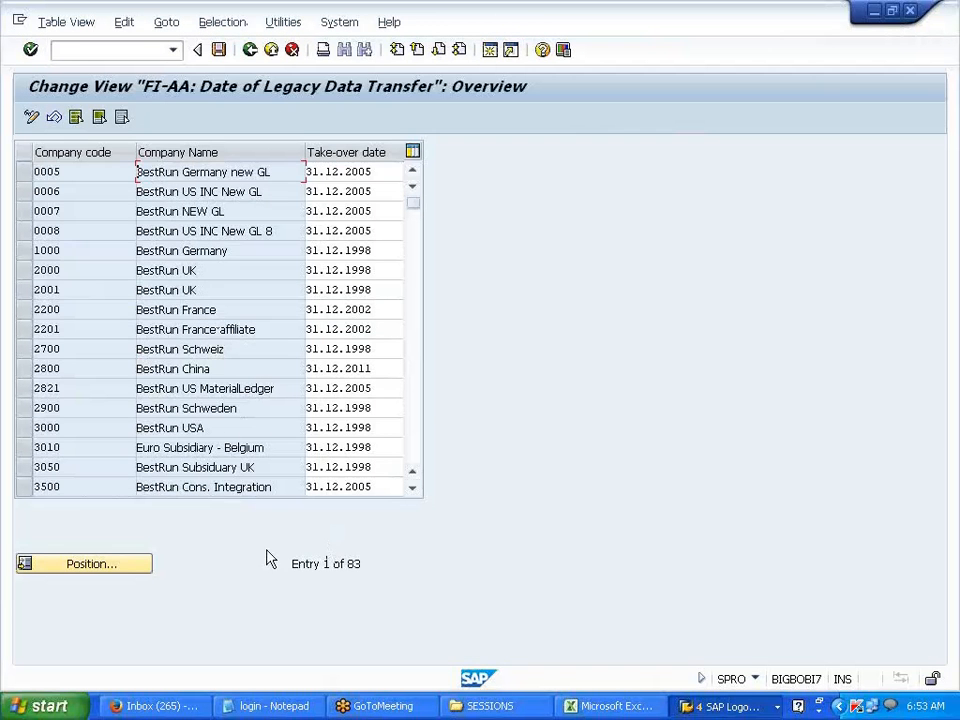
pyautogui.click(122, 565)
pyautogui.press('space')
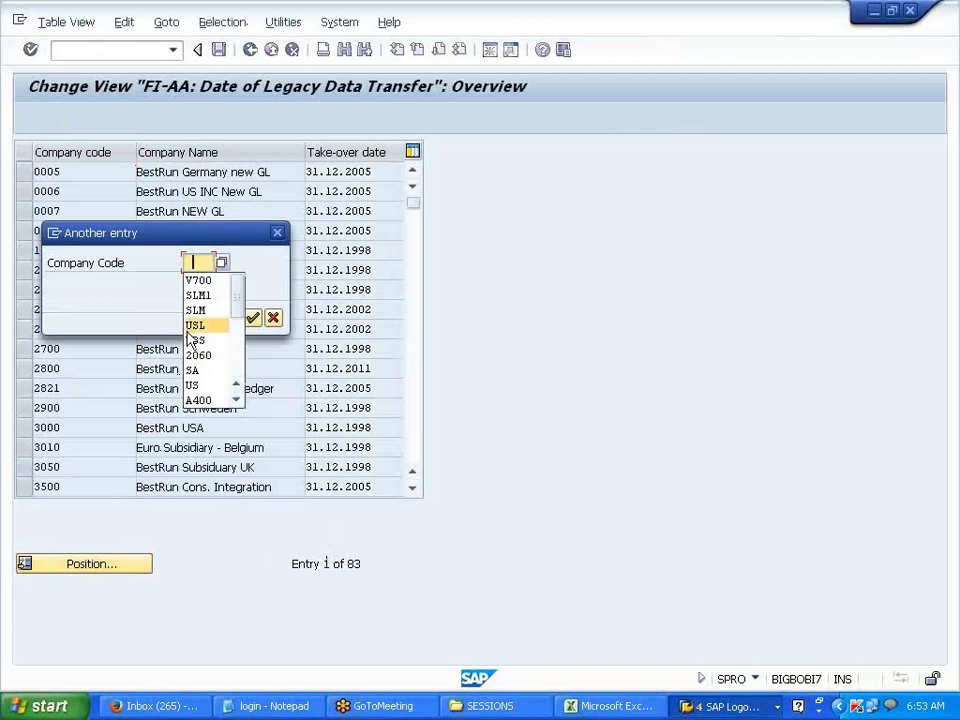
pyautogui.click(200, 282)
pyautogui.click(252, 317)
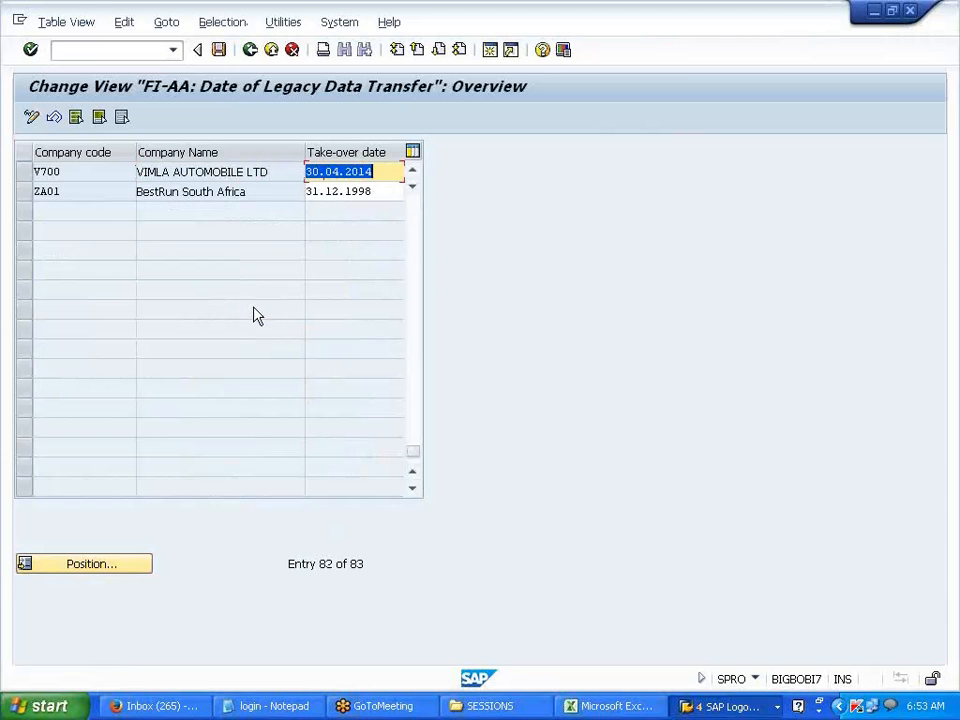
# Step: Set company code V700's take-over date to 31.12.2013, save it with the customizing request, and return to the implementation guide
pyautogui.press('BackSpace')
pyautogui.write('31')
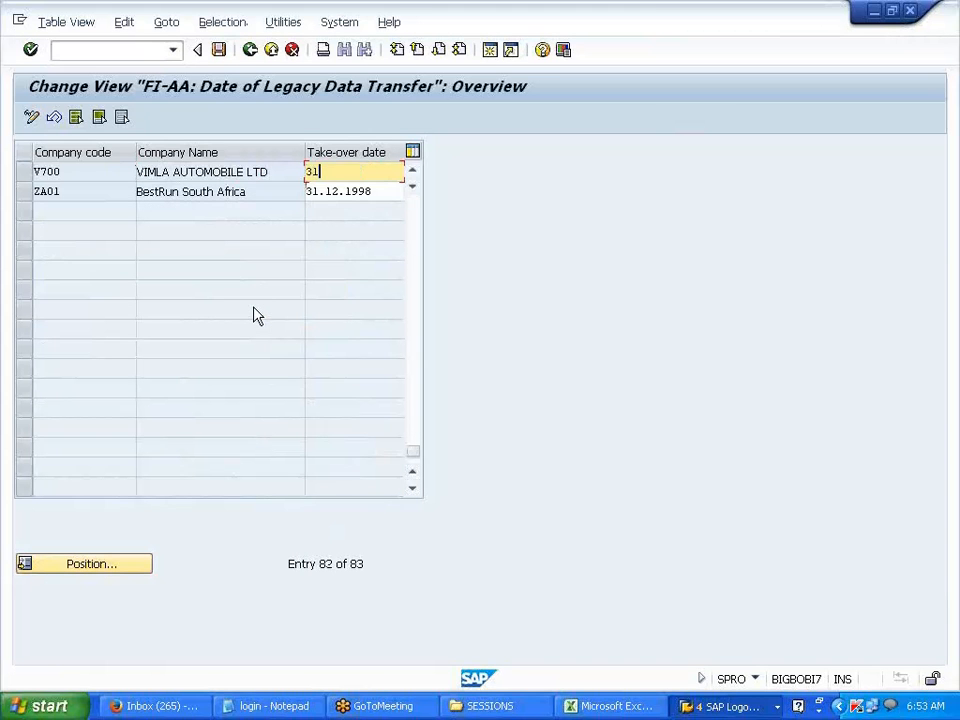
pyautogui.write('.12.2013')
pyautogui.press('Return')
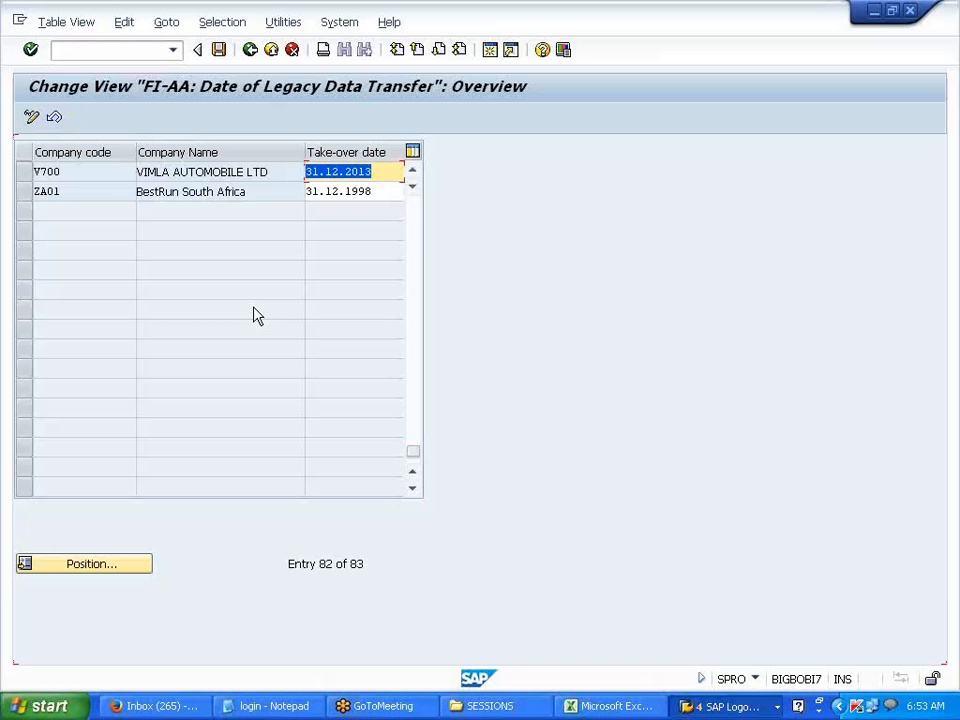
pyautogui.click(218, 49)
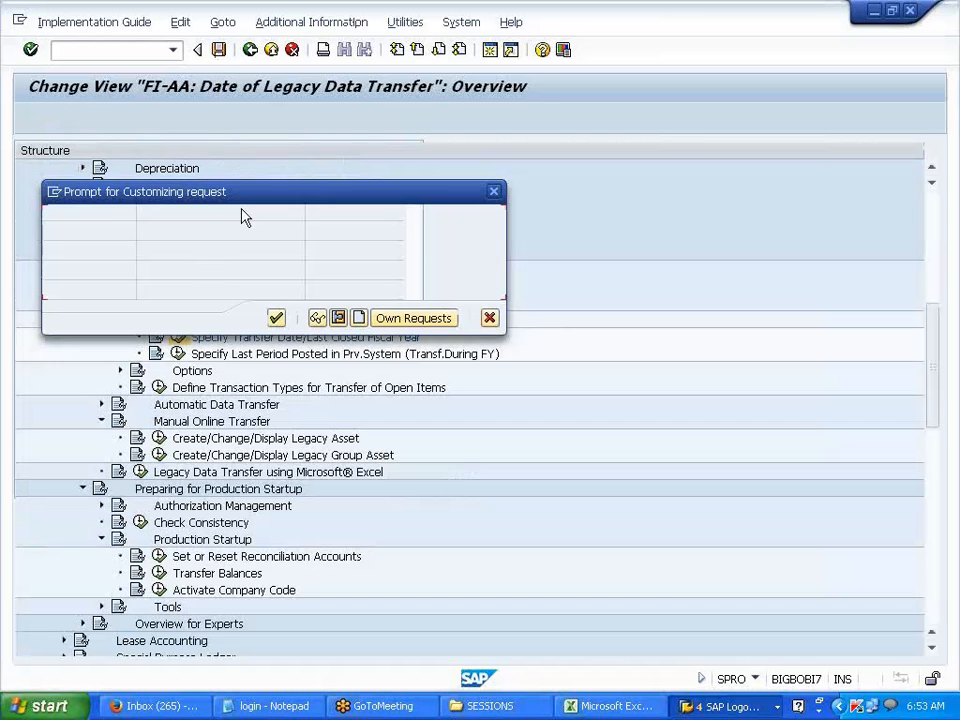
pyautogui.click(277, 318)
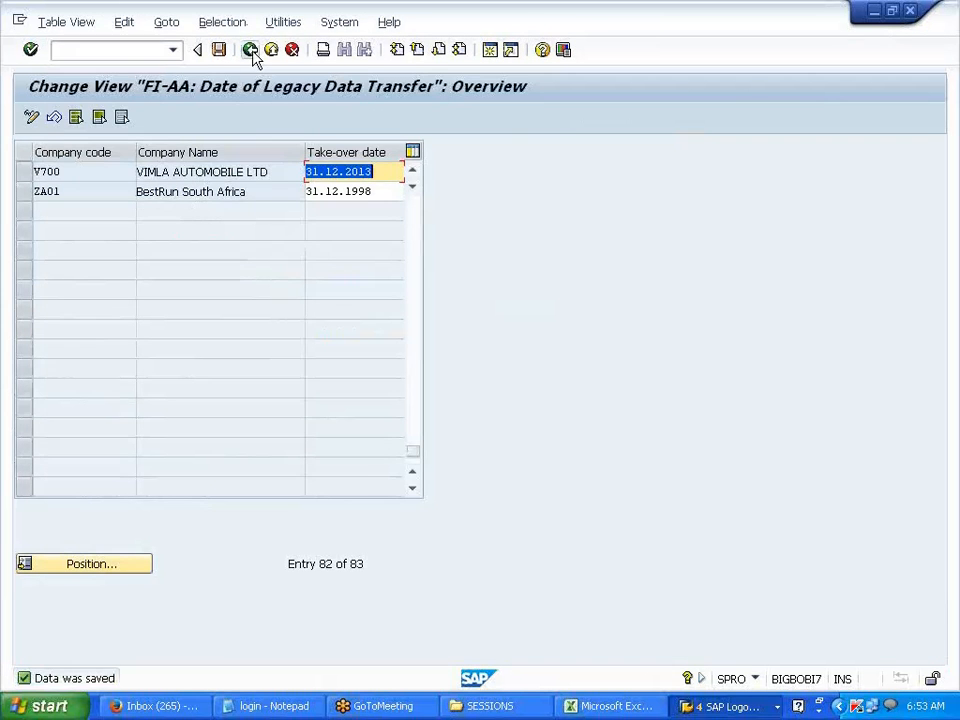
pyautogui.click(251, 50)
# Step: Check the fiscal year and period fields of V700's depreciation areas under the last period posted in the previous system, and return to the guide
pyautogui.click(274, 358)
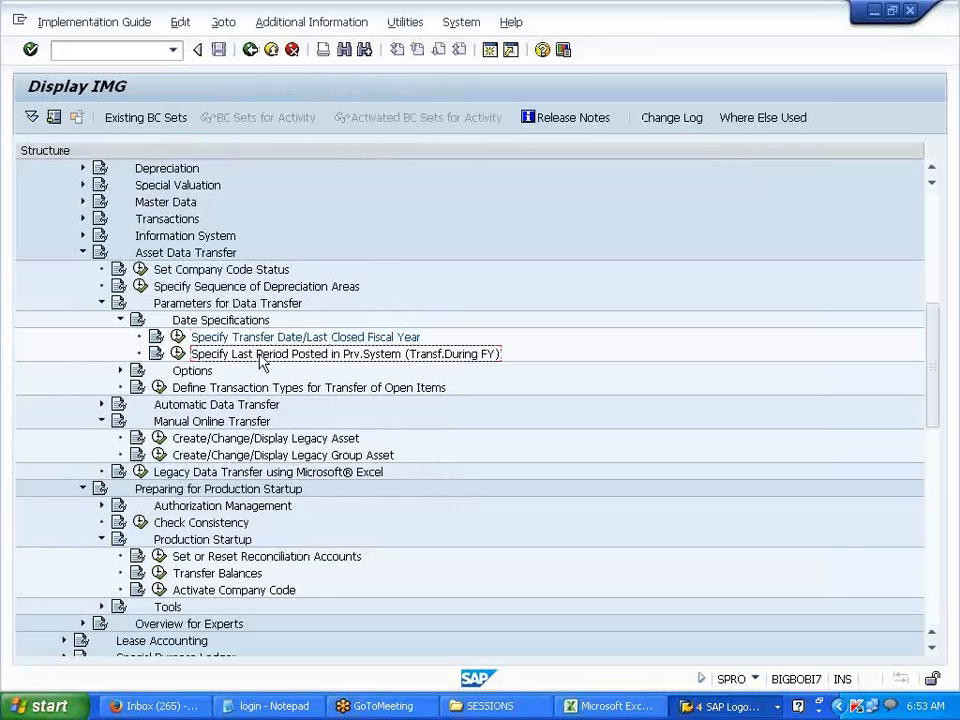
pyautogui.click(177, 354)
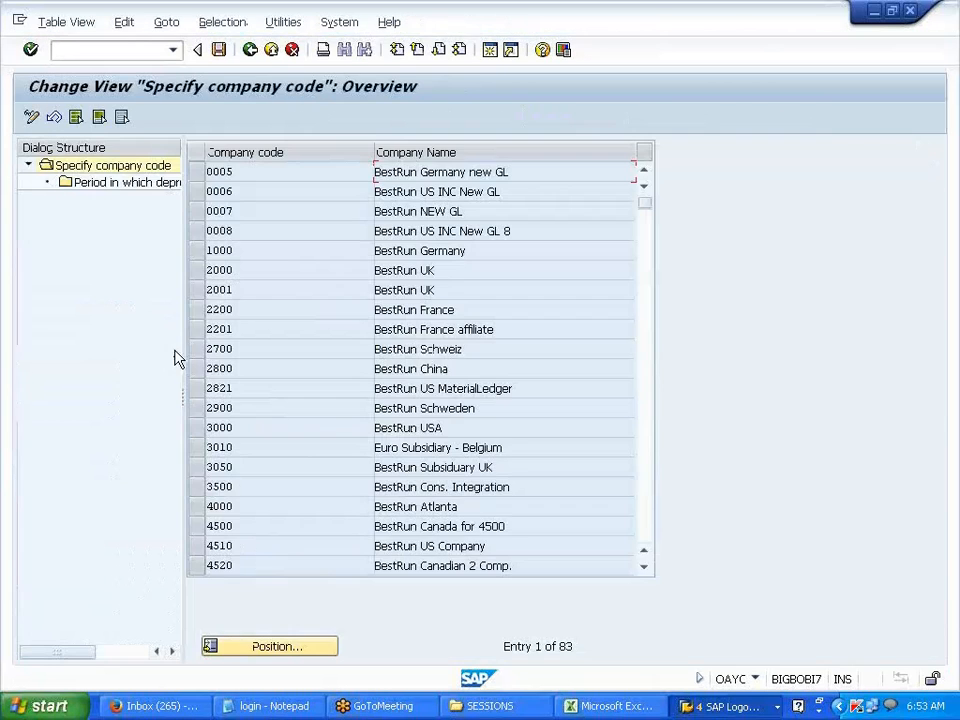
pyautogui.click(259, 650)
pyautogui.click(195, 262)
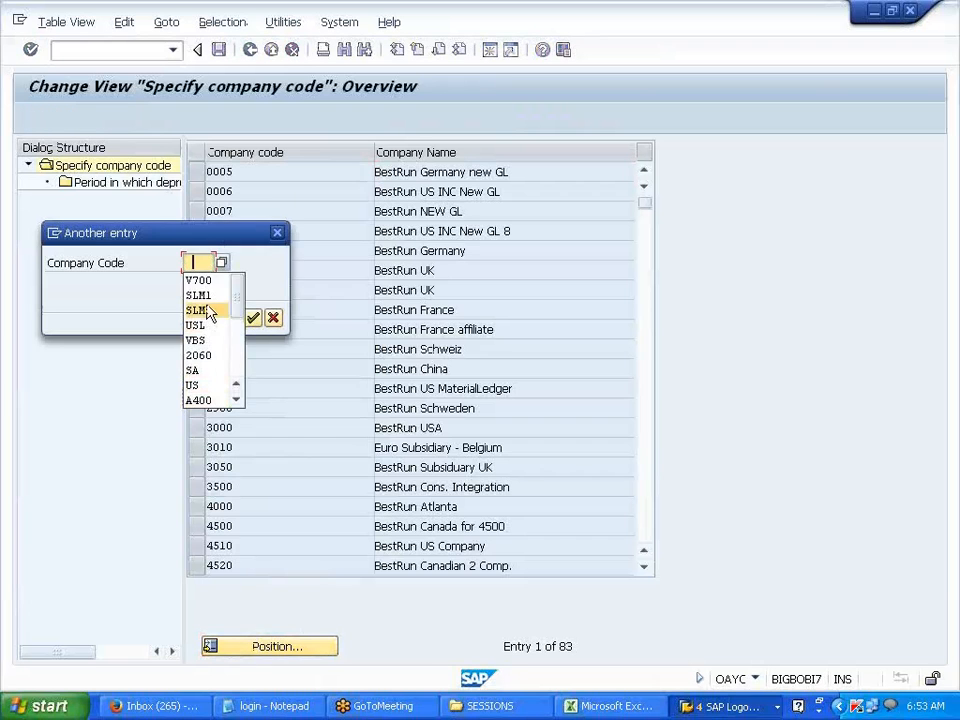
pyautogui.click(199, 279)
pyautogui.click(252, 318)
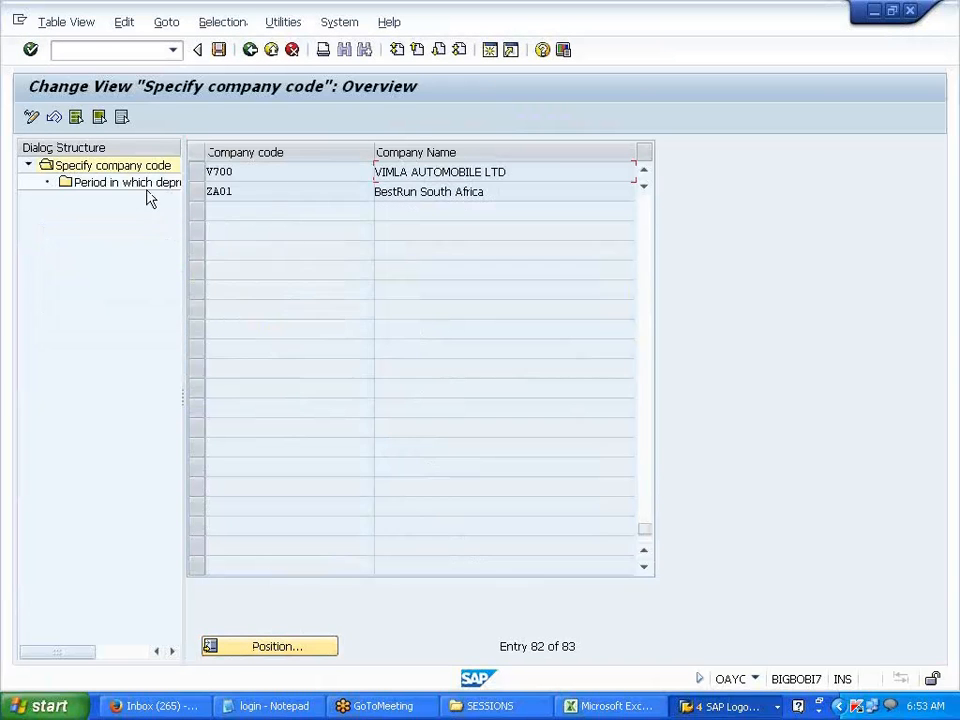
pyautogui.click(196, 174)
pyautogui.doubleClick(165, 186)
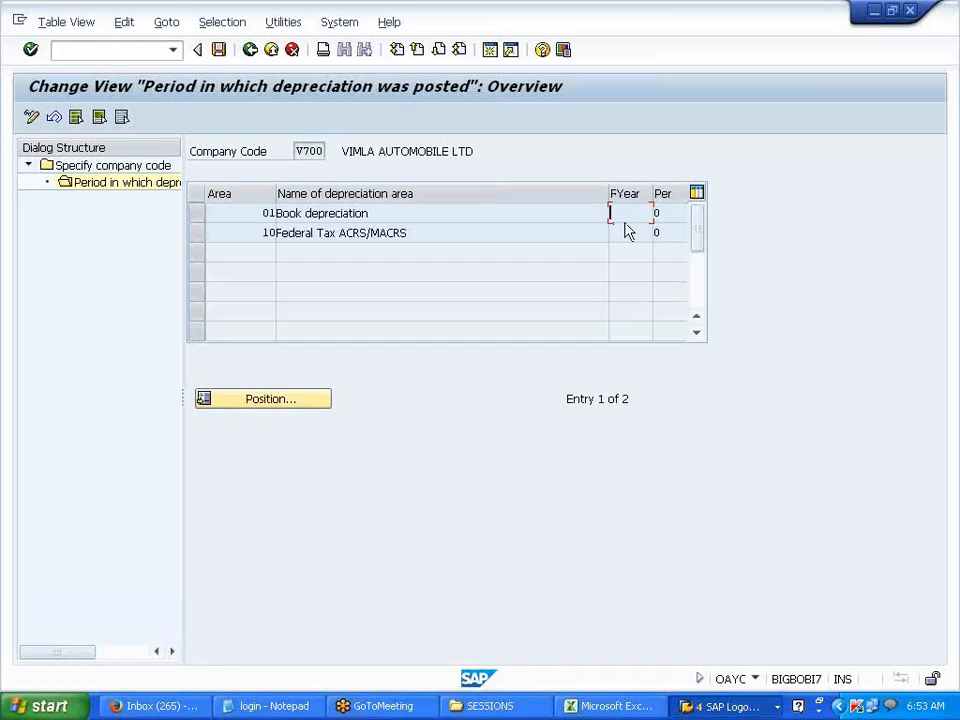
pyautogui.moveTo(608, 192); pyautogui.dragTo(544, 192)
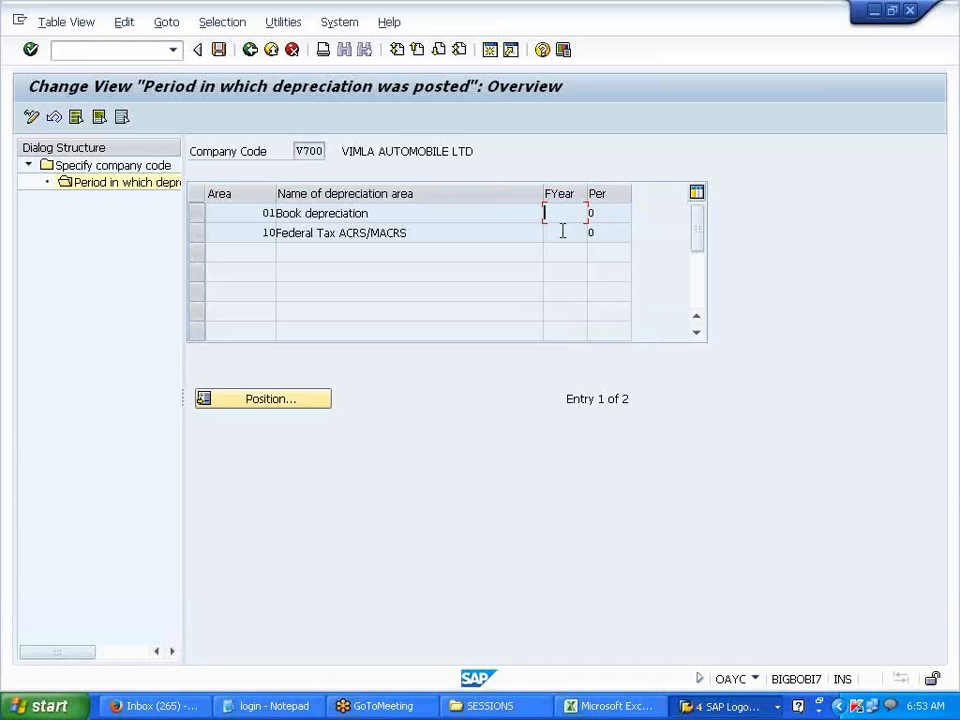
pyautogui.click(251, 50)
pyautogui.click(251, 50)
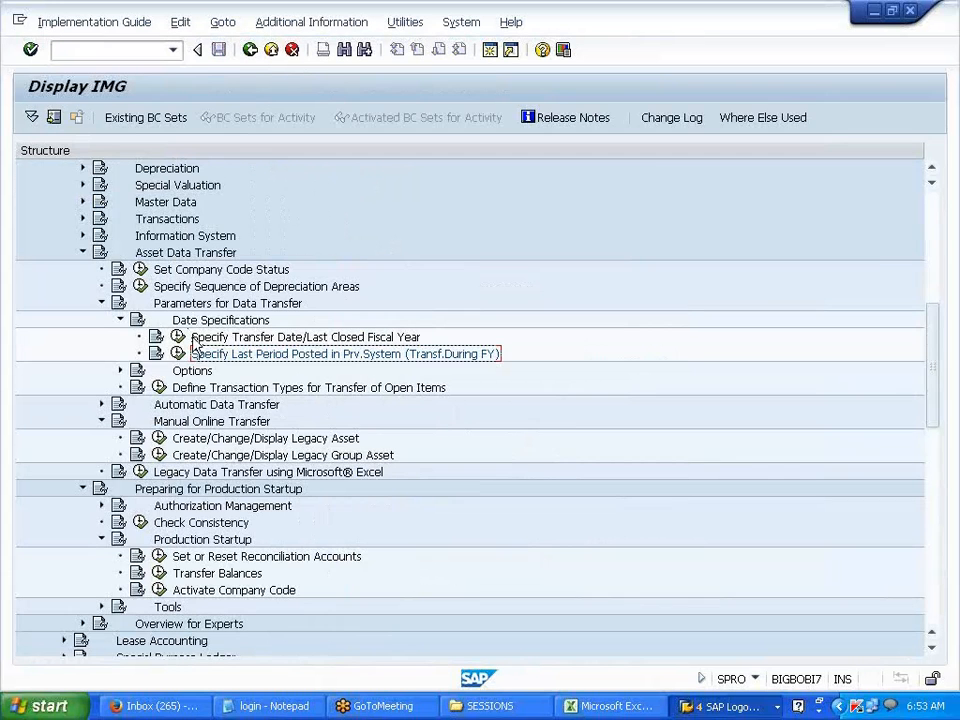
# Step: Reopen the transfer date settings, set company code V700's take-over date to 30.04.2014, save it, and return to the implementation guide
pyautogui.click(178, 337)
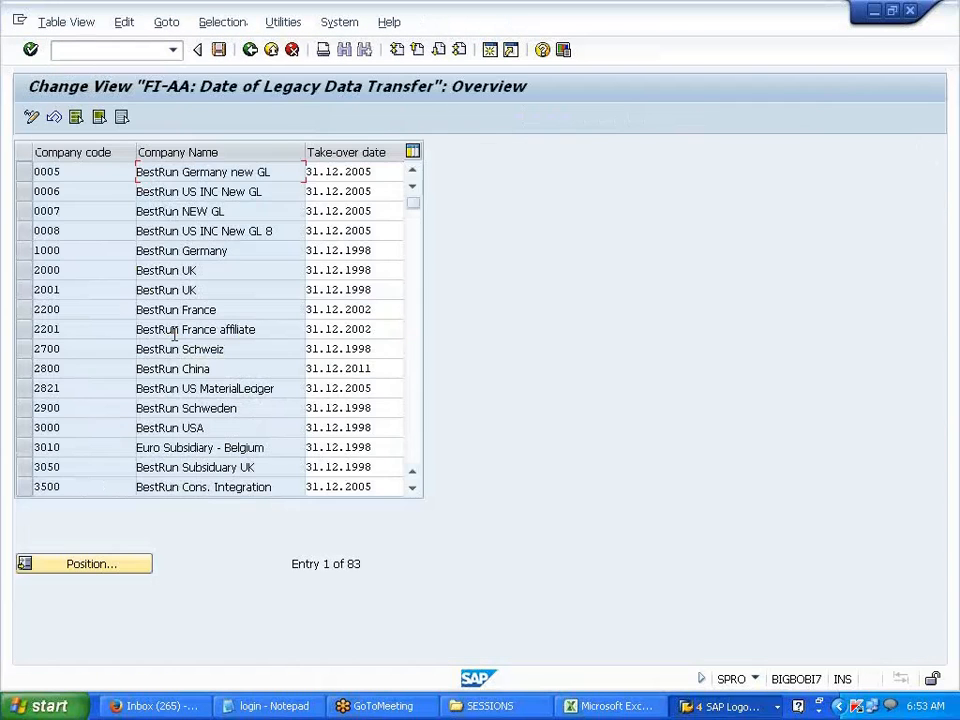
pyautogui.click(92, 566)
pyautogui.click(200, 281)
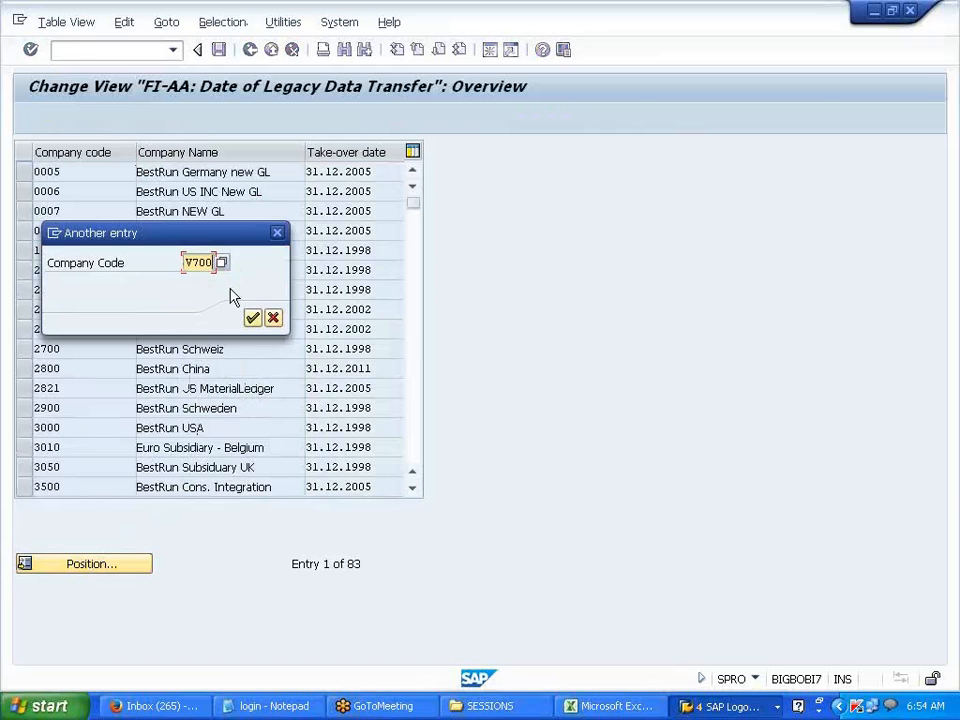
pyautogui.click(253, 318)
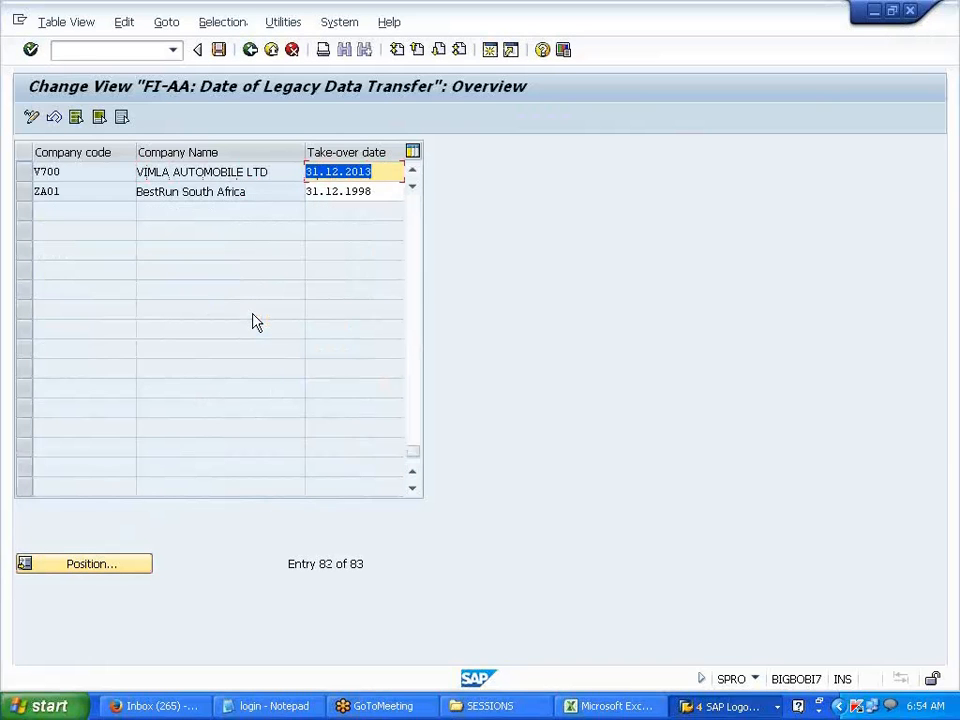
pyautogui.write('30042014')
pyautogui.press('Return')
pyautogui.click(219, 50)
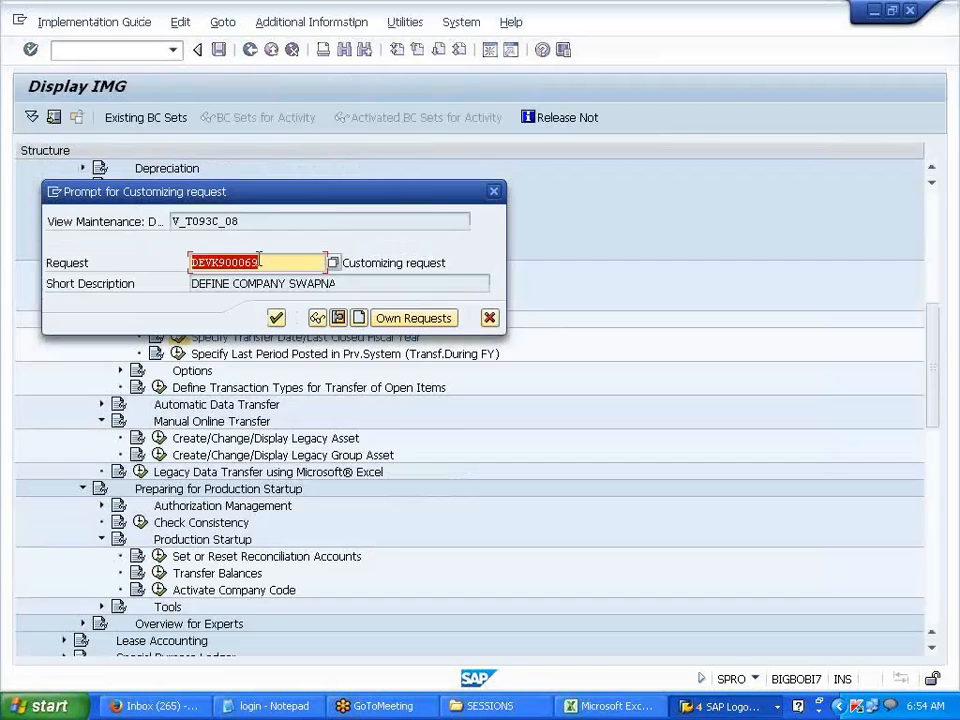
pyautogui.click(250, 50)
# Step: Open the last period posted in the previous system and display the posted depreciation periods for company code V700
pyautogui.press('Down')
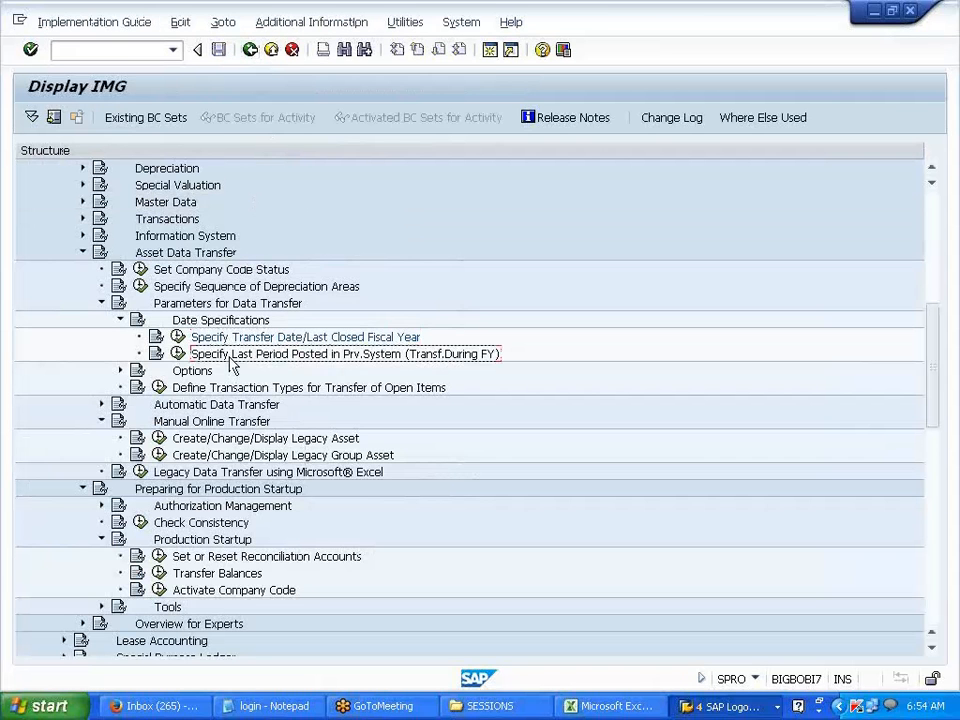
pyautogui.click(179, 356)
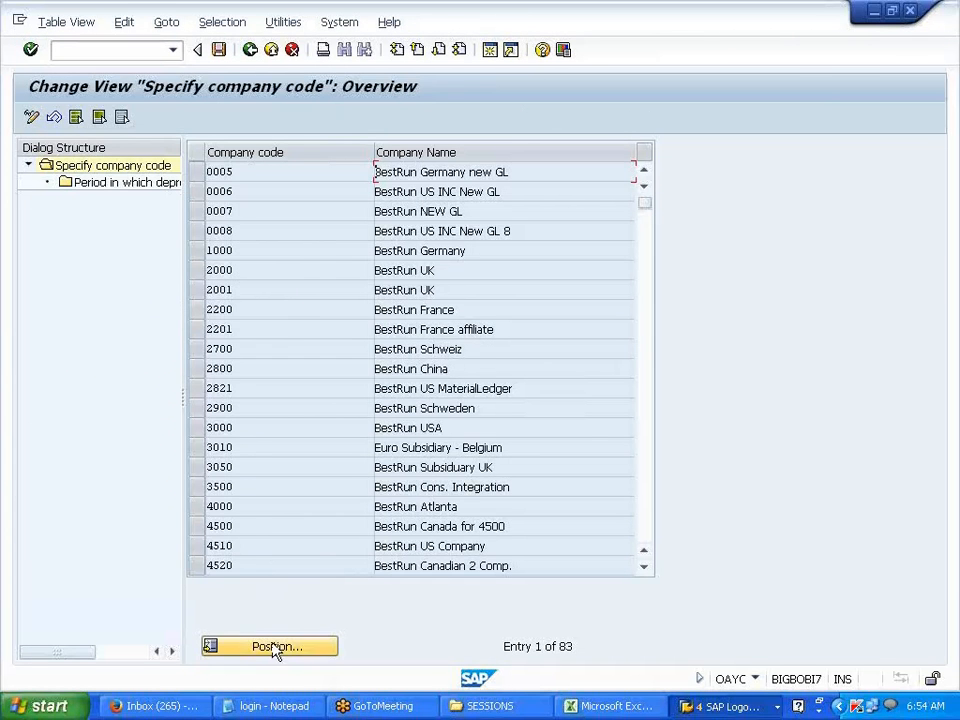
pyautogui.click(272, 646)
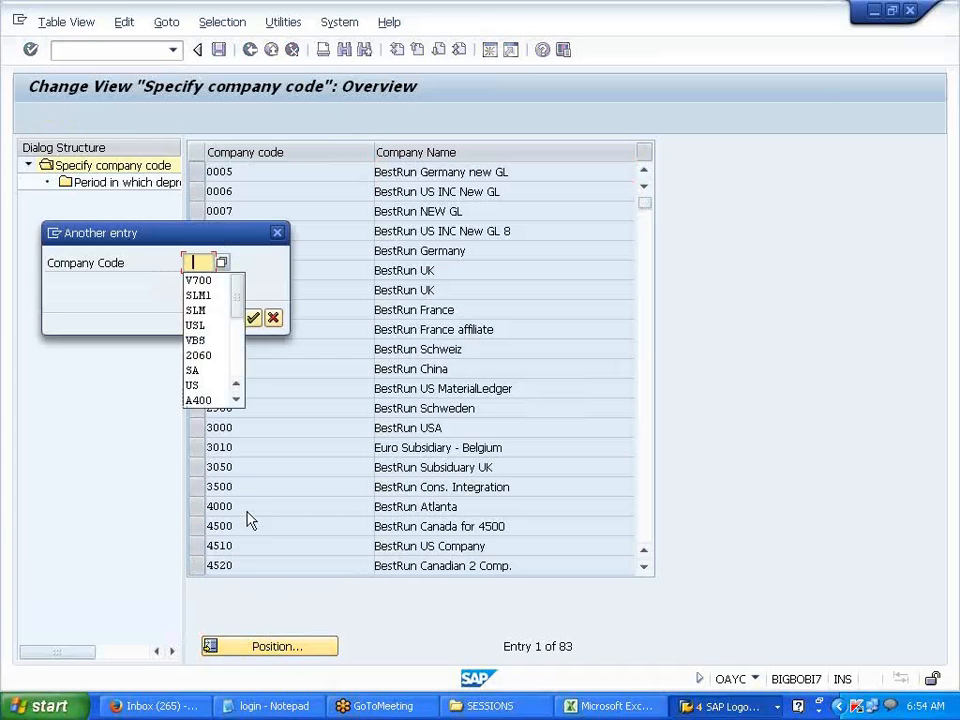
pyautogui.click(202, 281)
pyautogui.click(253, 317)
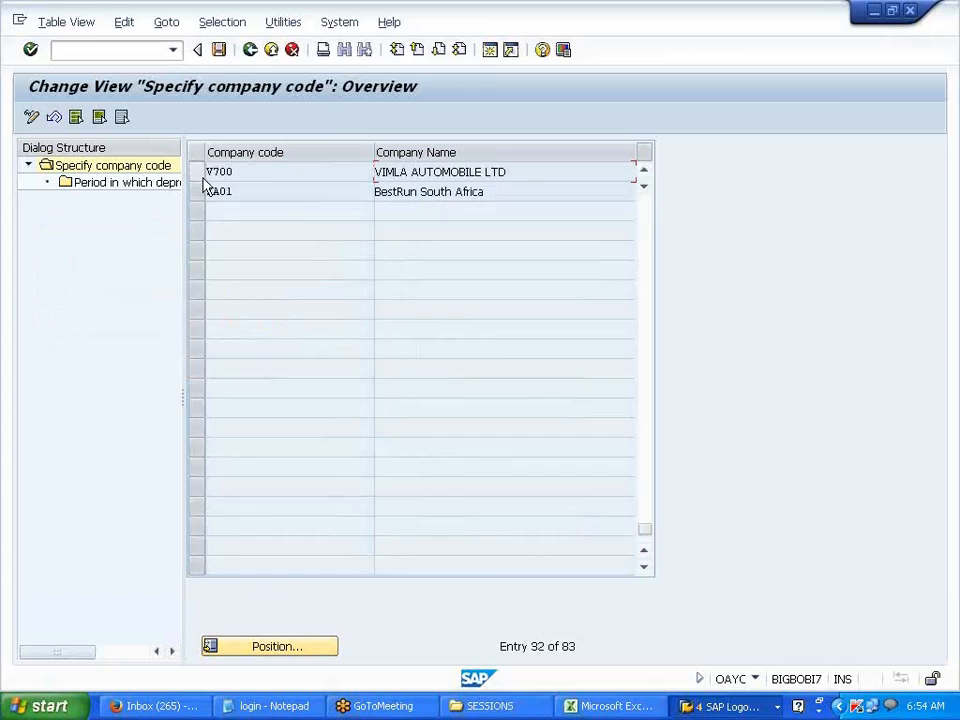
pyautogui.doubleClick(152, 185)
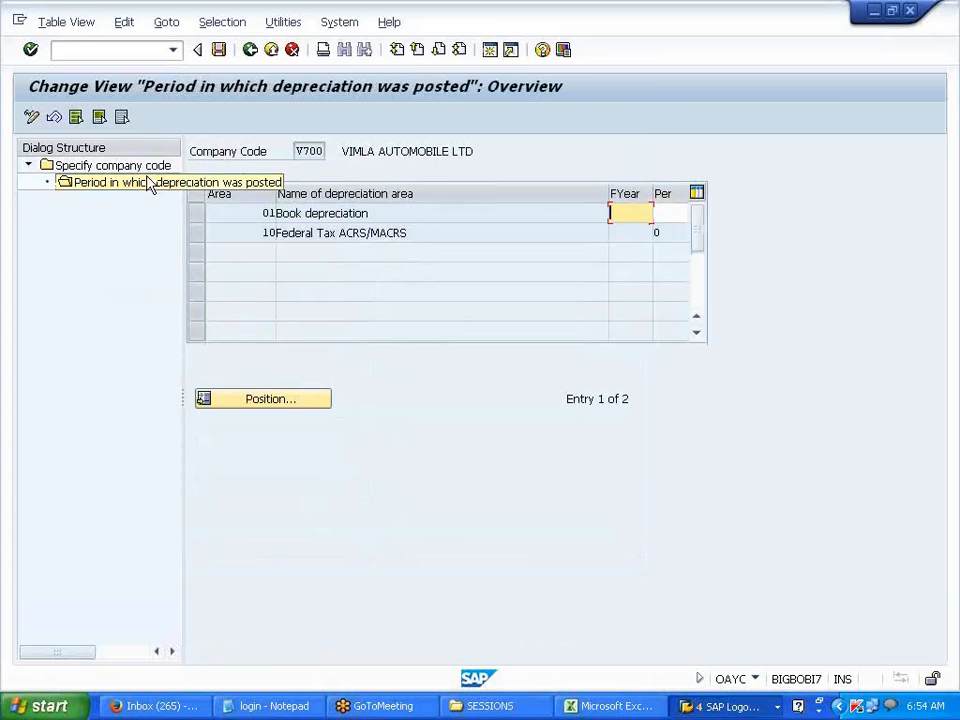
# Step: Set fiscal year 2014 and period 05 for book depreciation area 01, save with the customizing request, and return to the implementation guide
pyautogui.moveTo(607, 194); pyautogui.dragTo(464, 199)
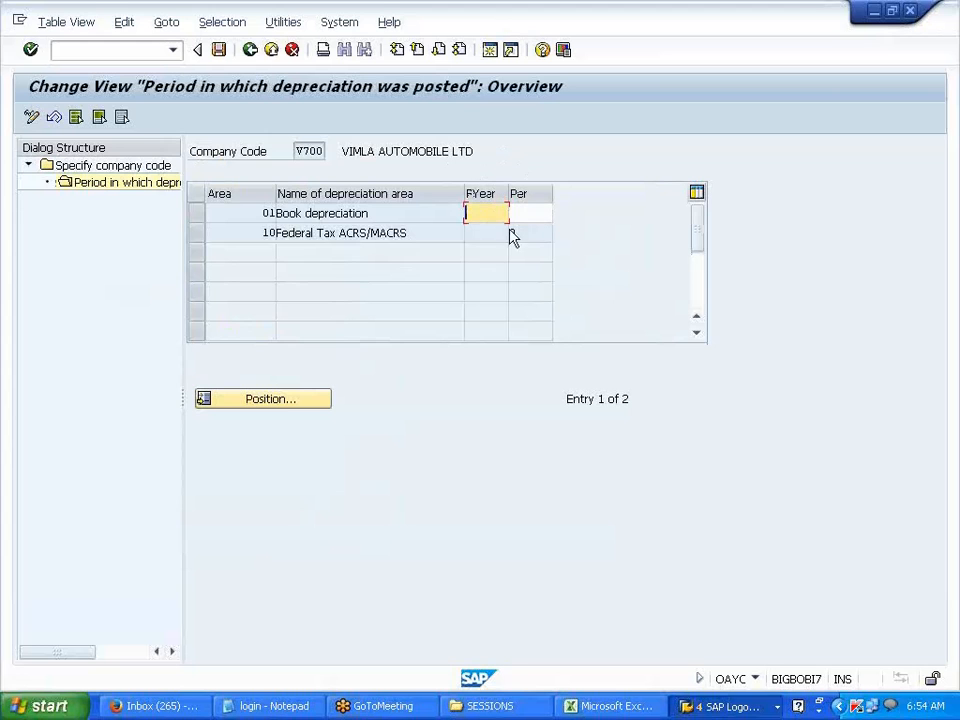
pyautogui.write('2014')
pyautogui.press('Tab')
pyautogui.write('05')
pyautogui.press('Return')
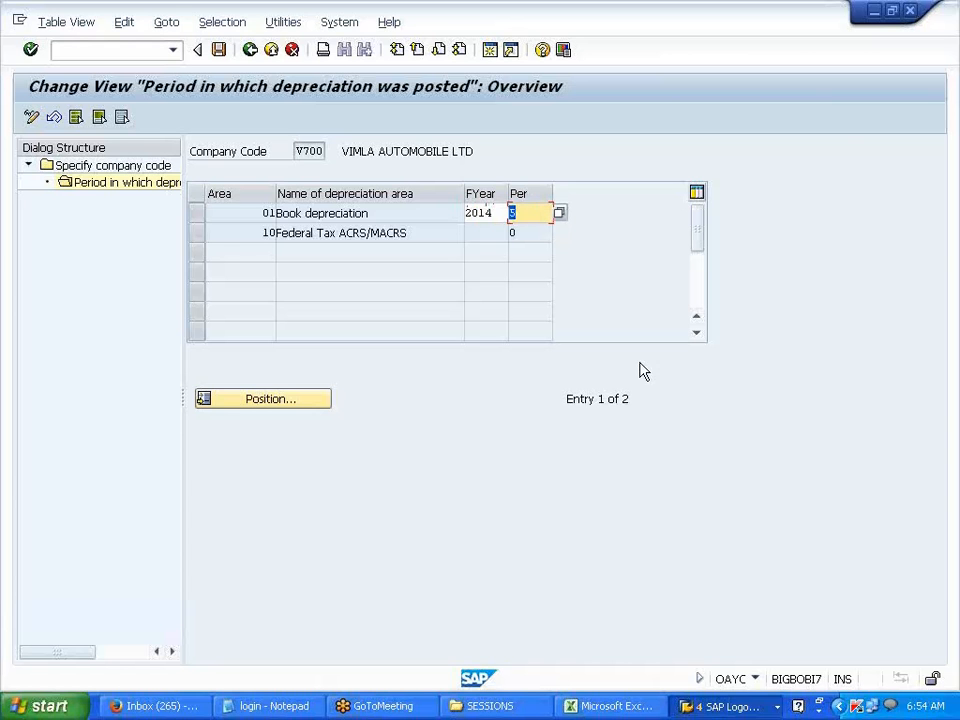
pyautogui.click(218, 50)
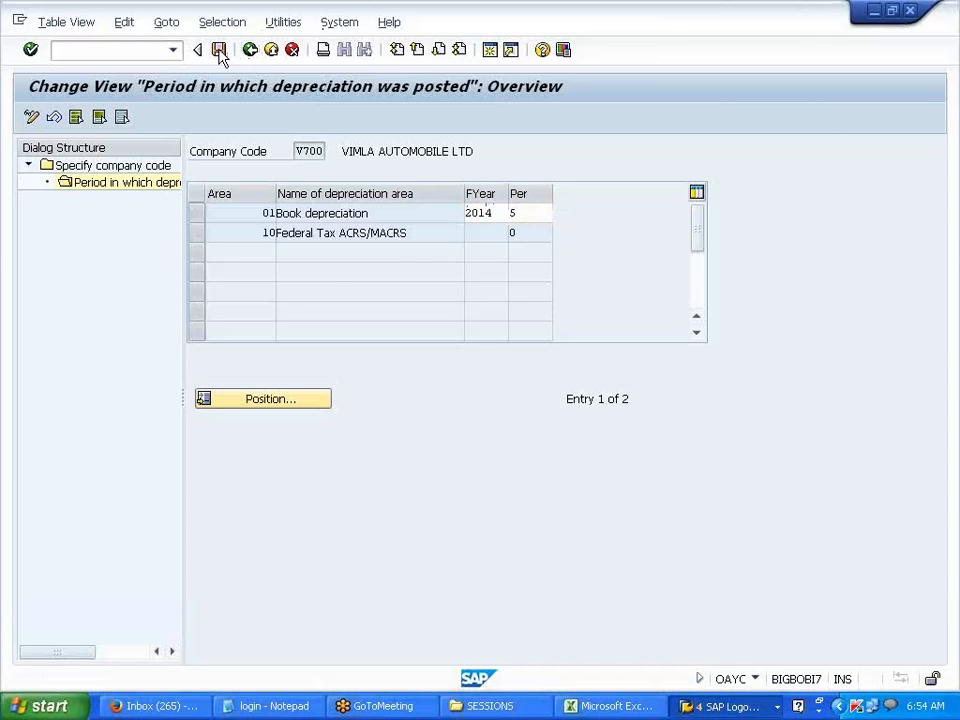
pyautogui.click(276, 318)
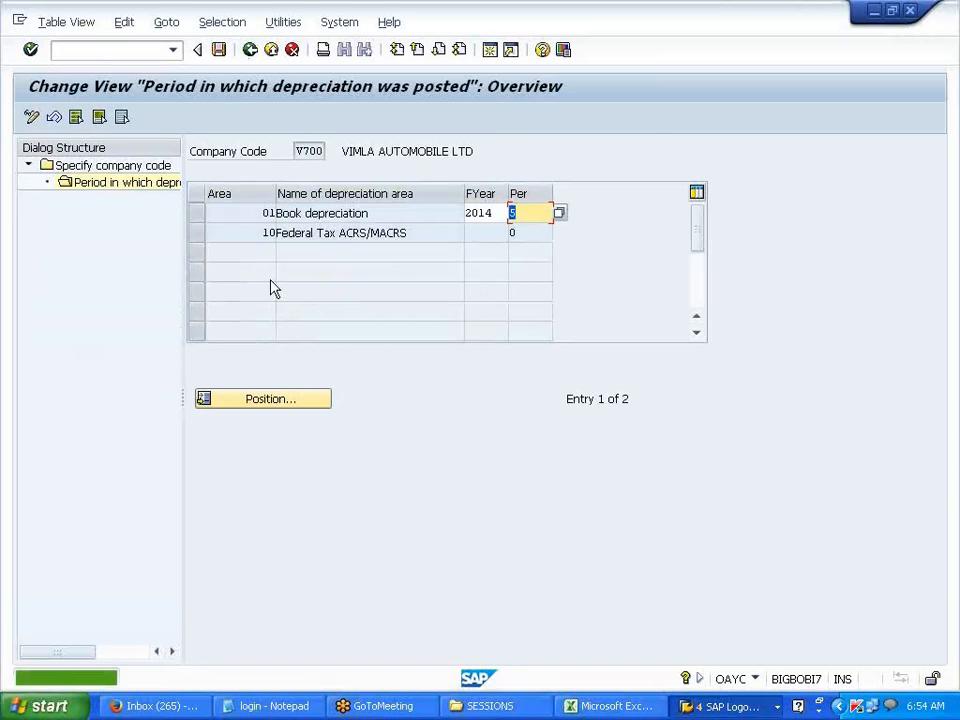
pyautogui.click(250, 50)
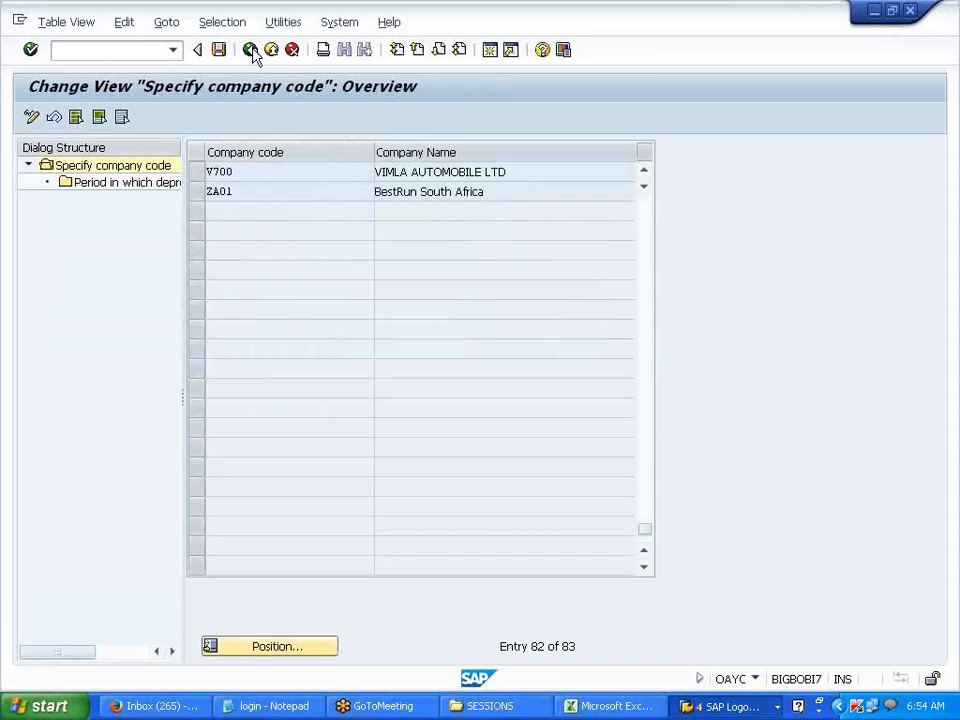
pyautogui.click(250, 50)
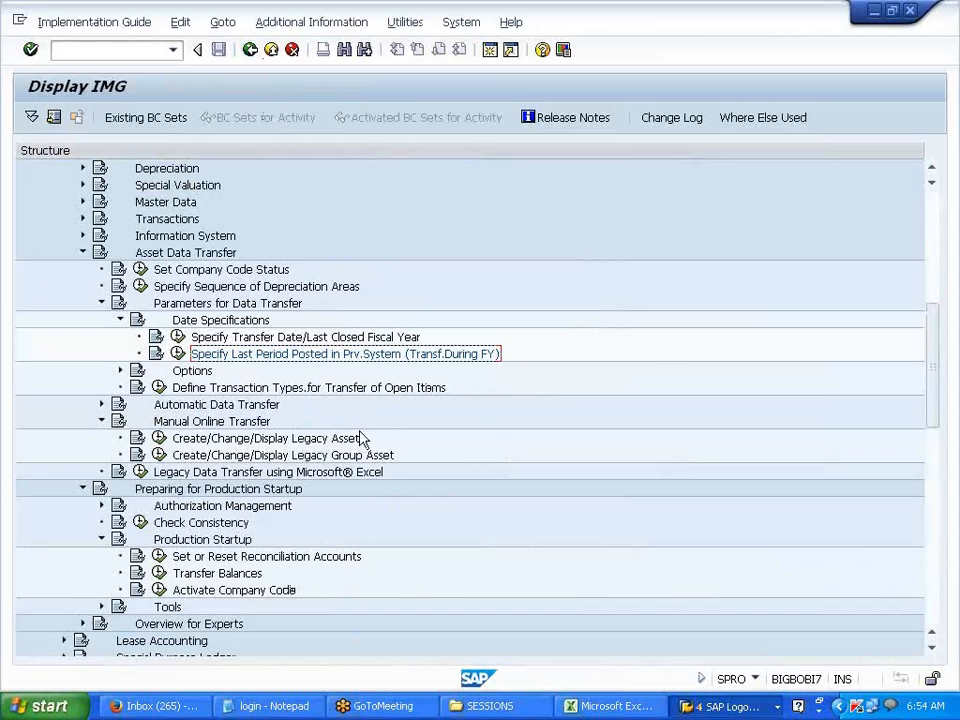
# Step: Open the Create Legacy Asset activity under the manual online transfer
pyautogui.click(320, 440)
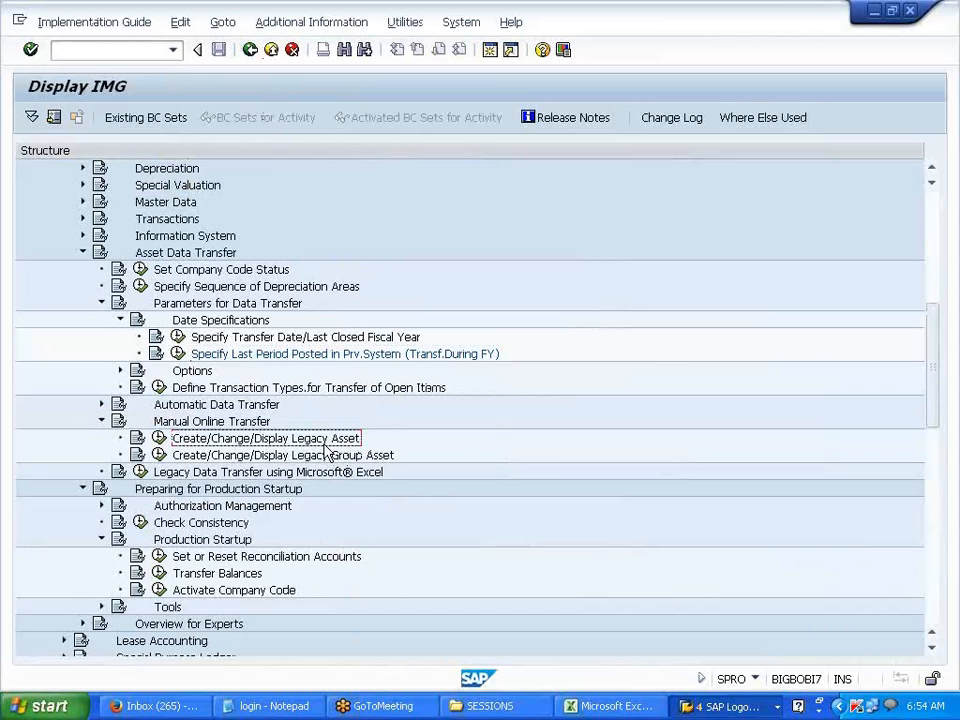
pyautogui.click(160, 439)
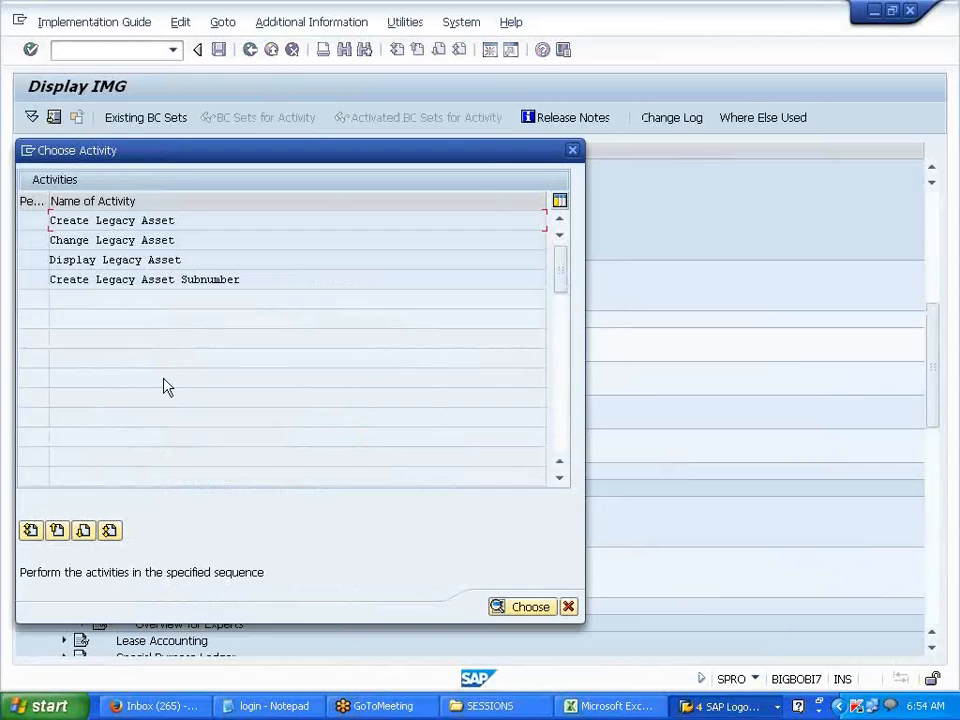
pyautogui.doubleClick(172, 225)
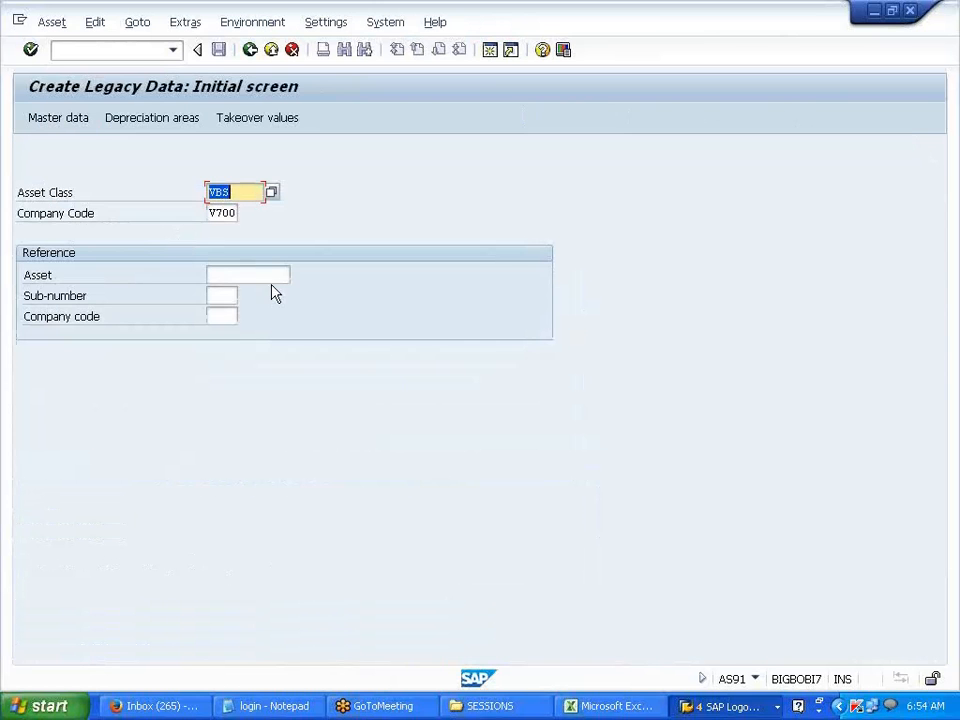
# Step: Start a legacy asset in class VBS, company code V700, described "ASSET UPLOAD AS 0N 01052014 - CURRENT F.Y" and capitalized on 01.01.2014
pyautogui.press('Return')
pyautogui.click(270, 279)
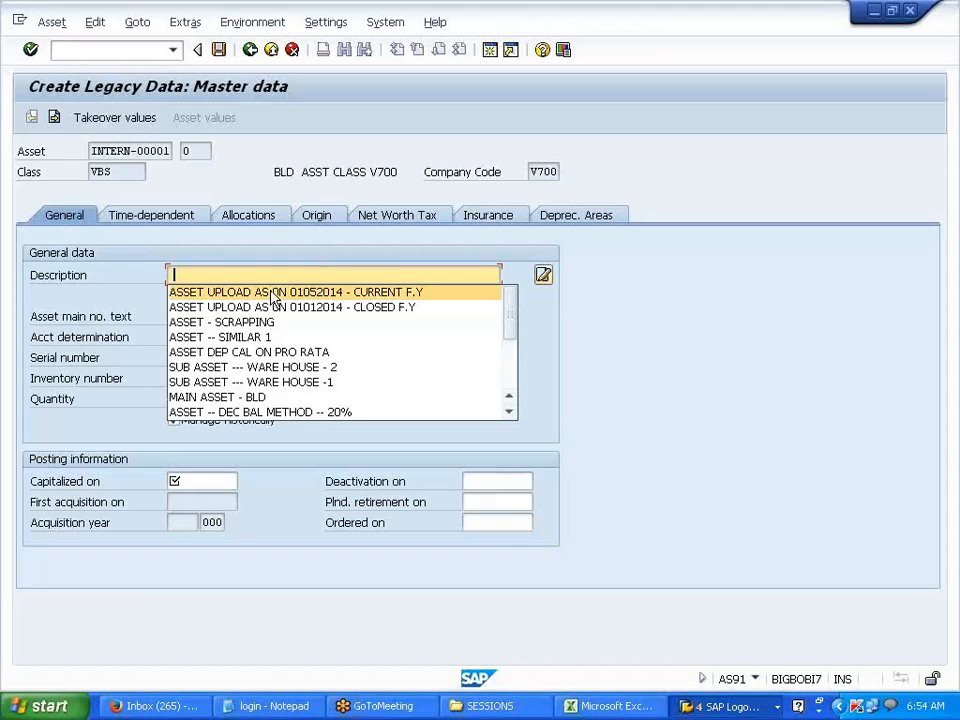
pyautogui.click(272, 292)
pyautogui.click(208, 479)
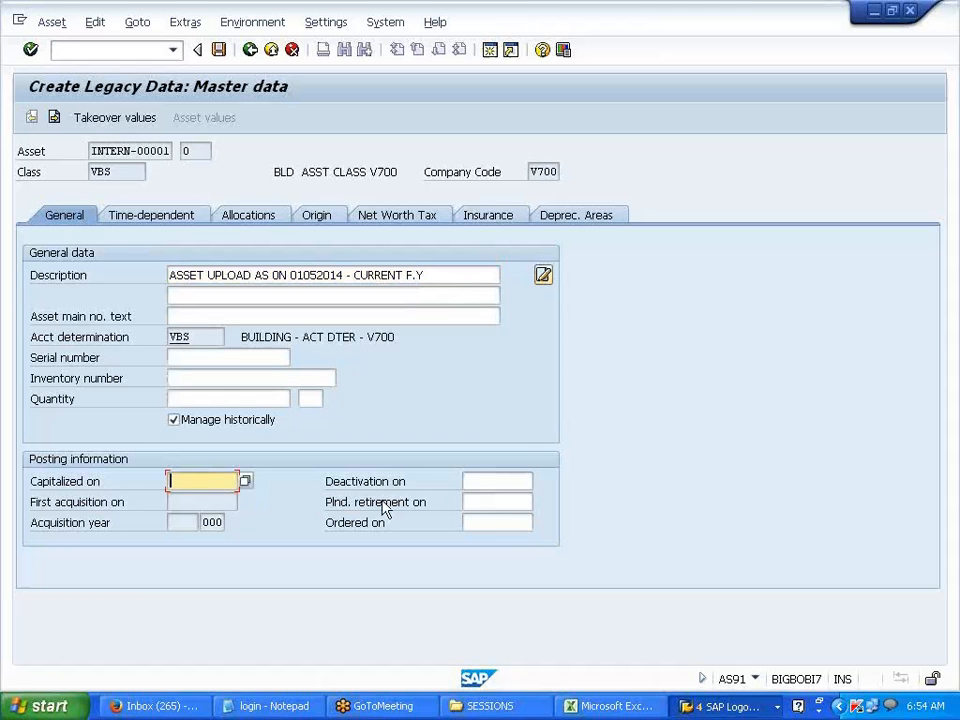
pyautogui.write('01012014')
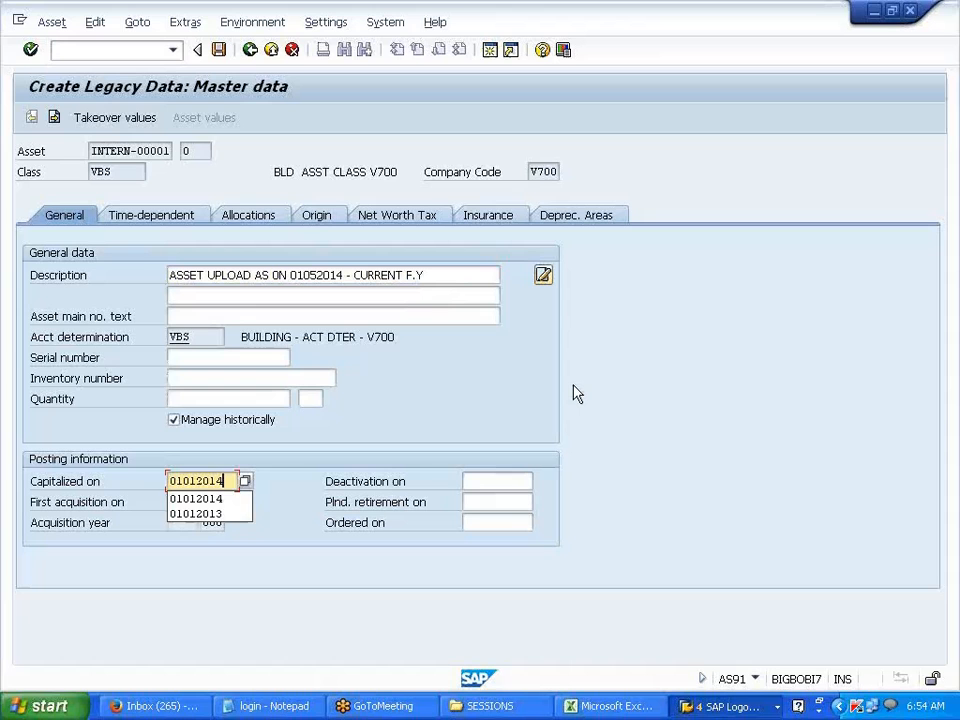
pyautogui.press('Return')
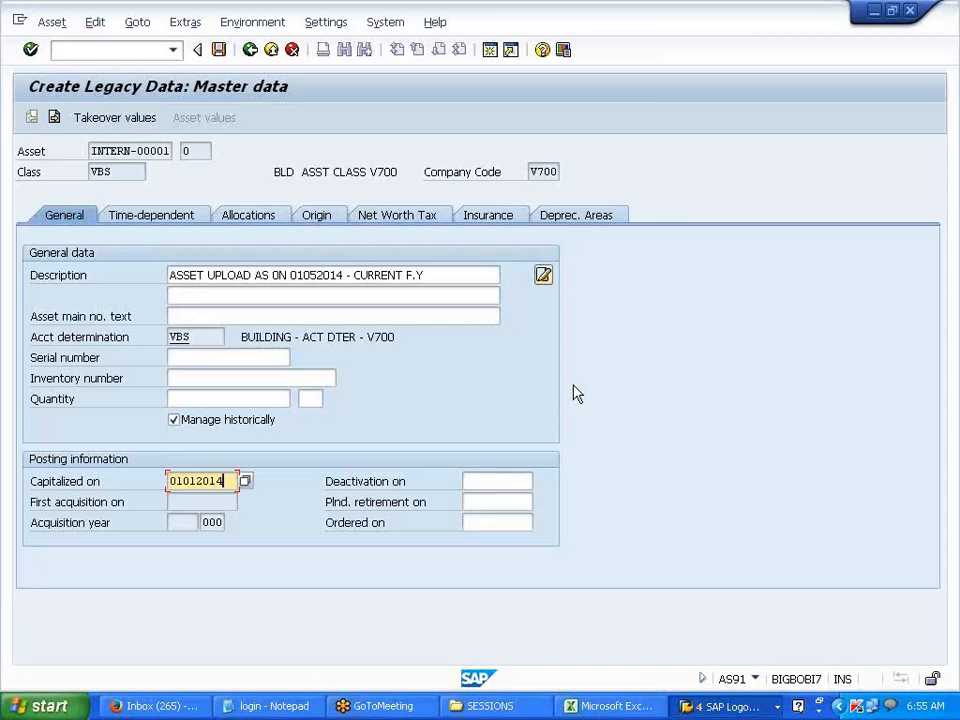
# Step: Assign the asset to business area V701 and set the depreciation key of book depreciation area 01 to SLMI
pyautogui.click(172, 222)
pyautogui.click(182, 275)
pyautogui.click(190, 296)
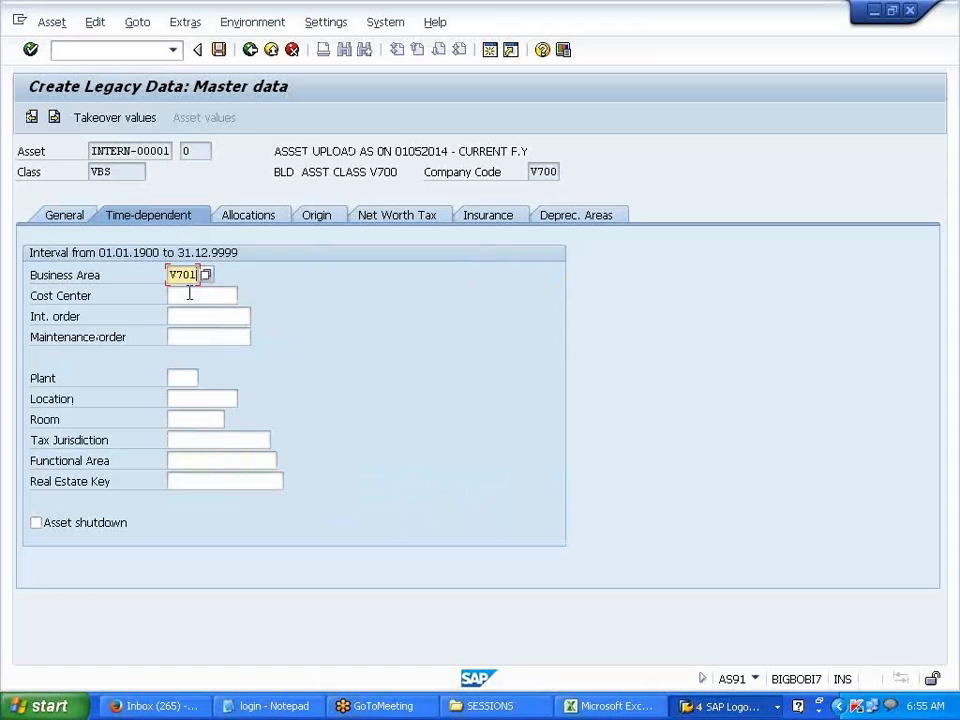
pyautogui.click(540, 218)
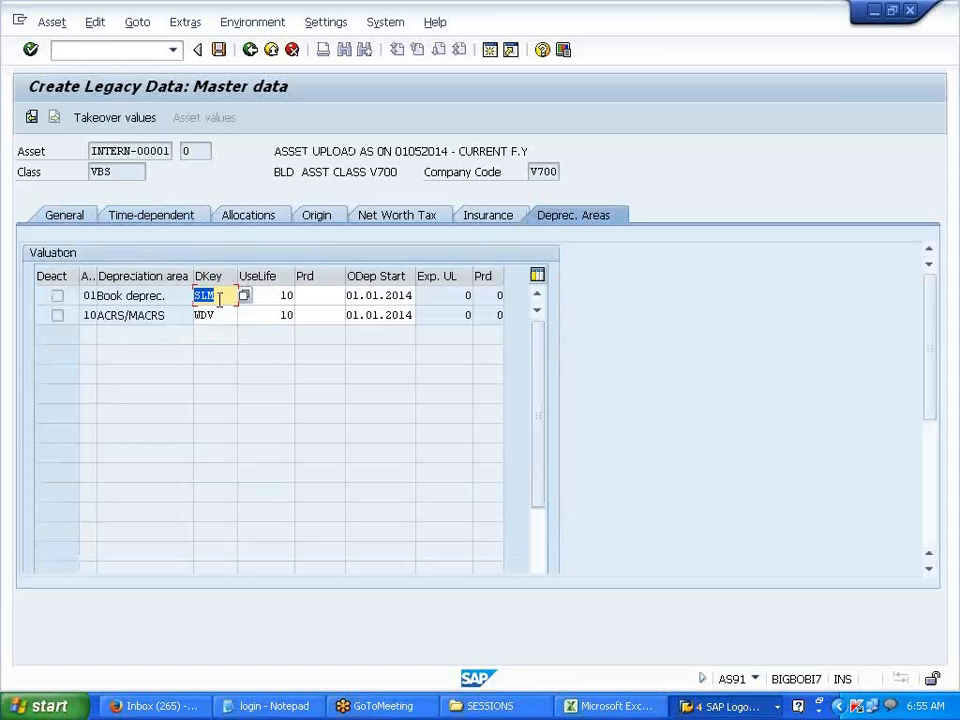
pyautogui.write('I')
pyautogui.doubleClick(220, 299)
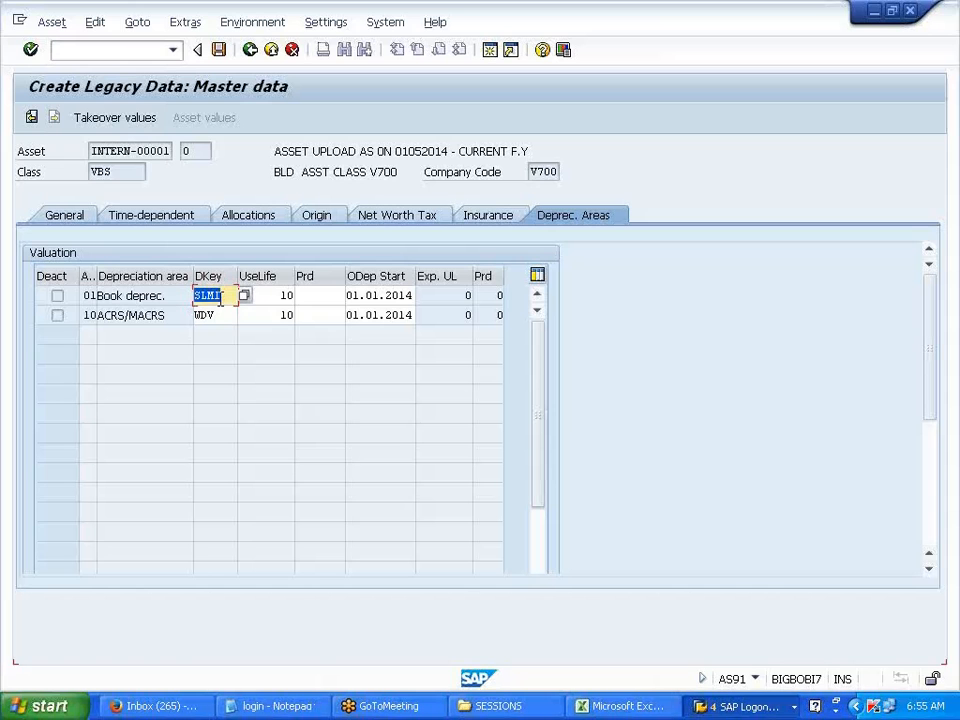
# Step: Open the asset's takeover values and examine the cumulative acquisition value and ordinary depreciation posted rows
pyautogui.click(118, 119)
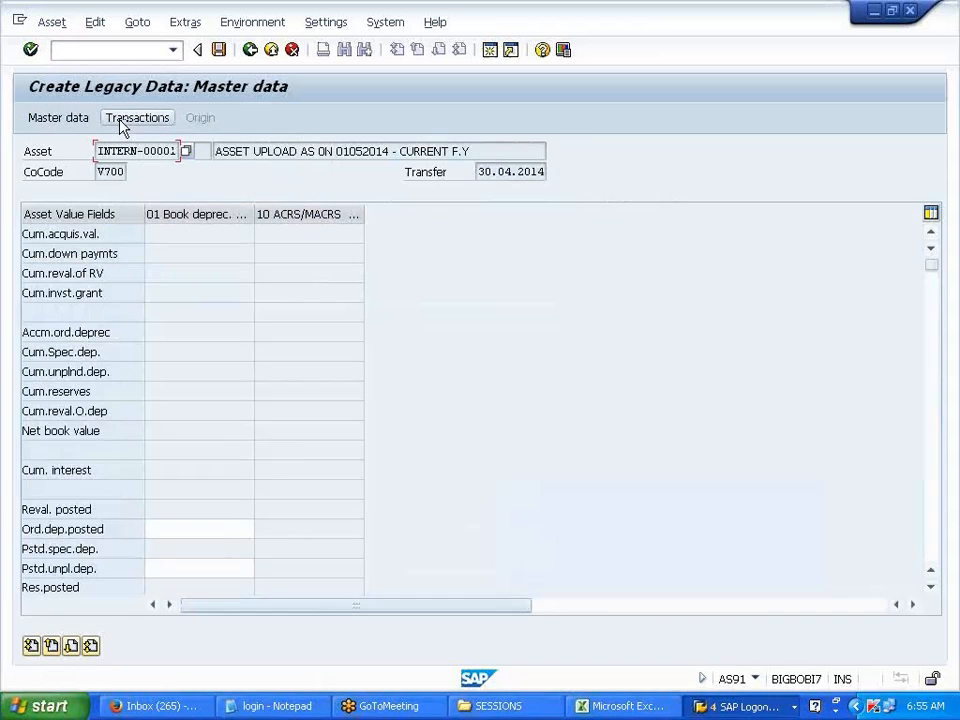
pyautogui.moveTo(104, 233); pyautogui.dragTo(22, 231)
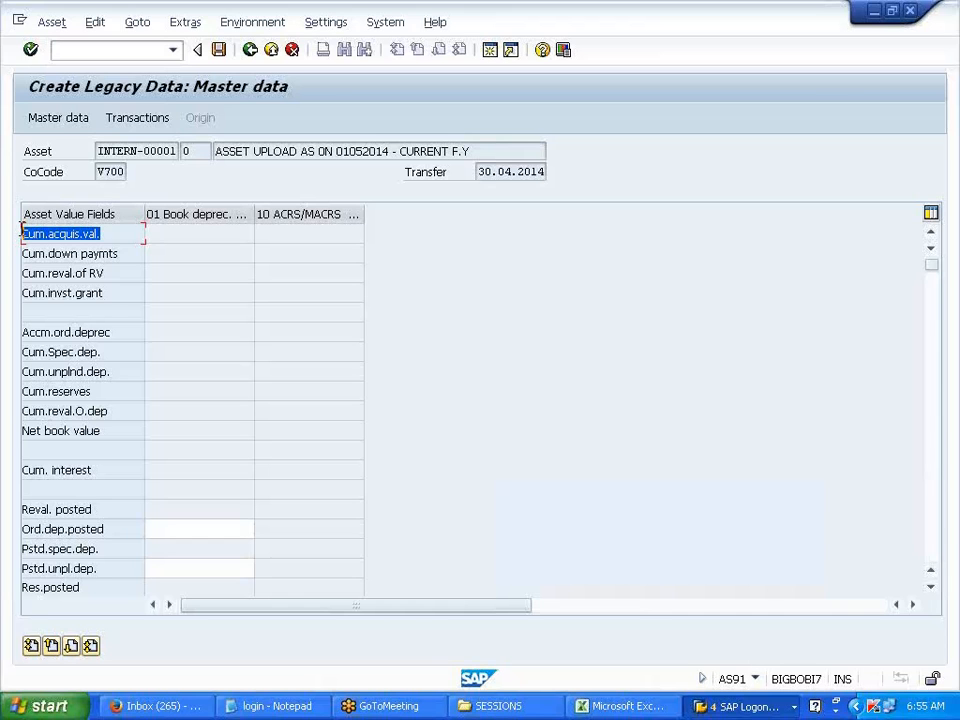
pyautogui.click(21, 233)
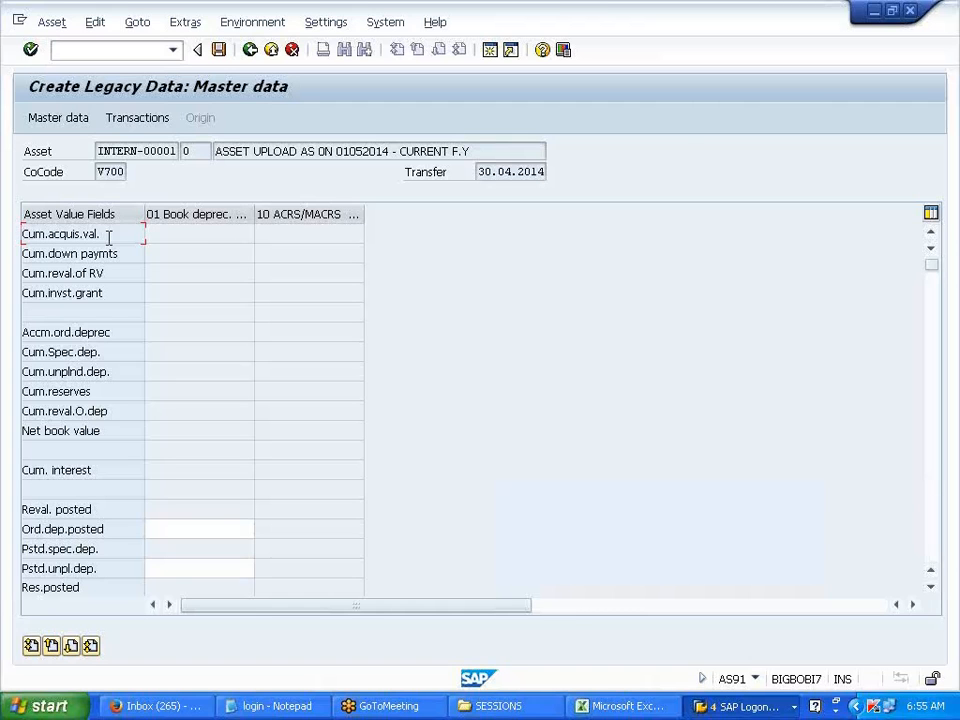
pyautogui.moveTo(101, 233); pyautogui.dragTo(21, 233)
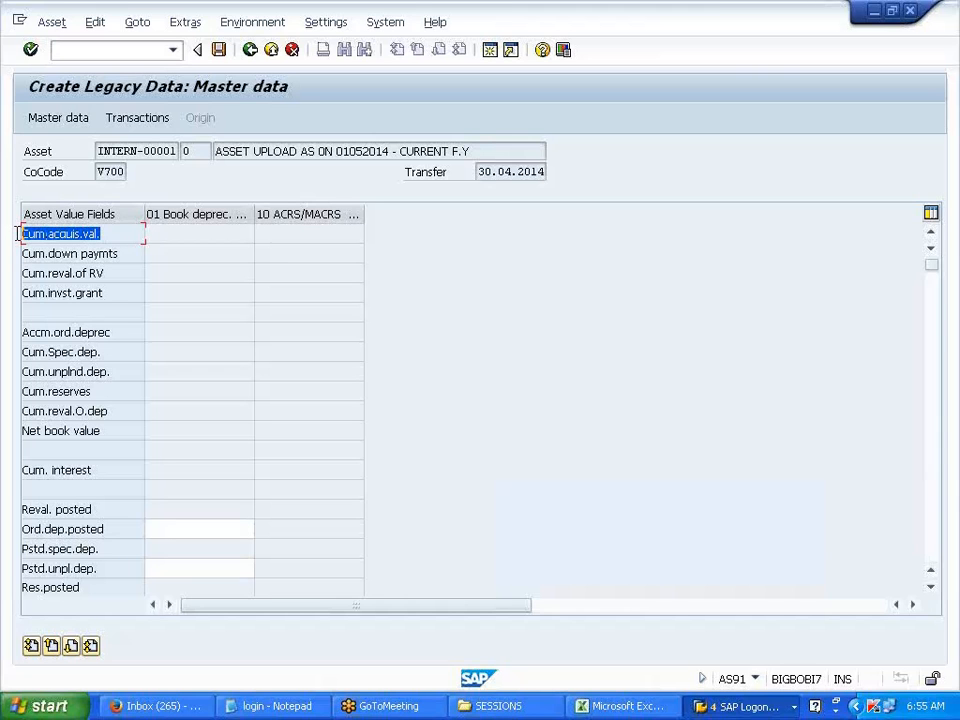
pyautogui.click(19, 233)
pyautogui.click(110, 233)
pyautogui.moveTo(110, 233); pyautogui.dragTo(12, 233)
pyautogui.click(14, 233)
pyautogui.click(160, 531)
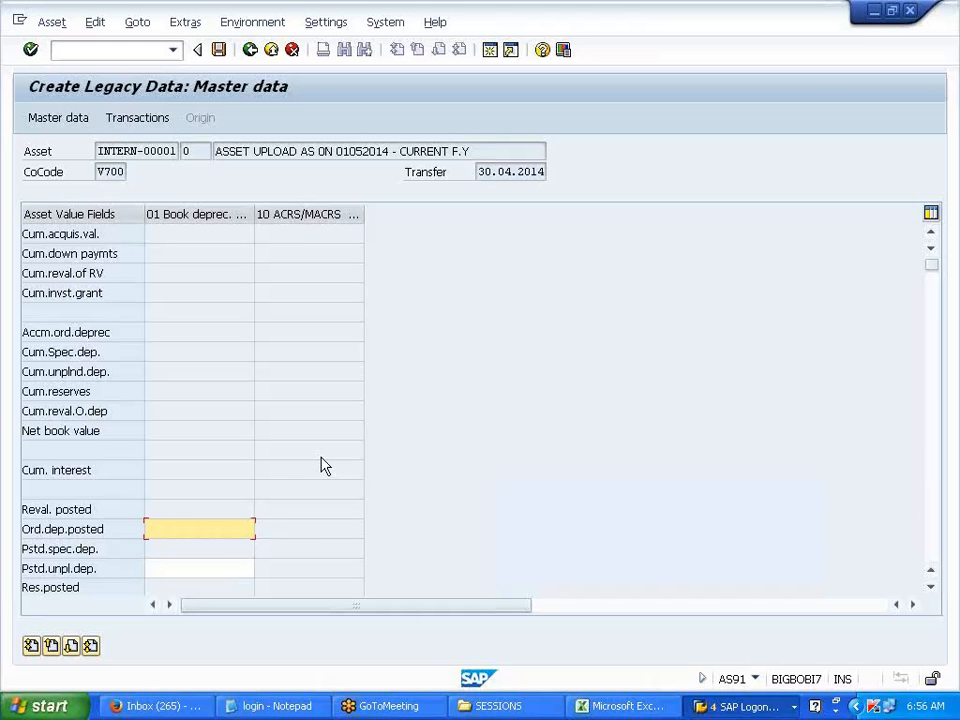
pyautogui.scroll(-1, 321, 465)
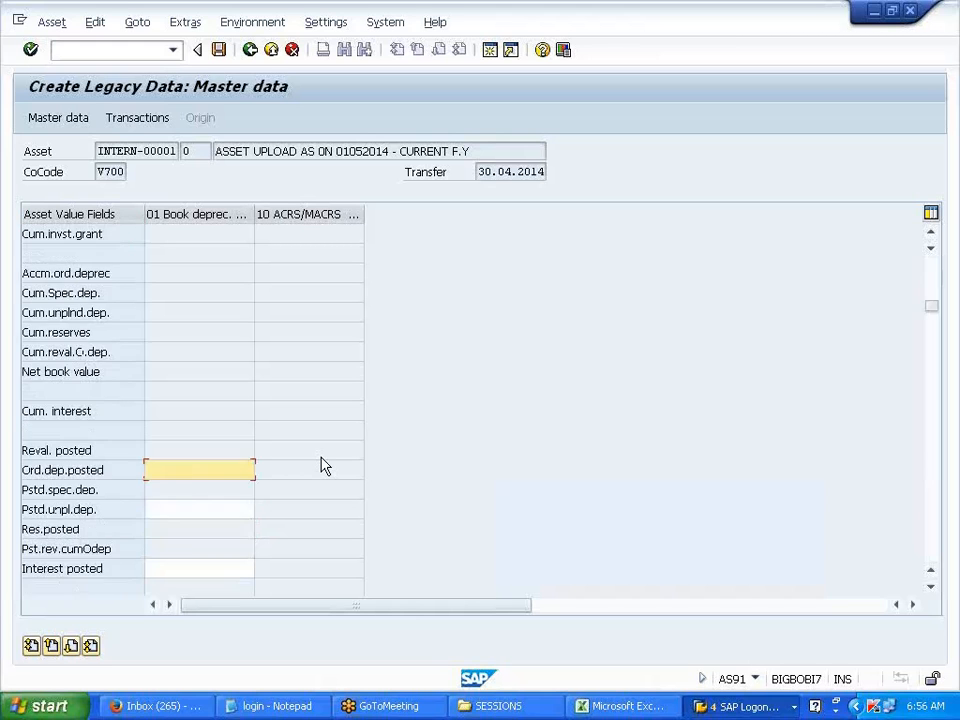
pyautogui.moveTo(104, 469); pyautogui.dragTo(15, 465)
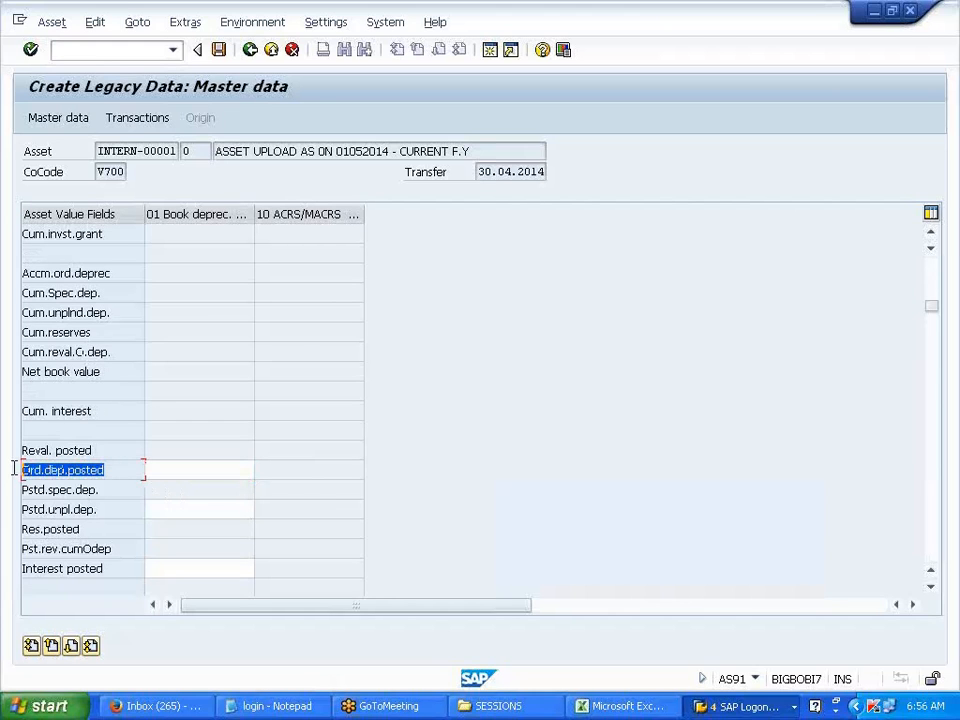
pyautogui.click(15, 474)
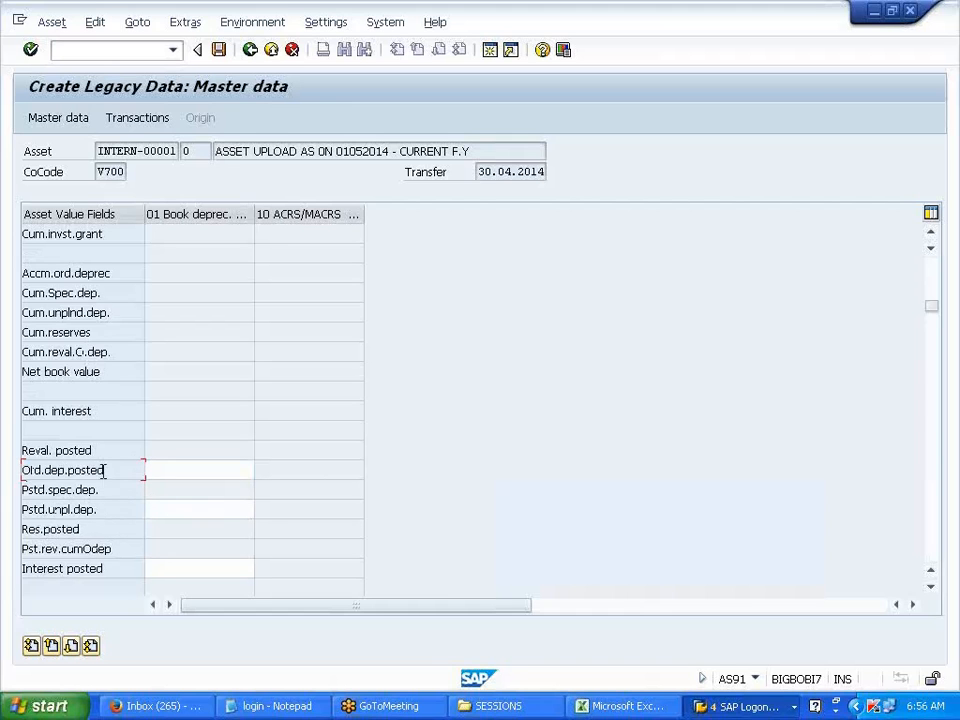
pyautogui.moveTo(104, 469); pyautogui.dragTo(27, 476)
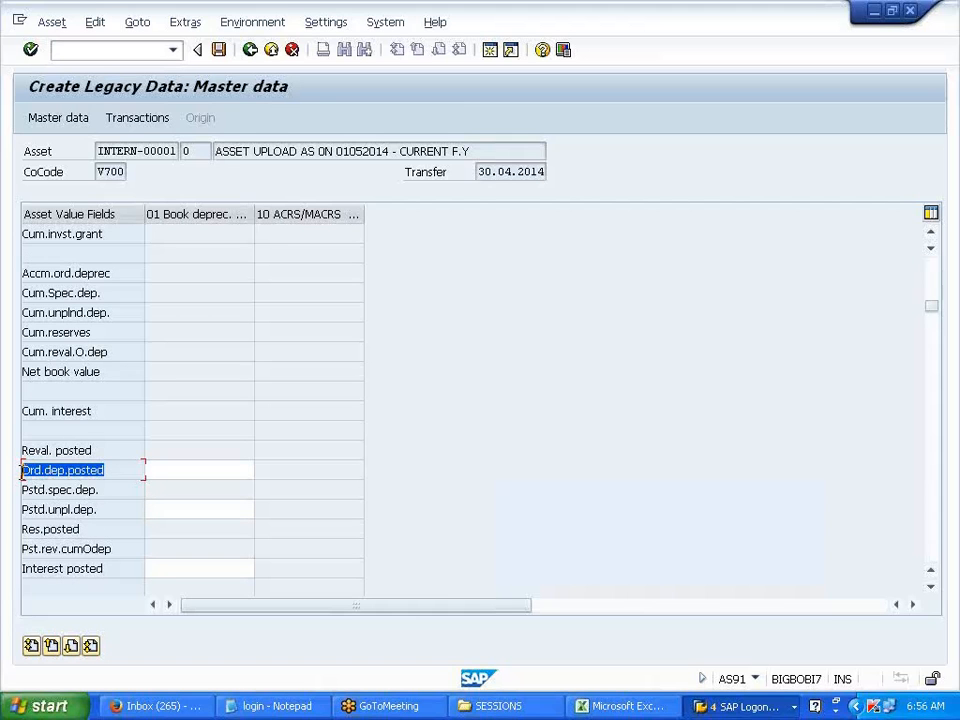
pyautogui.click(22, 476)
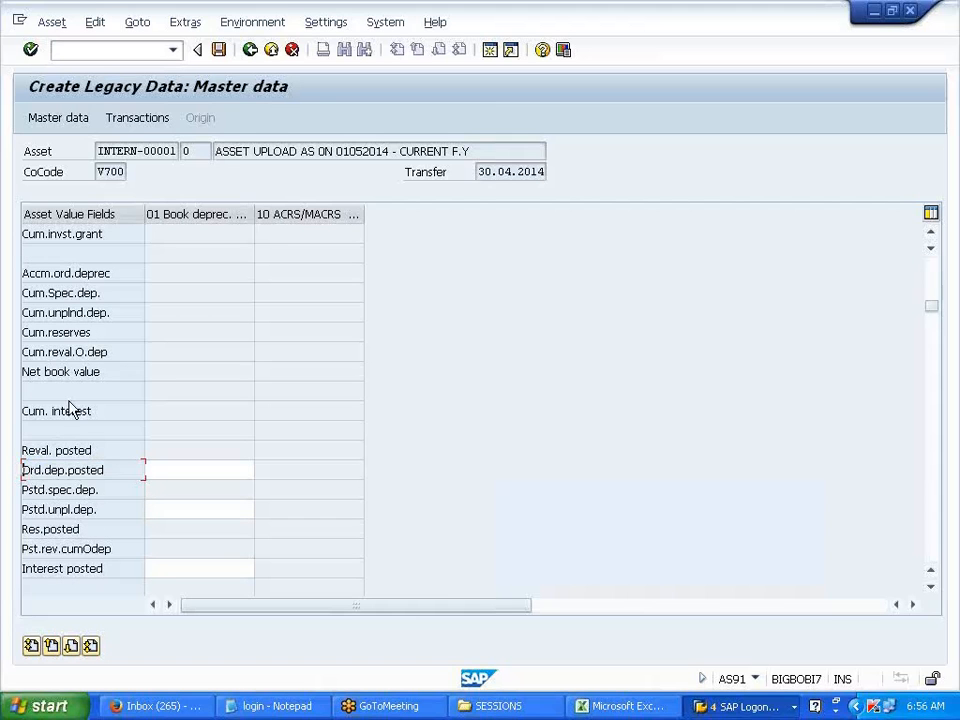
# Step: Add a takeover transaction with asset value date 01.01.2014, transaction type 100 (External asset acquisition) and 120.000,00 in book depreciation area 01
pyautogui.click(156, 120)
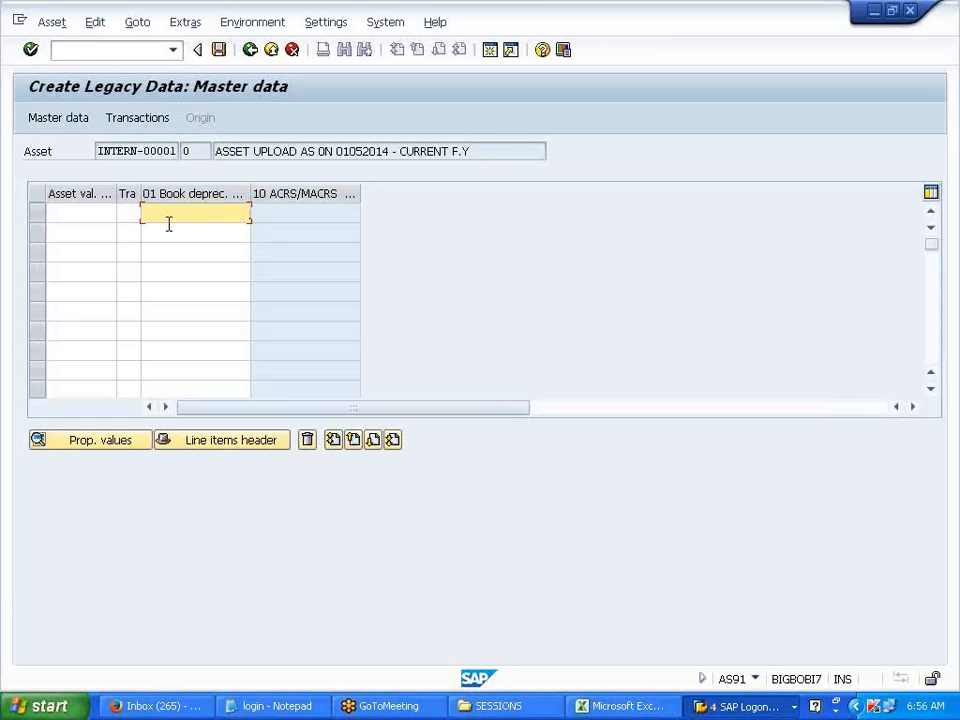
pyautogui.click(111, 220)
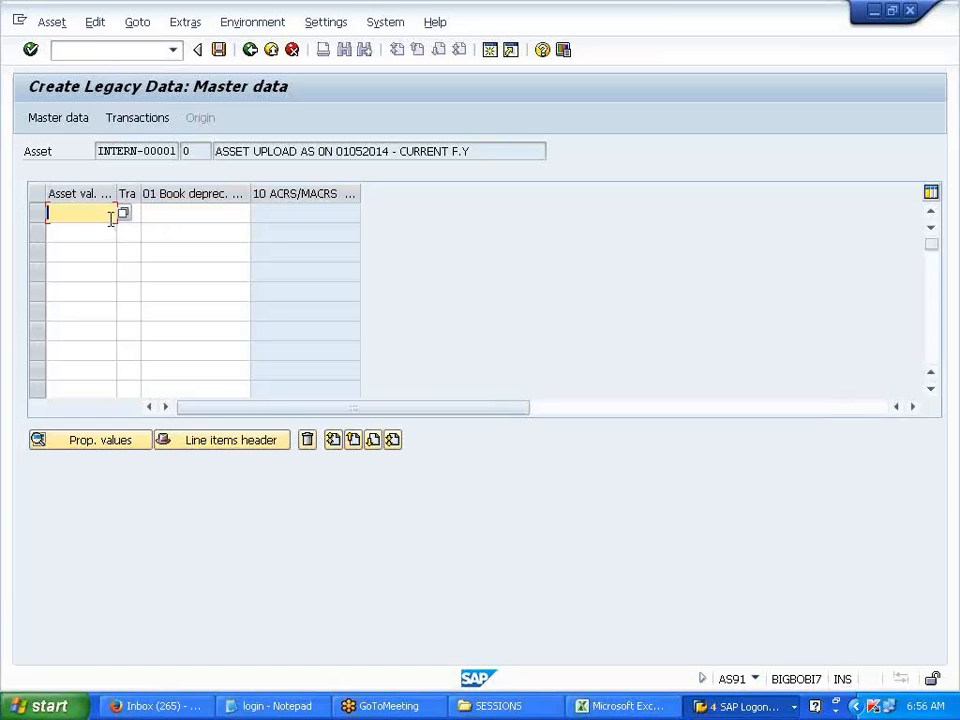
pyautogui.click(121, 217)
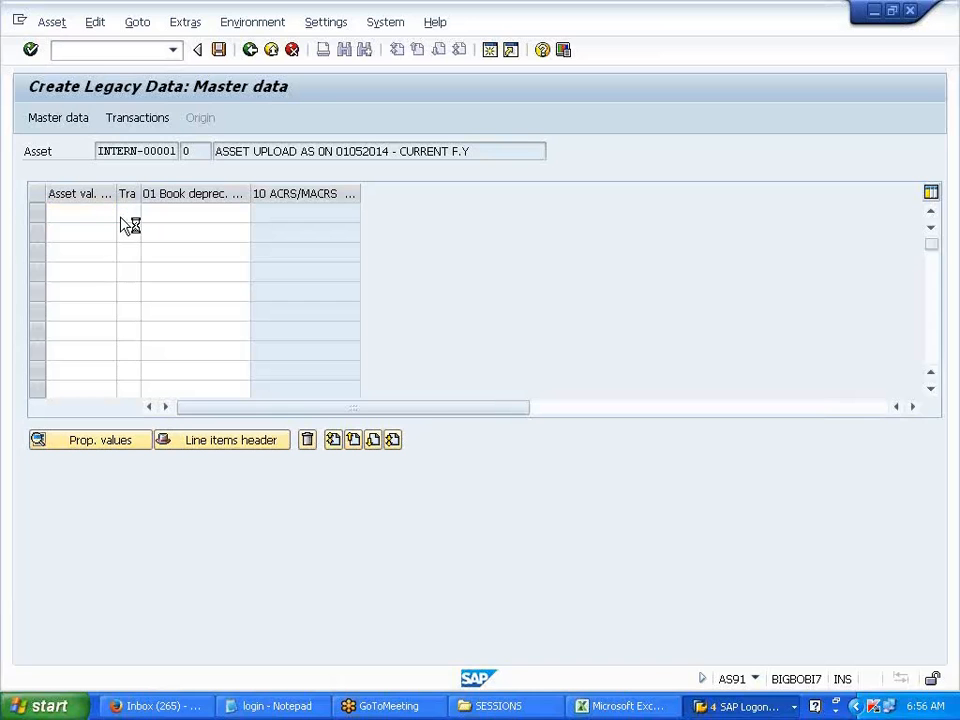
pyautogui.click(415, 234)
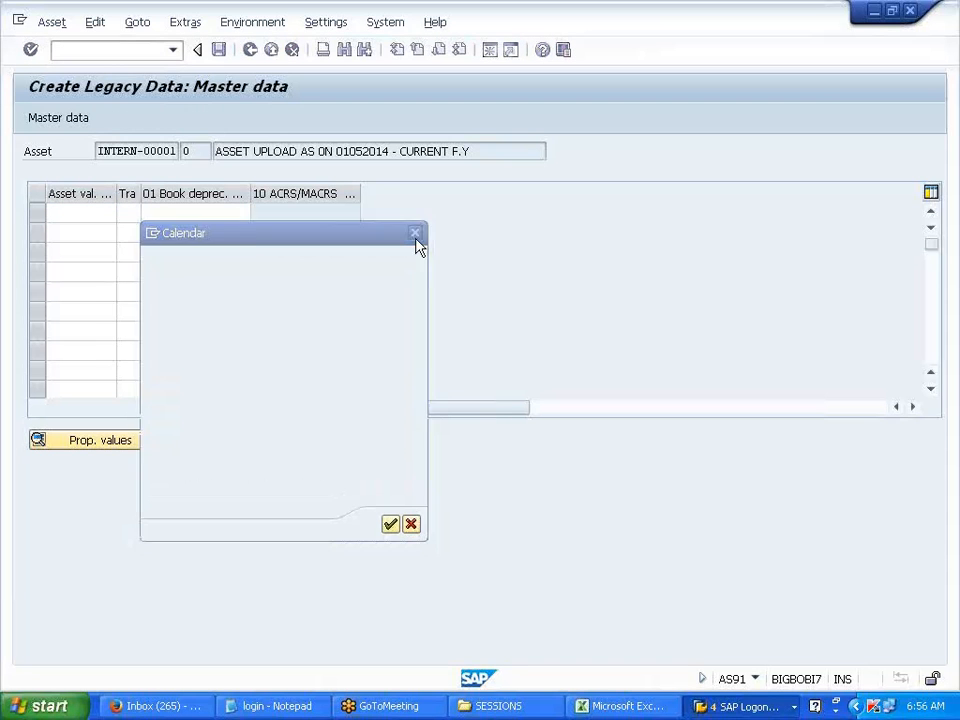
pyautogui.write('01012014')
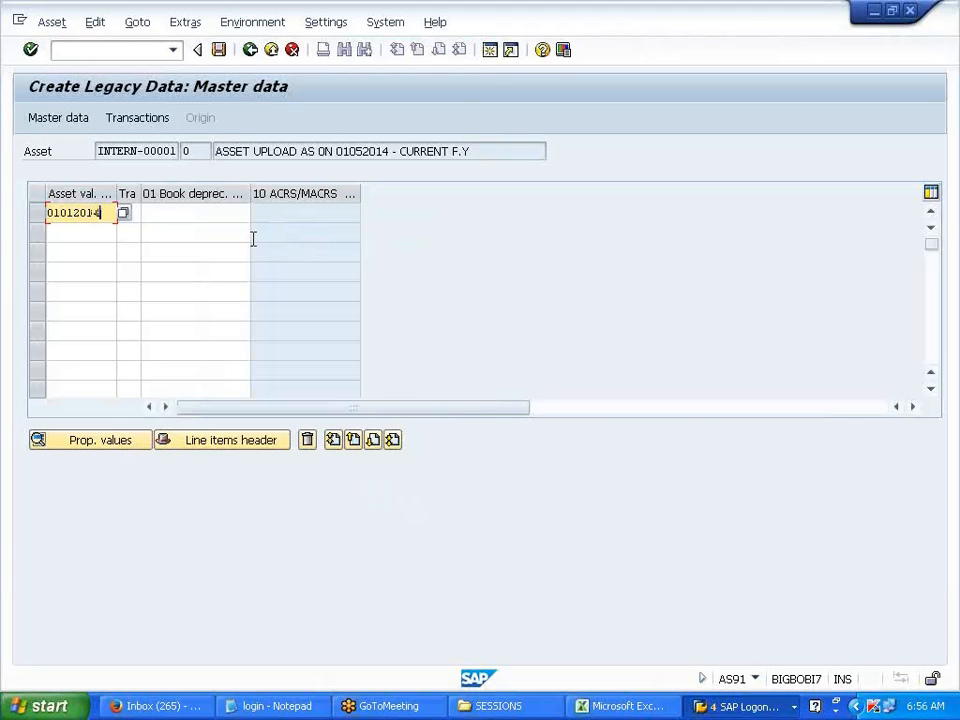
pyautogui.press('Tab')
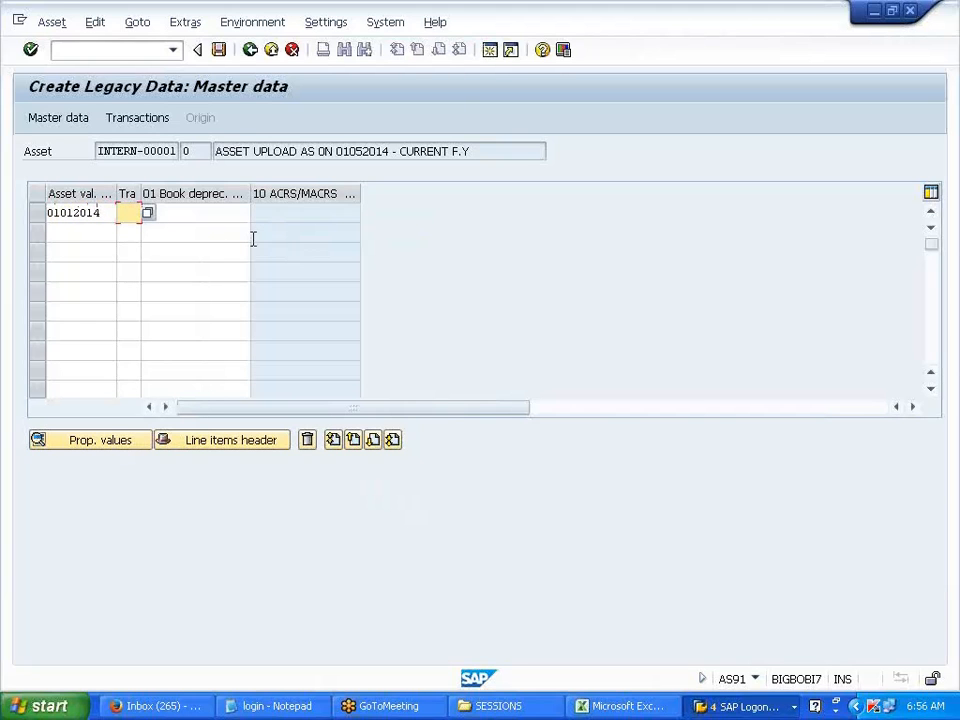
pyautogui.click(147, 217)
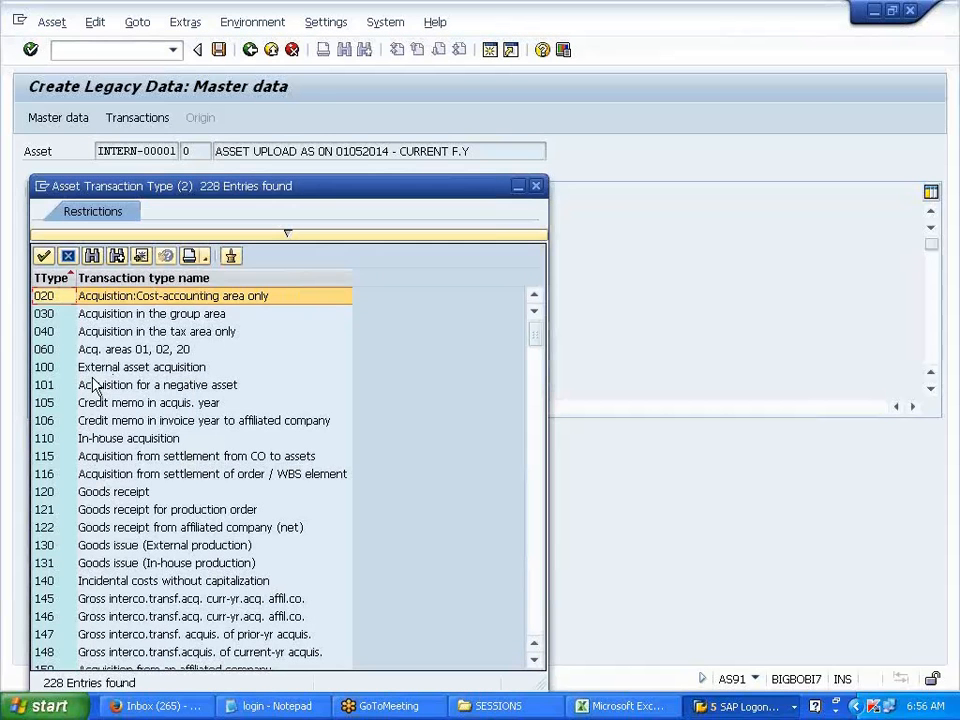
pyautogui.doubleClick(98, 368)
pyautogui.click(180, 211)
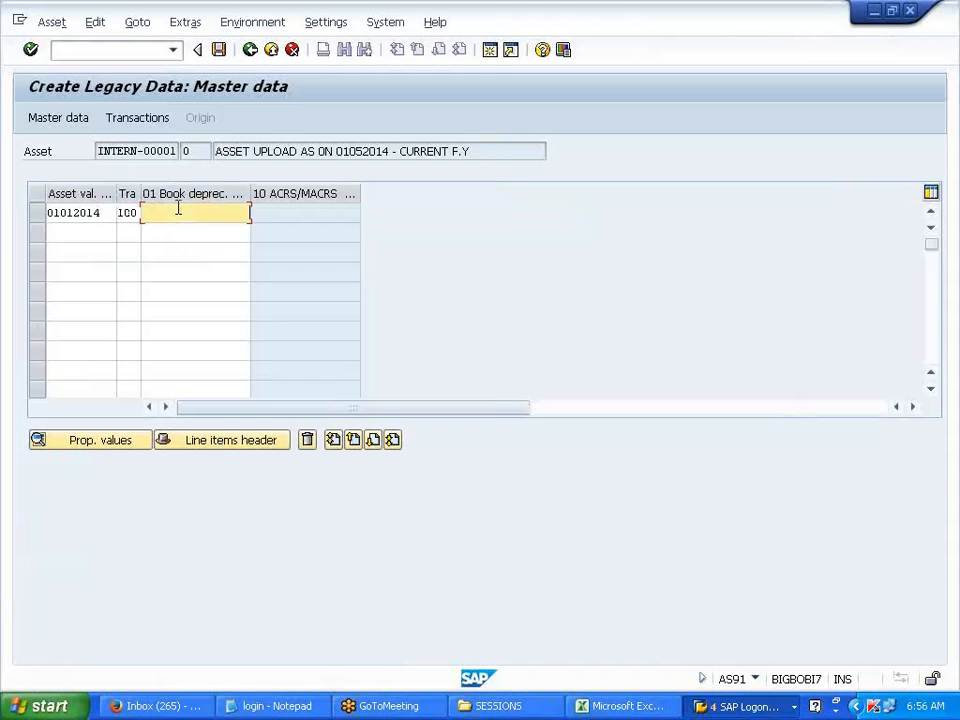
pyautogui.write('120.000')
pyautogui.press('Return')
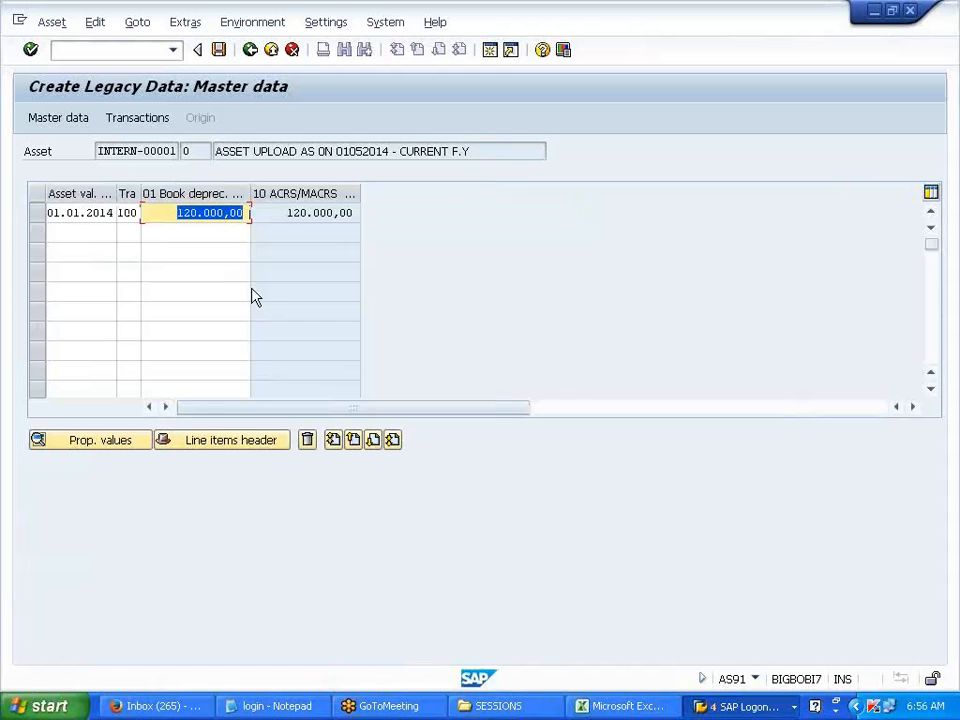
pyautogui.moveTo(177, 211); pyautogui.dragTo(241, 213)
pyautogui.click(241, 213)
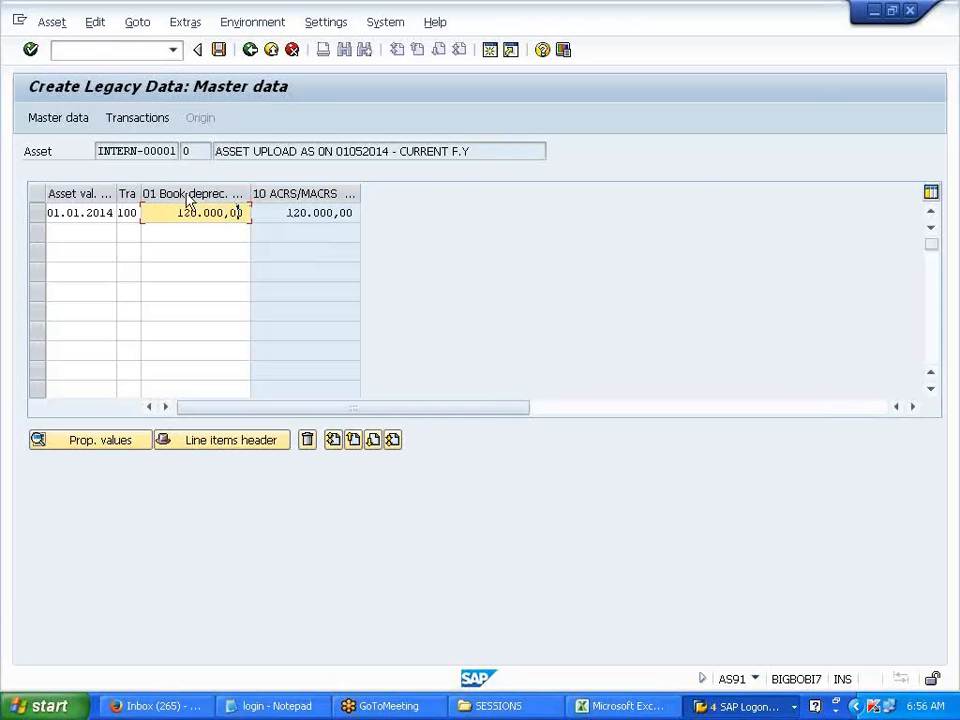
# Step: Return to the takeover values and set the ordinary depreciation posted for book depreciation area 01 to 4.000,00
pyautogui.click(250, 50)
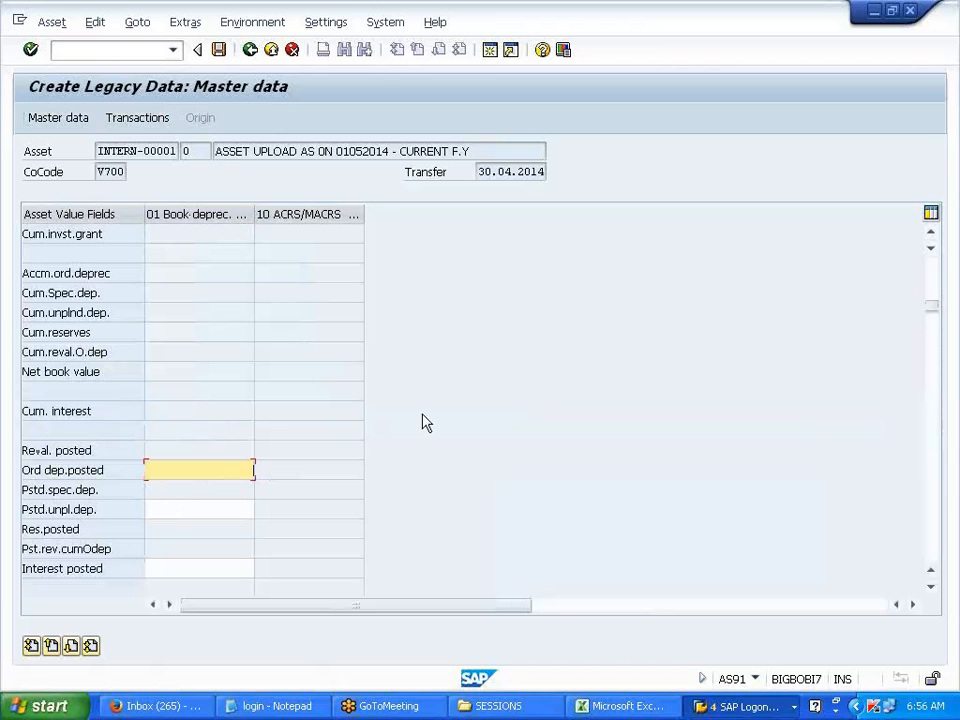
pyautogui.write('4000')
pyautogui.press('Return')
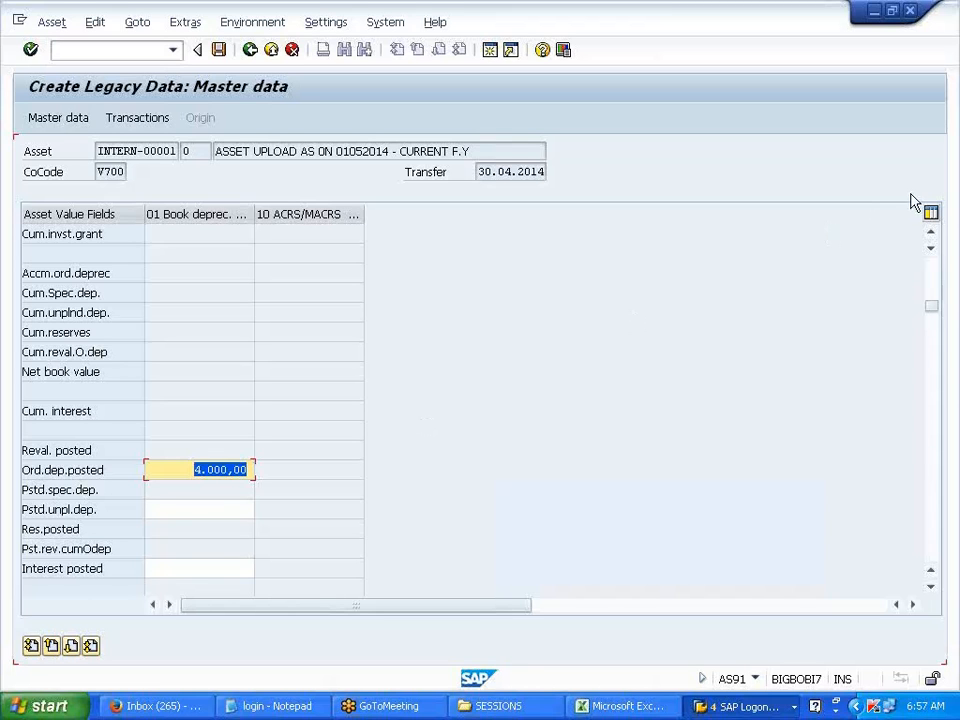
# Step: Review the asset's transaction line and master data, and redisplay its takeover values
pyautogui.click(140, 118)
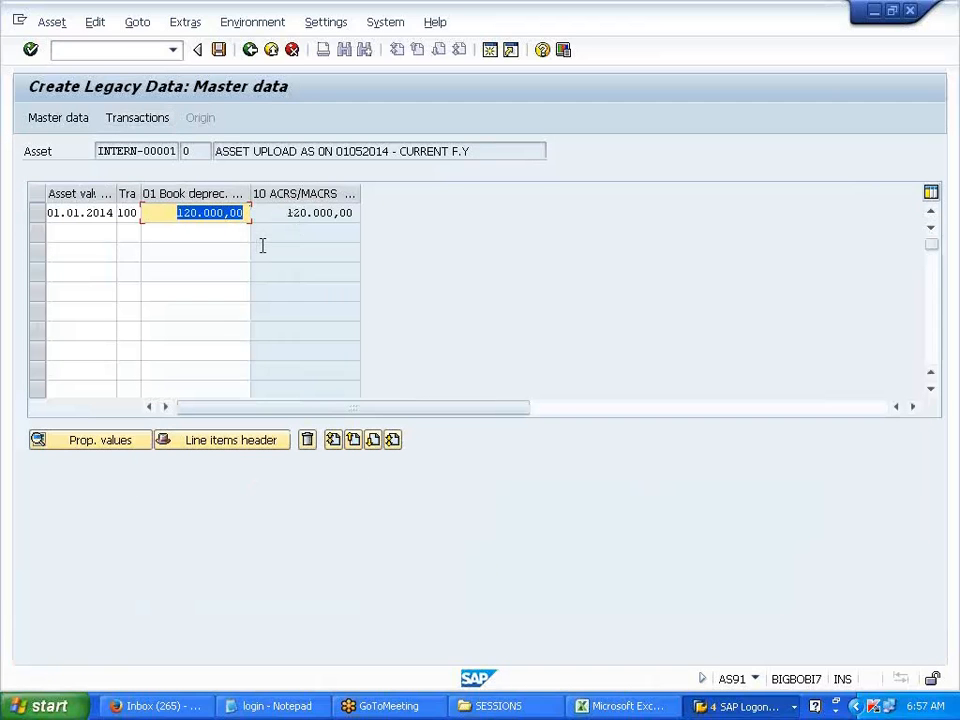
pyautogui.click(79, 131)
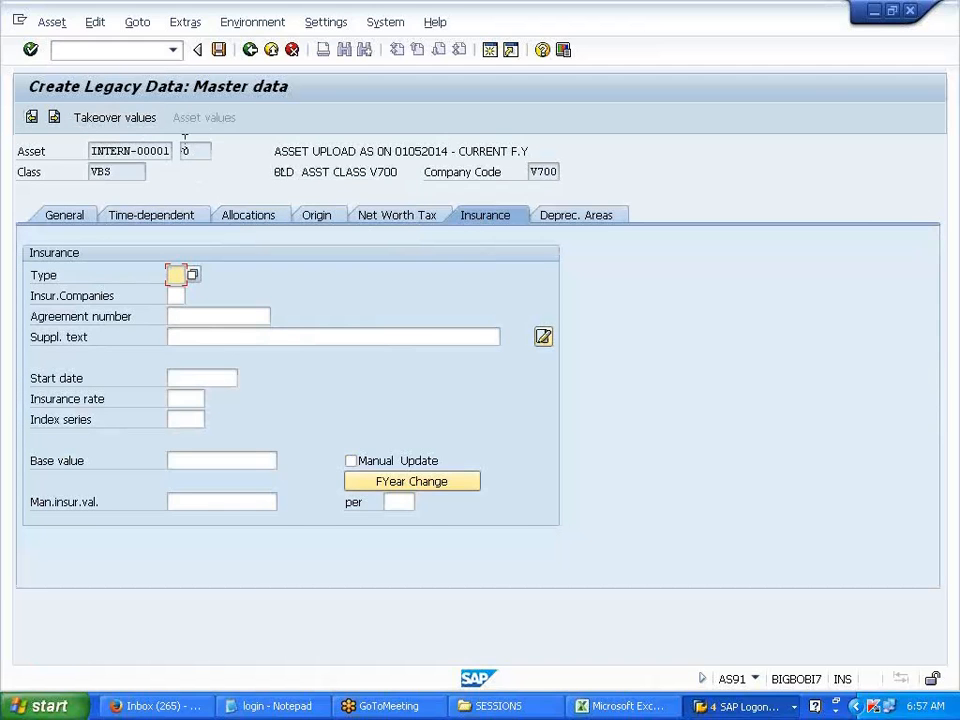
pyautogui.click(152, 125)
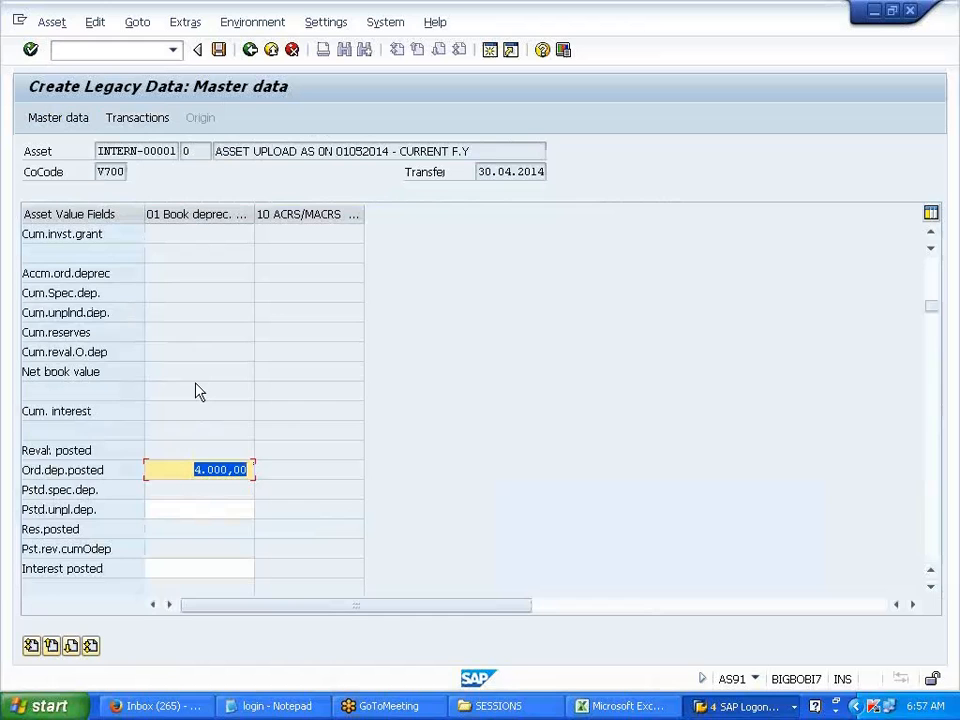
# Step: Leave the legacy asset without saving it and reopen the Create Legacy Asset activity
pyautogui.press('F3')
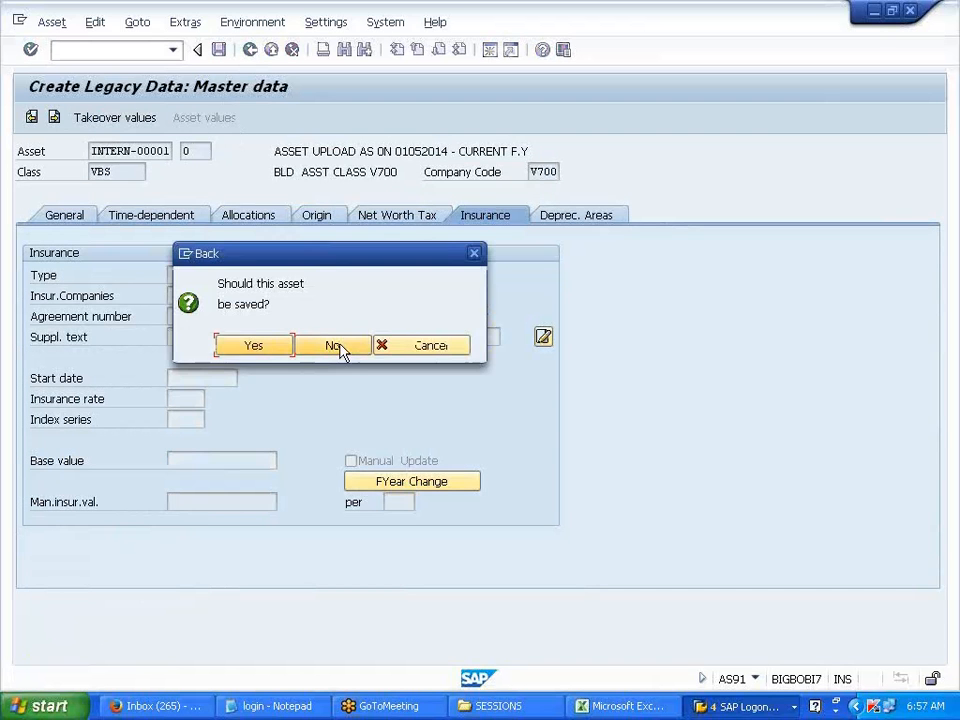
pyautogui.click(338, 346)
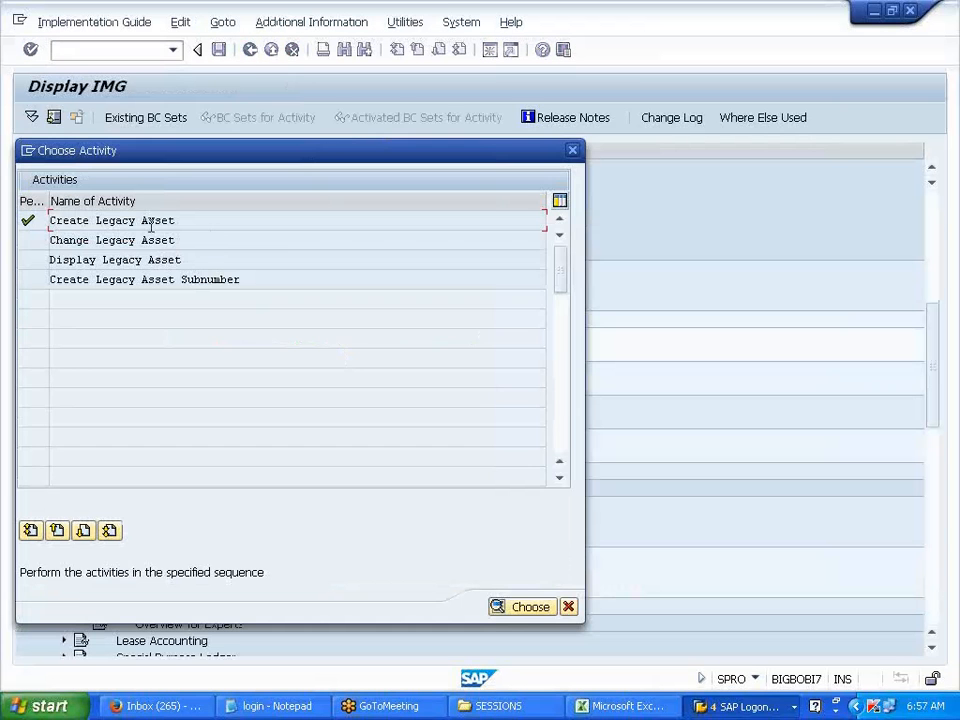
pyautogui.doubleClick(151, 224)
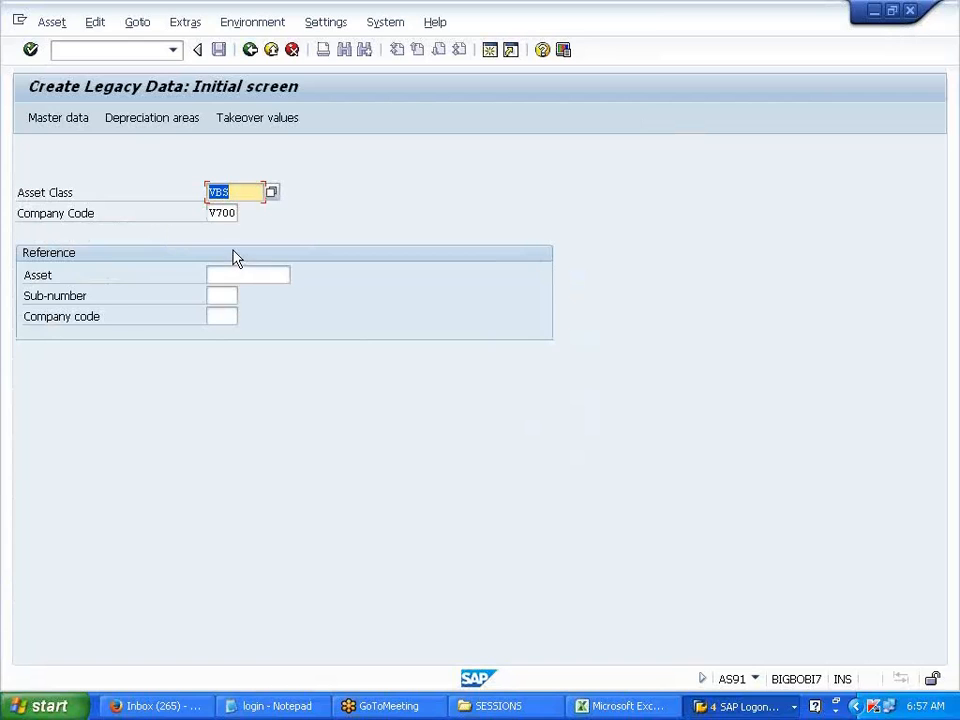
# Step: Create a VBS legacy asset in company code V700, described as ASSET UPLOAD AS 0N 01052014 - CURRENT F.Y and capitalized on 01012014
pyautogui.press('Return')
pyautogui.click(229, 294)
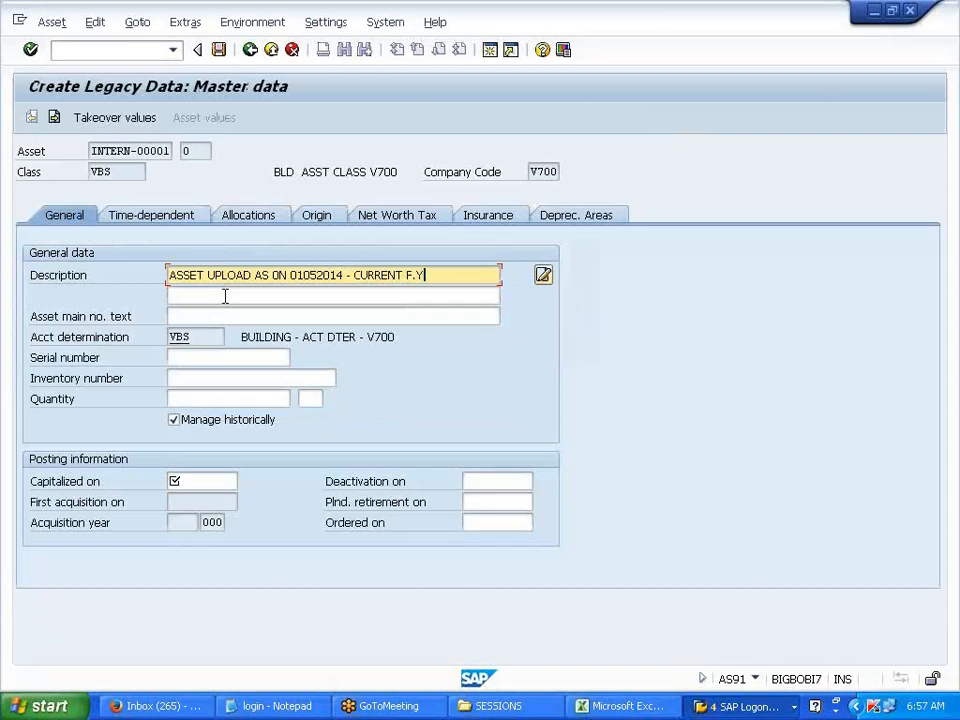
pyautogui.click(212, 482)
pyautogui.press('Down')
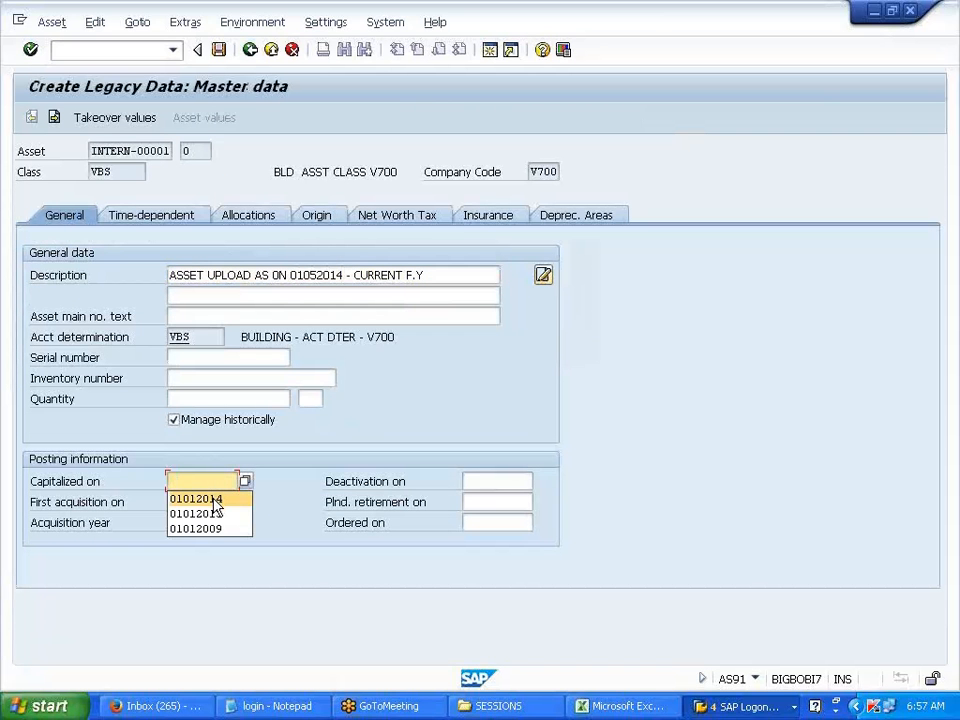
pyautogui.press('Return')
# Step: Assign the legacy asset to business area V701 and check its depreciation areas and book depreciation key
pyautogui.click(175, 222)
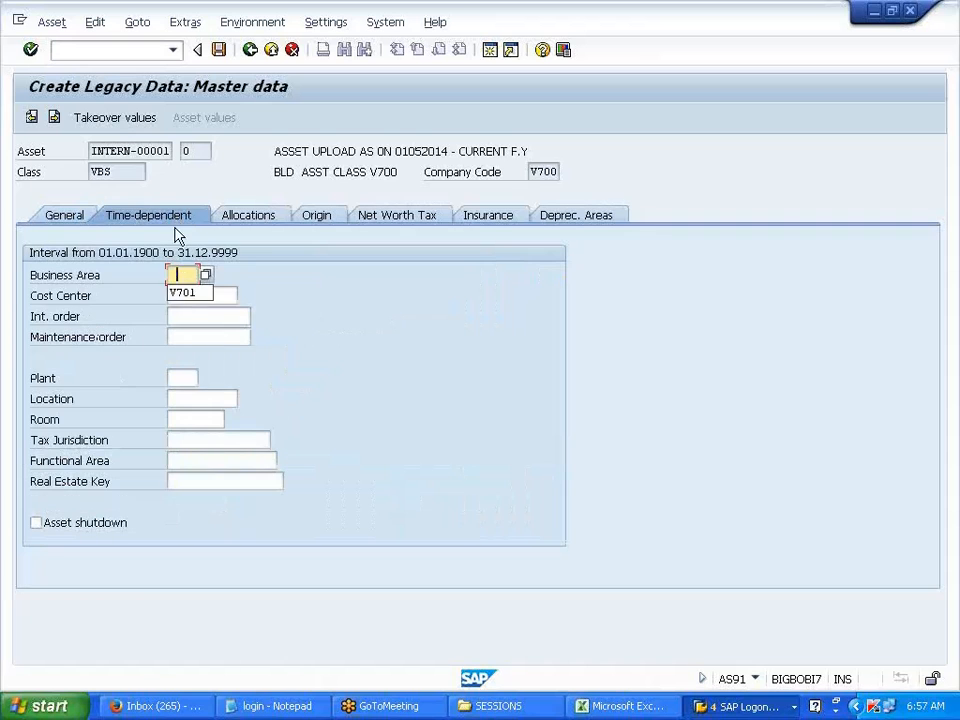
pyautogui.click(186, 298)
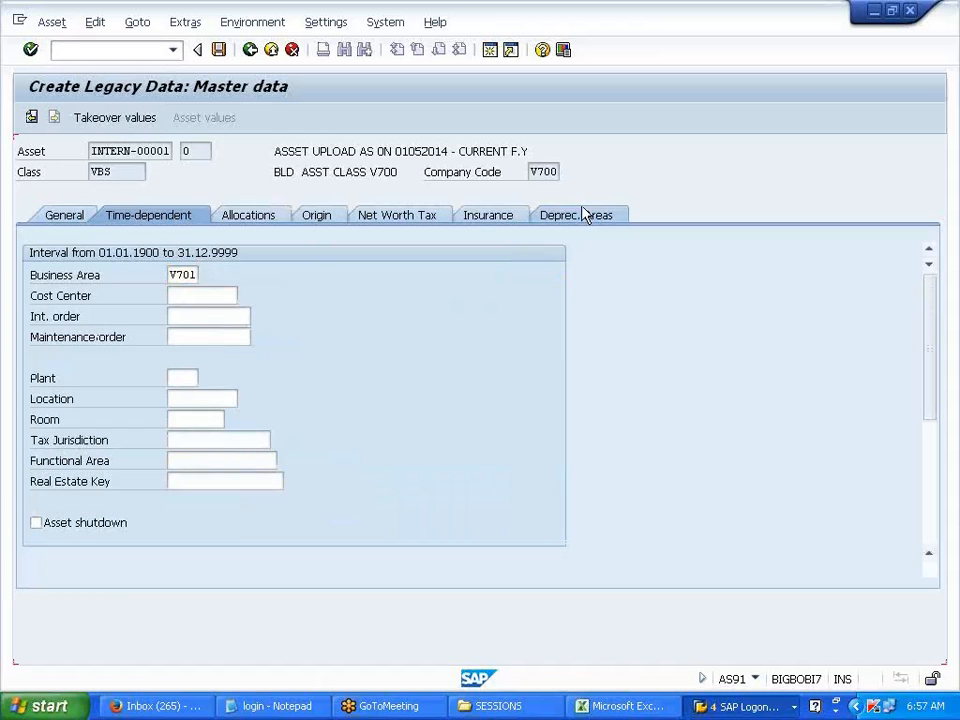
pyautogui.click(584, 214)
pyautogui.click(222, 300)
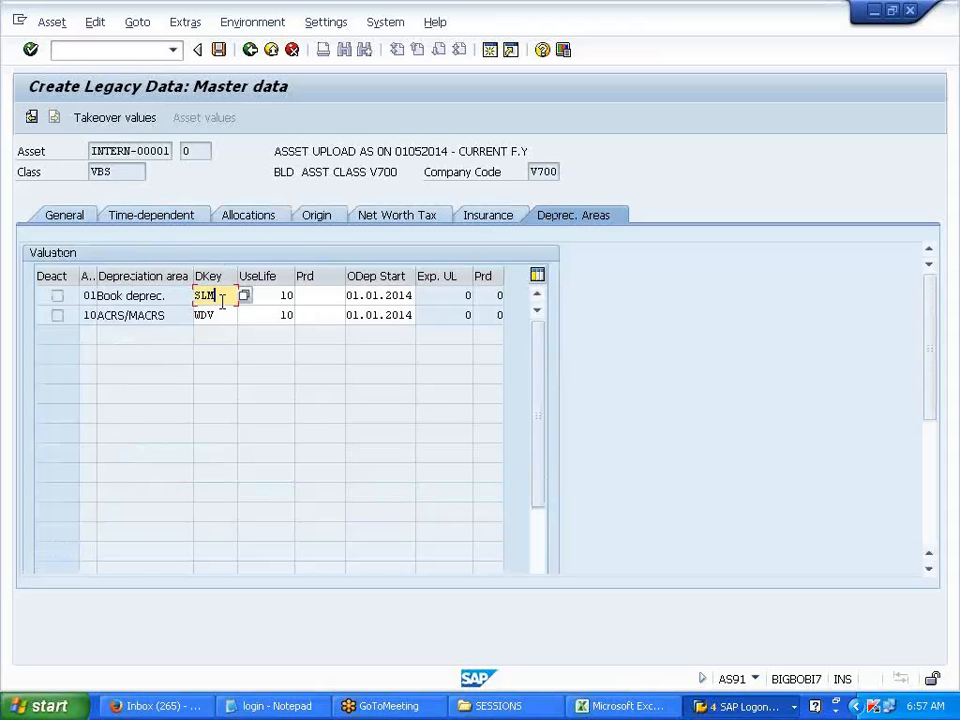
pyautogui.doubleClick(222, 302)
# Step: Try to add a takeover transaction with asset value date 01012014, transaction type 100 and 120000 in book depreciation area 01
pyautogui.click(125, 117)
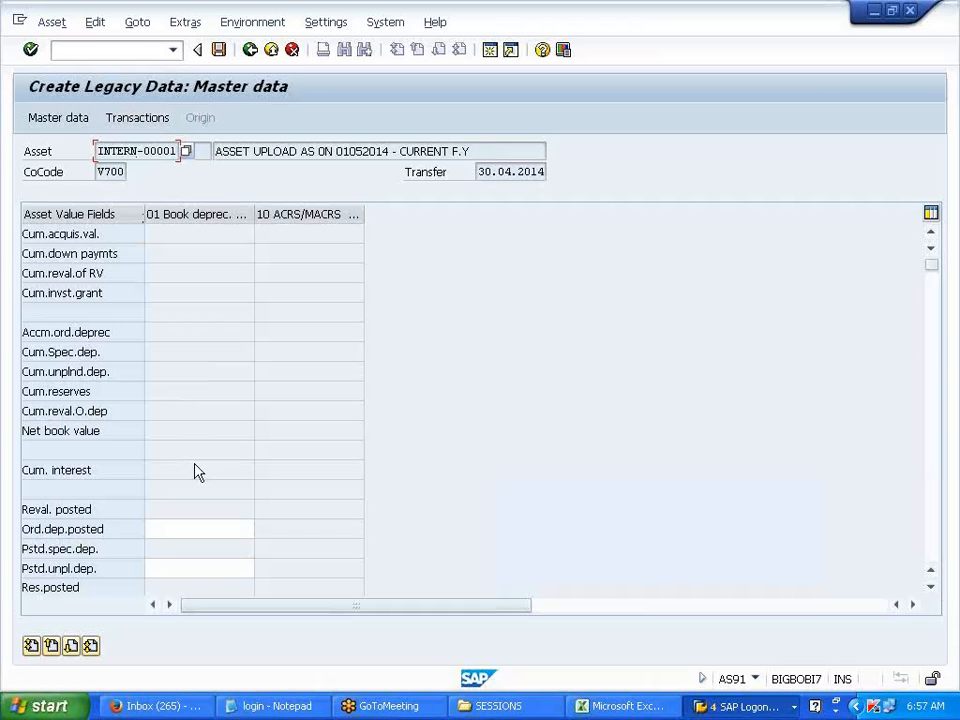
pyautogui.scroll(-2, 197, 472)
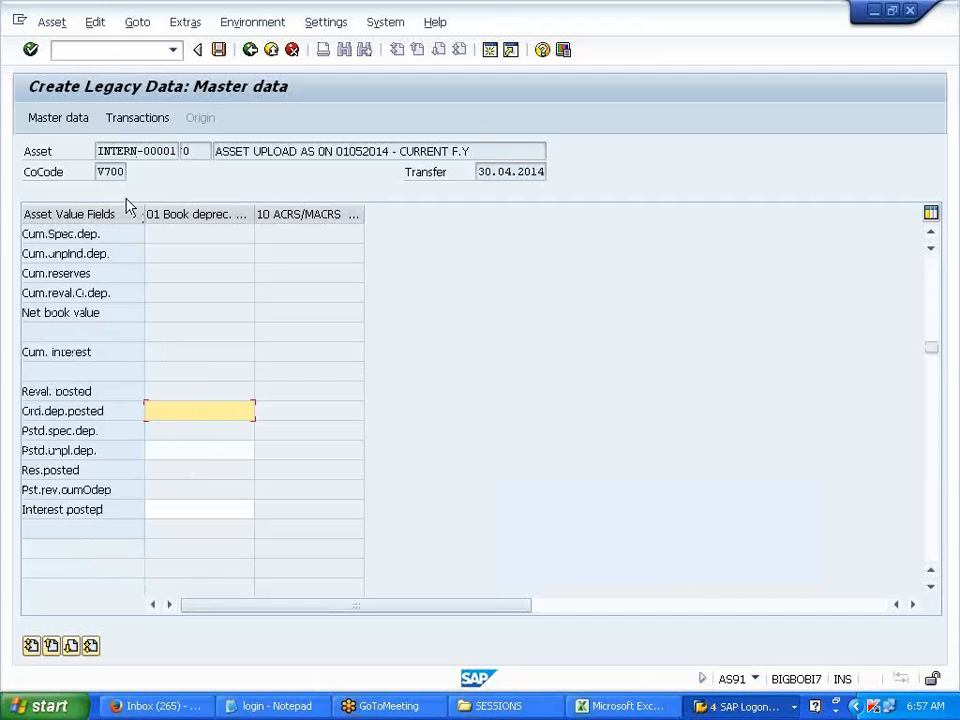
pyautogui.click(130, 120)
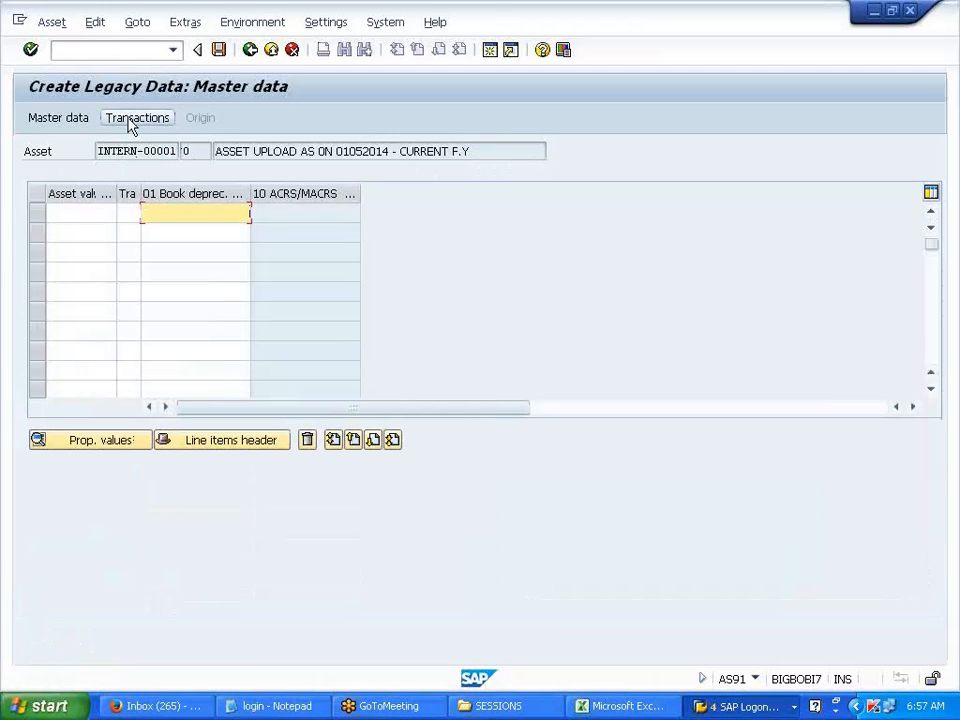
pyautogui.click(92, 214)
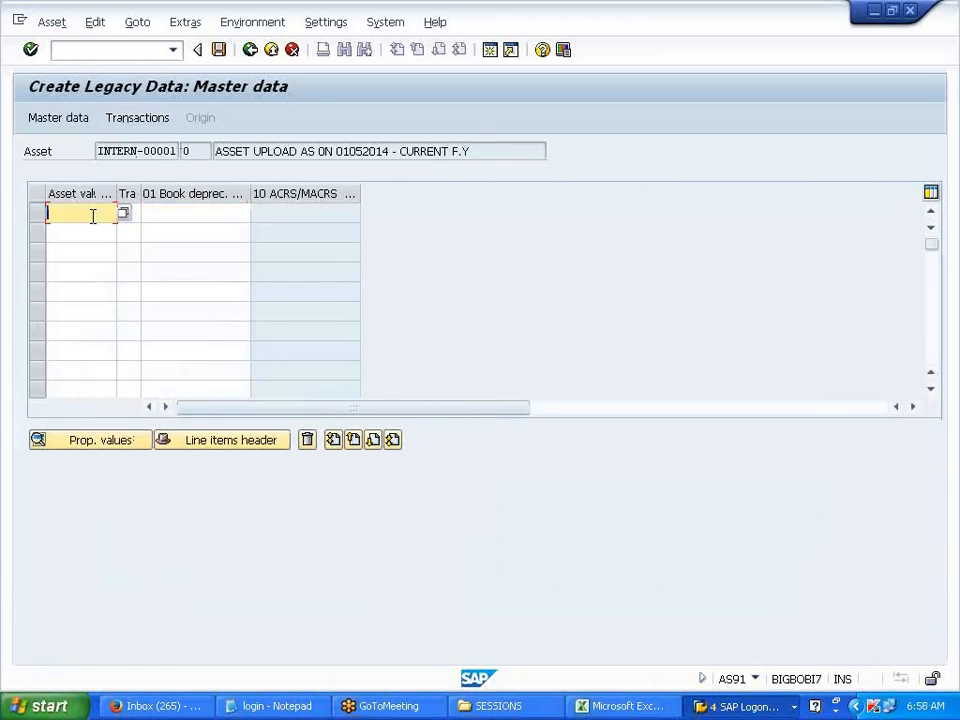
pyautogui.click(92, 229)
pyautogui.click(128, 231)
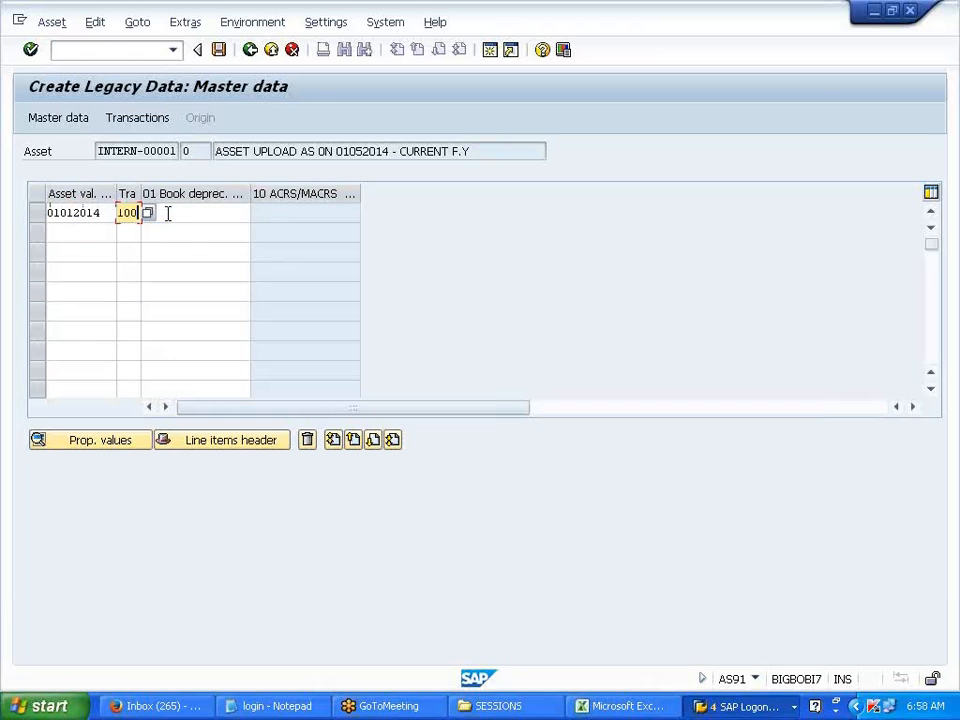
pyautogui.click(167, 212)
pyautogui.click(185, 244)
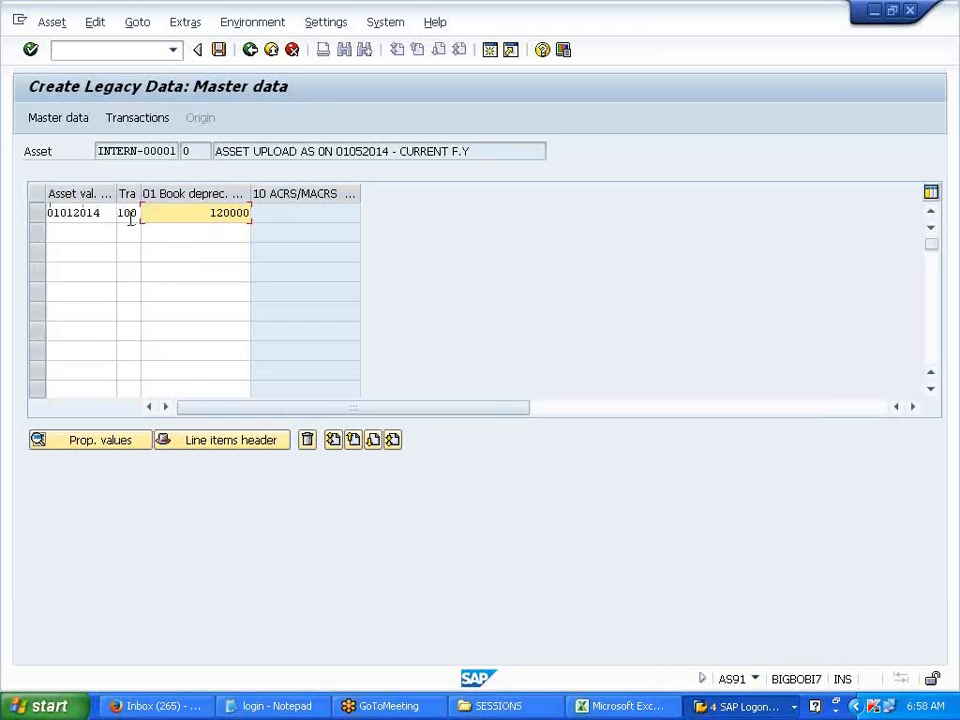
pyautogui.click(128, 213)
pyautogui.click(190, 217)
pyautogui.click(293, 52)
pyautogui.click(250, 49)
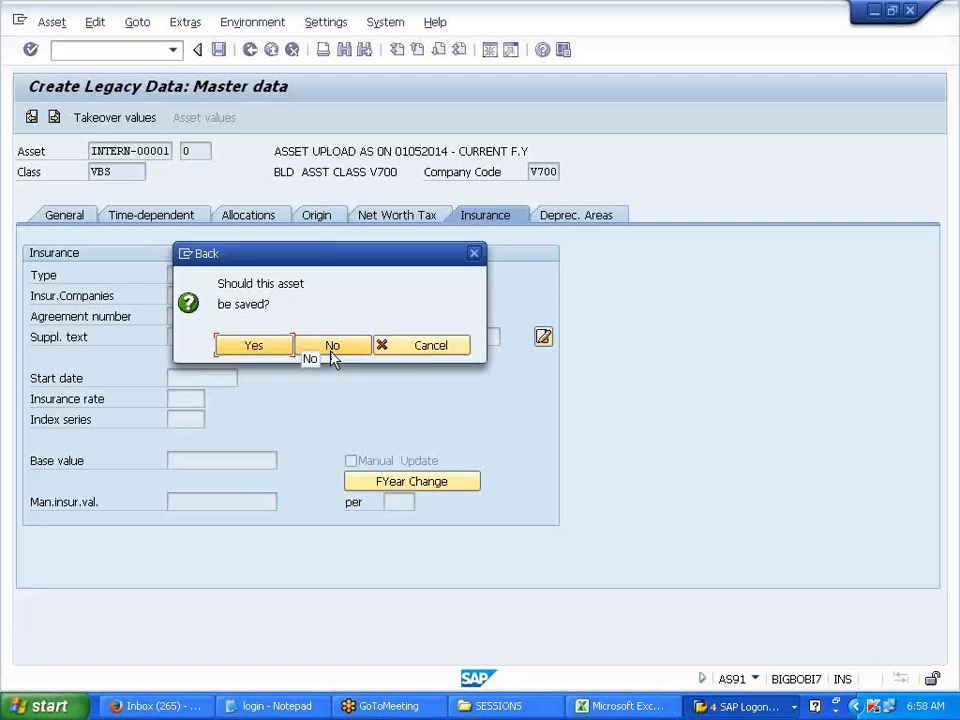
pyautogui.click(423, 350)
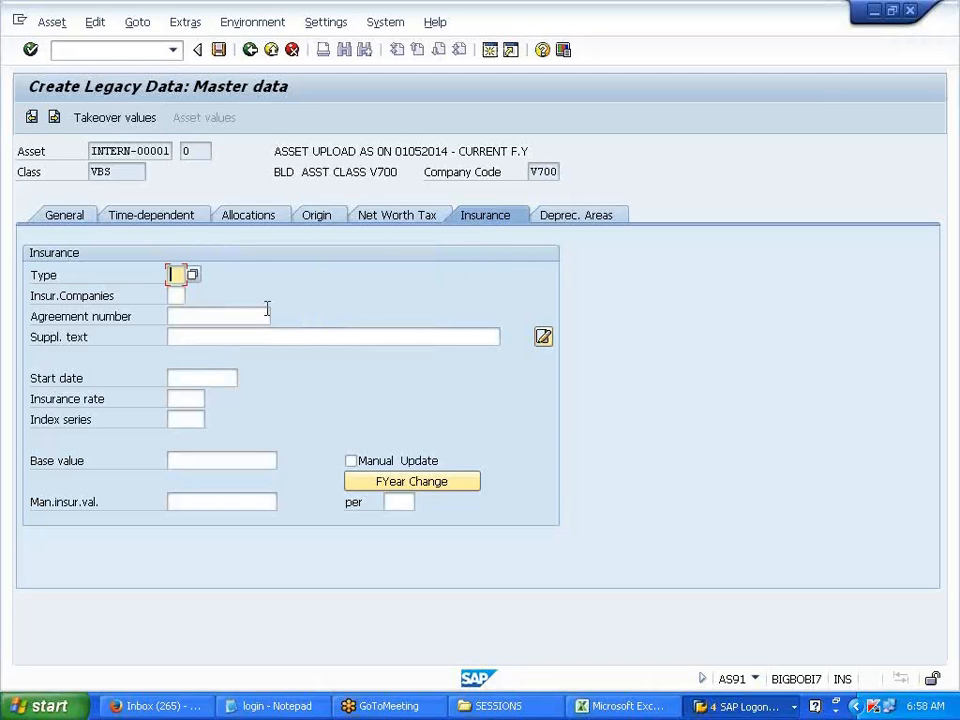
# Step: Recheck the asset's takeover values, save the legacy asset without entering any, and close the activity selection
pyautogui.click(149, 120)
pyautogui.click(140, 119)
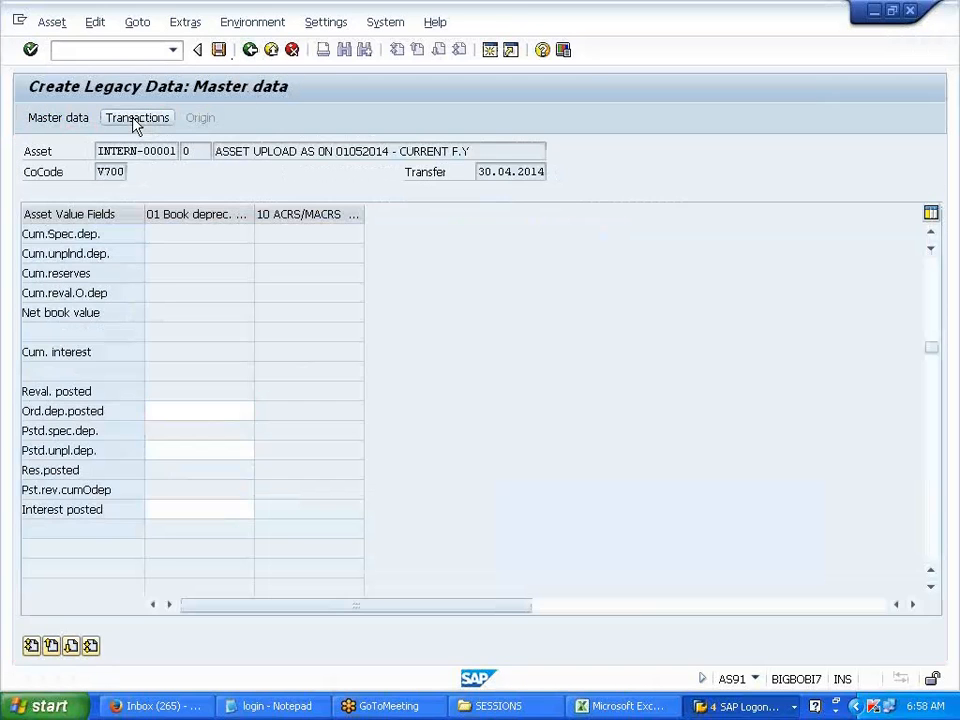
pyautogui.click(252, 51)
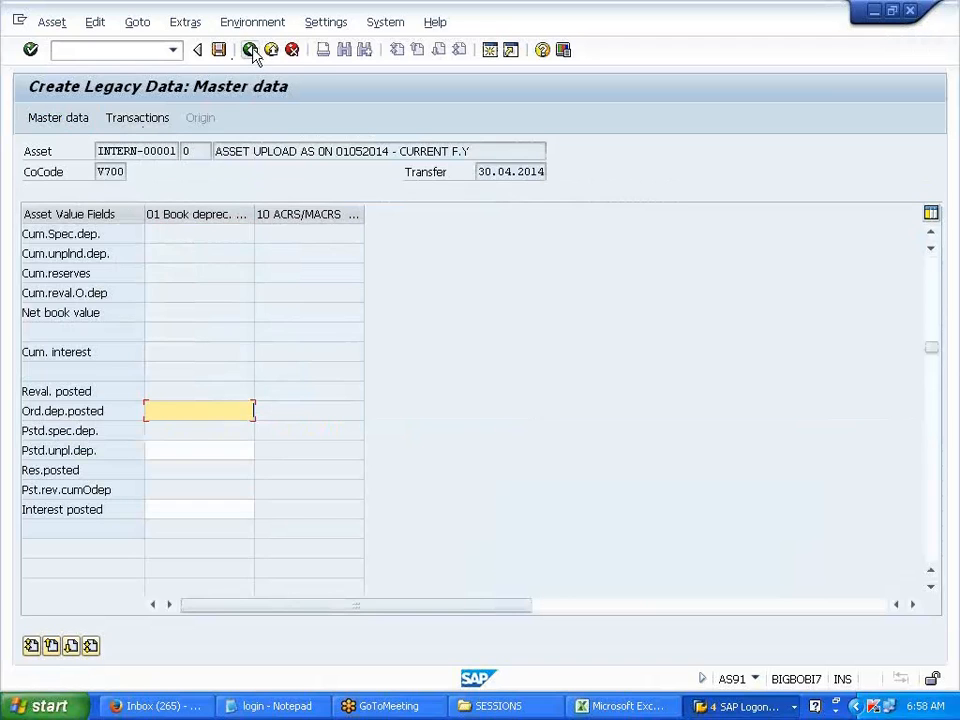
pyautogui.click(252, 51)
pyautogui.click(247, 347)
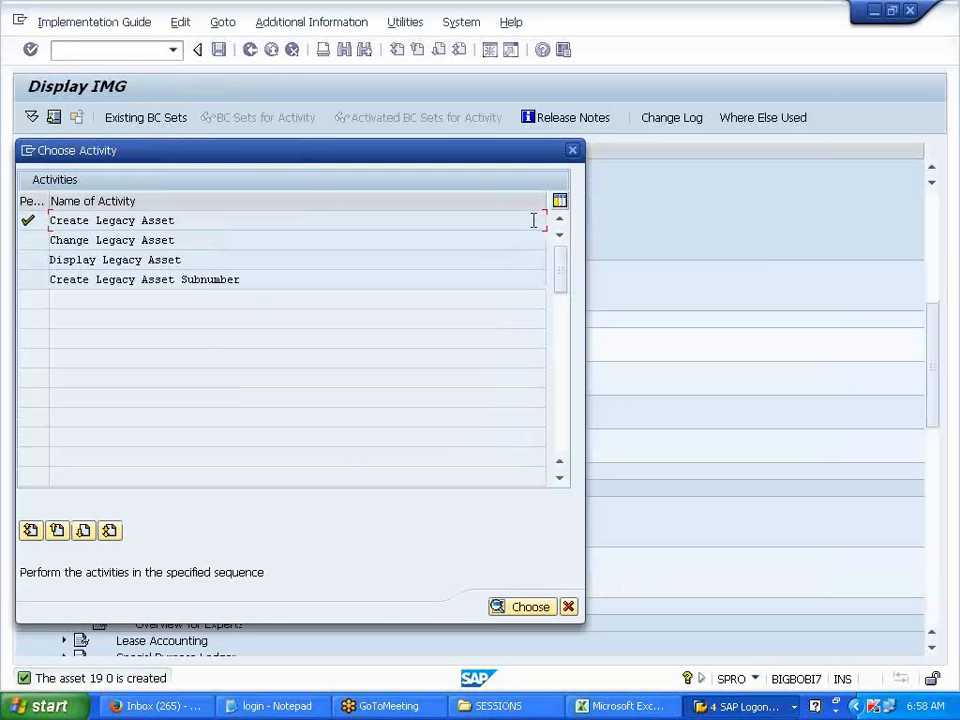
pyautogui.click(573, 150)
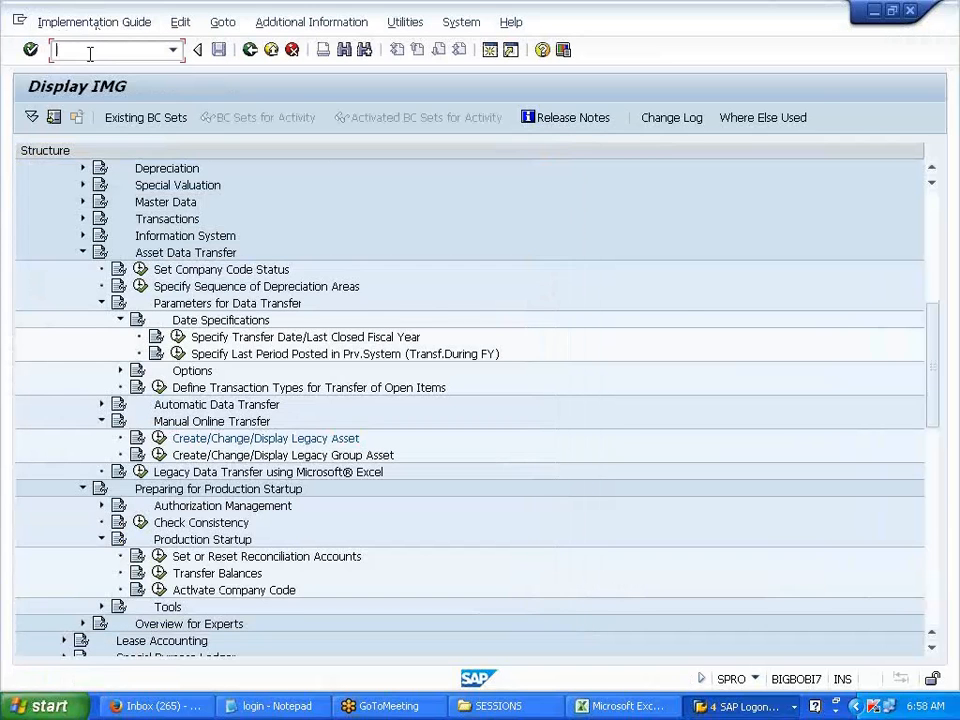
# Step: Open transaction F-90 for asset acquisition from purchase with vendor, and set the document and posting dates to 01012014
pyautogui.write('/')
pyautogui.press('Return')
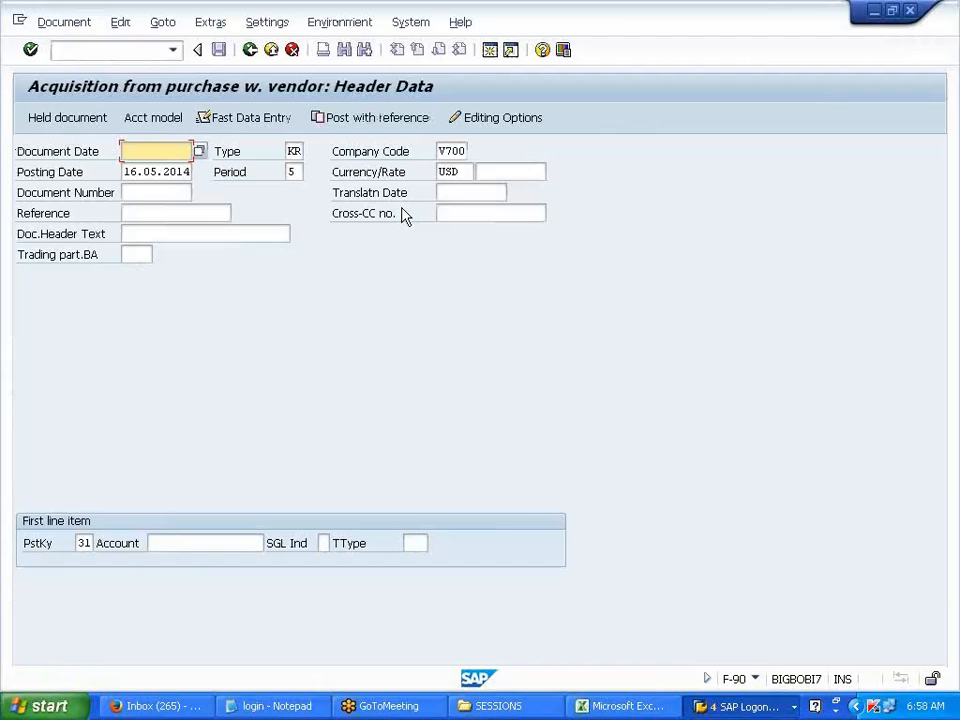
pyautogui.press('BackSpace')
pyautogui.click(200, 169)
pyautogui.doubleClick(190, 171)
pyautogui.press('BackSpace')
pyautogui.click(182, 191)
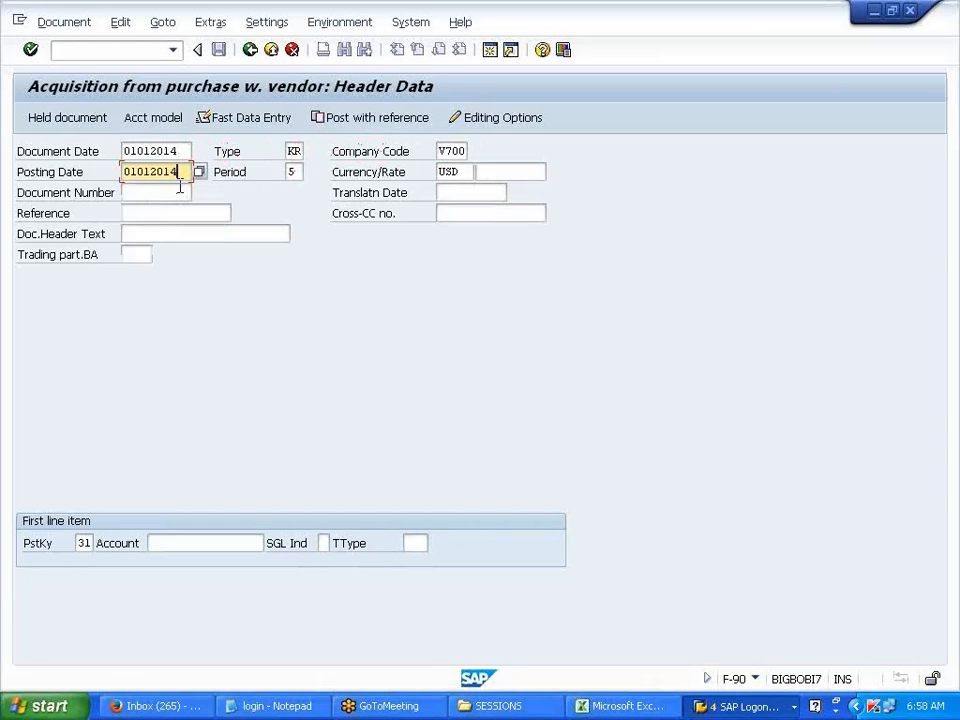
# Step: Enter the vendor's account for the first line item with posting key 31 and continue to the vendor item
pyautogui.click(224, 543)
pyautogui.press('BackSpace')
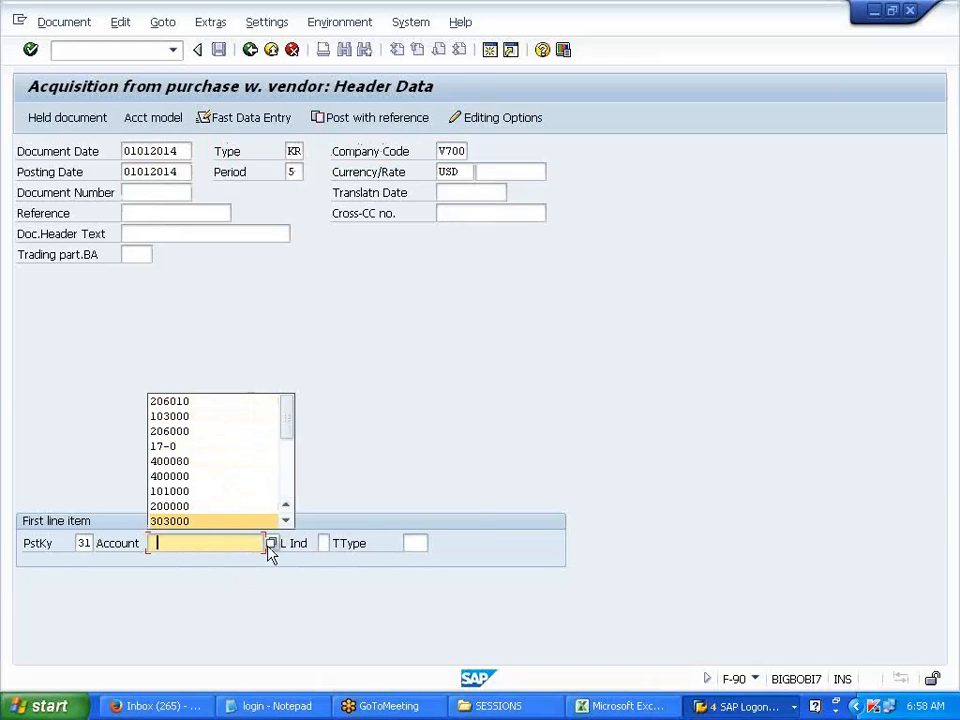
pyautogui.click(200, 461)
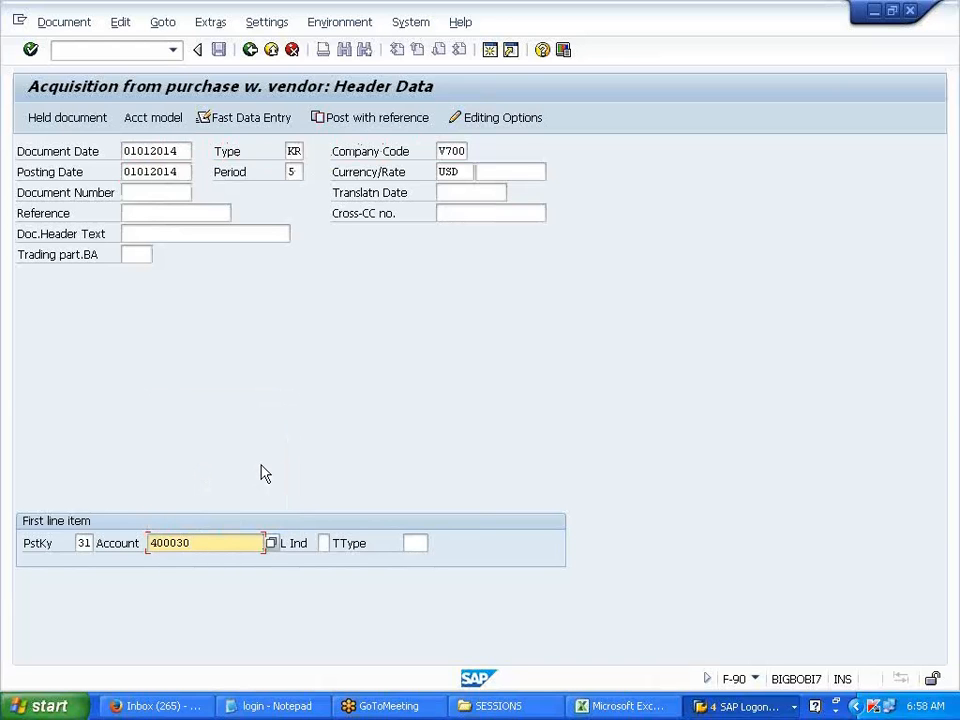
pyautogui.press('Return')
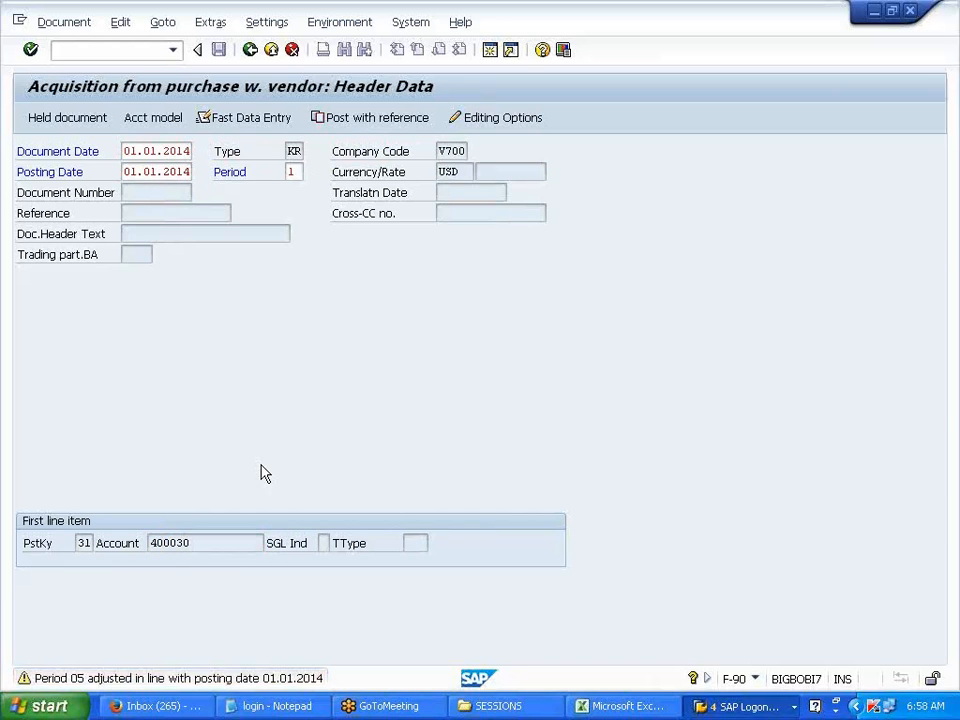
pyautogui.press('Return')
# Step: Set the vendor item amount to 120000 USD and the next line item's posting key to 70
pyautogui.press('BackSpace')
pyautogui.click(176, 285)
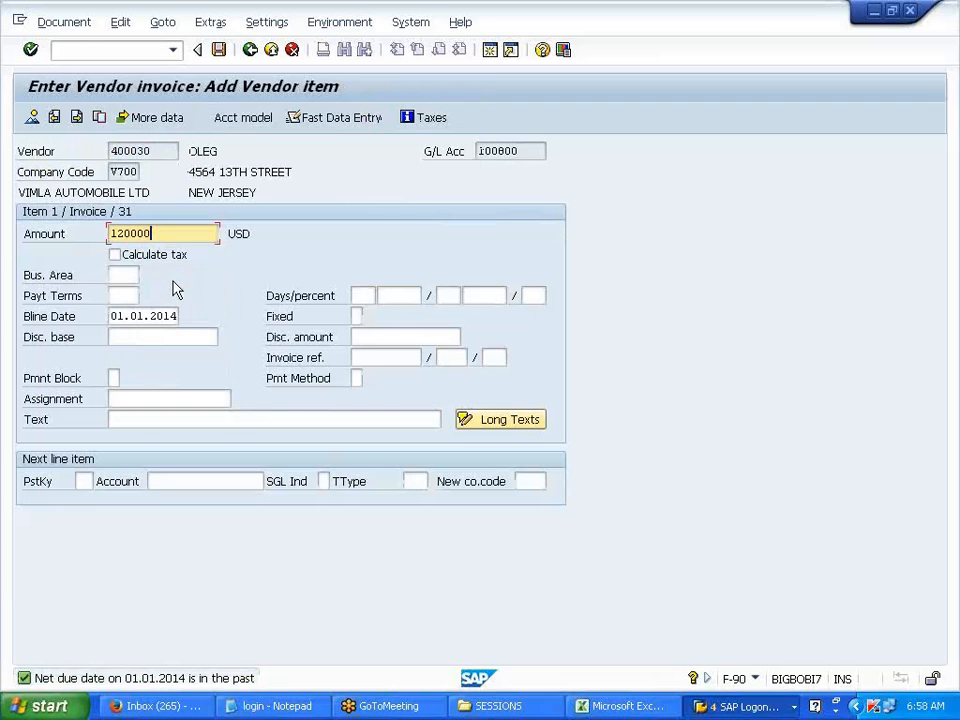
pyautogui.click(82, 481)
pyautogui.click(82, 481)
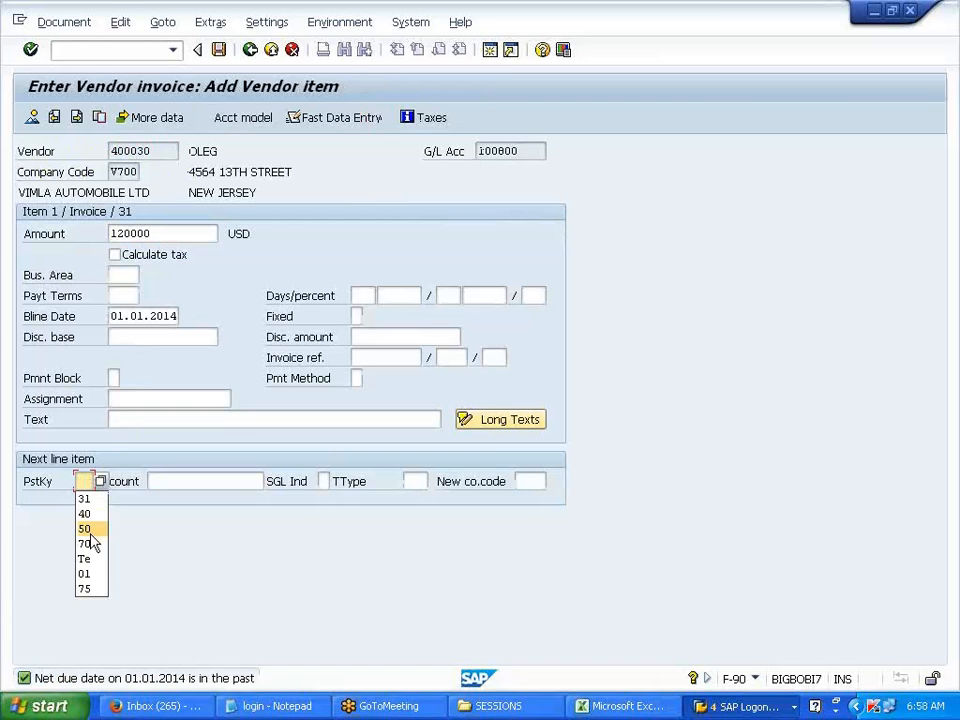
pyautogui.click(86, 544)
# Step: Choose asset 19-0 as the next line item's account with transaction type 100 and continue to the asset item
pyautogui.click(178, 482)
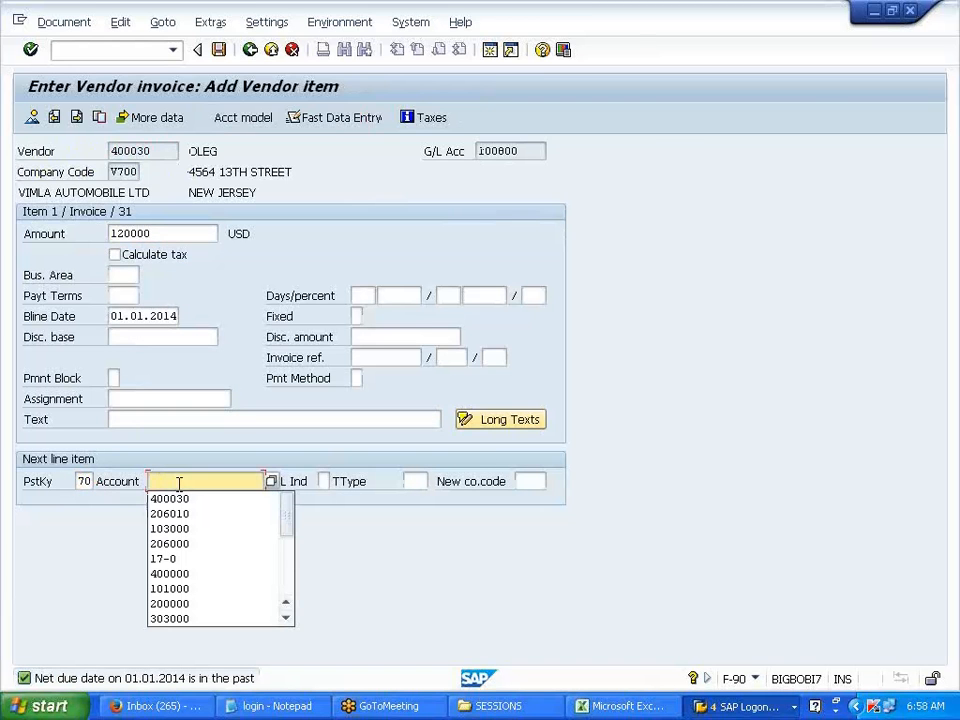
pyautogui.press('BackSpace')
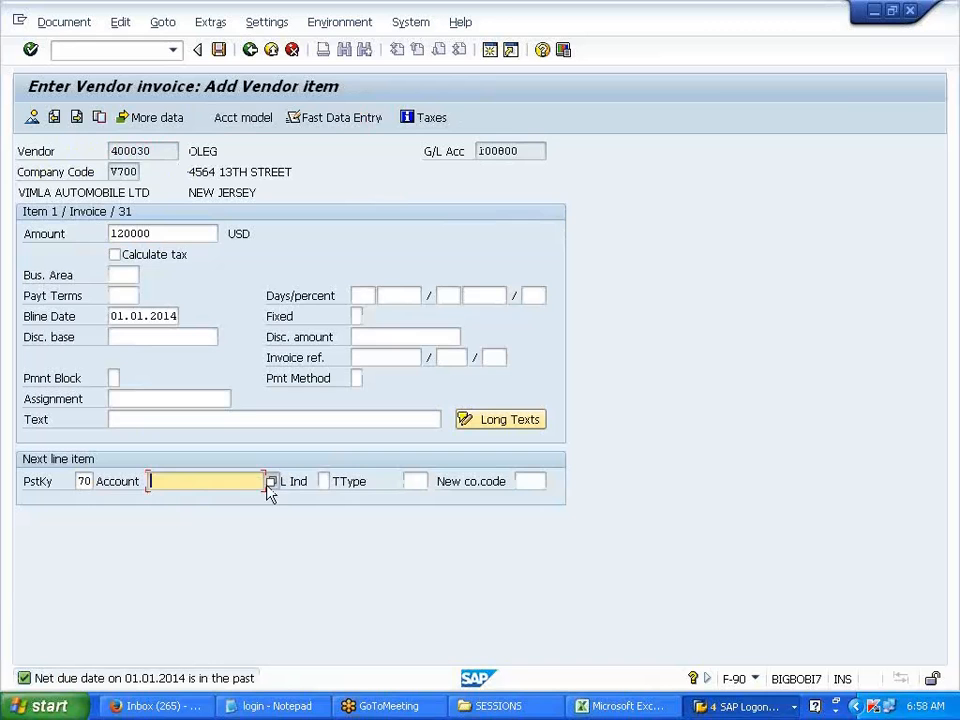
pyautogui.click(268, 484)
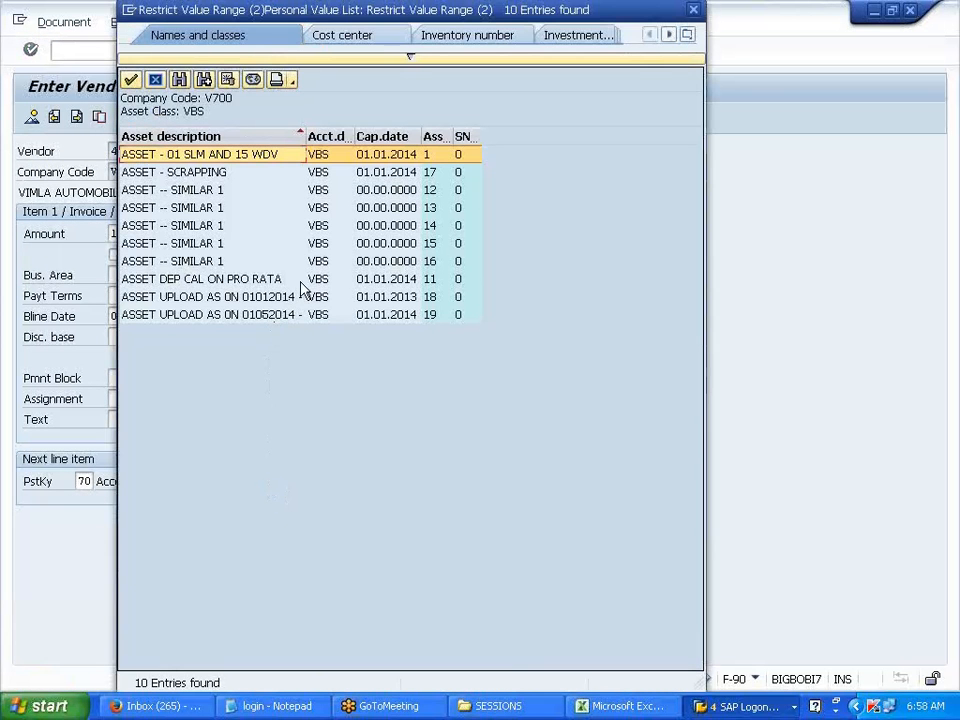
pyautogui.doubleClick(293, 318)
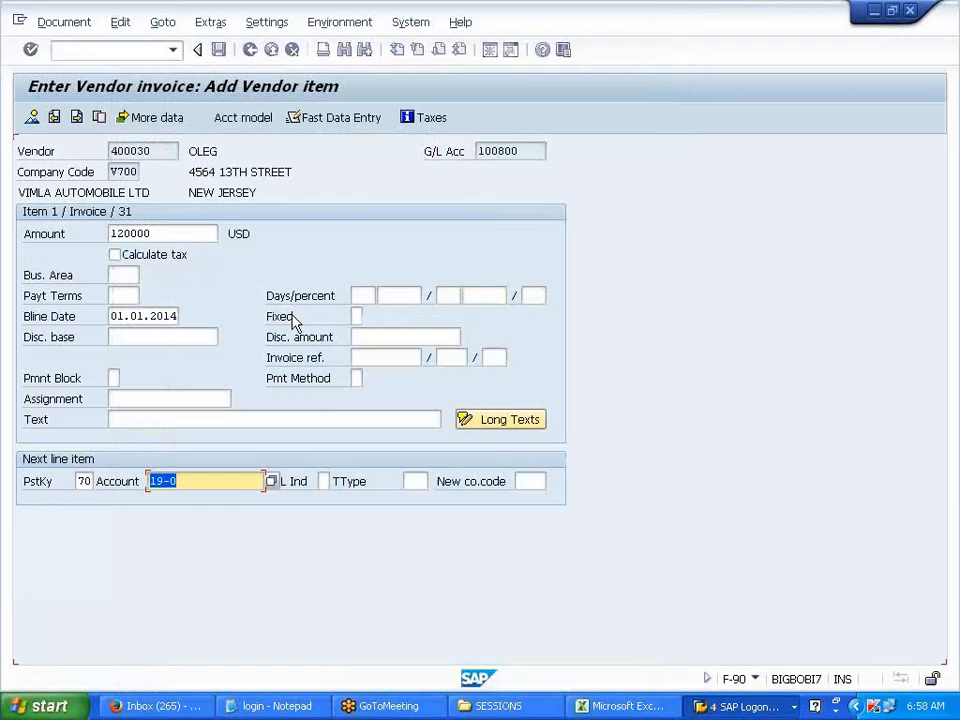
pyautogui.click(415, 481)
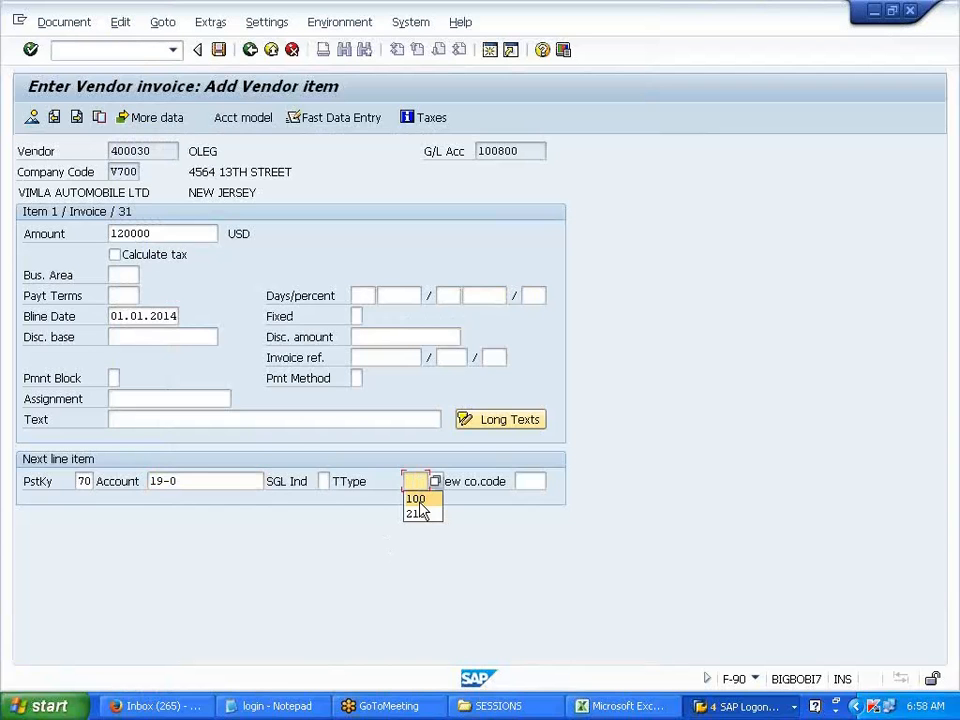
pyautogui.press('Return')
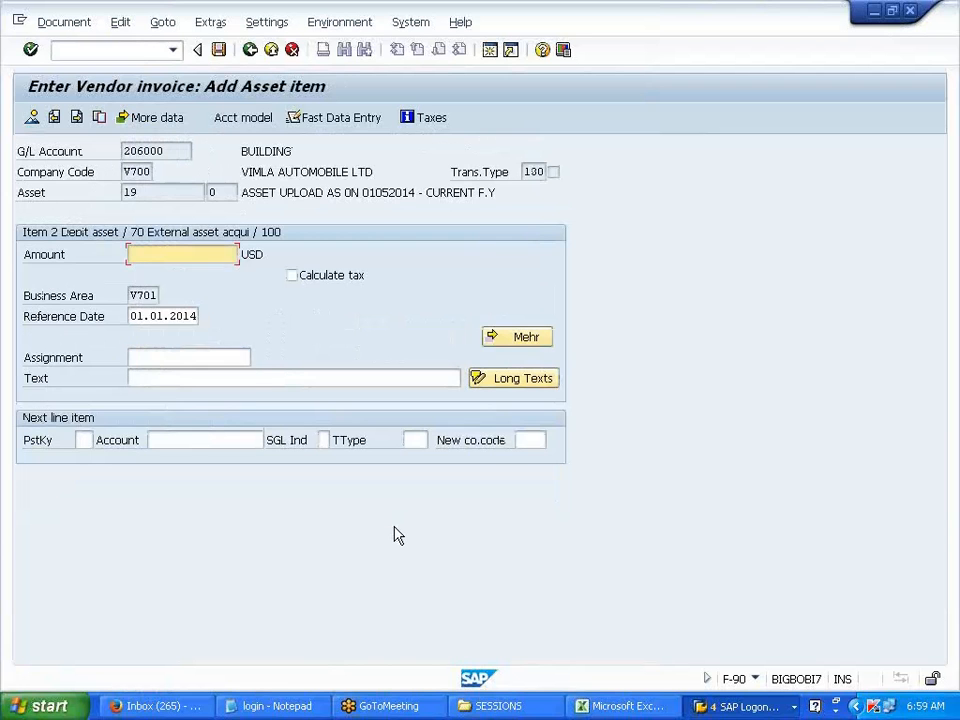
# Step: Enter 120.000,00 USD as the asset item amount and post the vendor invoice
pyautogui.click(188, 274)
pyautogui.press('Return')
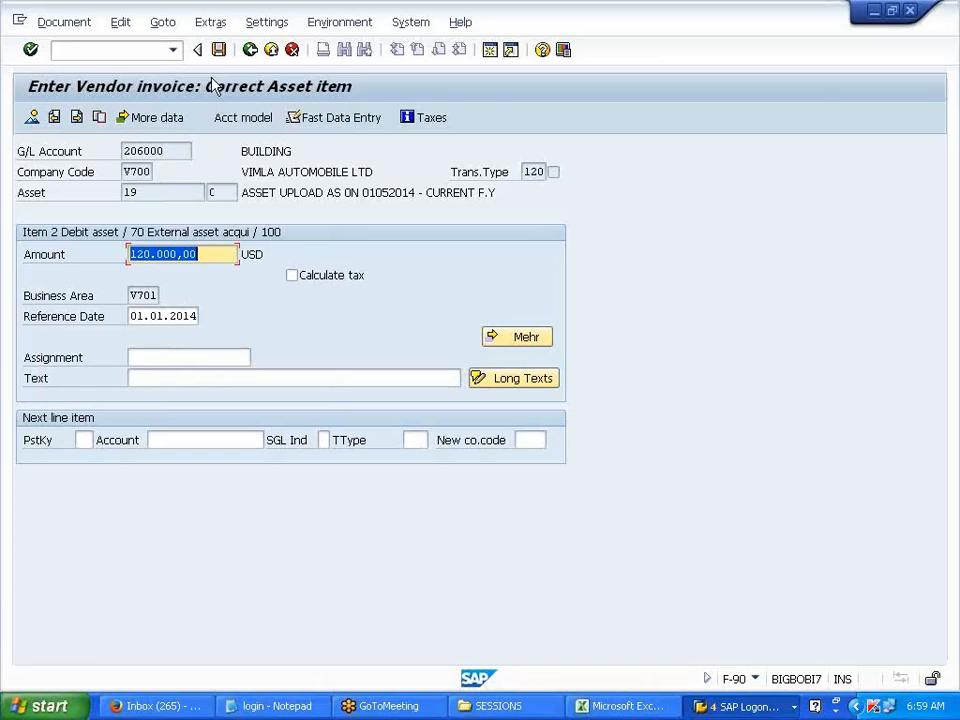
pyautogui.click(218, 52)
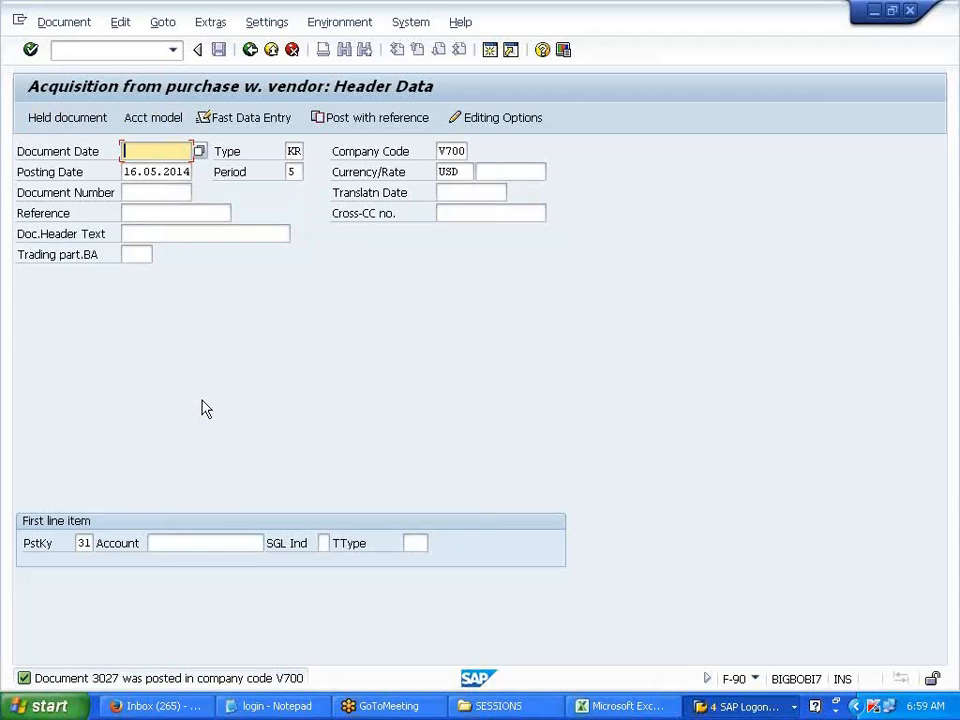
# Step: Switch to the Excel workbook and enter "1. DEACTIVATE RECON" in cell C248 of the ASSET sheet, below the depreciation entry
pyautogui.click(150, 51)
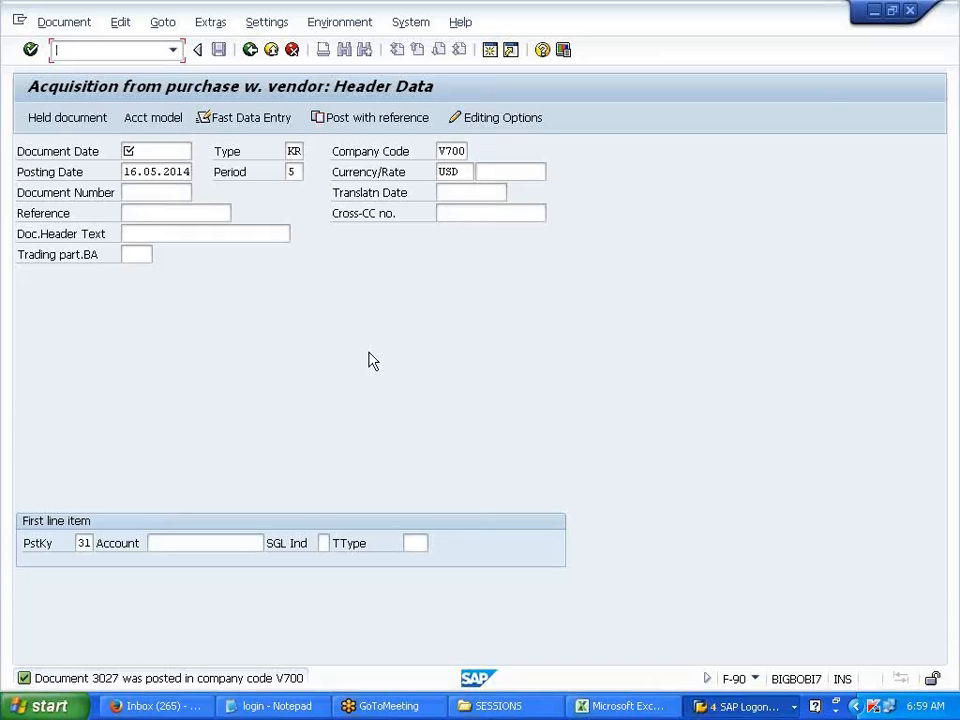
pyautogui.click(607, 708)
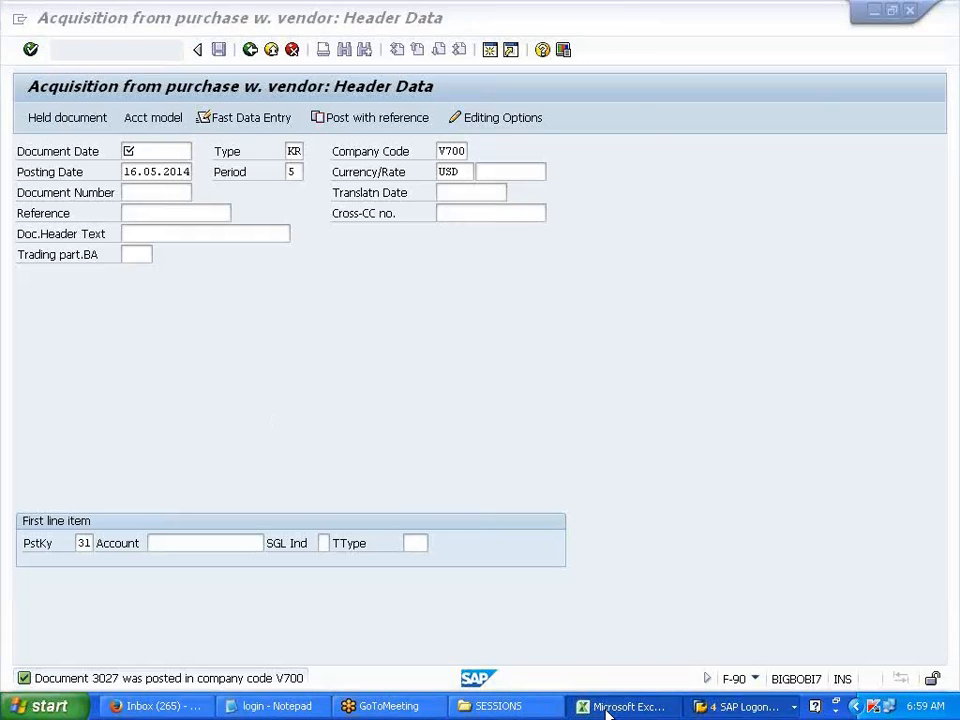
pyautogui.scroll(-5, 321, 540)
pyautogui.click(155, 257)
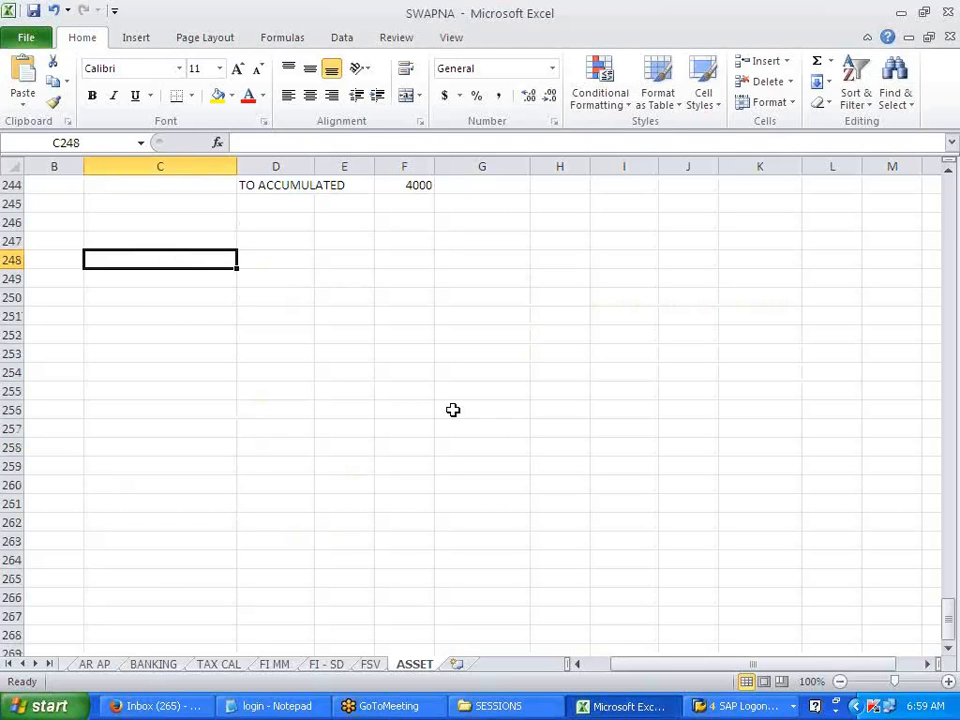
pyautogui.write('1.')
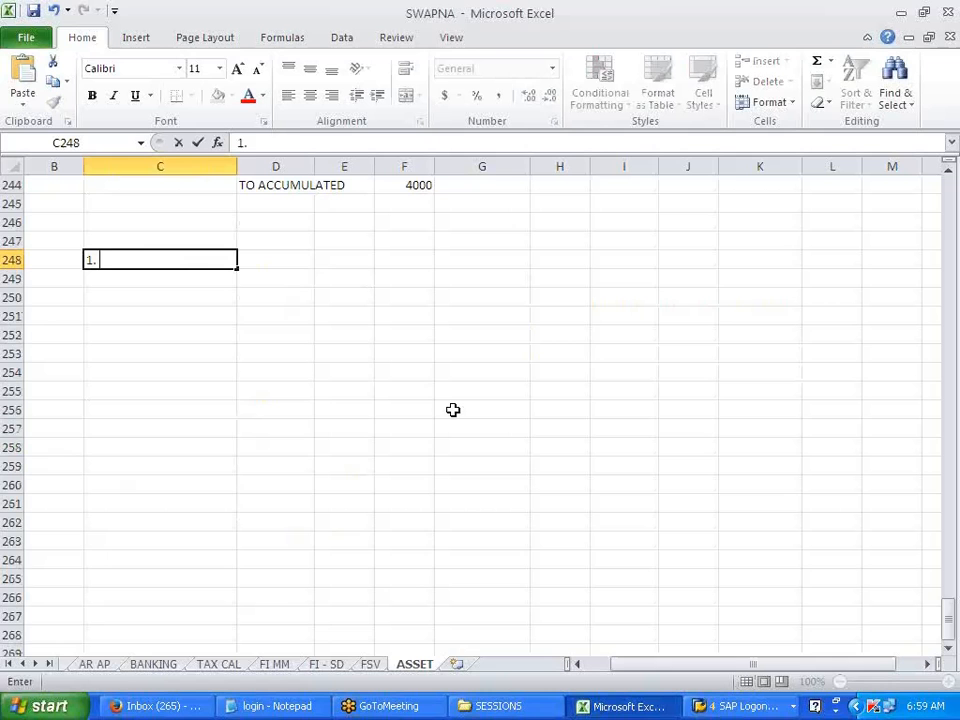
pyautogui.write(' DEACTI')
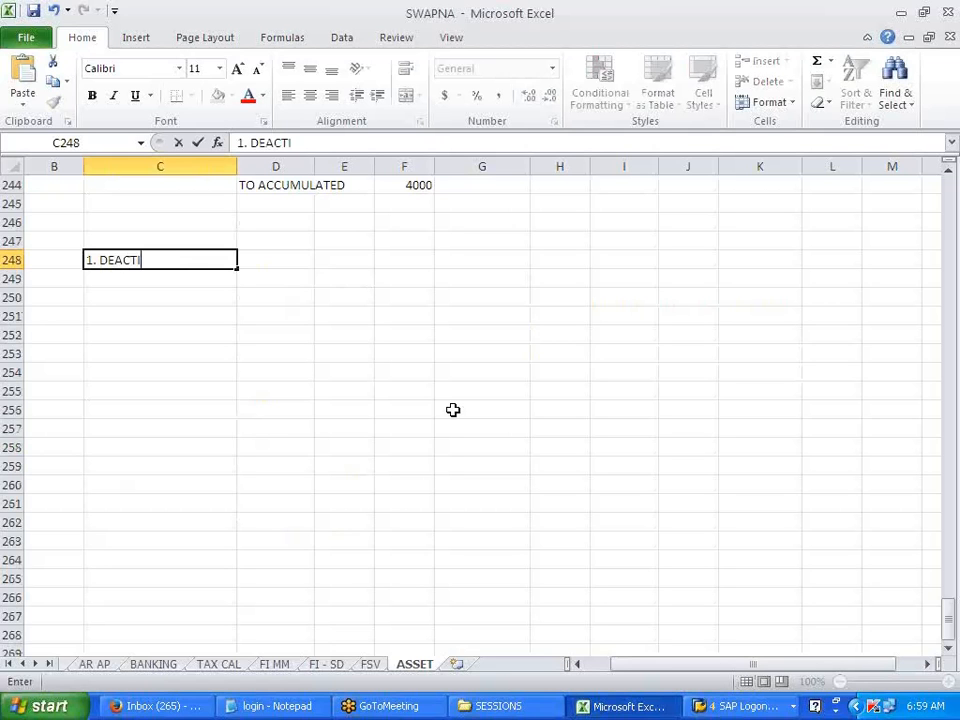
pyautogui.write('VATE RECON')
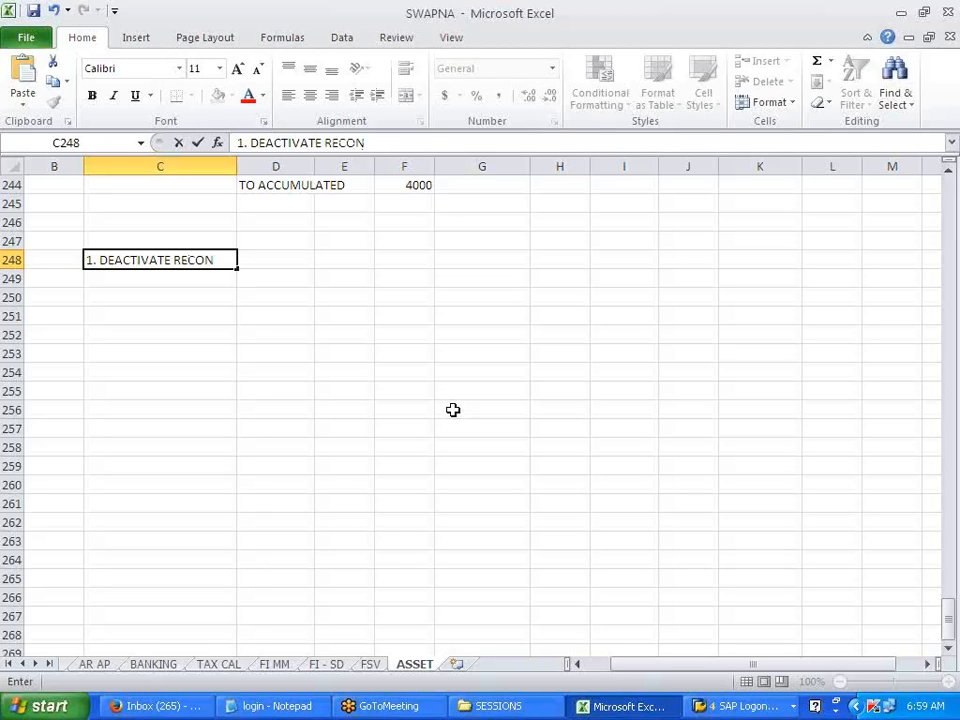
pyautogui.press('Return')
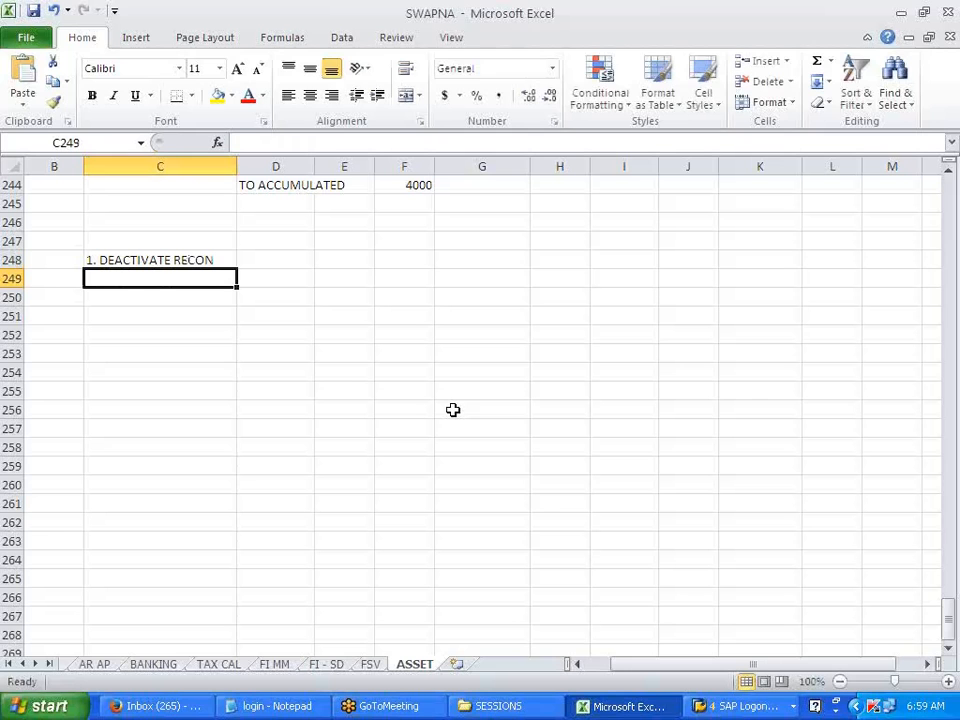
# Step: Enter "2. UPLOAD TO AS91 (CLOSED F.Y OR CURRENT F.Y)" in cell C249 as the second point of the list
pyautogui.write('2. PASS')
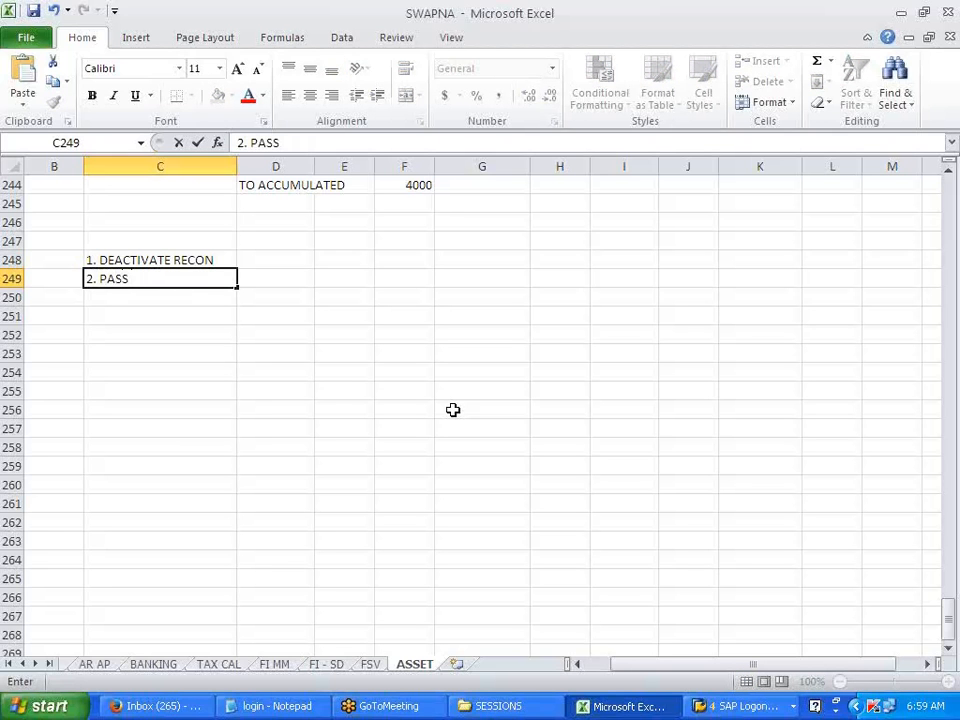
pyautogui.press('BackSpace')
pyautogui.press('BackSpace')
pyautogui.press('BackSpace')
pyautogui.press('BackSpace')
pyautogui.write('UPLOAD ')
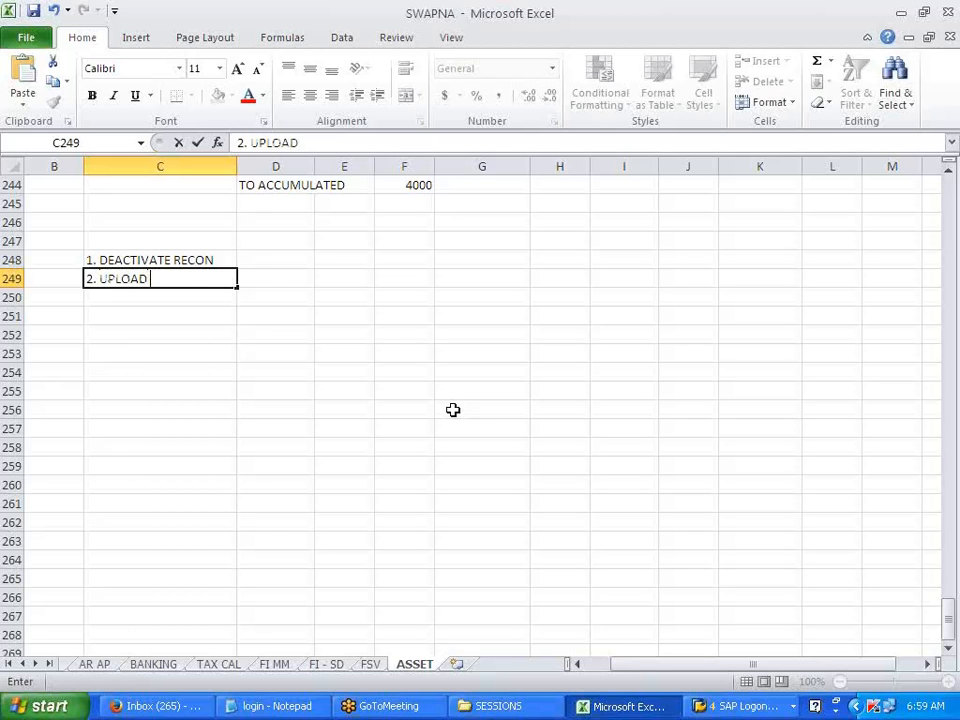
pyautogui.write('TO AS91')
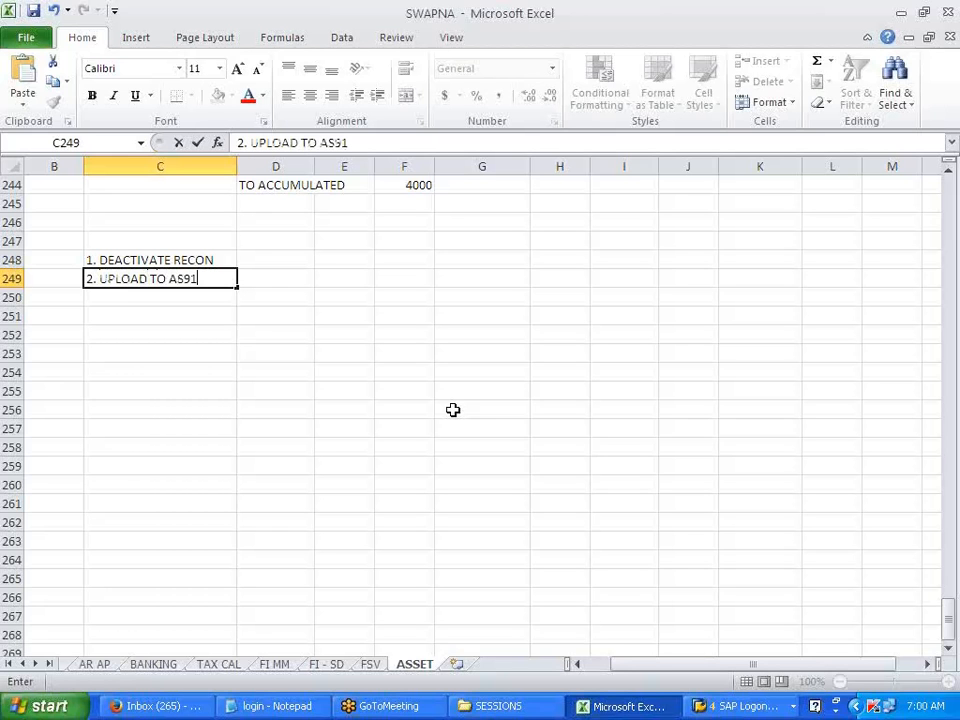
pyautogui.write(' (CLOSE')
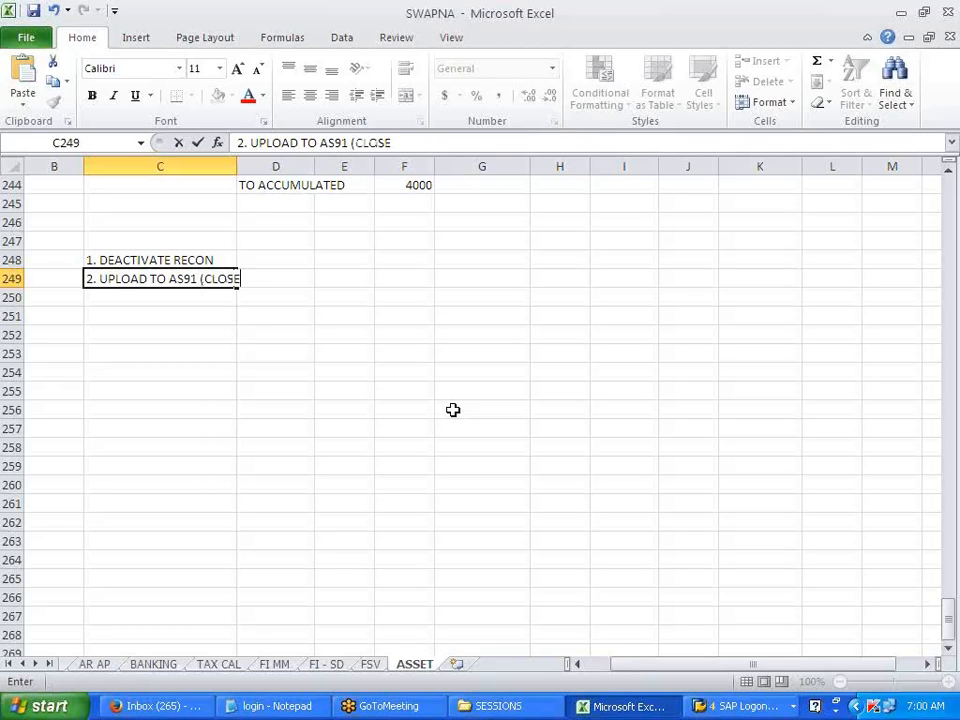
pyautogui.write('D F.Y OR CURR')
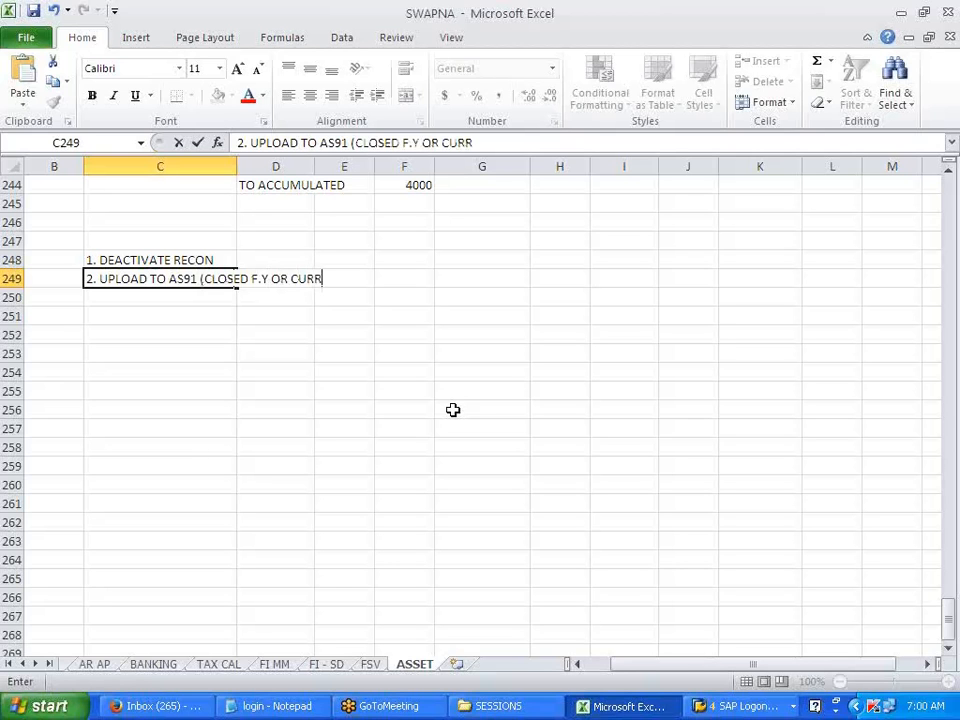
pyautogui.write('ENT F.Y)')
pyautogui.press('Return')
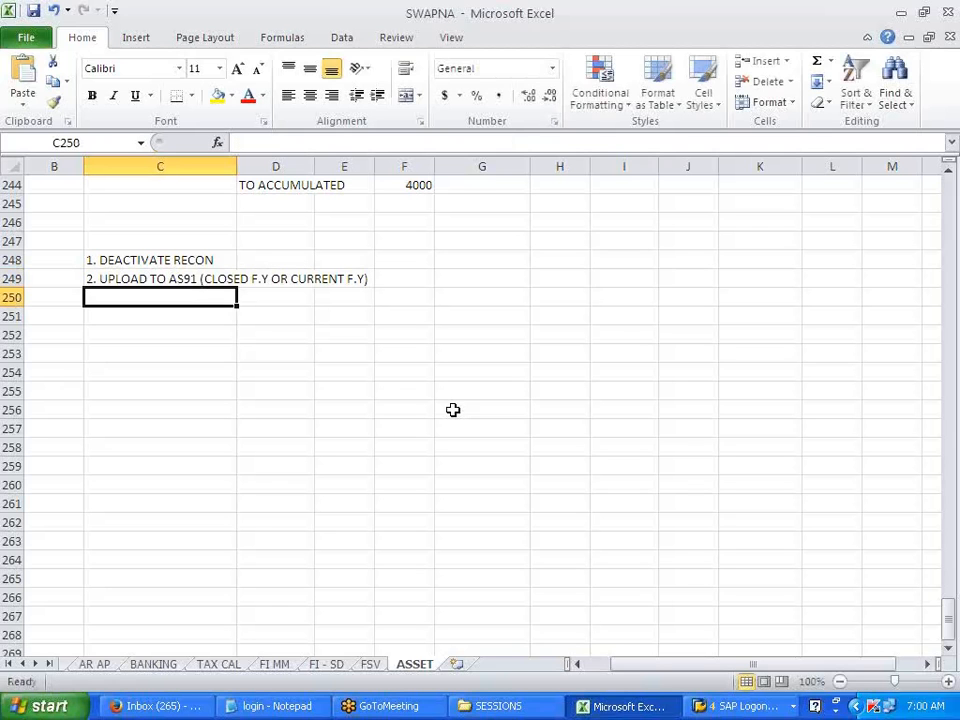
# Step: Enter "3. JV -- F-02 OR OASV" in cell C250 as the third point of the list
pyautogui.write('3')
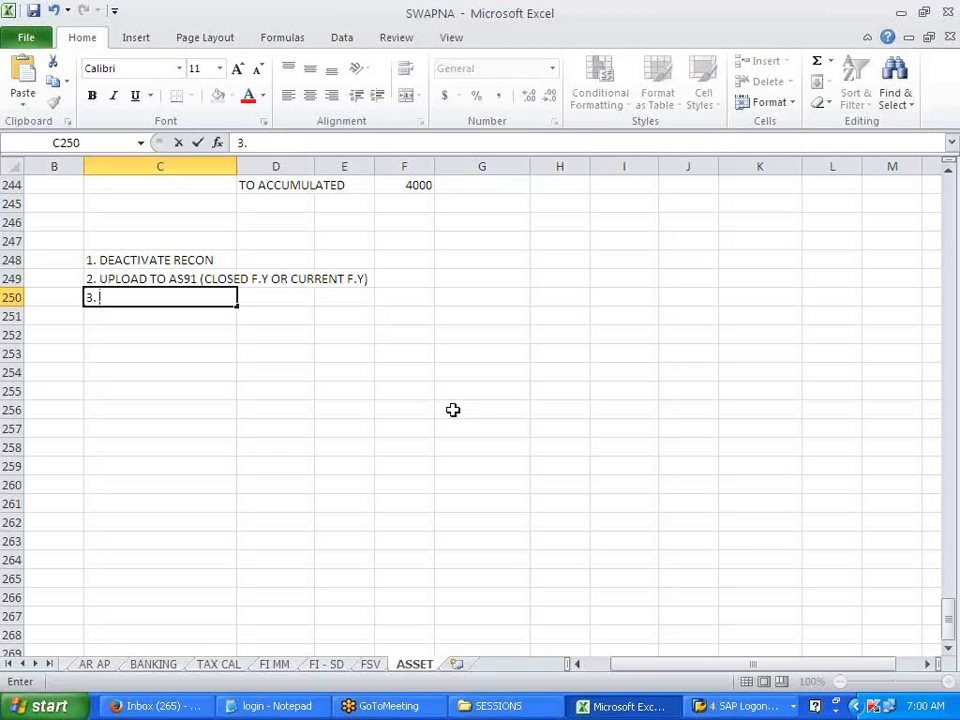
pyautogui.write('. JV -- F-02 OR A')
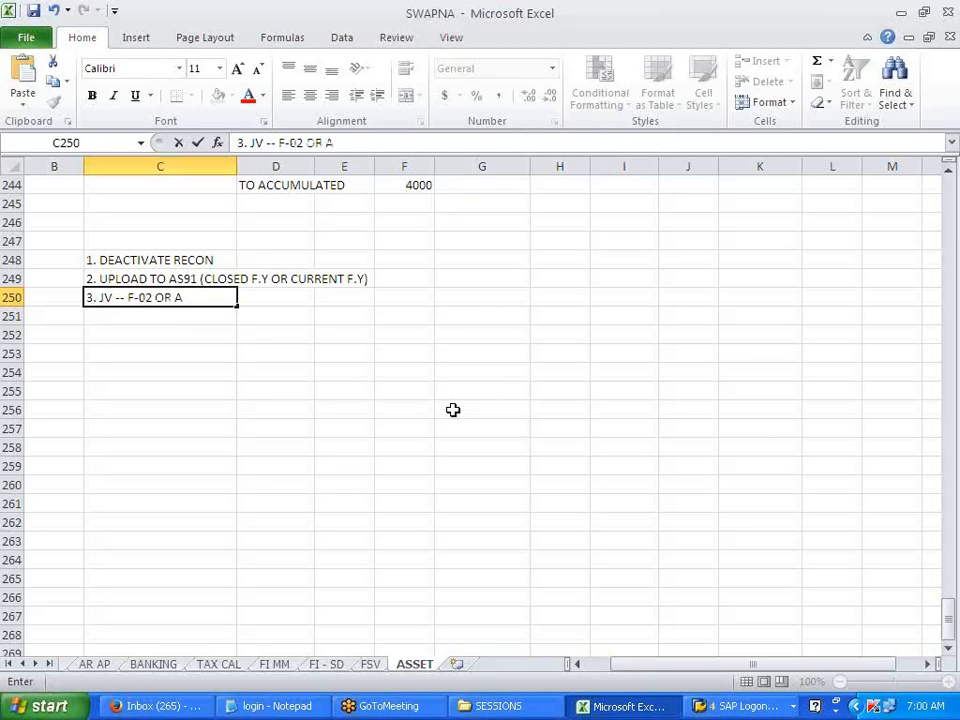
pyautogui.press('BackSpace')
pyautogui.write('OAS')
pyautogui.write('C')
pyautogui.click(438, 408)
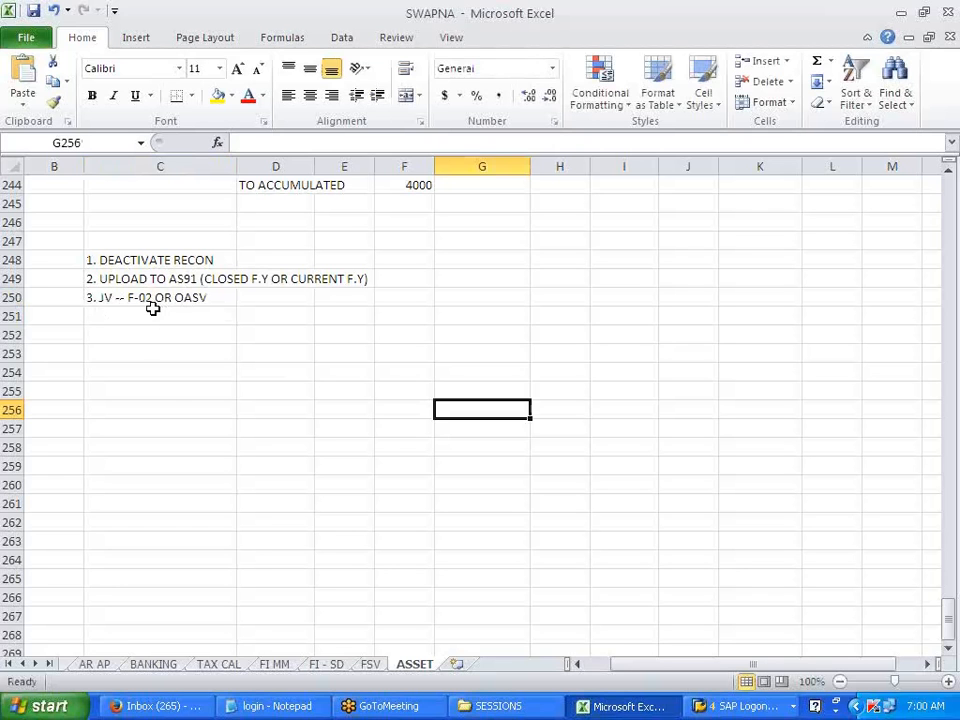
# Step: Review the F-02 asset takeover entry in D233:G235 and the mid-year depreciation entry in D243:F244
pyautogui.scroll(5, 319, 371)
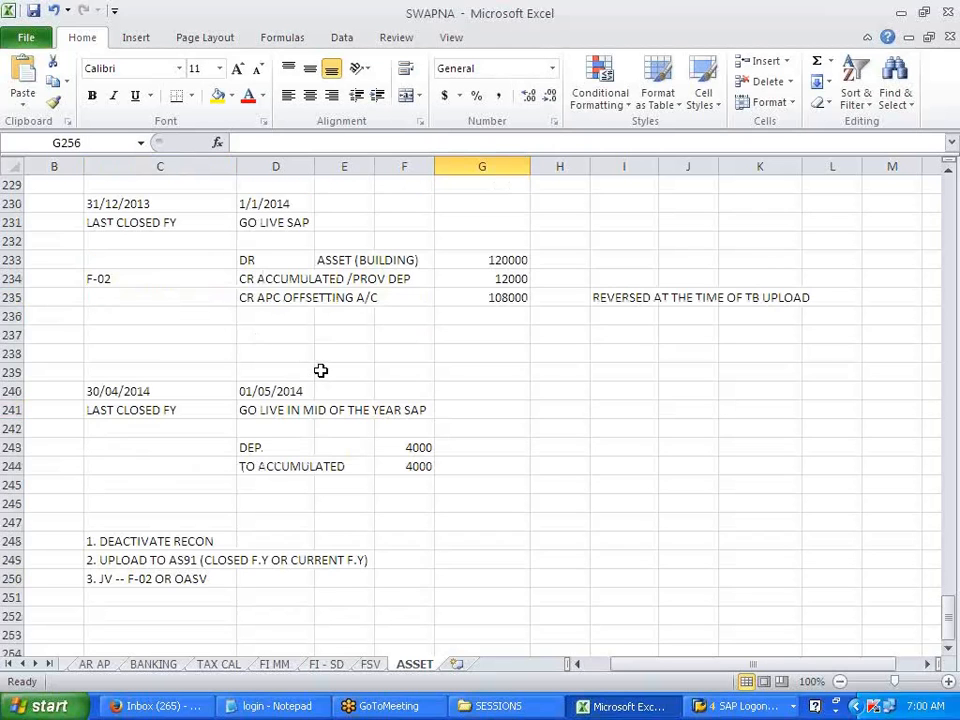
pyautogui.moveTo(250, 260); pyautogui.dragTo(495, 298)
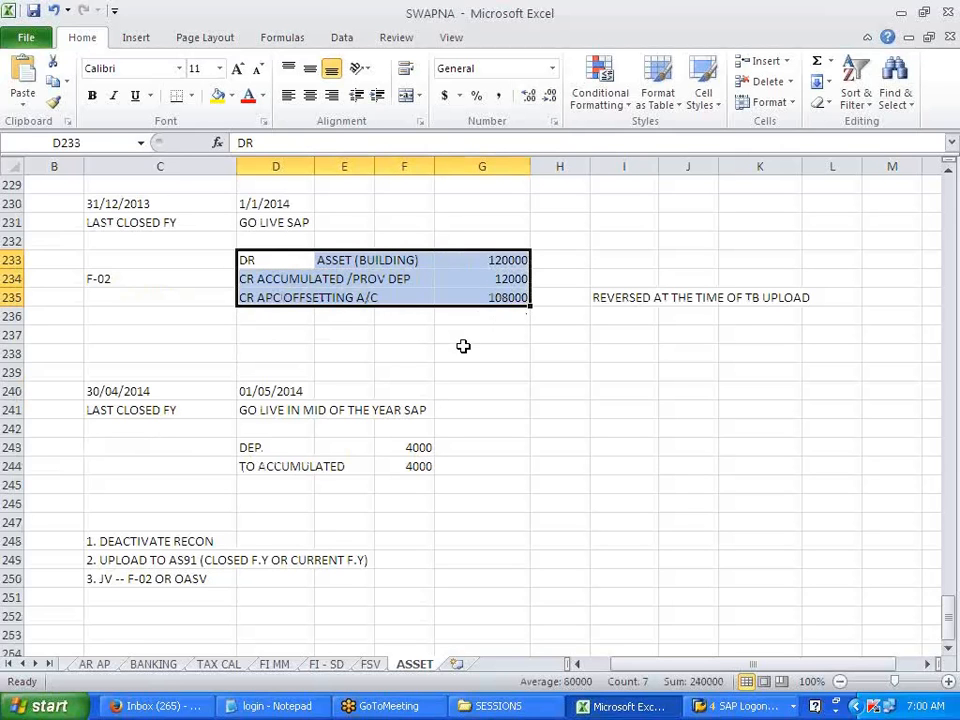
pyautogui.click(462, 346)
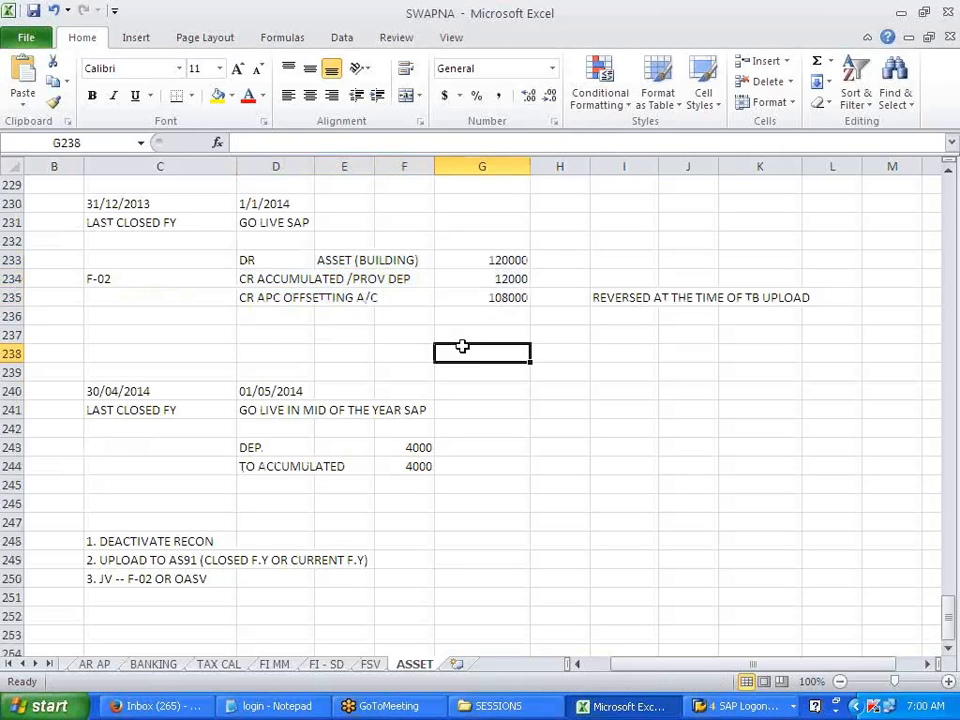
pyautogui.moveTo(270, 444); pyautogui.dragTo(407, 463)
pyautogui.scroll(-2, 418, 520)
pyautogui.scroll(-1, 418, 520)
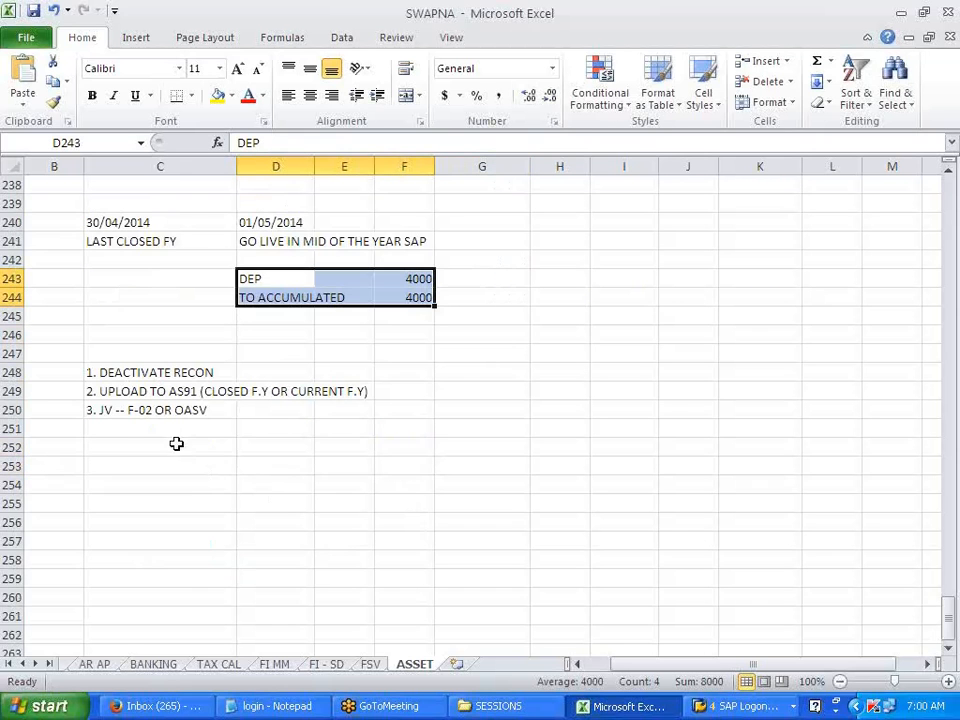
# Step: Start the fourth point in cell C251 with "4 . RECON FI -AA -", leaving the transaction code out
pyautogui.click(133, 428)
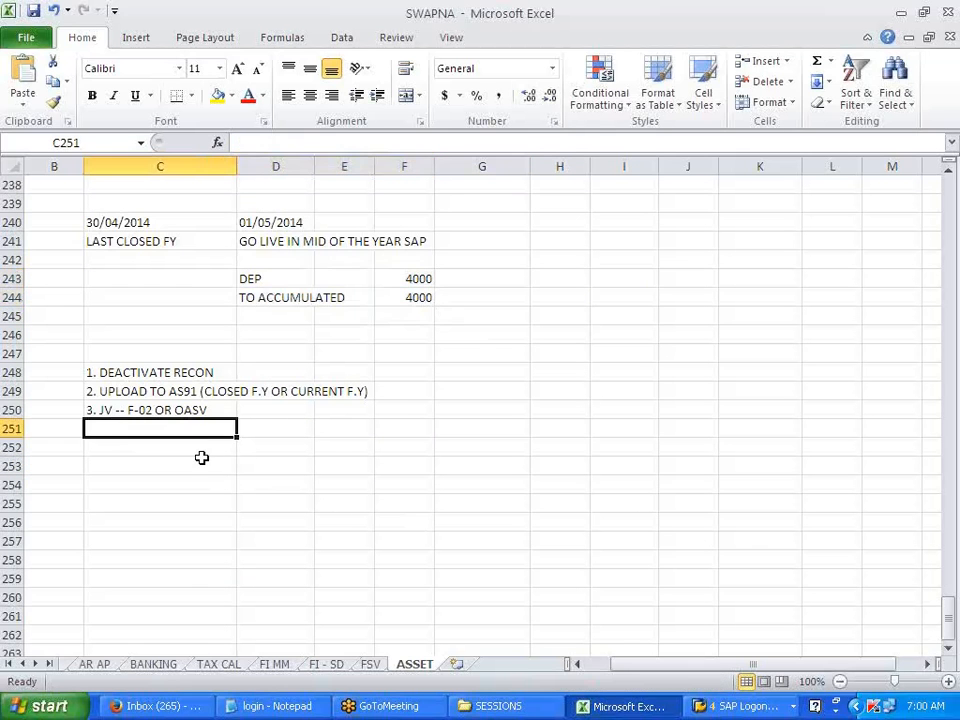
pyautogui.write('4')
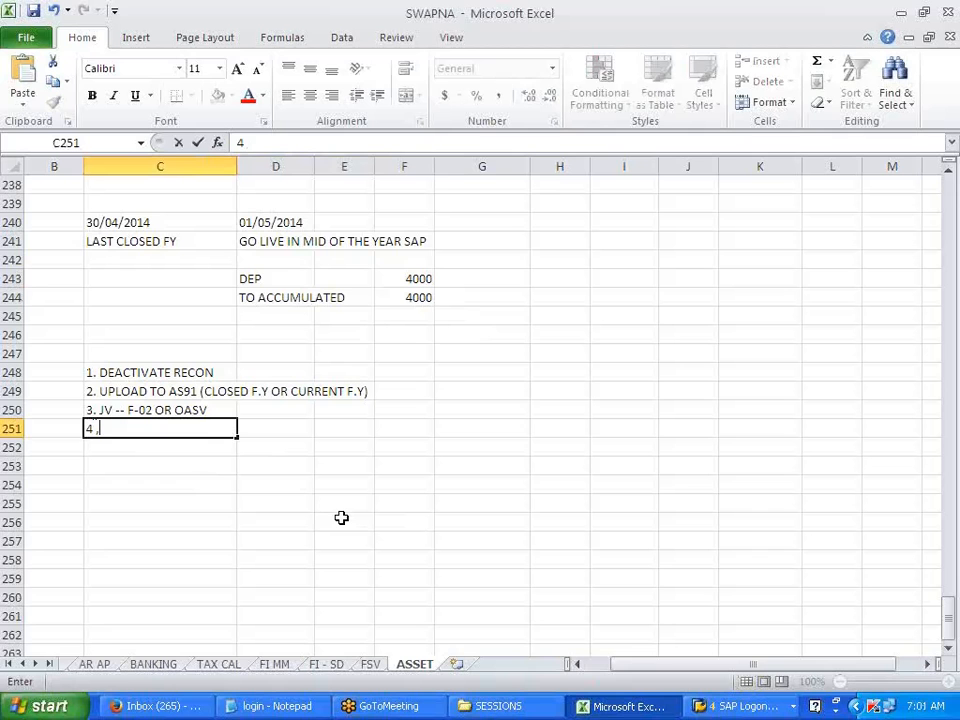
pyautogui.write(' . RECON FI')
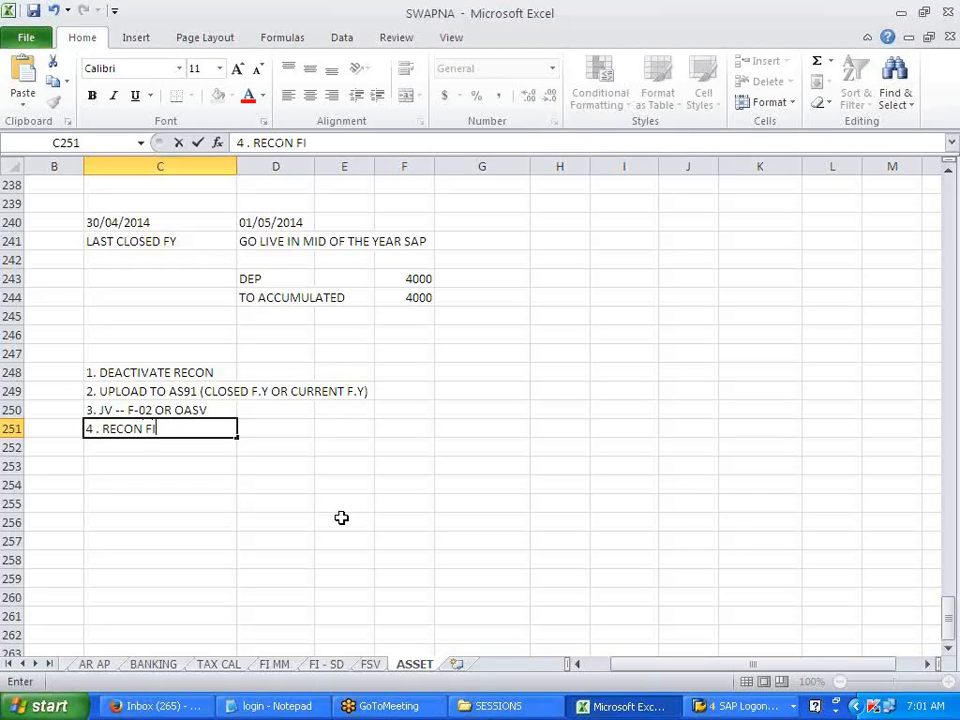
pyautogui.write(' -AA  - ABST')
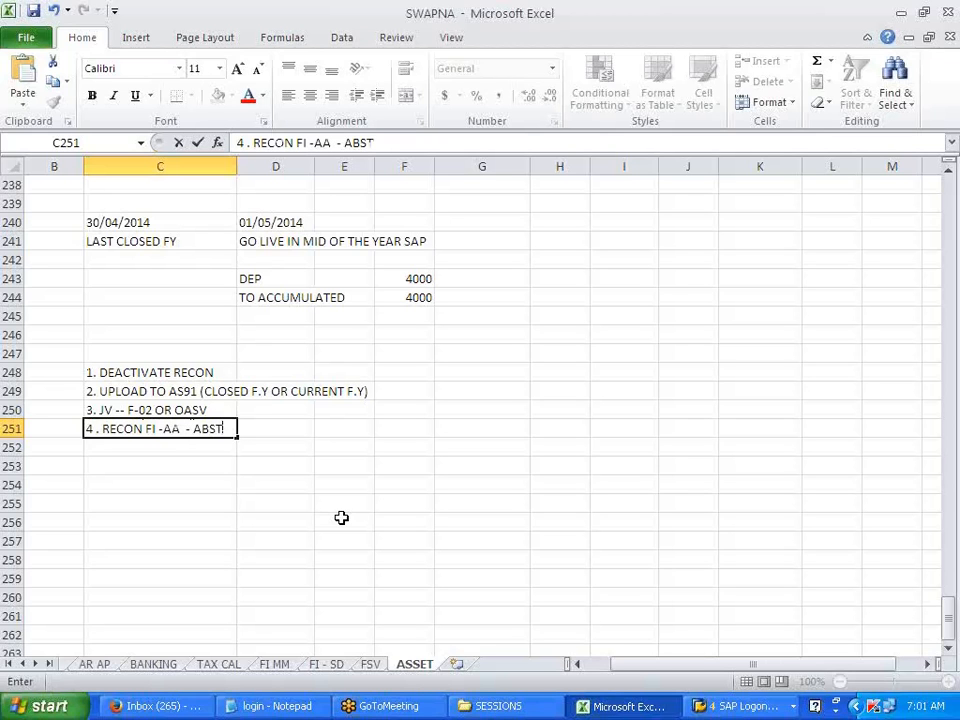
pyautogui.press('BackSpace')
pyautogui.press('BackSpace')
pyautogui.press('BackSpace')
# Step: Switch to SAP and exit the vendor acquisition posting to the SAP Easy Access screen, discarding the unsaved header data
pyautogui.hotkey('alt', 'Tab')
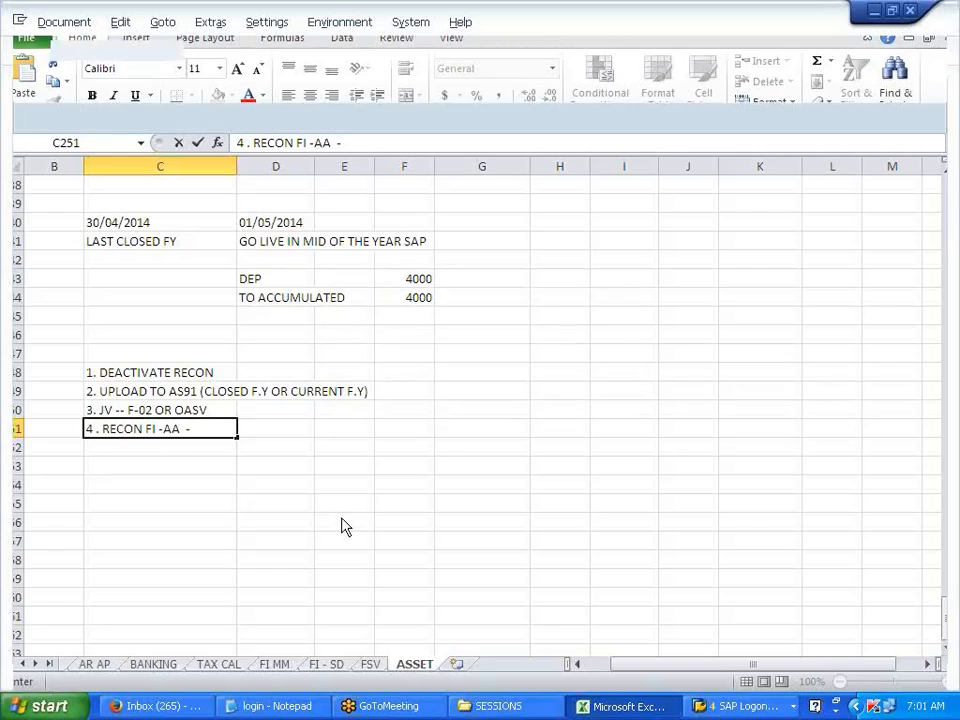
pyautogui.click(291, 49)
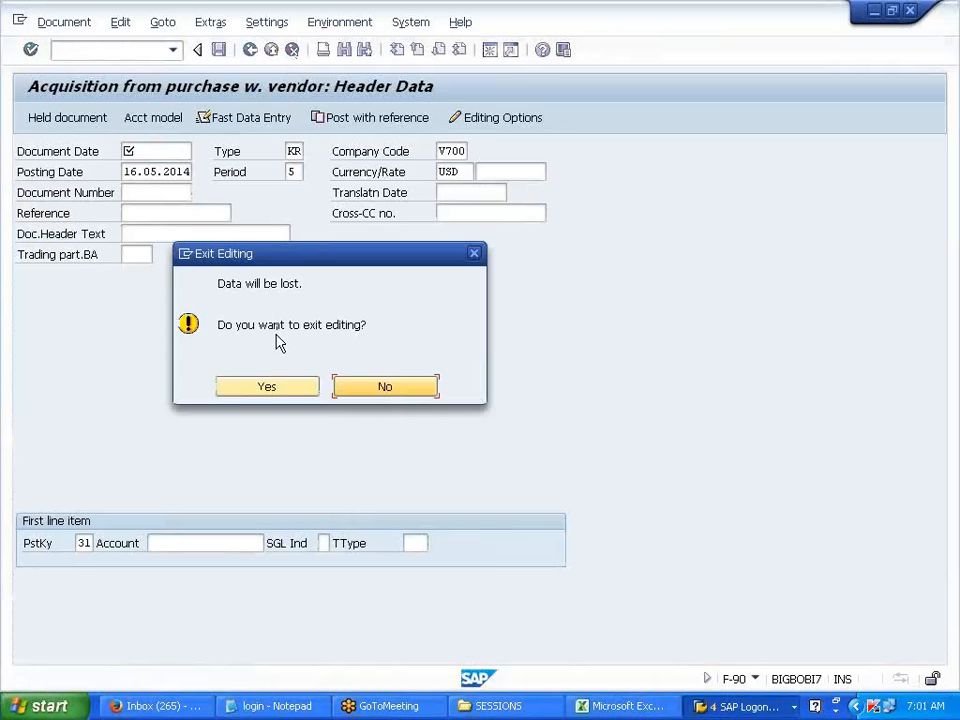
pyautogui.click(267, 388)
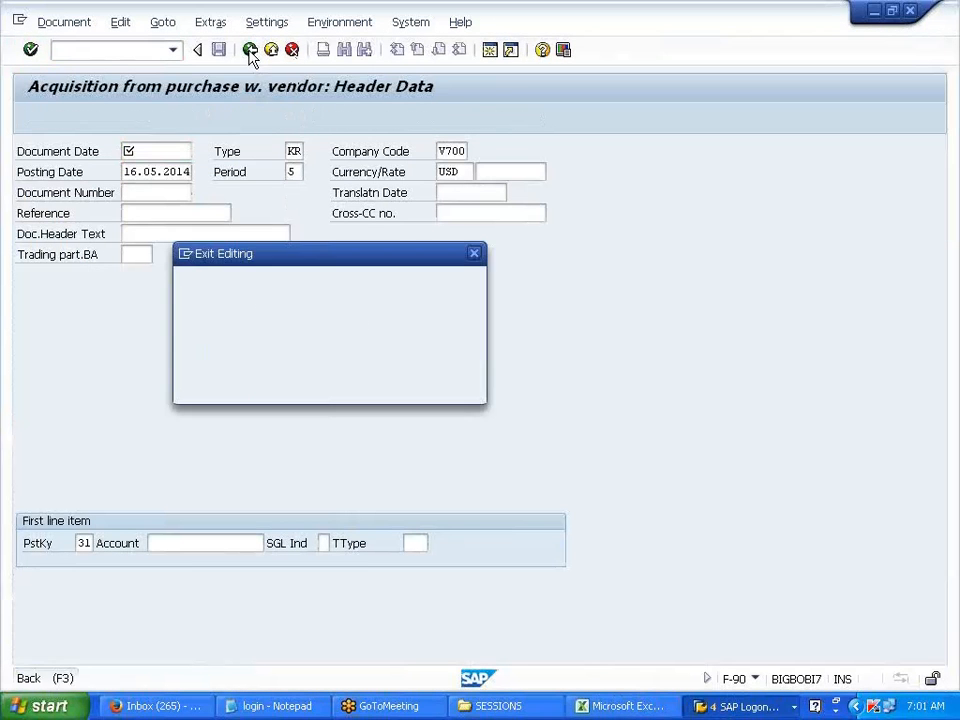
pyautogui.click(251, 52)
pyautogui.click(265, 388)
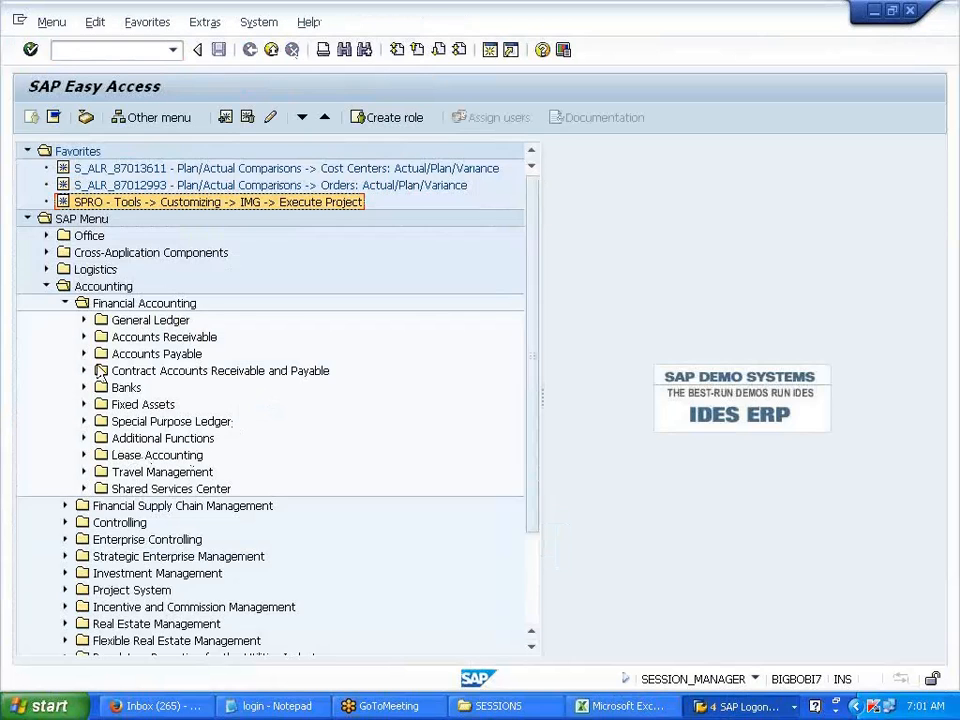
# Step: Search the Posting, Asset and Periodic Processing folders under Fixed Assets for the FI-AA reconciliation transaction
pyautogui.click(82, 405)
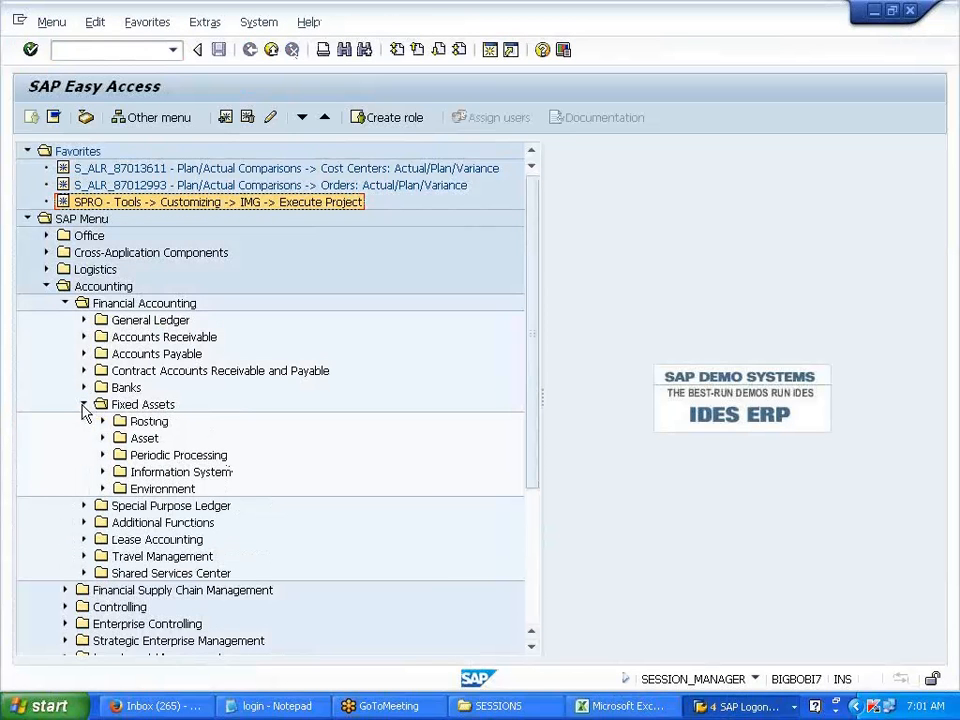
pyautogui.click(101, 456)
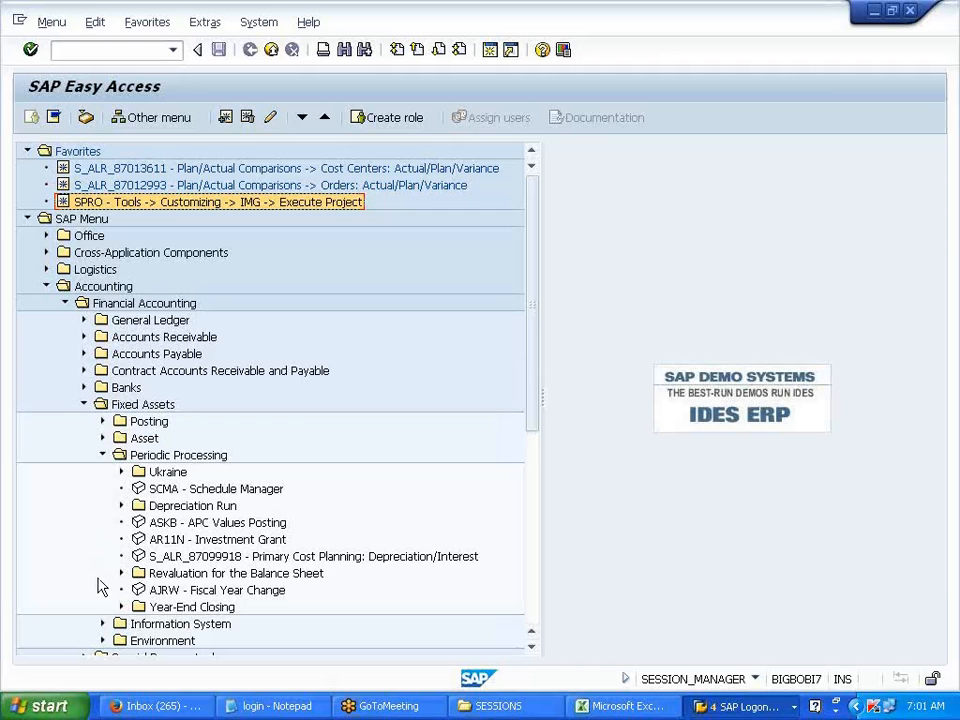
pyautogui.click(103, 456)
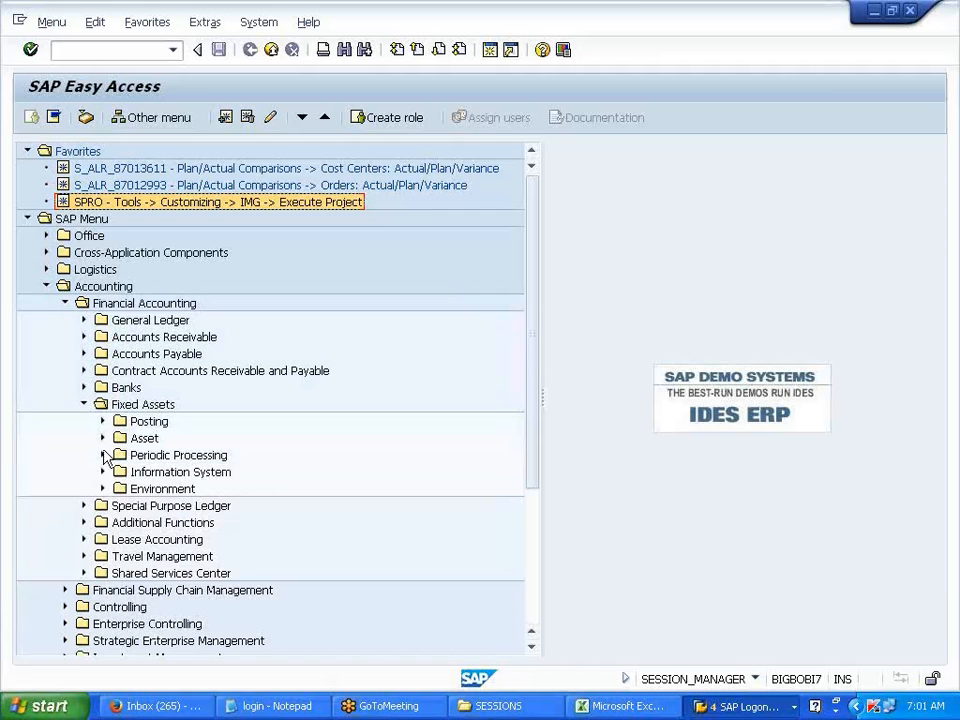
pyautogui.click(103, 439)
pyautogui.click(104, 438)
pyautogui.click(103, 422)
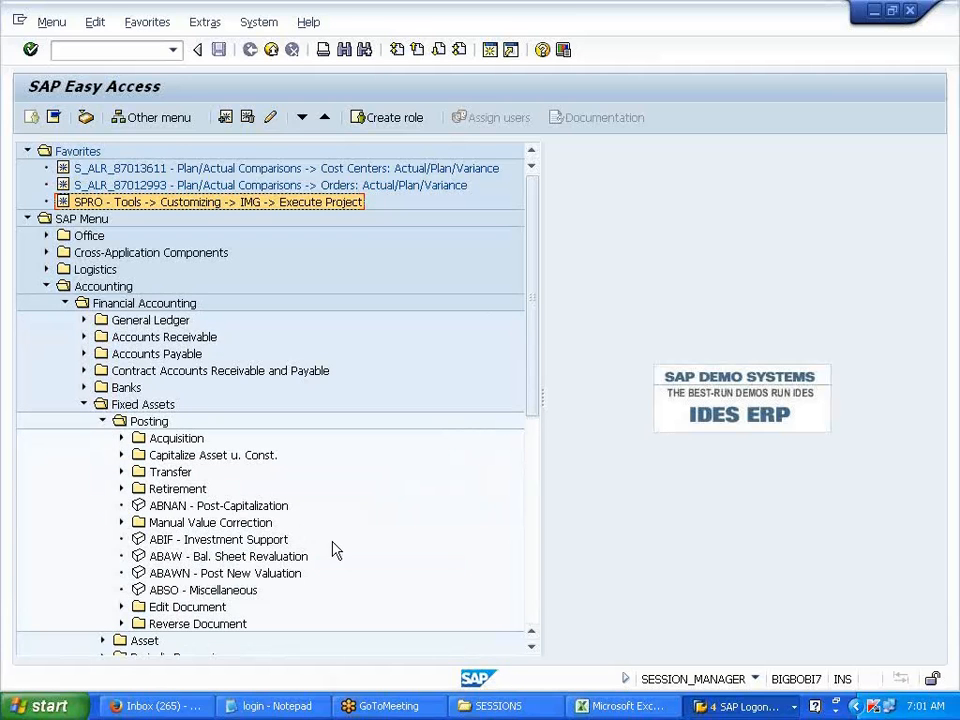
pyautogui.scroll(-1, 333, 551)
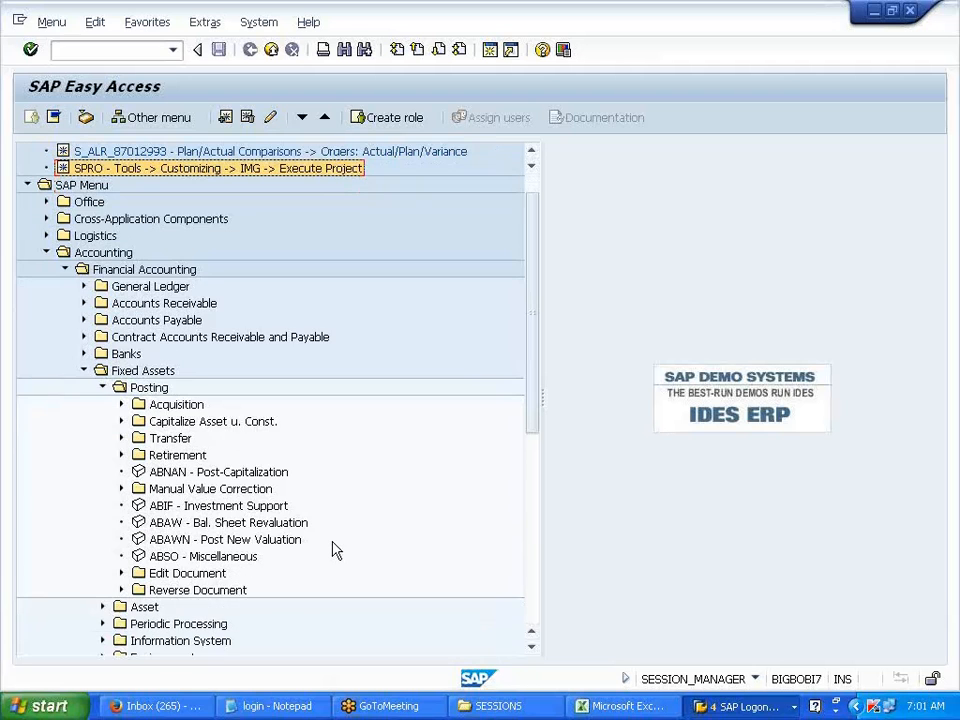
pyautogui.click(121, 492)
pyautogui.click(121, 490)
pyautogui.click(121, 590)
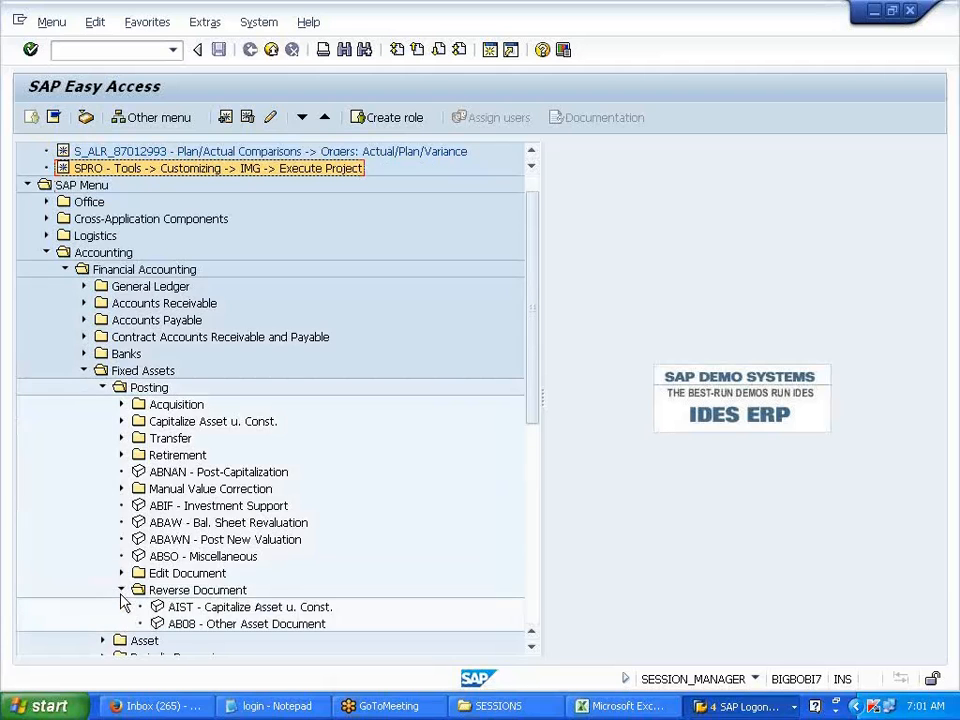
pyautogui.click(121, 590)
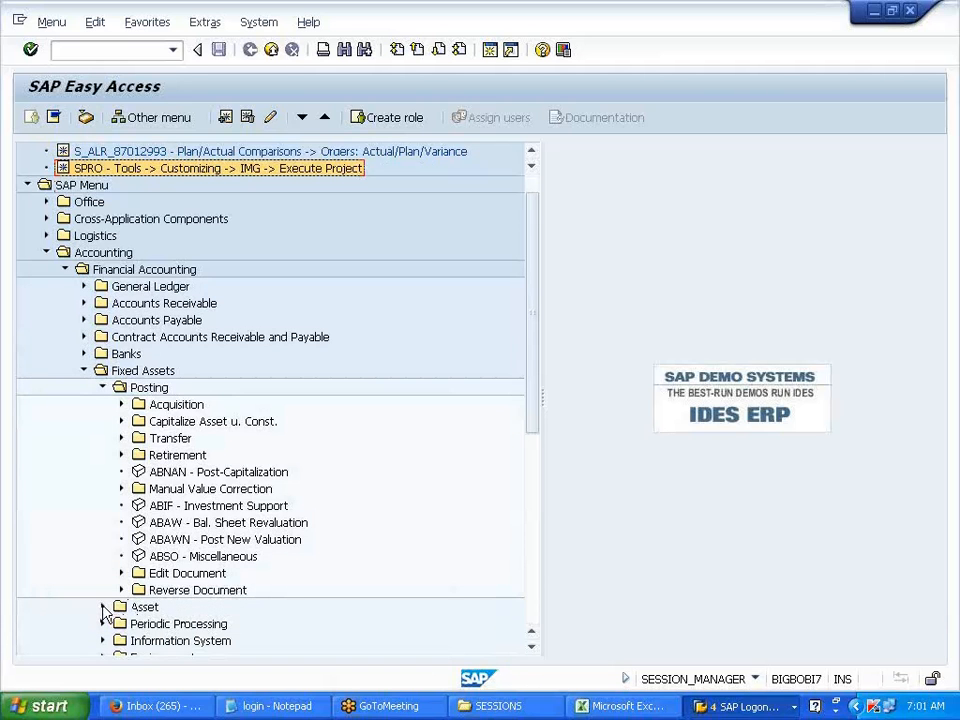
pyautogui.click(103, 607)
pyautogui.scroll(-2, 103, 612)
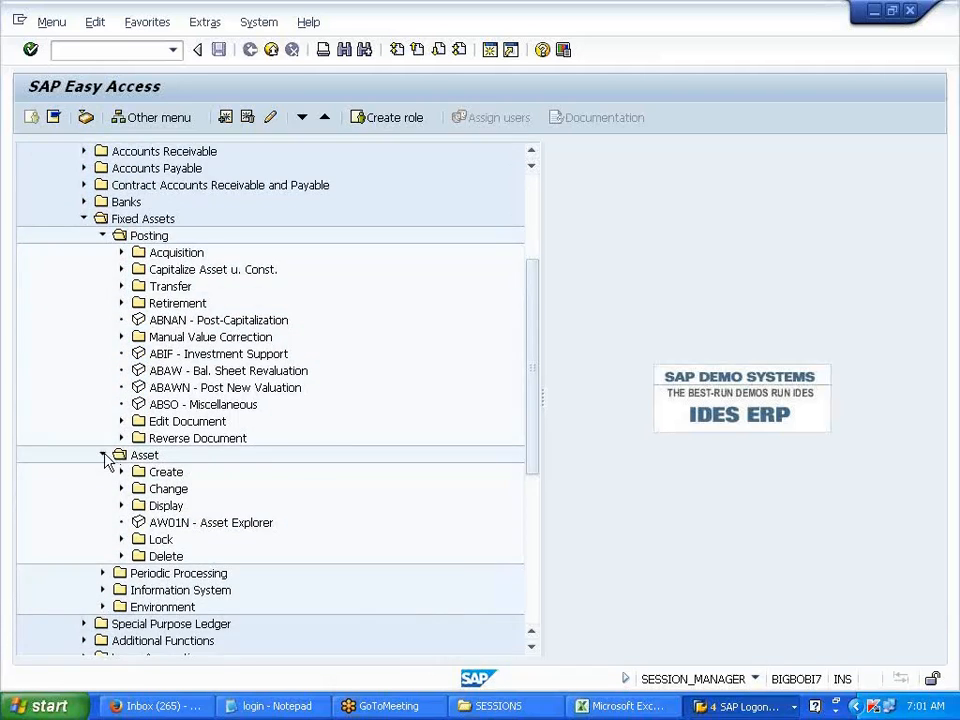
pyautogui.click(104, 456)
pyautogui.click(102, 236)
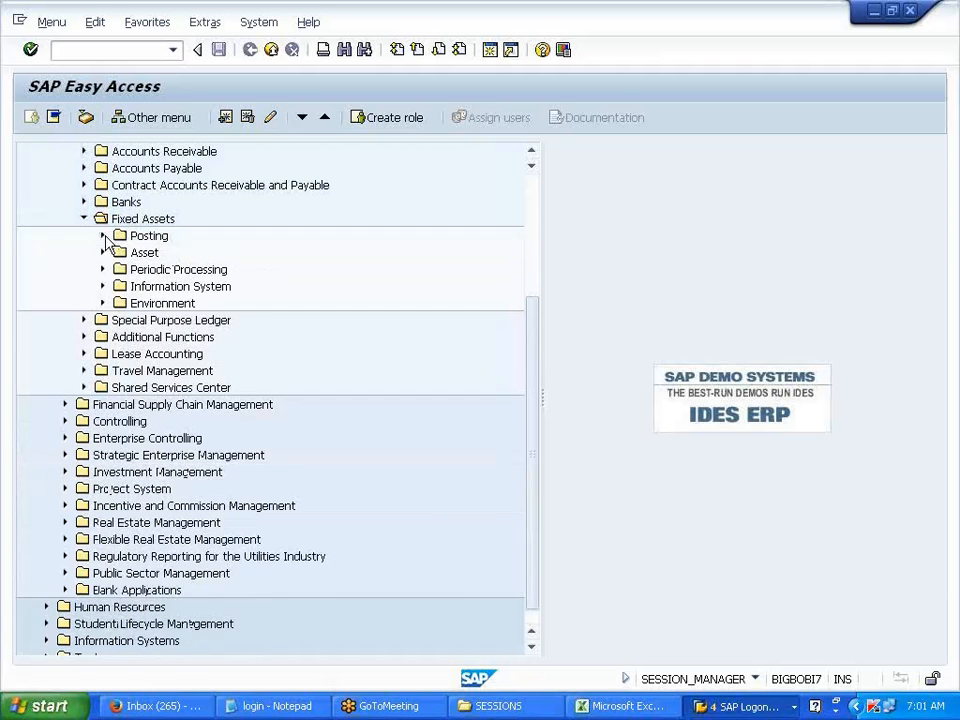
# Step: Expand Year-End Closing under Fixed Assets > Periodic Processing and select the ABST2 - Account Reconciliation entry
pyautogui.click(103, 269)
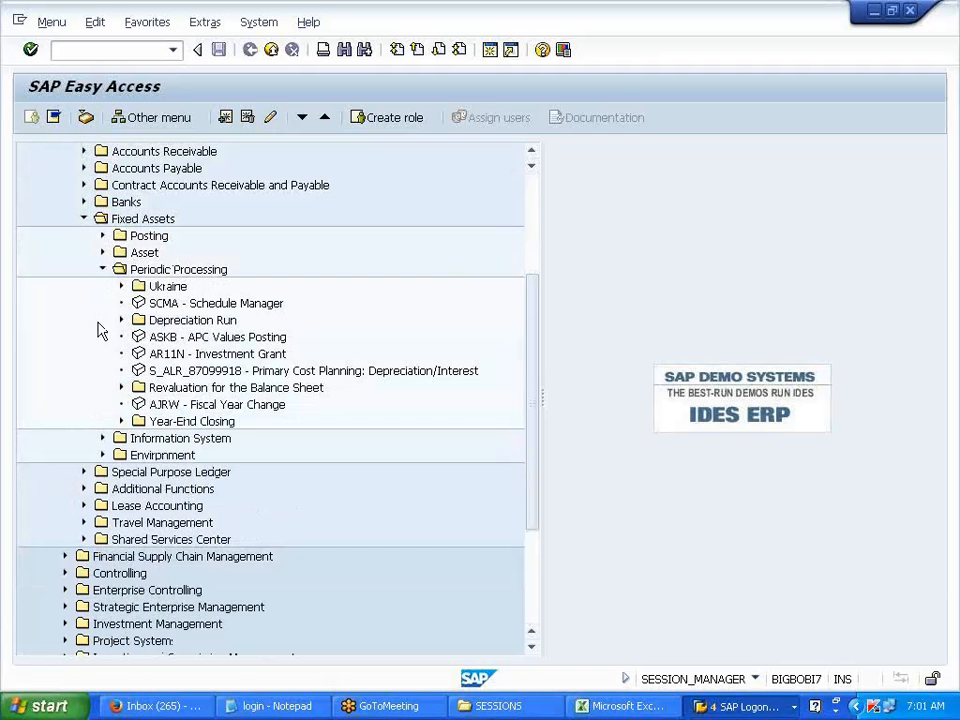
pyautogui.click(120, 421)
pyautogui.click(200, 442)
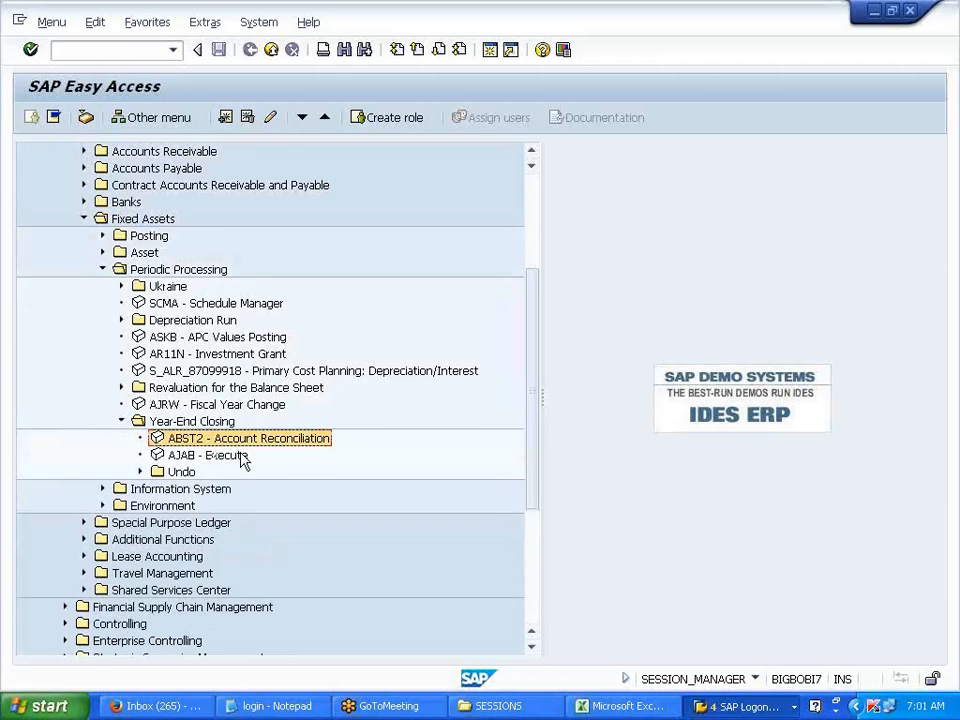
# Step: Switch to Excel and complete the fourth point in cell C251 with "ABST2 - Account Reconciliation"
pyautogui.hotkey('alt', 'Tab')
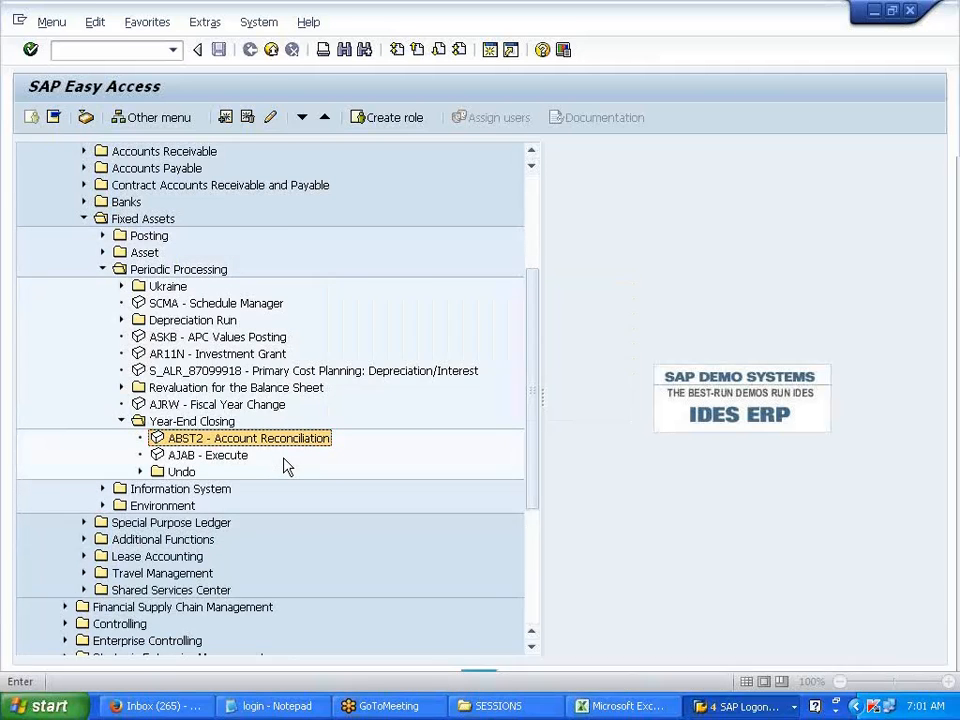
pyautogui.write('ABST2 - Account Reconciliation')
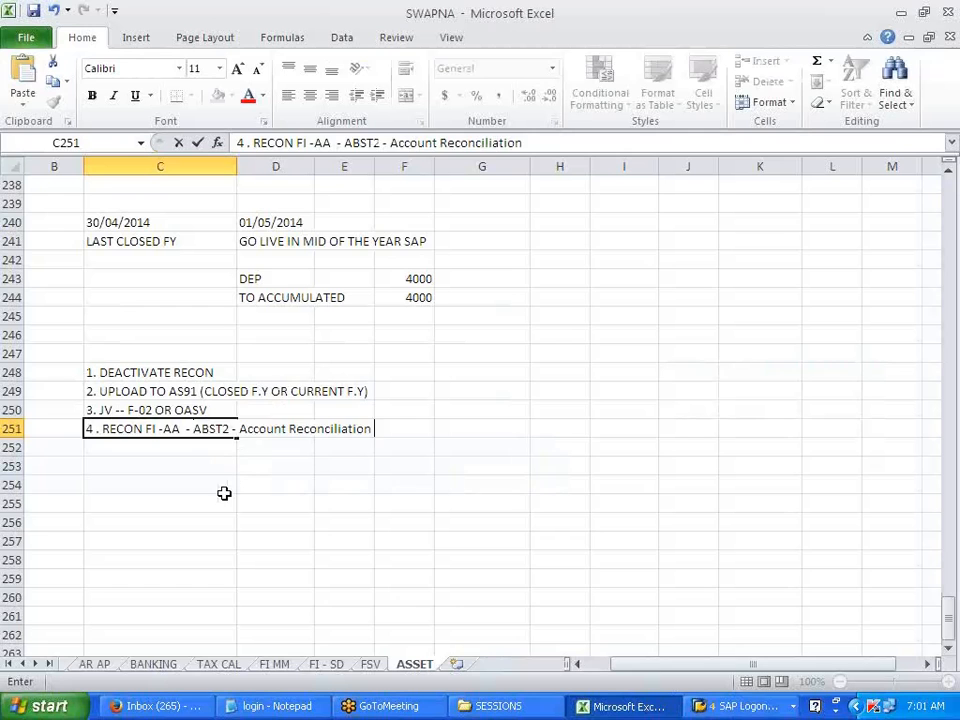
pyautogui.click(221, 488)
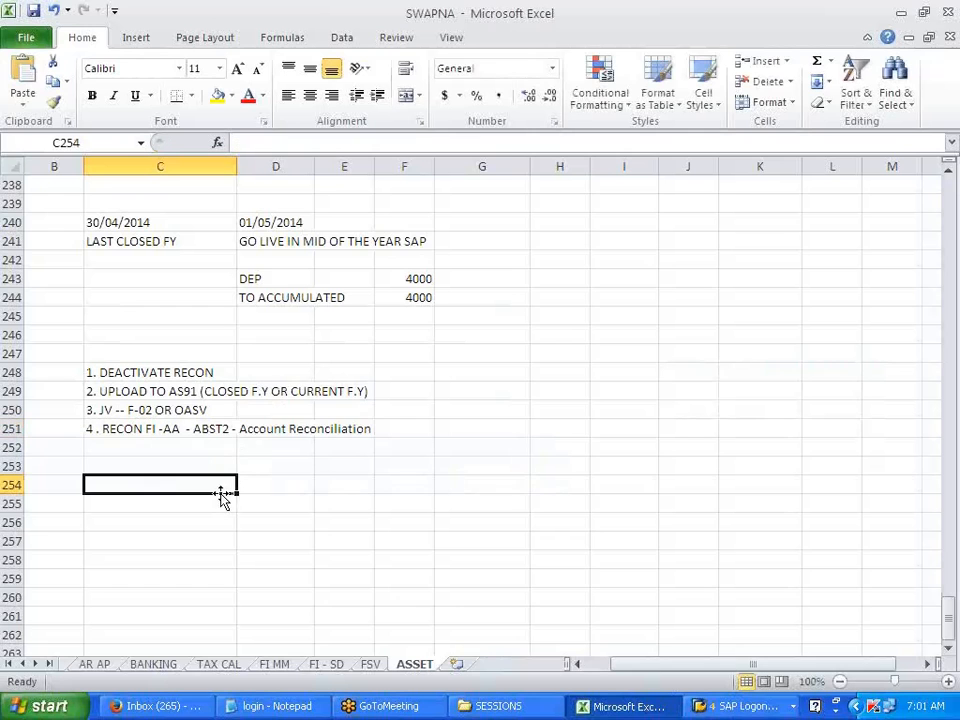
# Step: Enter "5. ACTIVATE RECON" in cell C252 as the fifth point of the list
pyautogui.click(126, 447)
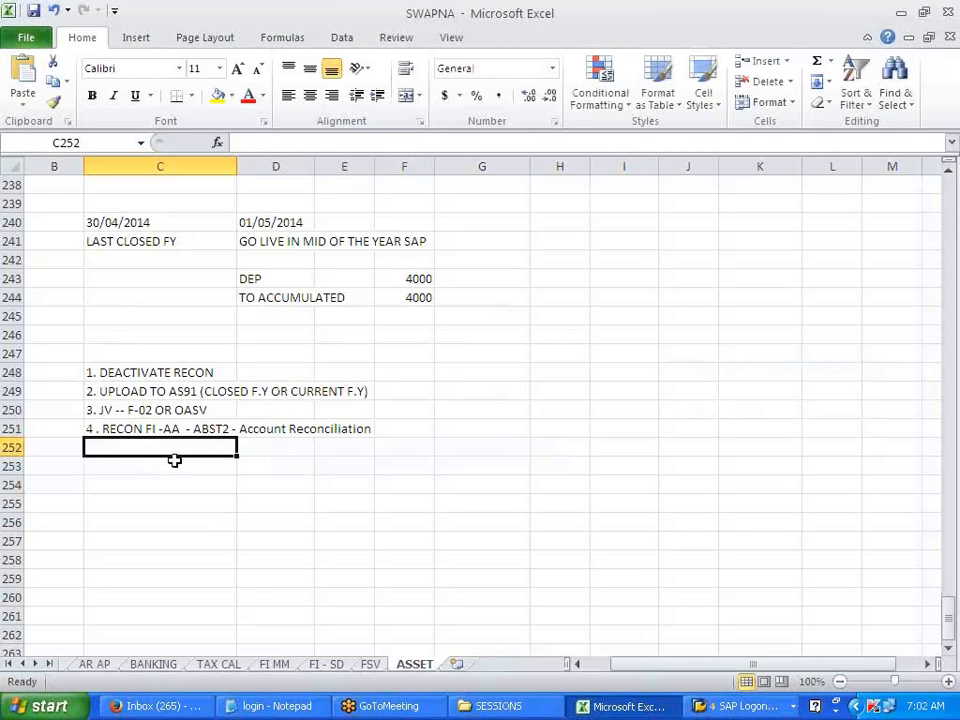
pyautogui.write('5')
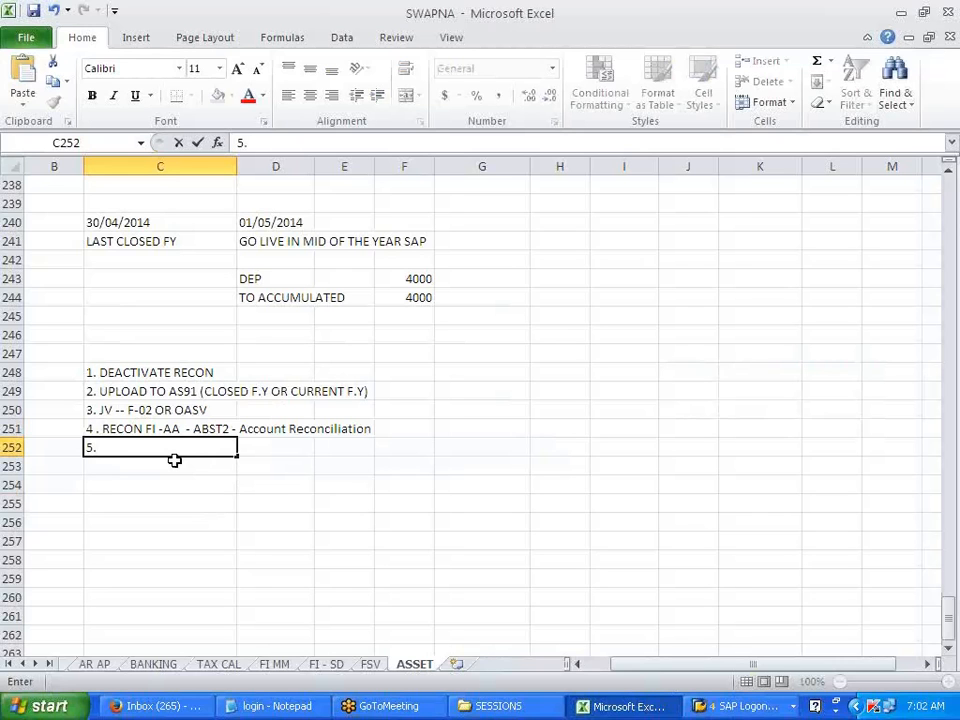
pyautogui.write('. ACTIVATE RECONB')
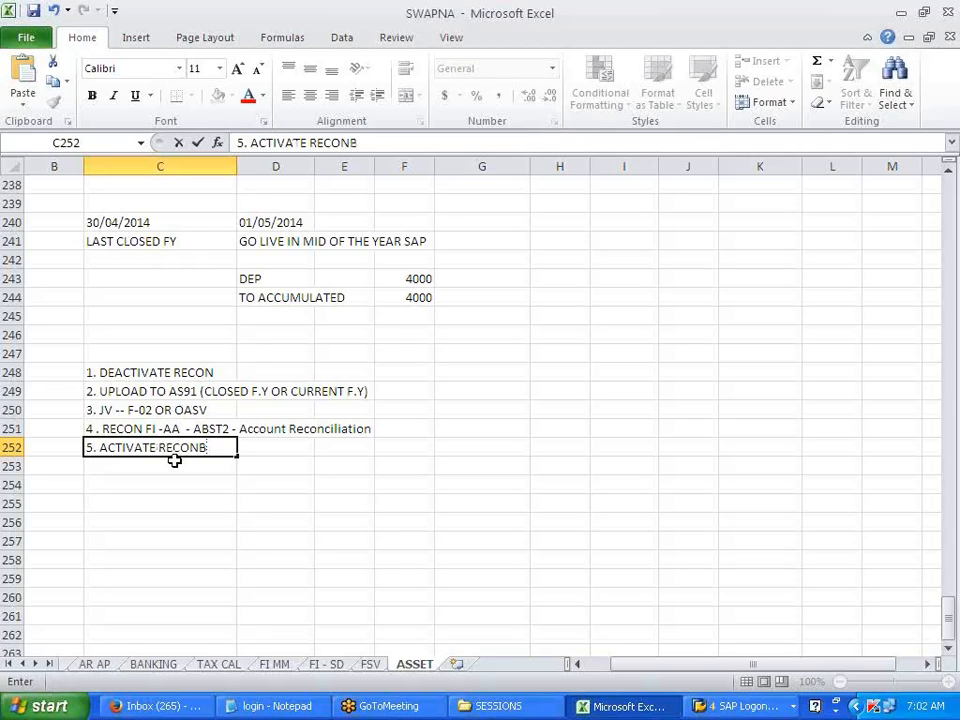
pyautogui.press('BackSpace')
pyautogui.press('Return')
# Step: Enter "6. SET PRD STARTUP" in cell C253 as the sixth point of the list
pyautogui.write('5')
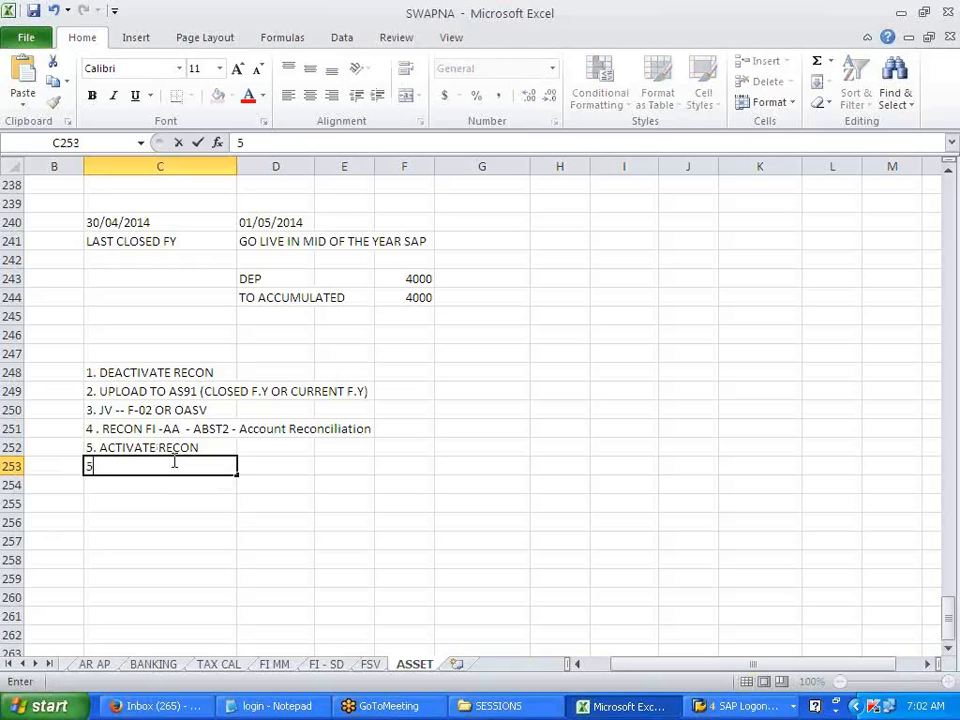
pyautogui.write('. SET PRD STARTUP')
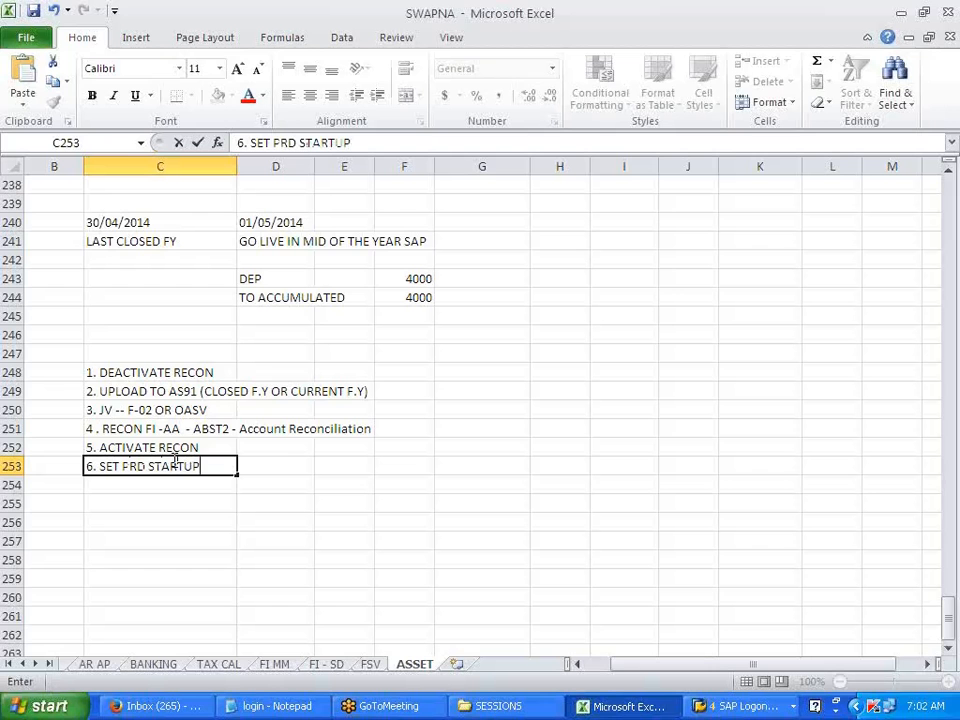
pyautogui.click(378, 540)
# Step: Switch to another SAP Easy Access session and open the SAP Reference IMG through the SPRO favorite
pyautogui.hotkey('alt', 'Tab')
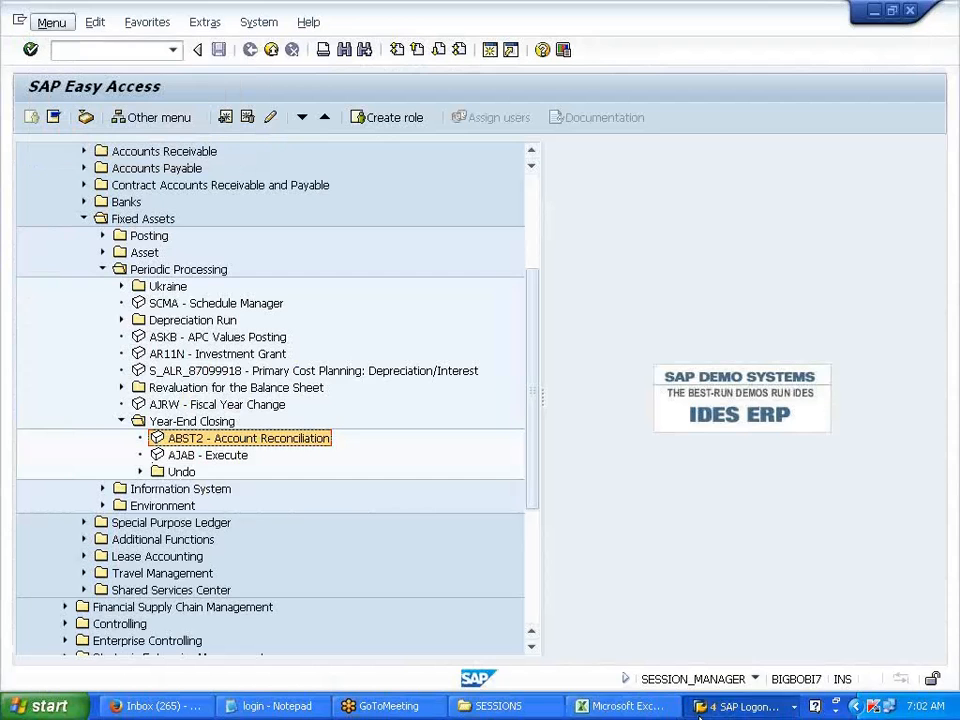
pyautogui.click(740, 706)
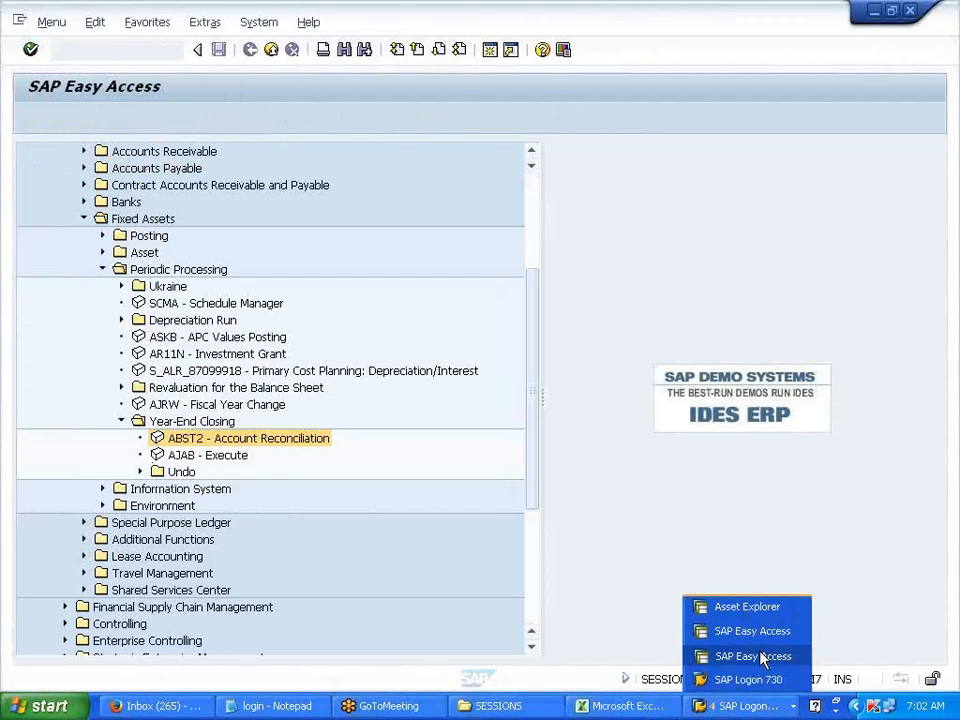
pyautogui.click(762, 656)
pyautogui.doubleClick(150, 203)
pyautogui.click(106, 124)
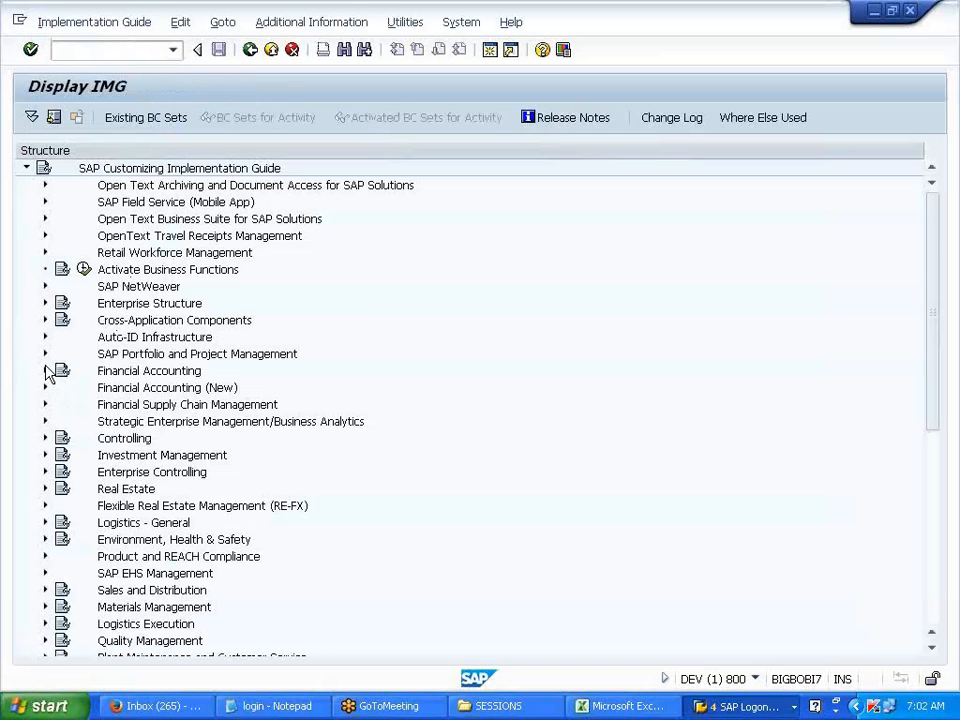
# Step: Expand the IMG to Financial Accounting > Asset Accounting > Preparing for Production Startup > Production Startup
pyautogui.click(44, 370)
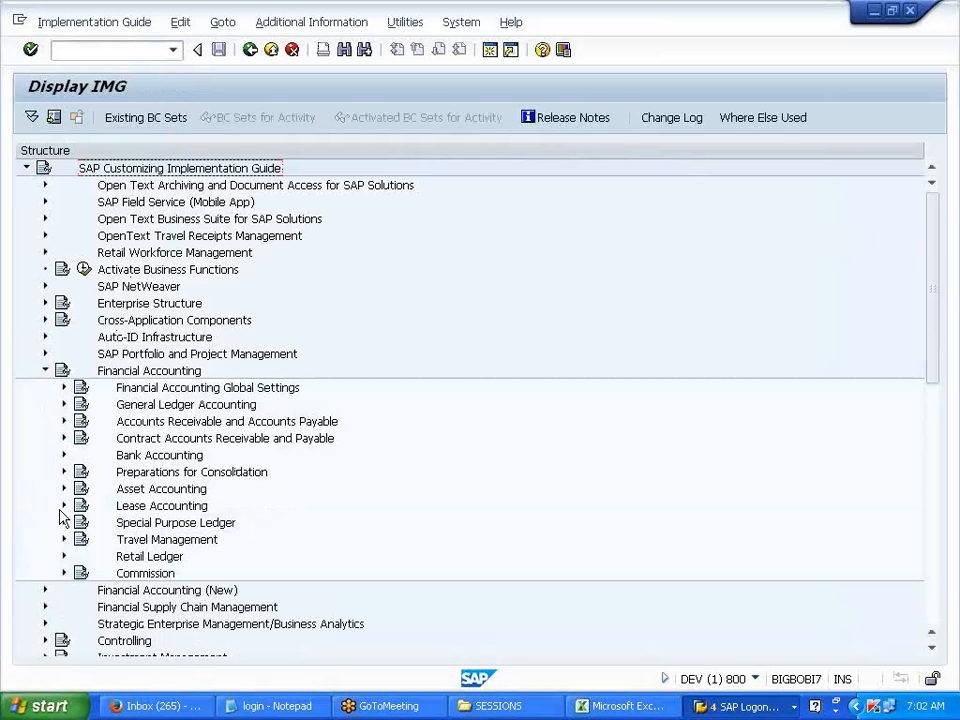
pyautogui.click(63, 488)
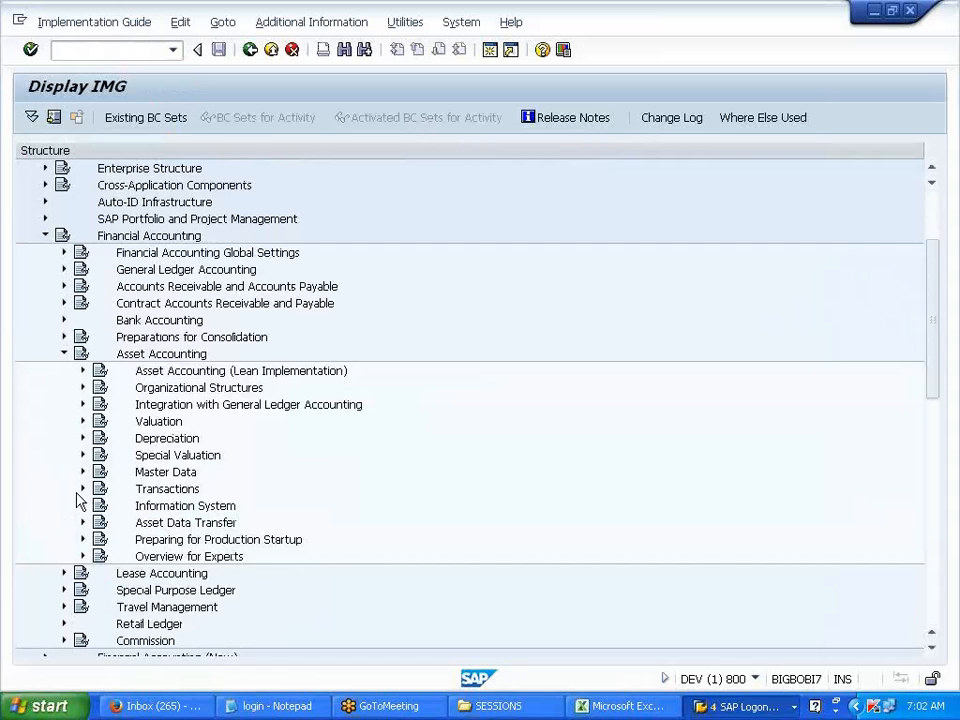
pyautogui.click(83, 490)
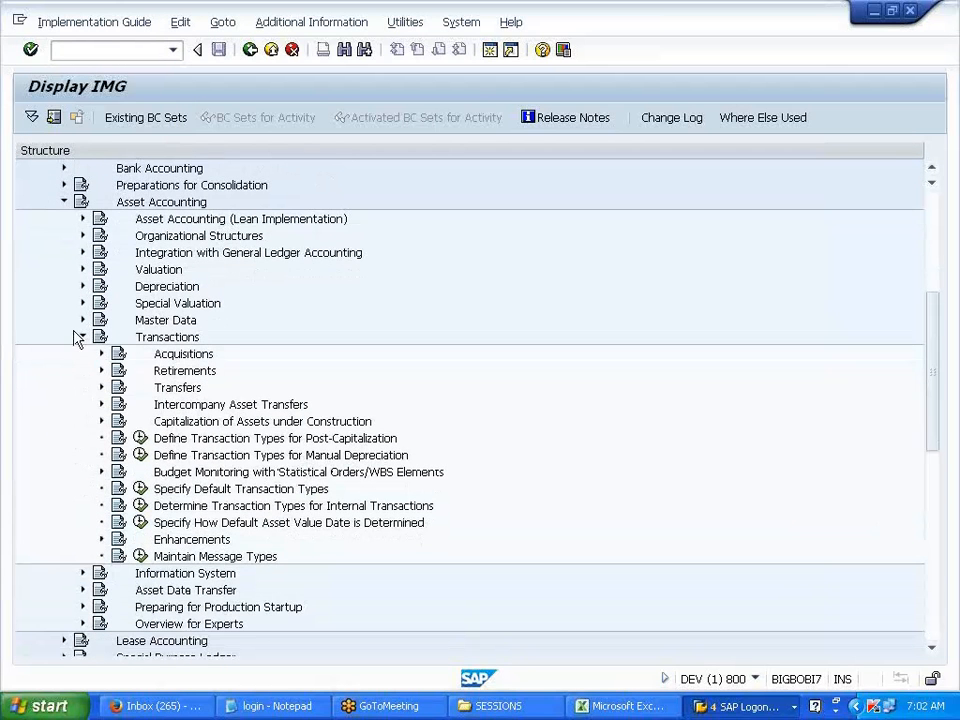
pyautogui.click(82, 337)
pyautogui.click(82, 387)
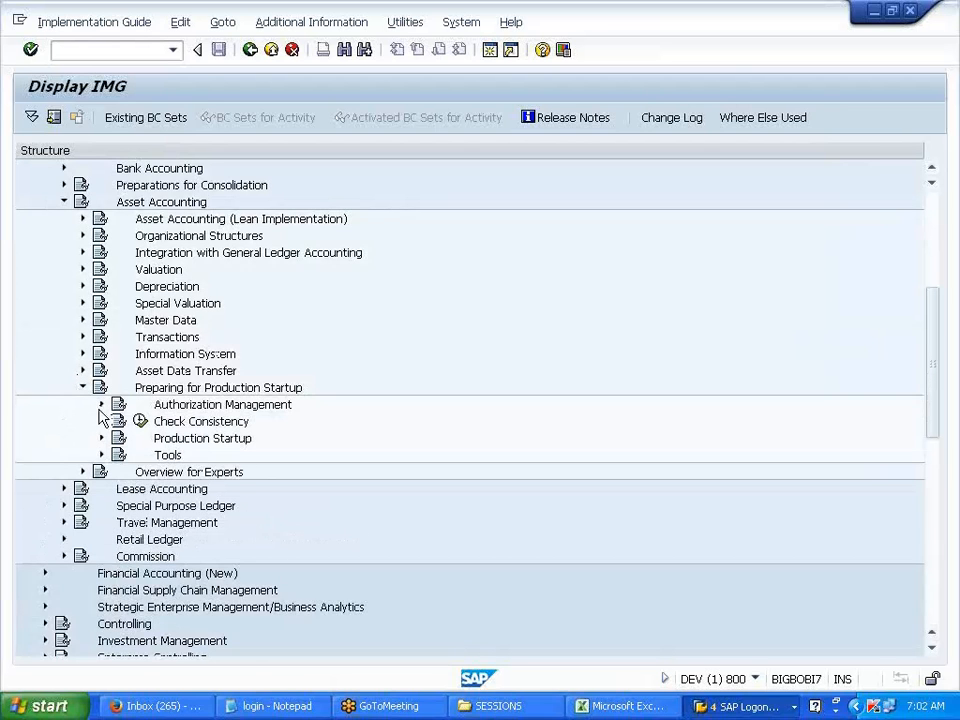
pyautogui.click(100, 438)
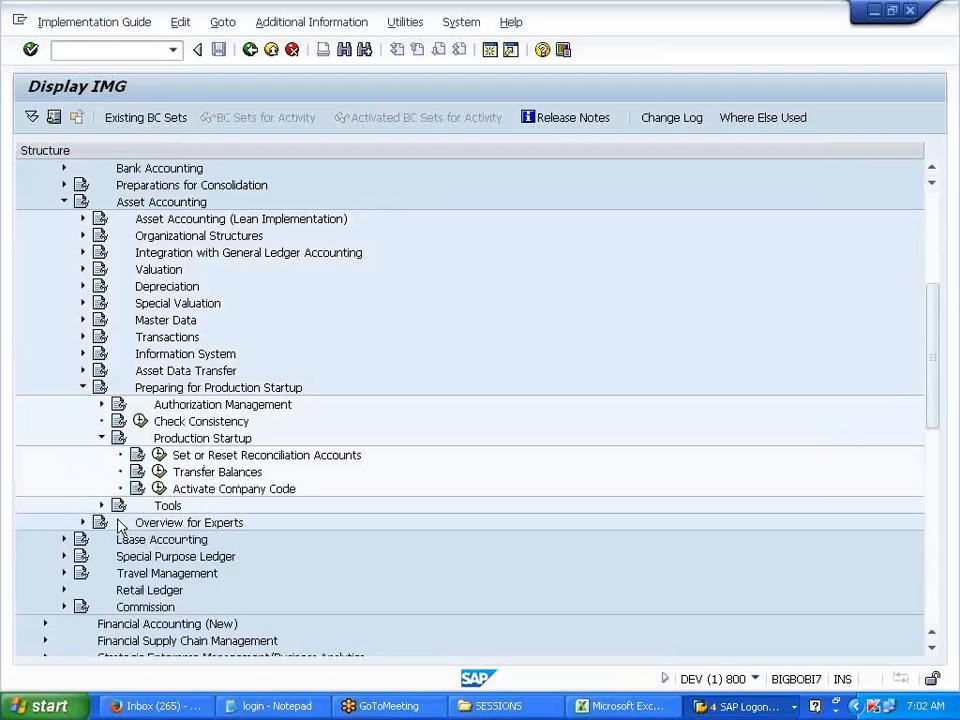
pyautogui.click(102, 439)
pyautogui.click(102, 439)
# Step: Execute the Activate Company Code activity and position the company code status table on V700
pyautogui.click(224, 492)
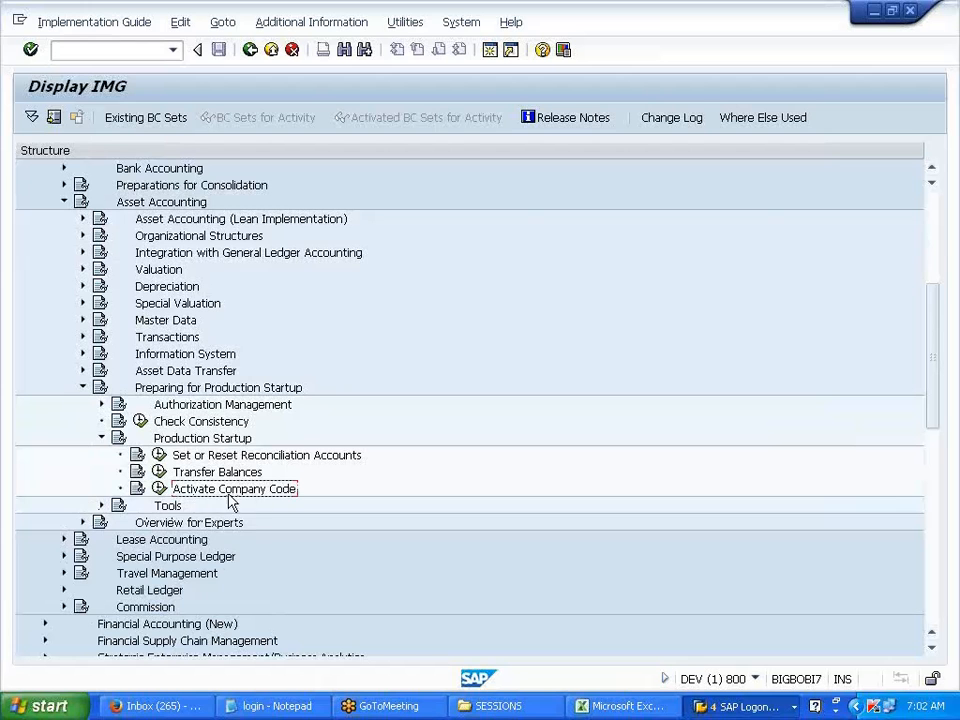
pyautogui.click(159, 488)
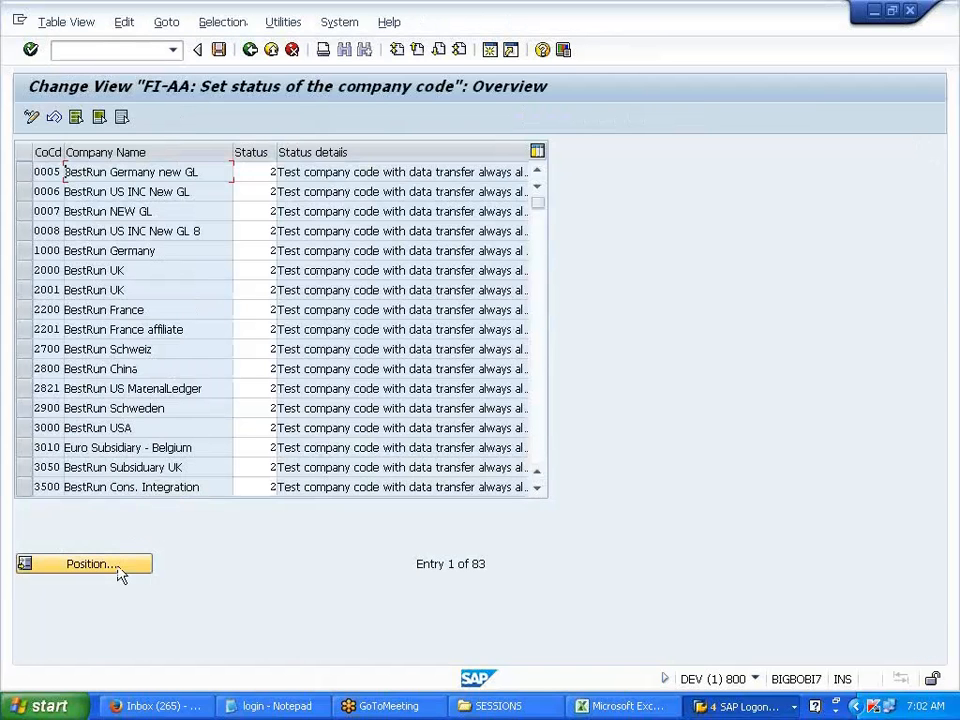
pyautogui.click(118, 568)
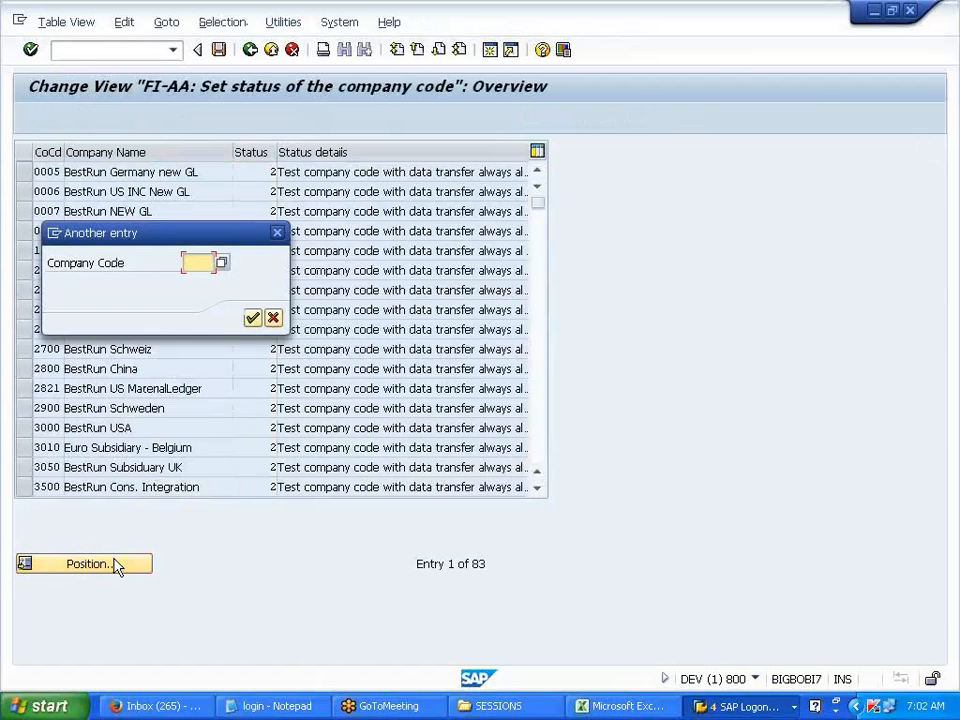
pyautogui.click(196, 262)
pyautogui.click(198, 281)
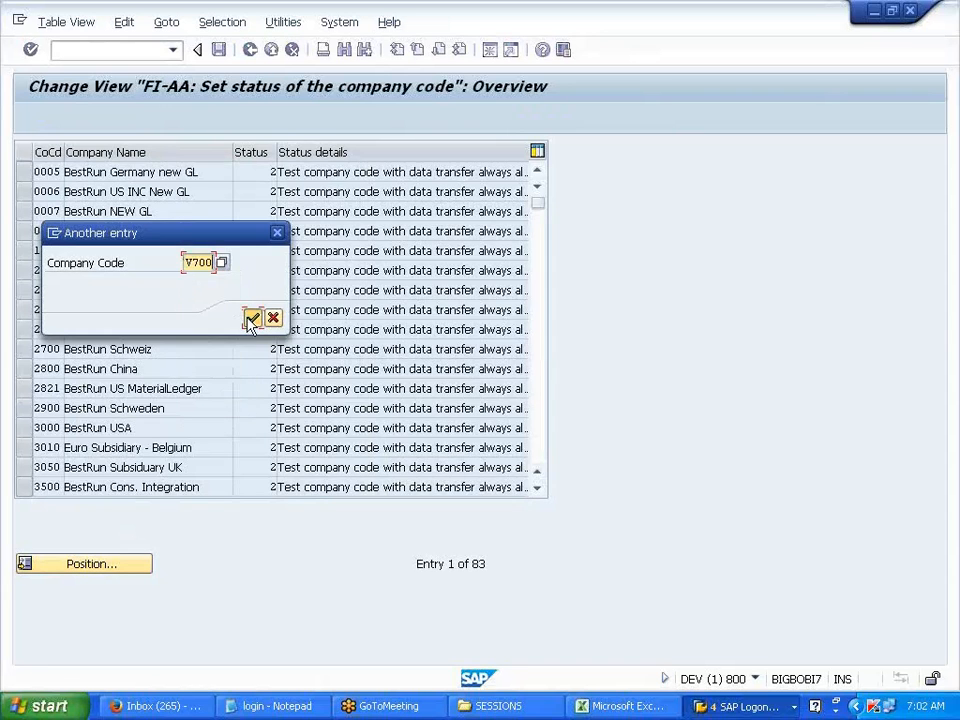
pyautogui.click(252, 317)
# Step: Review the possible asset data transfer statuses for company code V700, then return to the IMG without changing the status
pyautogui.click(261, 174)
pyautogui.click(281, 173)
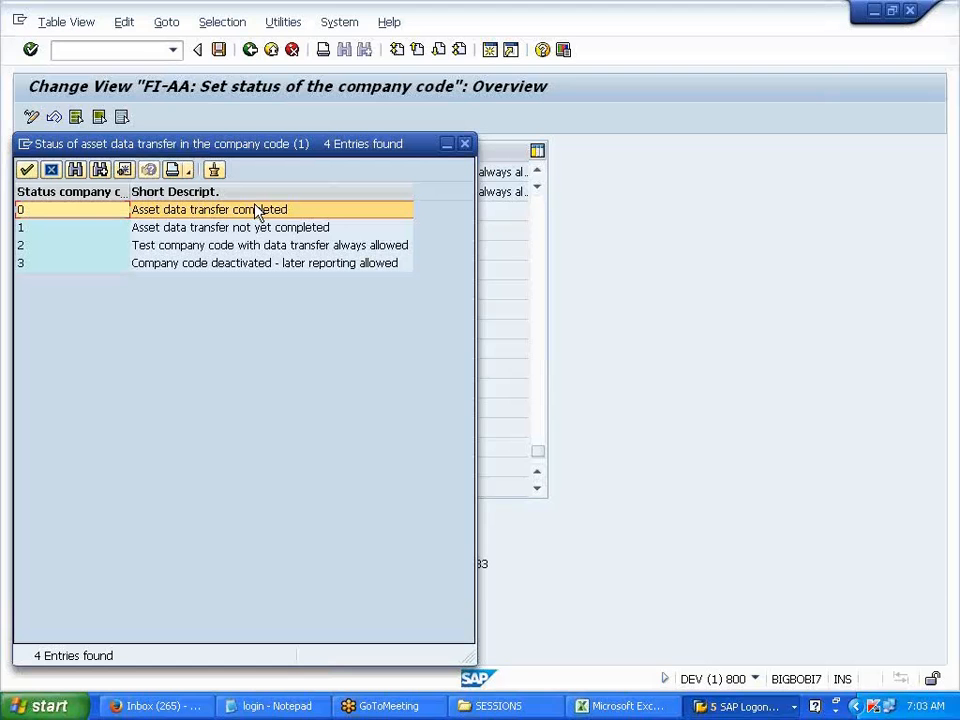
pyautogui.click(465, 146)
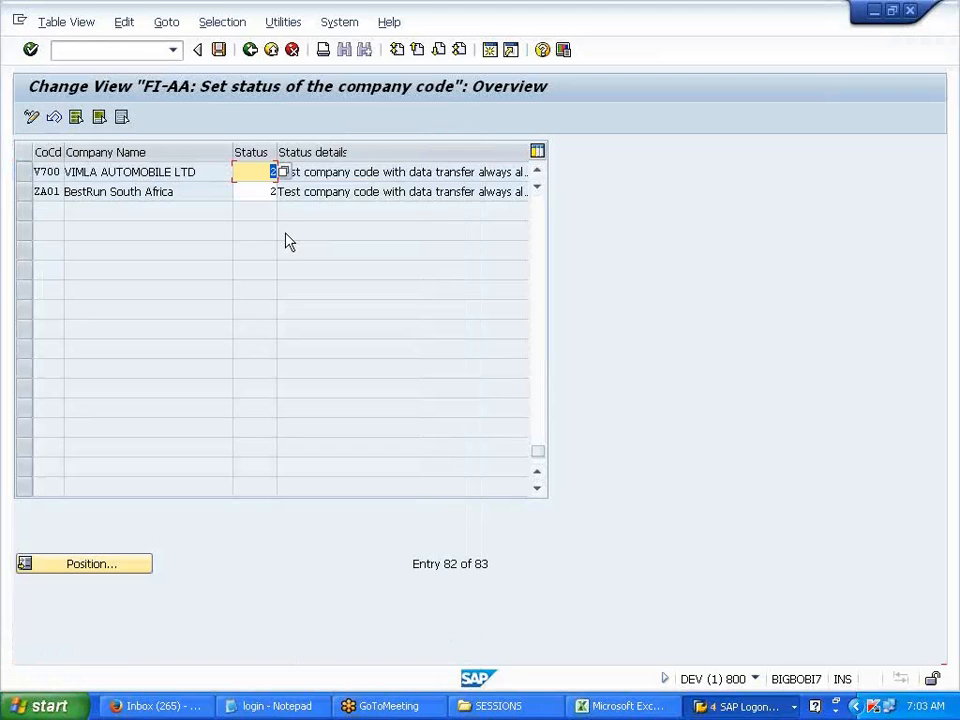
pyautogui.click(250, 53)
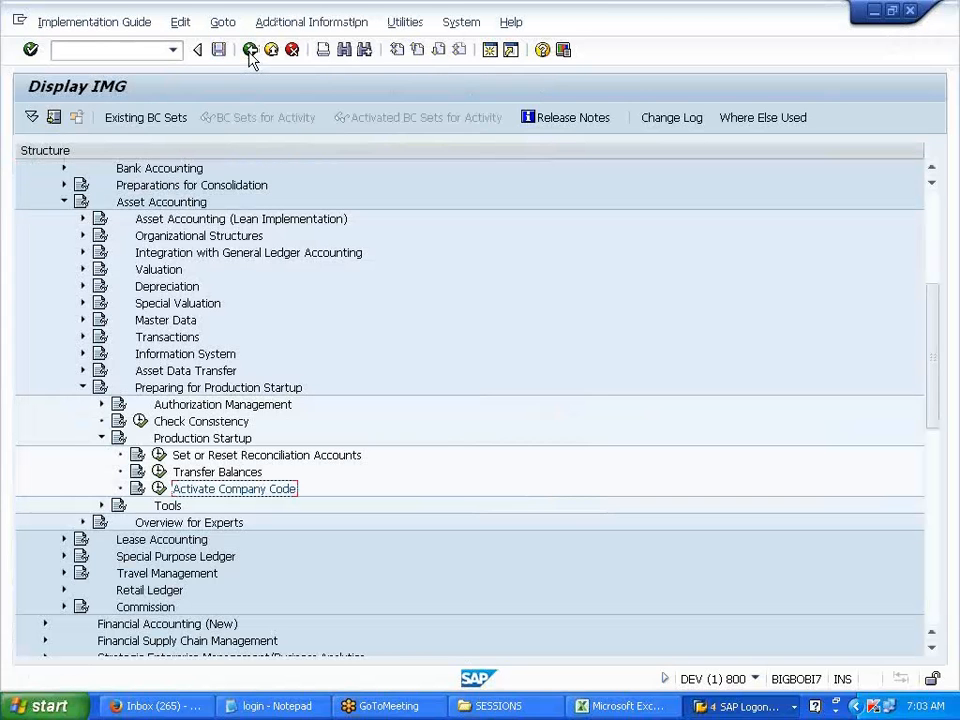
# Step: Review the Tools activities under Preparing for Production Startup, then collapse that branch and leave the IMG
pyautogui.click(101, 506)
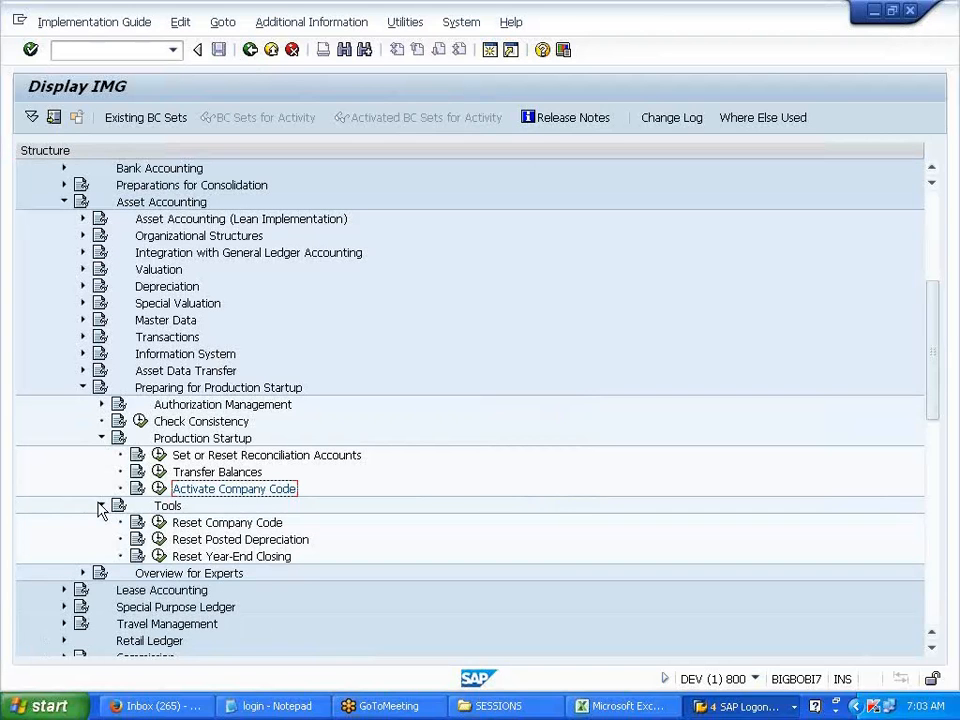
pyautogui.click(101, 506)
pyautogui.click(101, 438)
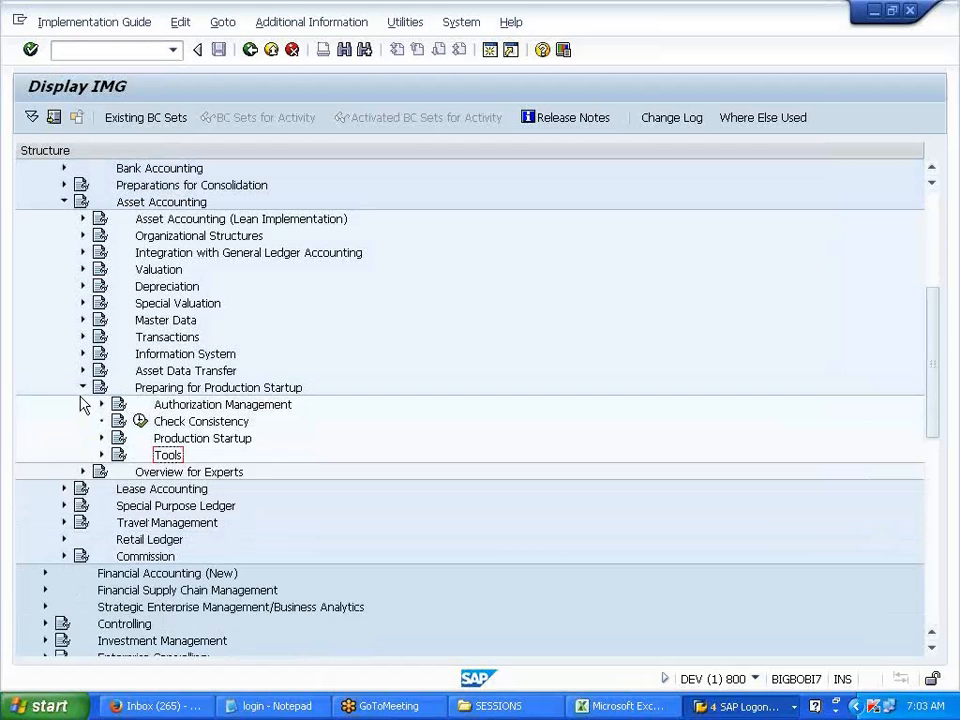
pyautogui.click(83, 388)
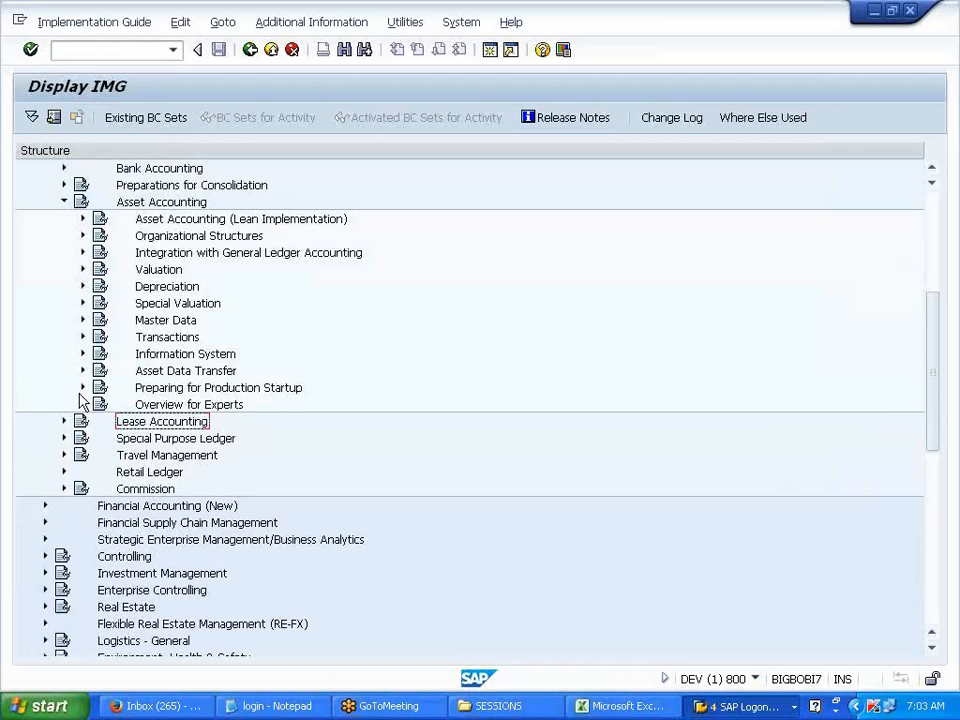
pyautogui.press('F3')
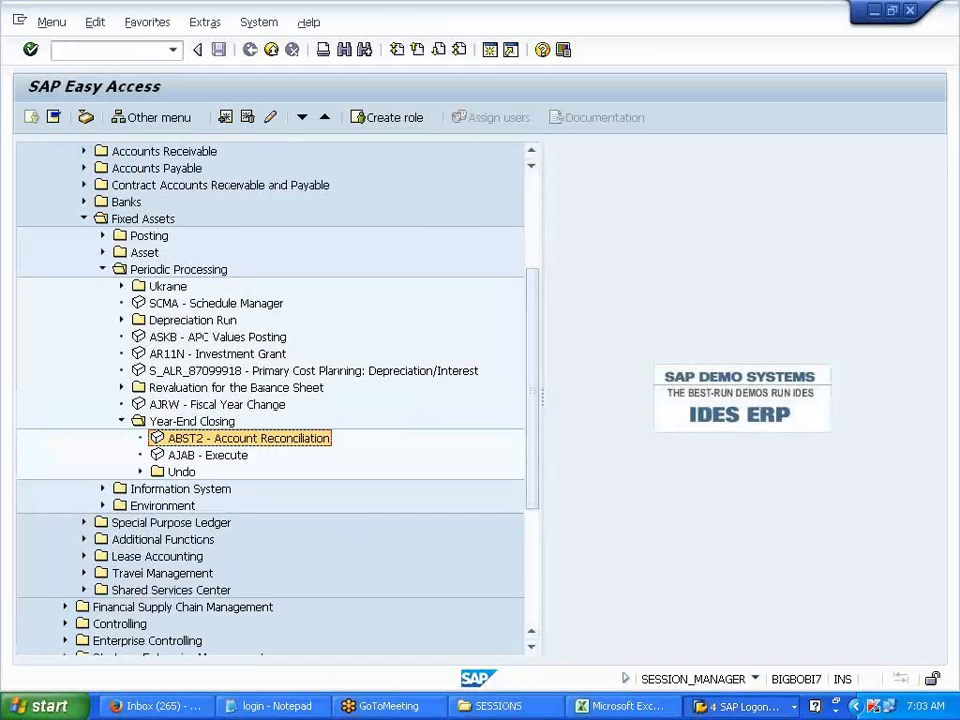
# Step: Switch to the Excel workbook and enter the heading CUTOVER ACTIVITIES in cell C246 above the numbered steps
pyautogui.click(624, 706)
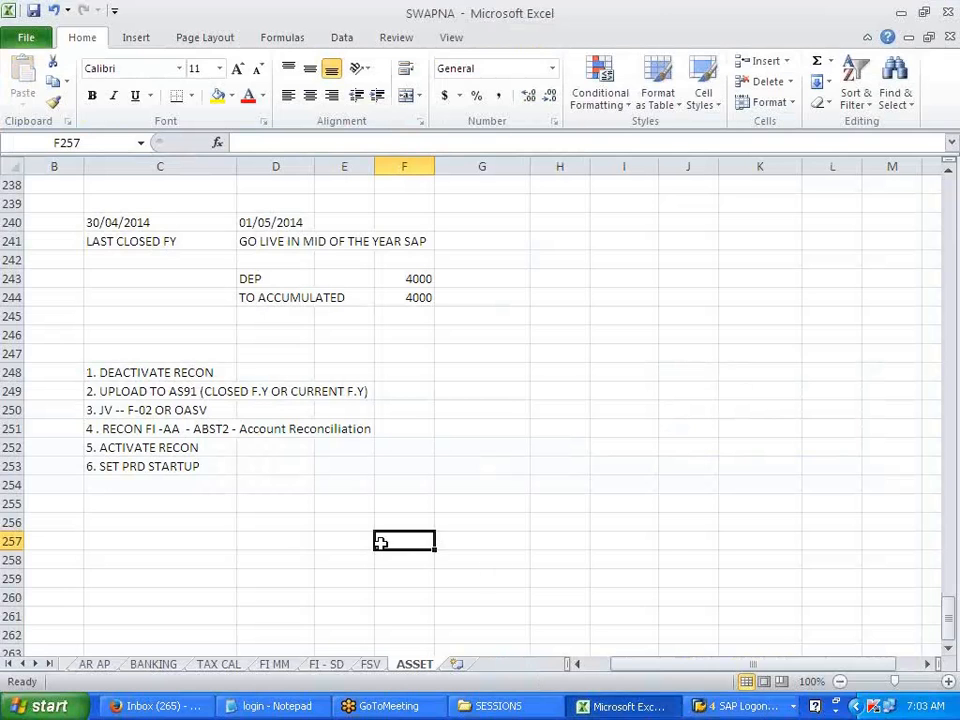
pyautogui.click(151, 338)
pyautogui.write('C')
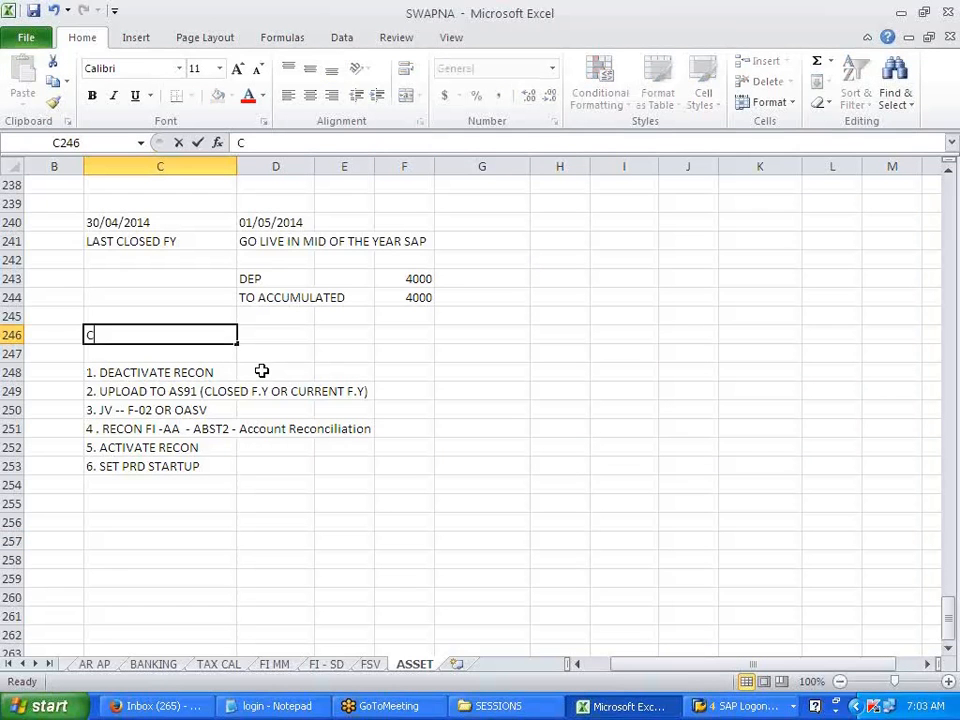
pyautogui.write('UTOVE')
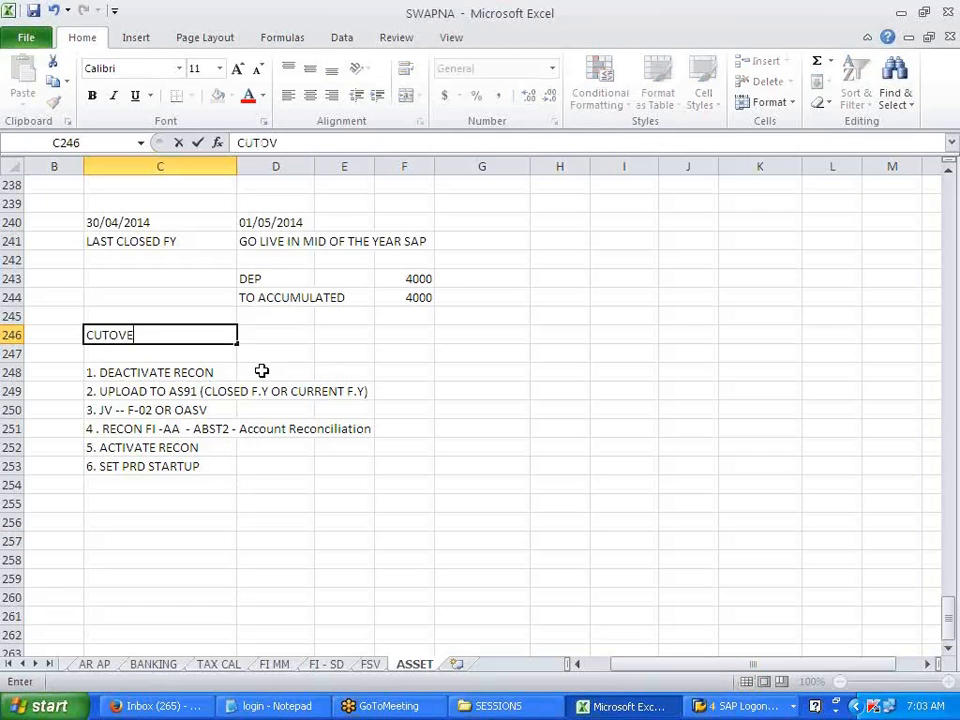
pyautogui.write('R ACTIVITIES')
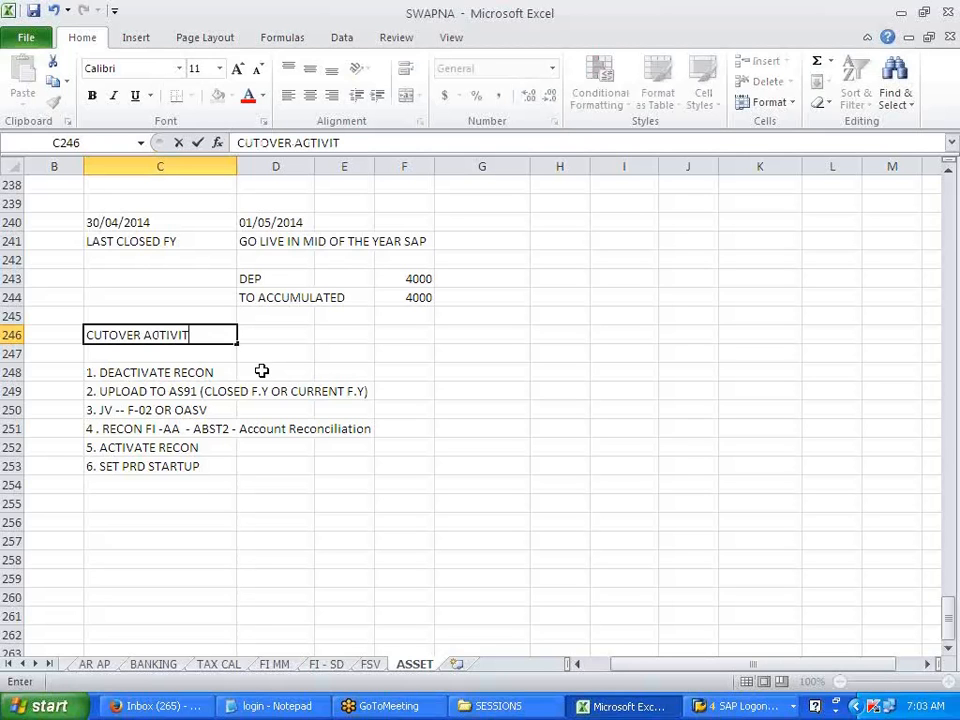
pyautogui.press('Tab')
# Step: Enter the heading YEAR END CLOSING in cell I246, in the same row as the cutover heading
pyautogui.press('Tab')
pyautogui.press('Tab')
pyautogui.press('Tab')
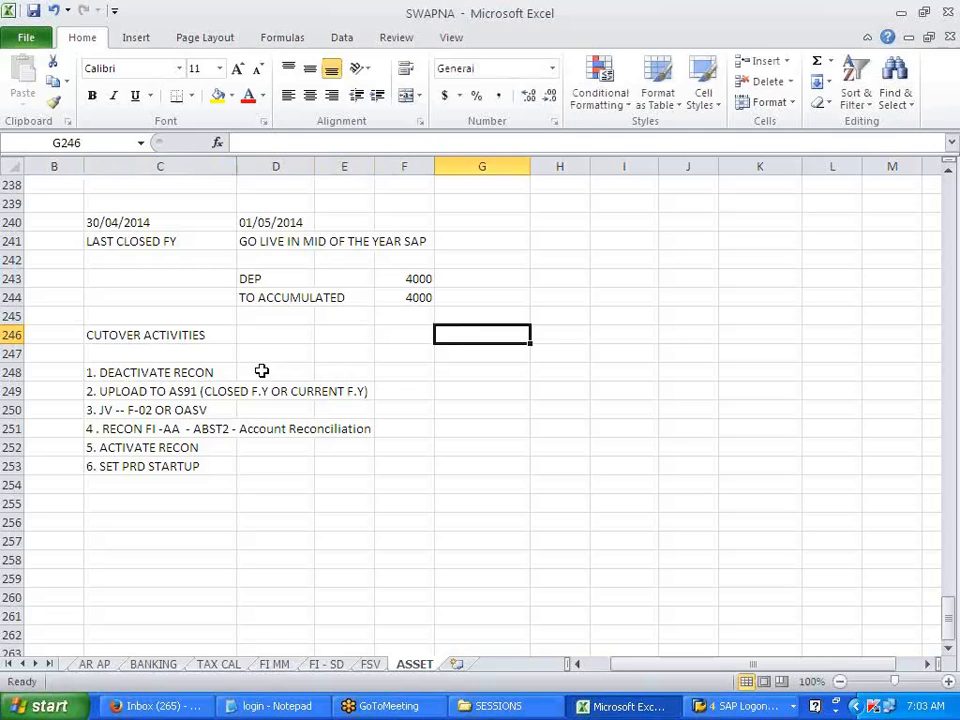
pyautogui.press('Tab')
pyautogui.press('Tab')
pyautogui.write('YE')
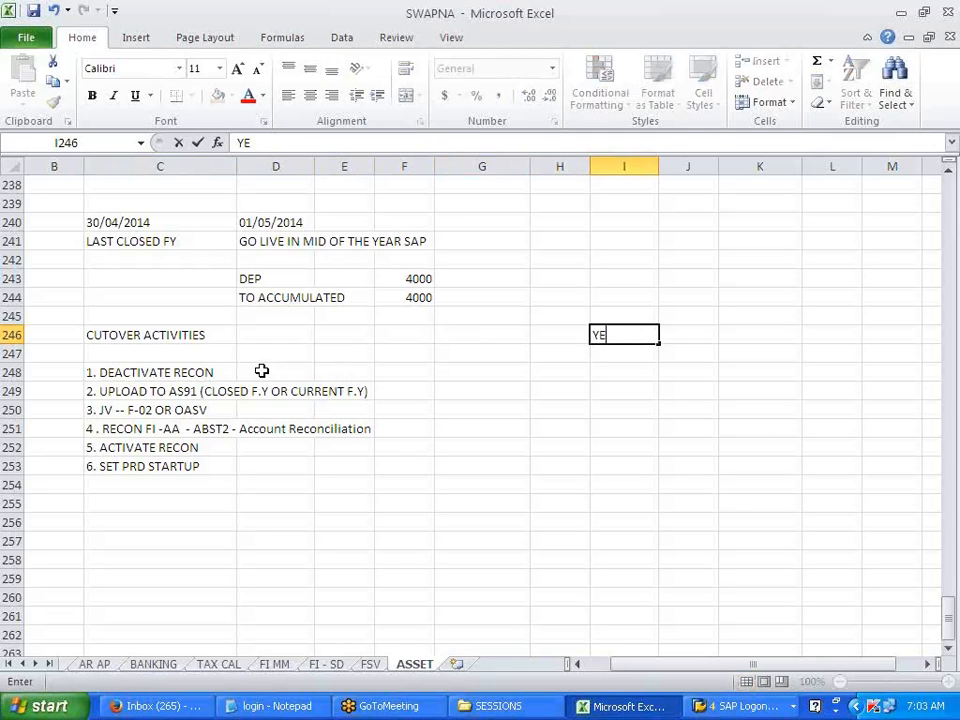
pyautogui.write('AR END CLS')
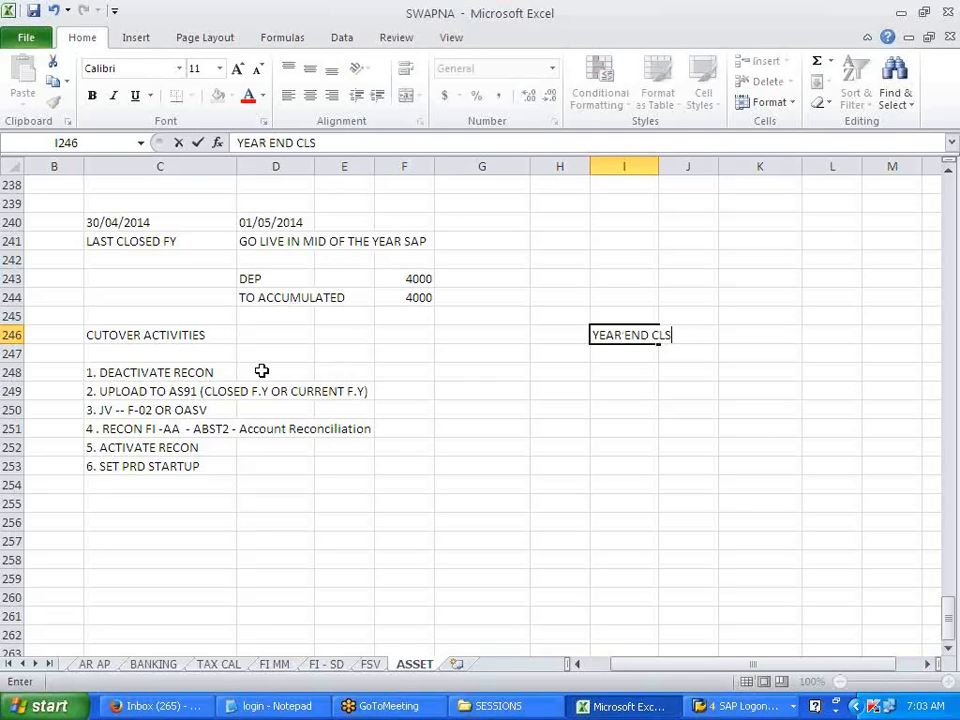
pyautogui.write('OIG')
pyautogui.press('BackSpace')
pyautogui.press('BackSpace')
pyautogui.press('BackSpace')
pyautogui.write('OSING')
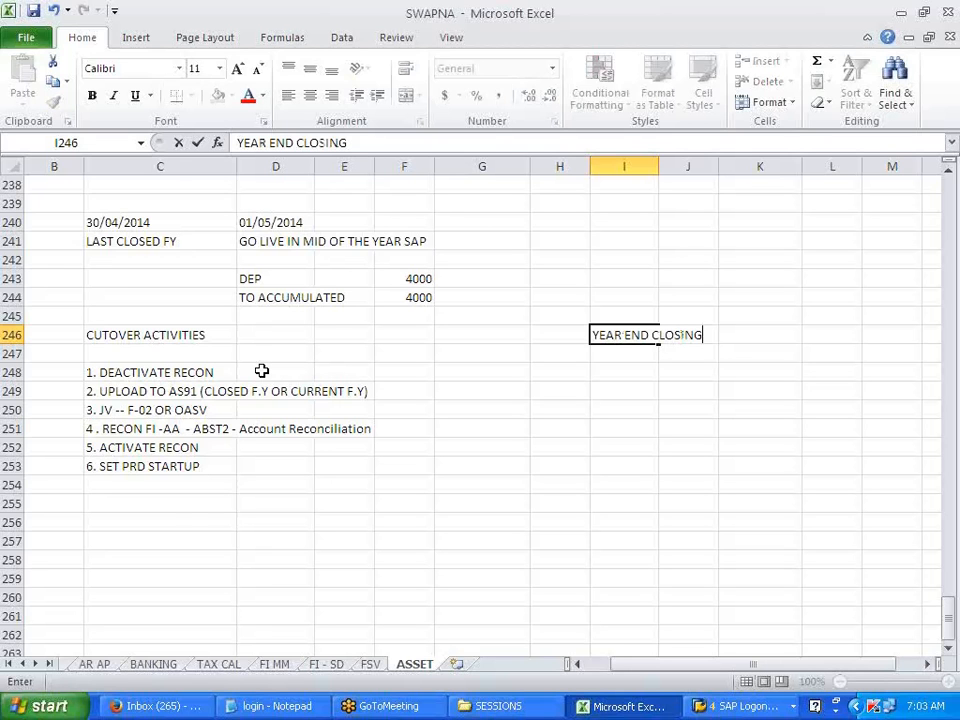
pyautogui.press('Return')
# Step: Enter "1. DEP RUN -- AFAB -- FOR ALL THE PERIODS SHOULD" in I248 and continue it with "BE COMPLETED" in J249
pyautogui.press('Return')
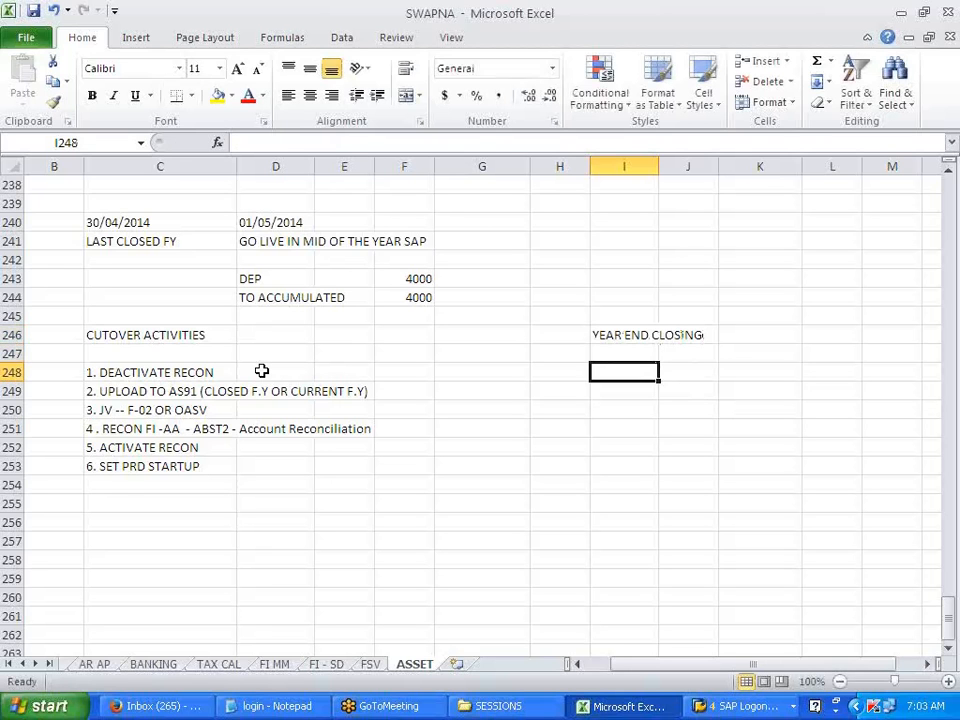
pyautogui.write('1. DEP RUN')
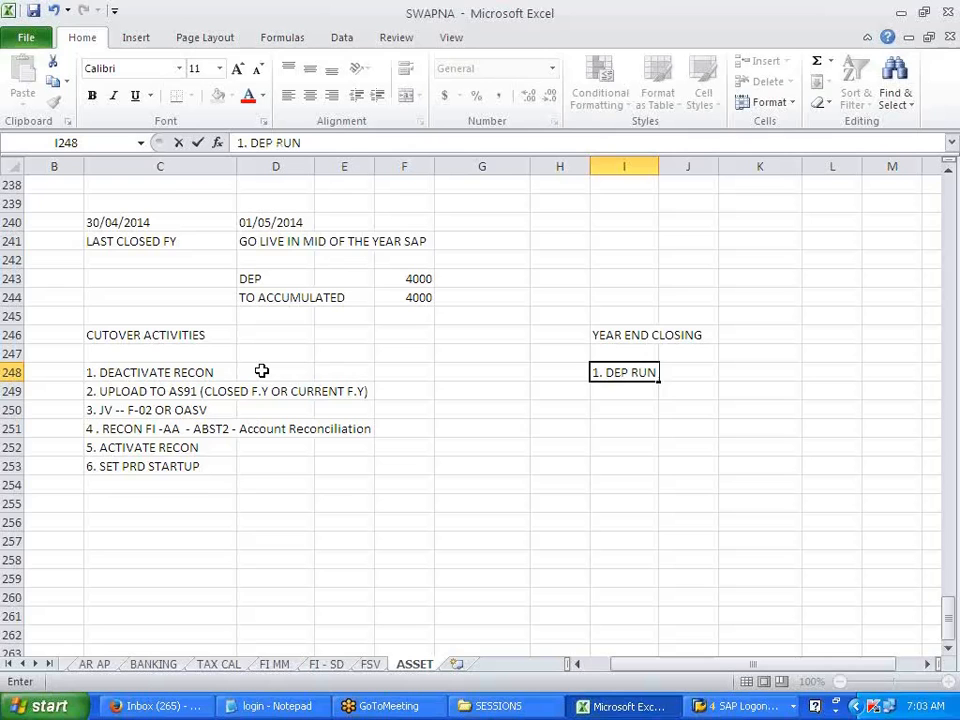
pyautogui.write(' -- AFAB')
pyautogui.write(' -- U')
pyautogui.press('BackSpace')
pyautogui.press('BackSpace')
pyautogui.write('FOR A')
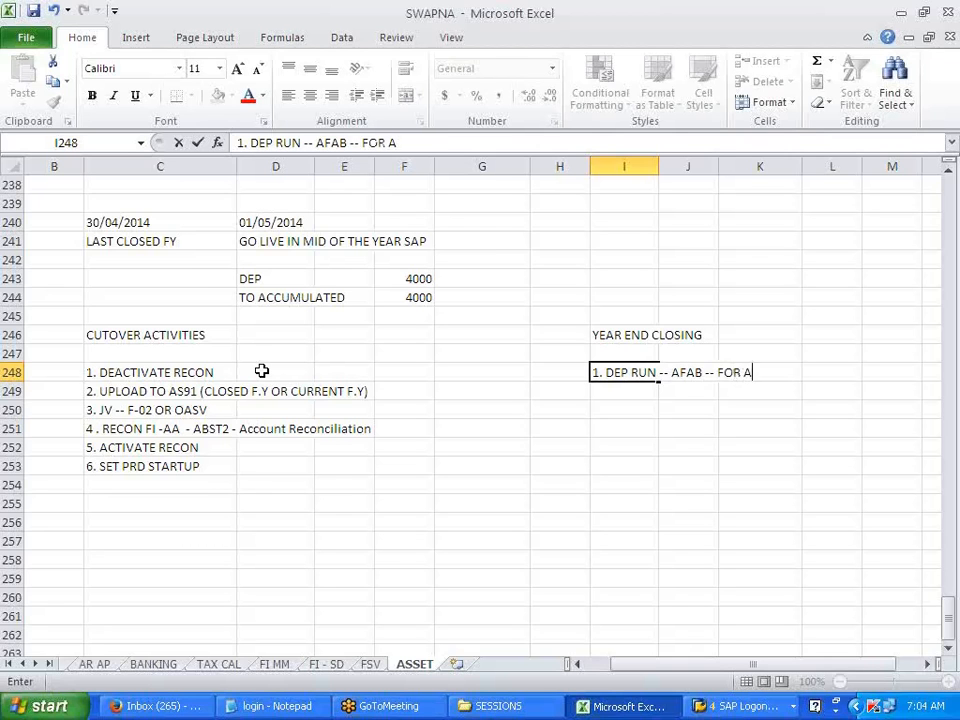
pyautogui.write('LL THE PERIODS')
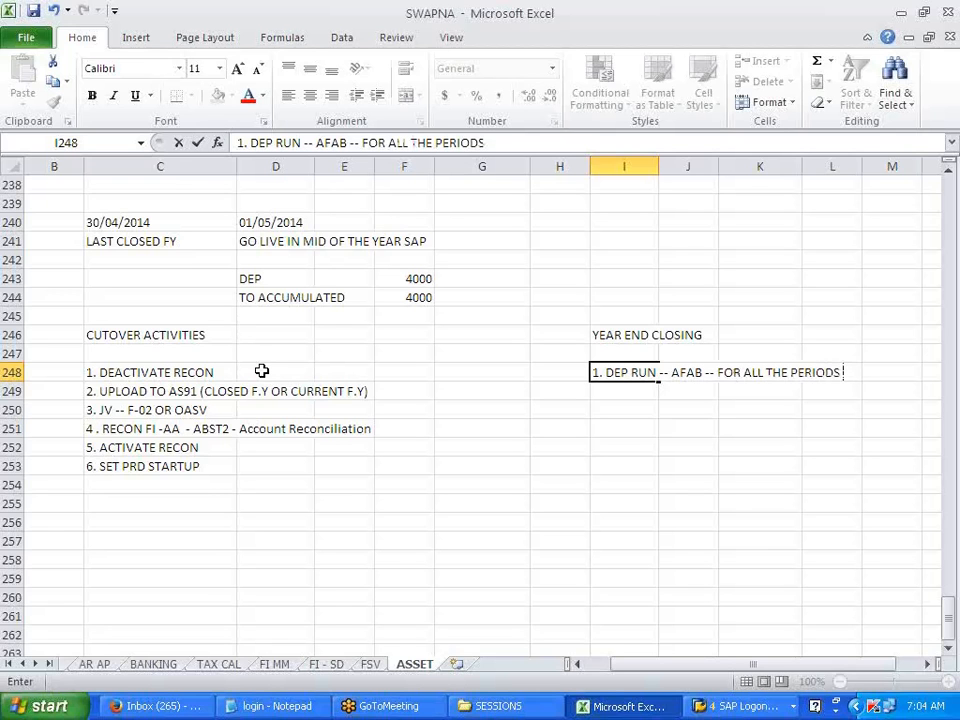
pyautogui.write(' SHOULD')
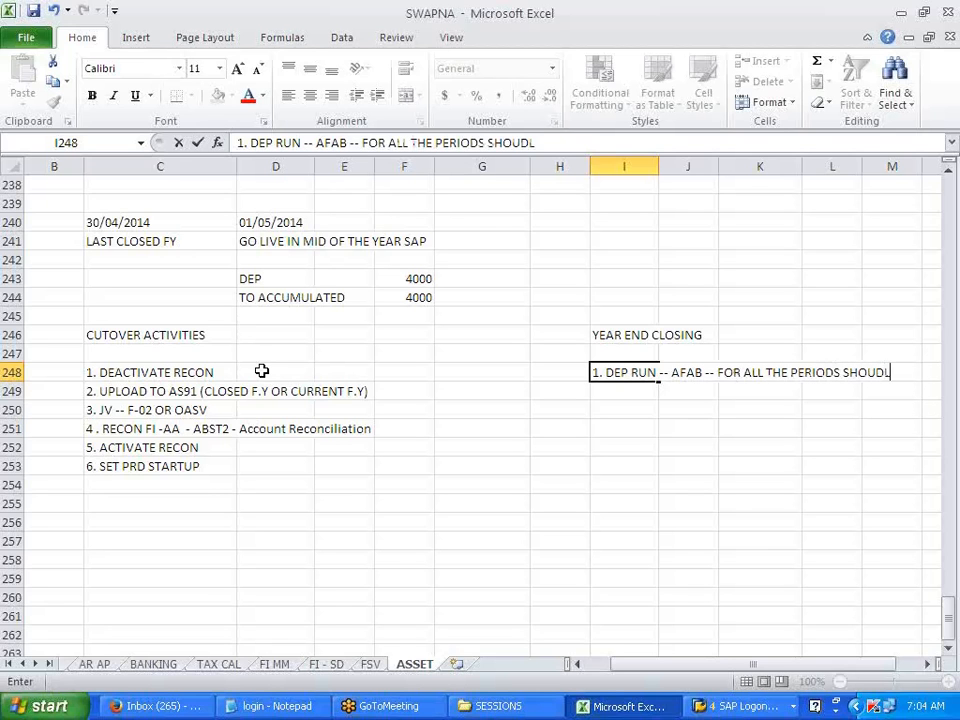
pyautogui.press('Return')
pyautogui.press('Right')
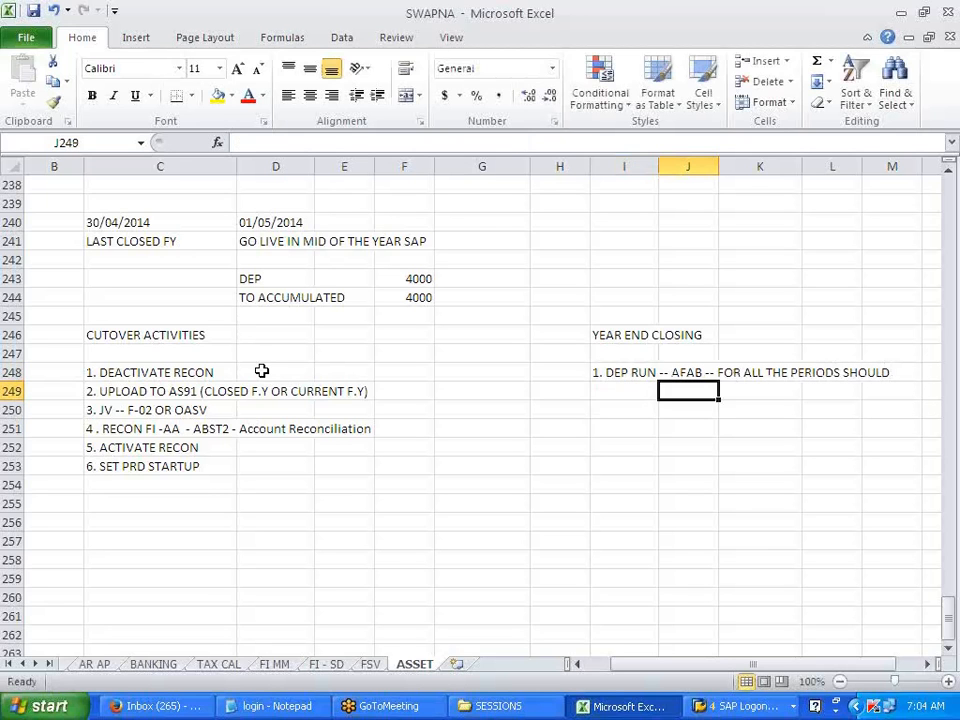
pyautogui.write('BE COMPLETED')
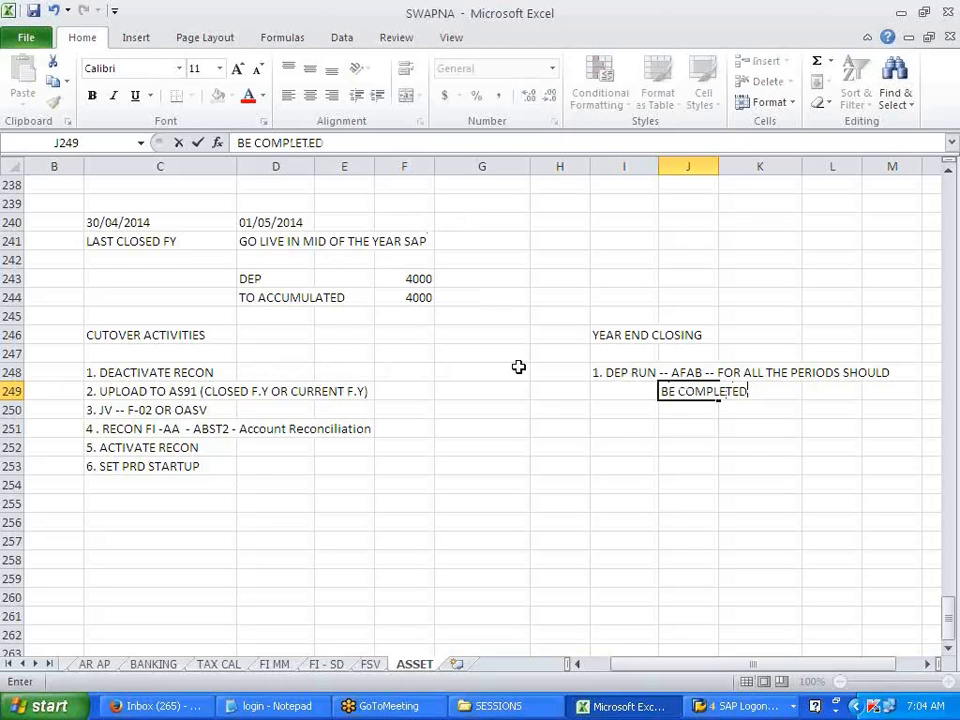
pyautogui.click(602, 429)
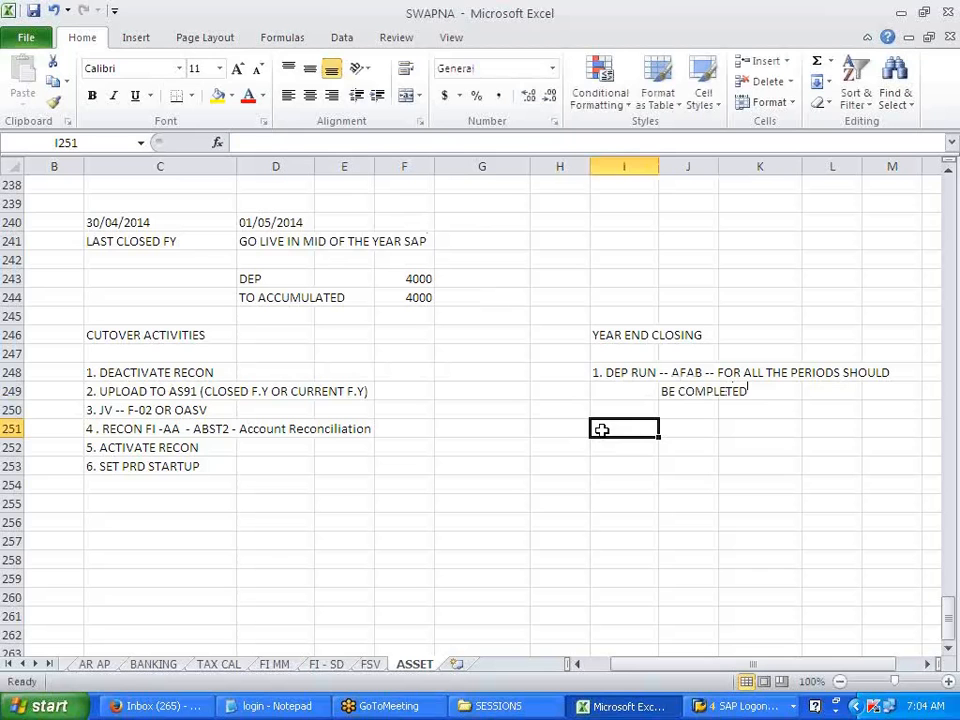
pyautogui.write('2')
pyautogui.press('Tab')
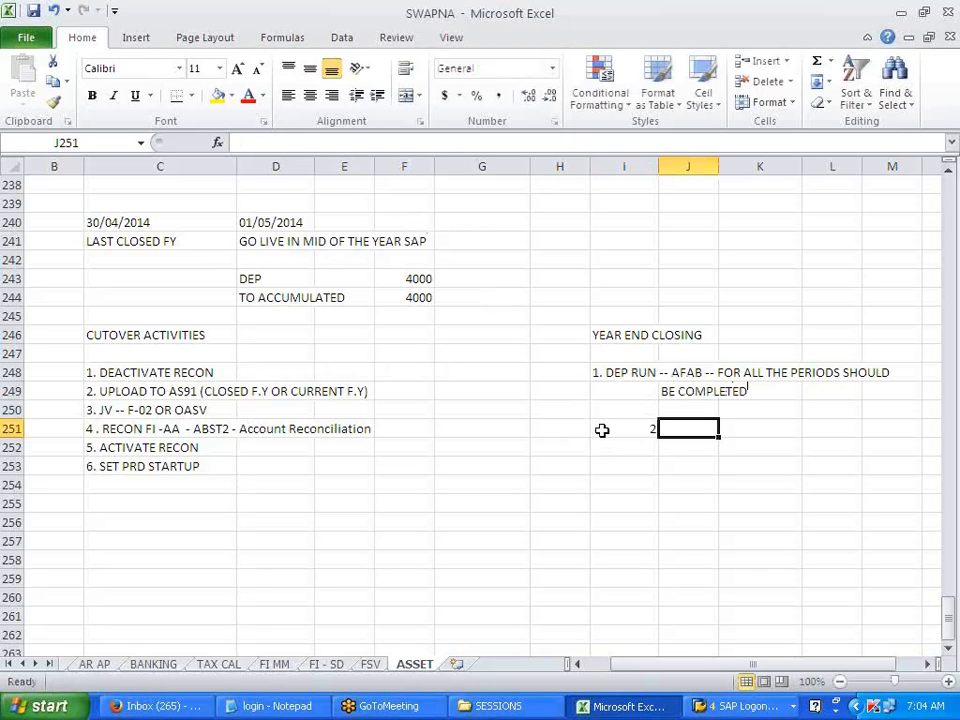
pyautogui.press('Right')
pyautogui.press('Left')
pyautogui.press('Left')
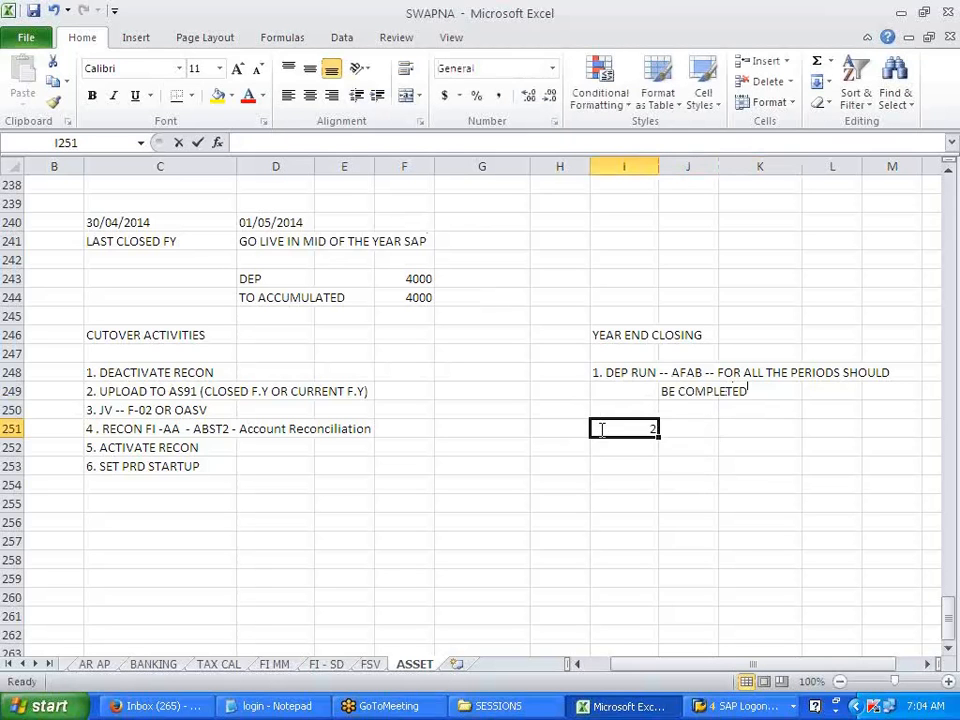
pyautogui.press('BackSpace')
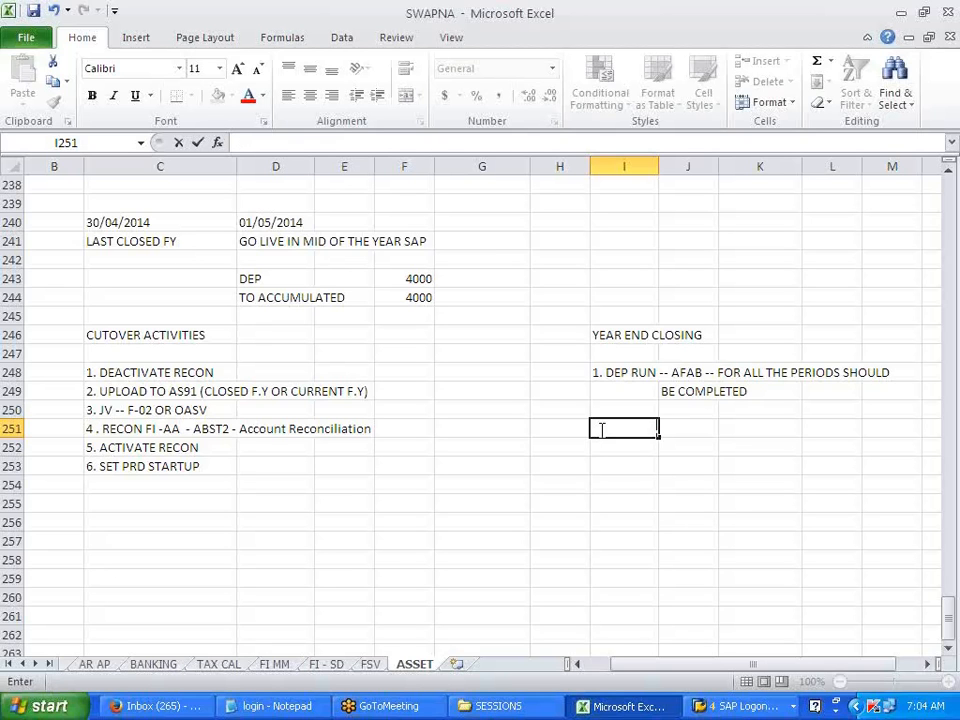
pyautogui.click(602, 430)
pyautogui.click(647, 527)
# Step: Enter "2. OPEN ASSET F.Y --" in cell I251 as the second year-end closing item
pyautogui.click(611, 430)
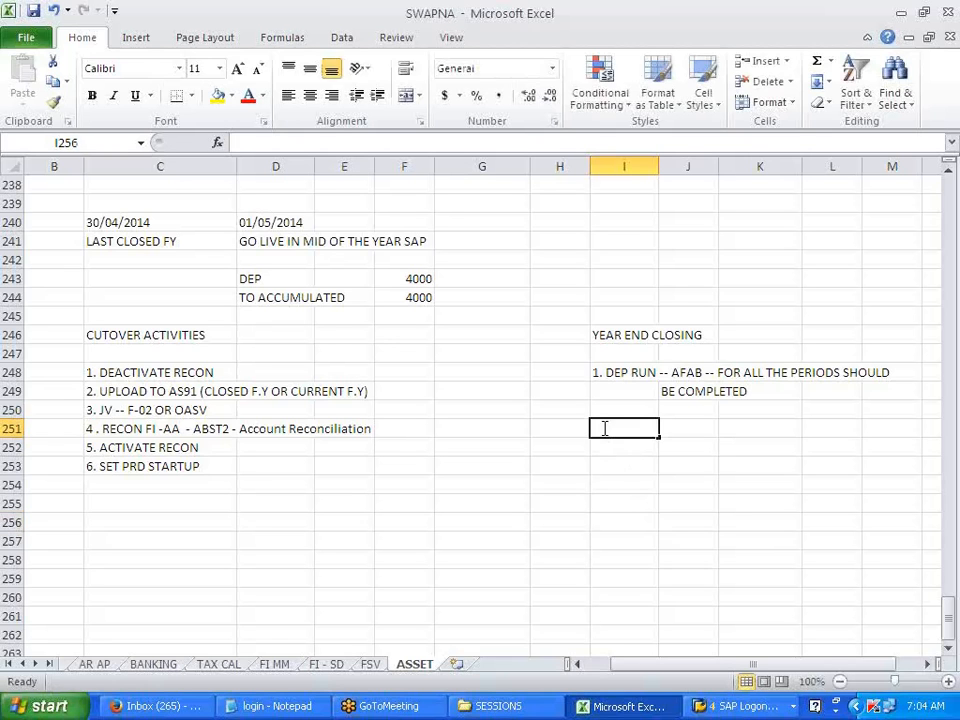
pyautogui.press('BackSpace')
pyautogui.write('2')
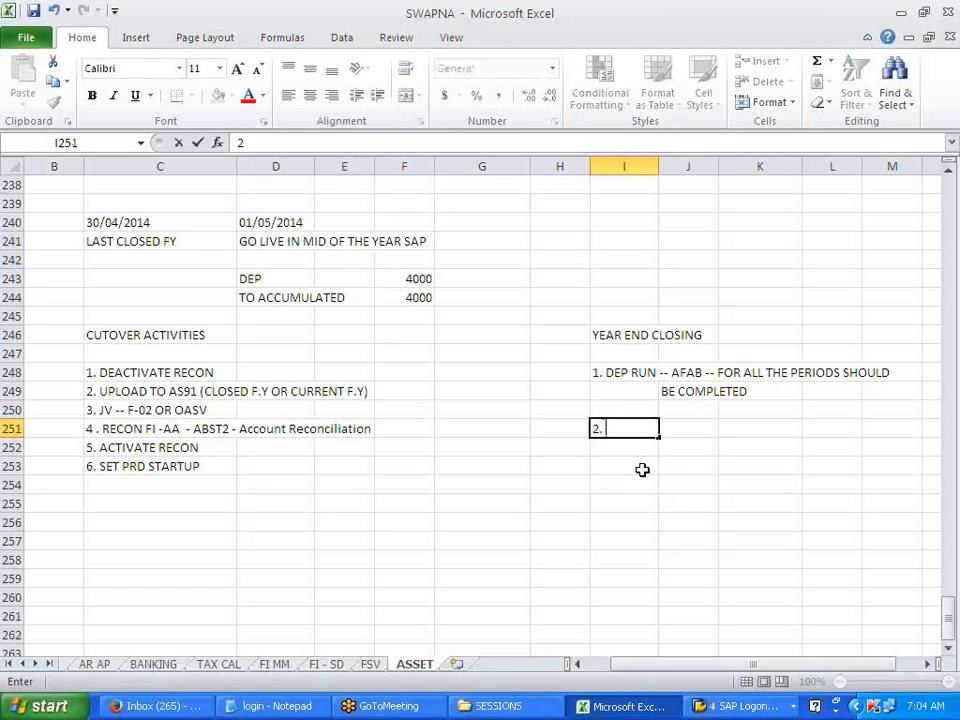
pyautogui.write('. OPEN ASSET F.Y --')
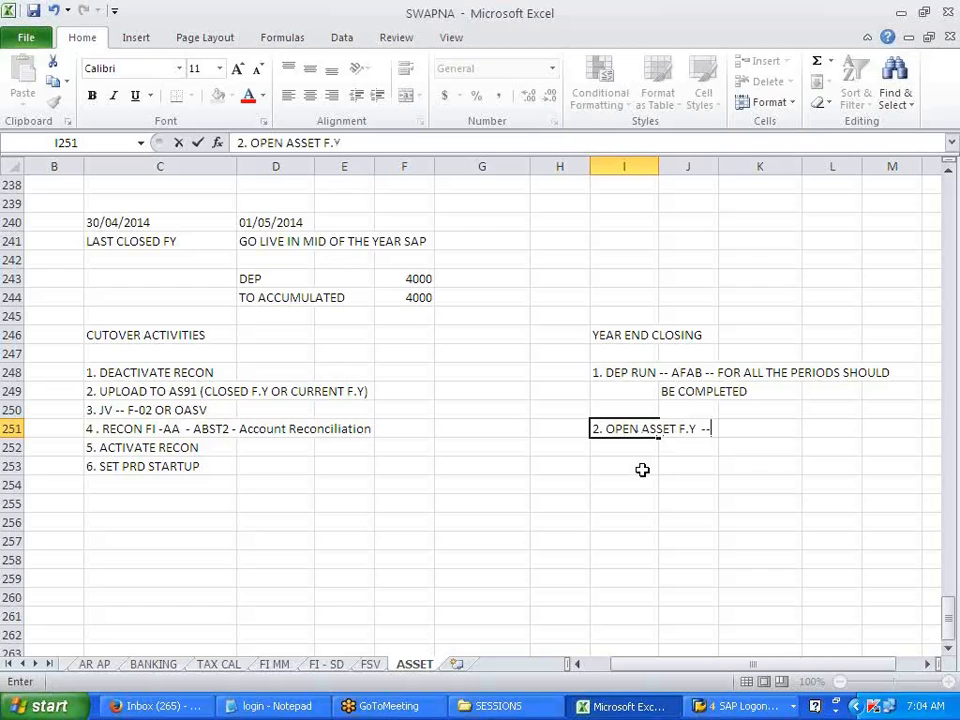
pyautogui.click(650, 518)
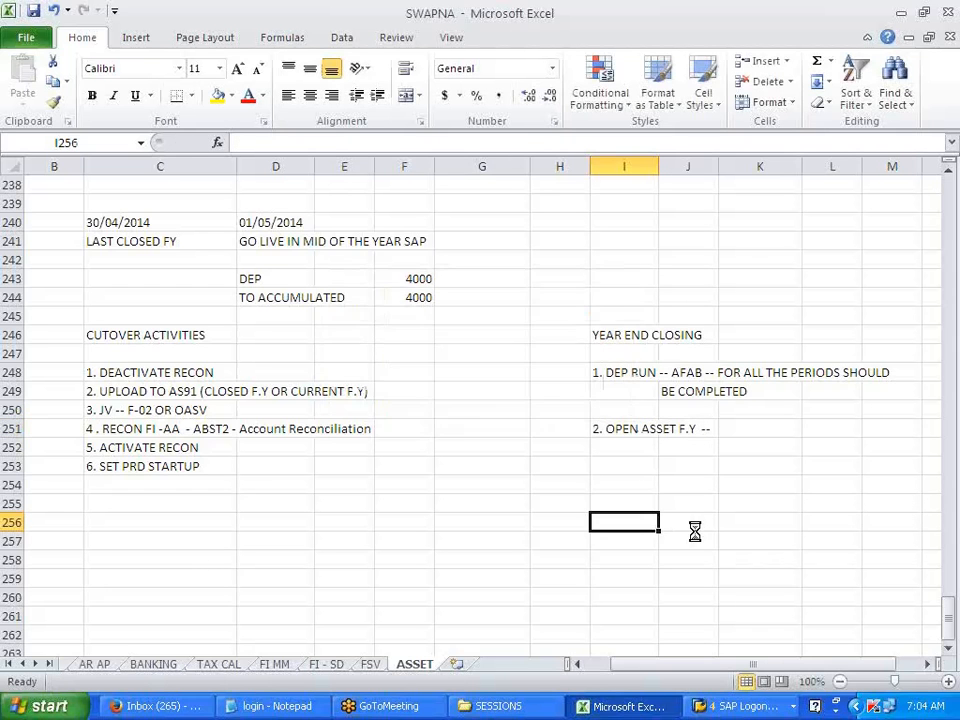
# Step: Switch to SAP Easy Access, collapse Year-End Closing and open AJRW - Fiscal Year Change under Periodic Processing
pyautogui.hotkey('alt', 'Tab')
pyautogui.click(121, 421)
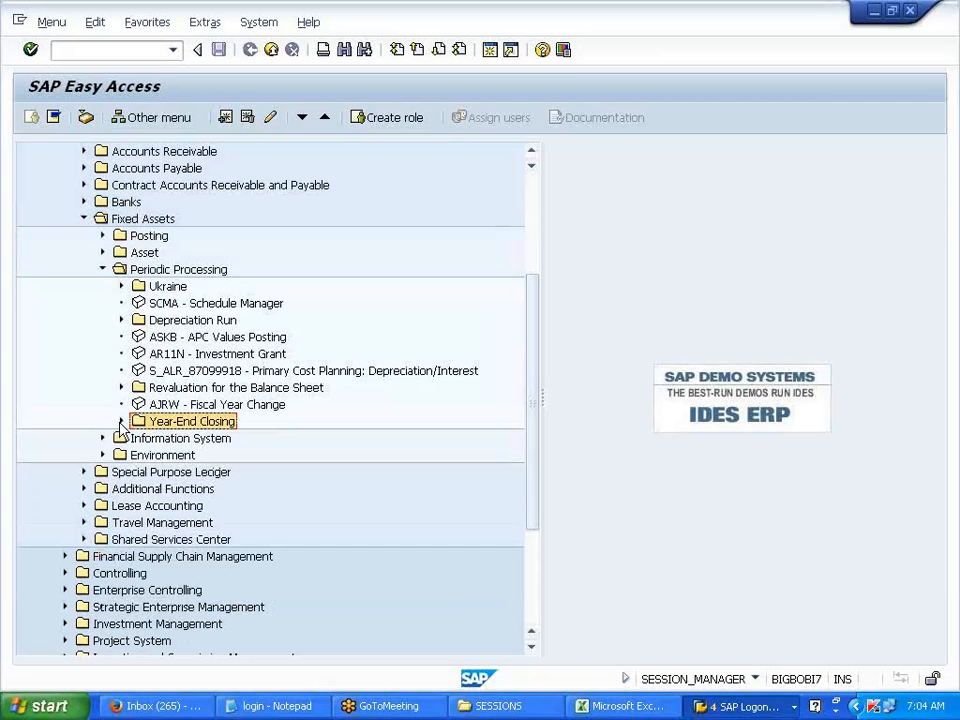
pyautogui.click(120, 320)
pyautogui.click(119, 320)
pyautogui.click(178, 407)
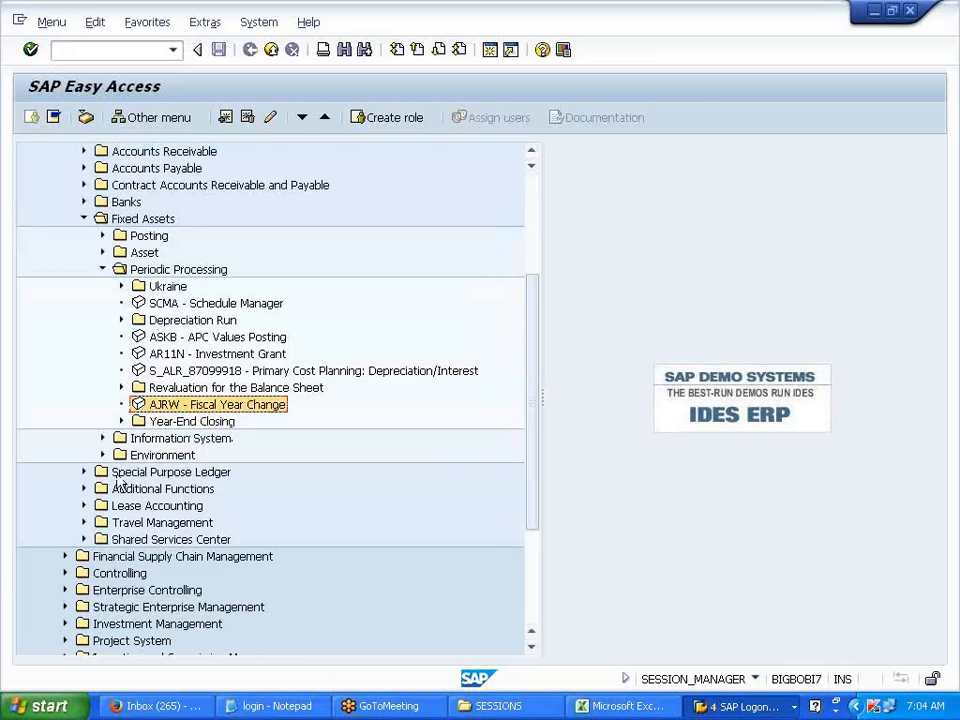
pyautogui.doubleClick(183, 406)
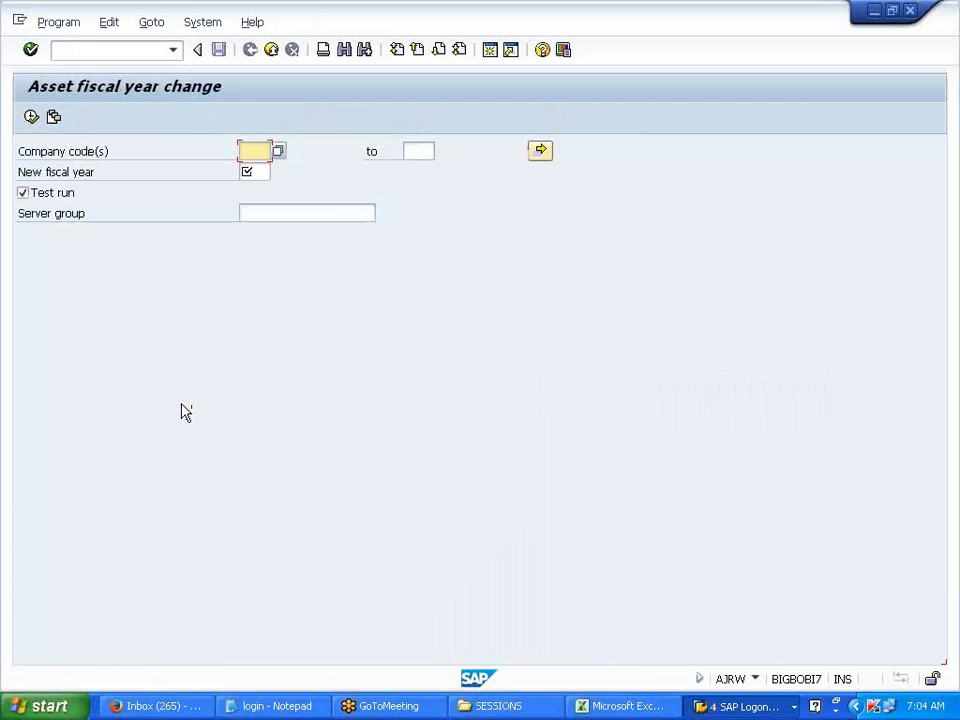
# Step: Enter company code V700 and new fiscal year 2015 for the asset fiscal year change
pyautogui.click(257, 151)
pyautogui.click(258, 183)
pyautogui.click(256, 172)
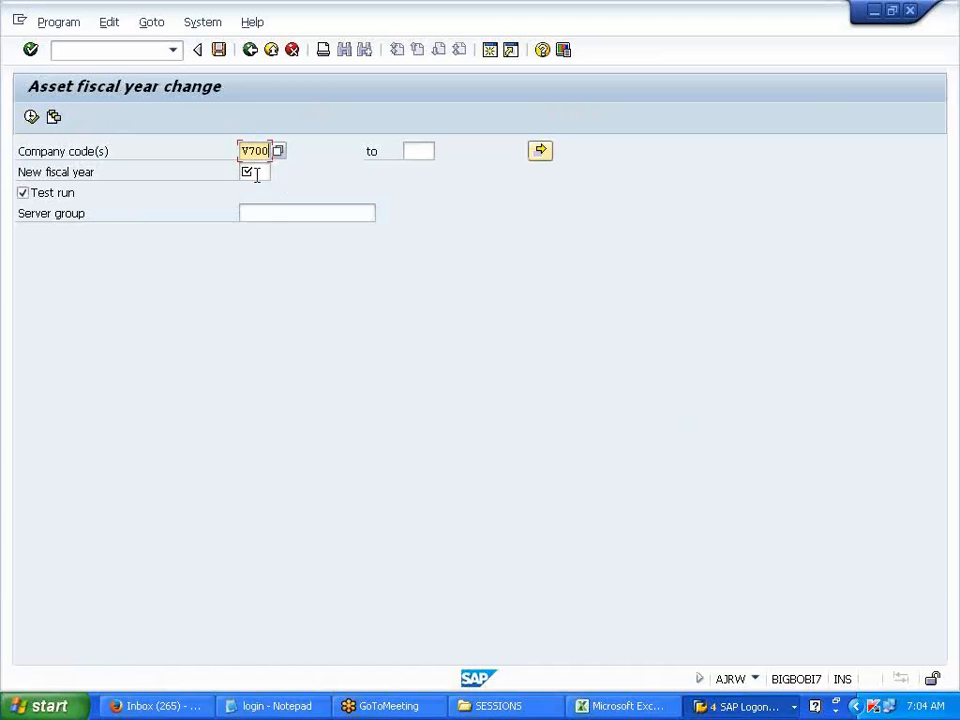
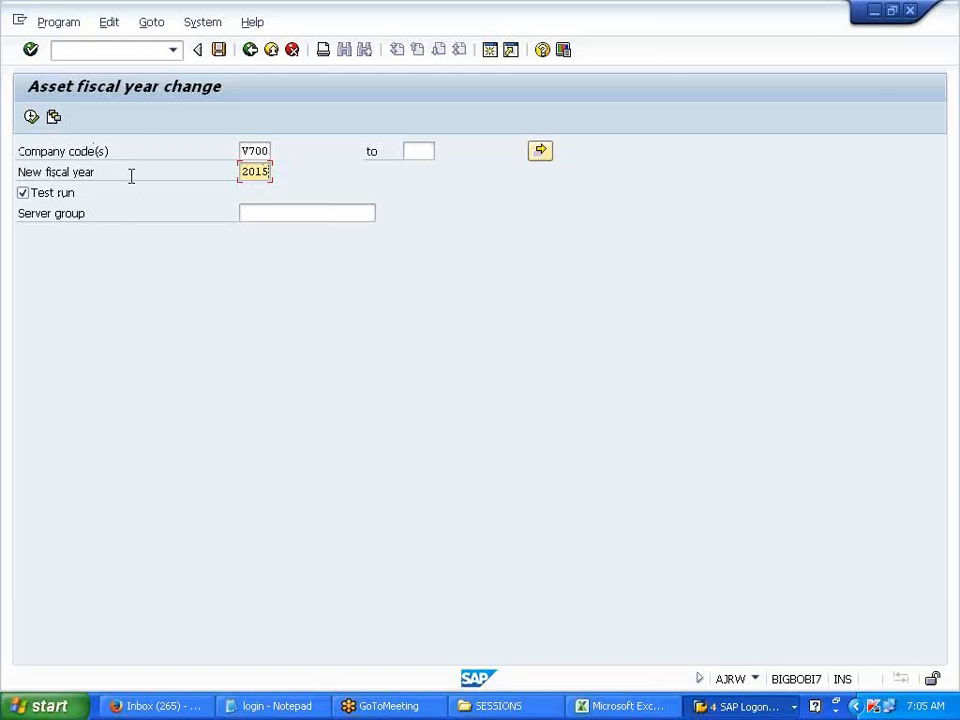
# Step: Switch back to the Excel workbook and enter 31122014 in cell K246 beside the YEAR END CLOSING heading
pyautogui.hotkey('alt', 'Tab')
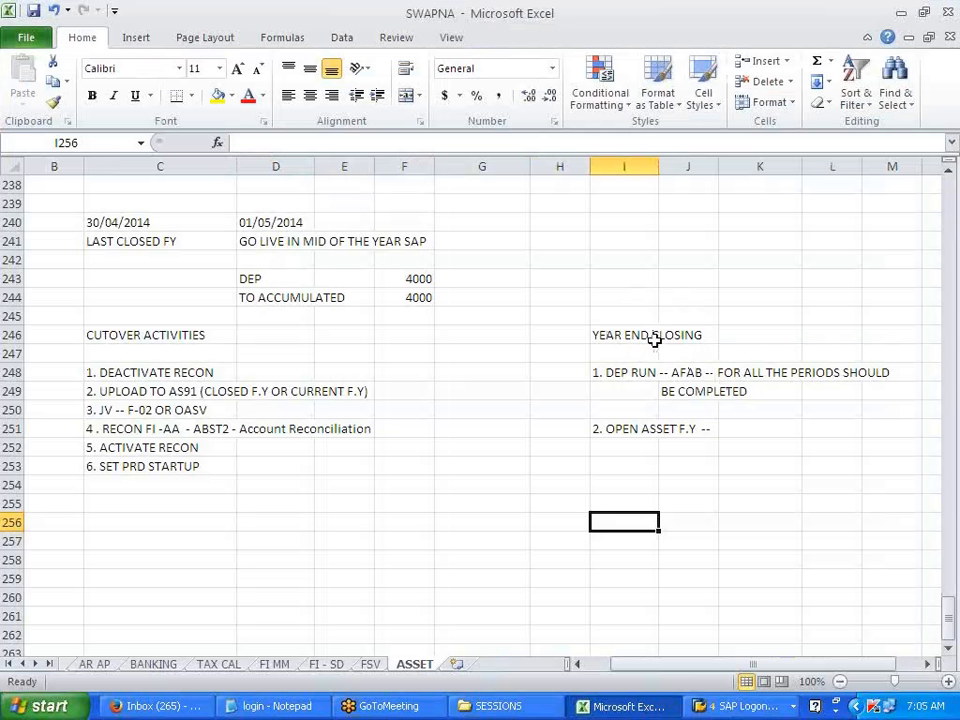
pyautogui.click(758, 335)
pyautogui.write('31')
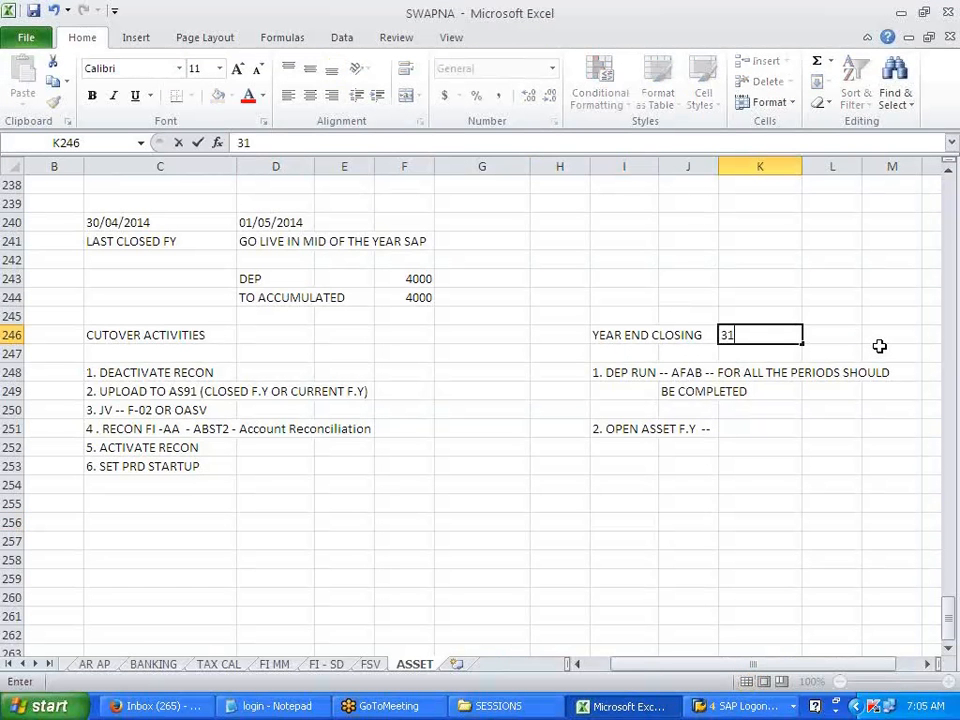
pyautogui.write('122014')
pyautogui.click(759, 574)
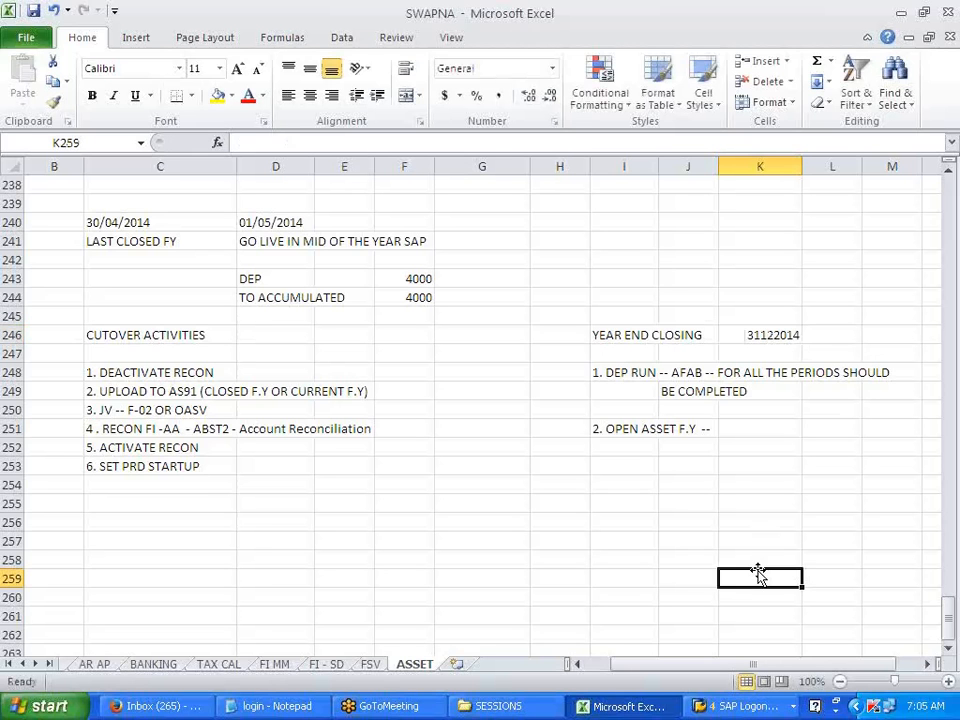
# Step: Switch to SAP, execute the fiscal year change as a test run and review the note and statistics for V700
pyautogui.hotkey('alt', 'Tab')
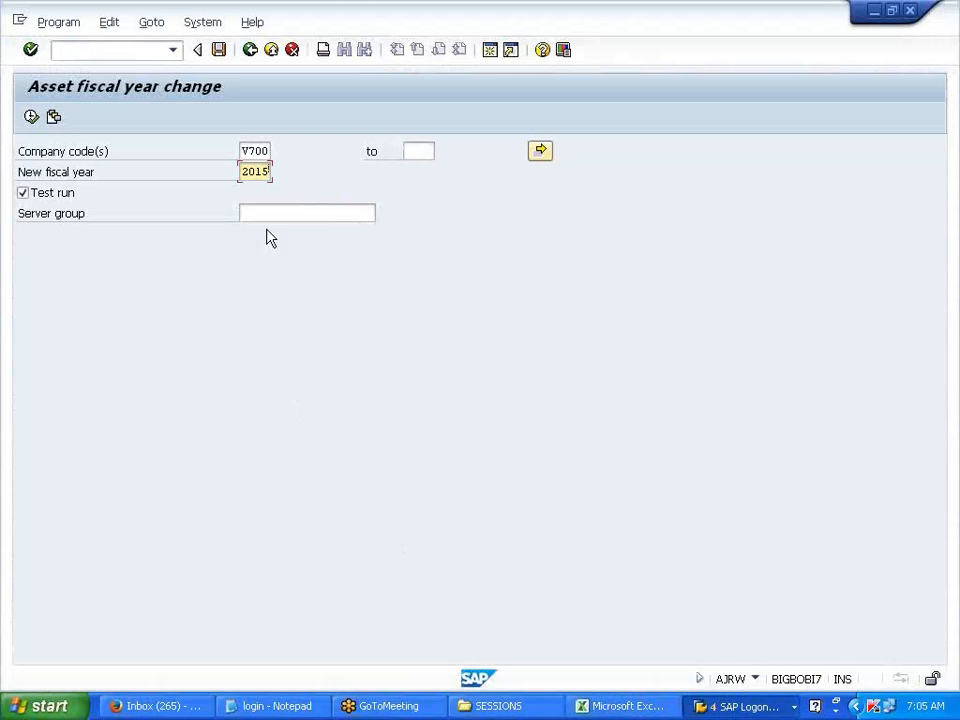
pyautogui.click(31, 117)
pyautogui.click(253, 408)
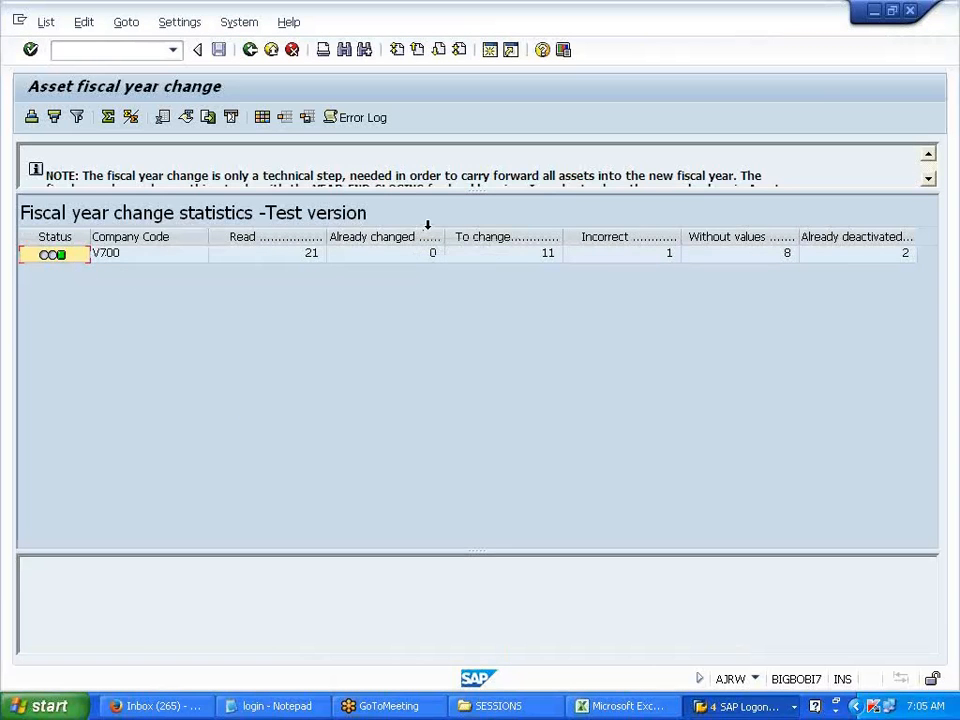
pyautogui.moveTo(443, 192); pyautogui.dragTo(450, 309)
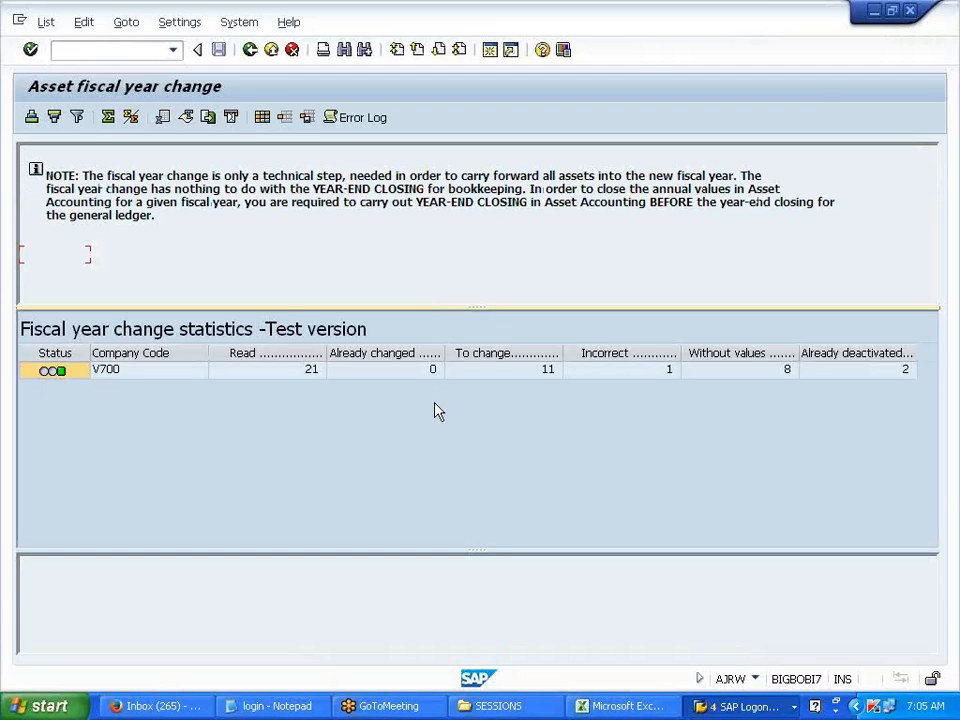
pyautogui.click(60, 372)
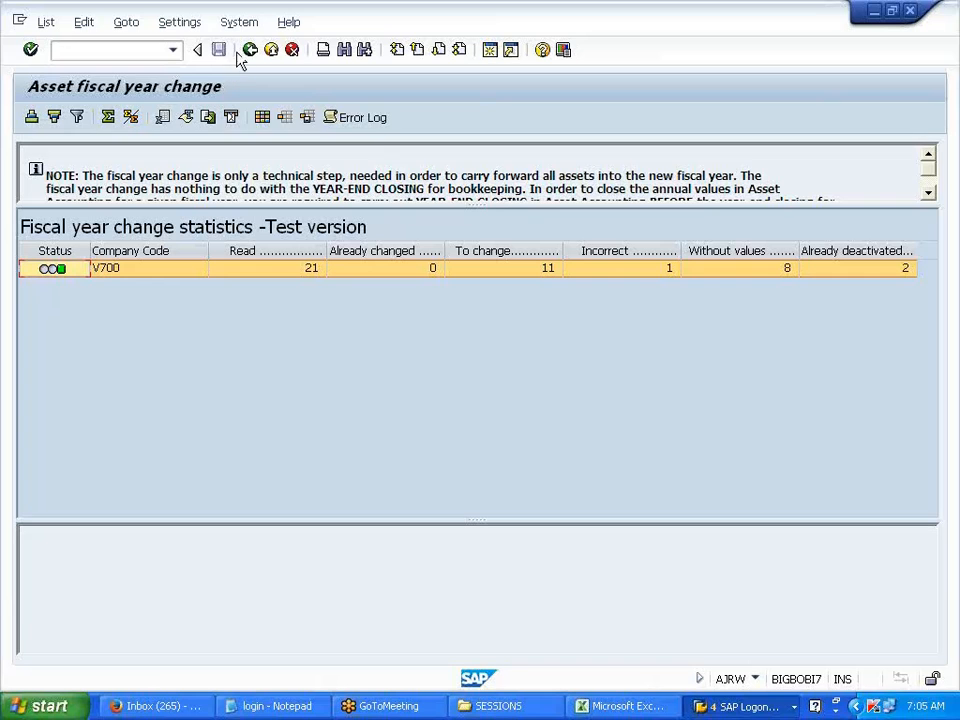
# Step: Open the test run's error log, read the long text of its message and return to SAP Easy Access
pyautogui.click(365, 118)
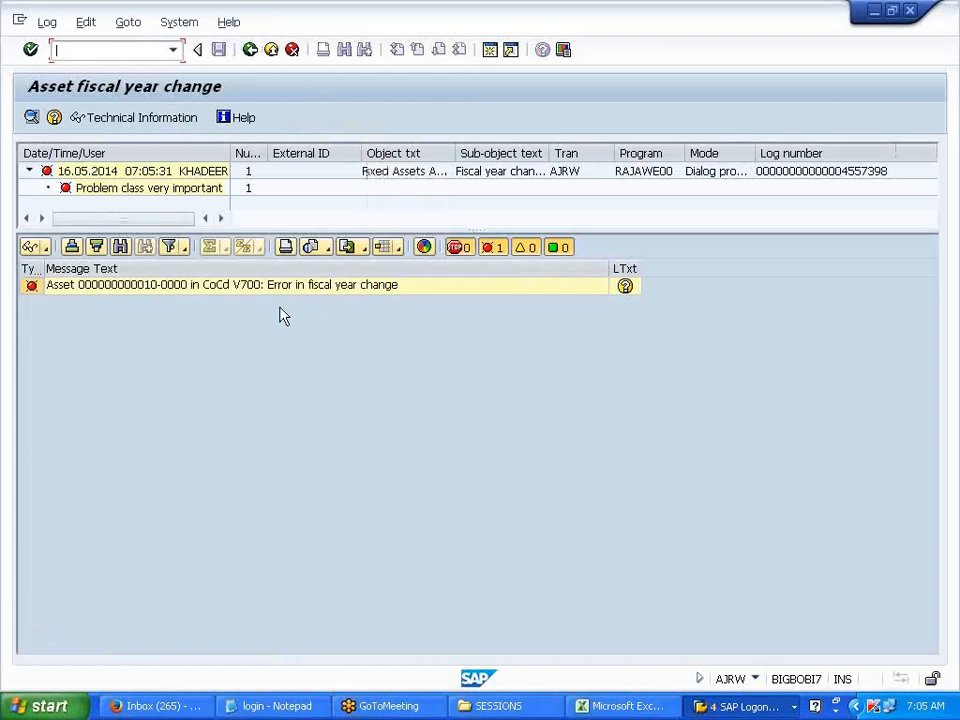
pyautogui.click(626, 287)
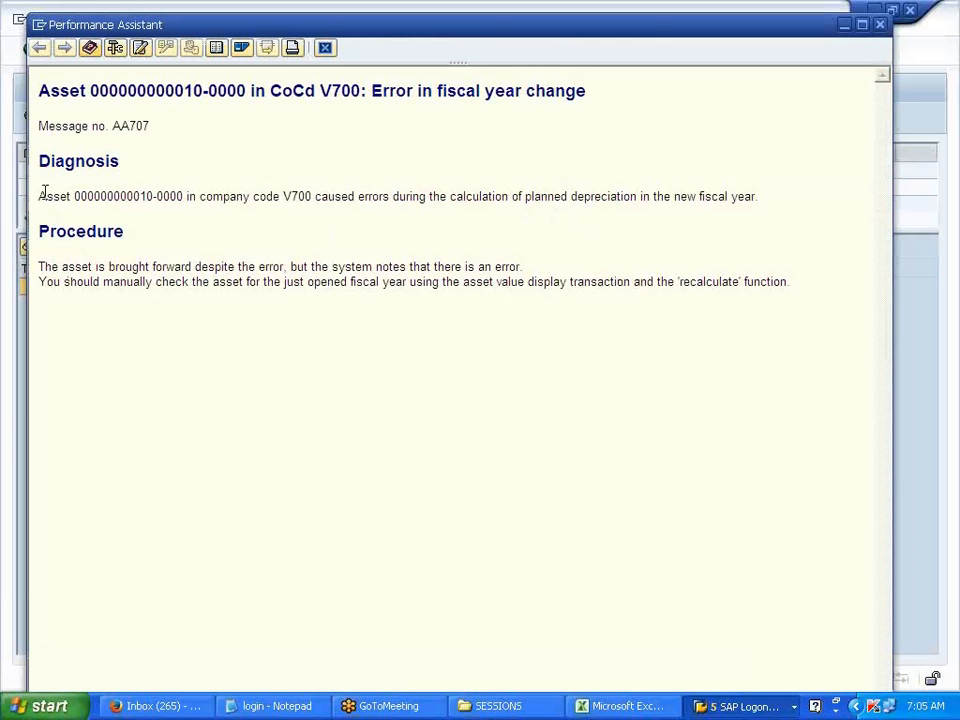
pyautogui.moveTo(40, 196); pyautogui.dragTo(759, 193)
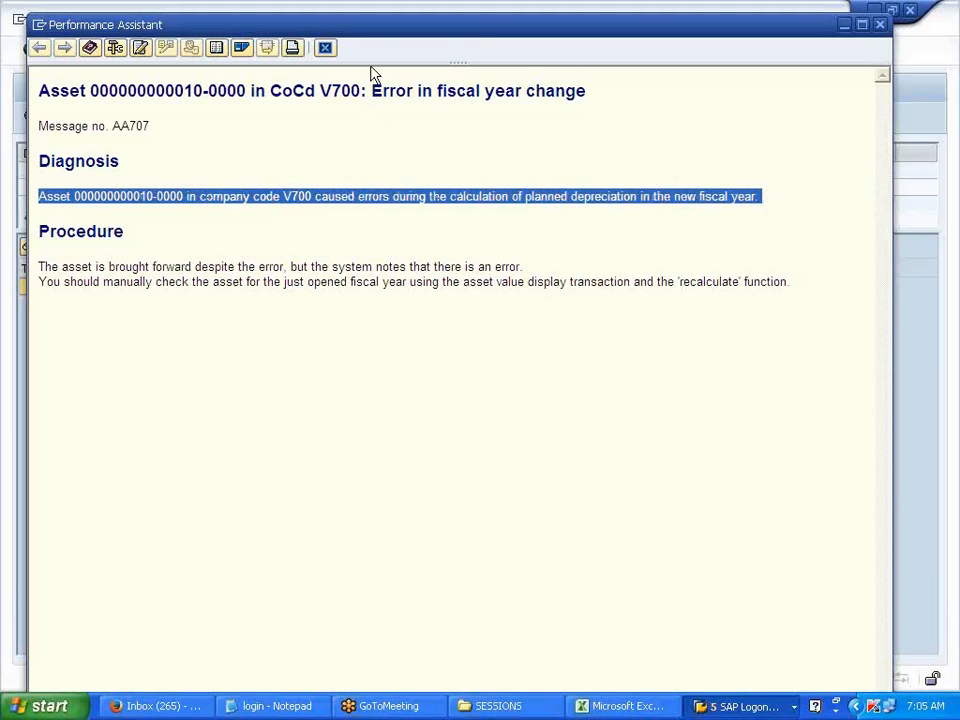
pyautogui.click(322, 47)
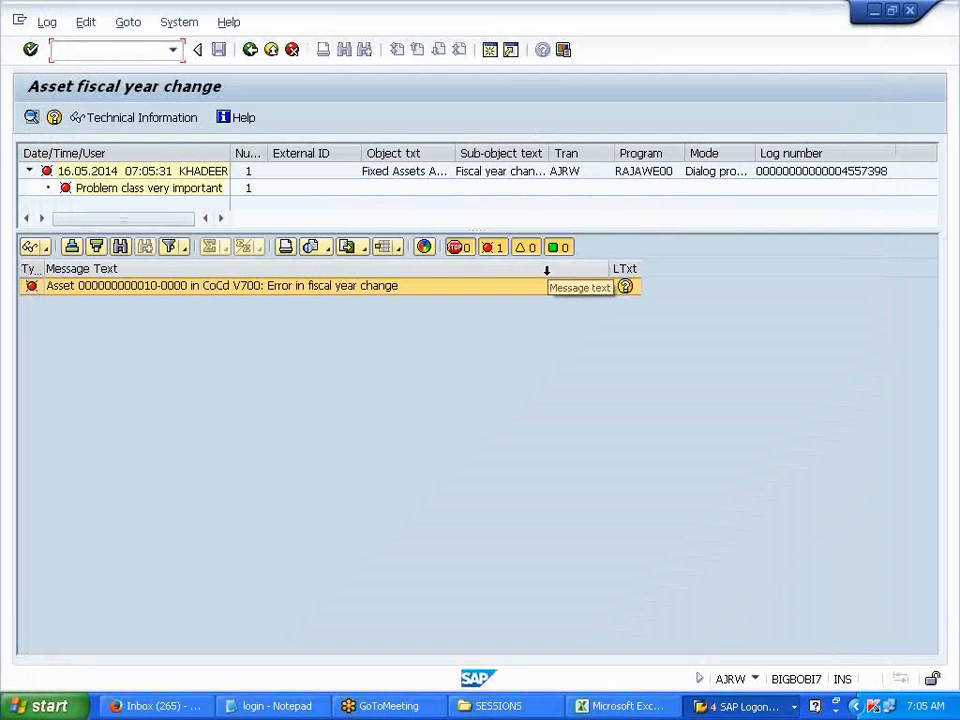
pyautogui.click(247, 58)
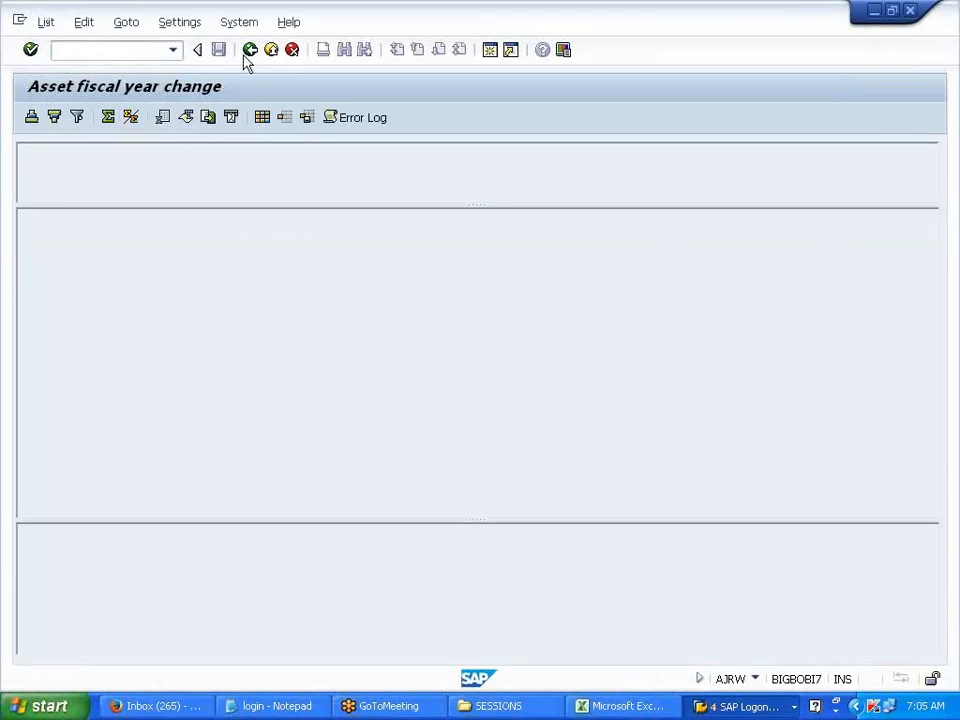
pyautogui.click(247, 58)
pyautogui.click(247, 58)
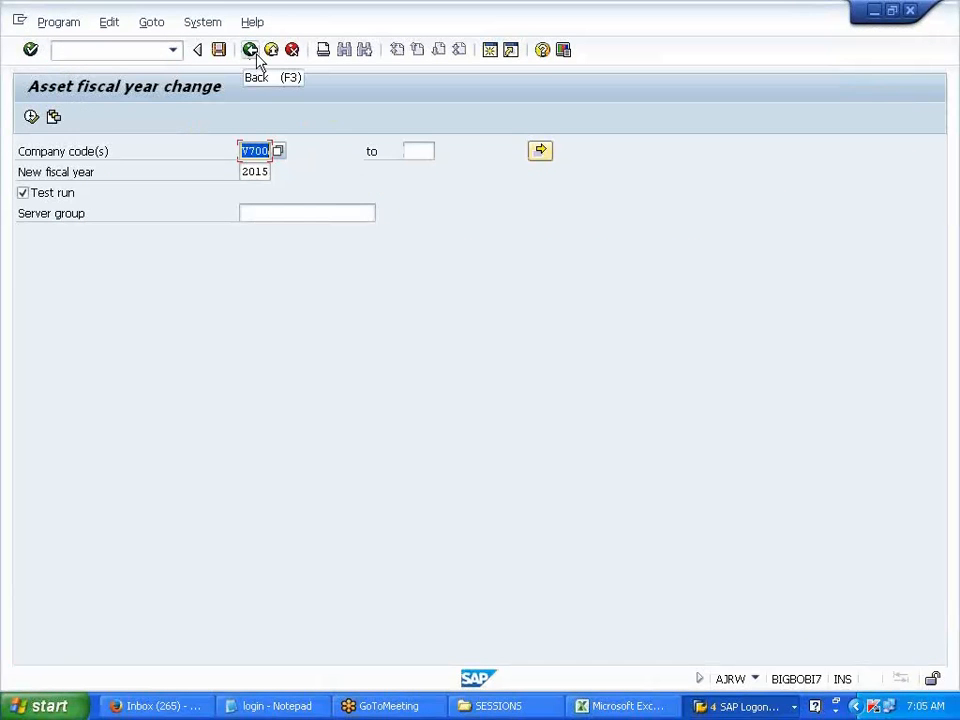
pyautogui.click(257, 58)
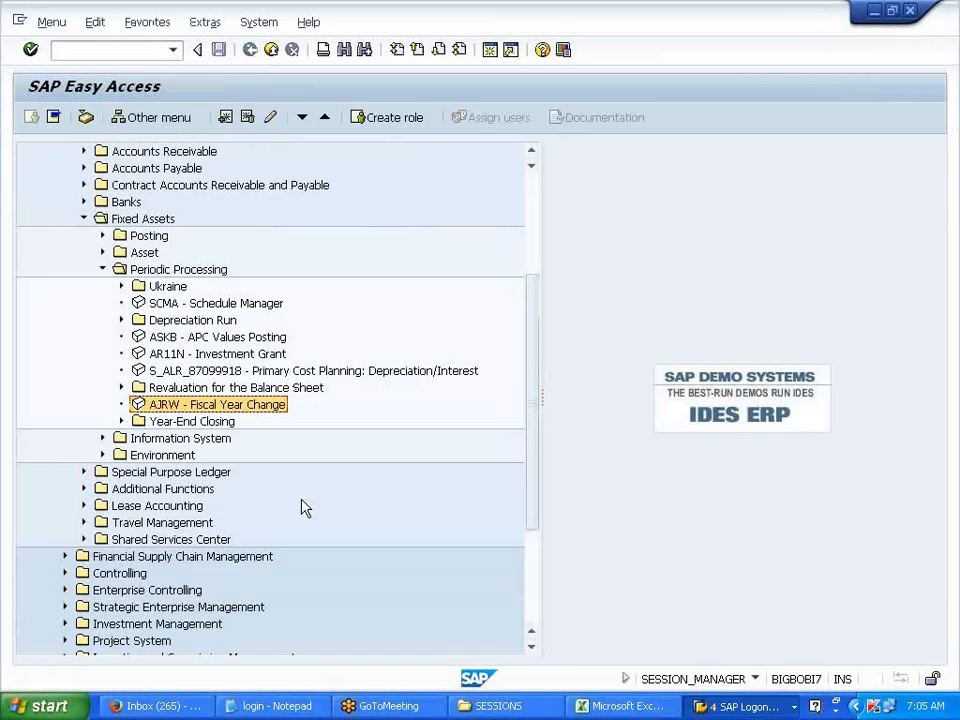
# Step: Switch to the Excel workbook and append AJRW to the "2. OPEN ASSET F.Y --" item in cell I251
pyautogui.hotkey('alt', 'Tab')
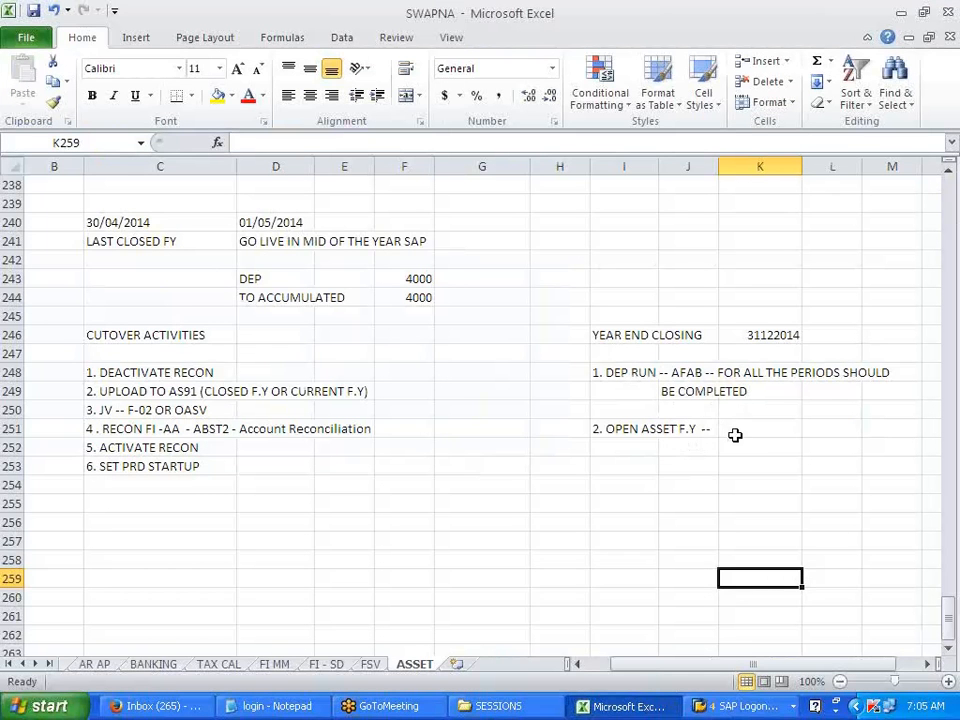
pyautogui.click(732, 429)
pyautogui.doubleClick(621, 429)
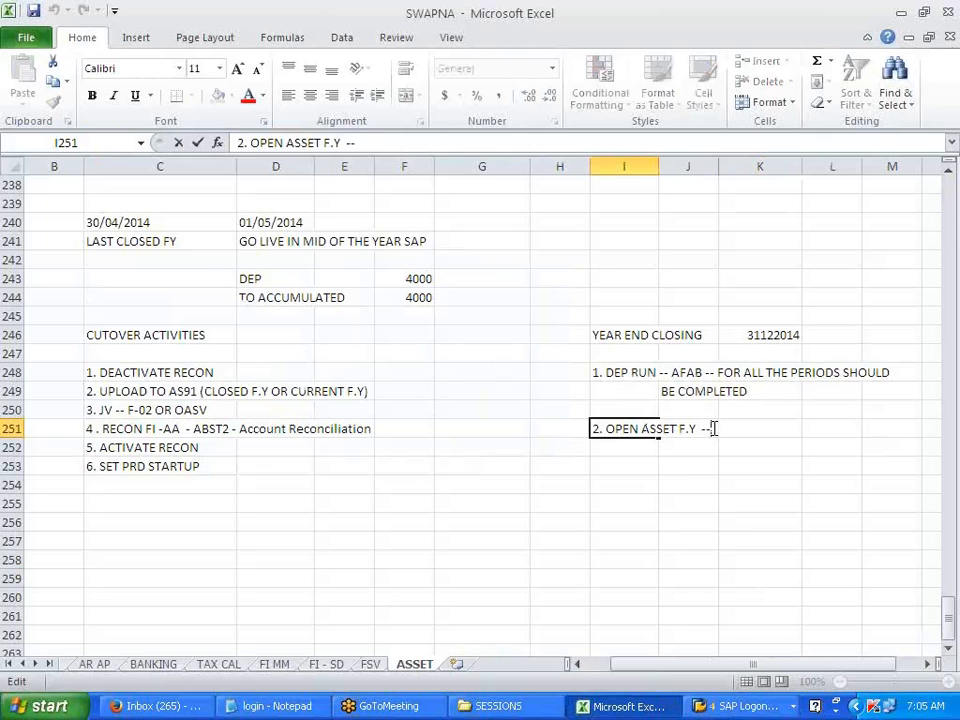
pyautogui.hotkey('alt', 'Tab')
pyautogui.hotkey('alt', 'Tab')
pyautogui.write('AJRW')
pyautogui.click(736, 488)
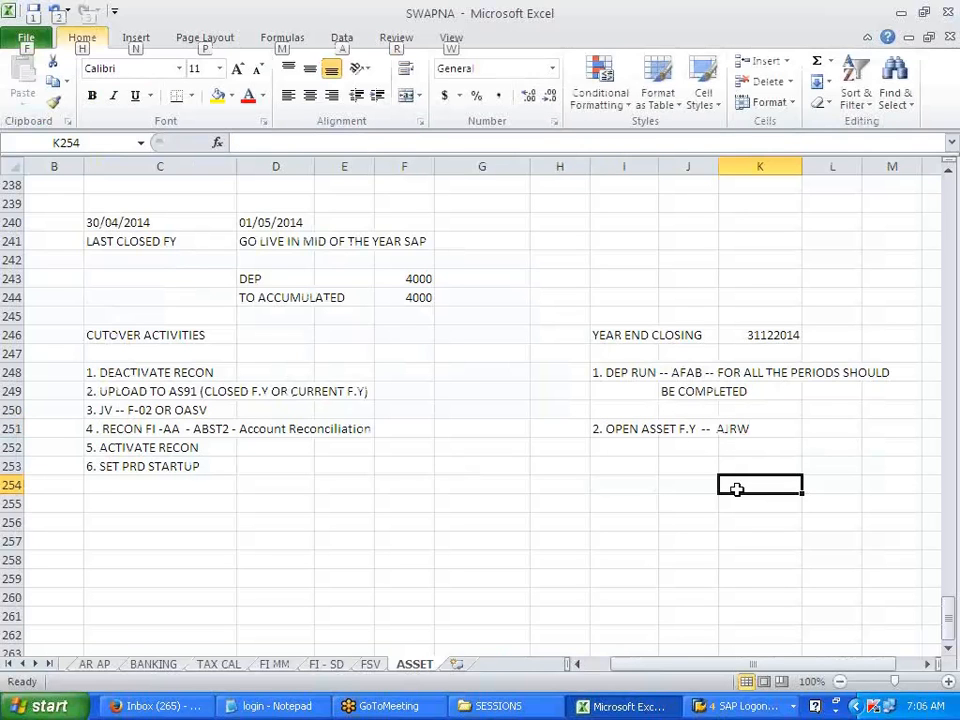
pyautogui.click(633, 468)
pyautogui.write('2')
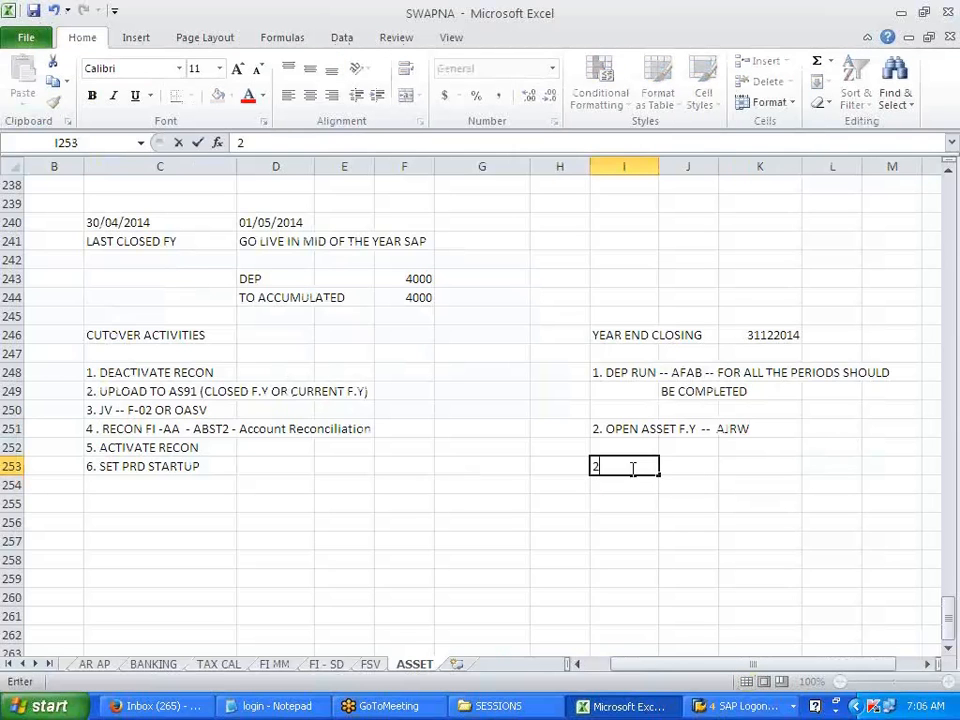
pyautogui.click(445, 538)
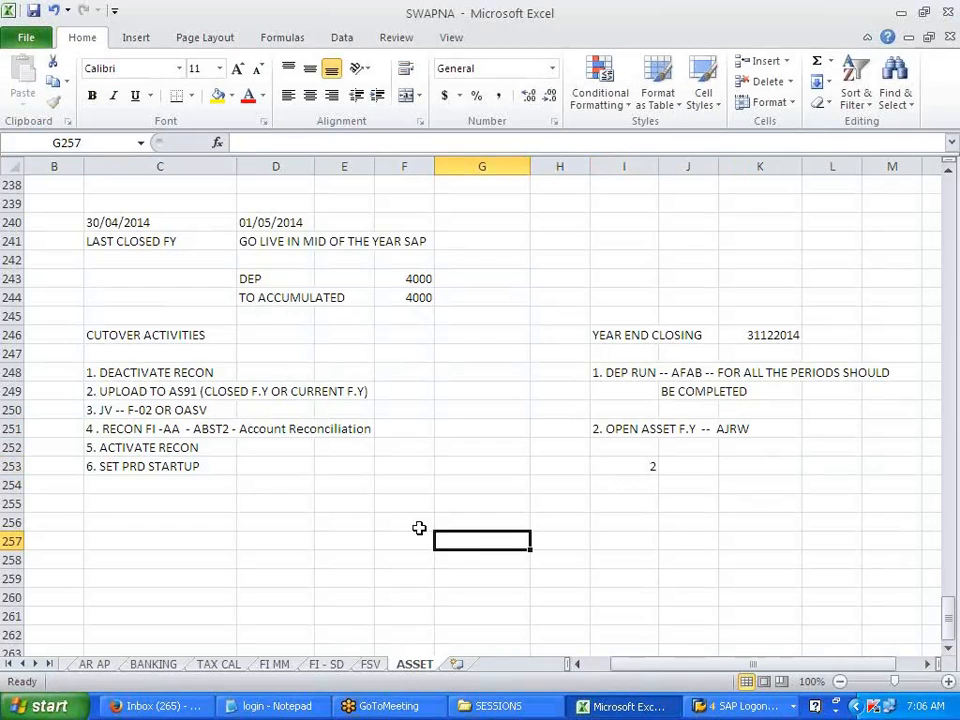
# Step: Copy the text "RECON FI -AA - ABST2 - Account Reconciliation" from cell C251 without its item number
pyautogui.click(116, 428)
pyautogui.doubleClick(101, 428)
pyautogui.moveTo(101, 428); pyautogui.dragTo(393, 427)
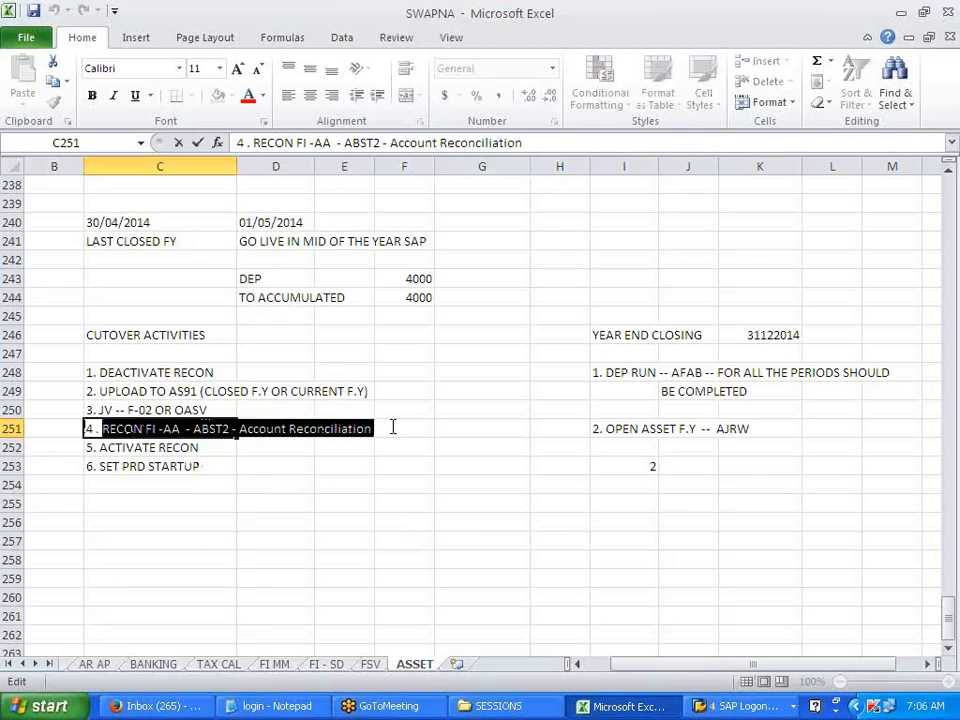
pyautogui.hotkey('ctrl', 'c')
# Step: Clear cell I253 and enter "3." followed by the copied reconciliation text as the third year-end closing item
pyautogui.click(651, 464)
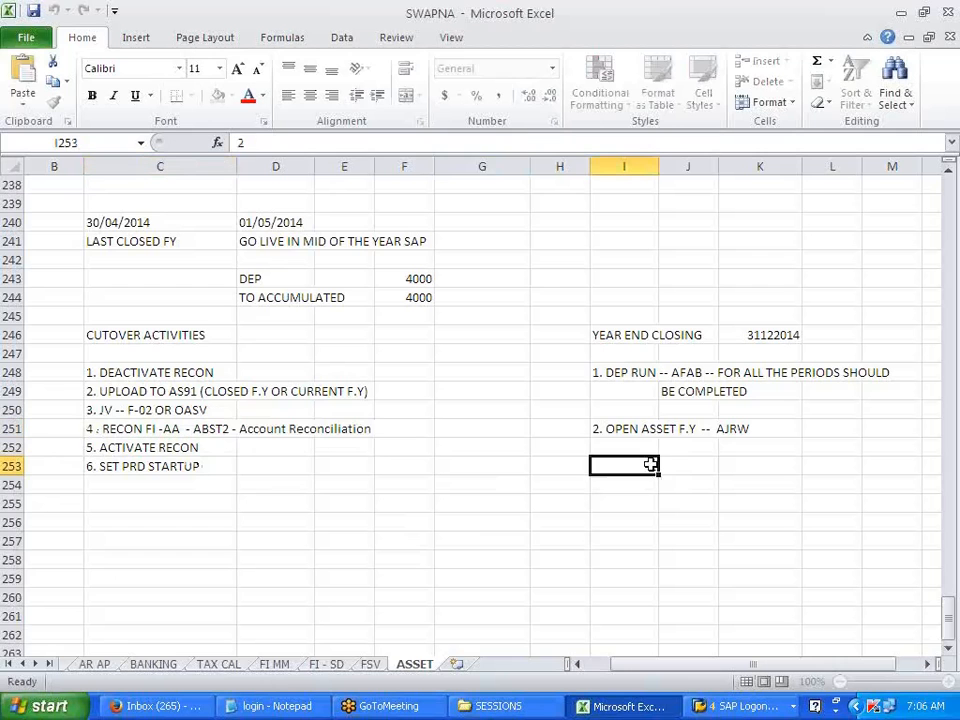
pyautogui.press('BackSpace')
pyautogui.click(594, 468)
pyautogui.click(653, 528)
pyautogui.click(602, 464)
pyautogui.doubleClick(602, 464)
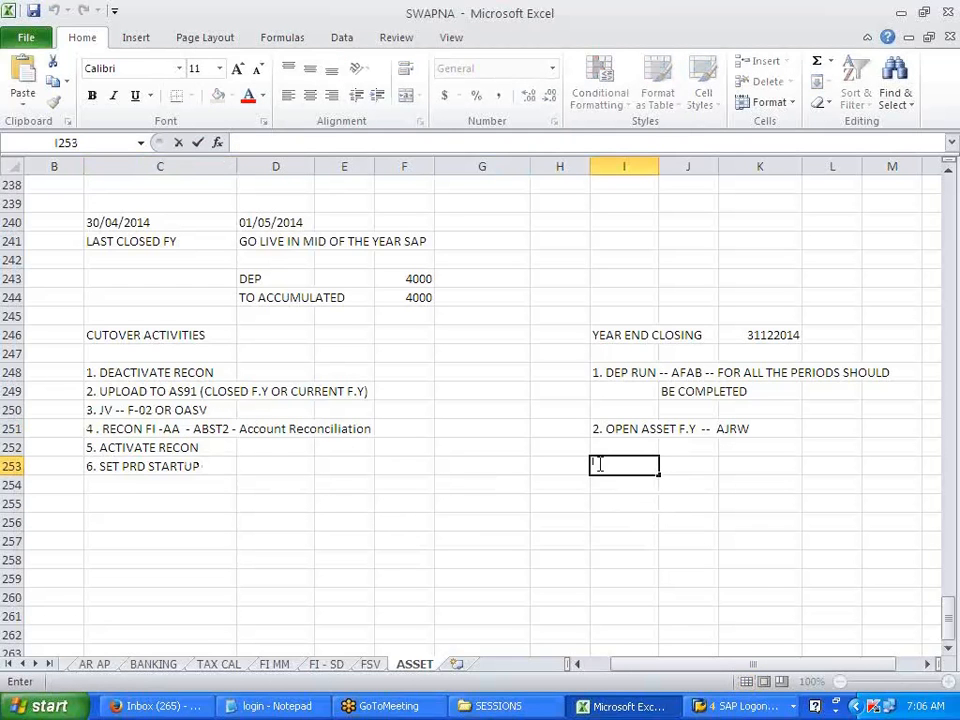
pyautogui.write('3.')
pyautogui.hotkey('ctrl', 'v')
pyautogui.click(641, 598)
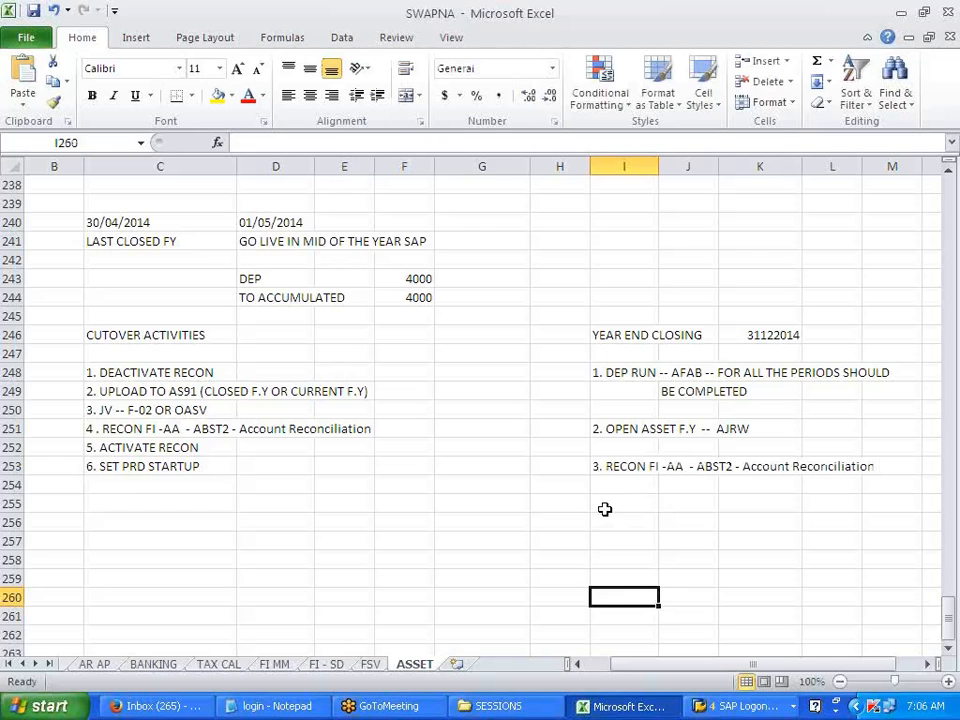
# Step: Enter "4 ASSET YEAR CLOSING --" in cell I255 as the fourth year-end closing item
pyautogui.click(621, 505)
pyautogui.write('4')
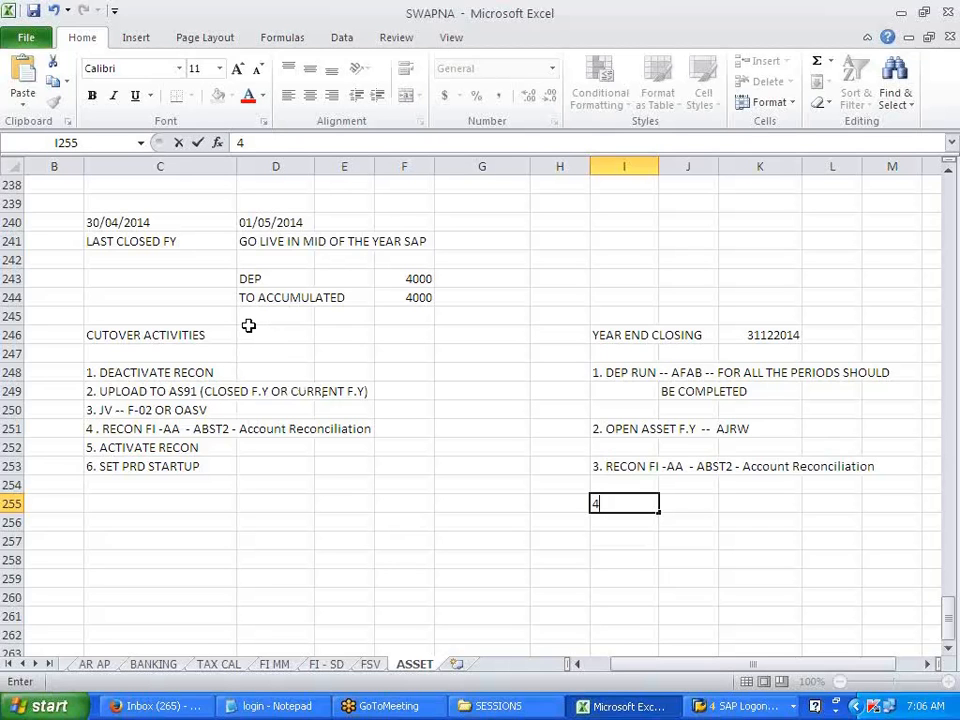
pyautogui.scroll(3, 248, 325)
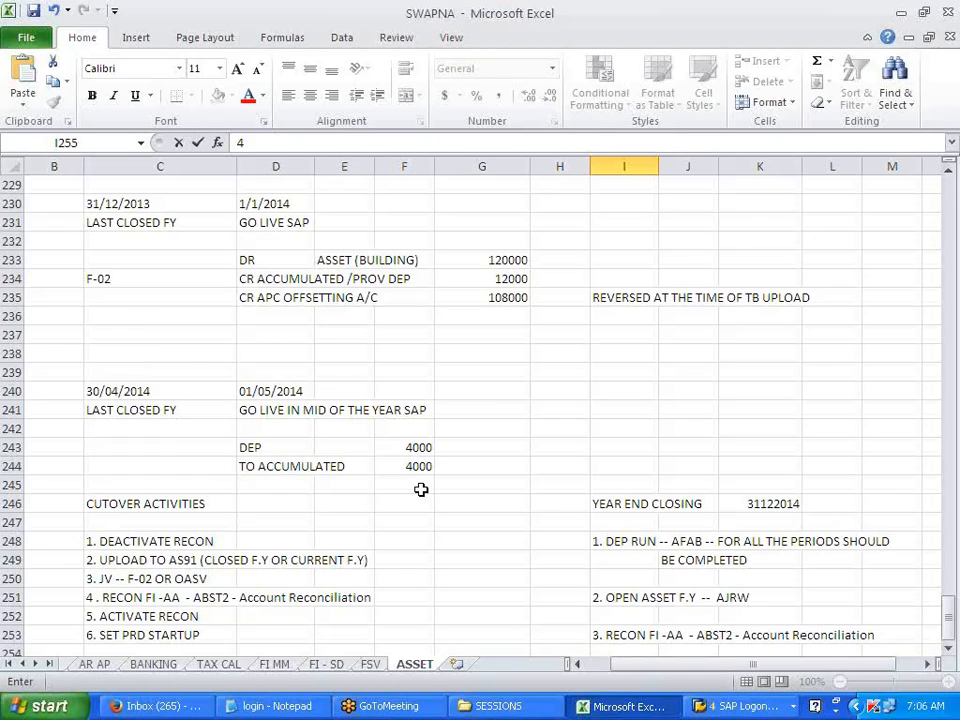
pyautogui.scroll(-4, 460, 491)
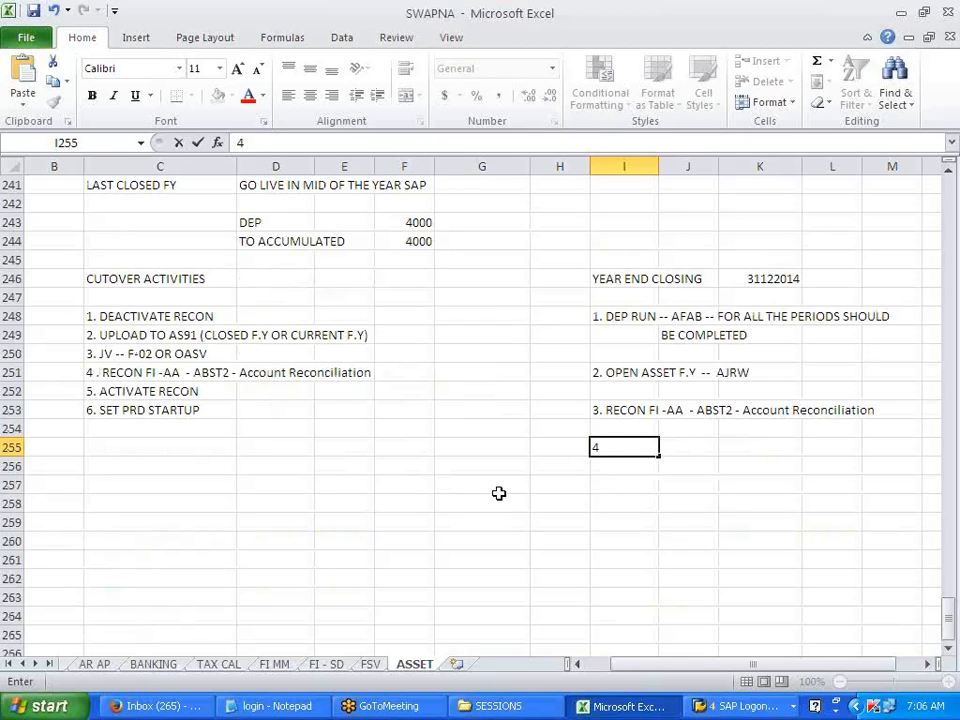
pyautogui.write('ASSET YEAR CLSO')
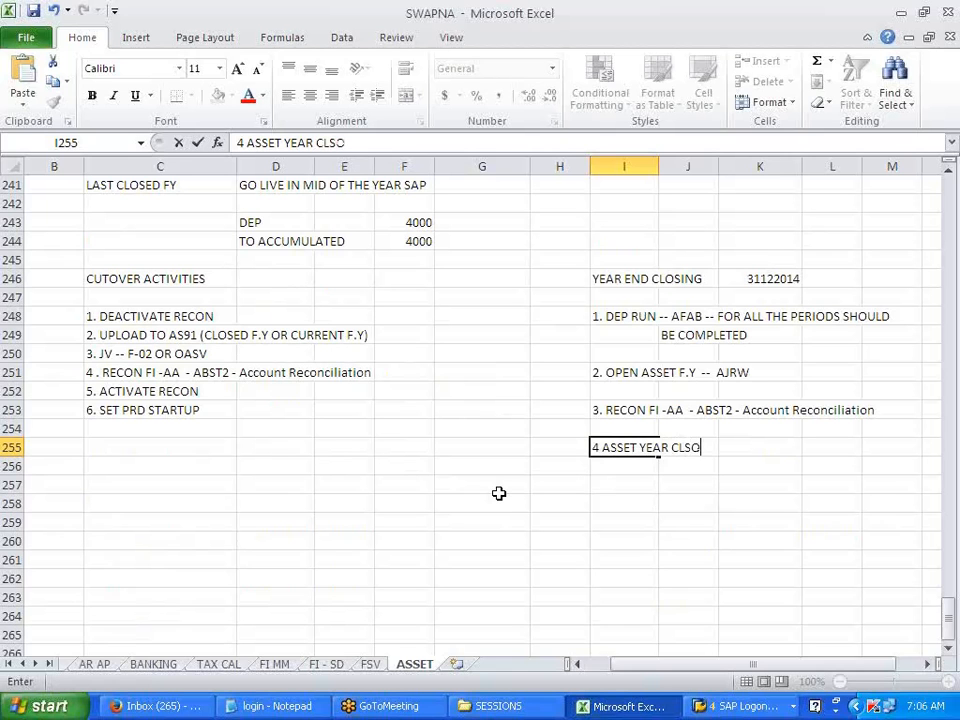
pyautogui.press('BackSpace')
pyautogui.press('BackSpace')
pyautogui.write('OSING --')
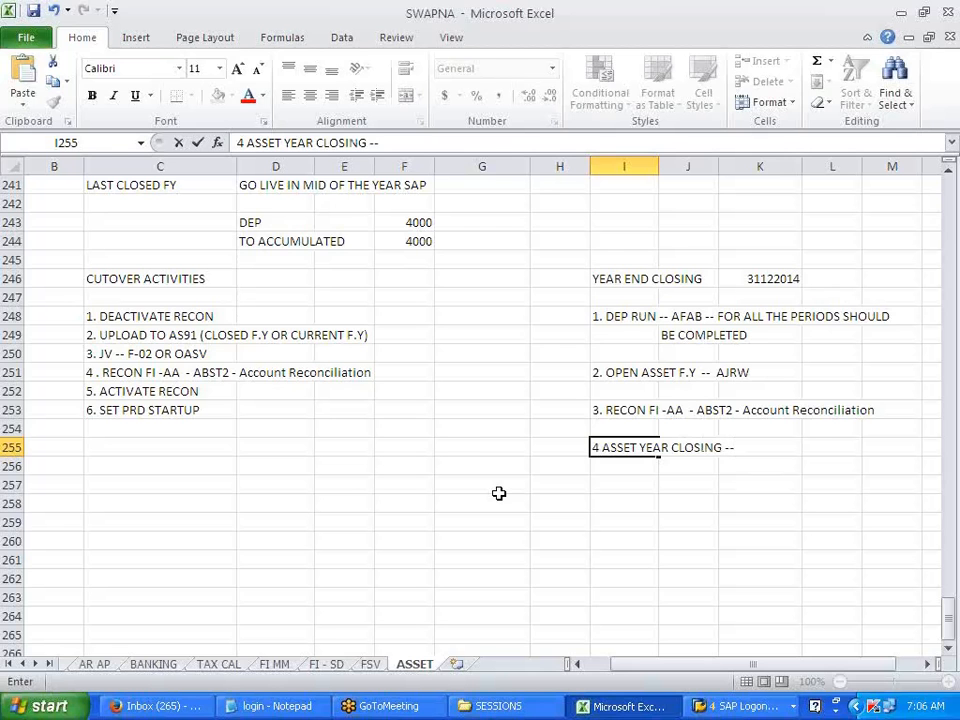
# Step: Look up the Year-End Closing execution transaction in SAP Easy Access and append "AJAB - Execute" to the item in cell I255
pyautogui.hotkey('alt', 'Tab')
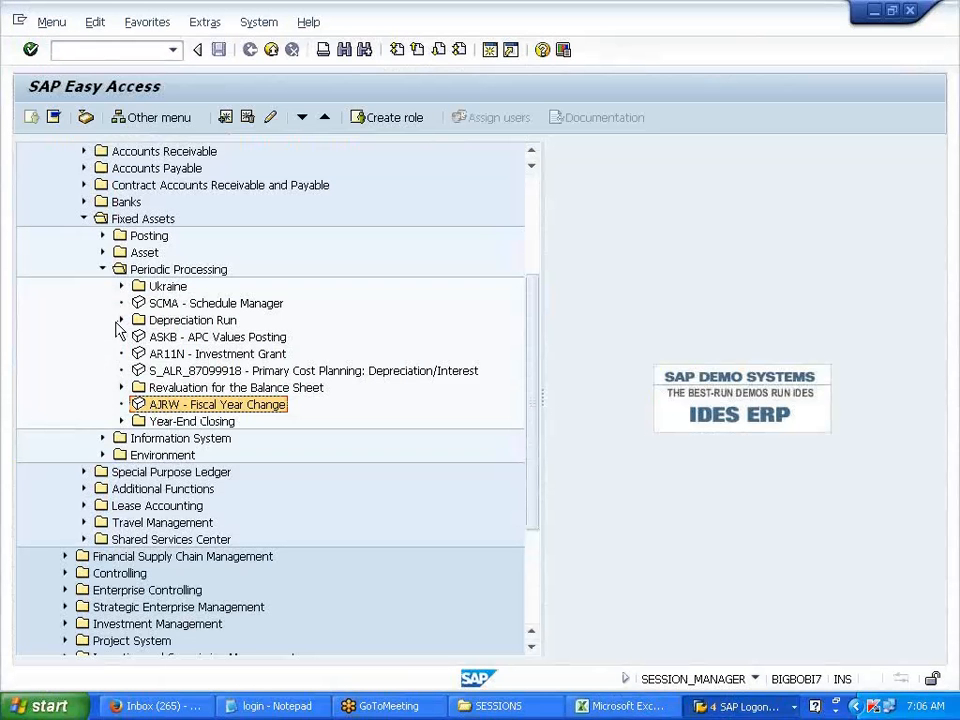
pyautogui.click(121, 421)
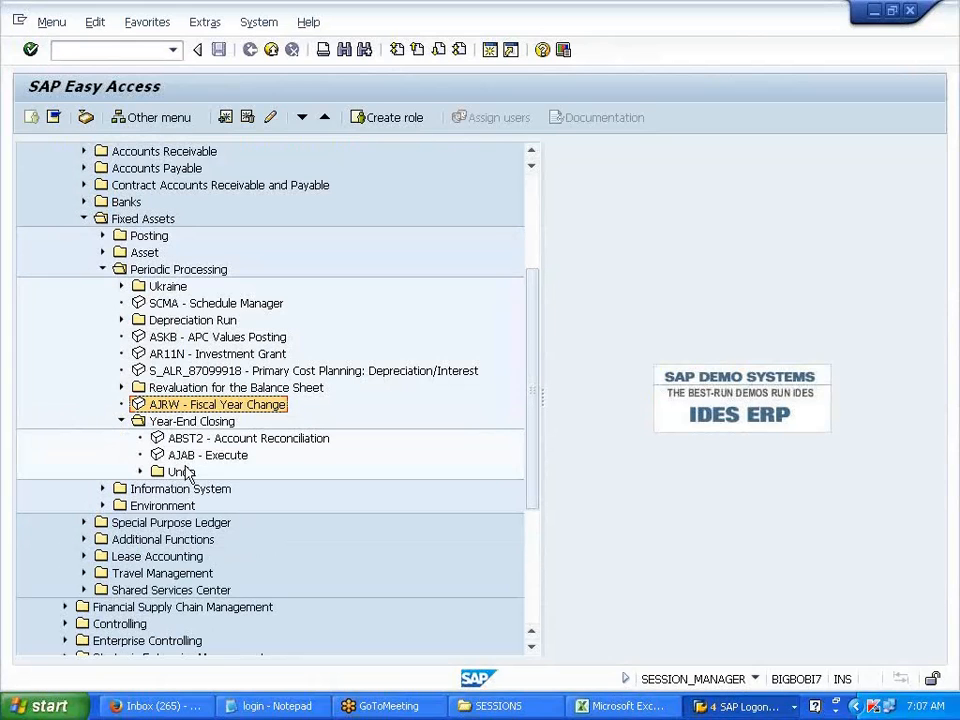
pyautogui.click(227, 461)
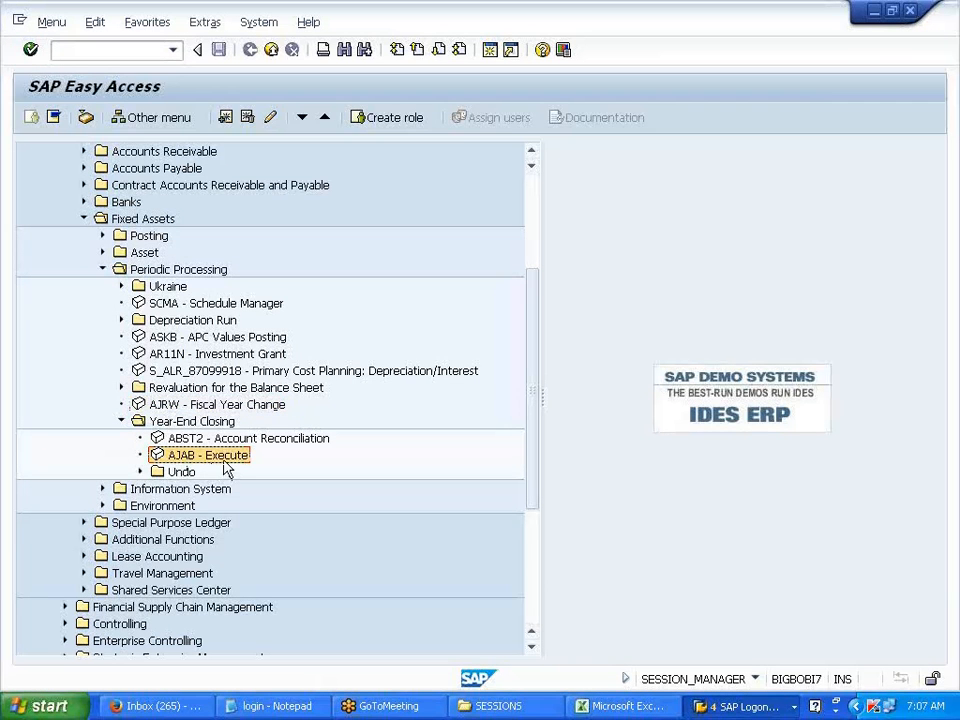
pyautogui.hotkey('alt', 'Tab')
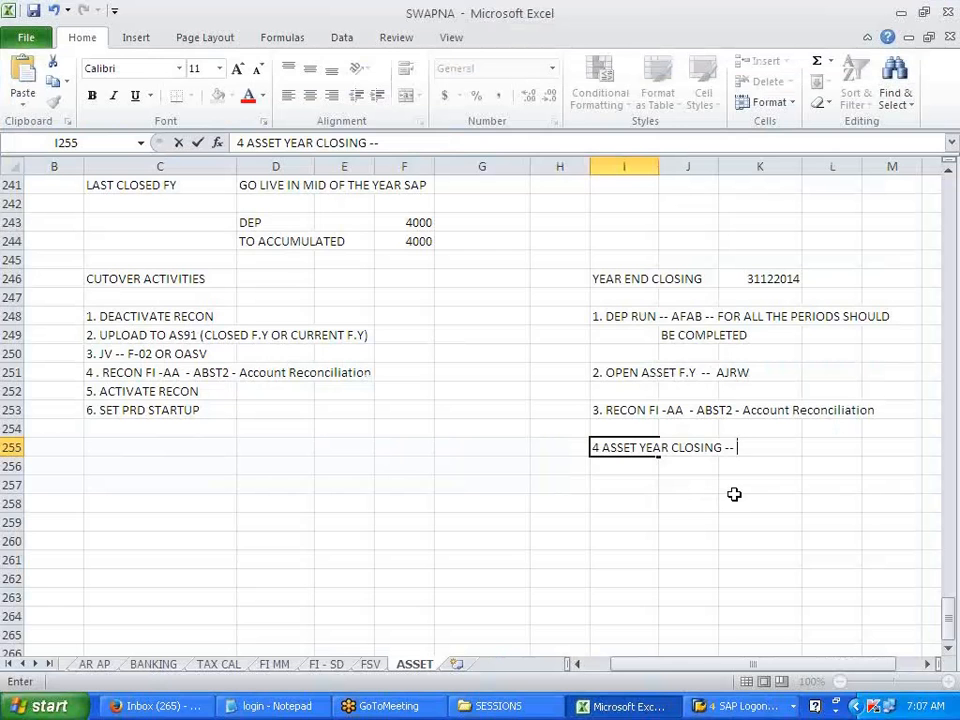
pyautogui.press('F2')
pyautogui.write('AJAB - Execute')
# Step: Enter 31122014 in cell K256 below the asset year closing item
pyautogui.click(746, 467)
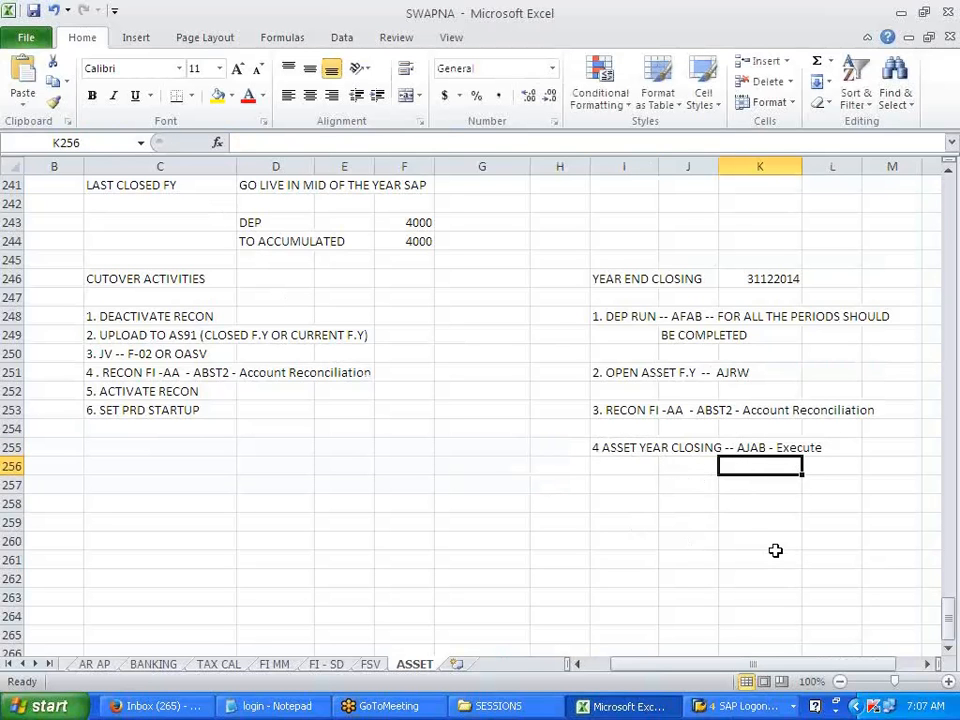
pyautogui.write('31122014')
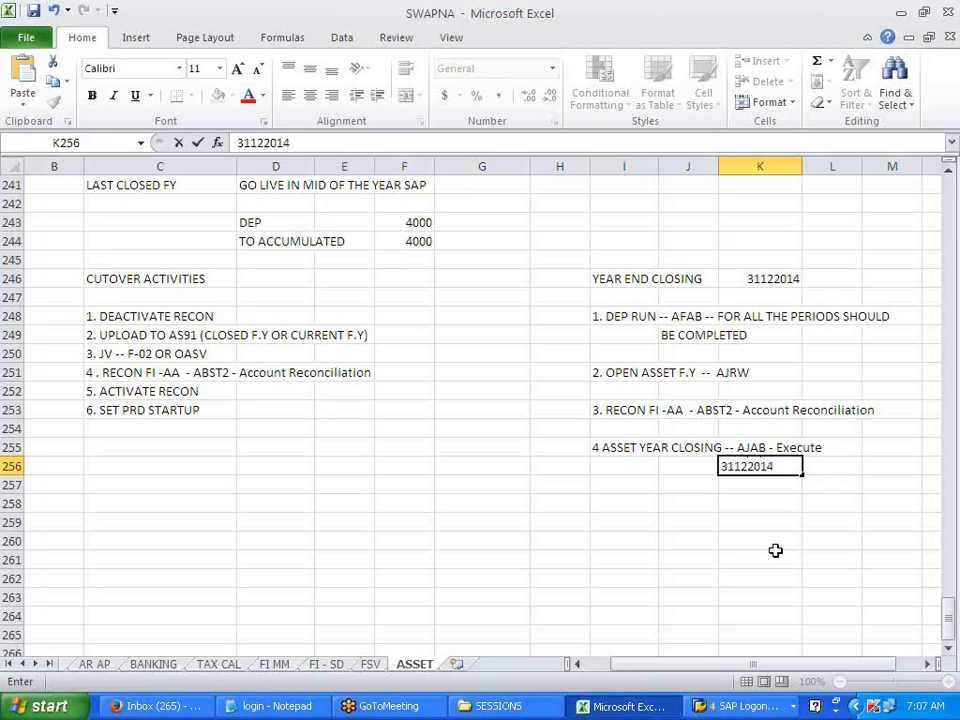
pyautogui.moveTo(775, 550); pyautogui.dragTo(775, 549)
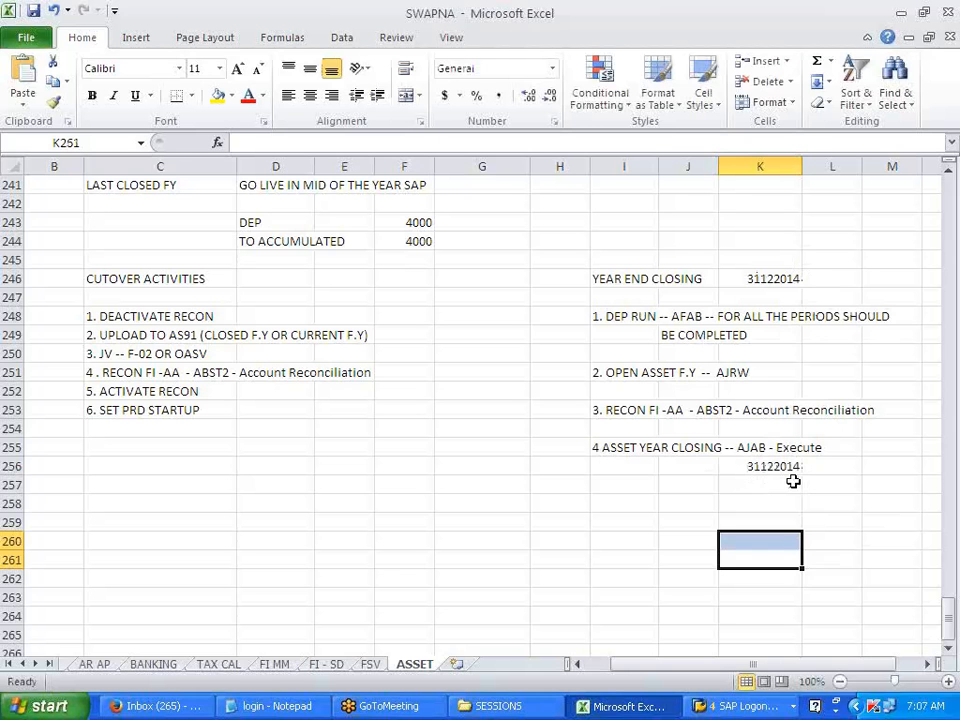
# Step: Switch to SAP, open the AJAB asset year-end closing transaction and enter company code V700 with 2014 as the fiscal year to be closed
pyautogui.hotkey('alt', 'Tab')
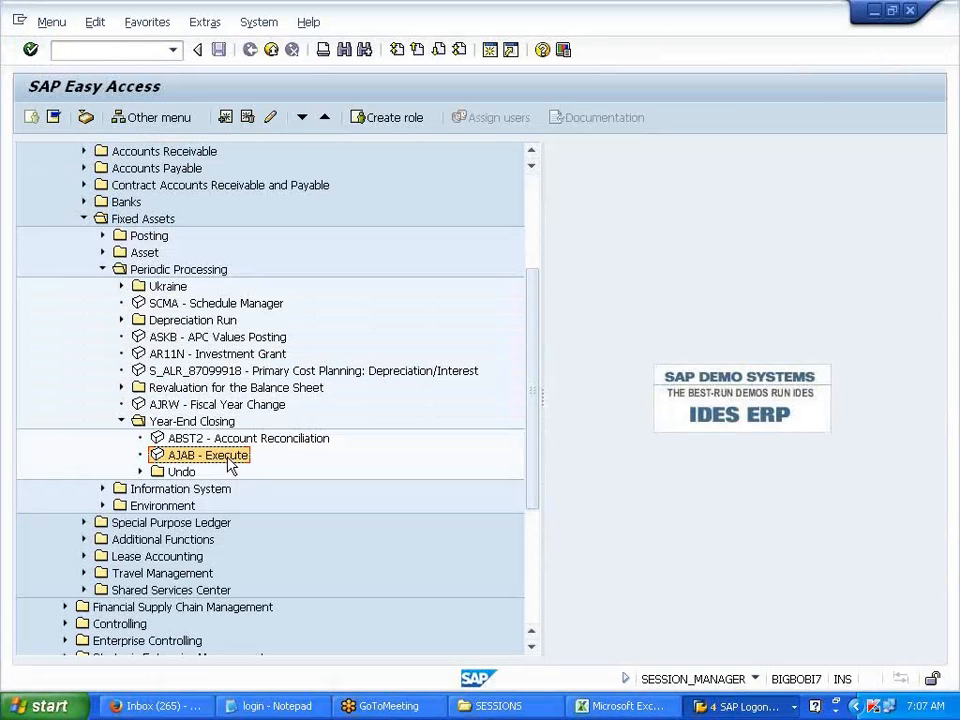
pyautogui.doubleClick(205, 457)
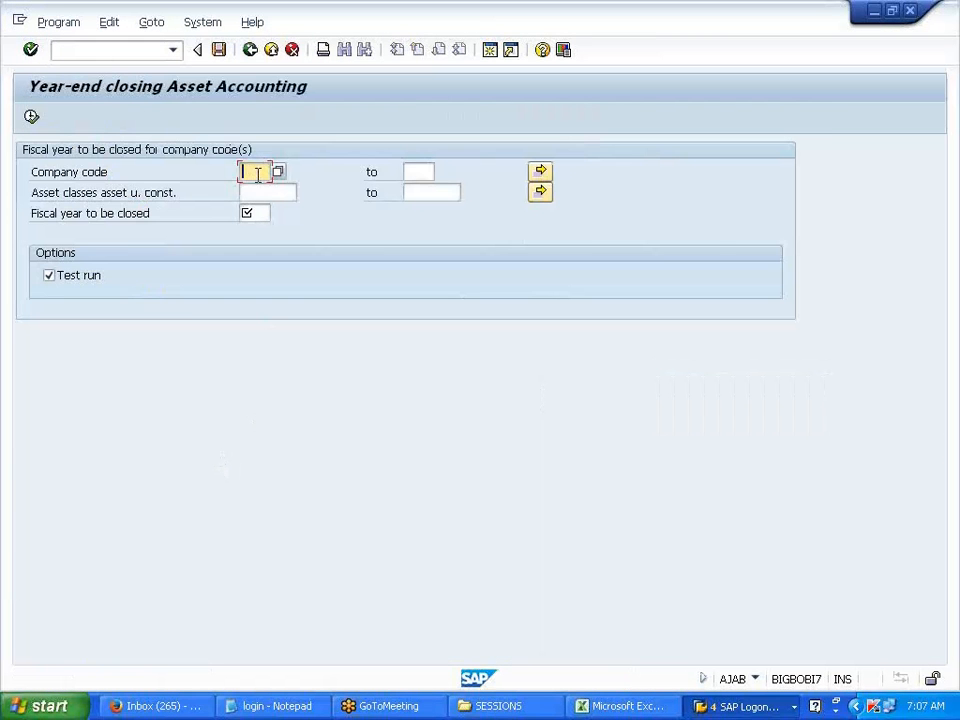
pyautogui.click(257, 173)
pyautogui.write('V7U0')
pyautogui.press('Tab')
pyautogui.press('Tab')
pyautogui.press('Tab')
pyautogui.press('Tab')
pyautogui.press('Tab')
pyautogui.press('Tab')
pyautogui.press('Tab')
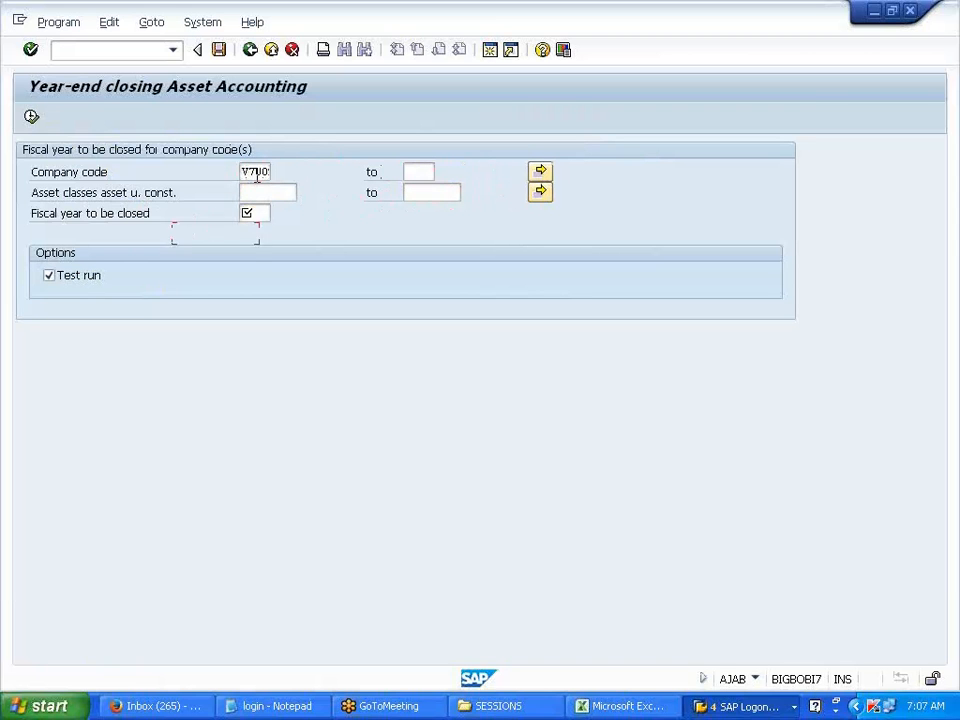
pyautogui.click(243, 213)
pyautogui.write('2014')
# Step: Execute the year-end closing test run online, examine the notes listed for the assets, and return to SAP Easy Access
pyautogui.click(33, 119)
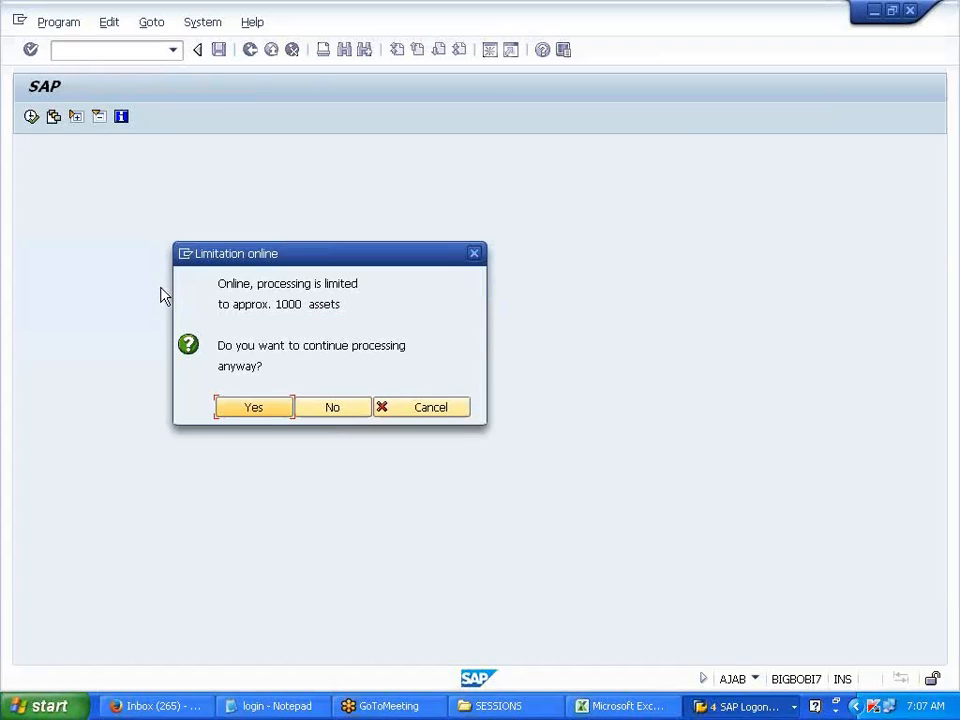
pyautogui.click(254, 408)
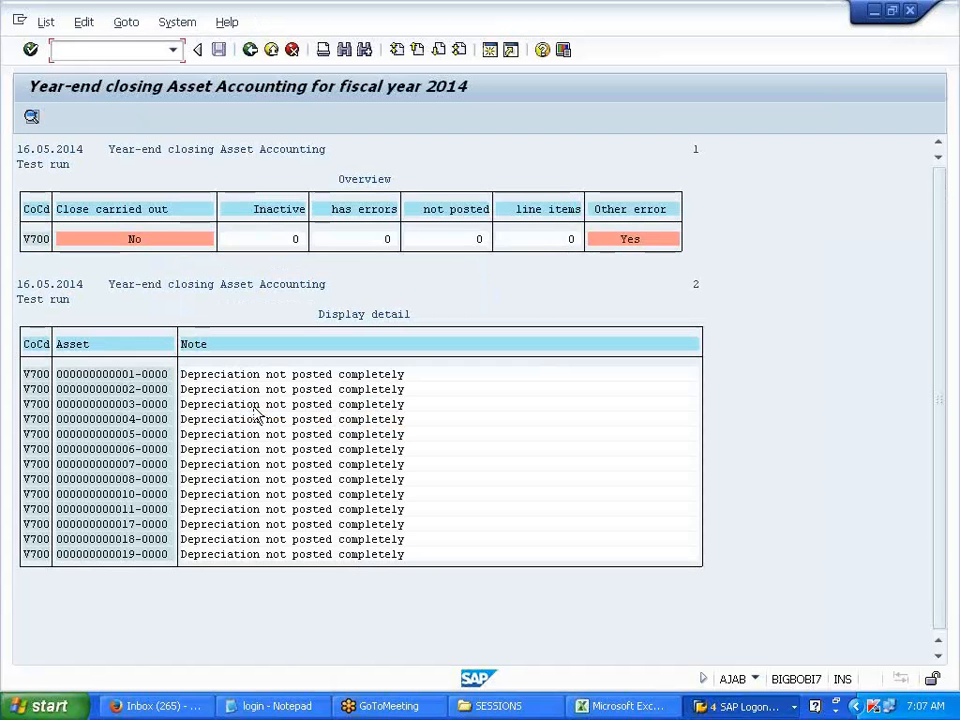
pyautogui.moveTo(186, 378); pyautogui.dragTo(447, 586)
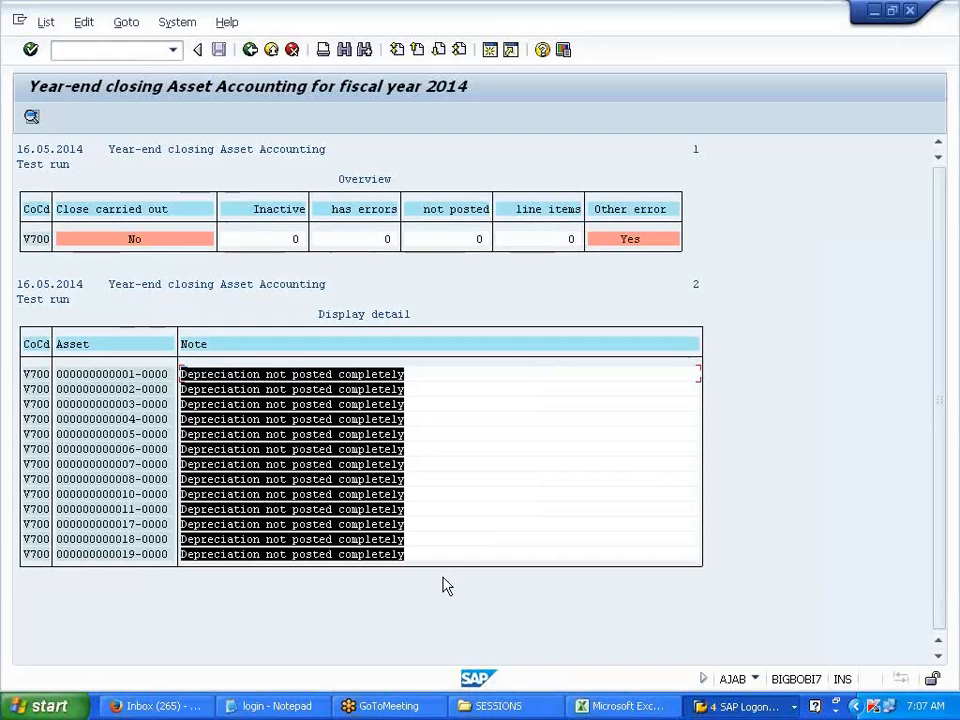
pyautogui.click(443, 577)
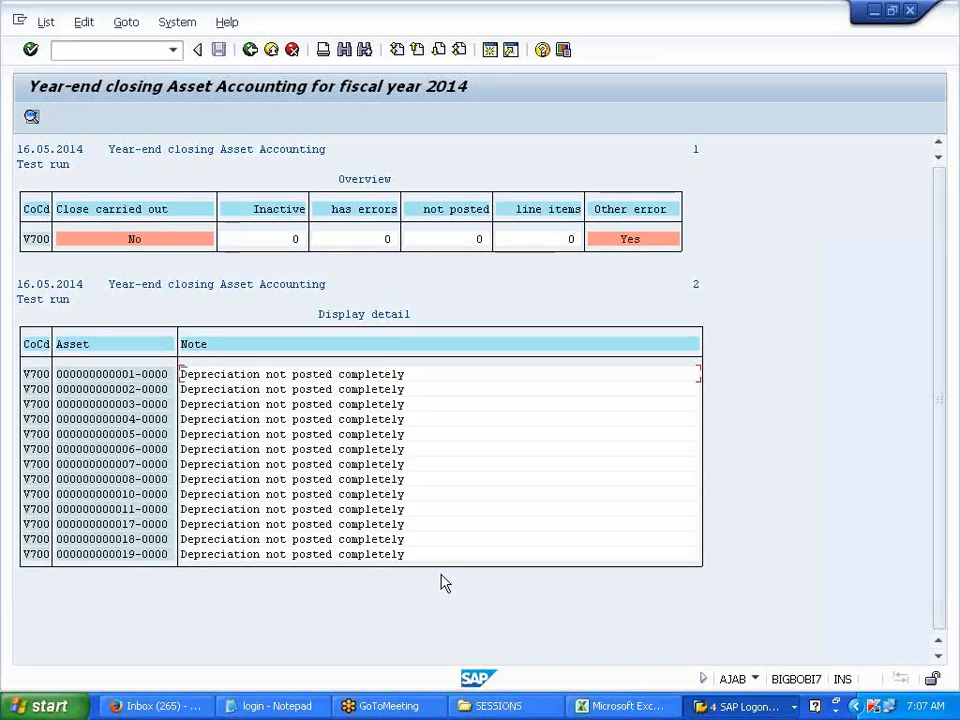
pyautogui.click(251, 52)
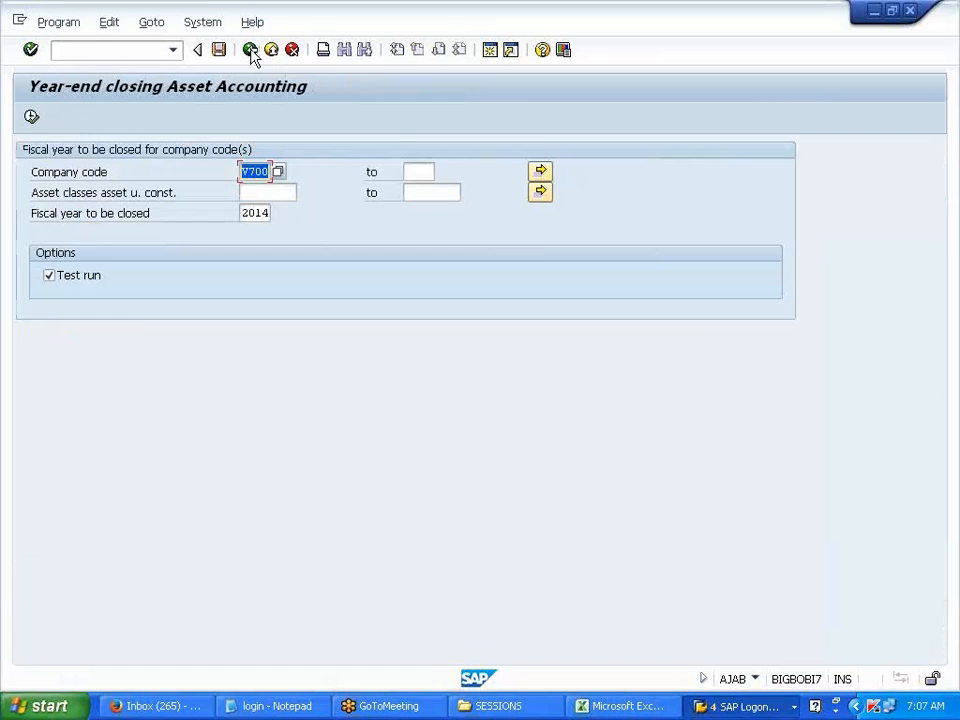
pyautogui.click(251, 52)
# Step: In Excel, enter "NOTE -- IN CASE IF YOU WANT TO POST SOME TRANSACTIO" in cell I258 below the year-end closing items
pyautogui.hotkey('alt', 'Tab')
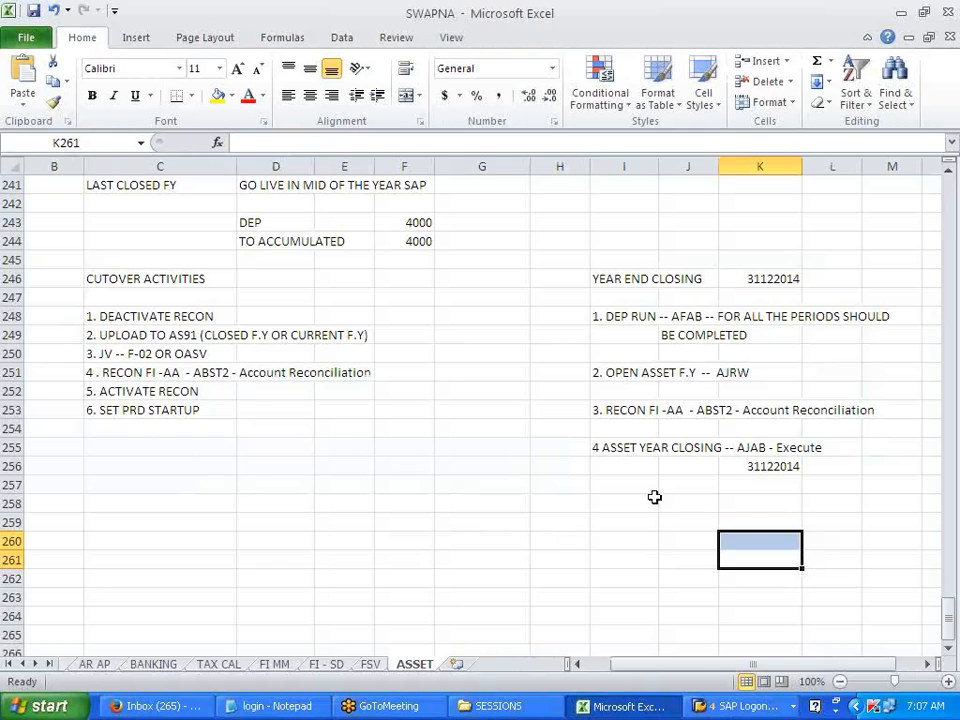
pyautogui.click(621, 489)
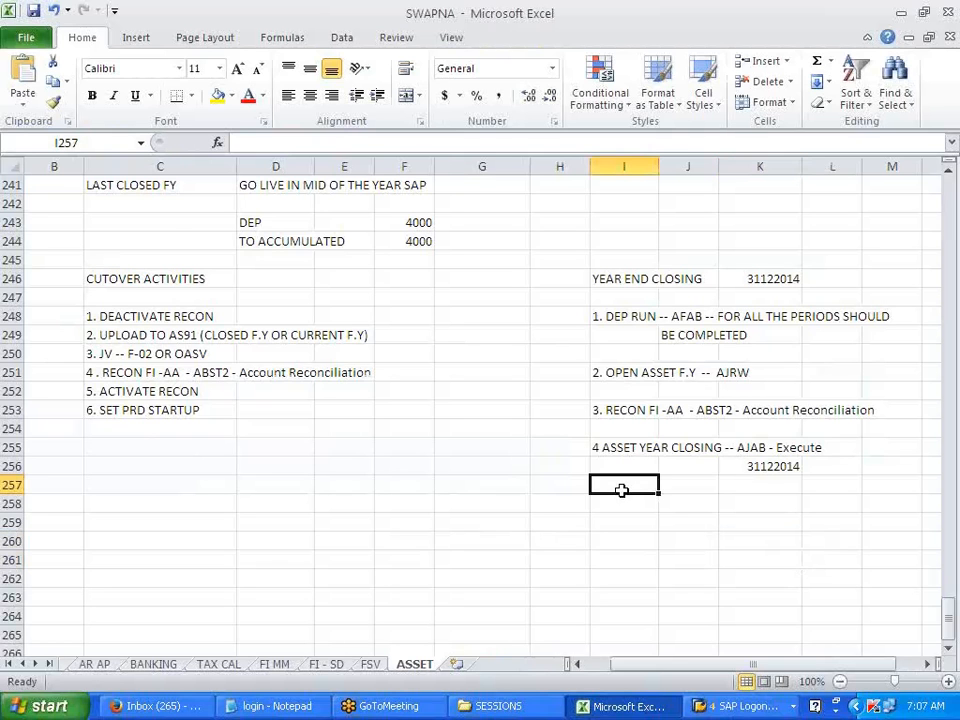
pyautogui.scroll(-1, 610, 573)
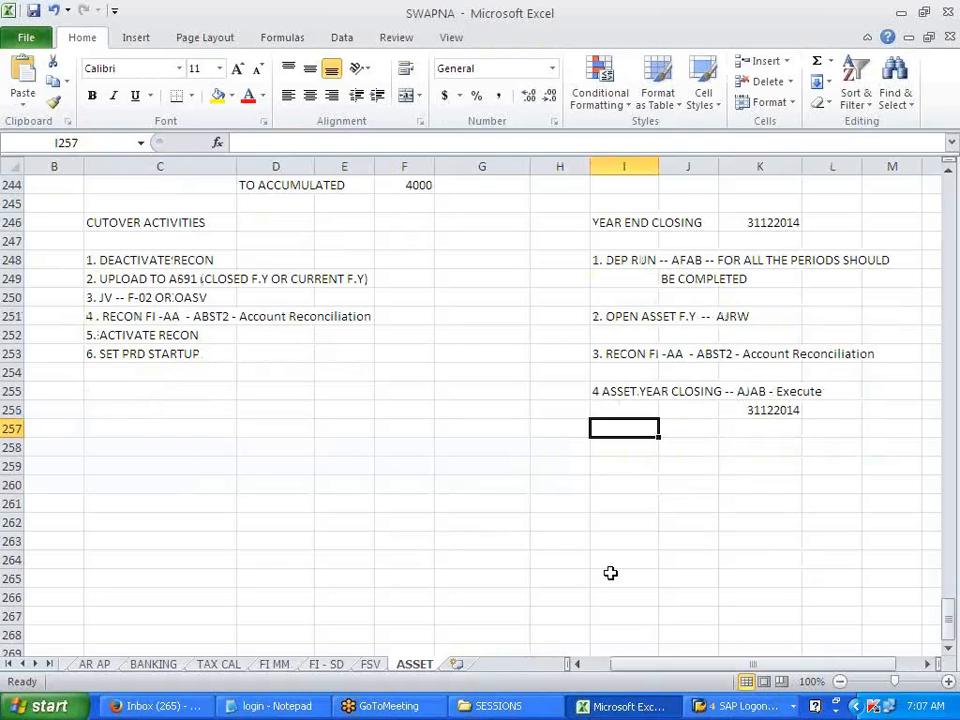
pyautogui.click(602, 462)
pyautogui.click(603, 451)
pyautogui.write('NOT')
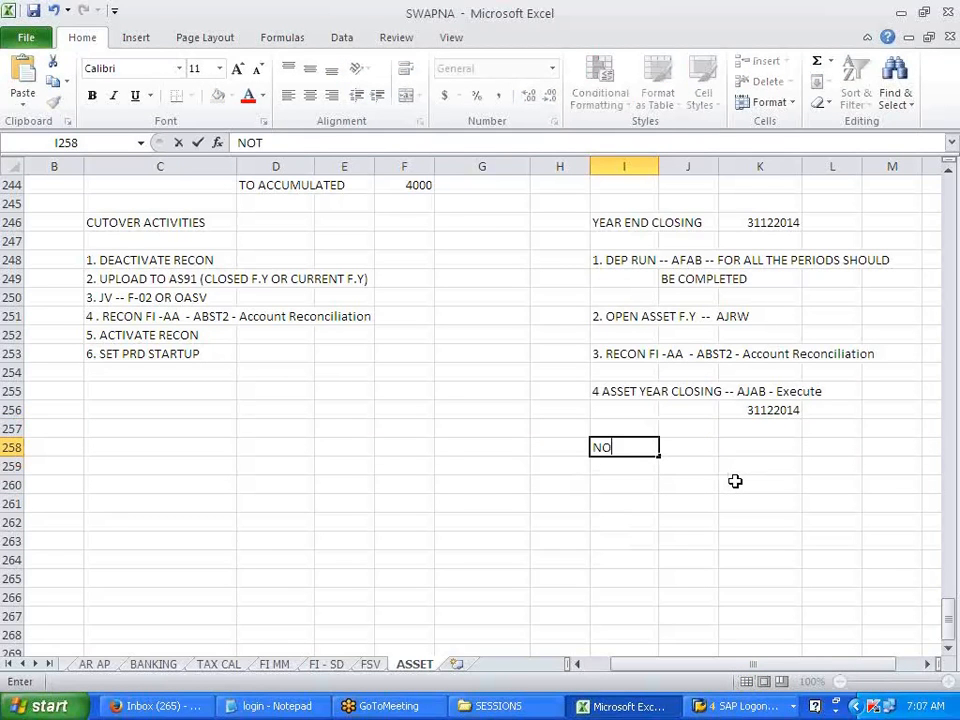
pyautogui.write('E -- IN CASE')
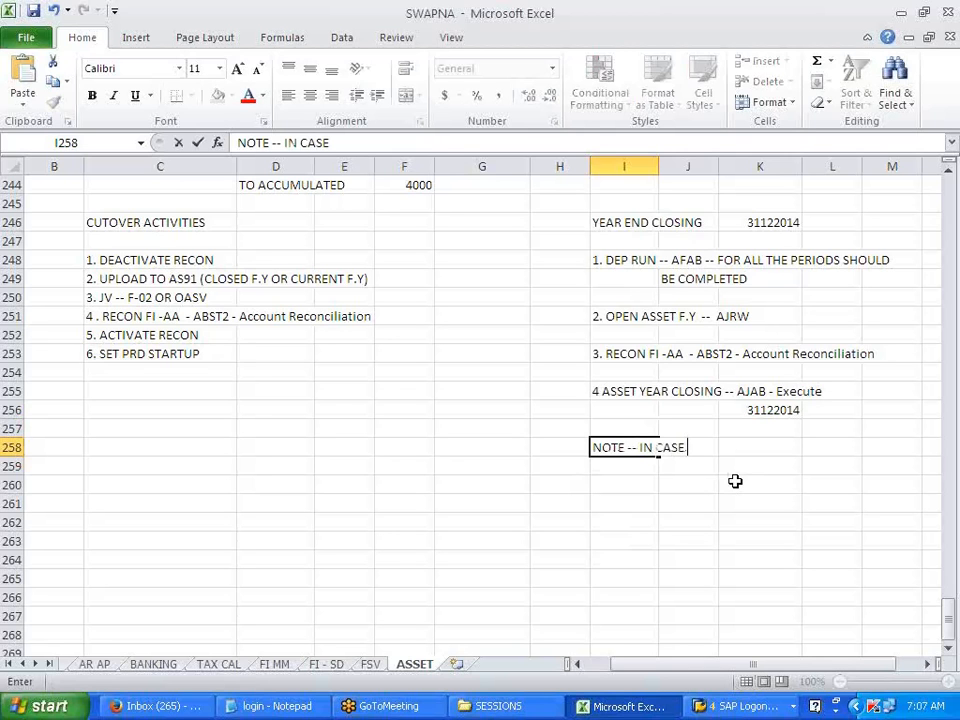
pyautogui.write(' IF YOU WN')
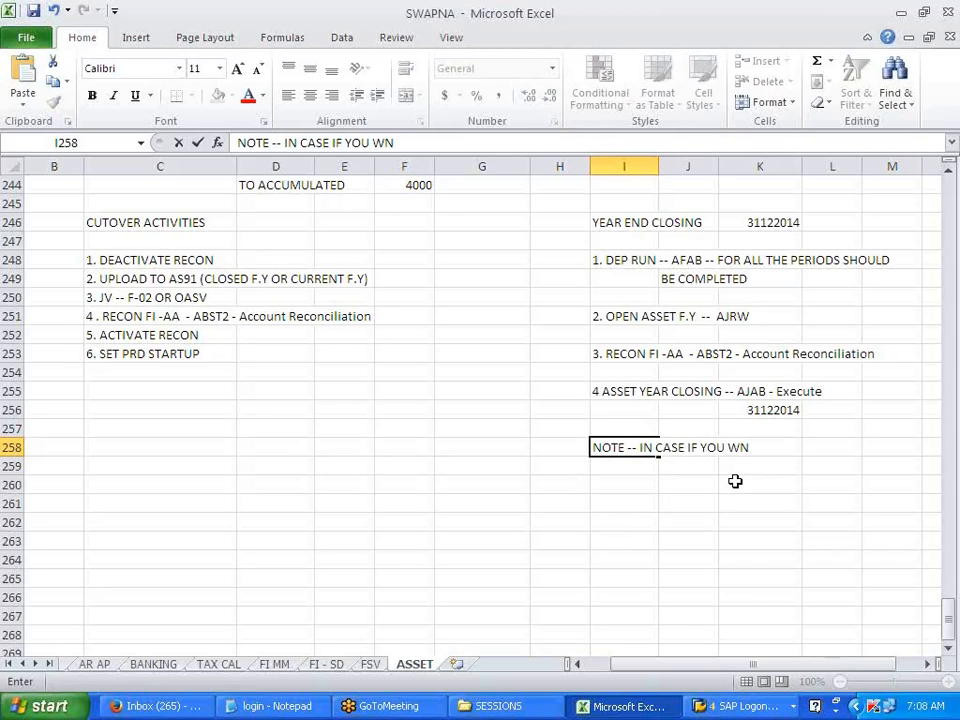
pyautogui.press('BackSpace')
pyautogui.write('ANT TO POST')
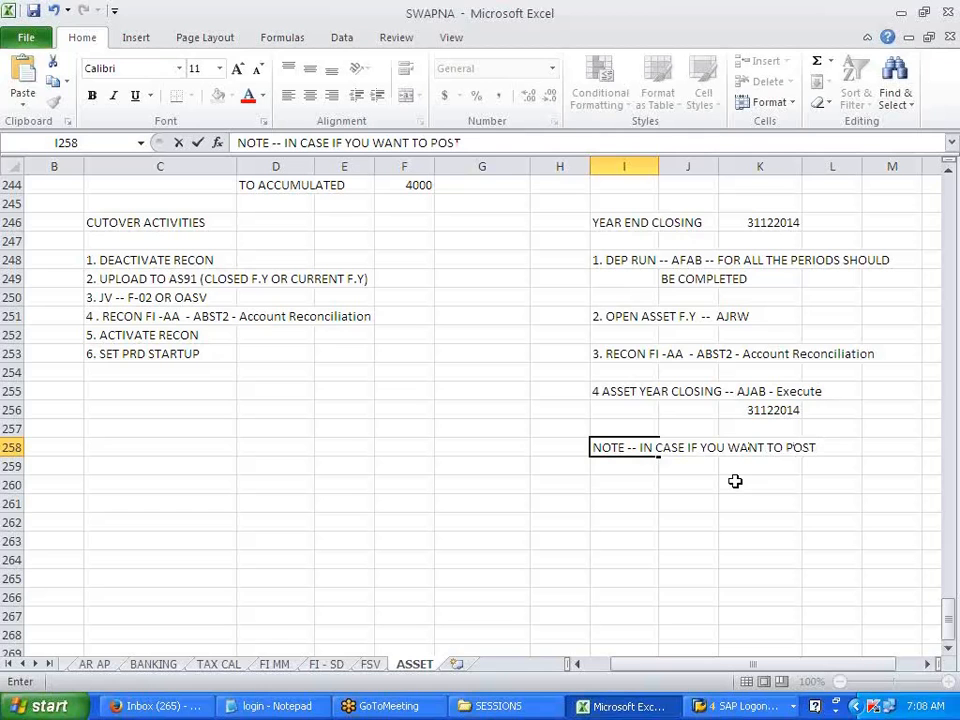
pyautogui.write(' SOME TR')
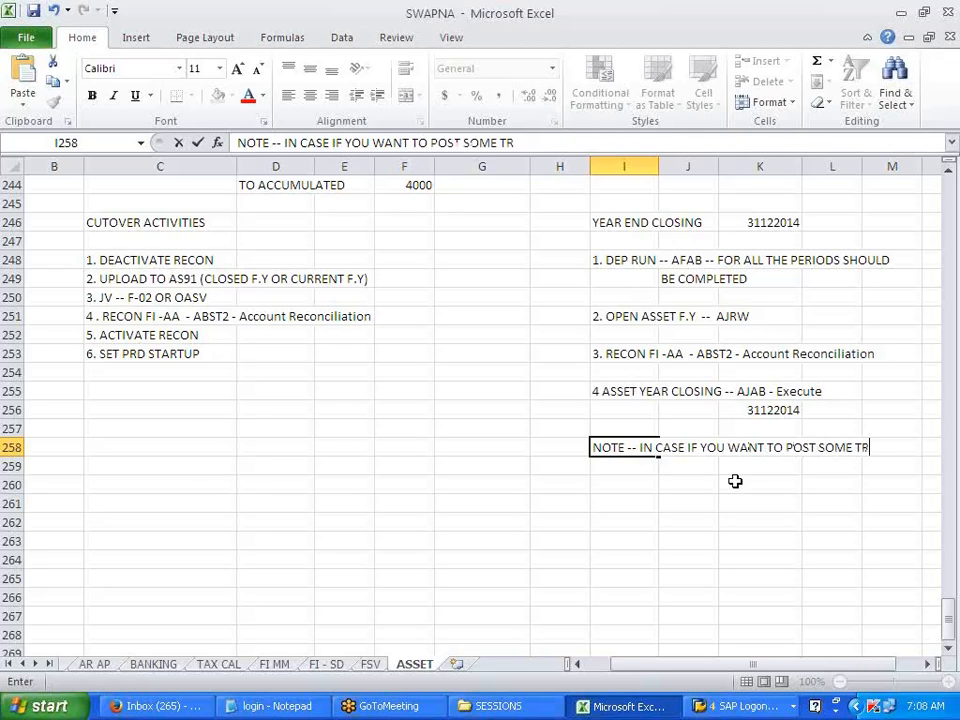
pyautogui.write('ANSACTIO')
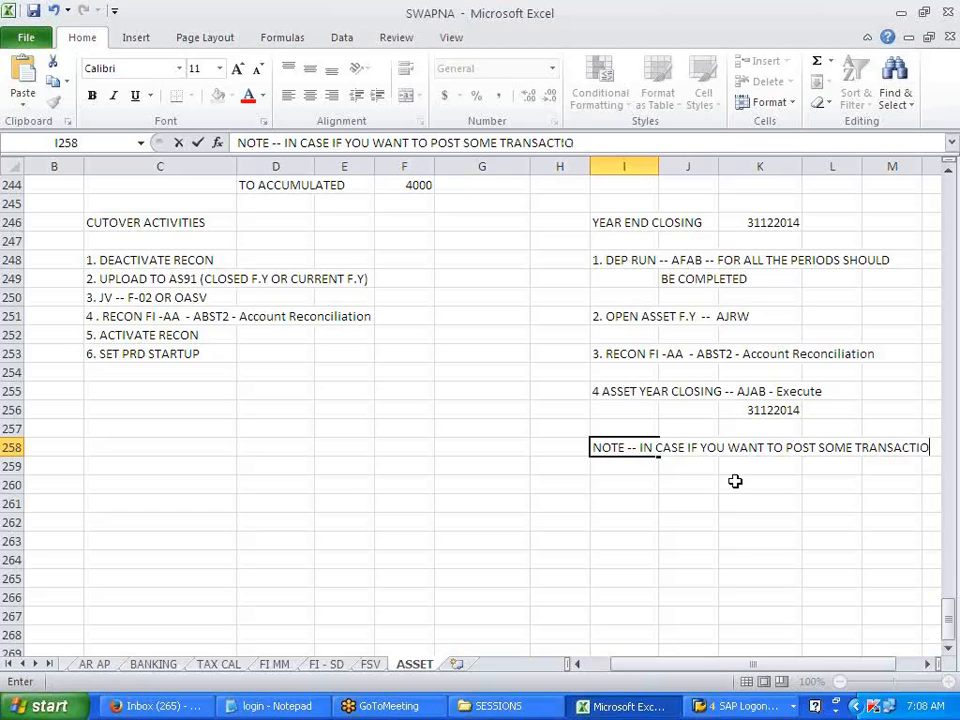
pyautogui.press('Return')
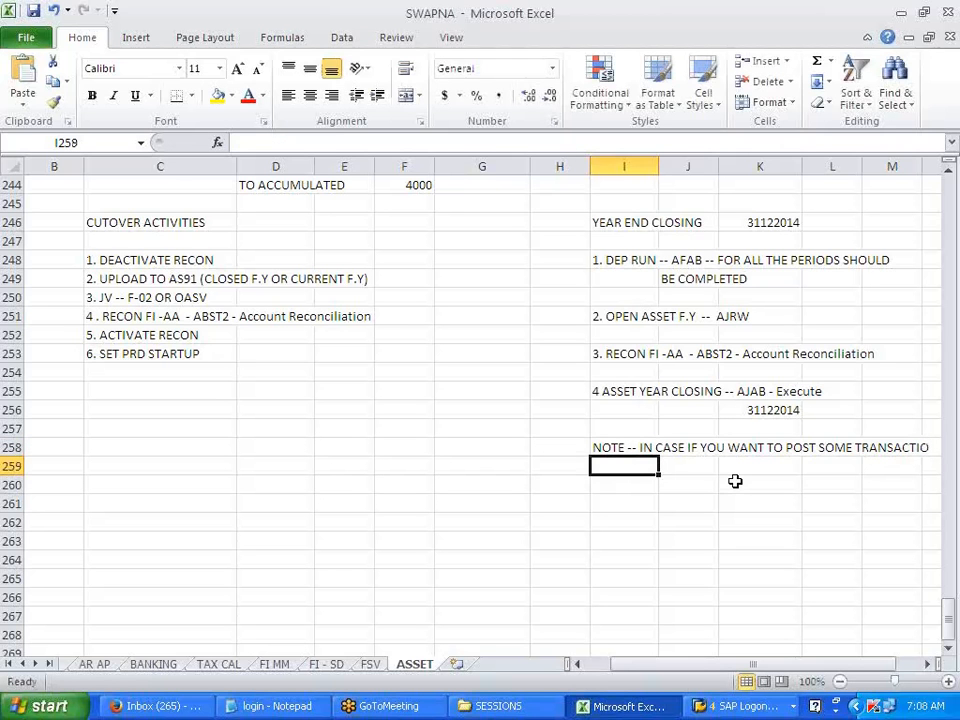
# Step: Enter the transaction code OAAQ in cell J259 beneath the note
pyautogui.press('Right')
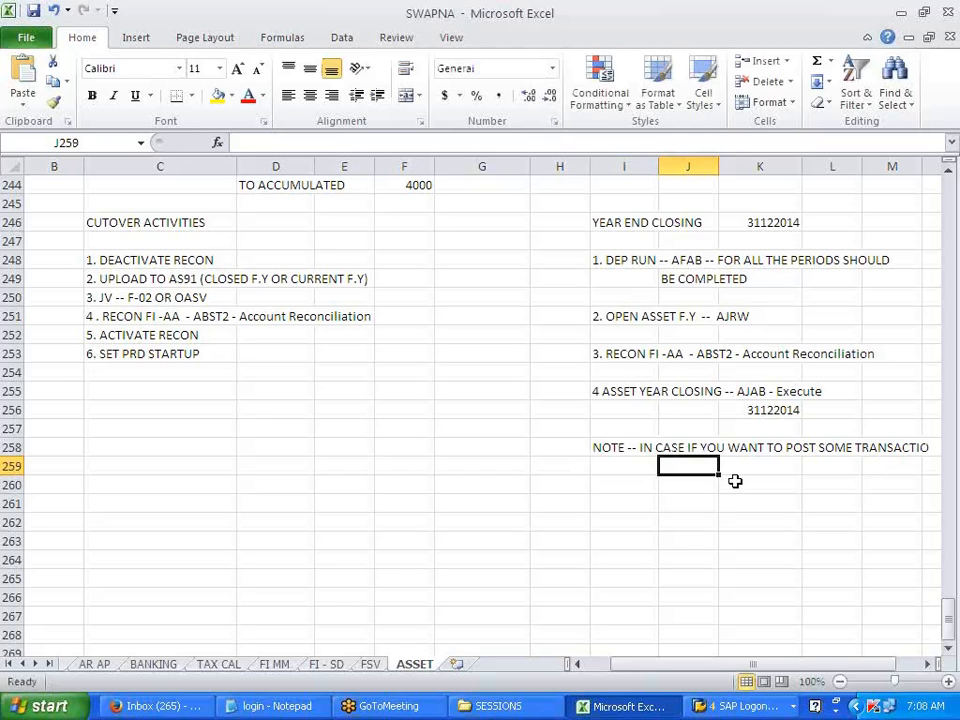
pyautogui.write('OAAQ')
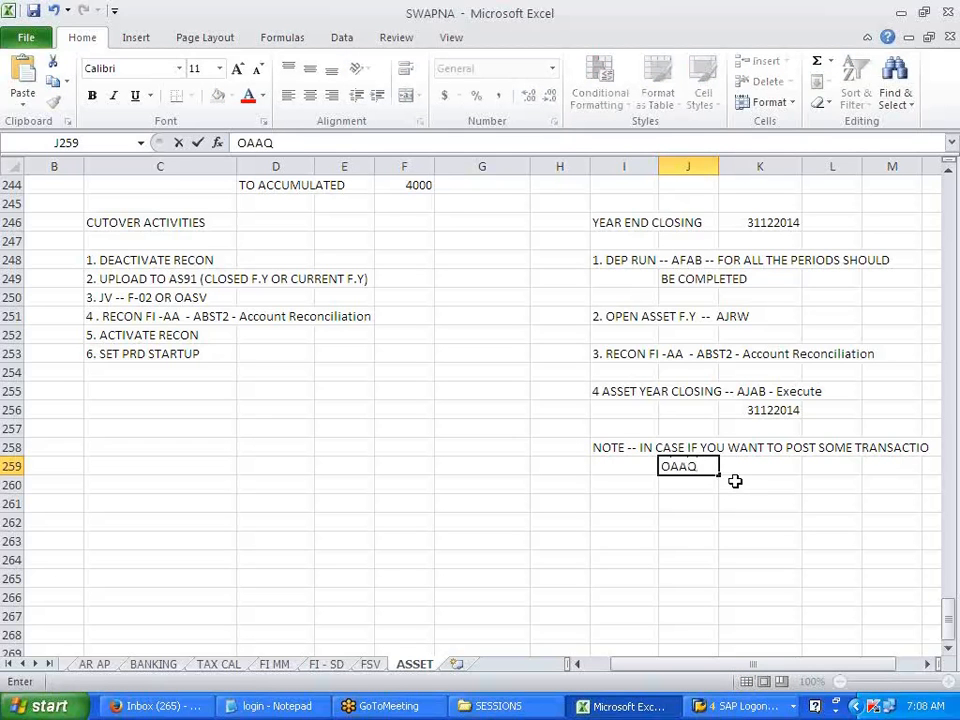
pyautogui.click(735, 481)
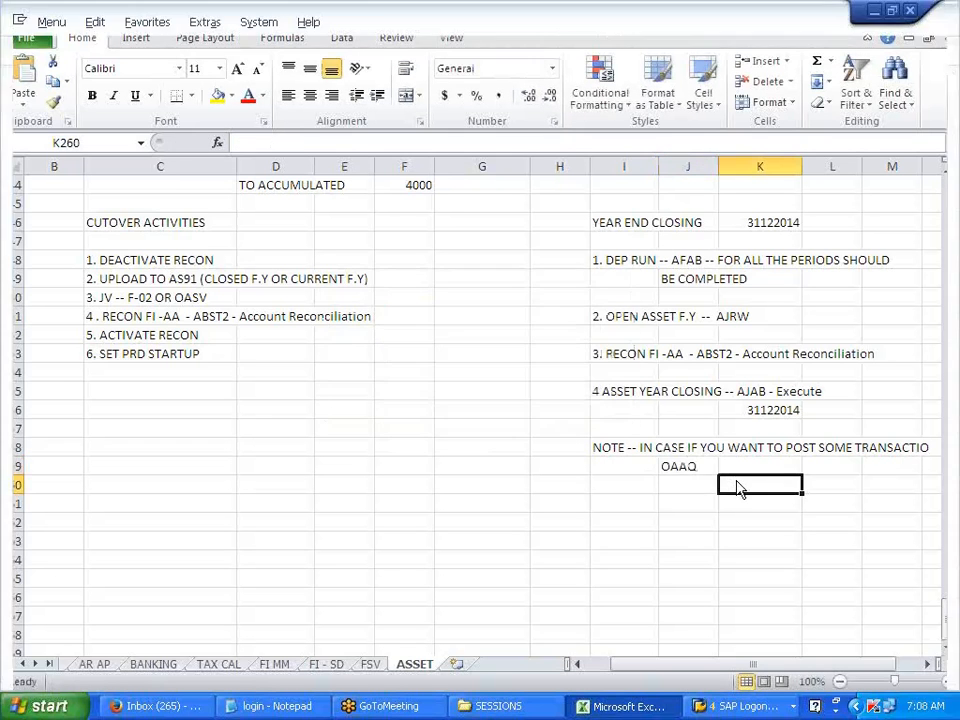
# Step: In SAP Easy Access, look through the Fixed Assets folders, including Year-End Closing, Revaluation for the Balance Sheet, Depreciation Run, Asset and Environment
pyautogui.hotkey('alt', 'Tab')
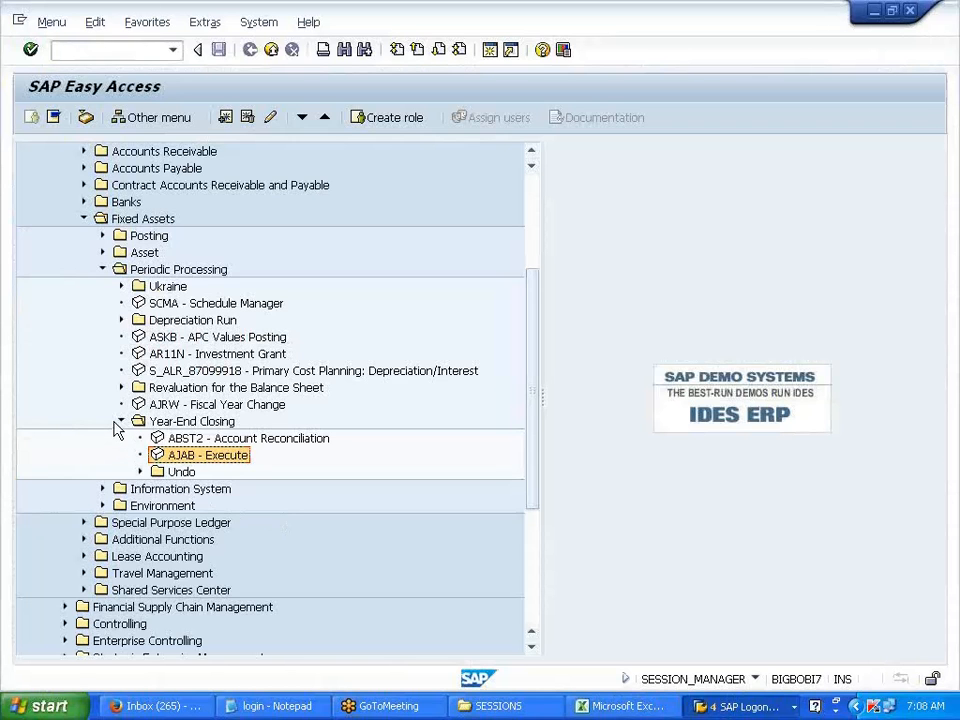
pyautogui.click(121, 421)
pyautogui.click(120, 390)
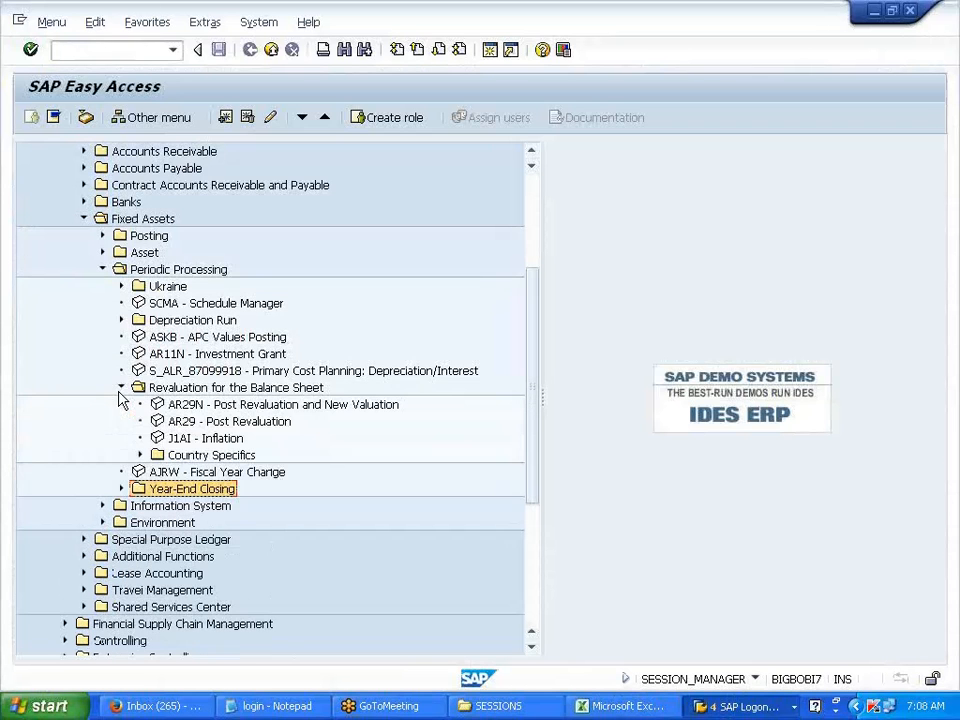
pyautogui.click(121, 387)
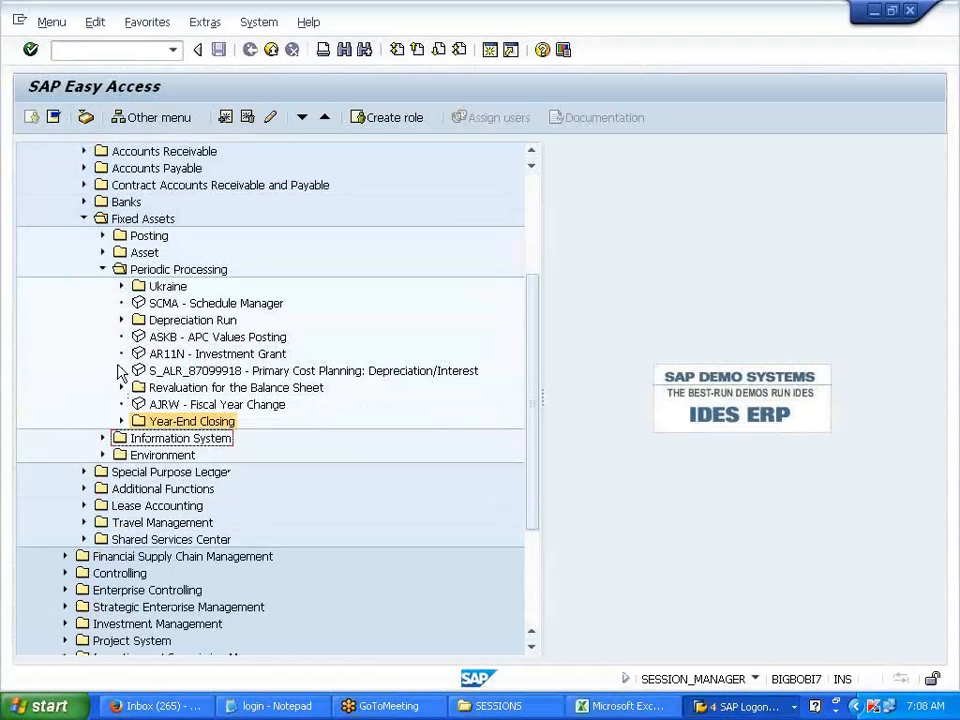
pyautogui.click(121, 320)
pyautogui.click(121, 320)
pyautogui.click(102, 270)
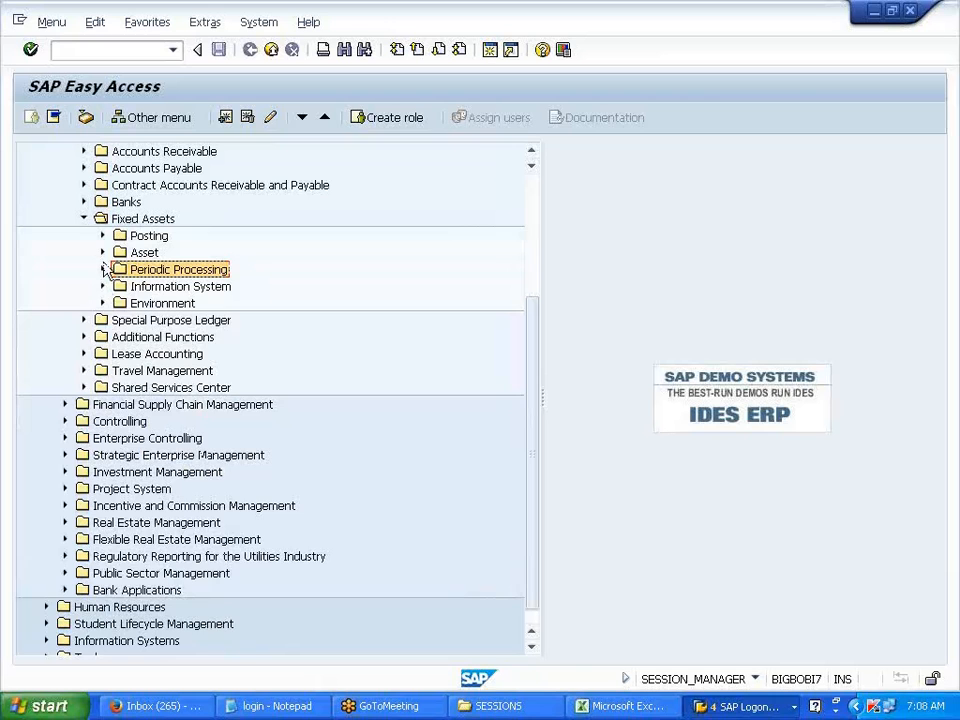
pyautogui.click(102, 253)
pyautogui.click(102, 253)
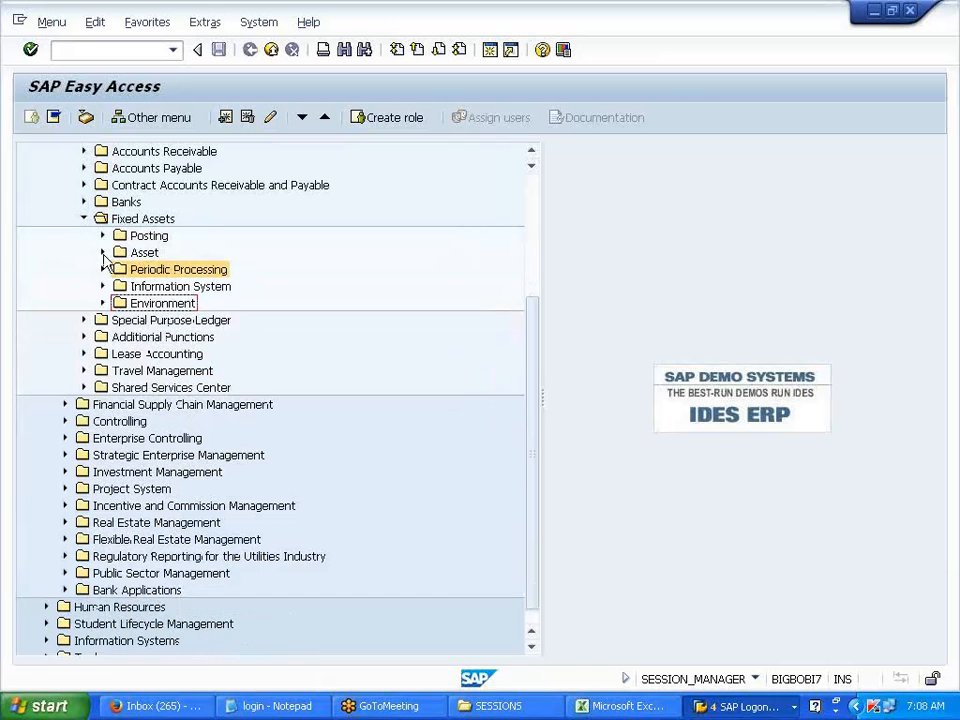
pyautogui.click(102, 303)
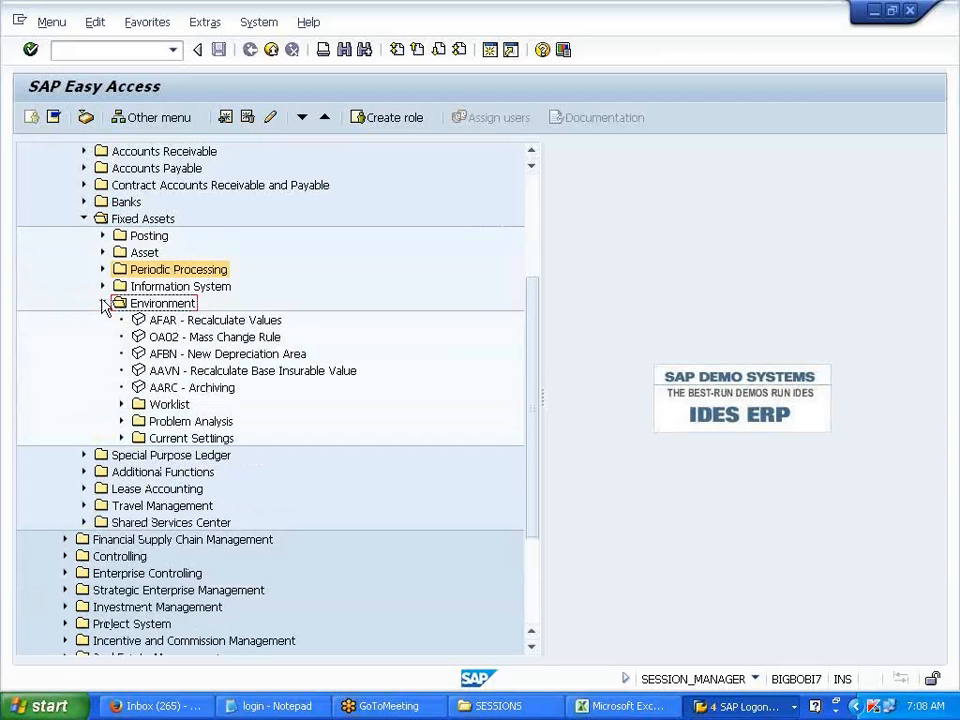
pyautogui.click(102, 303)
# Step: Open transaction OAAQ, locate the entry for company code V700 to inspect its closed fiscal year, and leave the view
pyautogui.click(98, 48)
pyautogui.write('/NO')
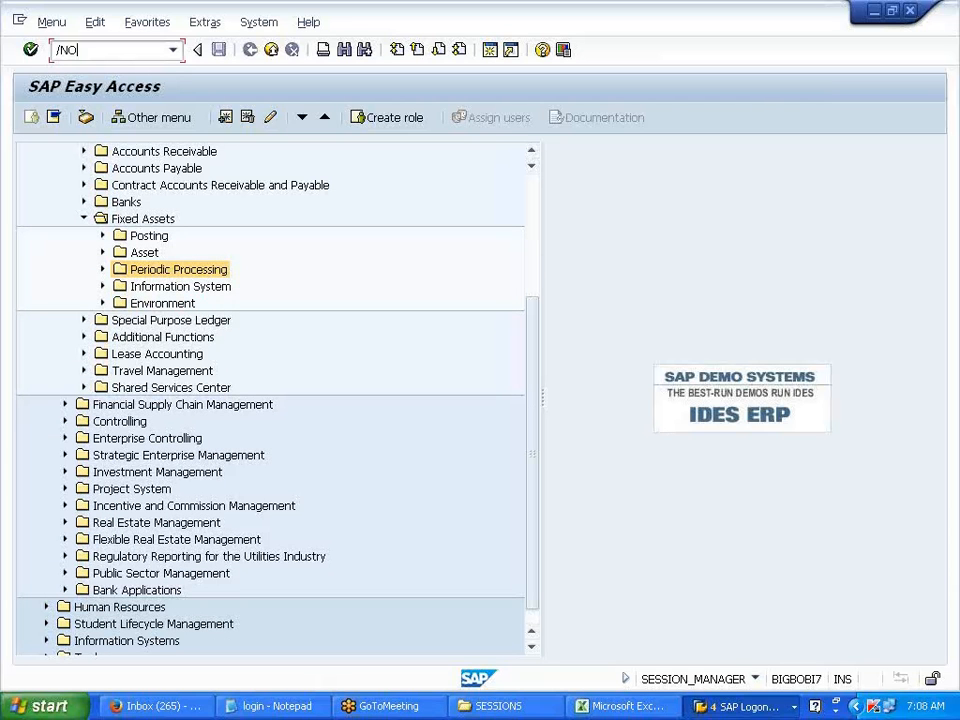
pyautogui.write('AAQ')
pyautogui.press('Return')
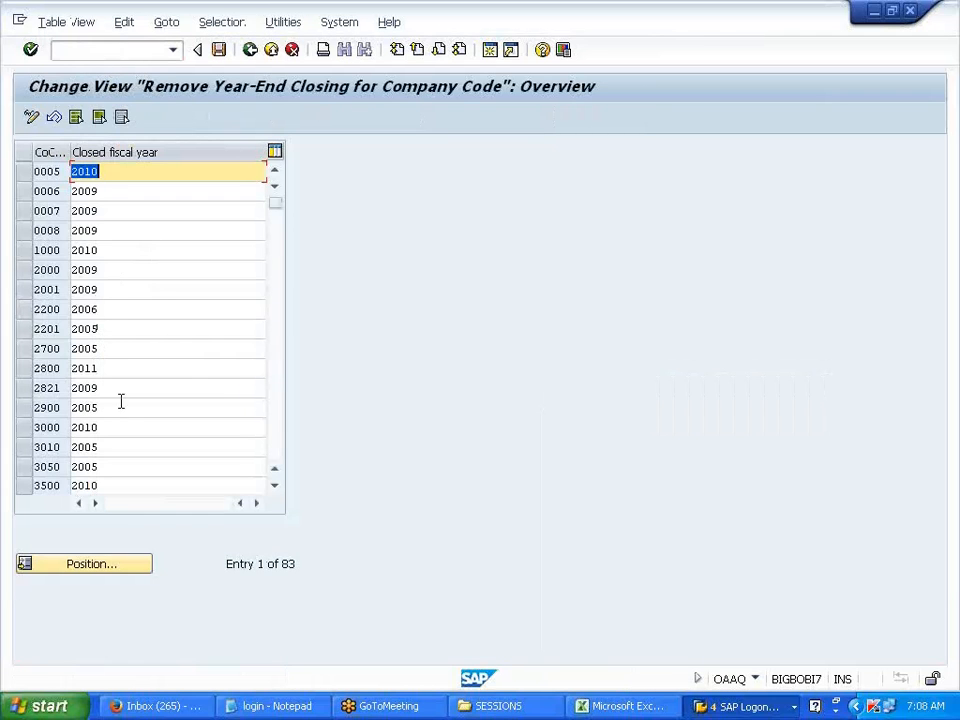
pyautogui.click(107, 572)
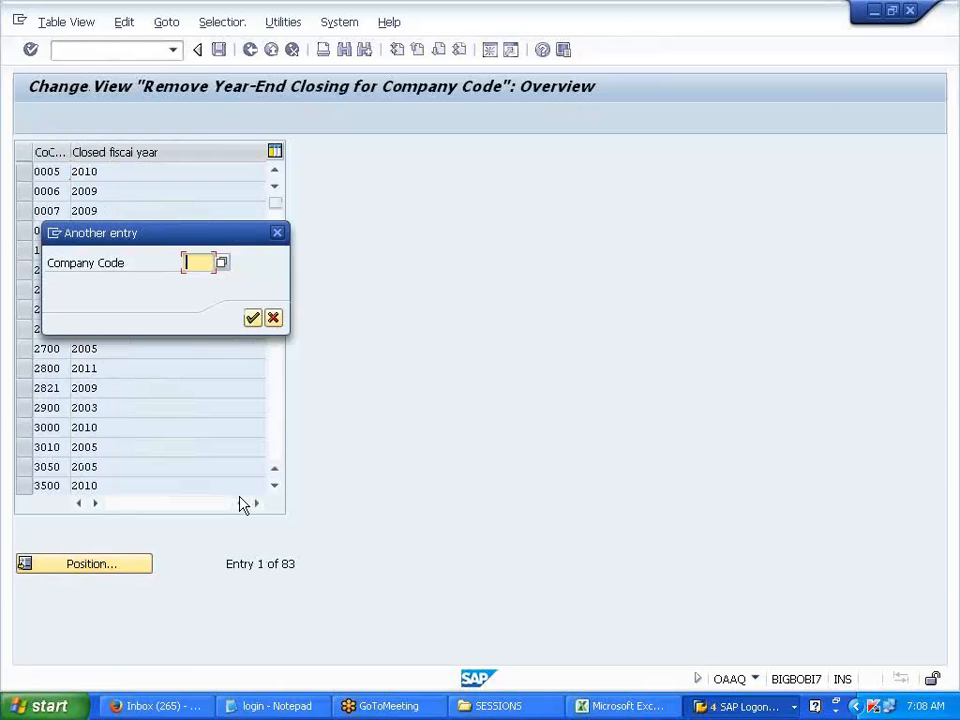
pyautogui.write('V')
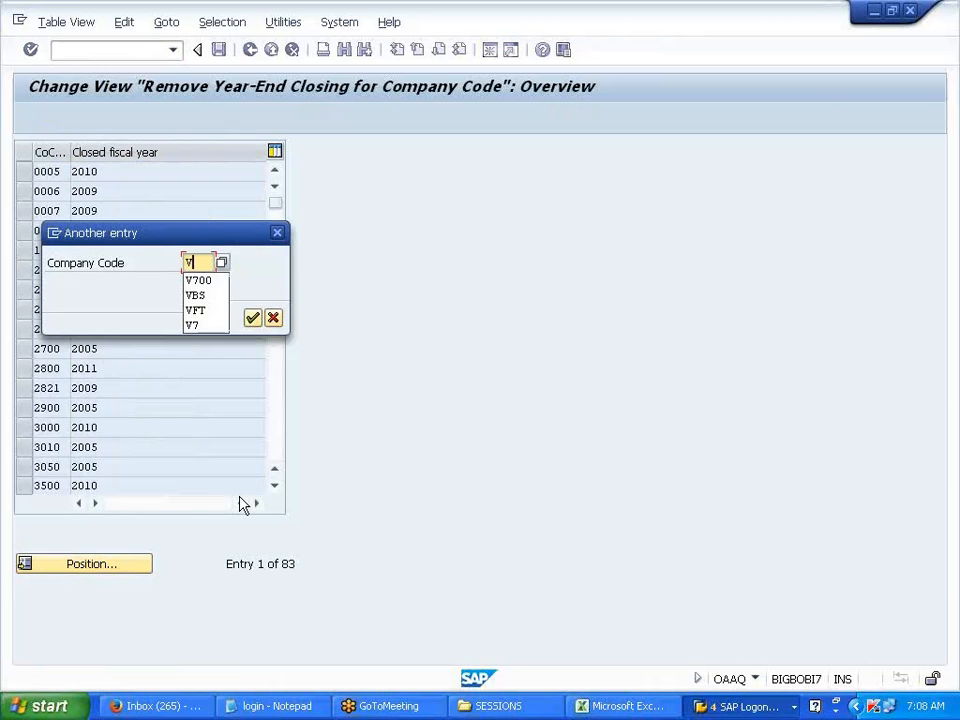
pyautogui.write('700')
pyautogui.press('Return')
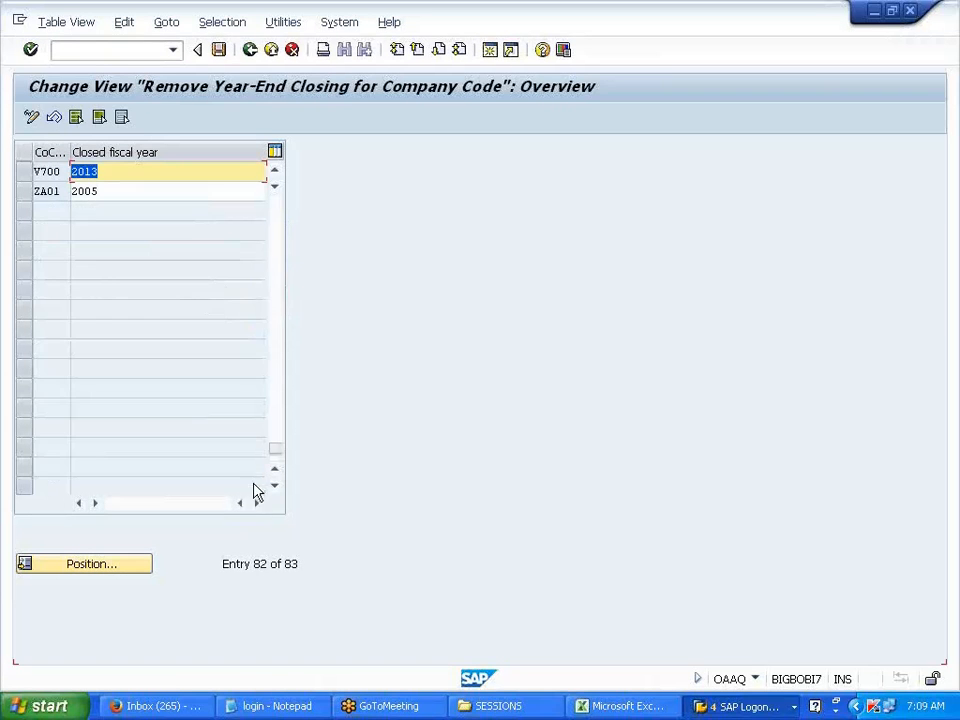
pyautogui.click(99, 172)
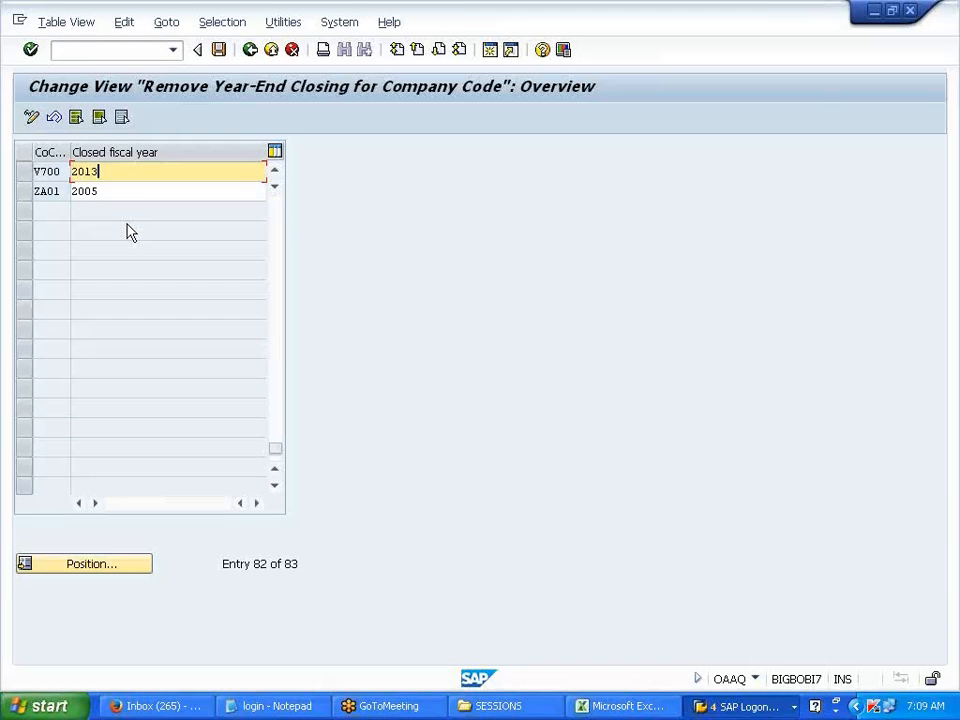
pyautogui.click(252, 52)
# Step: Back in the Excel notes, enter "RE- OPEN CLOSED F.Y" in cell J260 beneath the OAAQ entry
pyautogui.hotkey('alt', 'Tab')
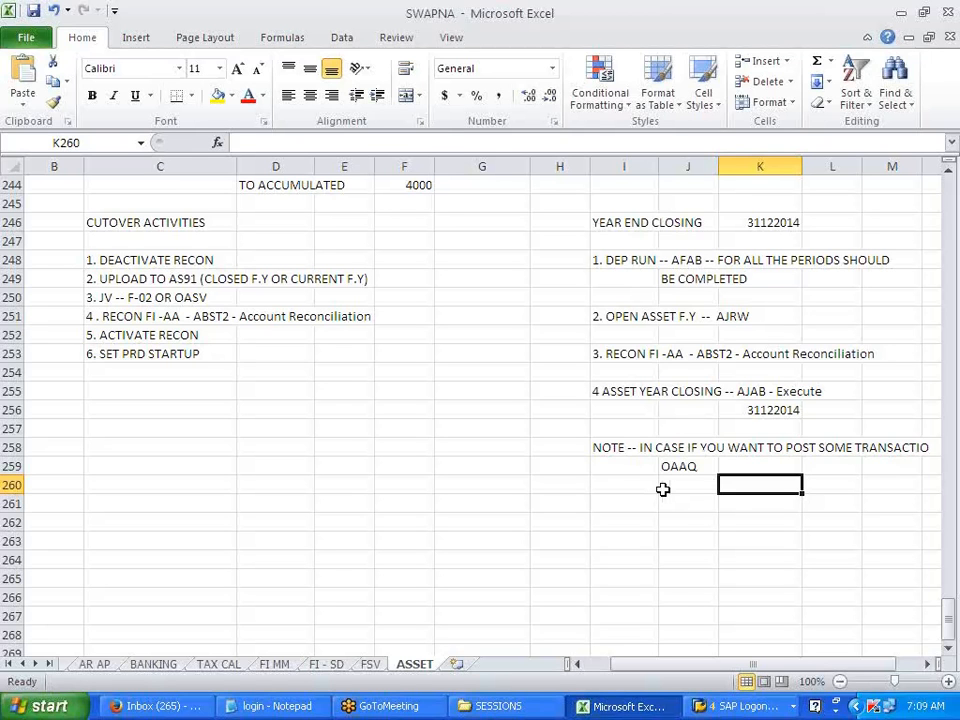
pyautogui.click(672, 488)
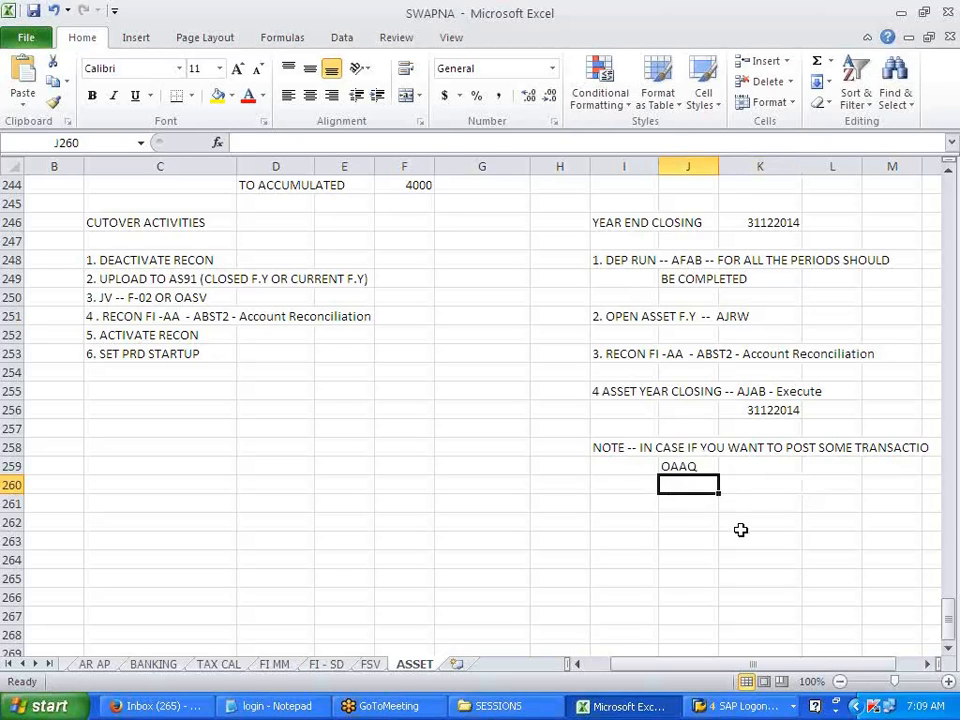
pyautogui.write('RE')
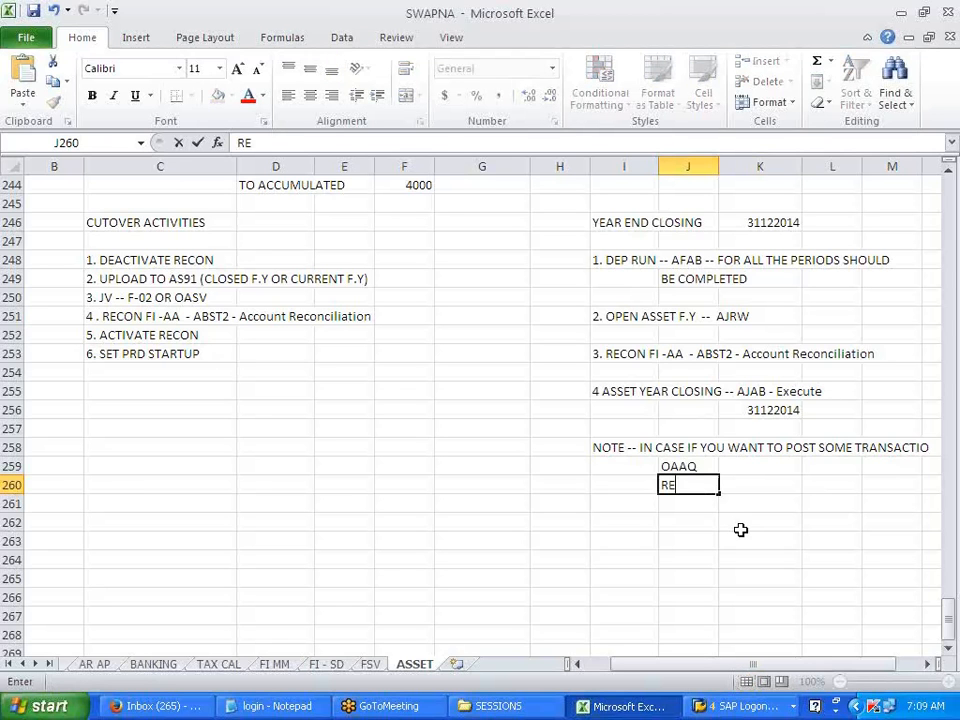
pyautogui.write('- OPEN CLOSED F')
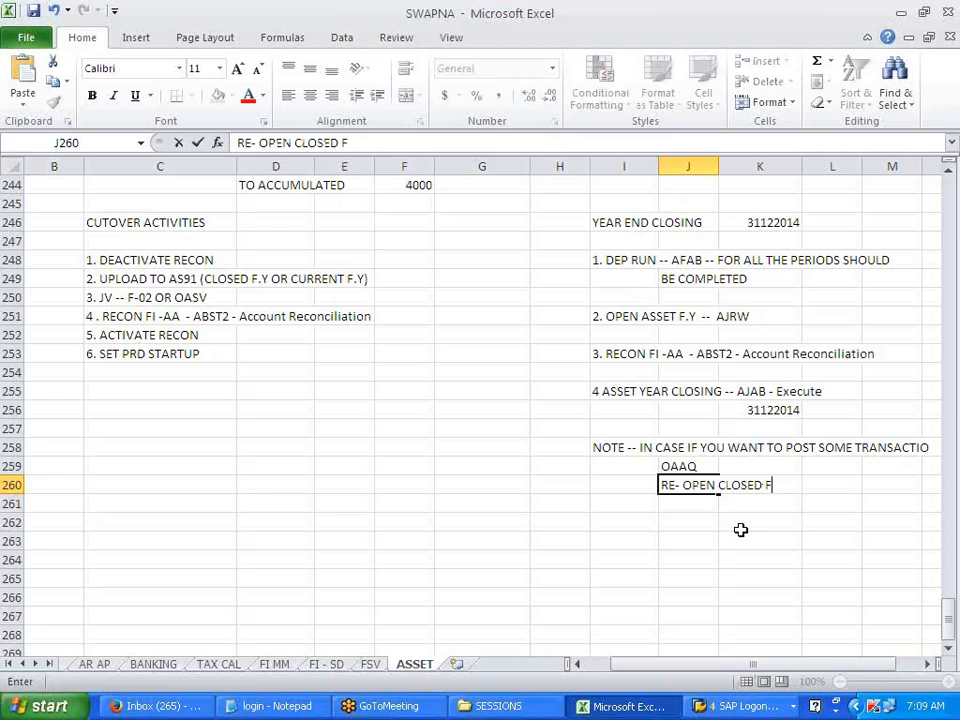
pyautogui.write('.Y')
pyautogui.click(740, 530)
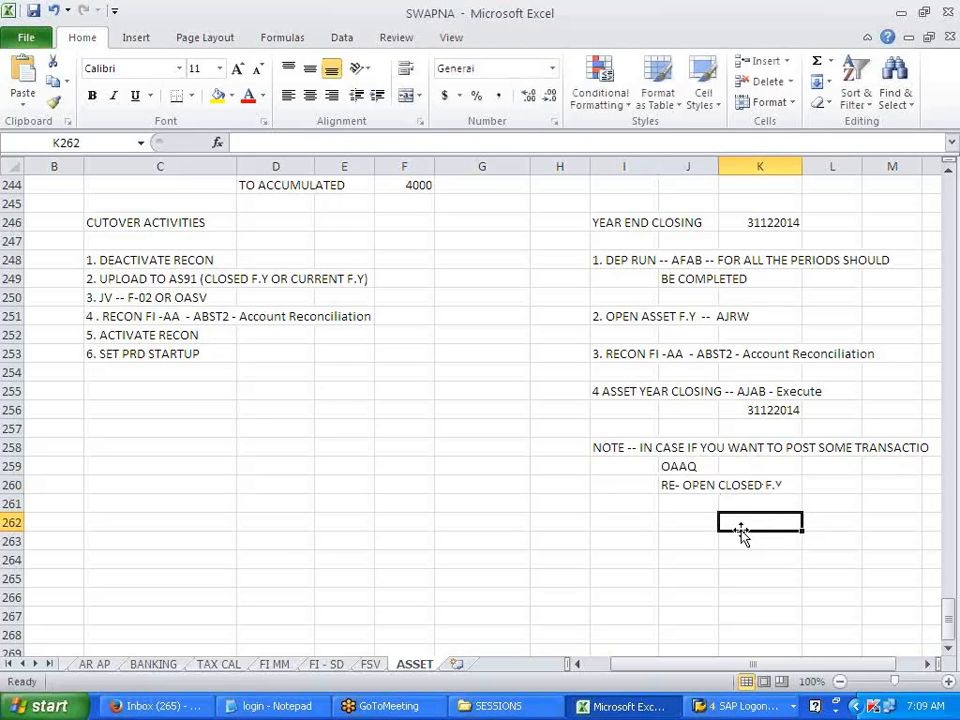
# Step: Review the ASSET sheet's notes, from the depreciation scenarios through the asset takeover entries to the cutover and year-end closing lists
pyautogui.scroll(18, 741, 535)
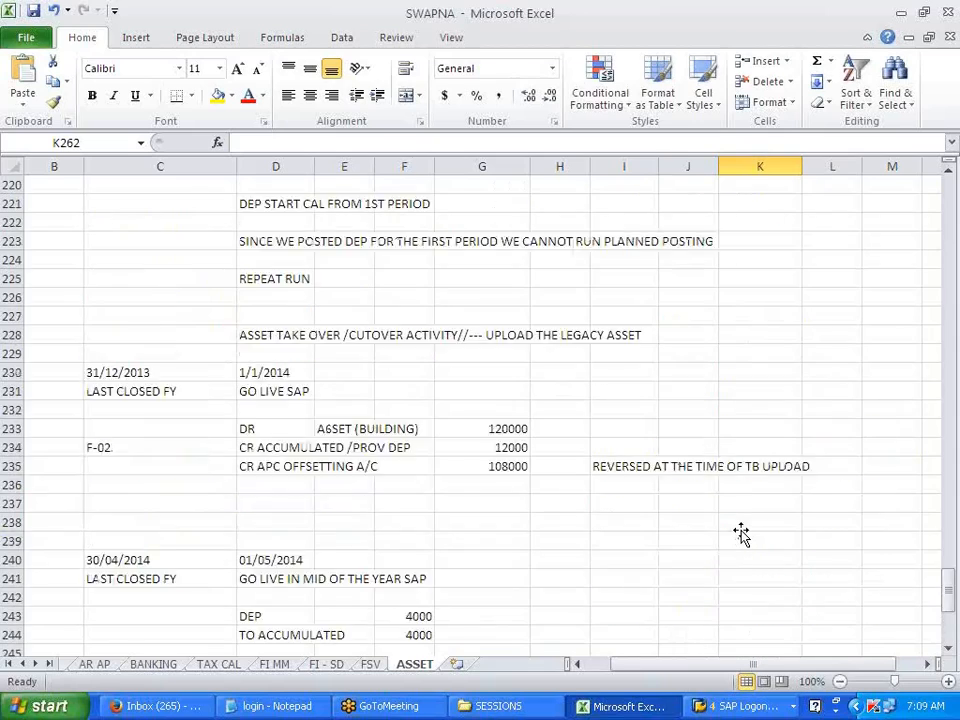
pyautogui.scroll(19, 741, 535)
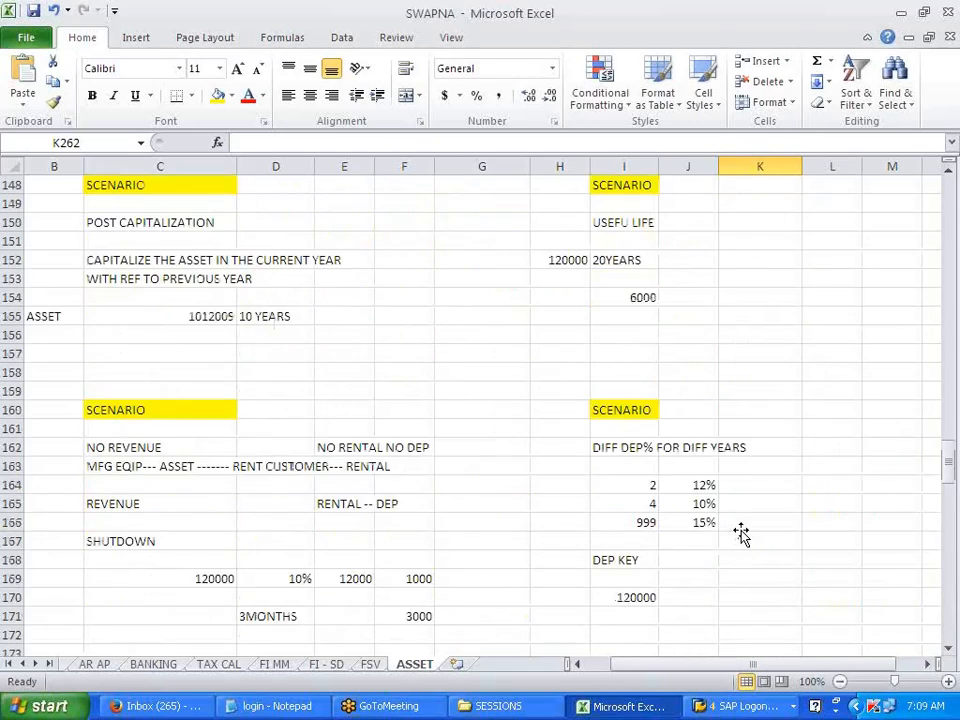
pyautogui.scroll(-20, 741, 535)
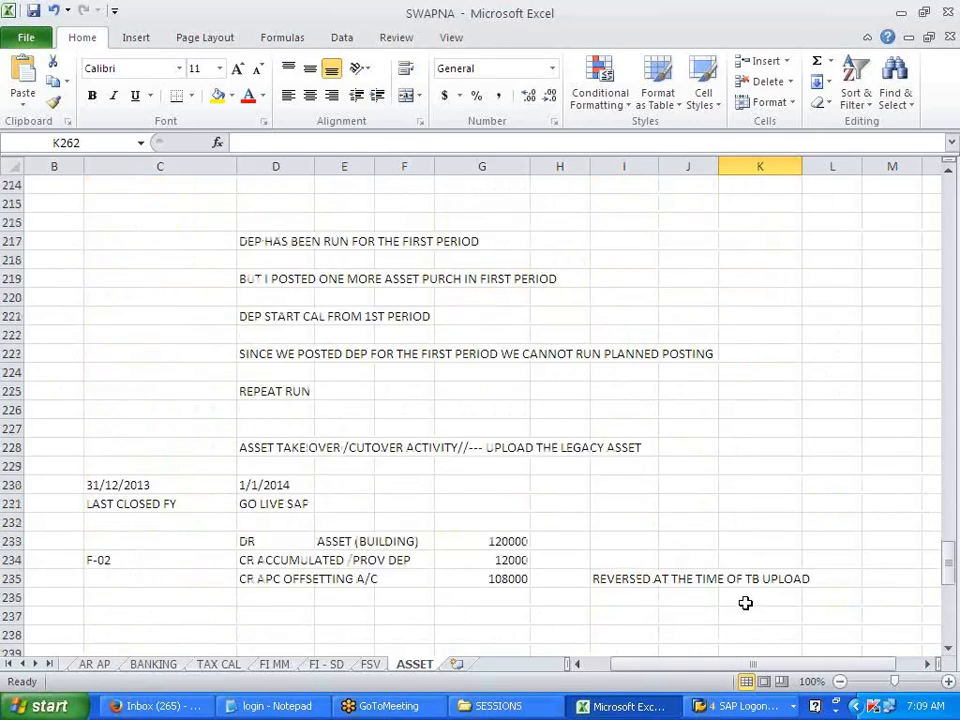
pyautogui.scroll(-6, 744, 604)
pyautogui.scroll(2, 744, 604)
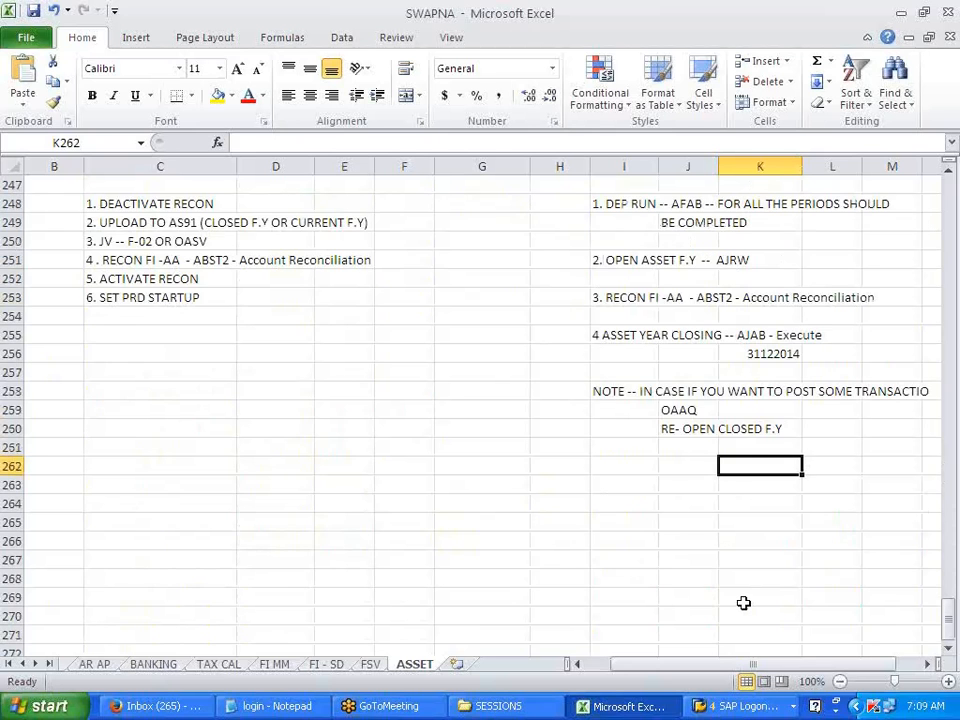
pyautogui.scroll(18, 744, 603)
pyautogui.scroll(-12, 744, 603)
pyautogui.scroll(-5, 746, 608)
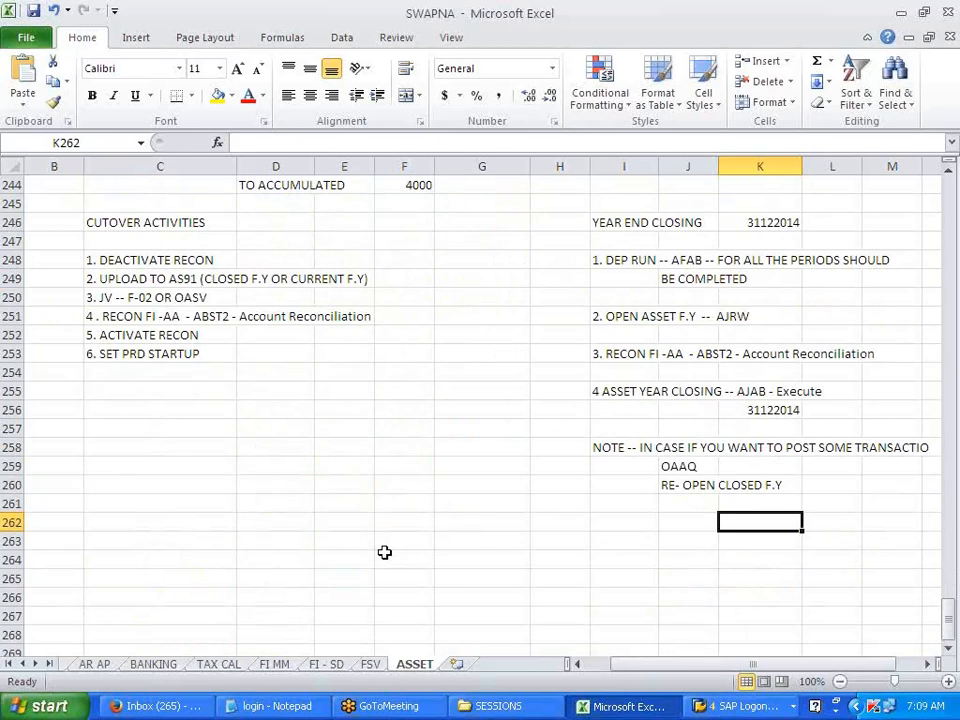
# Step: Enter the heading "ASSET ACCOUNTING --- CONTROLLING -- AUC/WIP" in cell F262 below the closing notes
pyautogui.scroll(-2, 391, 457)
pyautogui.click(398, 408)
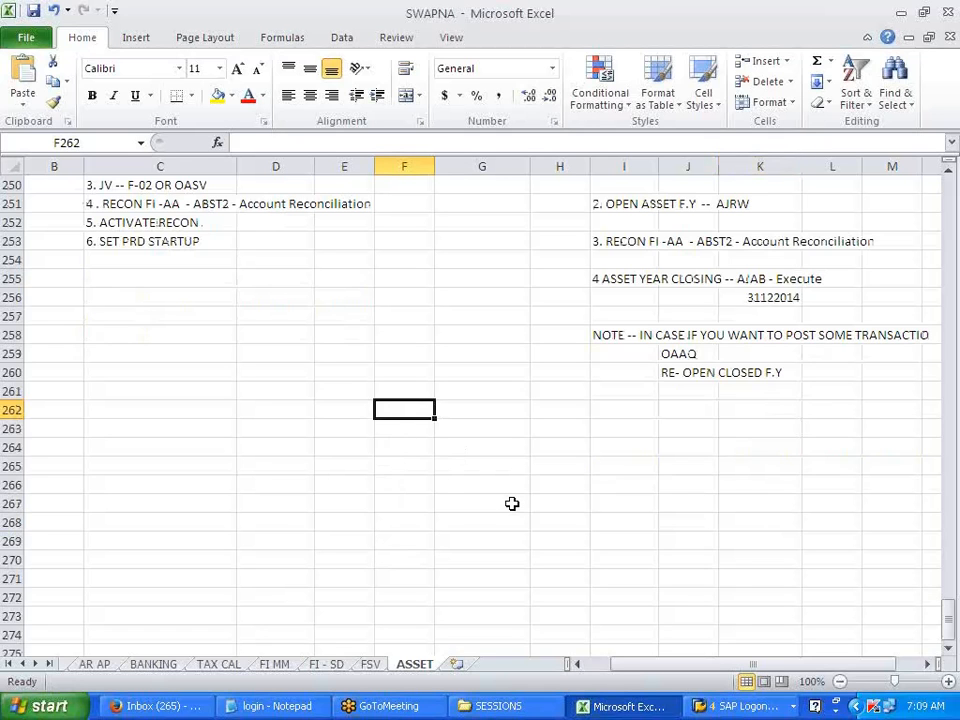
pyautogui.write('ASSET ACCOUNTING --- CONTROLLING -- AUC')
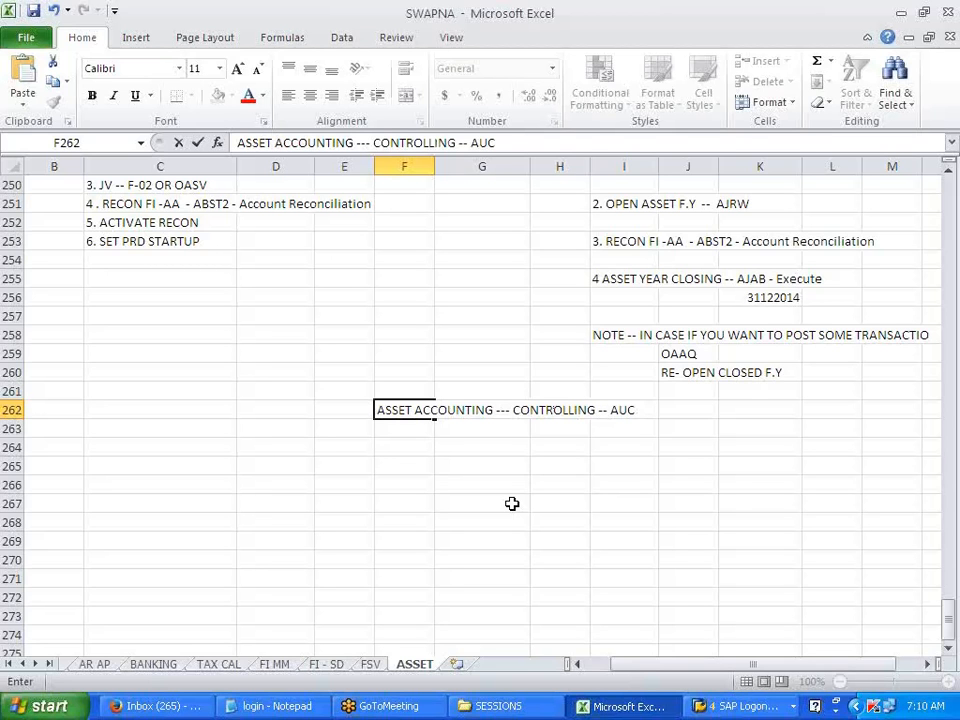
pyautogui.write('/WIP')
pyautogui.click(511, 503)
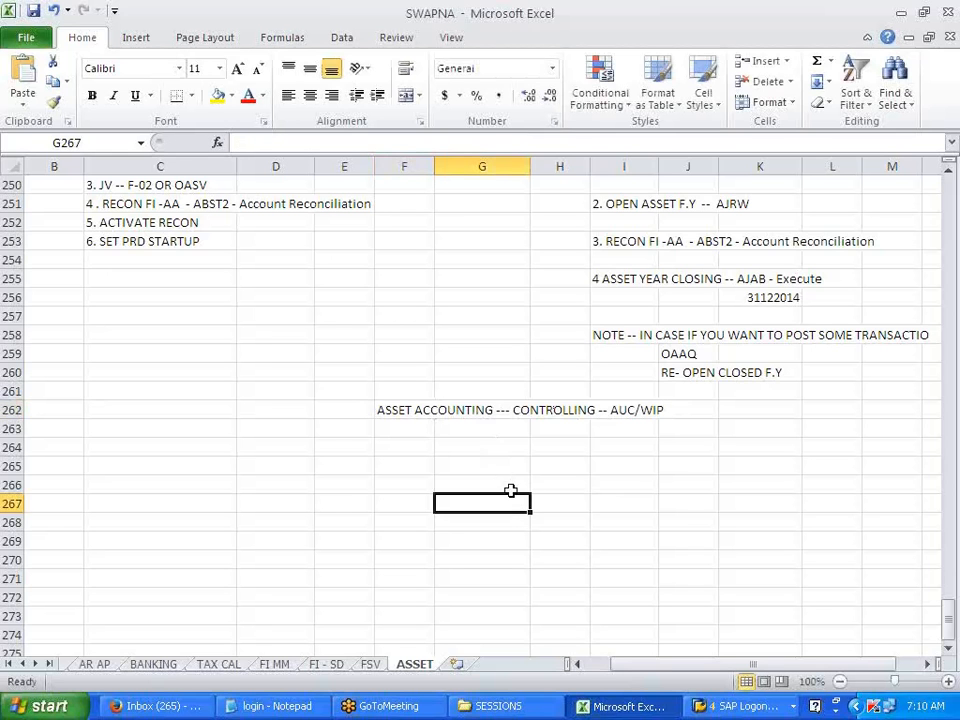
# Step: Highlight the heading cells F262 to J262 with a yellow fill
pyautogui.moveTo(400, 409); pyautogui.dragTo(661, 410)
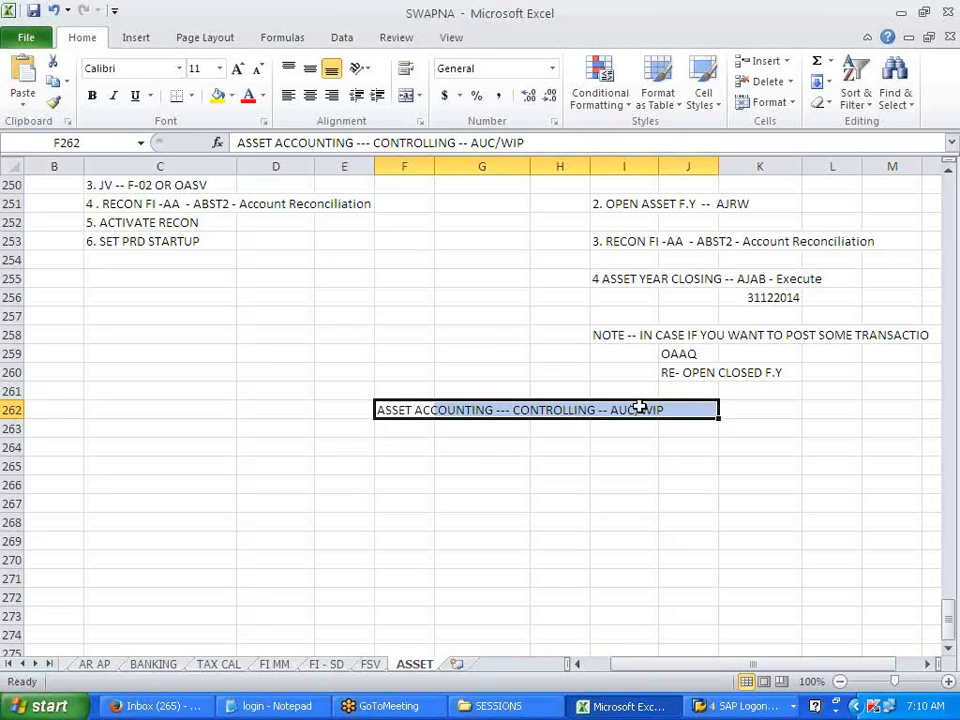
pyautogui.click(217, 97)
pyautogui.click(418, 502)
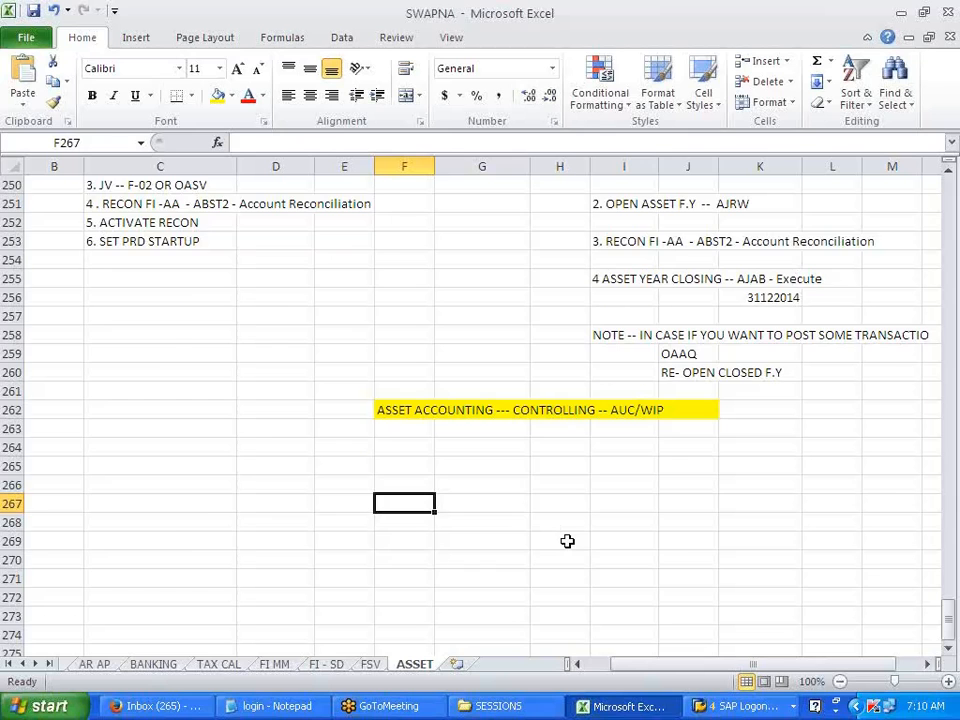
# Step: Insert a blank worksheet after the ASSET sheet and open its name for editing, leaving the name as it is
pyautogui.scroll(20, 567, 541)
pyautogui.scroll(-20, 567, 541)
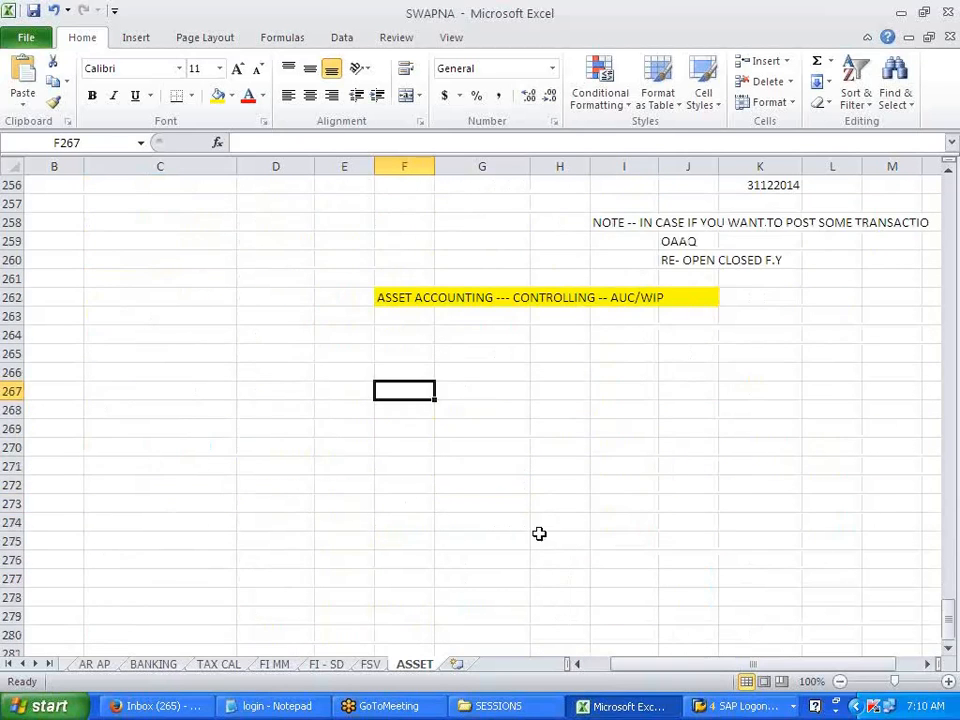
pyautogui.click(526, 484)
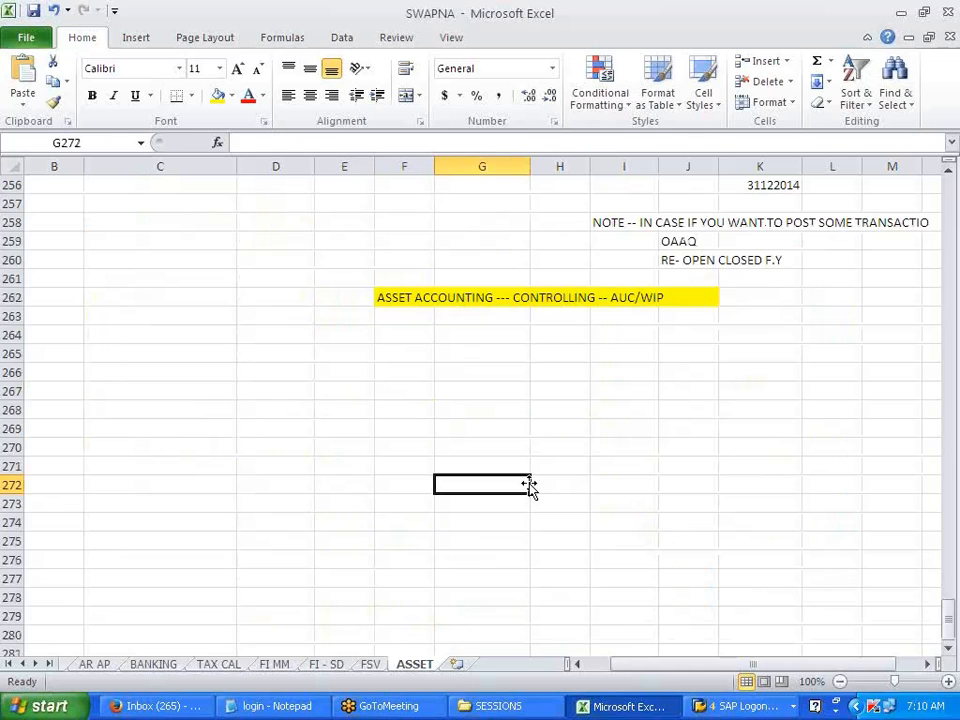
pyautogui.click(454, 667)
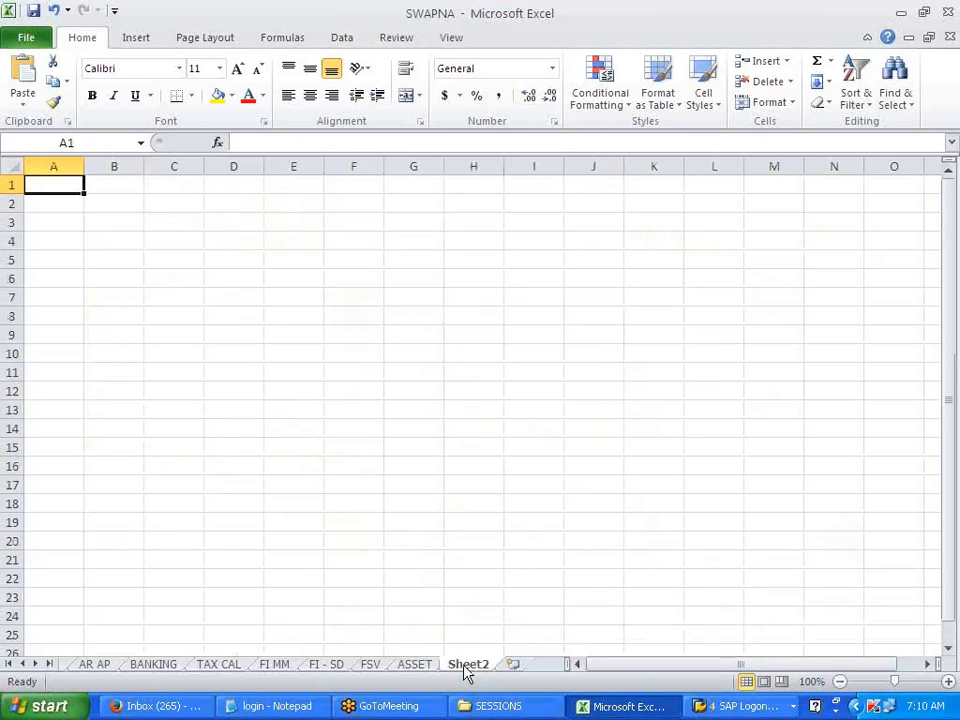
pyautogui.doubleClick(466, 665)
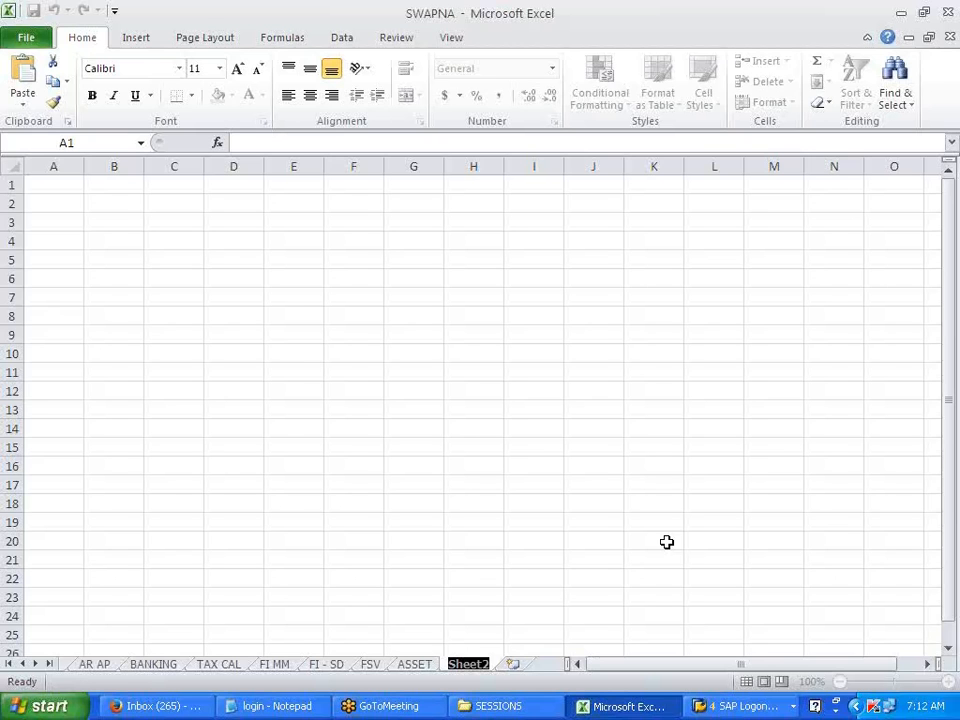
pyautogui.click(667, 542)
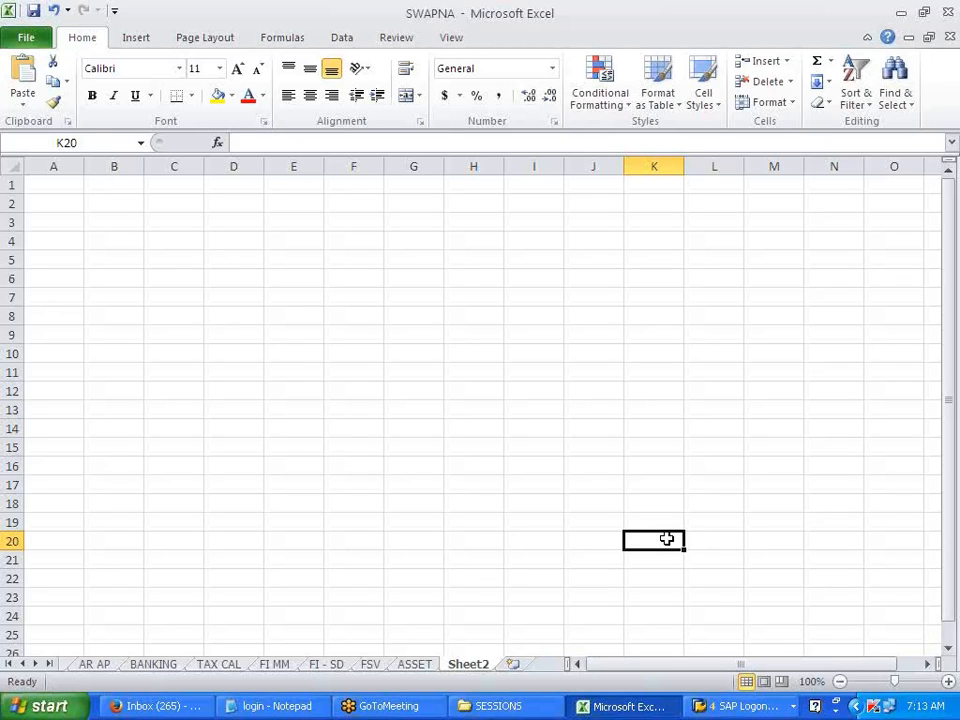
# Step: Select cell I8 on the new sheet and start closing the workbook
pyautogui.click(529, 318)
pyautogui.click(941, 43)
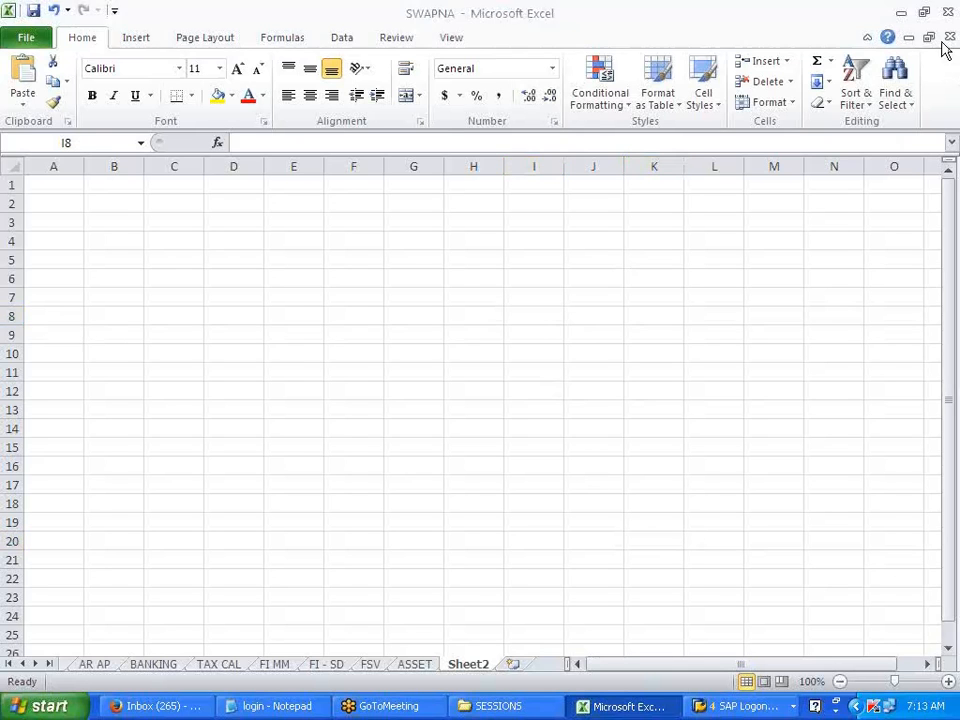